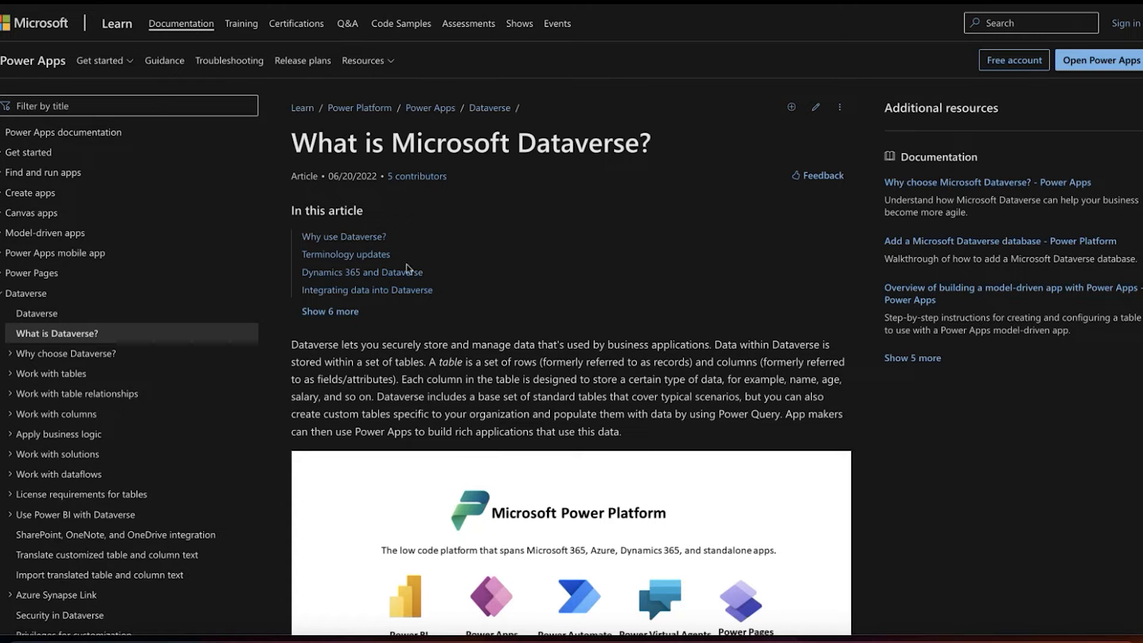
Step: Read the introduction of the Microsoft Dataverse overview article and examine its Power Platform diagram
{"action": "scroll", "coordinate": [406, 267], "scroll_direction": "down", "scroll_amount": 3}
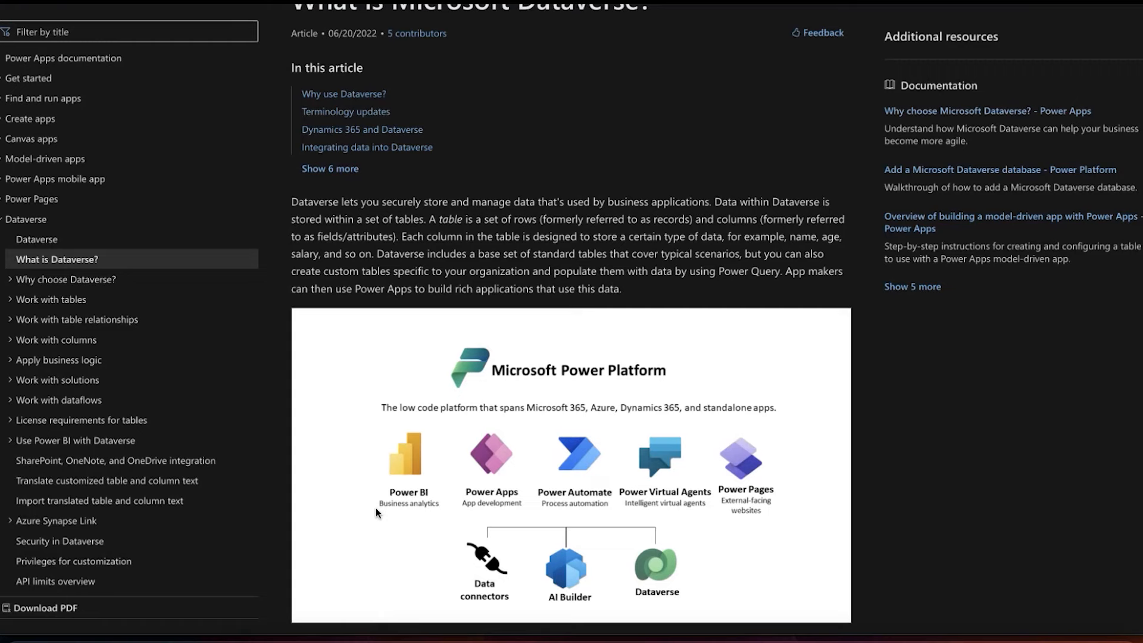
{"action": "scroll", "coordinate": [625, 610], "scroll_direction": "down", "scroll_amount": 1}
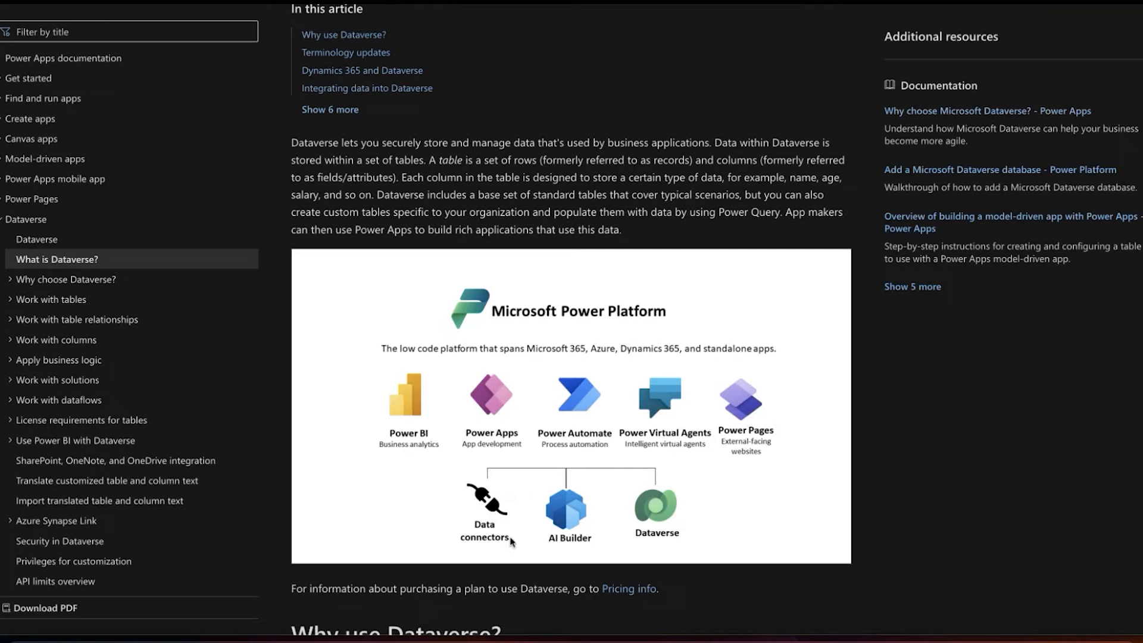
{"action": "scroll", "coordinate": [517, 524], "scroll_direction": "down", "scroll_amount": 1}
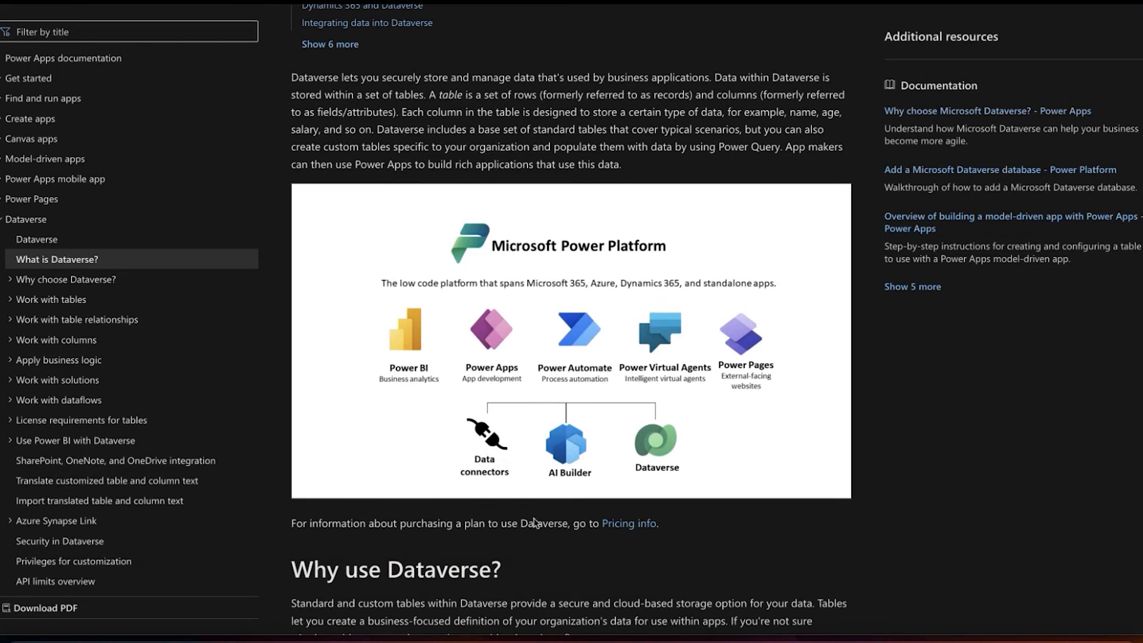
{"action": "scroll", "coordinate": [534, 400], "scroll_direction": "up", "scroll_amount": 2}
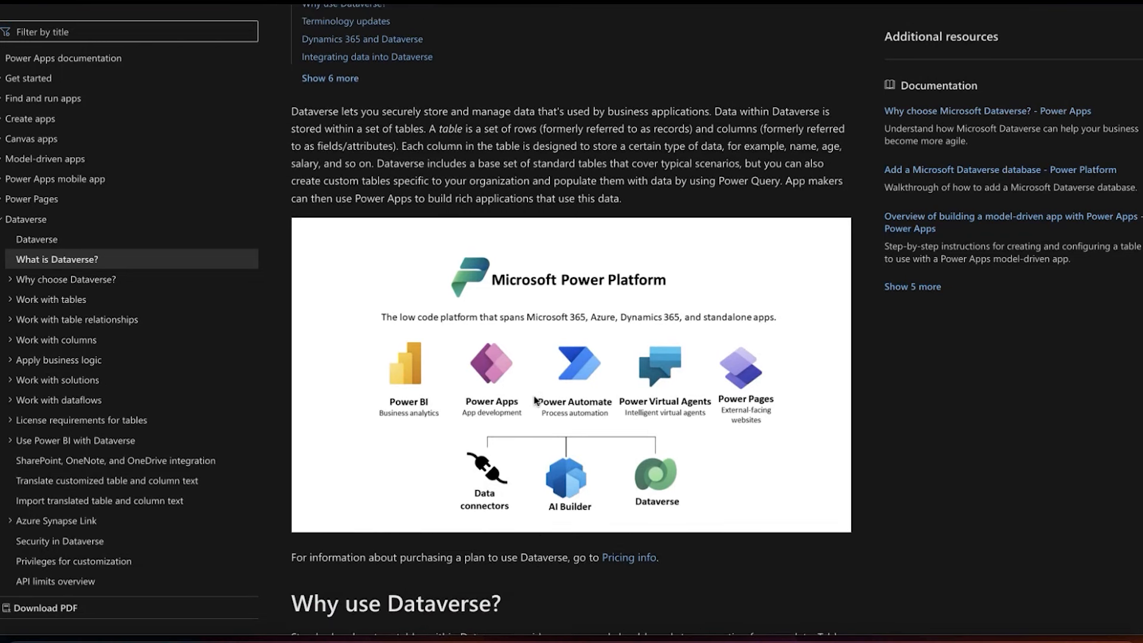
{"action": "scroll", "coordinate": [533, 400], "scroll_direction": "up", "scroll_amount": 2}
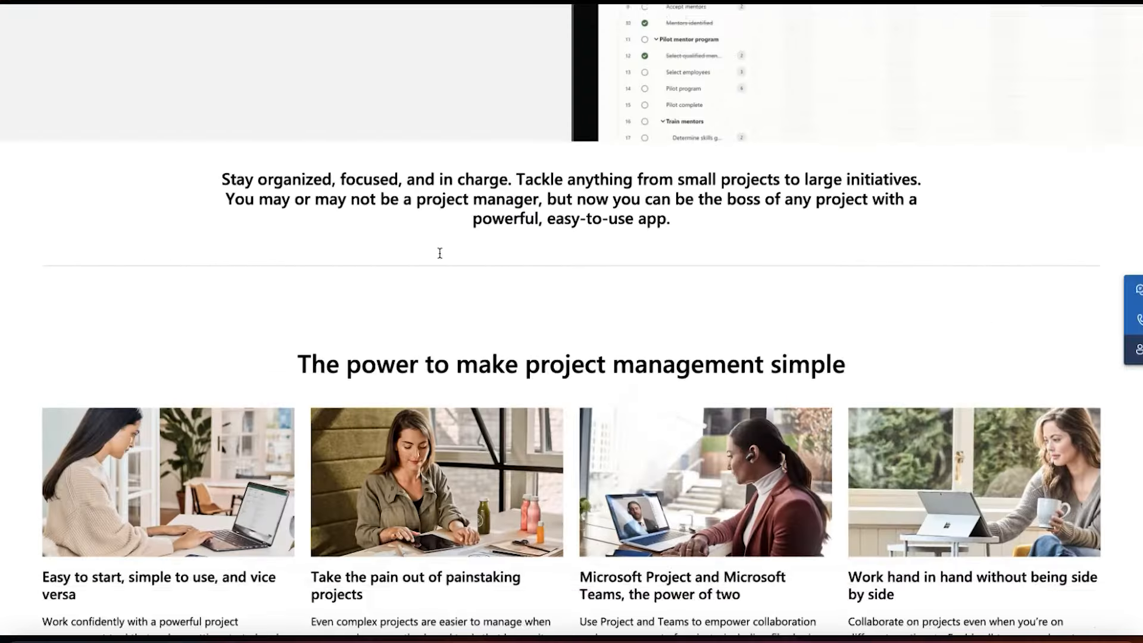
Step: Look over the Microsoft Project product page, from its introduction to the project management feature highlights
{"action": "scroll", "coordinate": [438, 252], "scroll_direction": "up", "scroll_amount": 5}
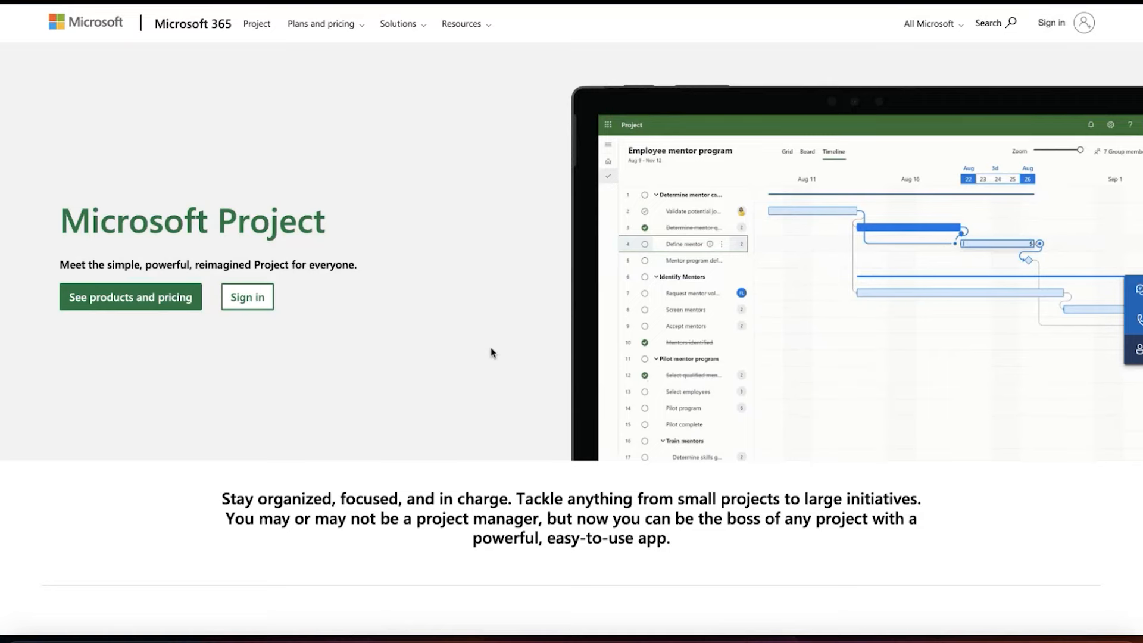
{"action": "scroll", "coordinate": [491, 347], "scroll_direction": "down", "scroll_amount": 2}
{"action": "scroll", "coordinate": [491, 348], "scroll_direction": "down", "scroll_amount": 3}
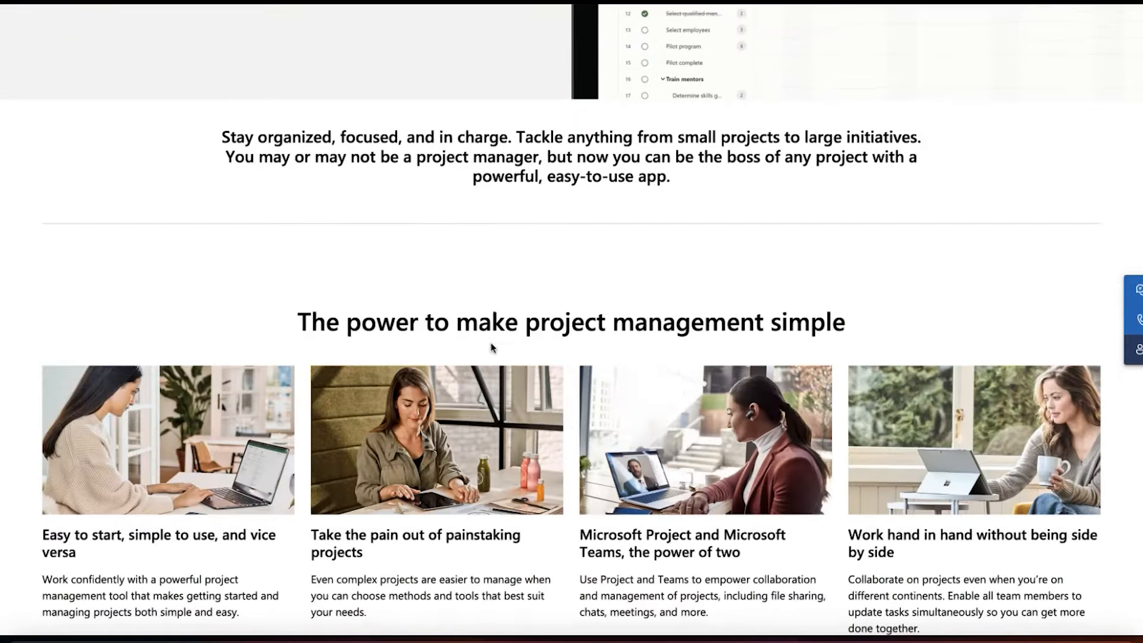
{"action": "scroll", "coordinate": [491, 348], "scroll_direction": "up", "scroll_amount": 4}
{"action": "scroll", "coordinate": [491, 348], "scroll_direction": "up", "scroll_amount": 1}
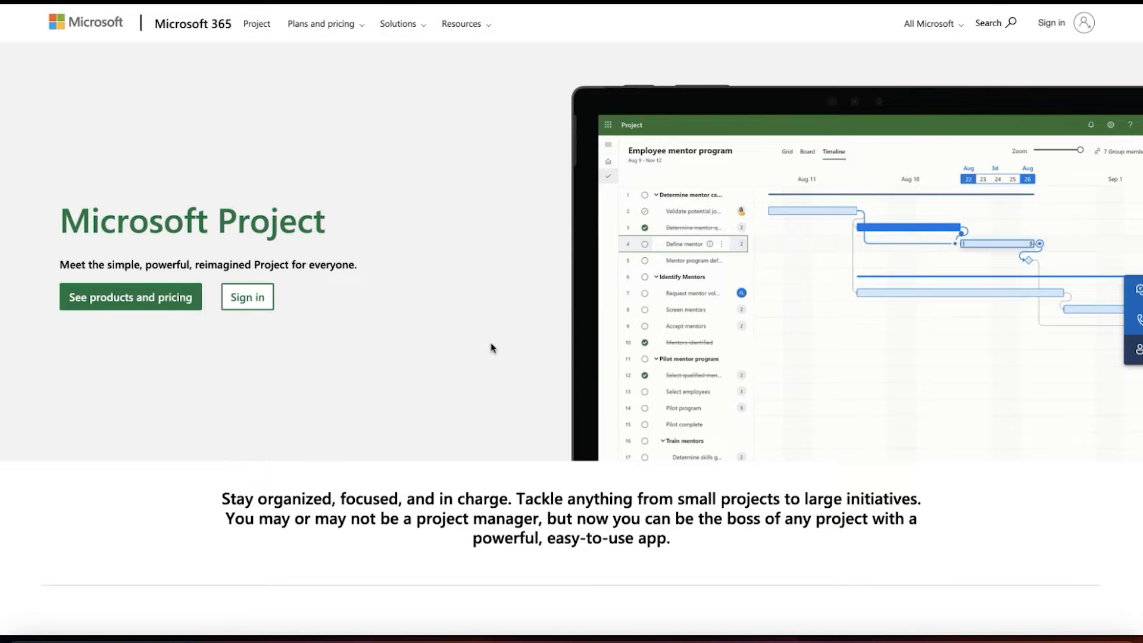
{"action": "scroll", "coordinate": [491, 347], "scroll_direction": "down", "scroll_amount": 5}
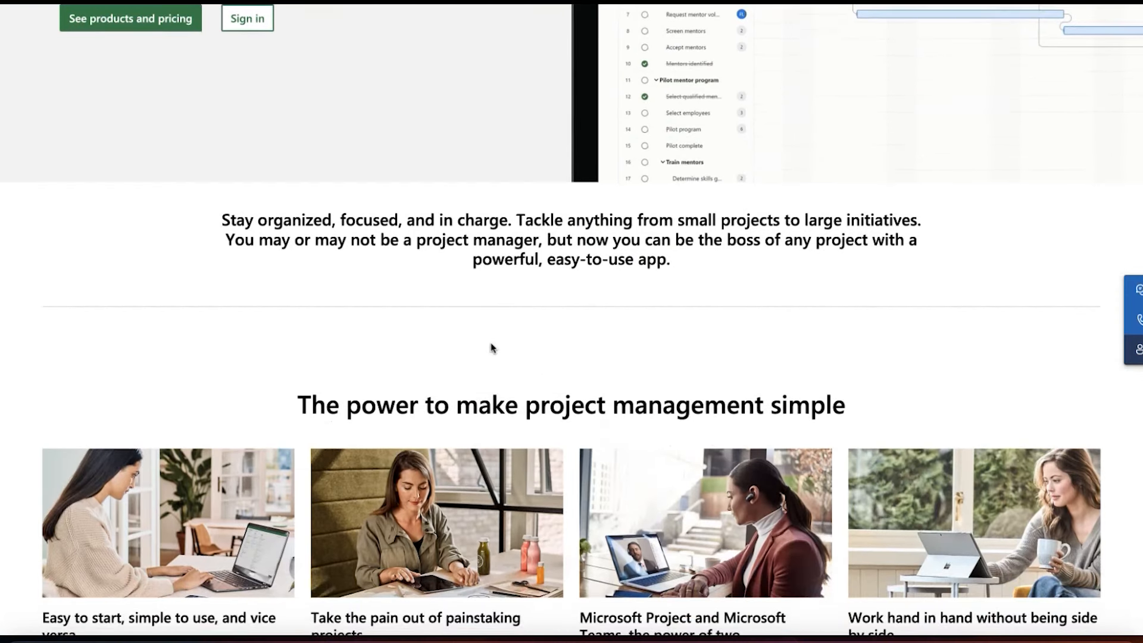
{"action": "scroll", "coordinate": [491, 345], "scroll_direction": "down", "scroll_amount": 1}
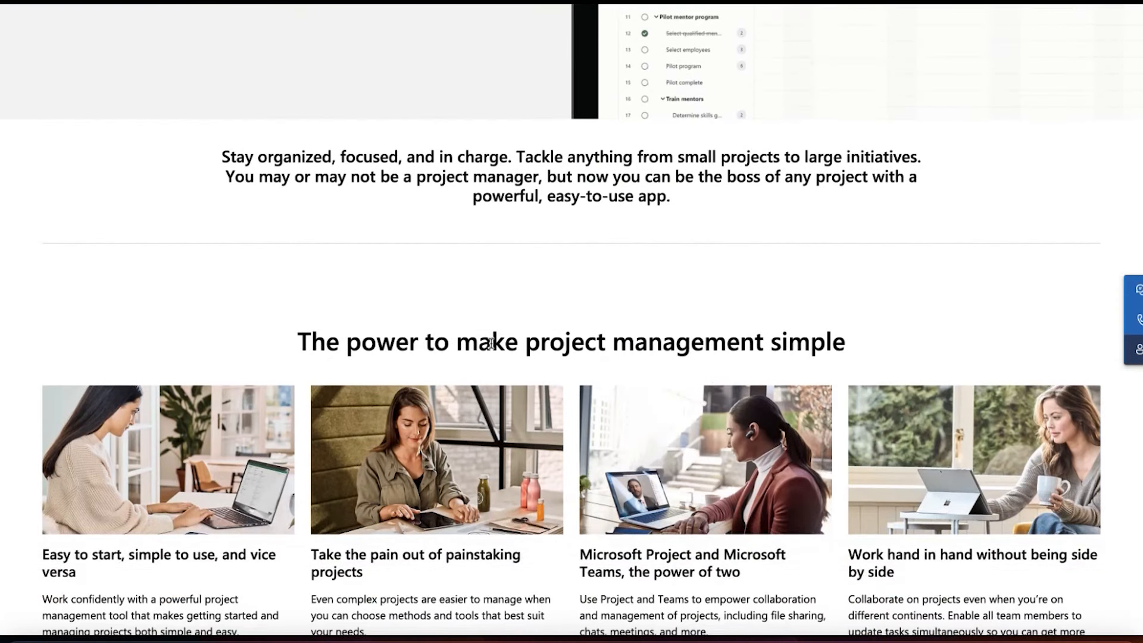
{"action": "scroll", "coordinate": [491, 343], "scroll_direction": "up", "scroll_amount": 2}
{"action": "scroll", "coordinate": [490, 343], "scroll_direction": "down", "scroll_amount": 2}
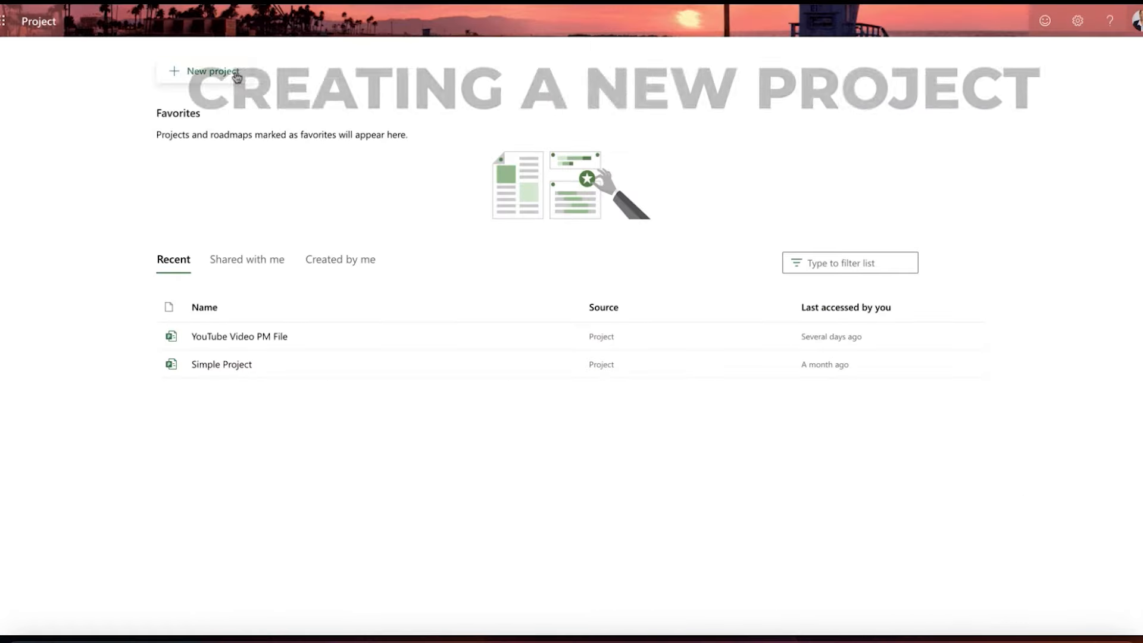
Step: Create a new project from the Project Management template and name it YouTube Video Aug_2
{"action": "left_click", "coordinate": [235, 74]}
{"action": "left_click", "coordinate": [393, 333]}
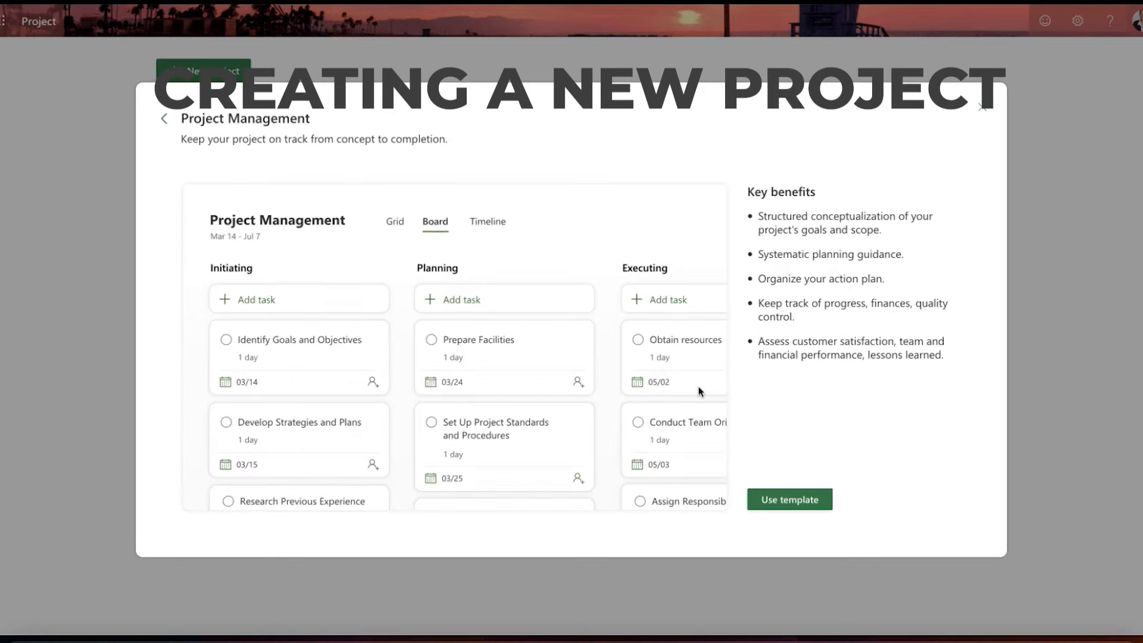
{"action": "left_click", "coordinate": [789, 499]}
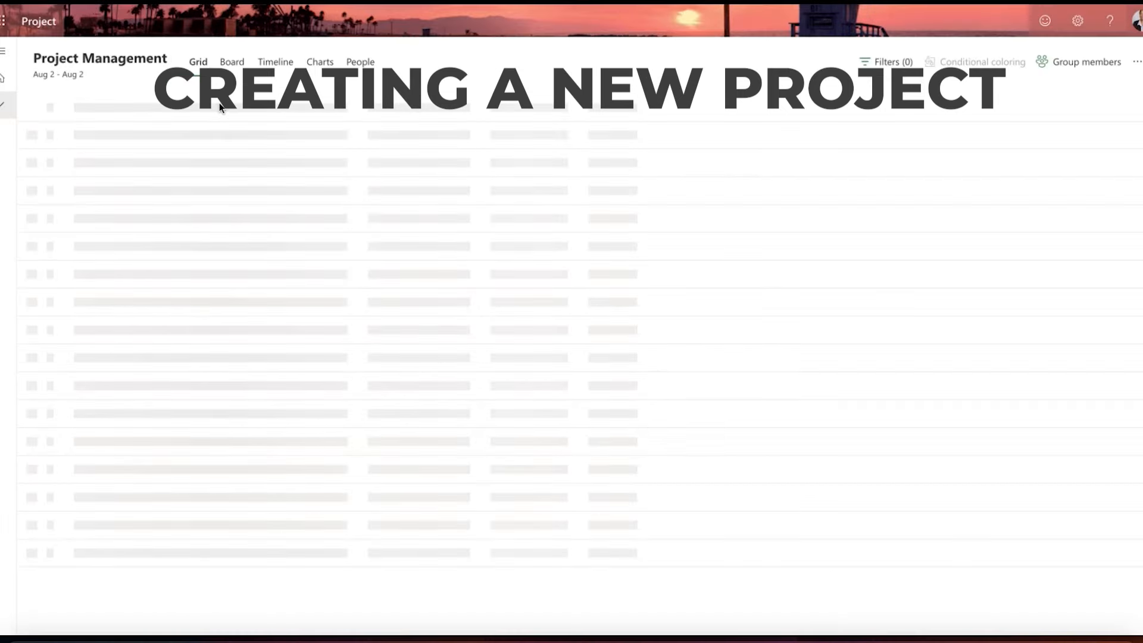
{"action": "left_click", "coordinate": [165, 62]}
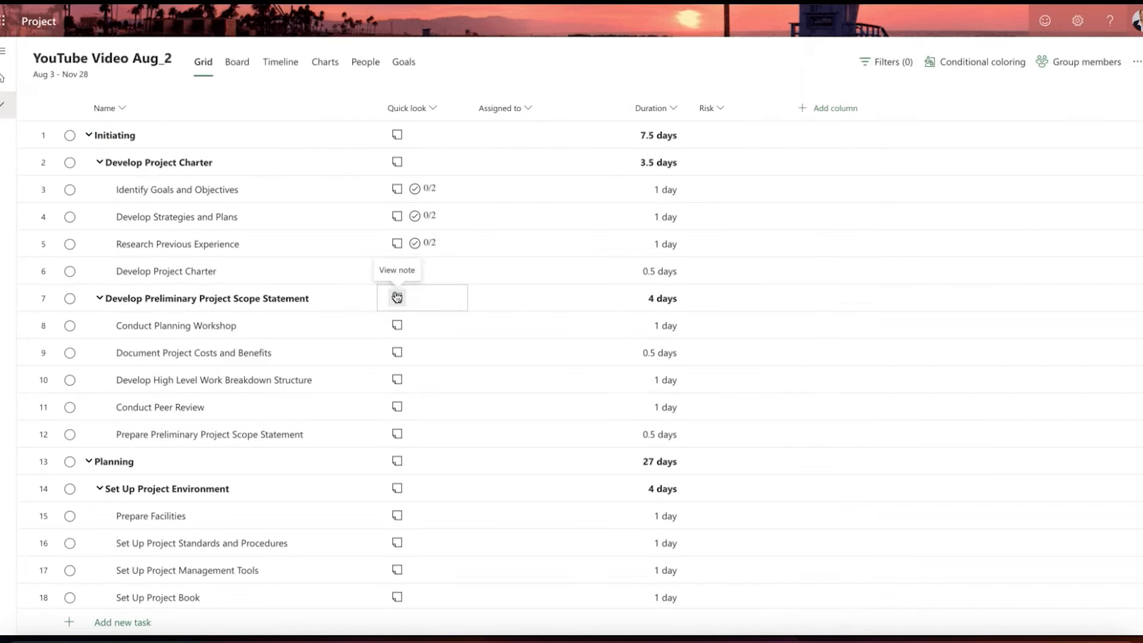
Step: Mark the Initiating phase as complete, including all of its subtasks
{"action": "left_click", "coordinate": [70, 135]}
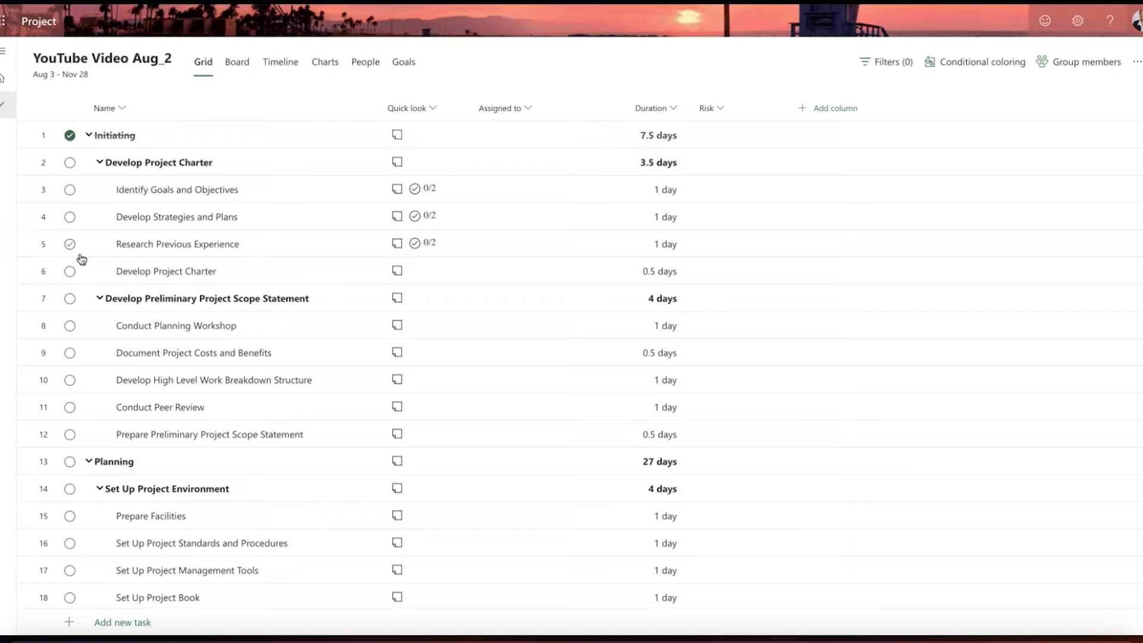
{"action": "scroll", "coordinate": [80, 262], "scroll_direction": "down", "scroll_amount": 6}
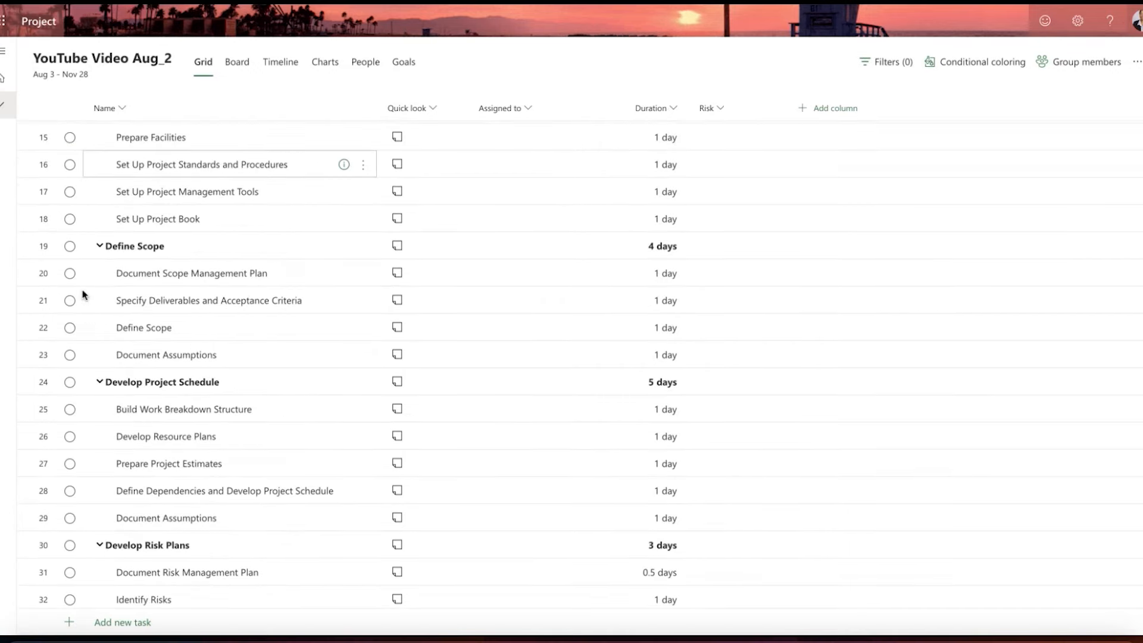
{"action": "scroll", "coordinate": [82, 293], "scroll_direction": "down", "scroll_amount": 15}
{"action": "scroll", "coordinate": [82, 293], "scroll_direction": "up", "scroll_amount": 20}
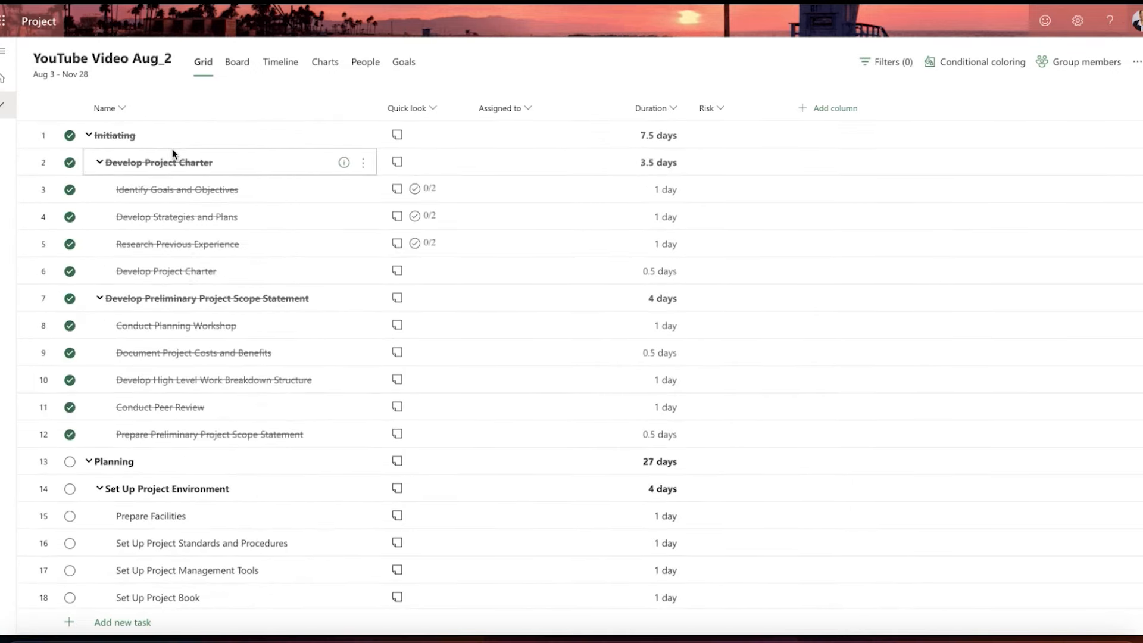
{"action": "scroll", "coordinate": [230, 383], "scroll_direction": "down", "scroll_amount": 3}
{"action": "scroll", "coordinate": [220, 368], "scroll_direction": "up", "scroll_amount": 3}
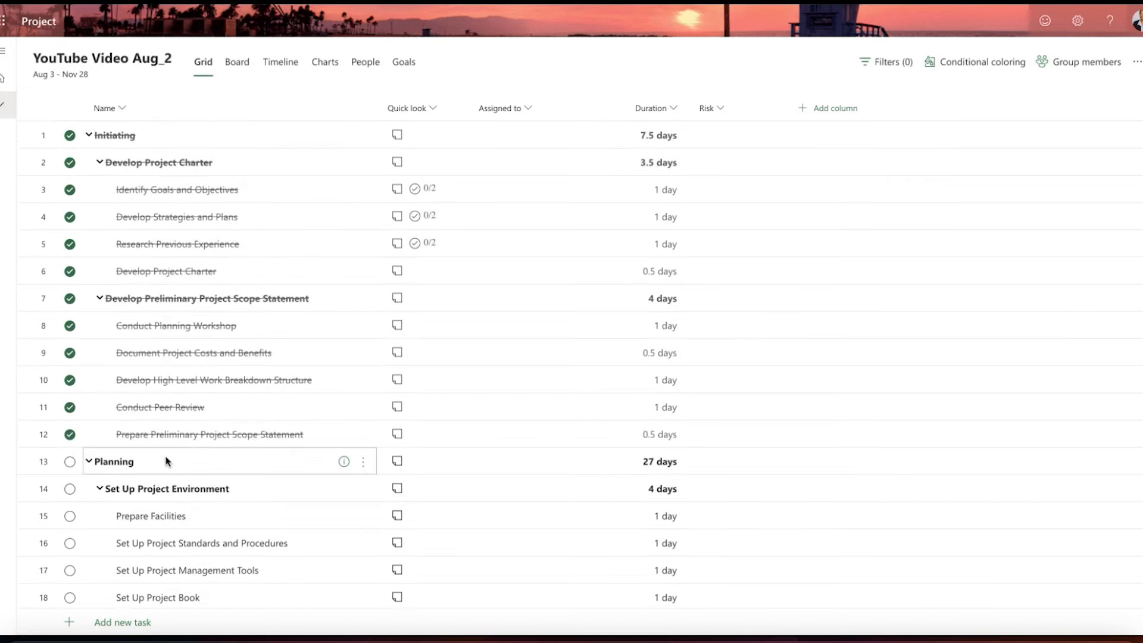
Step: Mark the Prepare Facilities task under Set Up Project Environment as complete
{"action": "scroll", "coordinate": [149, 455], "scroll_direction": "down", "scroll_amount": 2}
{"action": "left_click", "coordinate": [70, 426]}
{"action": "scroll", "coordinate": [186, 407], "scroll_direction": "up", "scroll_amount": 1}
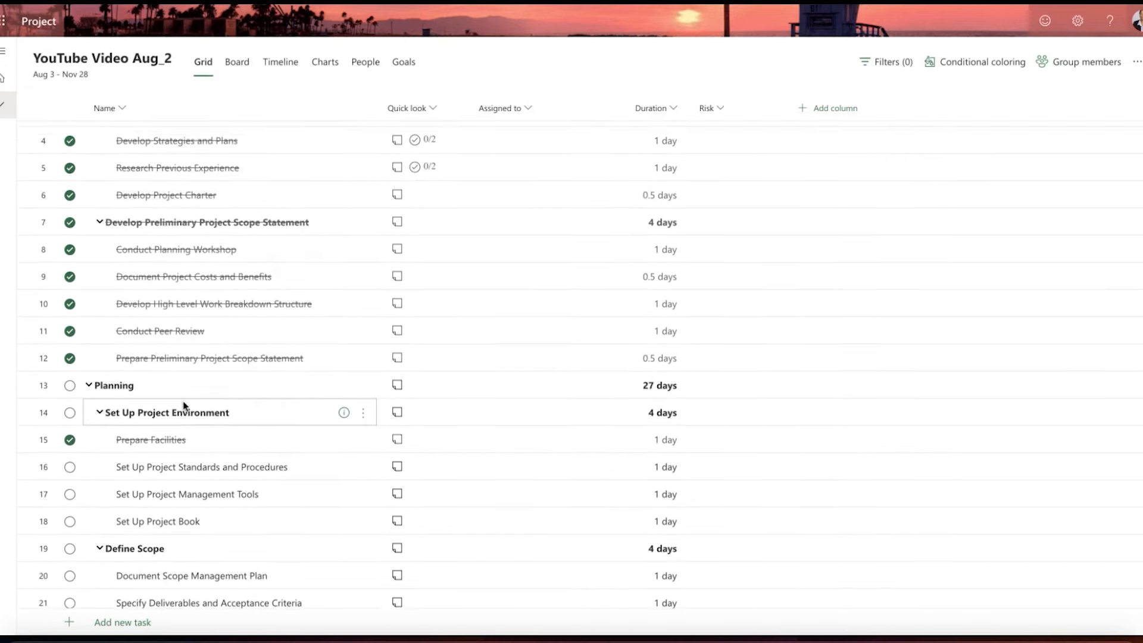
{"action": "scroll", "coordinate": [183, 405], "scroll_direction": "up", "scroll_amount": 2}
{"action": "left_click", "coordinate": [167, 171]}
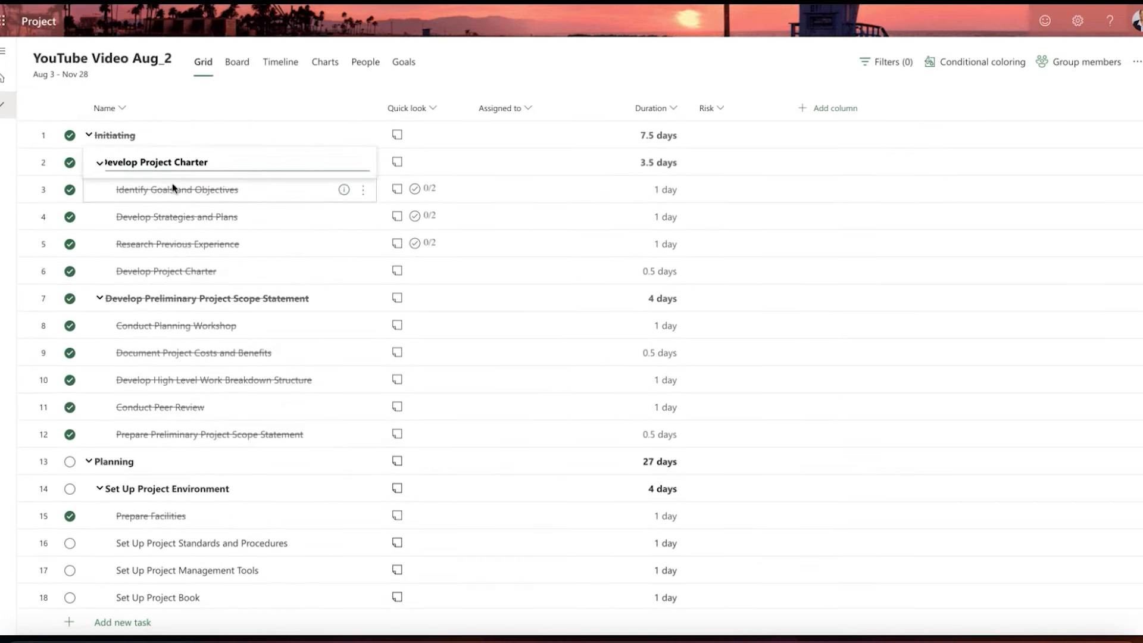
{"action": "left_click", "coordinate": [173, 215]}
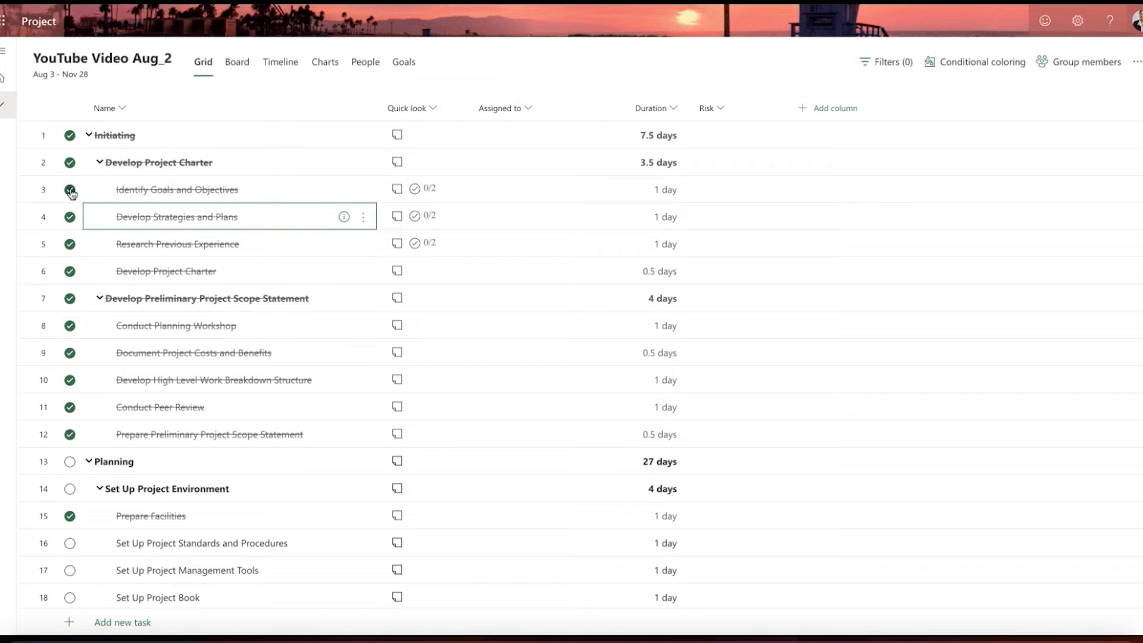
Step: Open the details of the Identify Goals and Objectives task, review all its fields, and close them again
{"action": "left_click", "coordinate": [397, 188]}
{"action": "scroll", "coordinate": [940, 263], "scroll_direction": "down", "scroll_amount": 5}
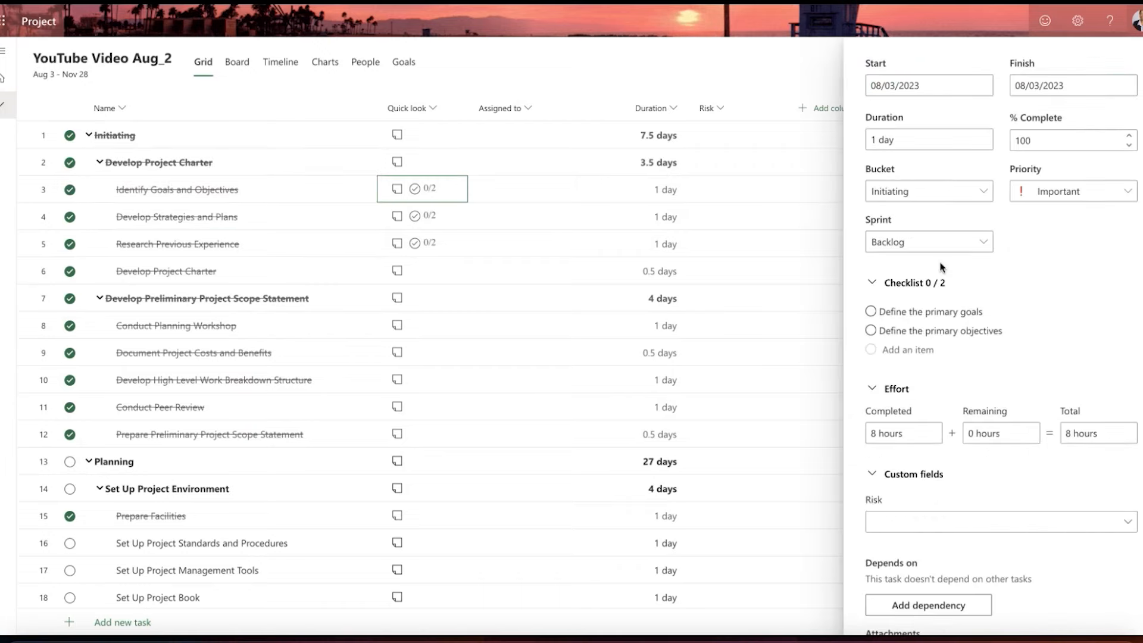
{"action": "scroll", "coordinate": [941, 262], "scroll_direction": "up", "scroll_amount": 5}
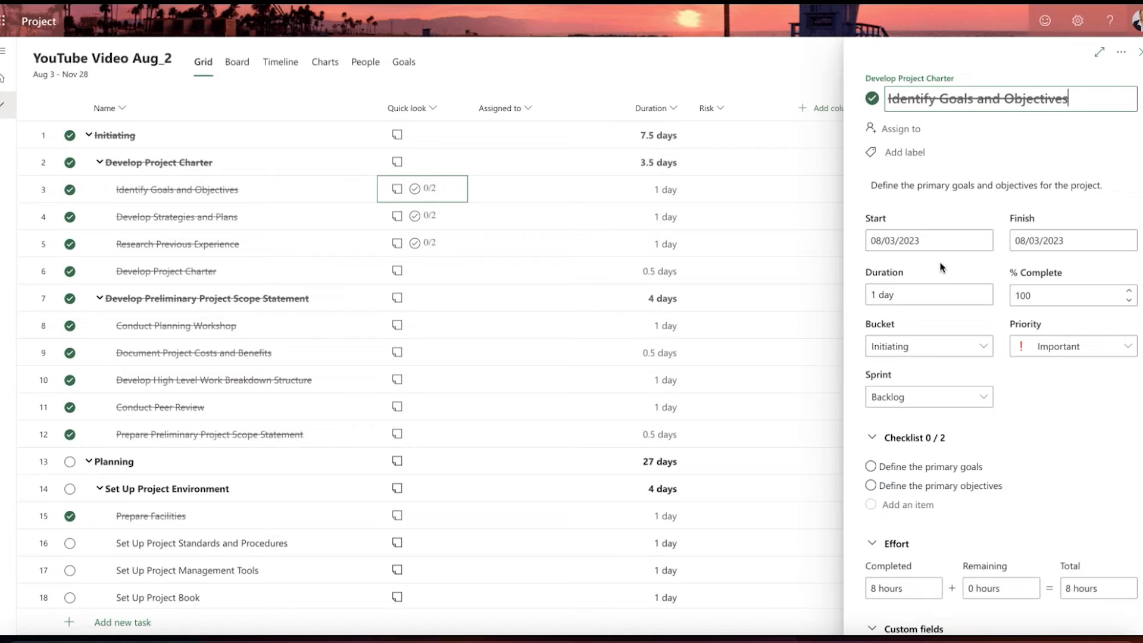
{"action": "scroll", "coordinate": [940, 266], "scroll_direction": "down", "scroll_amount": 5}
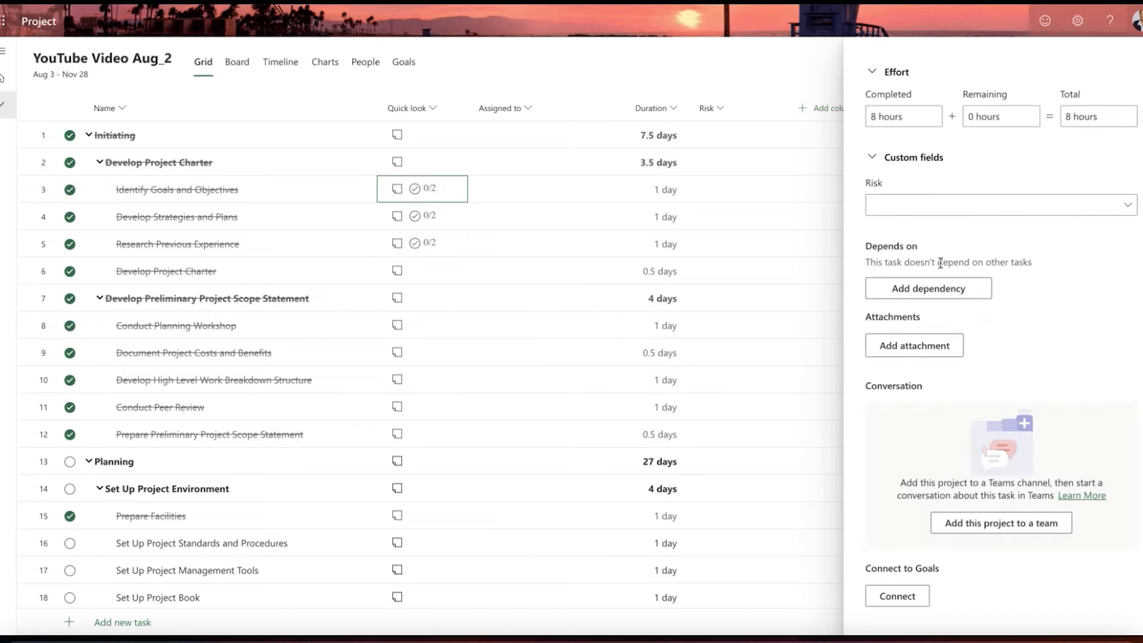
{"action": "scroll", "coordinate": [940, 267], "scroll_direction": "up", "scroll_amount": 5}
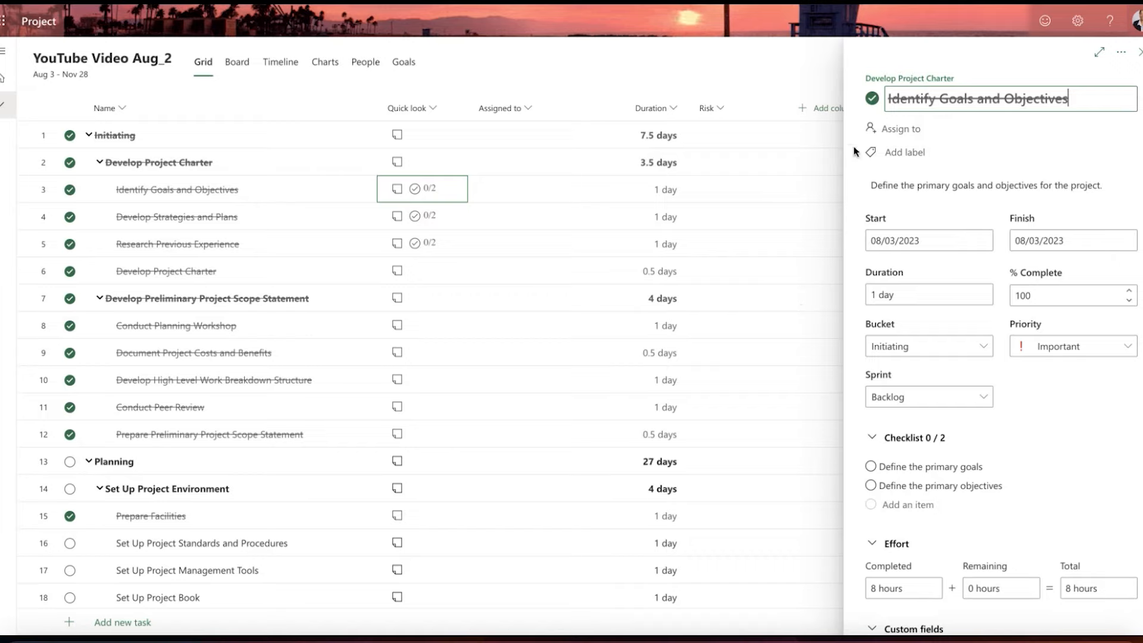
{"action": "scroll", "coordinate": [977, 332], "scroll_direction": "down", "scroll_amount": 10}
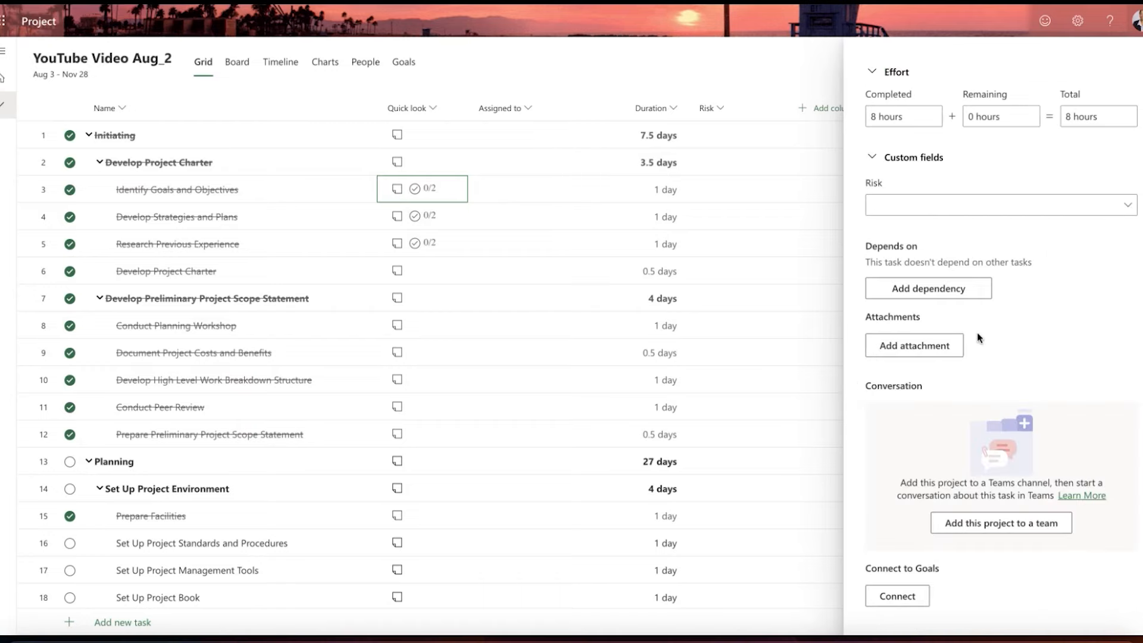
{"action": "scroll", "coordinate": [977, 332], "scroll_direction": "up", "scroll_amount": 10}
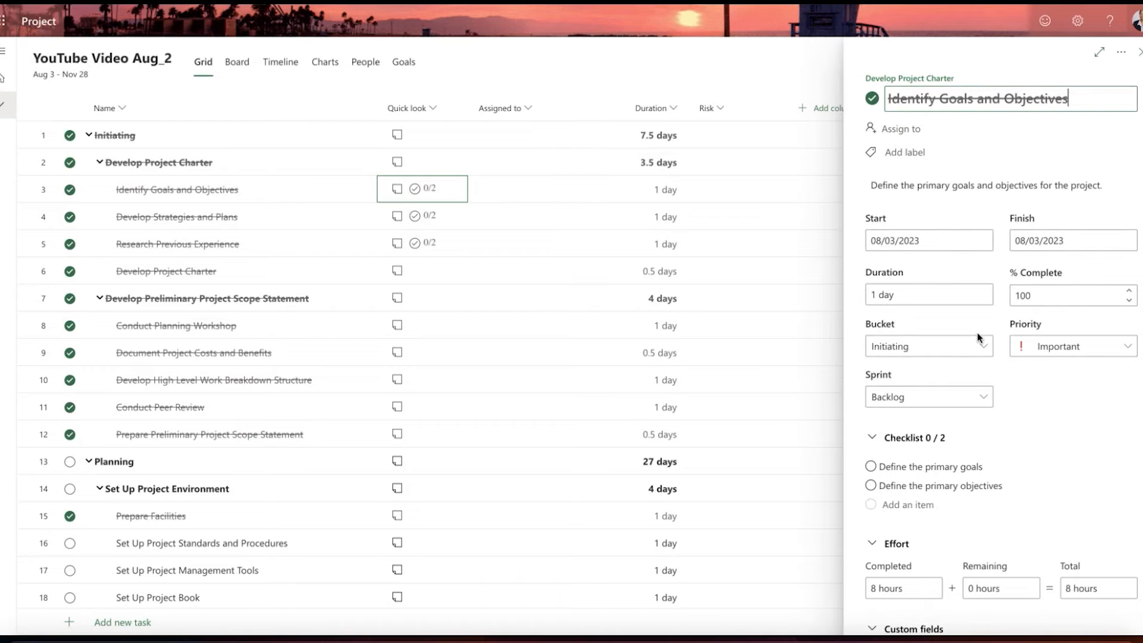
{"action": "left_click", "coordinate": [1139, 52]}
{"action": "scroll", "coordinate": [516, 342], "scroll_direction": "down", "scroll_amount": 1}
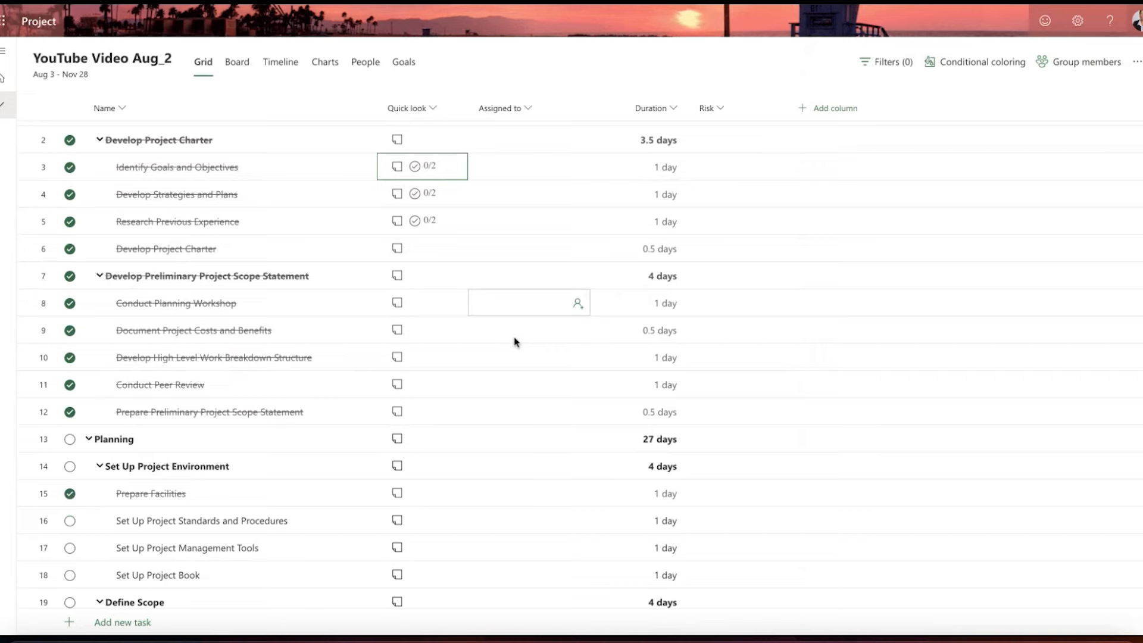
{"action": "scroll", "coordinate": [516, 342], "scroll_direction": "down", "scroll_amount": 7}
{"action": "scroll", "coordinate": [516, 342], "scroll_direction": "up", "scroll_amount": 8}
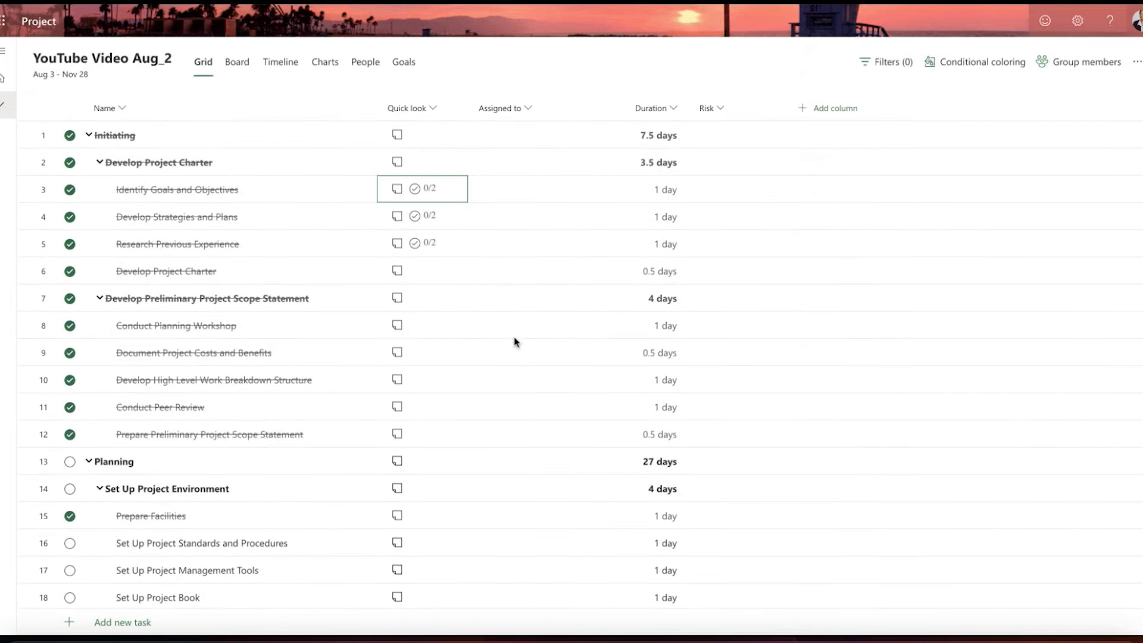
{"action": "left_click", "coordinate": [121, 138]}
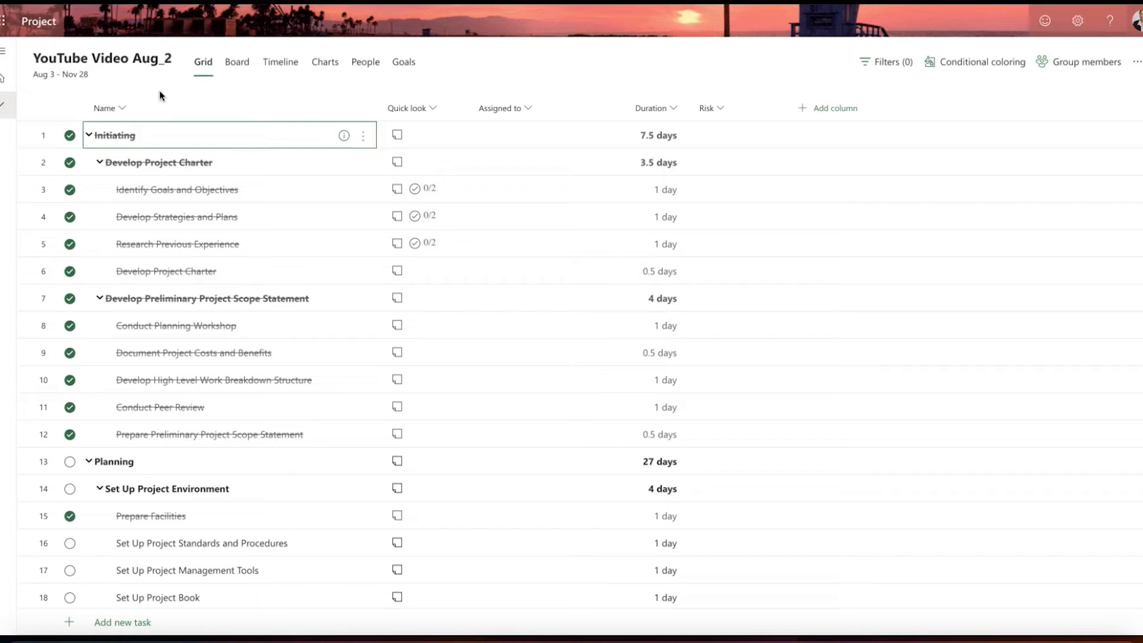
{"action": "scroll", "coordinate": [167, 179], "scroll_direction": "down", "scroll_amount": 1}
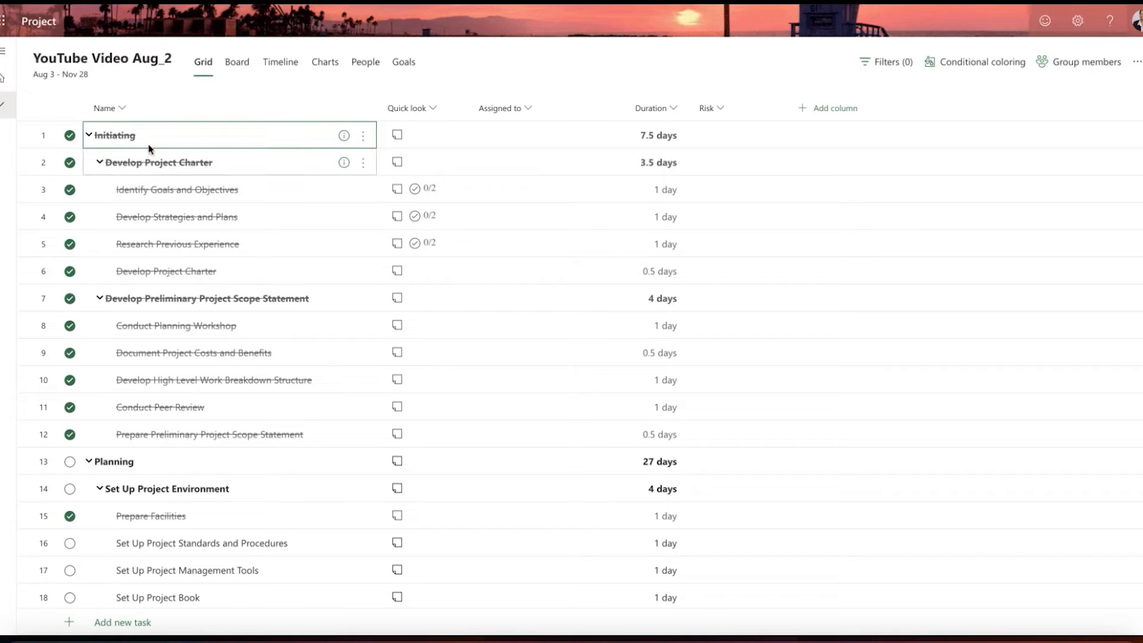
Step: Show the project as a board and look through the task cards in each phase's bucket
{"action": "left_click", "coordinate": [244, 71]}
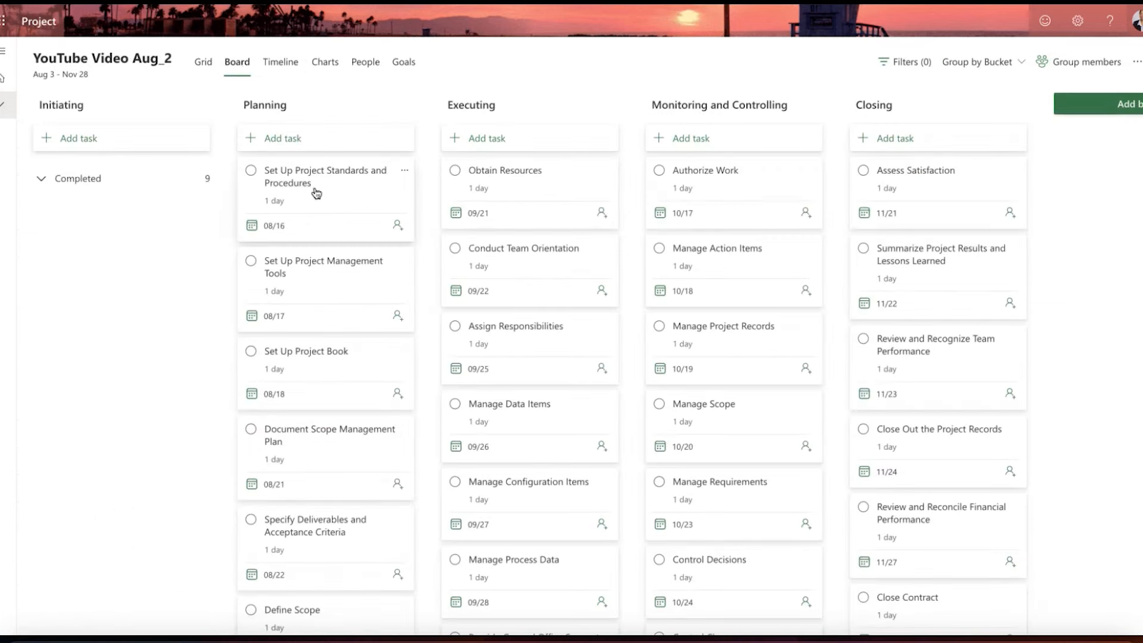
{"action": "scroll", "coordinate": [481, 266], "scroll_direction": "down", "scroll_amount": 2}
{"action": "scroll", "coordinate": [485, 266], "scroll_direction": "up", "scroll_amount": 2}
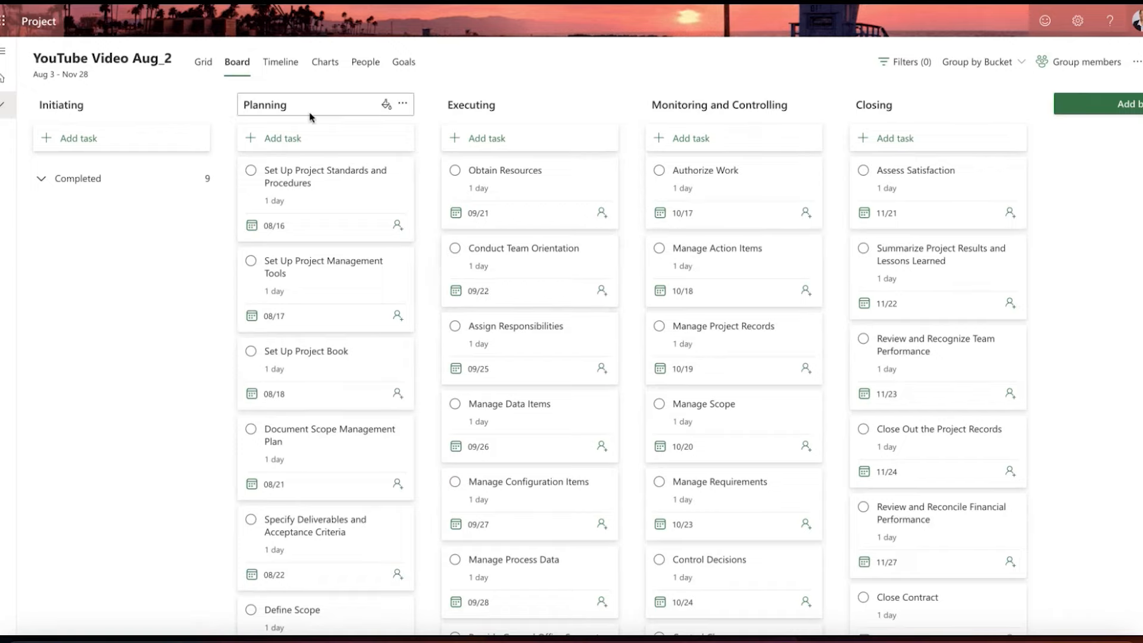
Step: Show the project as a timeline and examine the task bars and dependencies of the project phases
{"action": "left_click", "coordinate": [287, 63]}
{"action": "scroll", "coordinate": [428, 330], "scroll_direction": "down", "scroll_amount": 15}
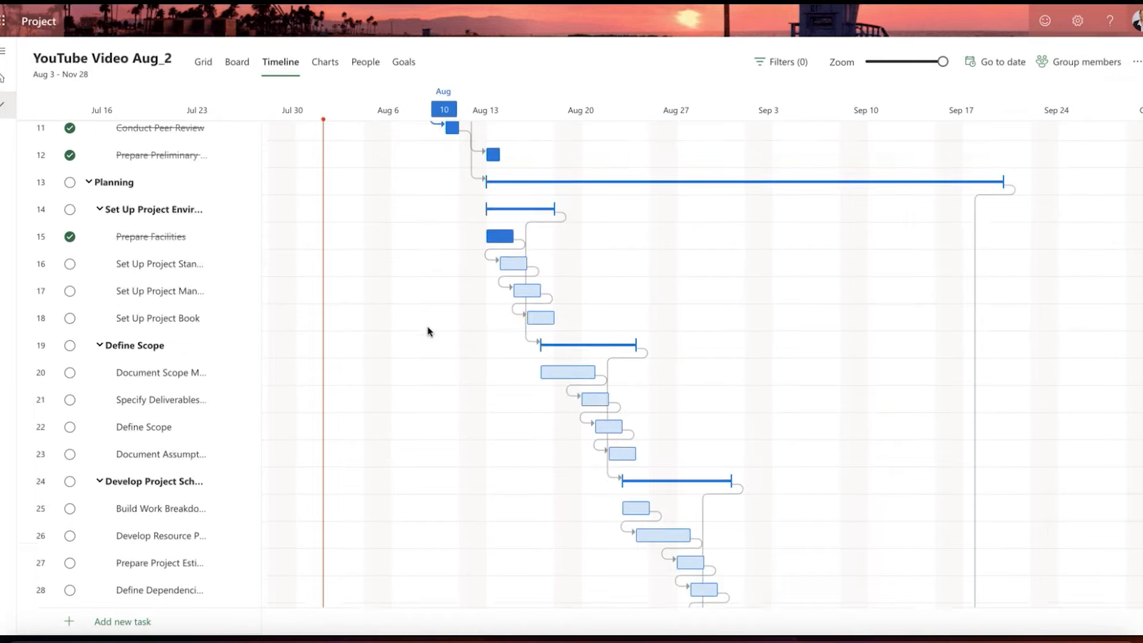
{"action": "scroll", "coordinate": [428, 331], "scroll_direction": "down", "scroll_amount": 8}
{"action": "scroll", "coordinate": [429, 331], "scroll_direction": "down", "scroll_amount": 20}
{"action": "scroll", "coordinate": [428, 331], "scroll_direction": "down", "scroll_amount": 4}
Step: Check the project's People and Goals views and return to the task grid
{"action": "left_click", "coordinate": [365, 62]}
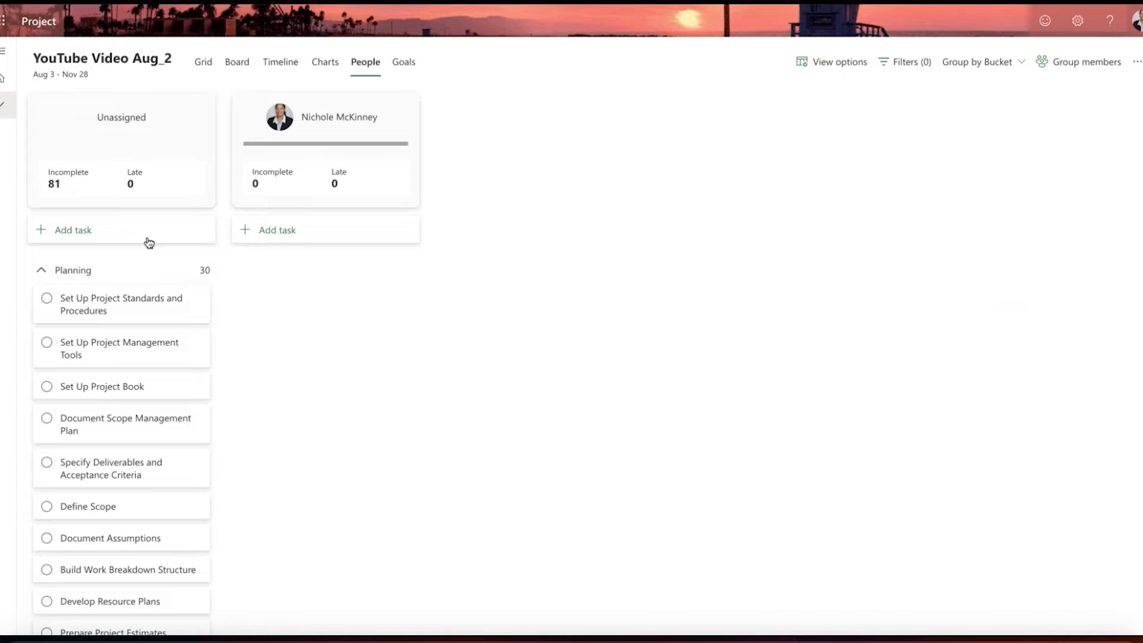
{"action": "left_click", "coordinate": [403, 65]}
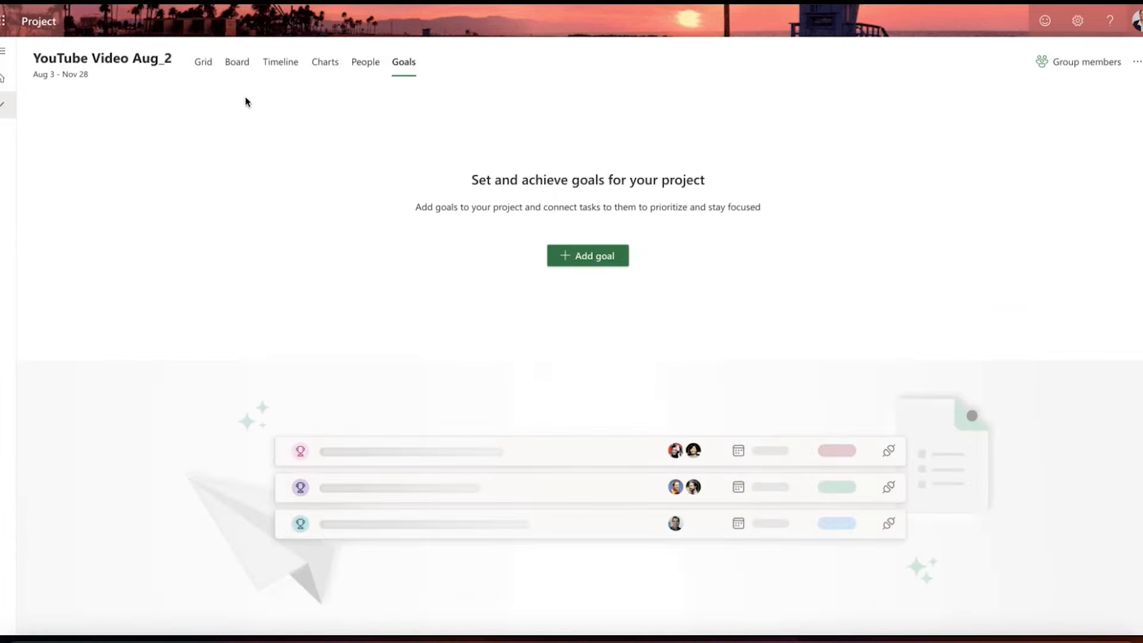
{"action": "left_click", "coordinate": [203, 63]}
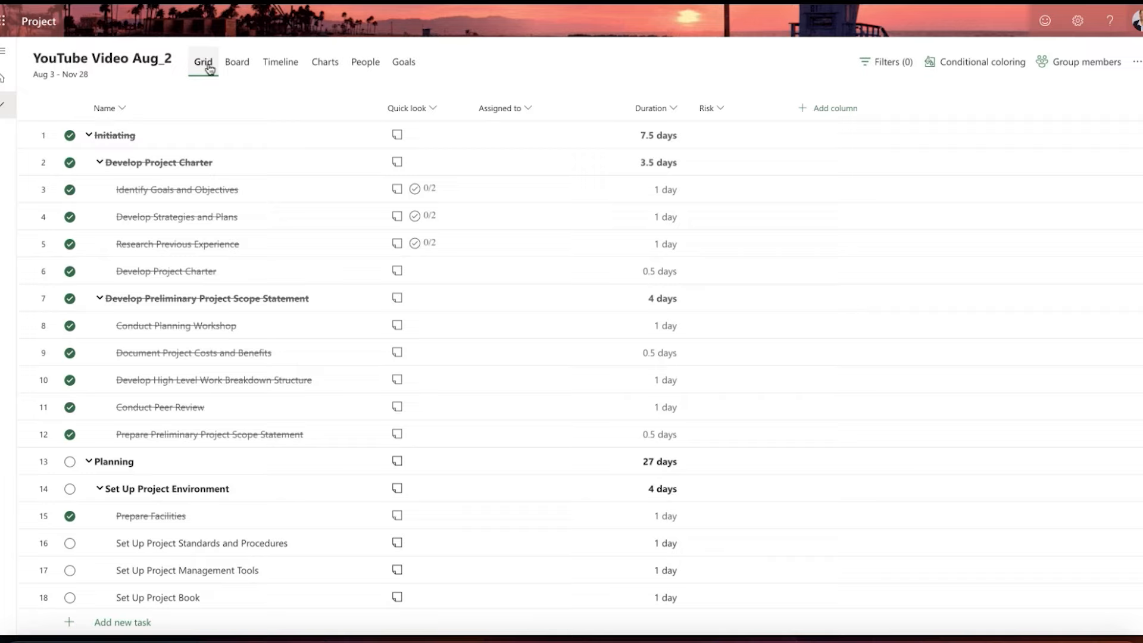
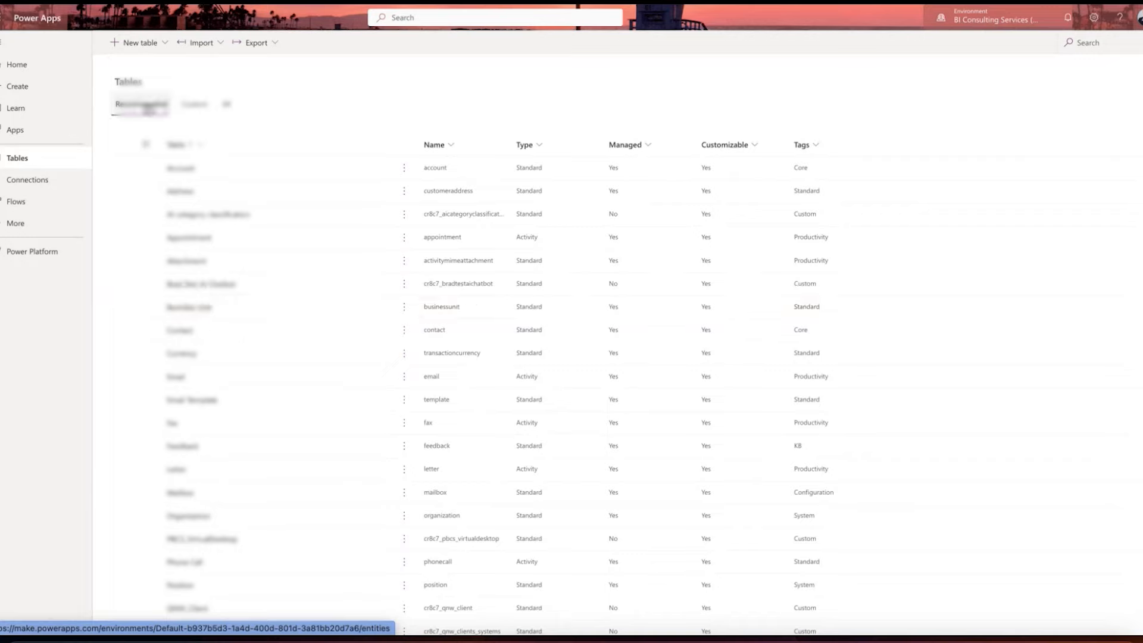
Step: List all tables of the environment and look through them for the project-related ones
{"action": "left_click", "coordinate": [226, 105]}
{"action": "scroll", "coordinate": [247, 253], "scroll_direction": "down", "scroll_amount": 2}
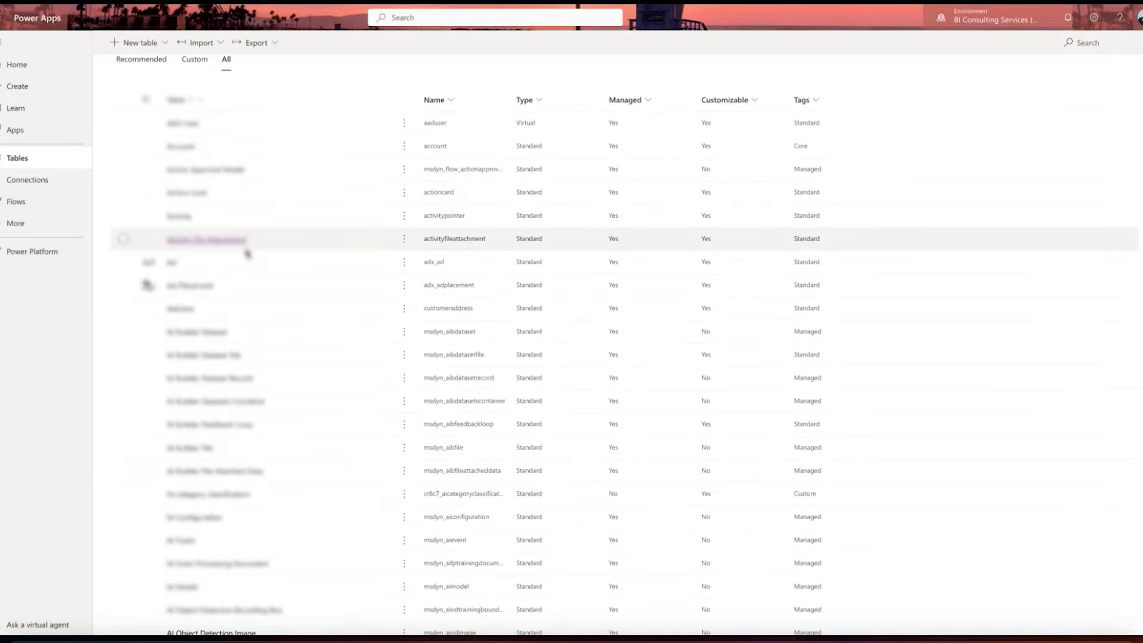
{"action": "scroll", "coordinate": [247, 252], "scroll_direction": "up", "scroll_amount": 2}
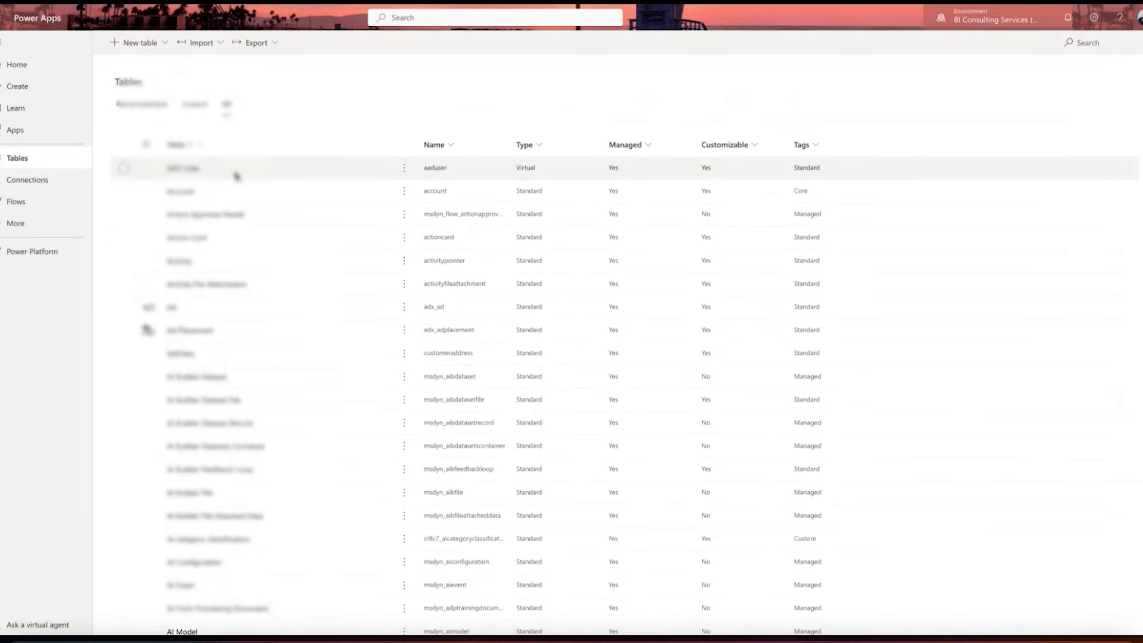
{"action": "scroll", "coordinate": [237, 175], "scroll_direction": "down", "scroll_amount": 1}
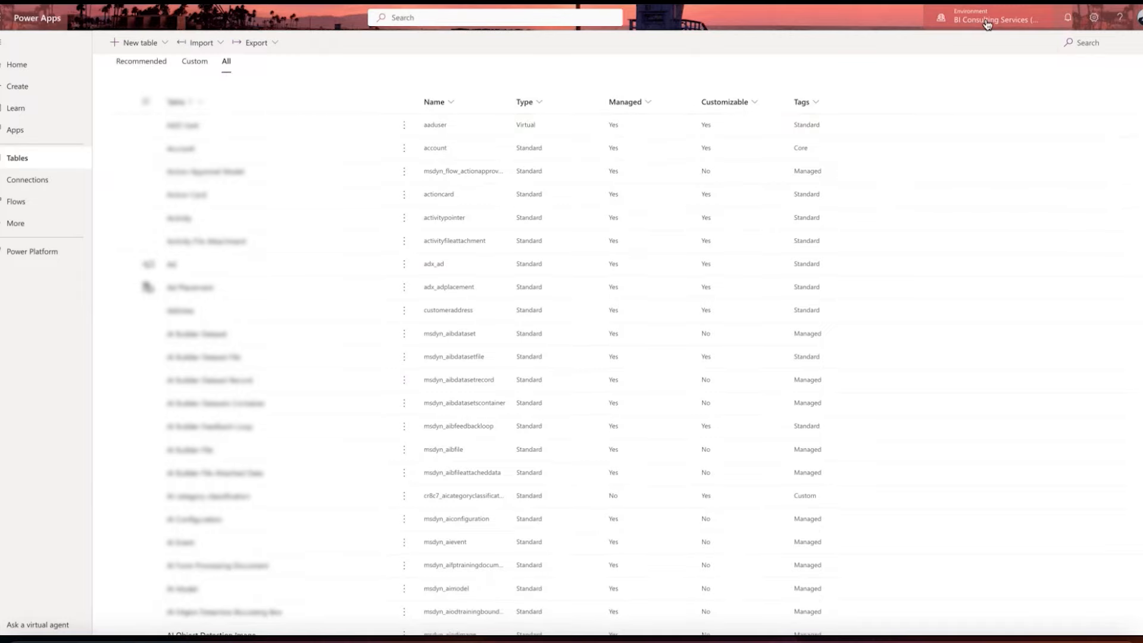
{"action": "scroll", "coordinate": [458, 413], "scroll_direction": "down", "scroll_amount": 7}
{"action": "scroll", "coordinate": [458, 412], "scroll_direction": "down", "scroll_amount": 20}
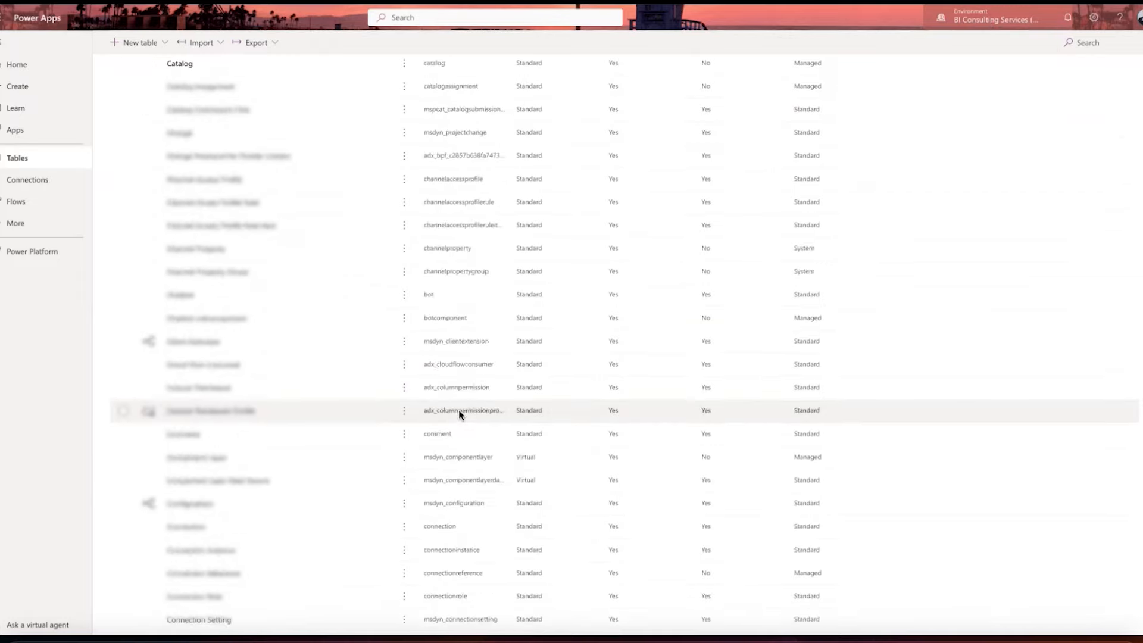
{"action": "scroll", "coordinate": [458, 413], "scroll_direction": "down", "scroll_amount": 20}
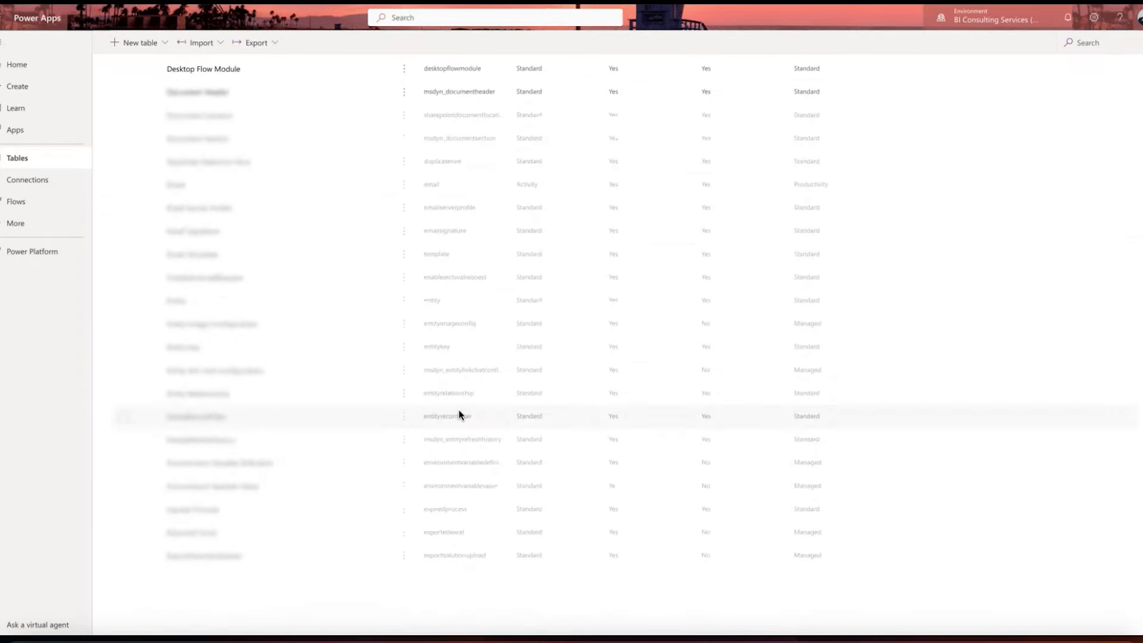
{"action": "scroll", "coordinate": [458, 413], "scroll_direction": "down", "scroll_amount": 6}
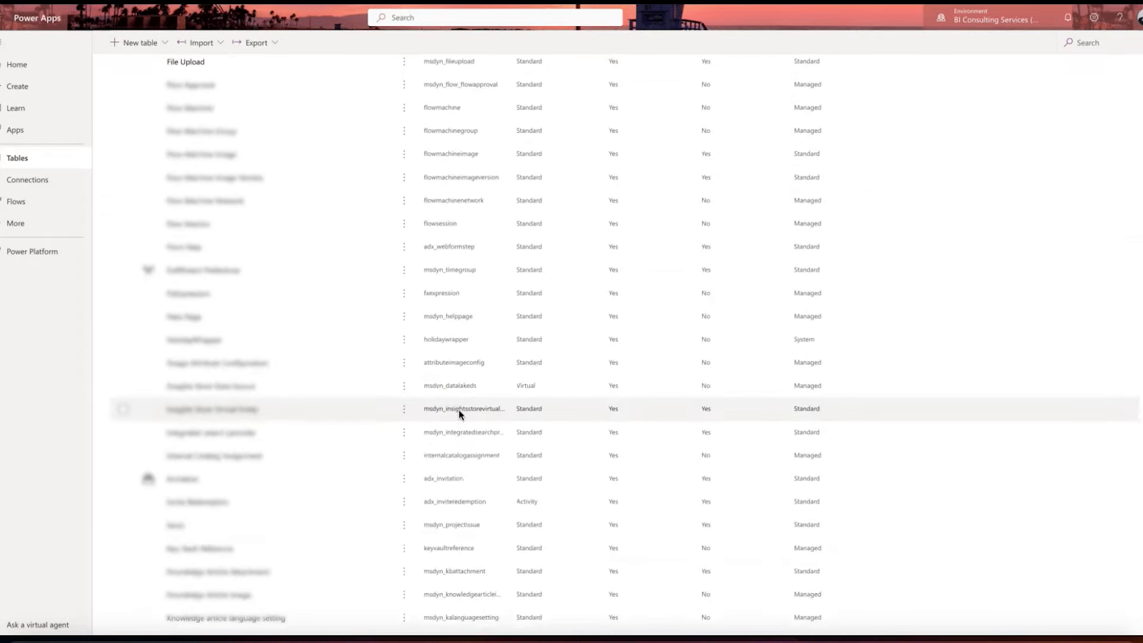
{"action": "scroll", "coordinate": [459, 413], "scroll_direction": "up", "scroll_amount": 19}
{"action": "scroll", "coordinate": [459, 415], "scroll_direction": "up", "scroll_amount": 20}
{"action": "scroll", "coordinate": [454, 405], "scroll_direction": "down", "scroll_amount": 20}
{"action": "scroll", "coordinate": [453, 400], "scroll_direction": "down", "scroll_amount": 15}
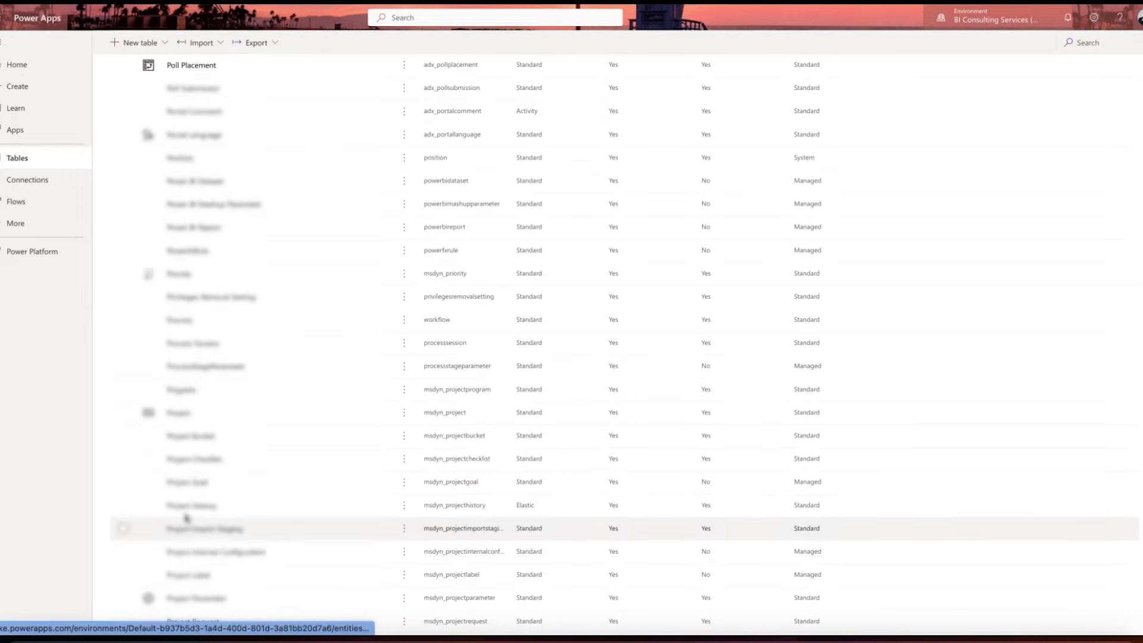
{"action": "scroll", "coordinate": [184, 577], "scroll_direction": "down", "scroll_amount": 3}
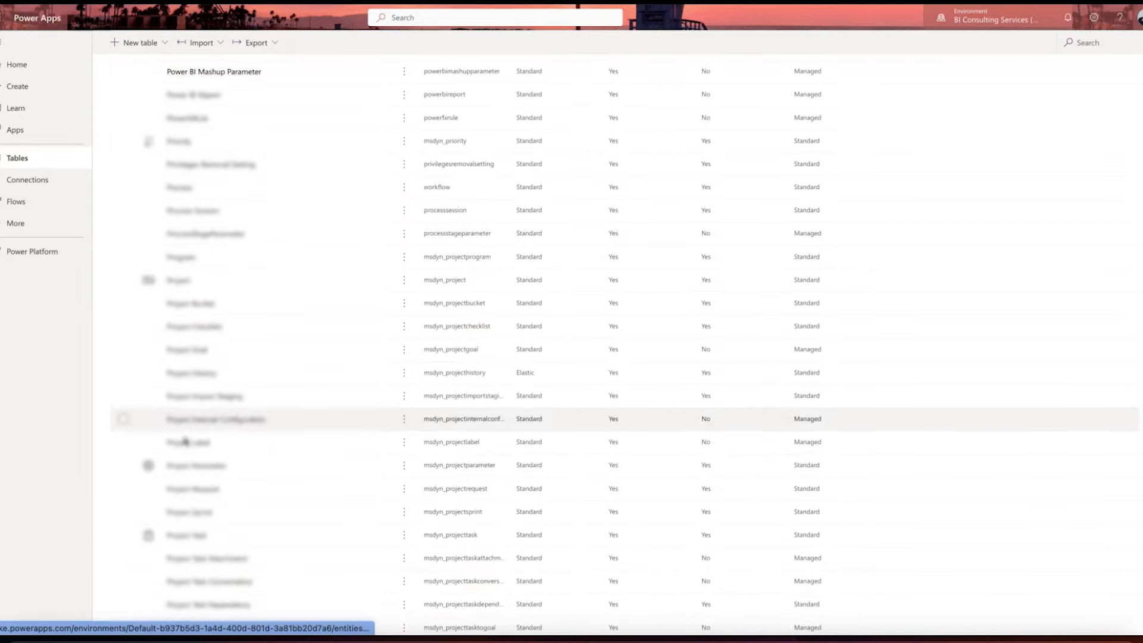
{"action": "scroll", "coordinate": [186, 544], "scroll_direction": "down", "scroll_amount": 1}
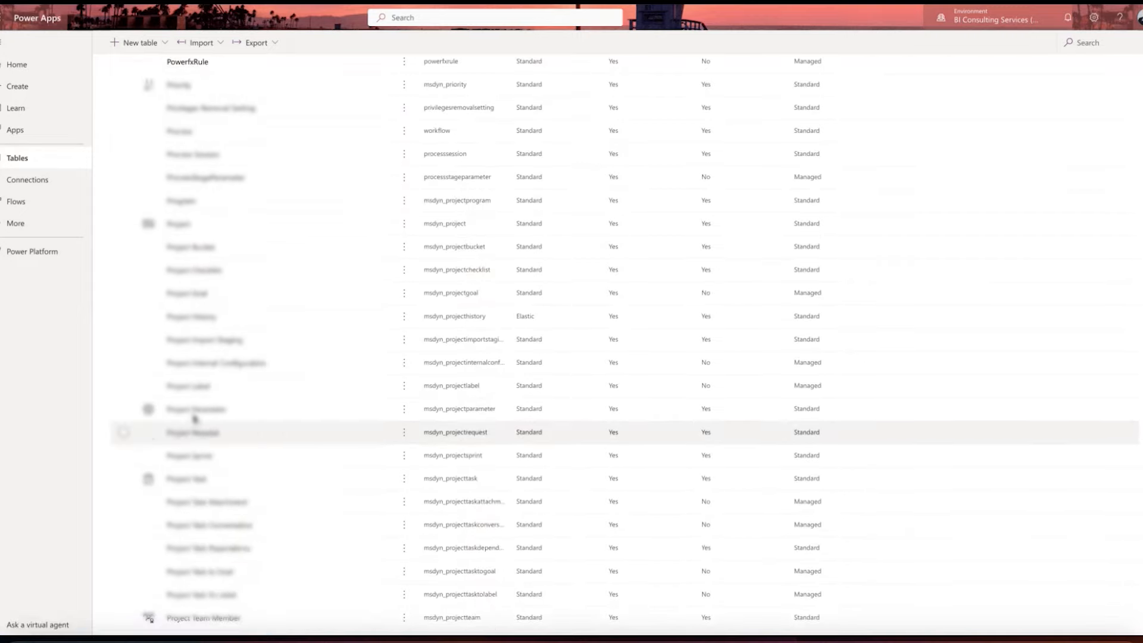
Step: Open the Project History table and check its columns and data
{"action": "left_click", "coordinate": [192, 319]}
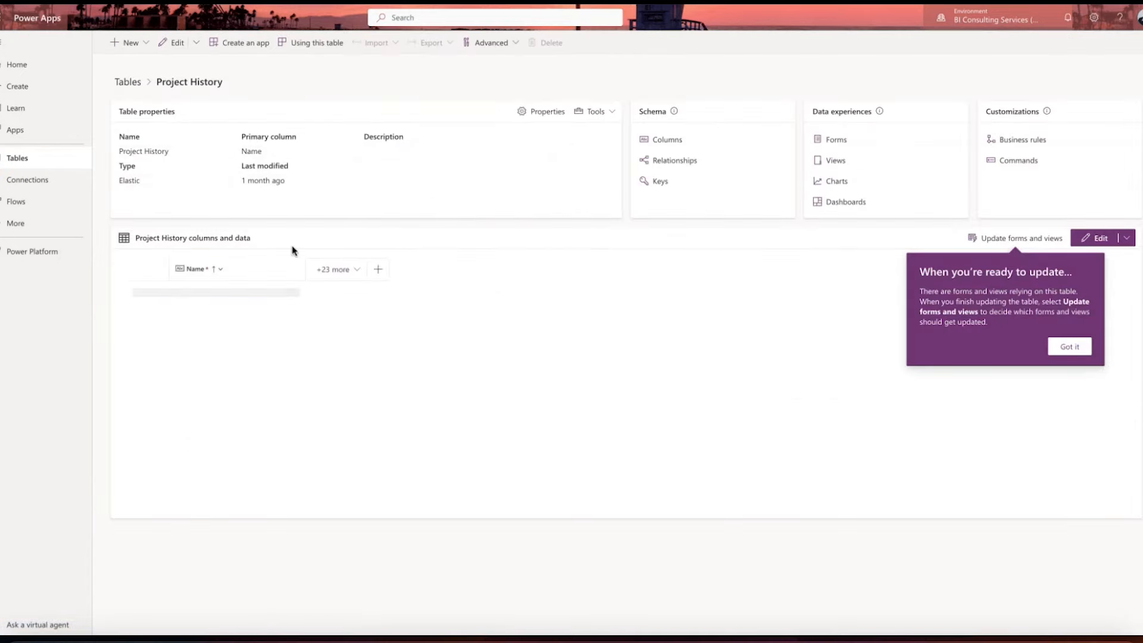
{"action": "left_click", "coordinate": [335, 269]}
{"action": "key", "text": "Escape"}
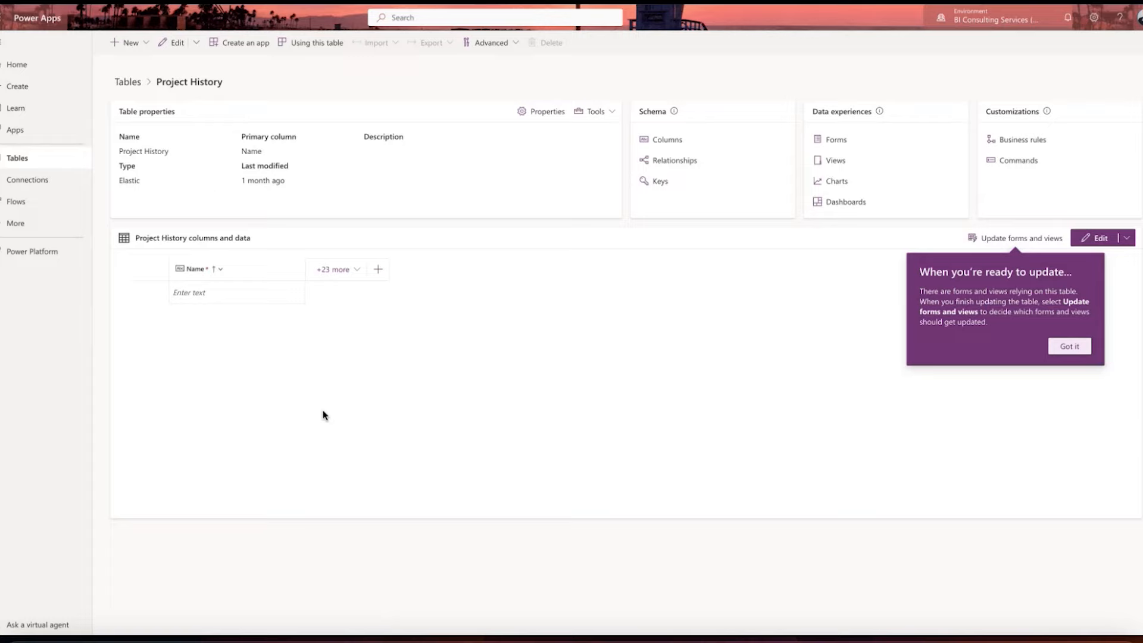
Step: Return to the table list, show all tables again, and open the Project Task table
{"action": "left_click", "coordinate": [134, 83]}
{"action": "scroll", "coordinate": [279, 363], "scroll_direction": "down", "scroll_amount": 10}
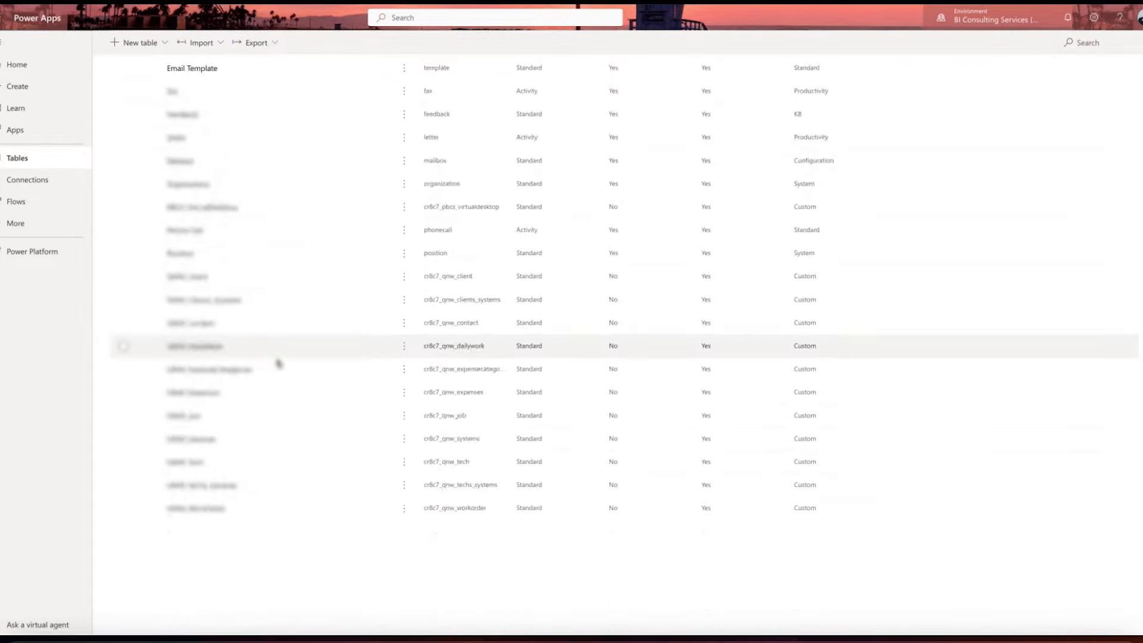
{"action": "scroll", "coordinate": [277, 363], "scroll_direction": "up", "scroll_amount": 6}
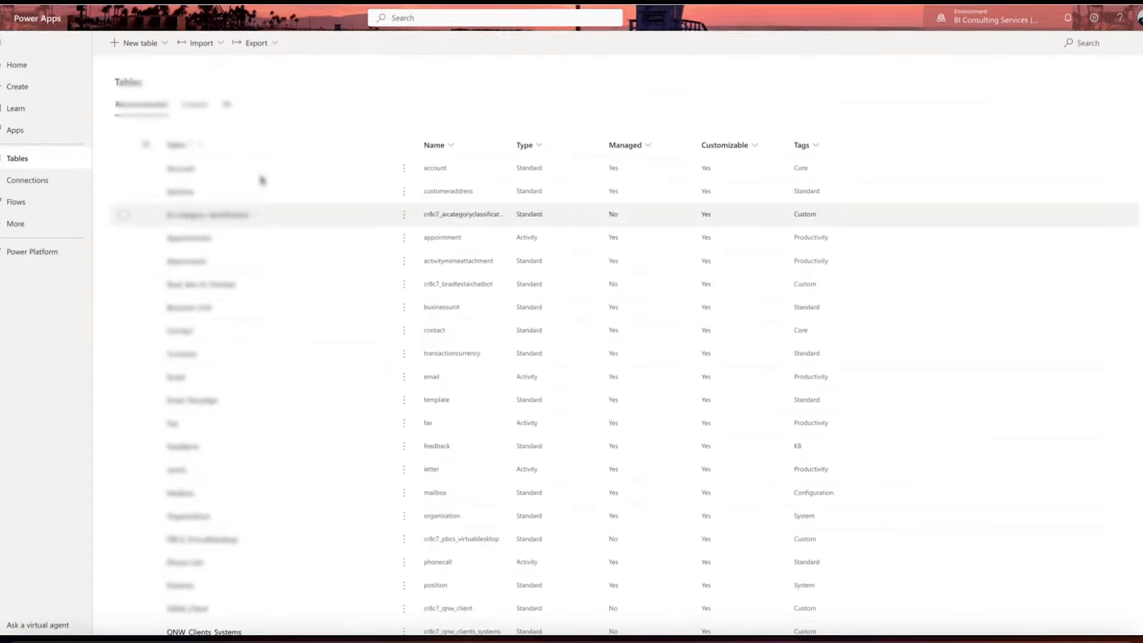
{"action": "scroll", "coordinate": [314, 395], "scroll_direction": "down", "scroll_amount": 10}
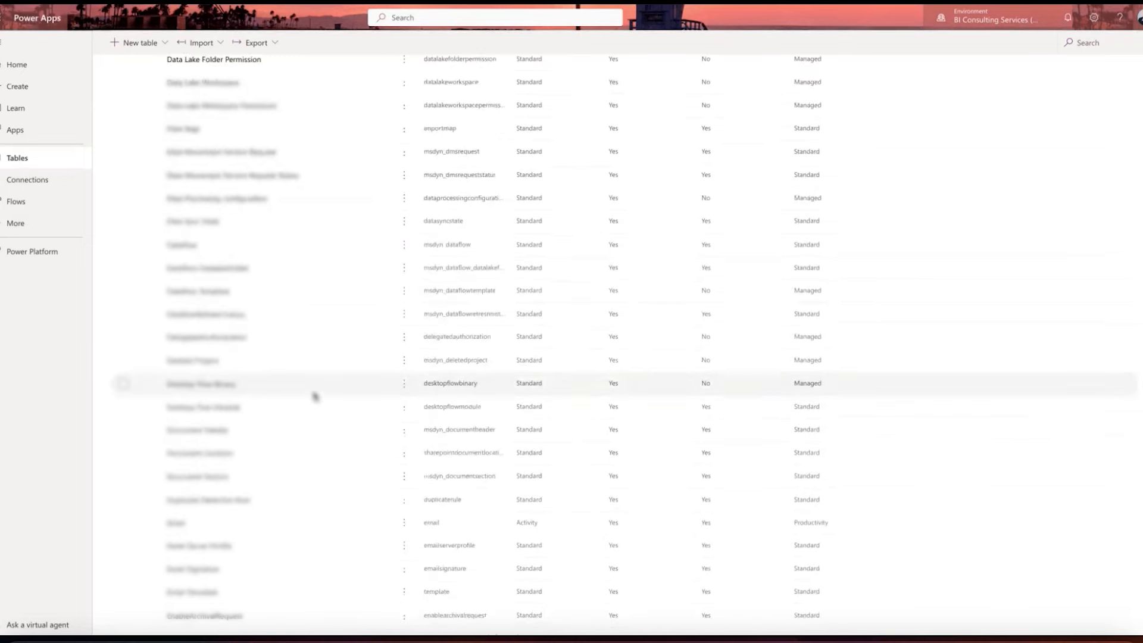
{"action": "scroll", "coordinate": [315, 397], "scroll_direction": "down", "scroll_amount": 5}
{"action": "scroll", "coordinate": [315, 396], "scroll_direction": "down", "scroll_amount": 15}
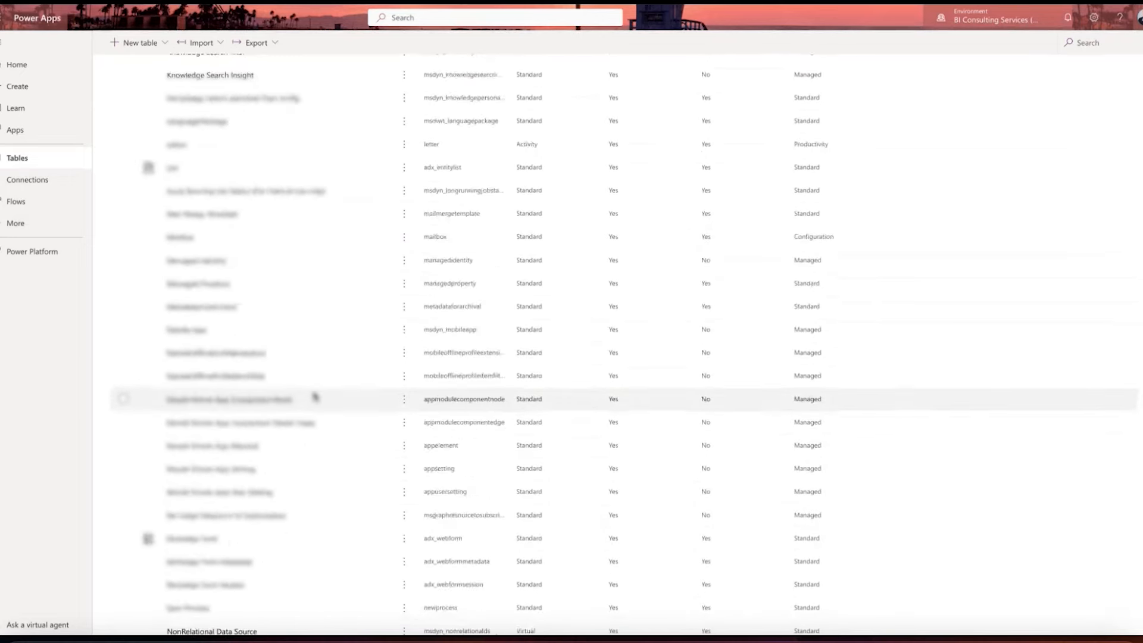
{"action": "scroll", "coordinate": [315, 397], "scroll_direction": "down", "scroll_amount": 15}
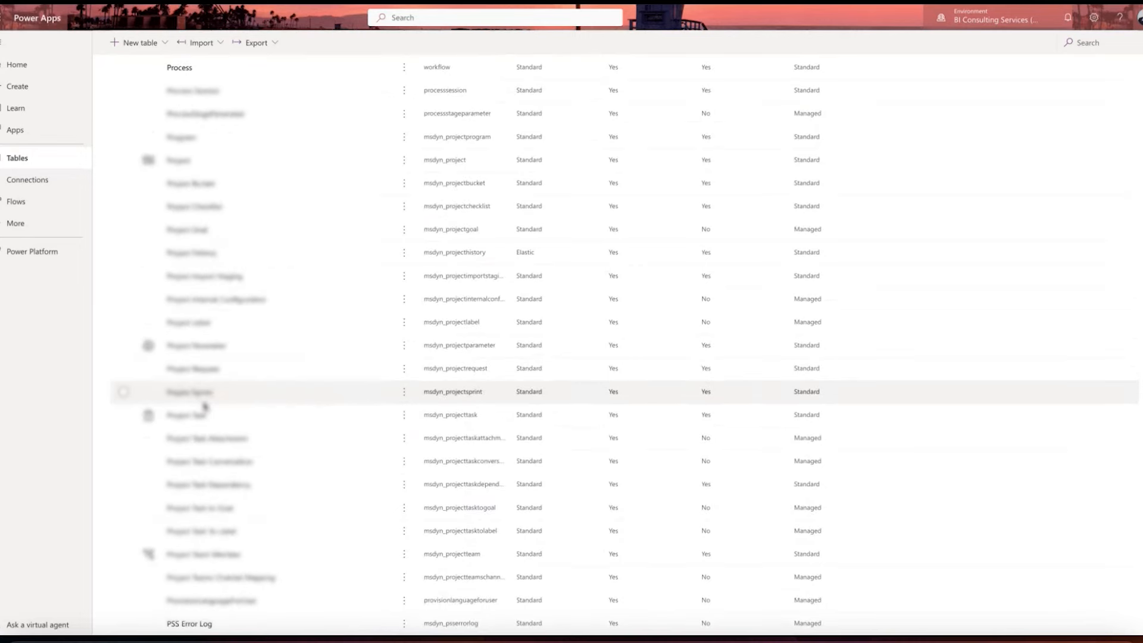
{"action": "left_click", "coordinate": [191, 416]}
{"action": "left_click", "coordinate": [191, 416]}
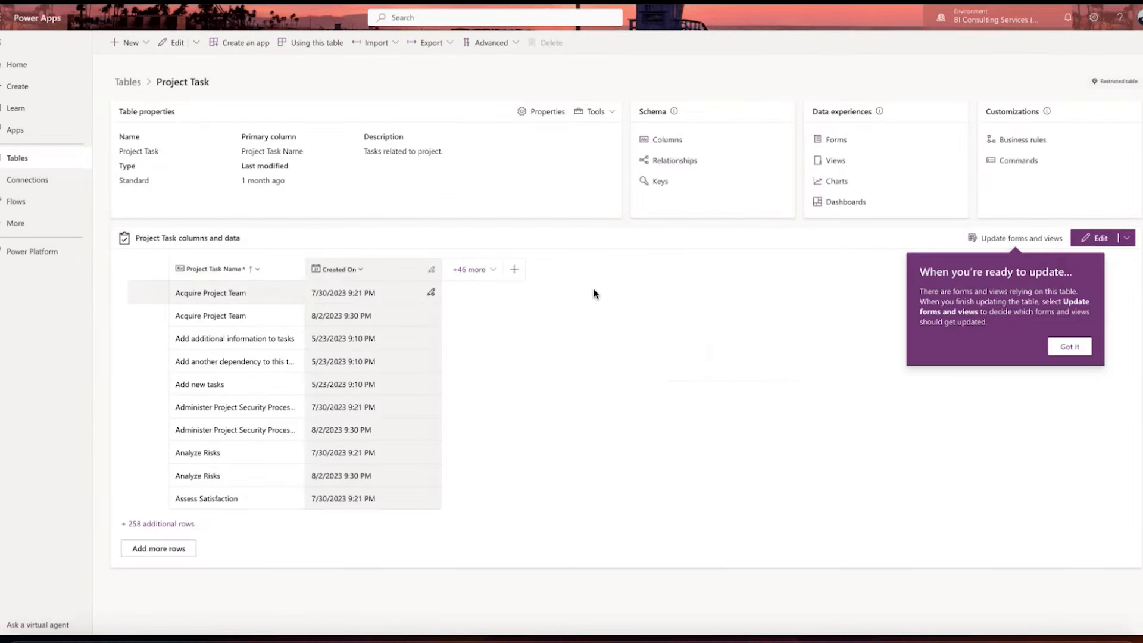
Step: Dismiss the forms-and-views tip and show all existing columns in the Project Task data grid
{"action": "left_click", "coordinate": [1072, 347]}
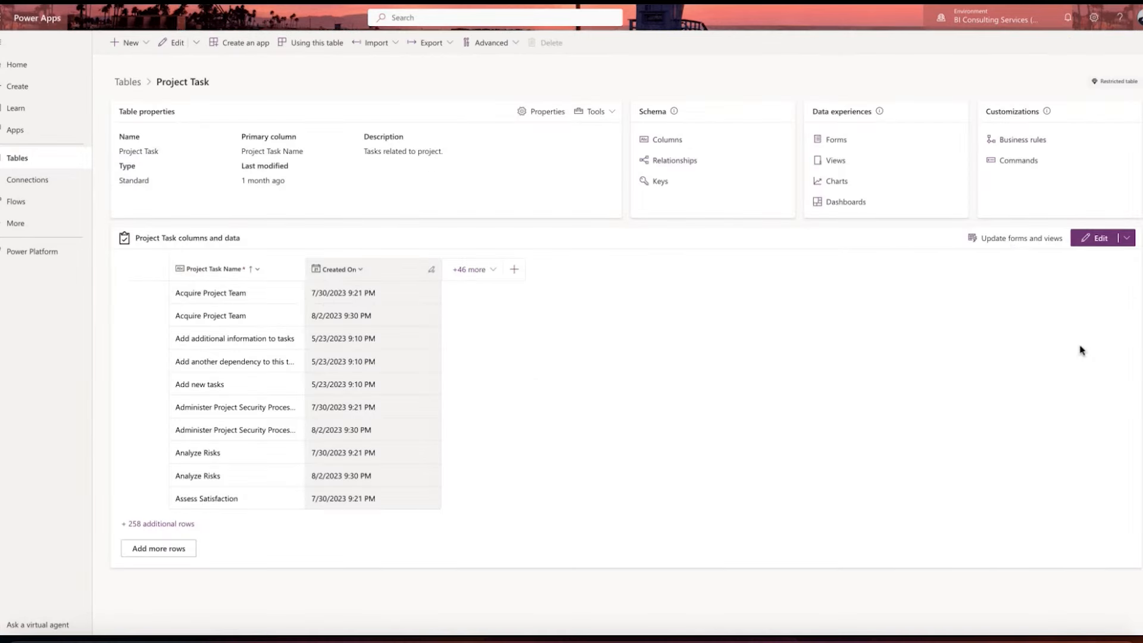
{"action": "left_click", "coordinate": [477, 269]}
{"action": "left_click", "coordinate": [459, 374]}
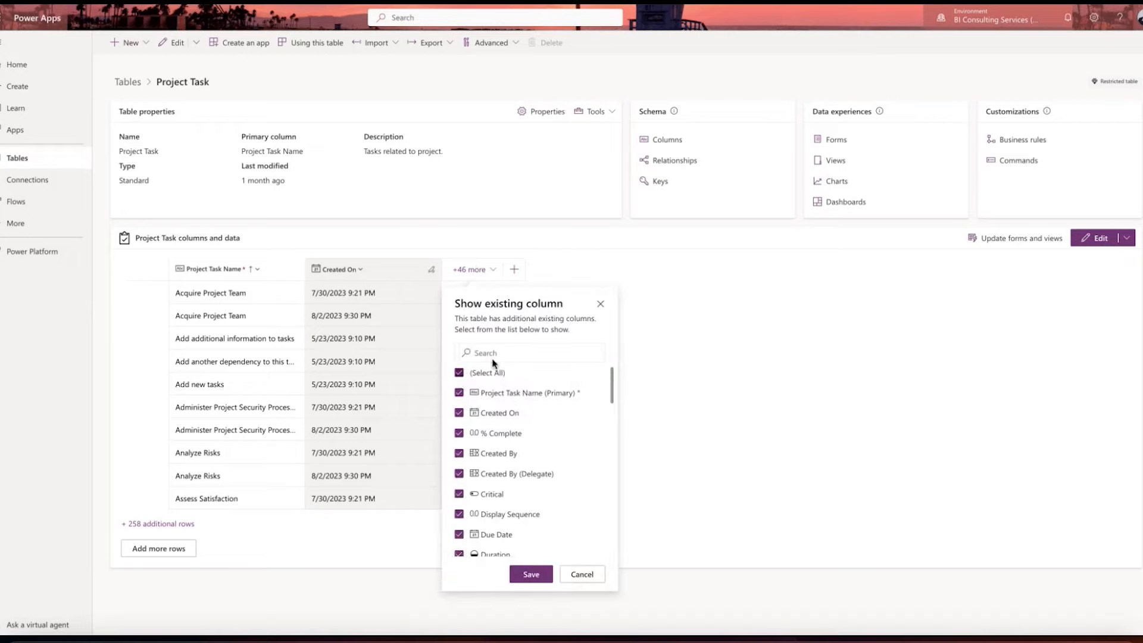
{"action": "scroll", "coordinate": [487, 402], "scroll_direction": "down", "scroll_amount": 2}
{"action": "scroll", "coordinate": [487, 402], "scroll_direction": "up", "scroll_amount": 3}
{"action": "left_click", "coordinate": [531, 575]}
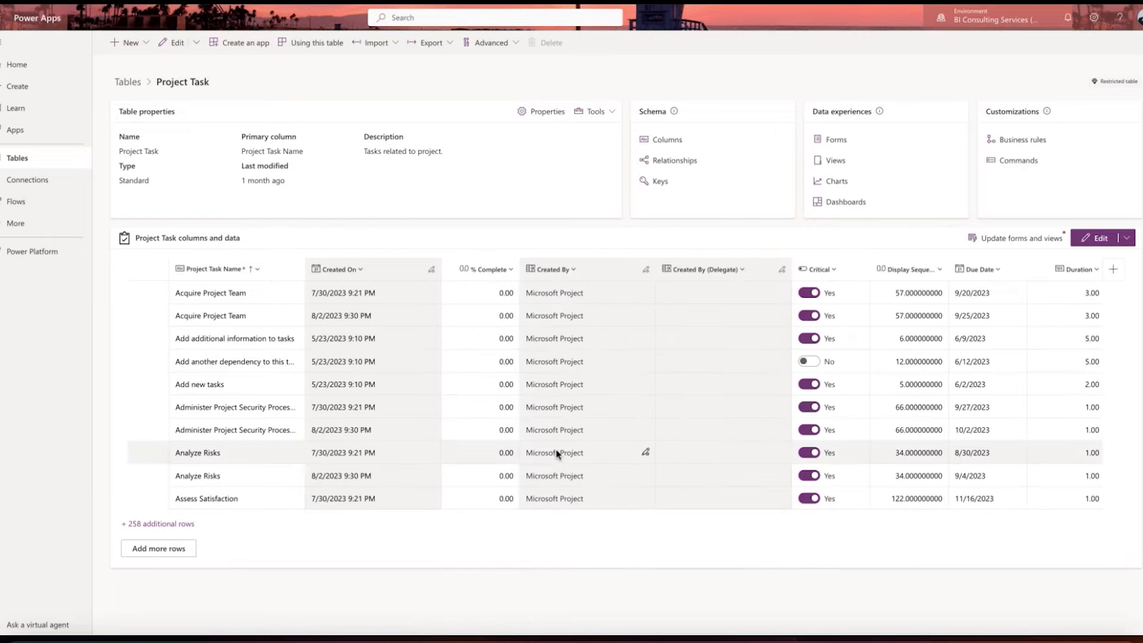
Step: Examine the Project Task columns across the data grid, from task name and dates through notes and owner to project and bucket
{"action": "scroll", "coordinate": [557, 454], "scroll_direction": "right", "scroll_amount": 12}
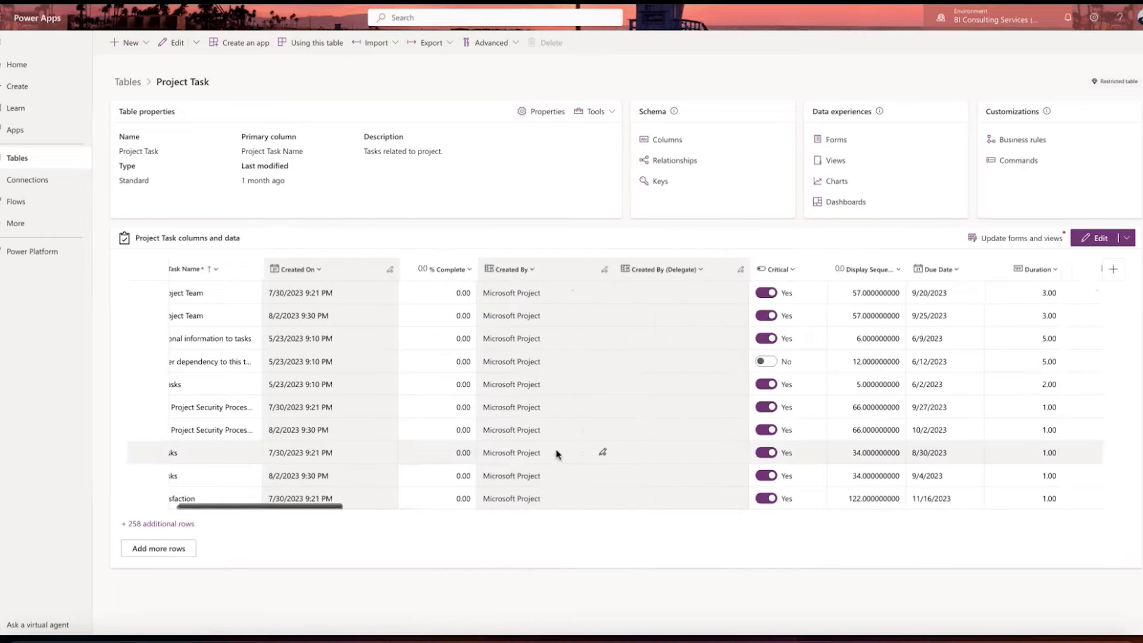
{"action": "scroll", "coordinate": [557, 454], "scroll_direction": "right", "scroll_amount": 10}
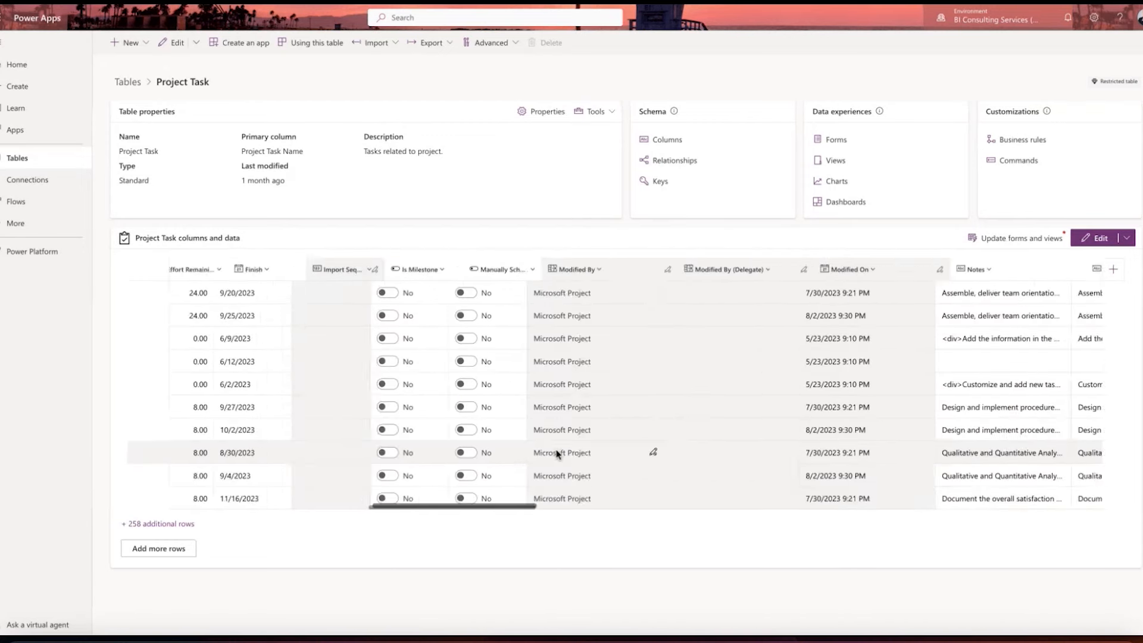
{"action": "scroll", "coordinate": [557, 454], "scroll_direction": "right", "scroll_amount": 6}
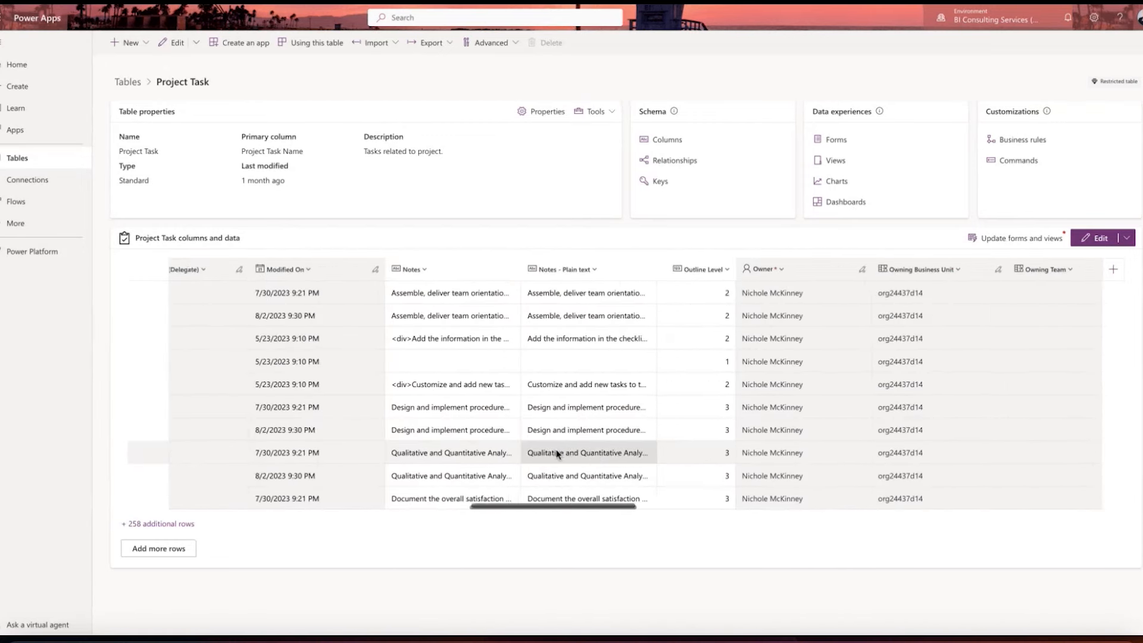
{"action": "scroll", "coordinate": [613, 435], "scroll_direction": "left", "scroll_amount": 20}
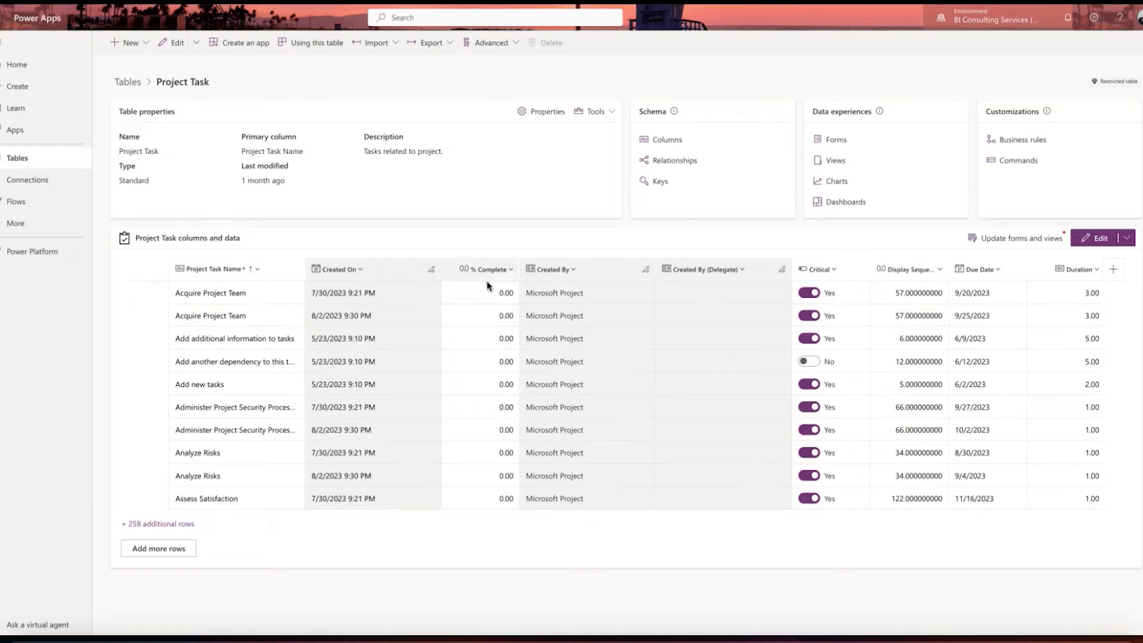
{"action": "scroll", "coordinate": [496, 383], "scroll_direction": "right", "scroll_amount": 5}
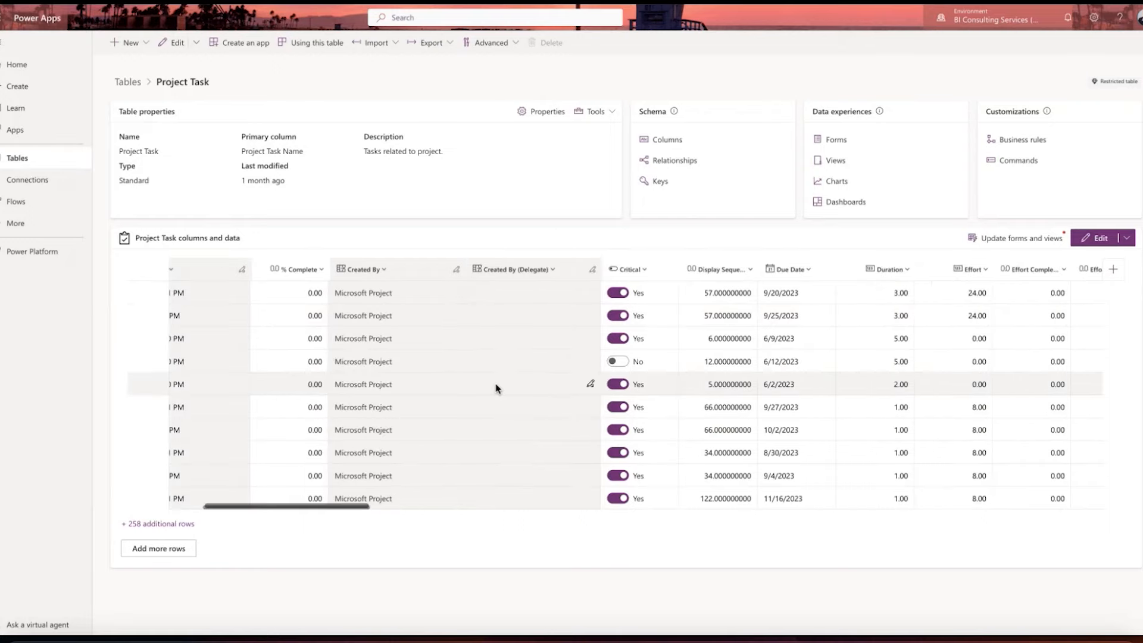
{"action": "scroll", "coordinate": [495, 388], "scroll_direction": "right", "scroll_amount": 10}
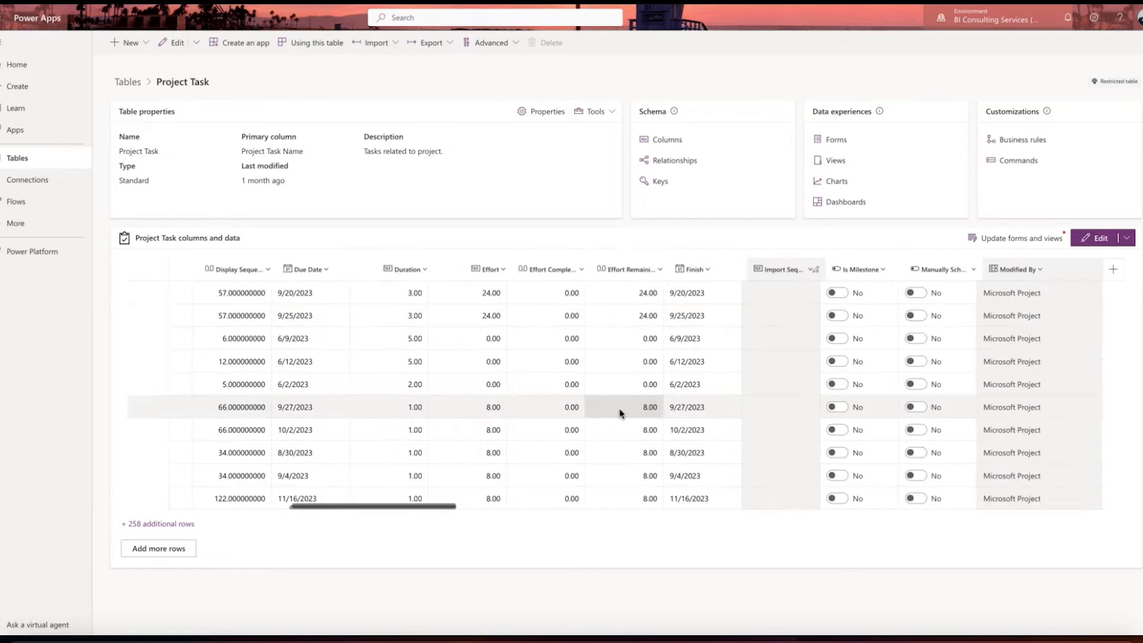
{"action": "scroll", "coordinate": [619, 411], "scroll_direction": "right", "scroll_amount": 20}
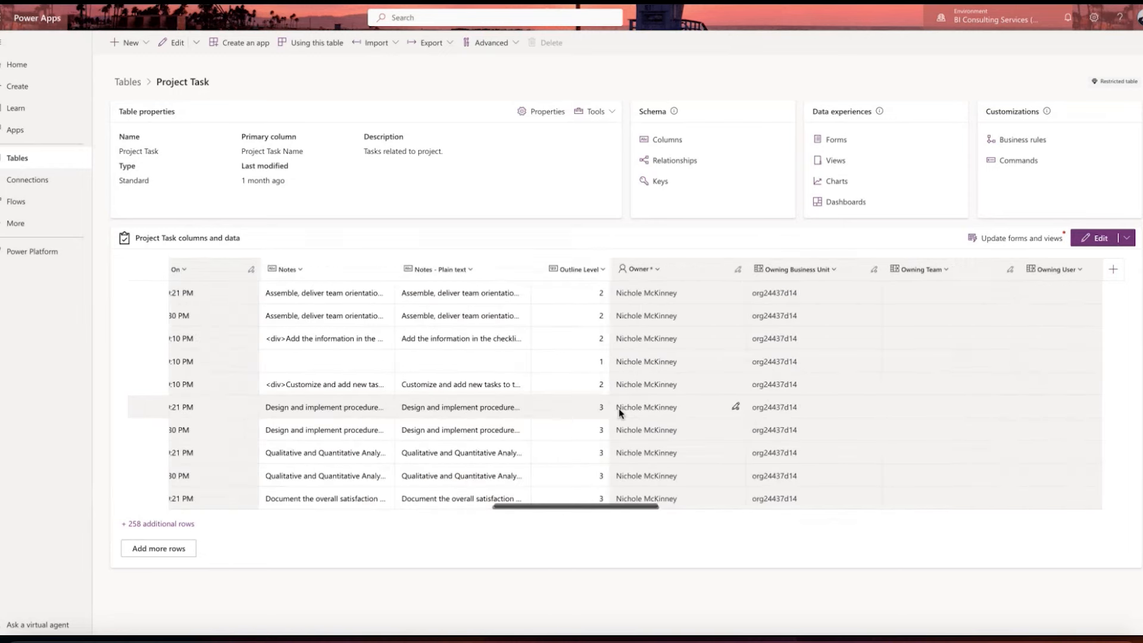
{"action": "scroll", "coordinate": [618, 408], "scroll_direction": "right", "scroll_amount": 7}
{"action": "scroll", "coordinate": [618, 409], "scroll_direction": "right", "scroll_amount": 15}
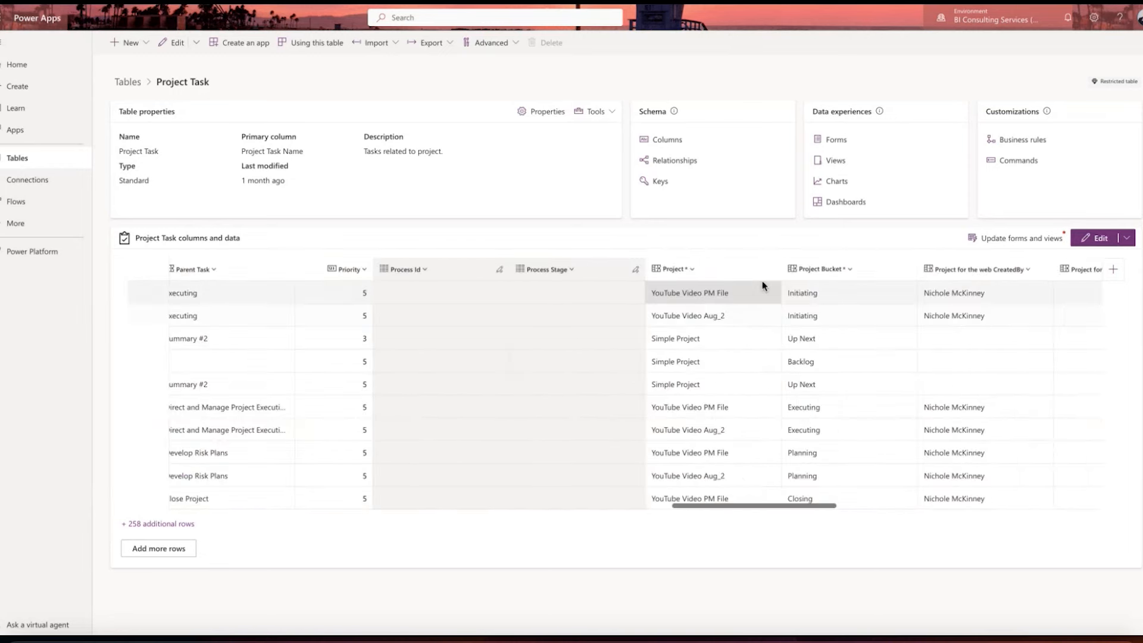
Step: Filter the Project column to rows that equal YouTube Video Aug_2
{"action": "left_click", "coordinate": [691, 269]}
{"action": "left_click", "coordinate": [719, 231]}
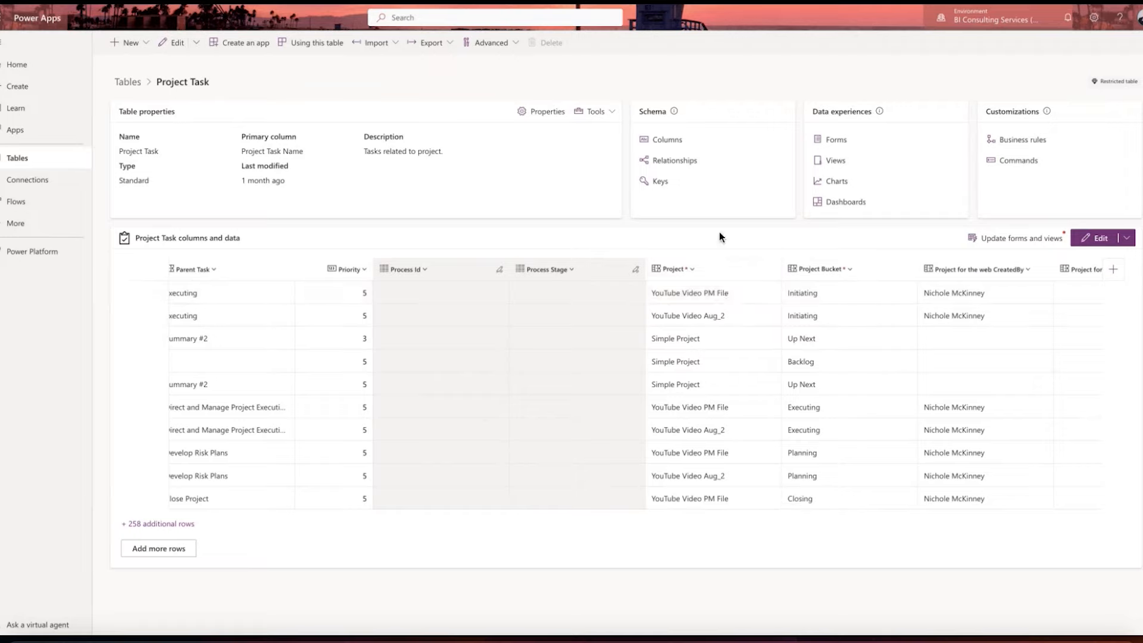
{"action": "left_click", "coordinate": [691, 272]}
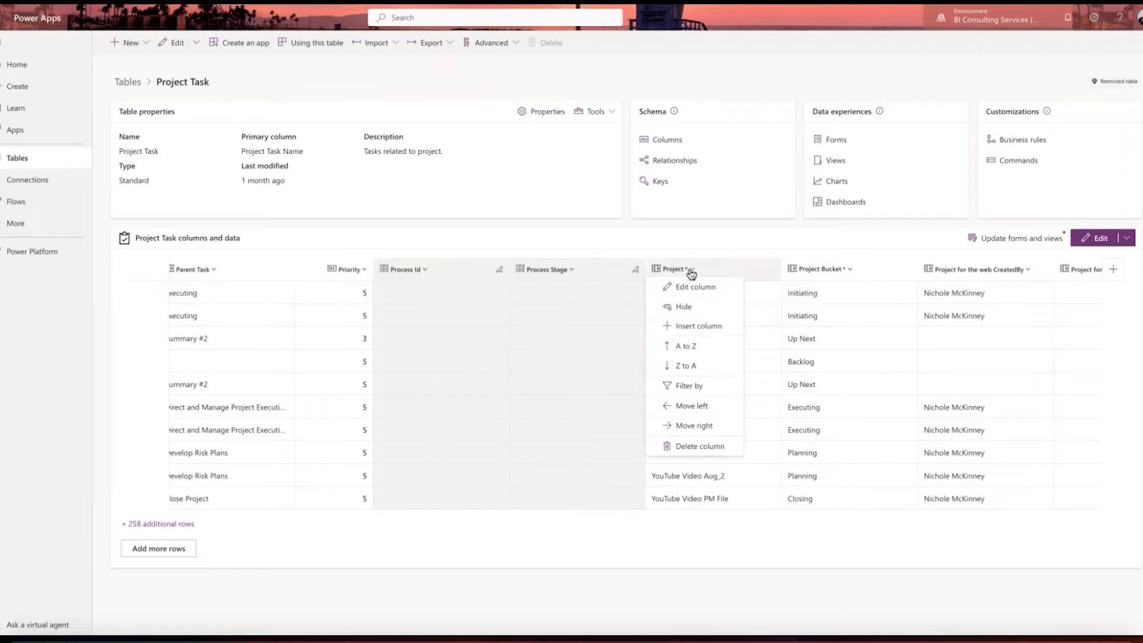
{"action": "left_click", "coordinate": [692, 383]}
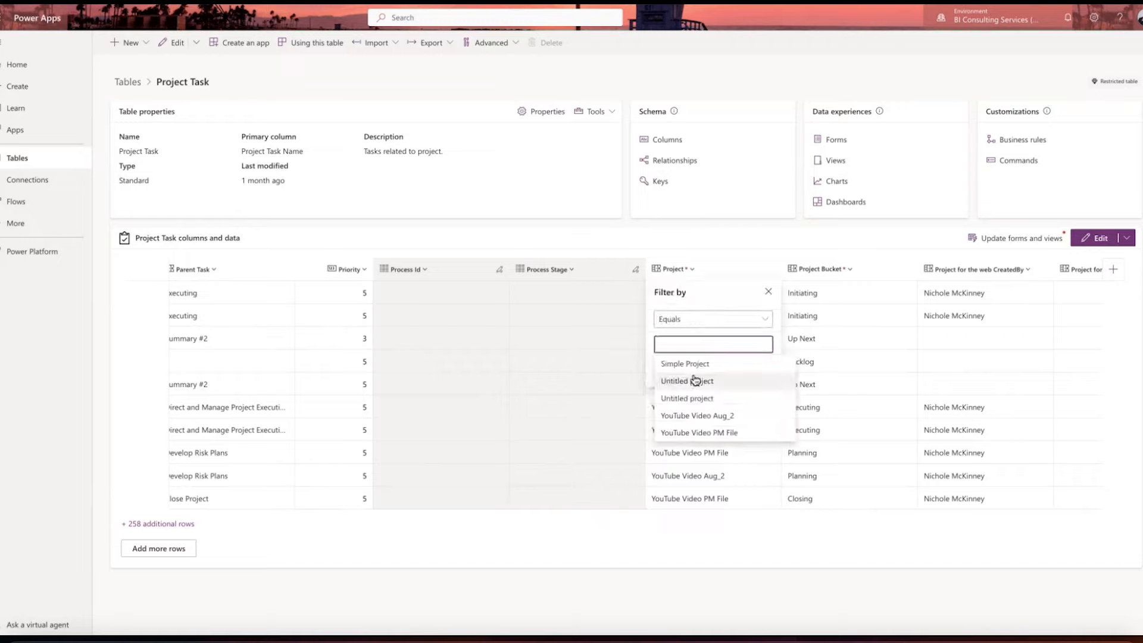
{"action": "left_click", "coordinate": [708, 416]}
{"action": "left_click", "coordinate": [702, 391]}
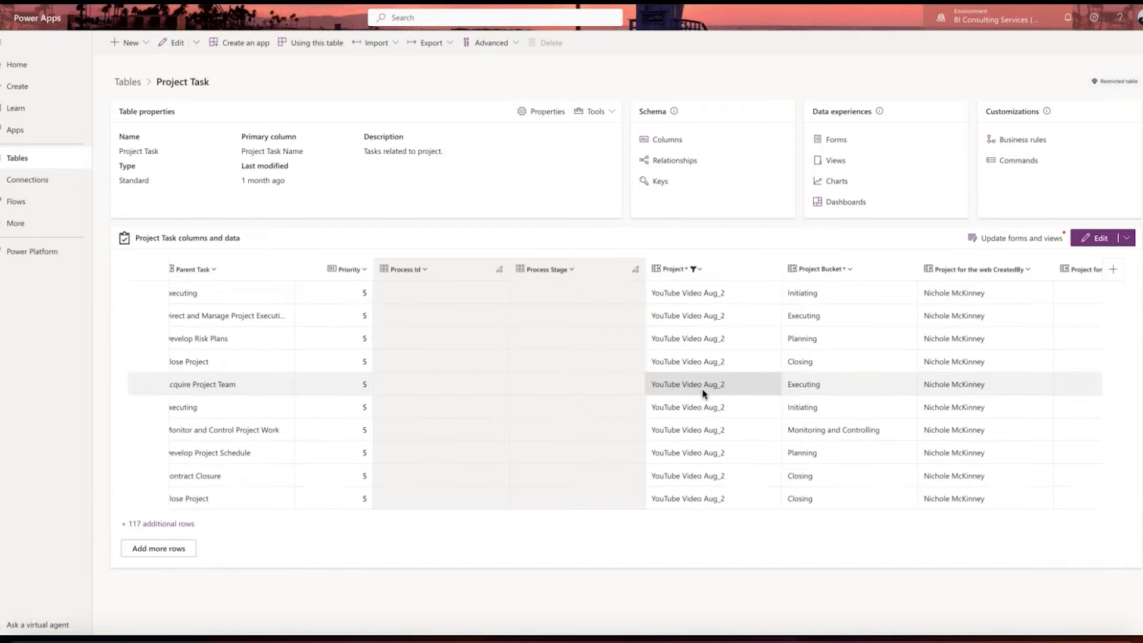
Step: Open the additional rows of the filtered Project Task data in the full table view and look through the tasks
{"action": "left_click", "coordinate": [186, 525]}
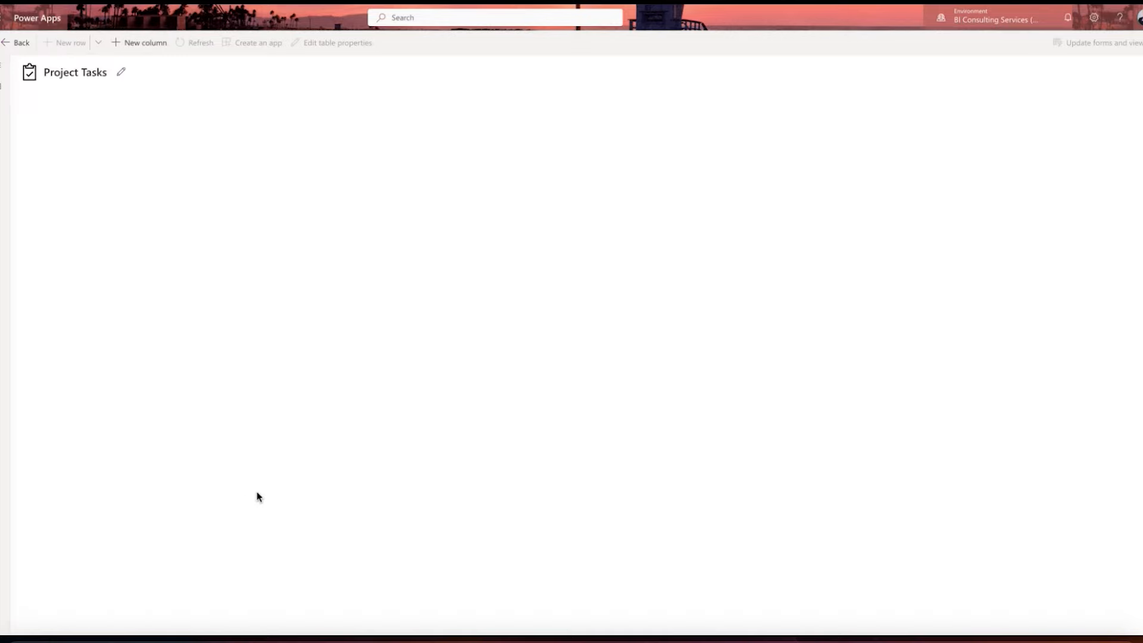
{"action": "scroll", "coordinate": [398, 369], "scroll_direction": "down", "scroll_amount": 15}
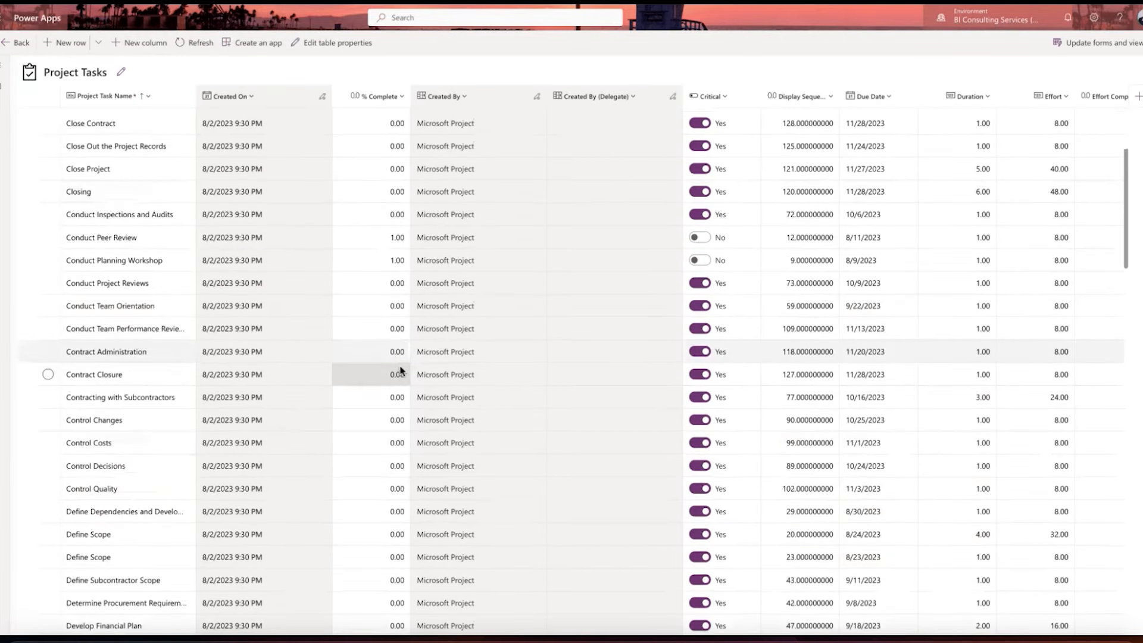
{"action": "scroll", "coordinate": [400, 371], "scroll_direction": "up", "scroll_amount": 15}
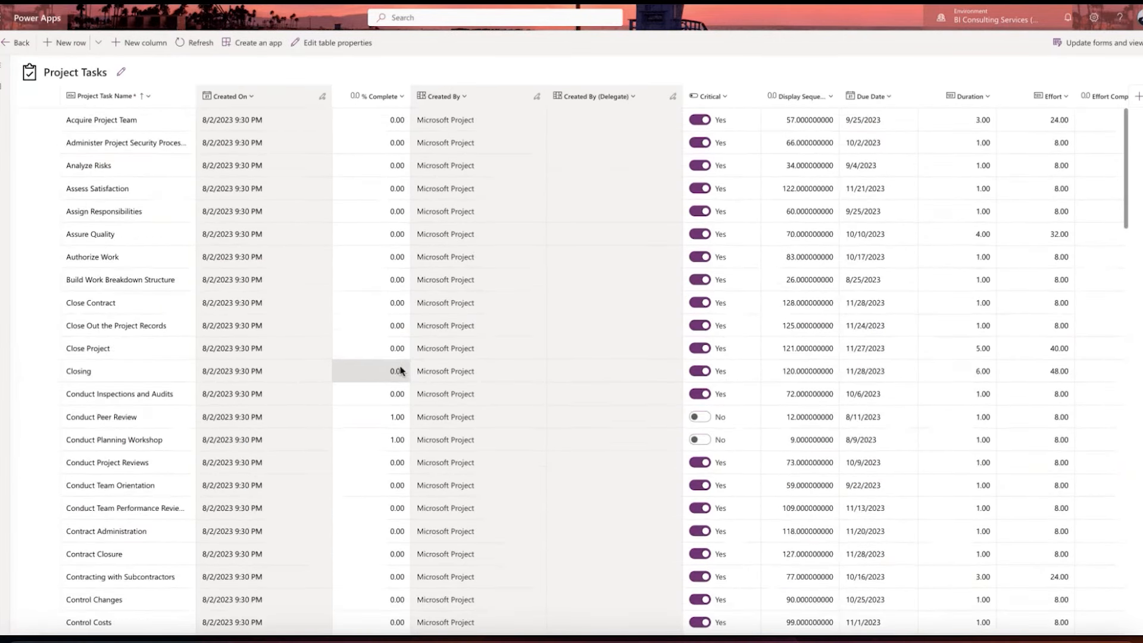
Step: Examine the Project Tasks columns from effort and finish dates through notes, owner and parent task, checking the parent task entries
{"action": "scroll", "coordinate": [400, 370], "scroll_direction": "right", "scroll_amount": 15}
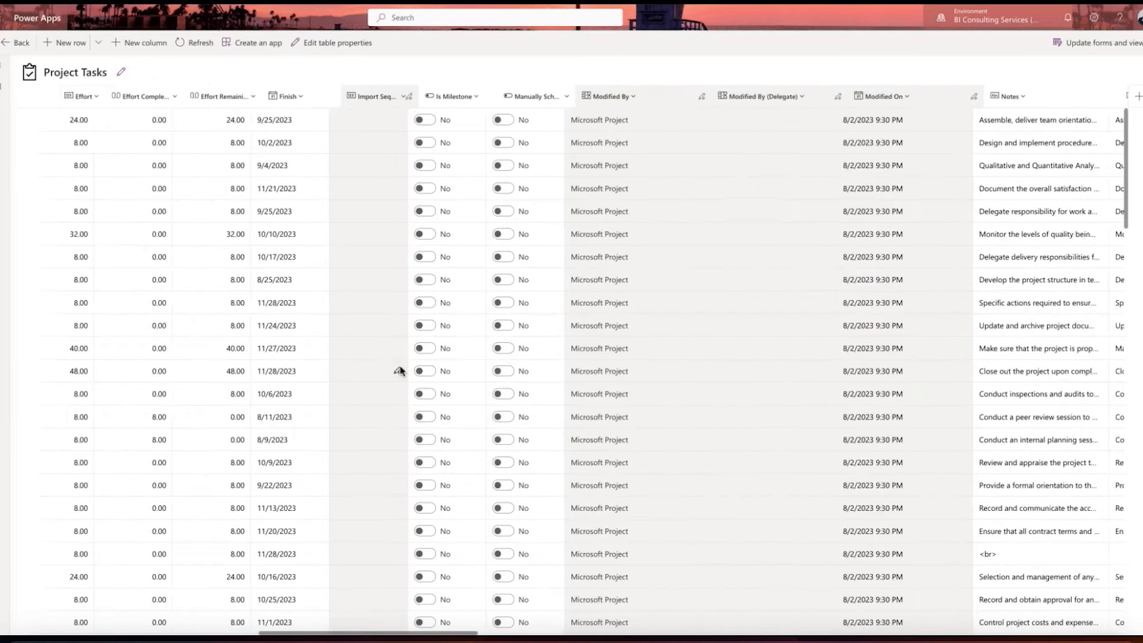
{"action": "scroll", "coordinate": [400, 370], "scroll_direction": "right", "scroll_amount": 15}
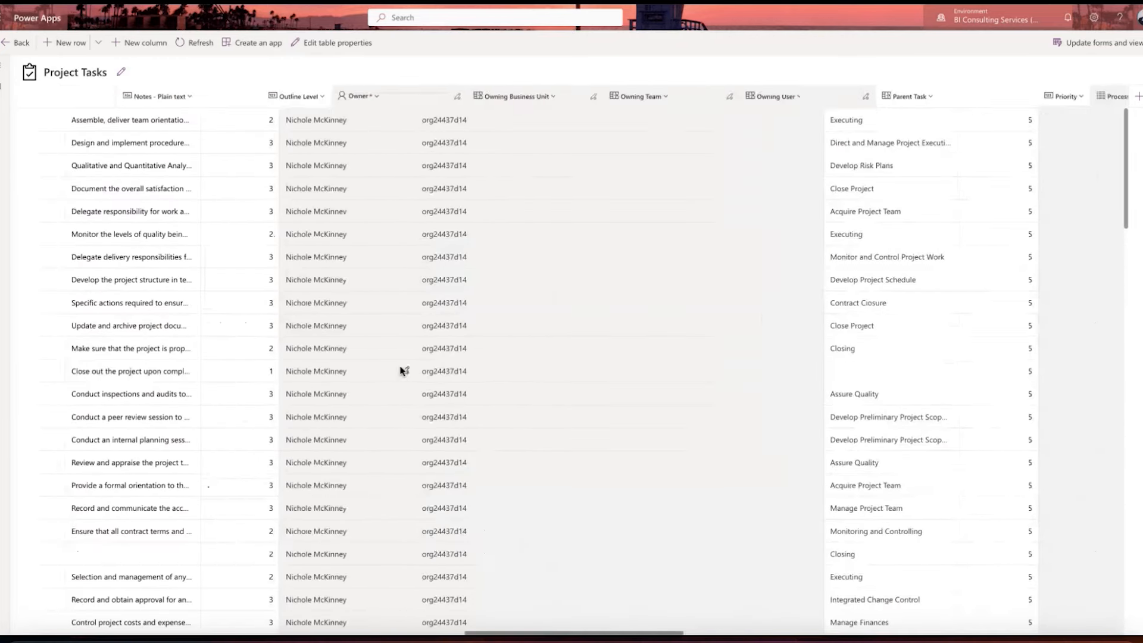
{"action": "left_click", "coordinate": [842, 304]}
{"action": "left_click", "coordinate": [851, 322]}
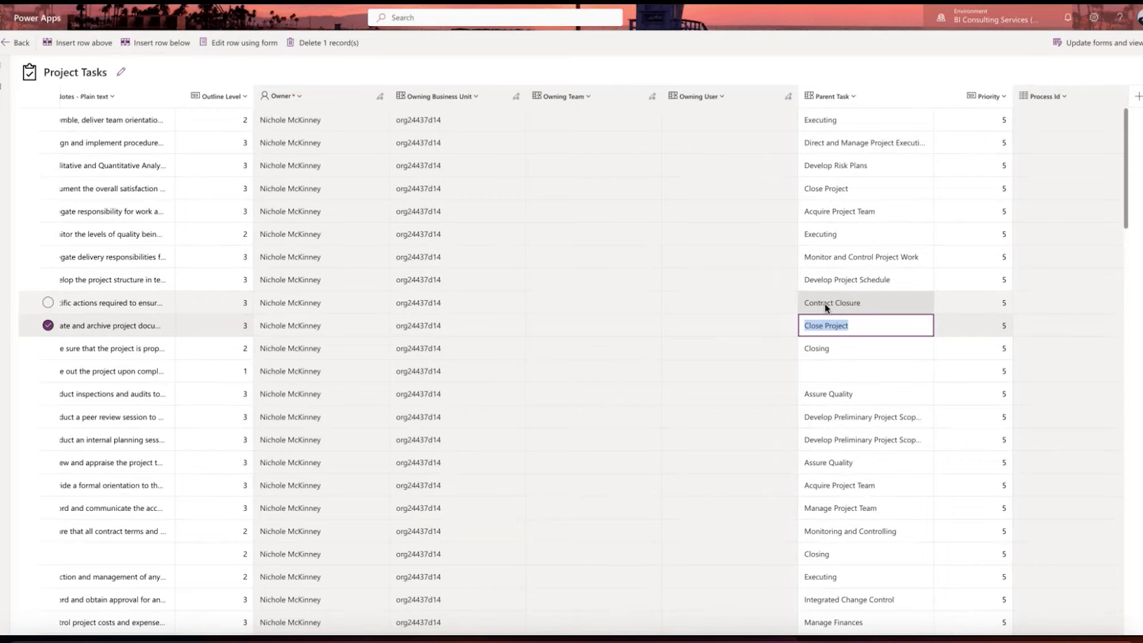
{"action": "scroll", "coordinate": [734, 324], "scroll_direction": "left", "scroll_amount": 15}
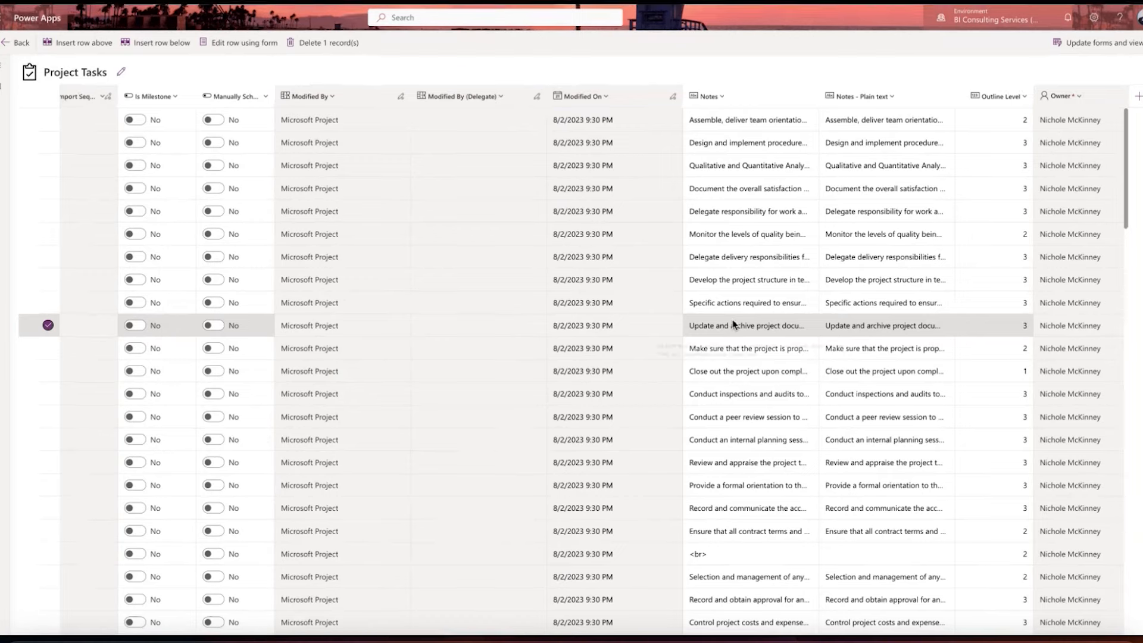
{"action": "scroll", "coordinate": [734, 325], "scroll_direction": "left", "scroll_amount": 10}
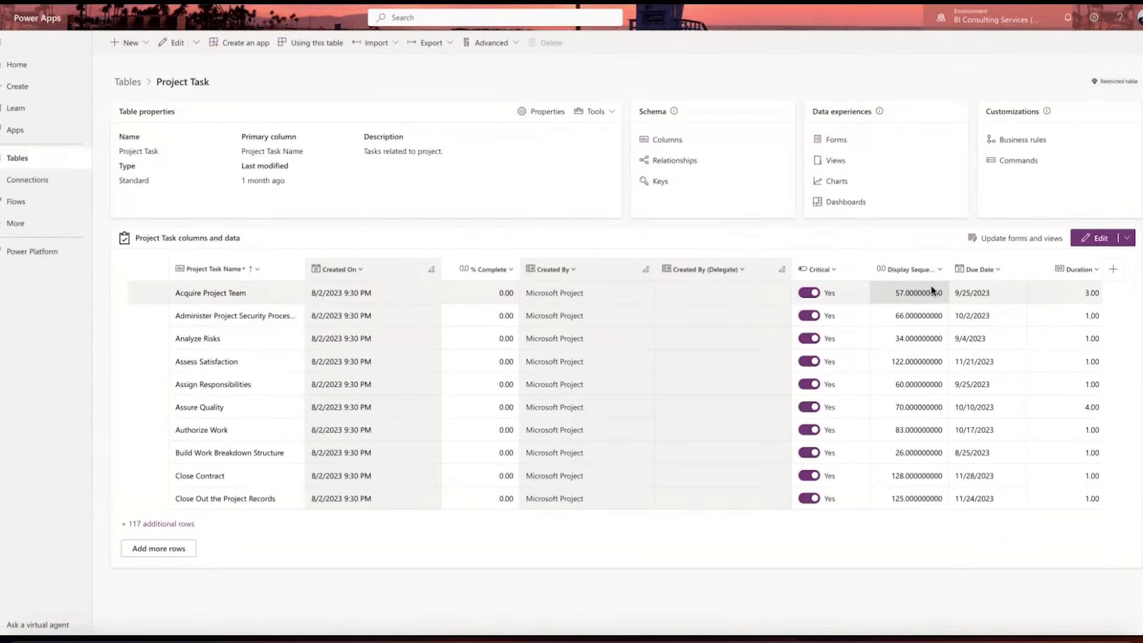
Step: Review the Finish dates in the Project Task data grid and the columns on through milestone, notes, outline level and owner
{"action": "scroll", "coordinate": [859, 291], "scroll_direction": "right", "scroll_amount": 5}
{"action": "scroll", "coordinate": [932, 291], "scroll_direction": "right", "scroll_amount": 3}
{"action": "left_click", "coordinate": [874, 293]}
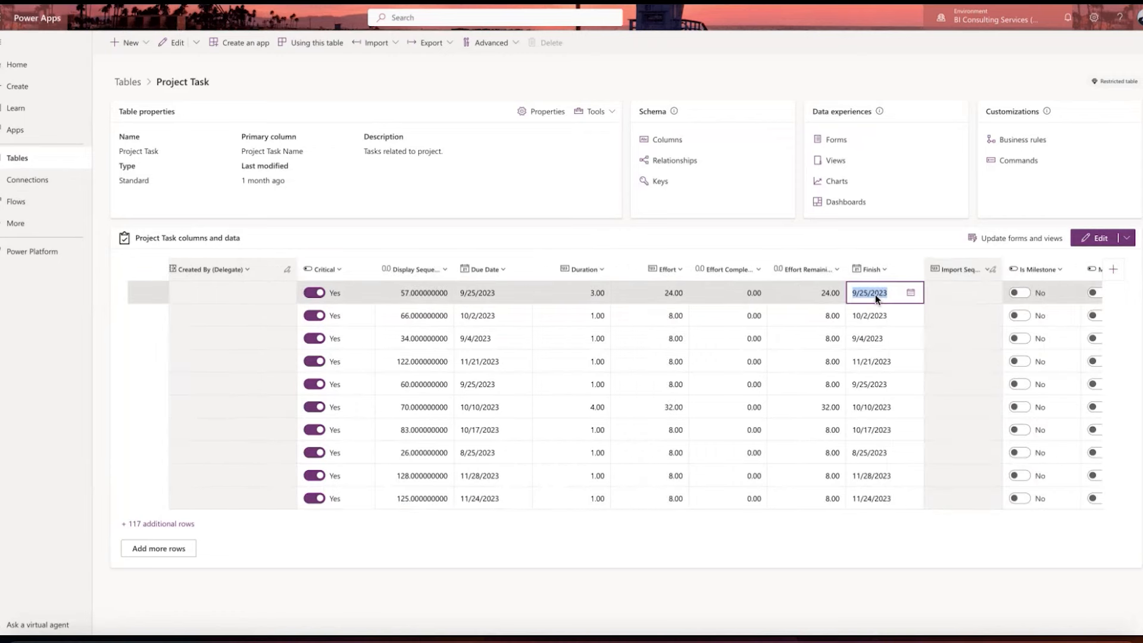
{"action": "left_click", "coordinate": [870, 316]}
{"action": "left_click", "coordinate": [867, 337]}
{"action": "left_click", "coordinate": [867, 360]}
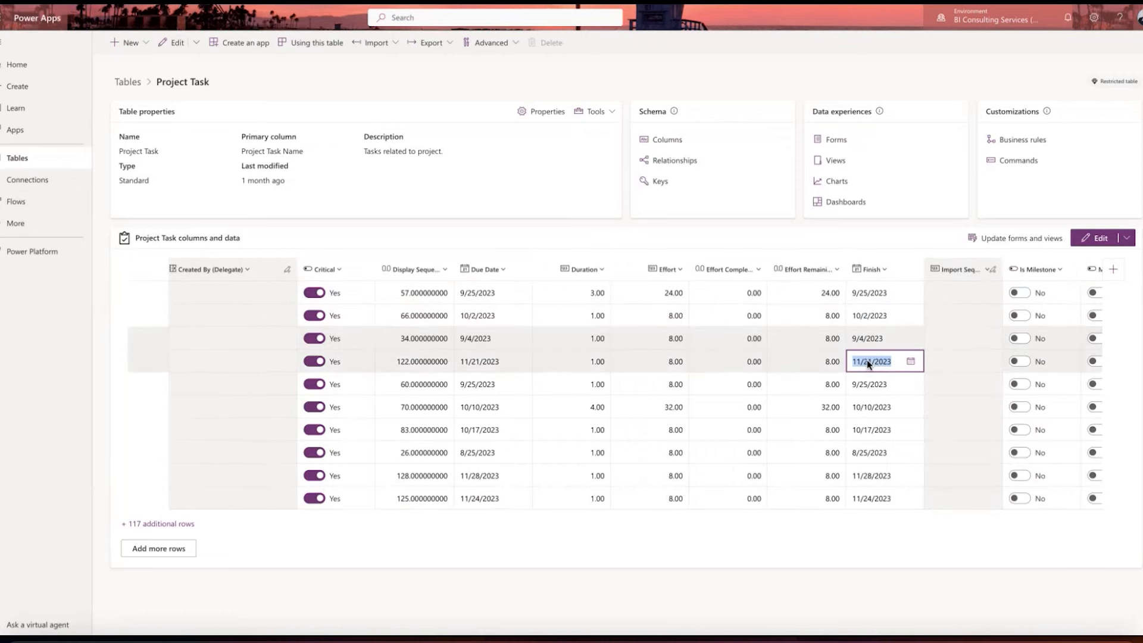
{"action": "left_click", "coordinate": [866, 383]}
{"action": "left_click", "coordinate": [864, 409]}
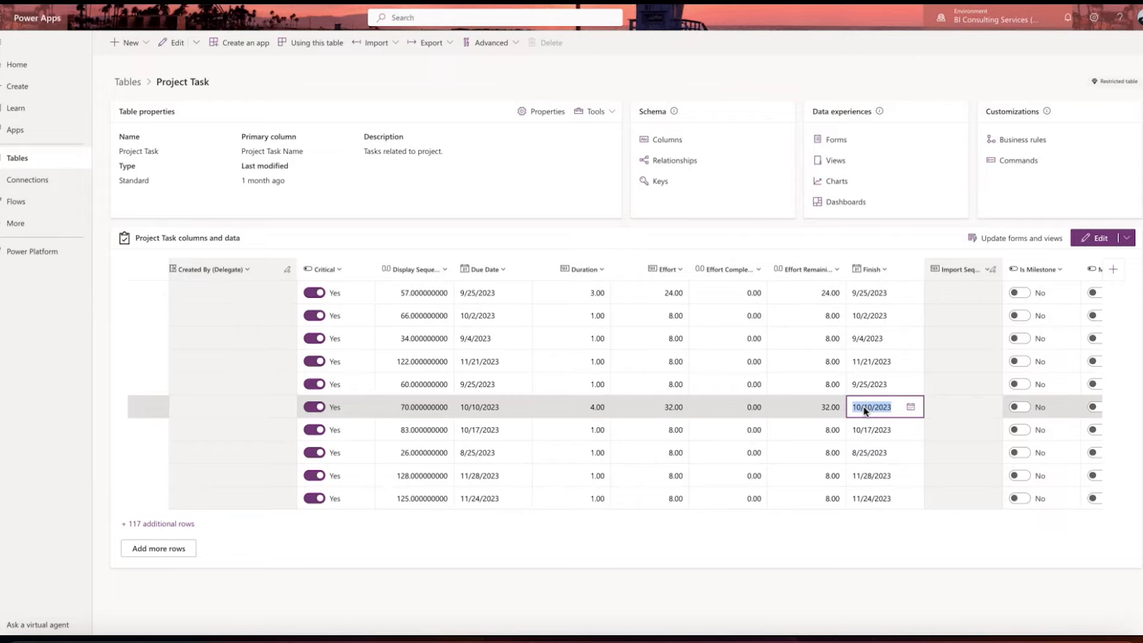
{"action": "scroll", "coordinate": [864, 411], "scroll_direction": "right", "scroll_amount": 10}
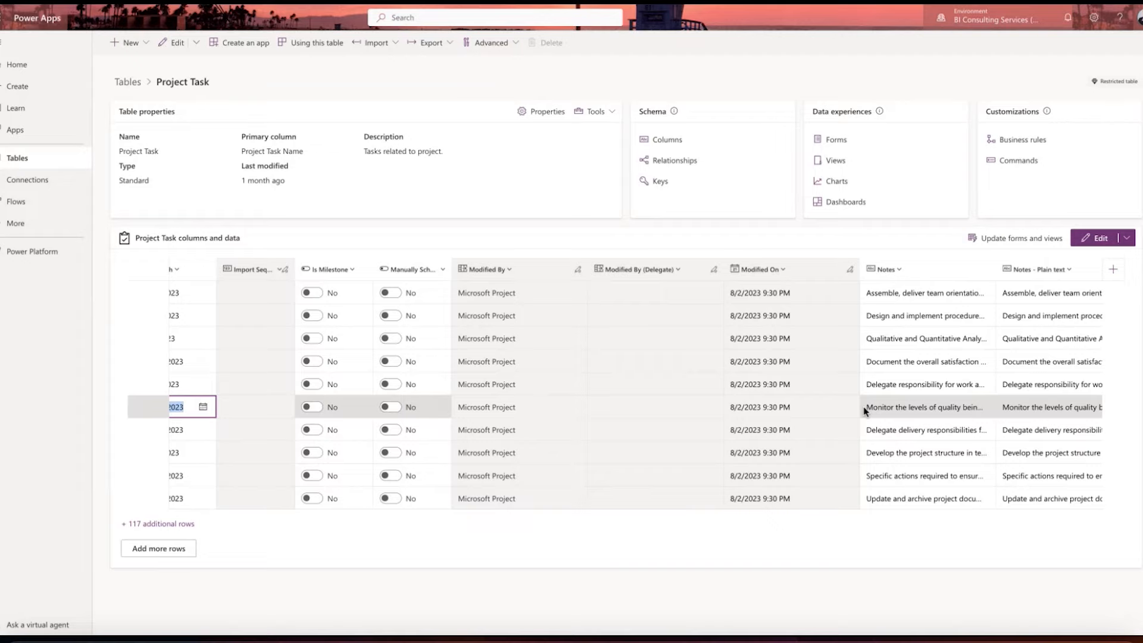
{"action": "scroll", "coordinate": [865, 411], "scroll_direction": "right", "scroll_amount": 8}
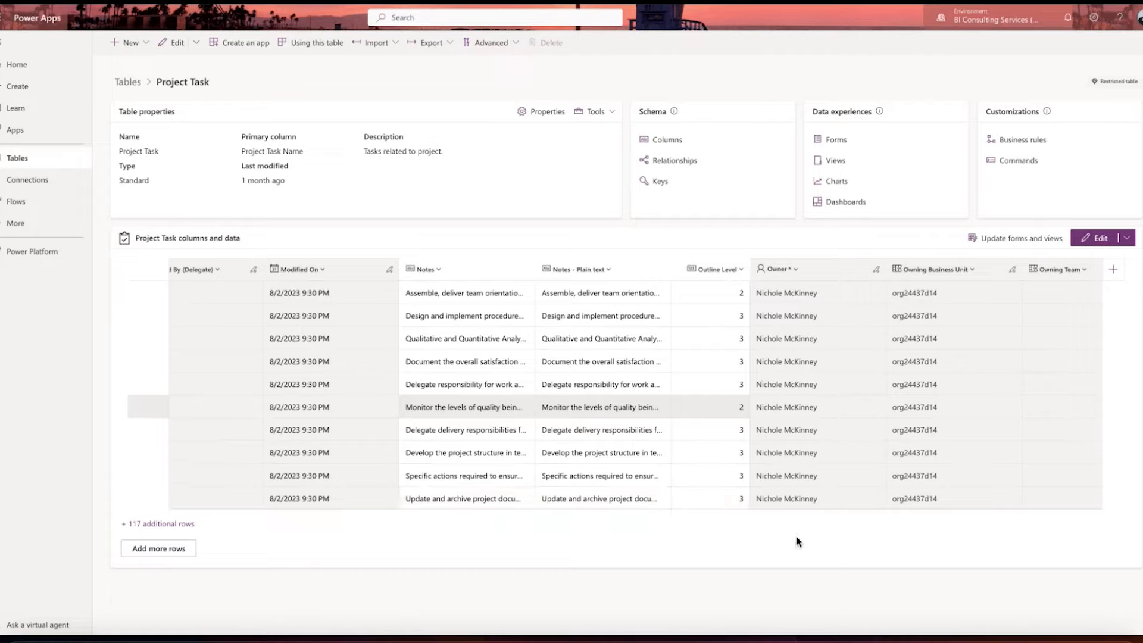
Step: Switch to Power BI Desktop and look over the report pages, examining the task timeline of the Project Management Roadmap on Page 2
{"action": "left_click", "coordinate": [758, 634]}
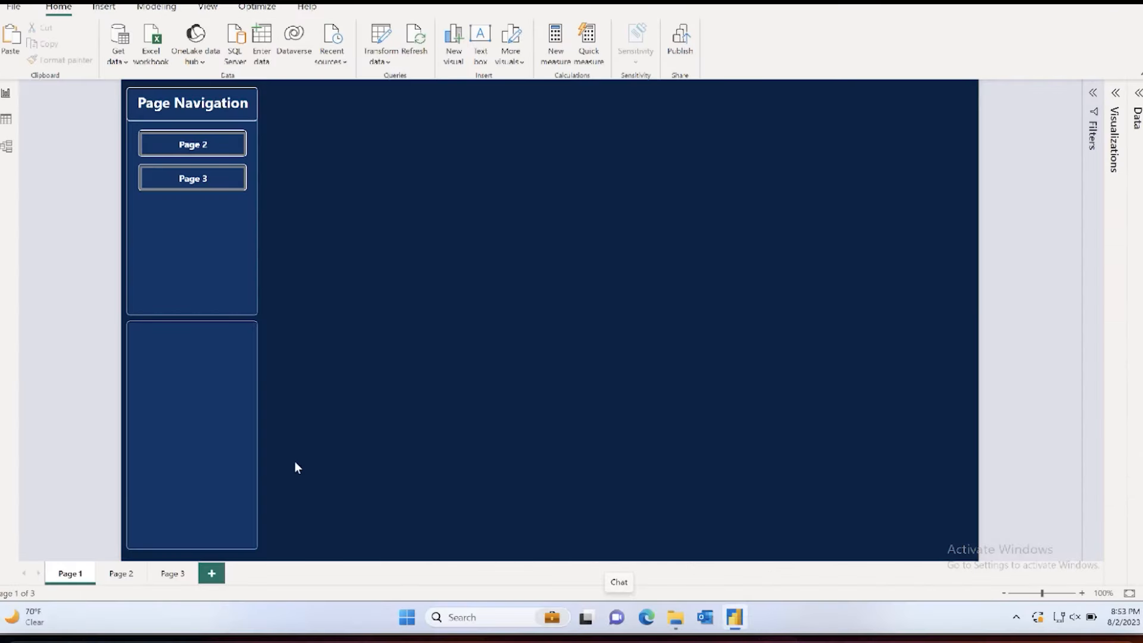
{"action": "left_click", "coordinate": [135, 572]}
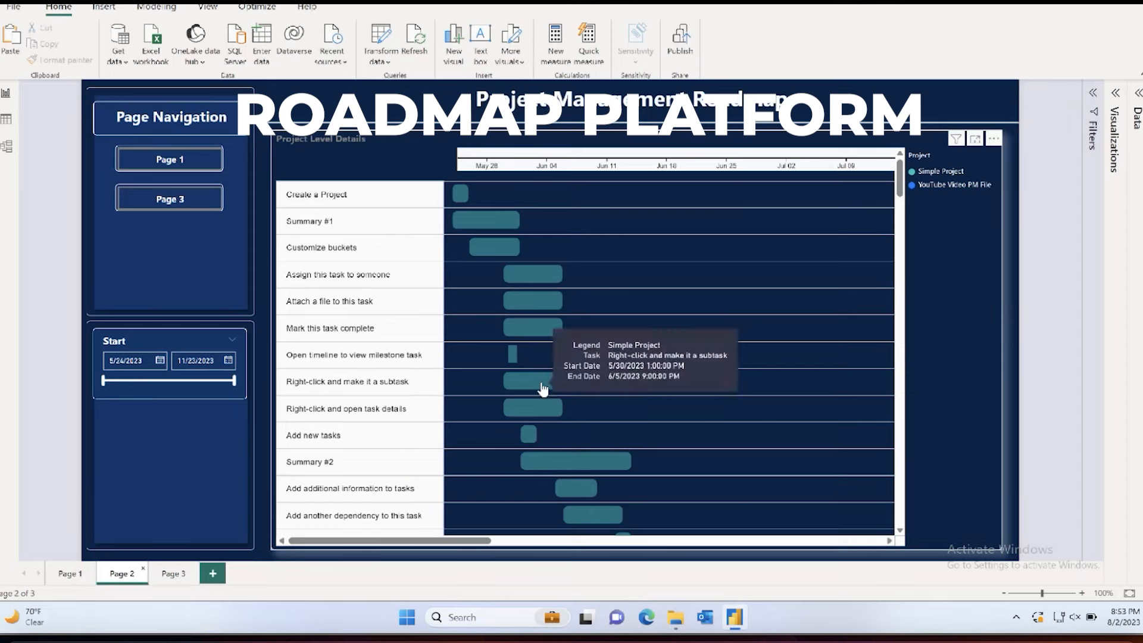
{"action": "scroll", "coordinate": [542, 388], "scroll_direction": "down", "scroll_amount": 15}
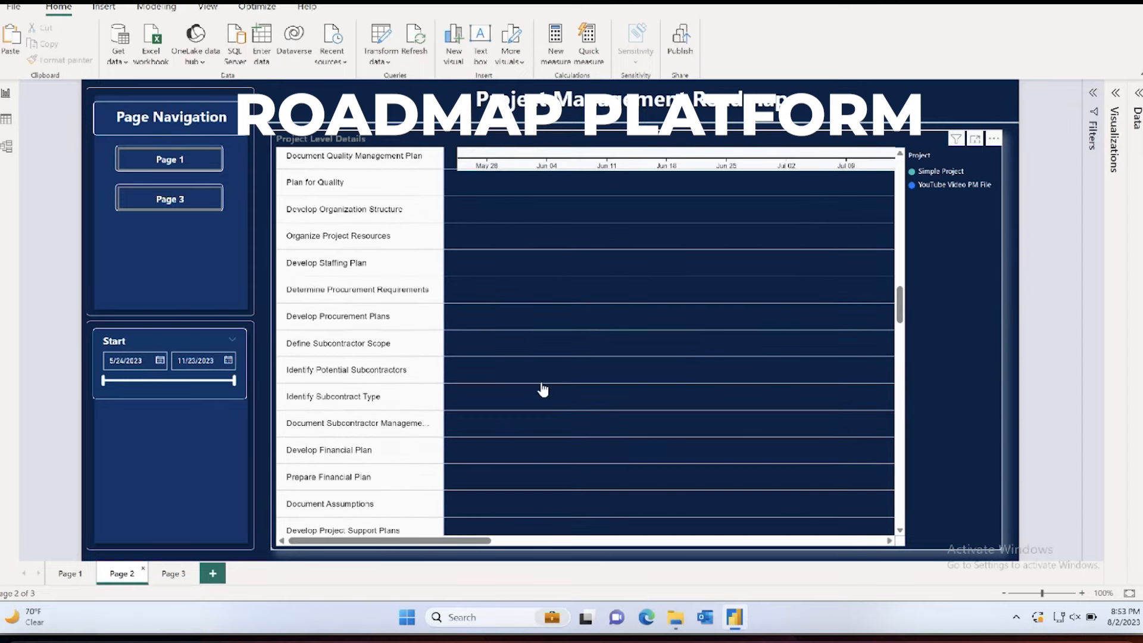
{"action": "scroll", "coordinate": [543, 389], "scroll_direction": "down", "scroll_amount": 10}
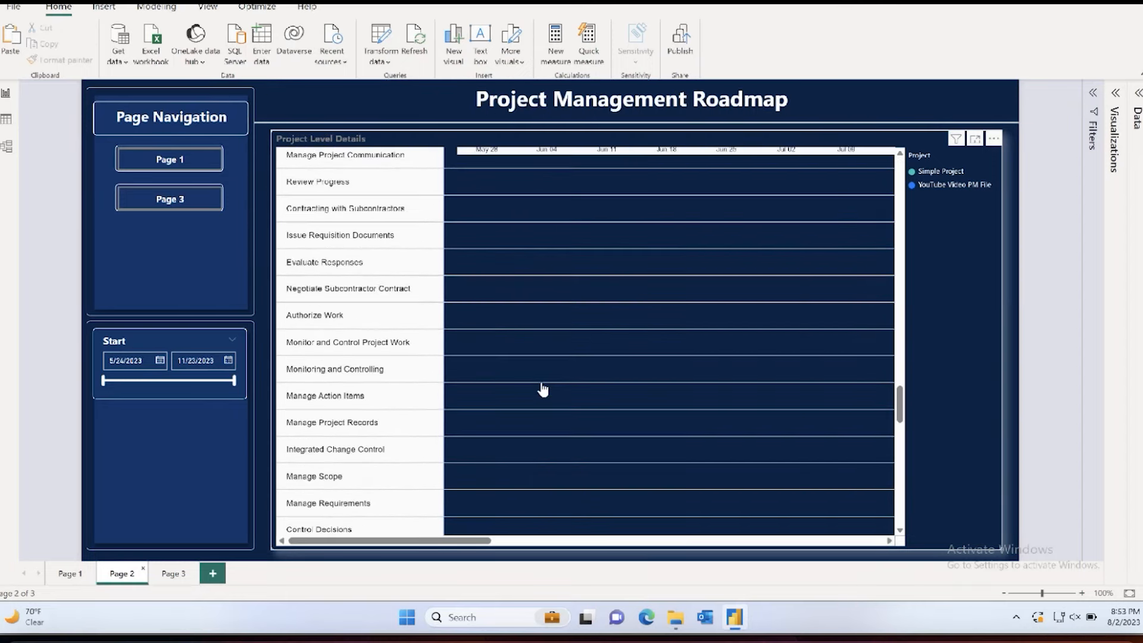
{"action": "scroll", "coordinate": [543, 390], "scroll_direction": "down", "scroll_amount": 1}
{"action": "scroll", "coordinate": [543, 389], "scroll_direction": "right", "scroll_amount": 10}
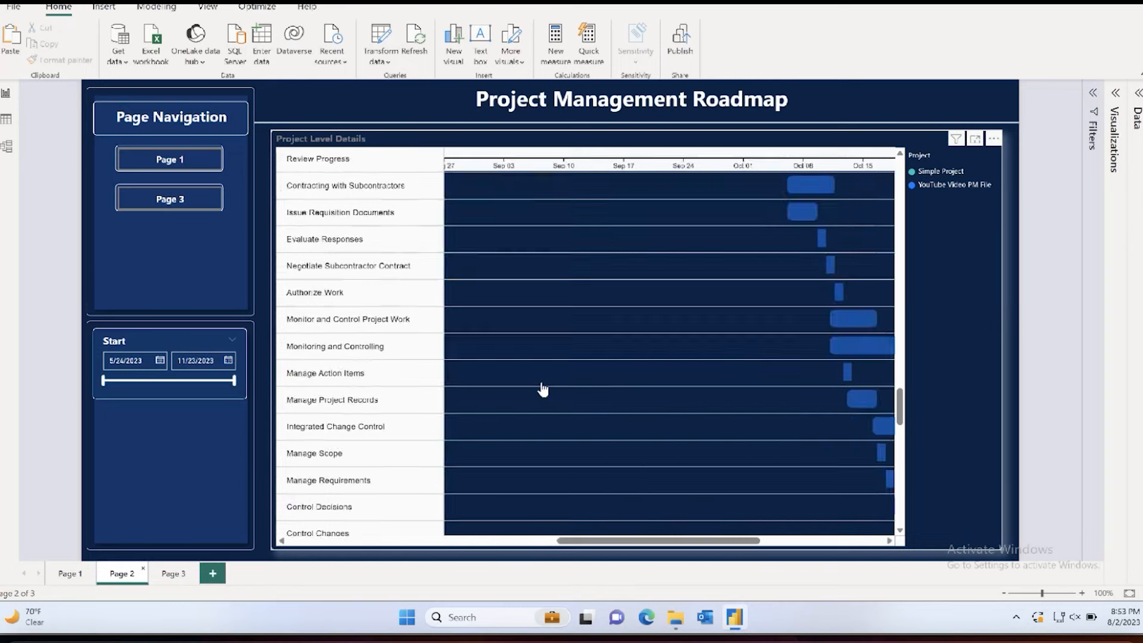
{"action": "scroll", "coordinate": [543, 389], "scroll_direction": "up", "scroll_amount": 2}
{"action": "scroll", "coordinate": [542, 390], "scroll_direction": "right", "scroll_amount": 5}
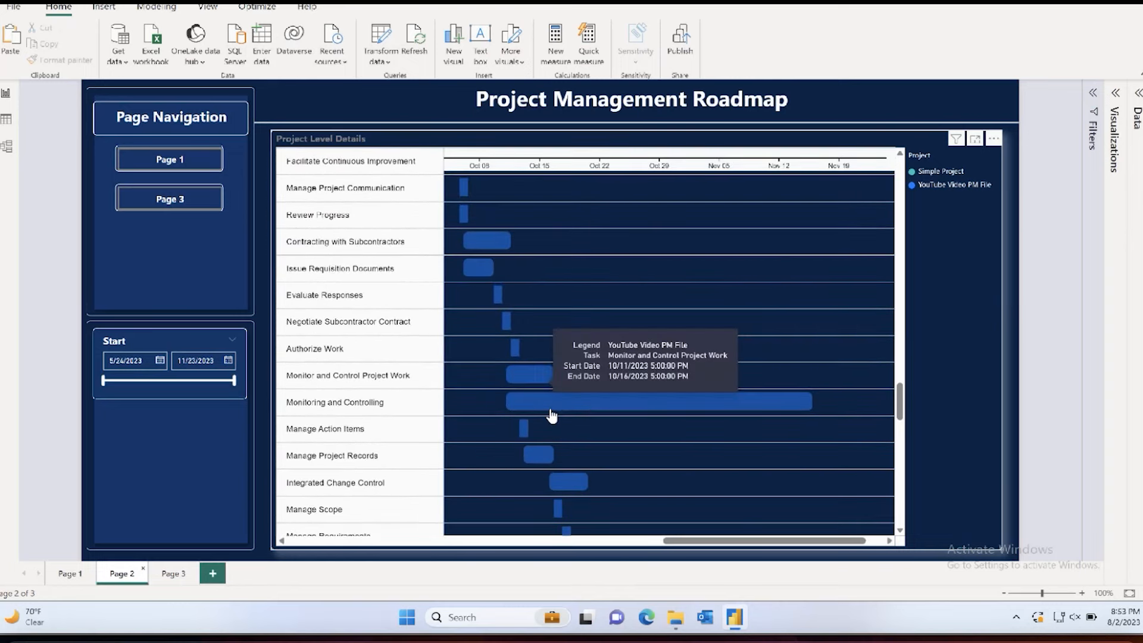
{"action": "scroll", "coordinate": [630, 429], "scroll_direction": "down", "scroll_amount": 8}
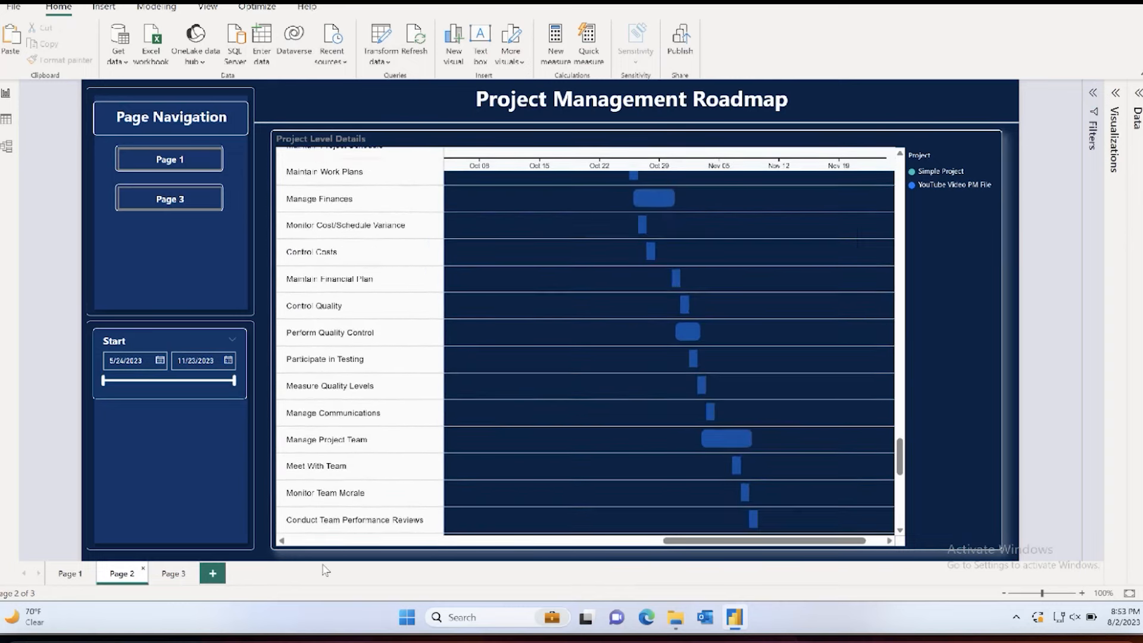
{"action": "left_click", "coordinate": [175, 573]}
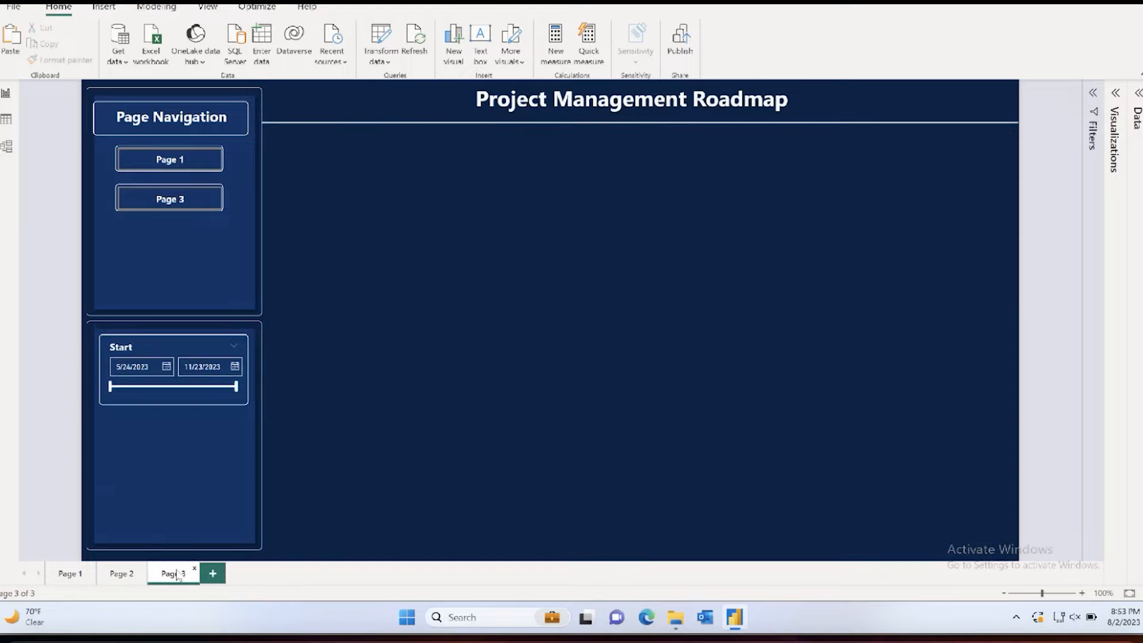
{"action": "left_click", "coordinate": [60, 582]}
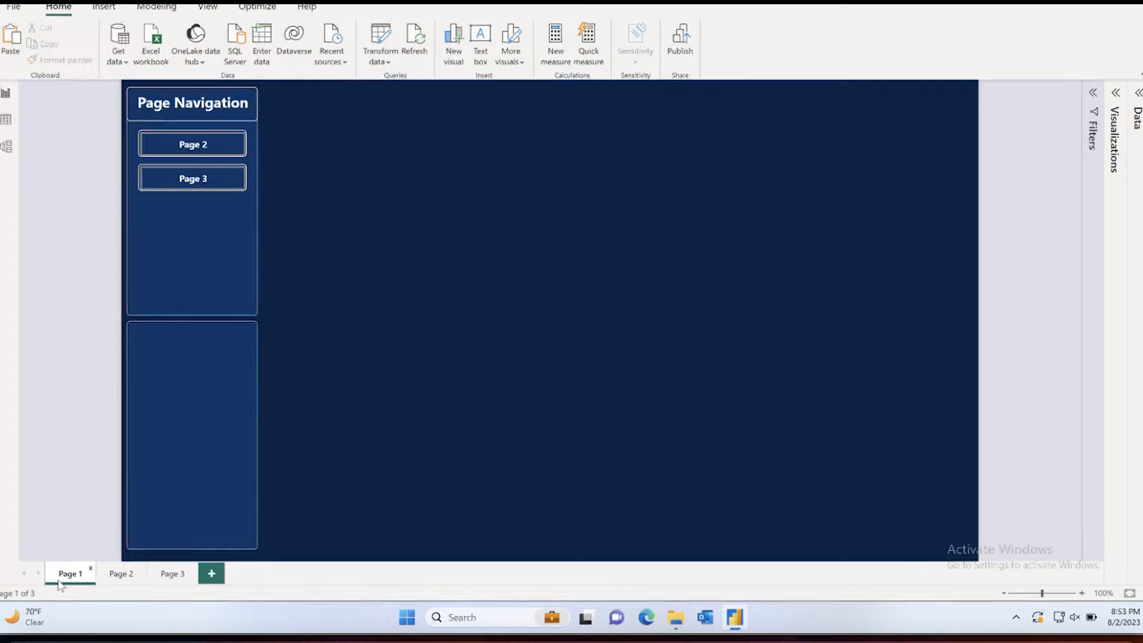
Step: Get data from Dataverse and expand the BI Consulting Services (default) environment to list its tables
{"action": "left_click", "coordinate": [203, 60]}
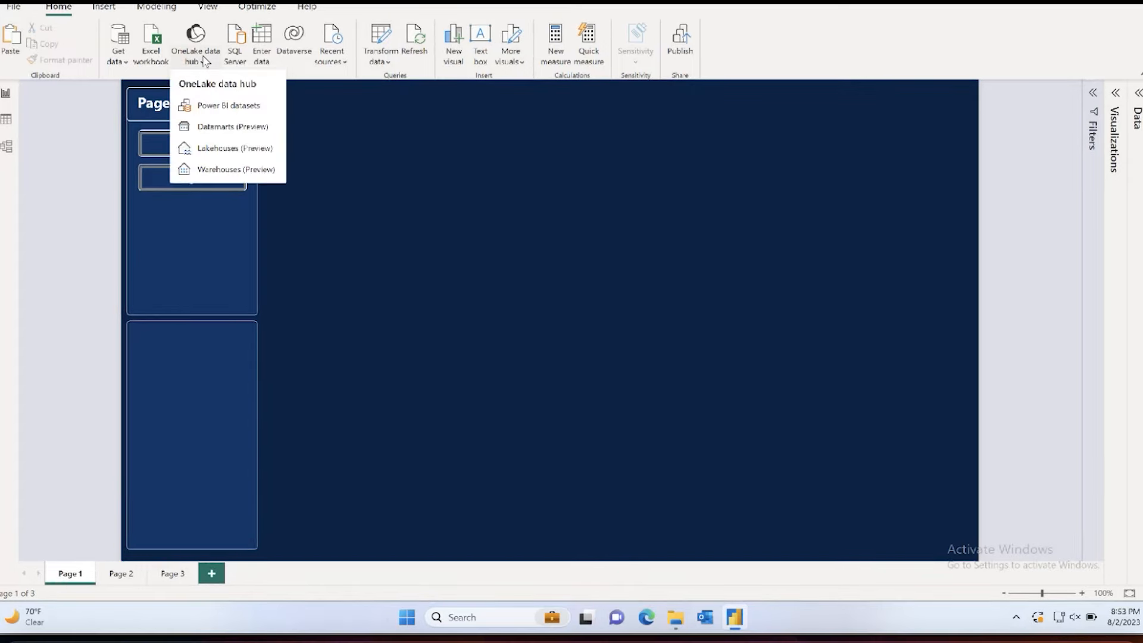
{"action": "left_click", "coordinate": [117, 63]}
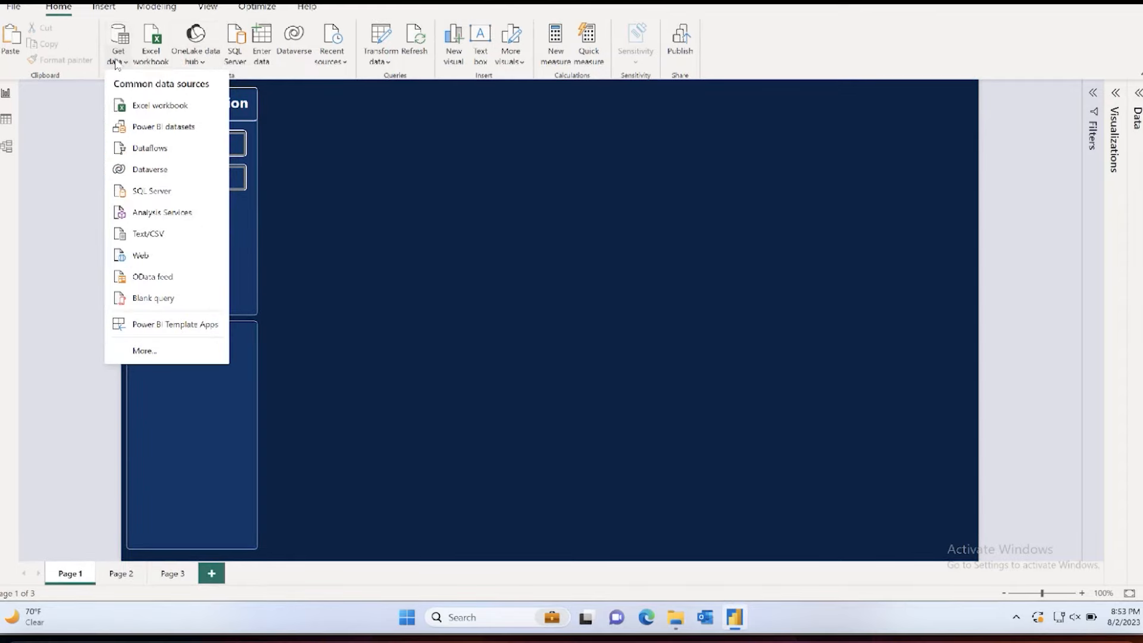
{"action": "left_click", "coordinate": [138, 175]}
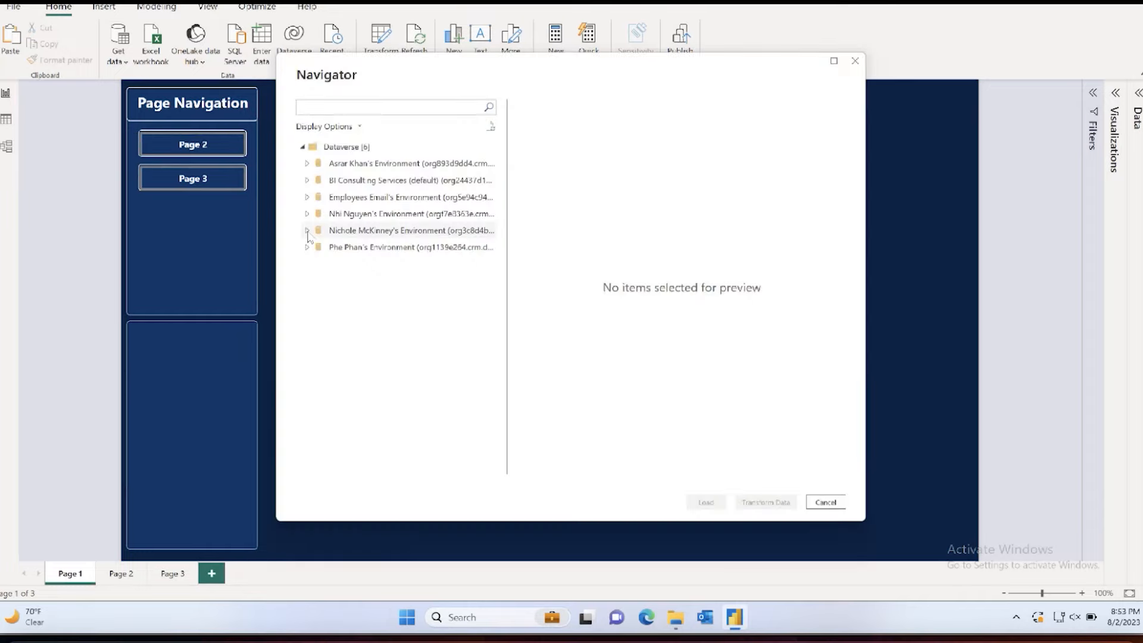
{"action": "left_click", "coordinate": [307, 232]}
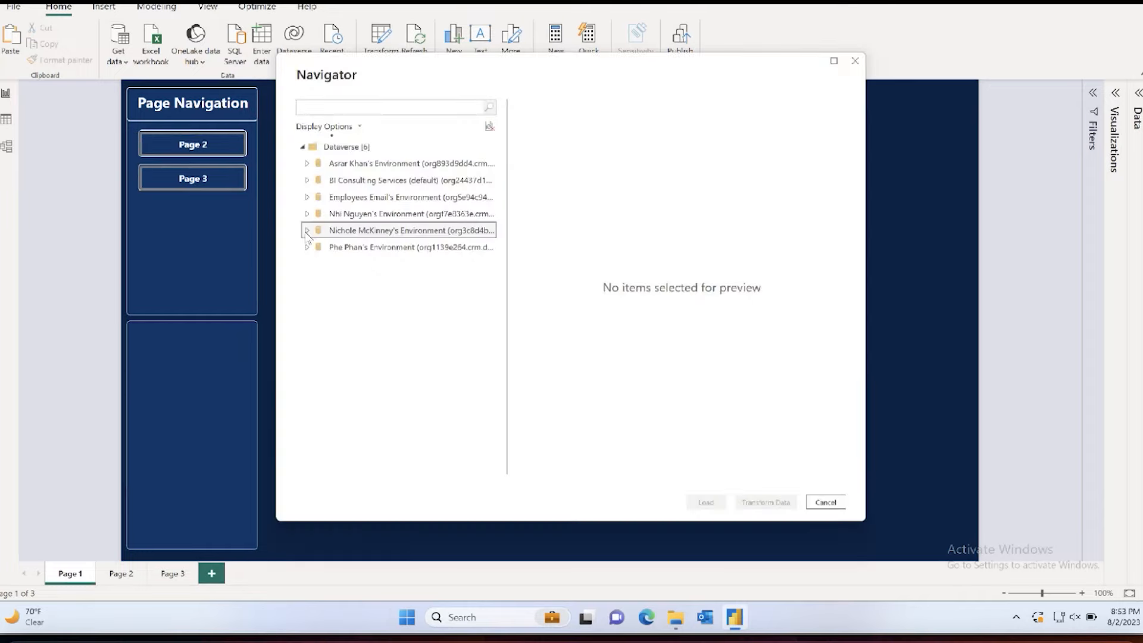
{"action": "left_click", "coordinate": [308, 180]}
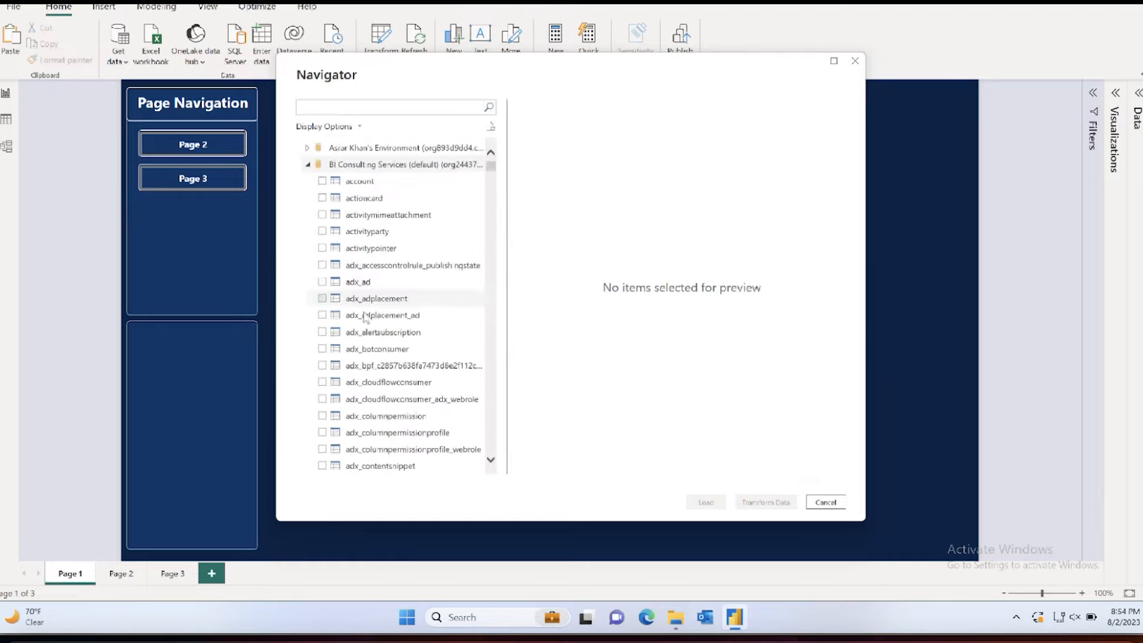
Step: Widen the Navigator's table list and search the Dataverse tables for project
{"action": "left_click_drag", "start_coordinate": [509, 266], "coordinate": [597, 268]}
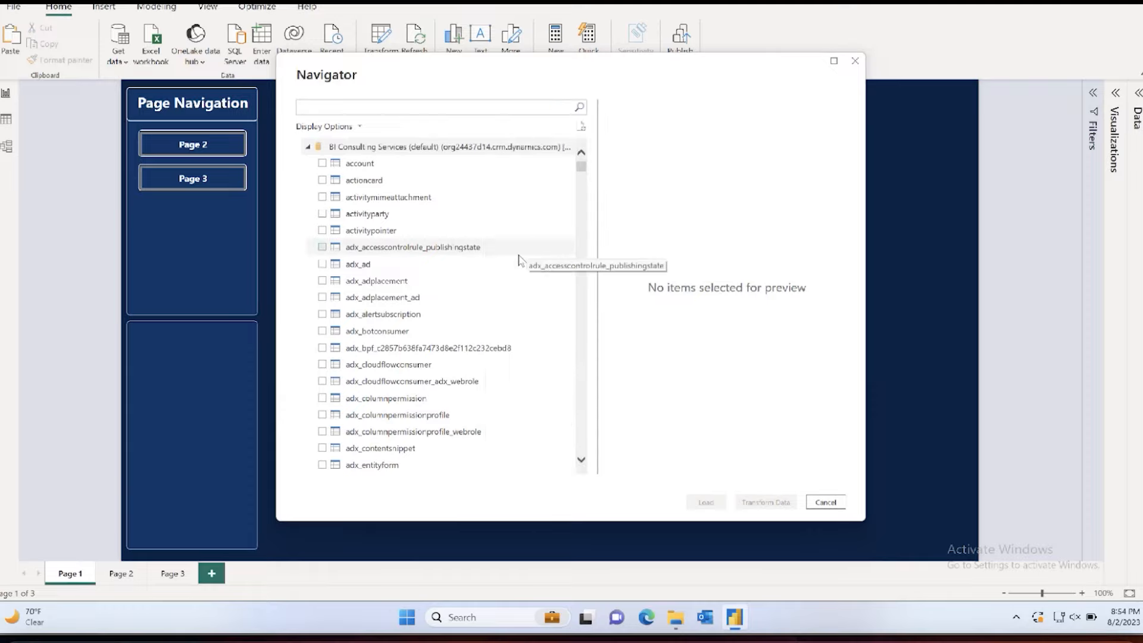
{"action": "scroll", "coordinate": [459, 307], "scroll_direction": "down", "scroll_amount": 5}
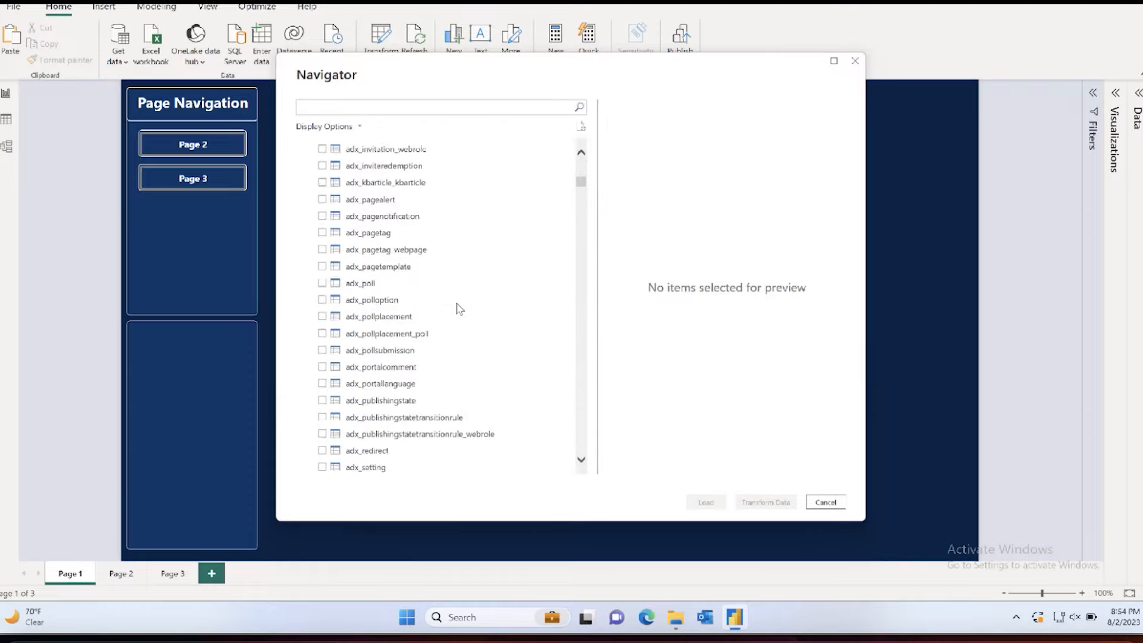
{"action": "scroll", "coordinate": [459, 308], "scroll_direction": "up", "scroll_amount": 6}
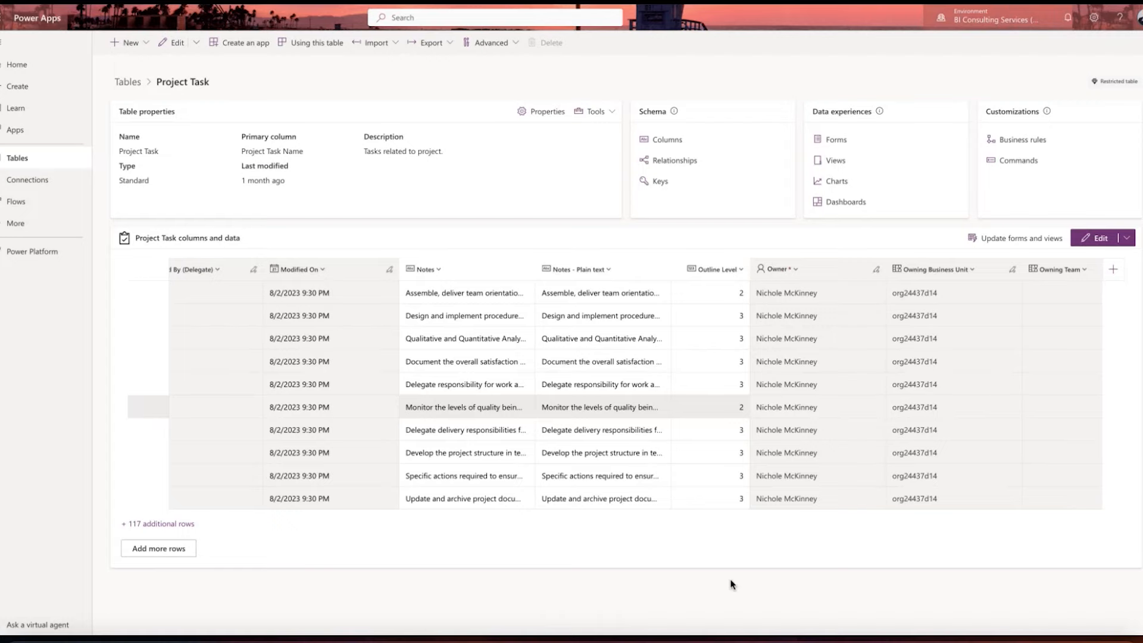
{"action": "left_click", "coordinate": [758, 635]}
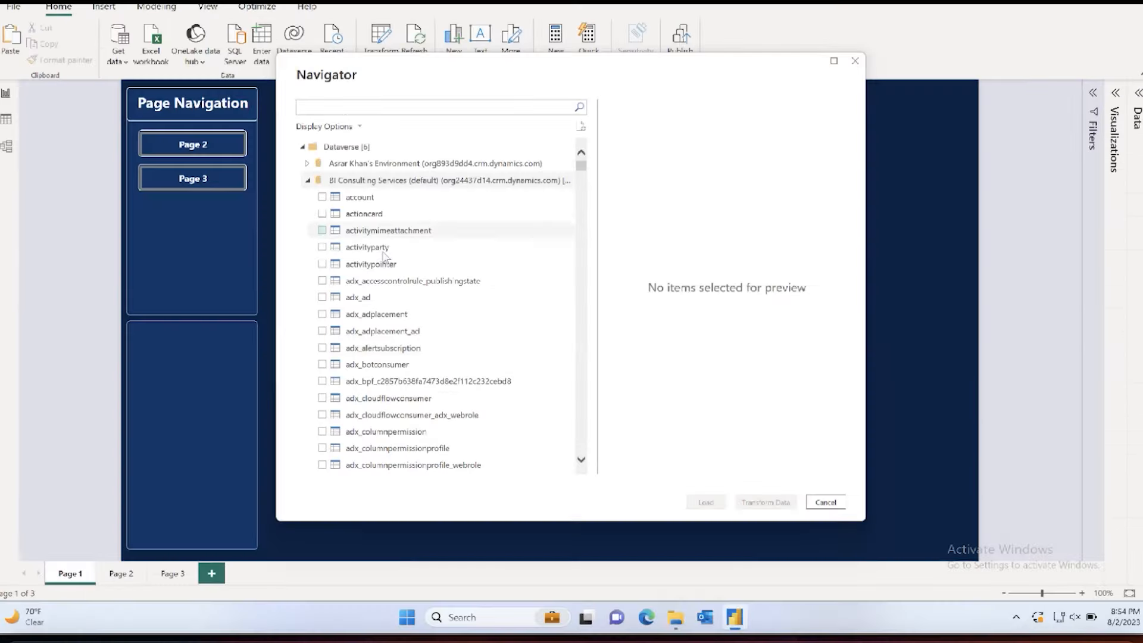
{"action": "scroll", "coordinate": [384, 257], "scroll_direction": "down", "scroll_amount": 20}
{"action": "left_click", "coordinate": [402, 104]}
{"action": "type", "text": "por"}
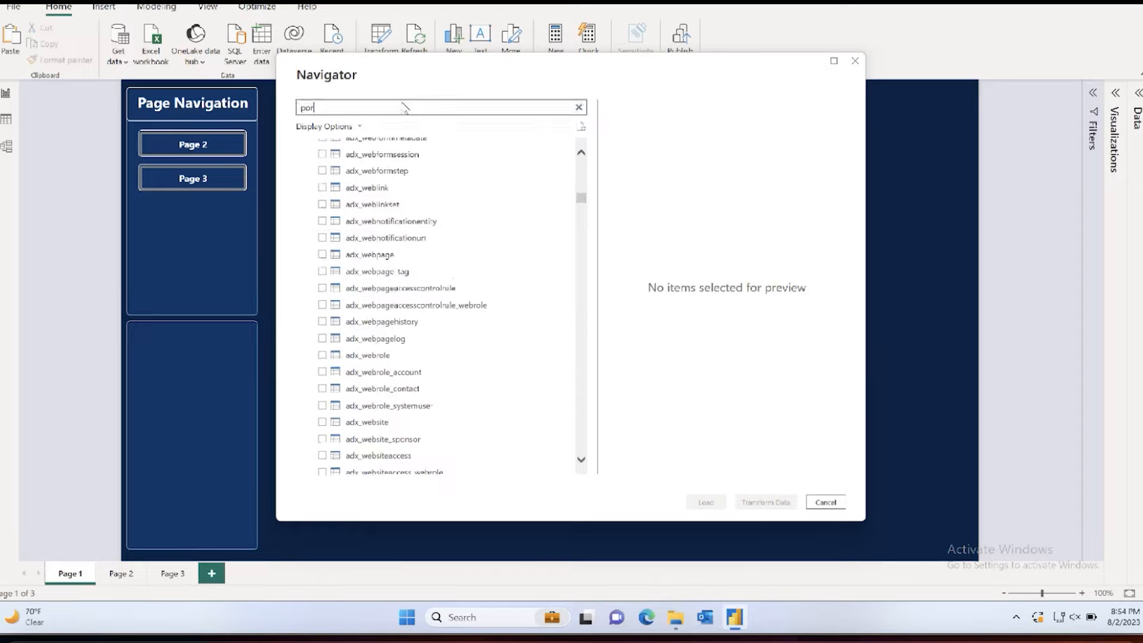
{"action": "type", "text": "ject"}
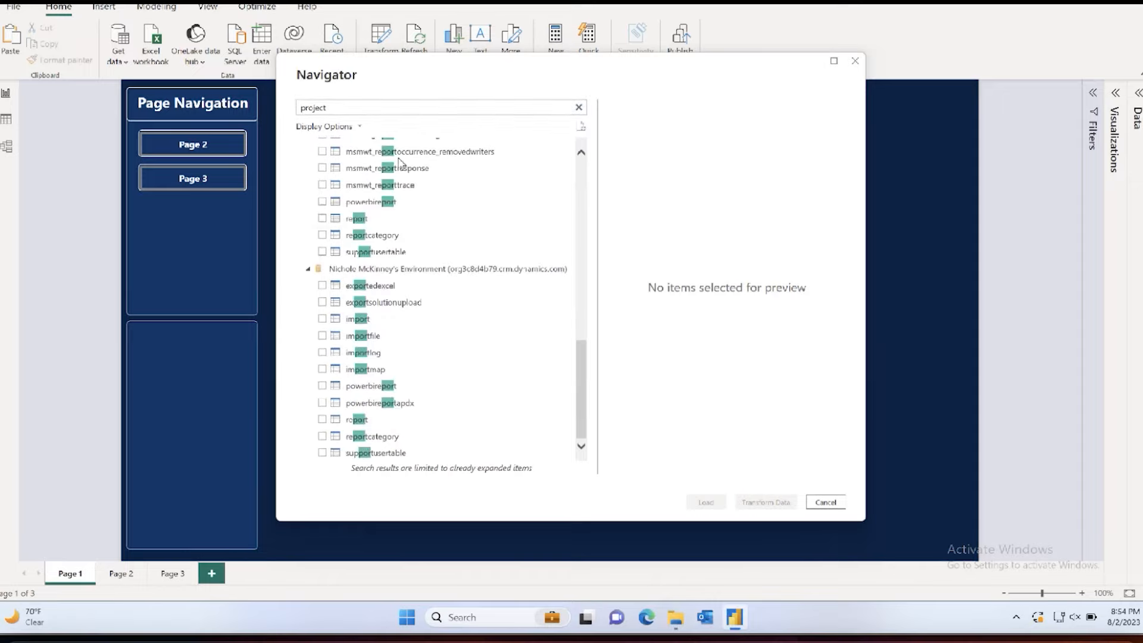
Step: Bring the msdyn_projecttask table into the Power Query Editor with the Import connection and display the existing msdyn_projecttask query
{"action": "left_click", "coordinate": [361, 351]}
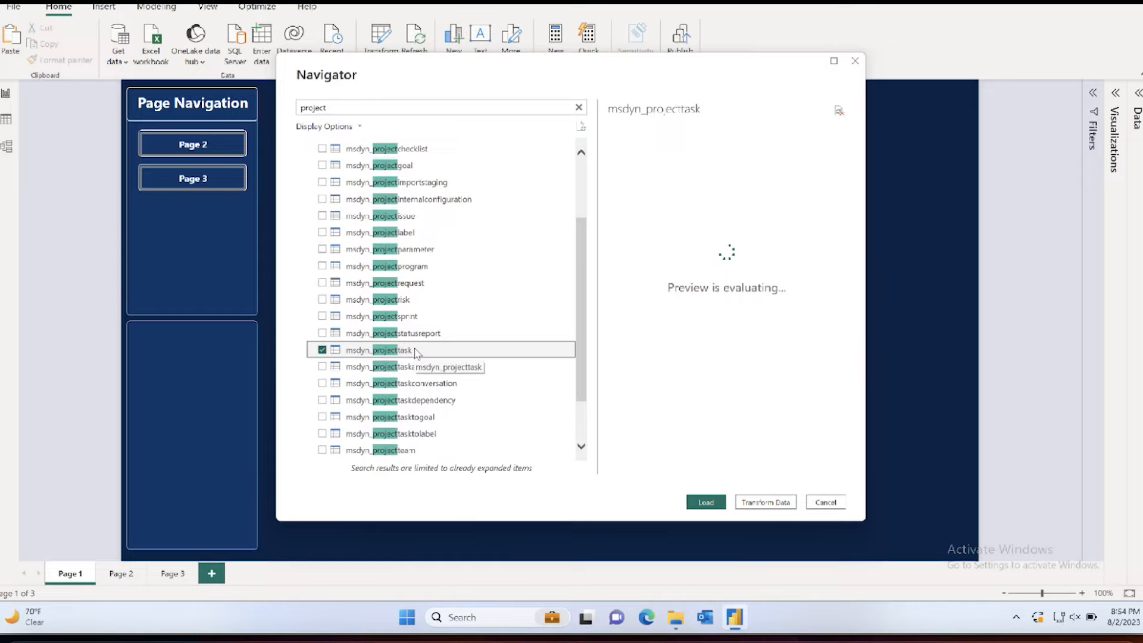
{"action": "scroll", "coordinate": [415, 351], "scroll_direction": "up", "scroll_amount": 2}
{"action": "scroll", "coordinate": [415, 351], "scroll_direction": "down", "scroll_amount": 3}
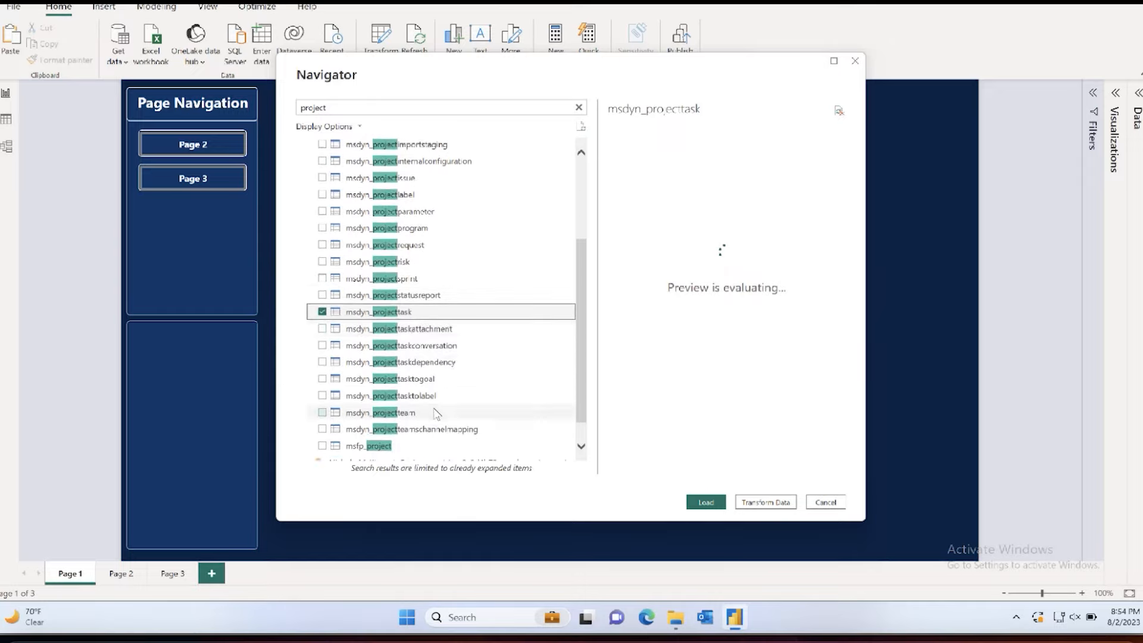
{"action": "left_click", "coordinate": [766, 503]}
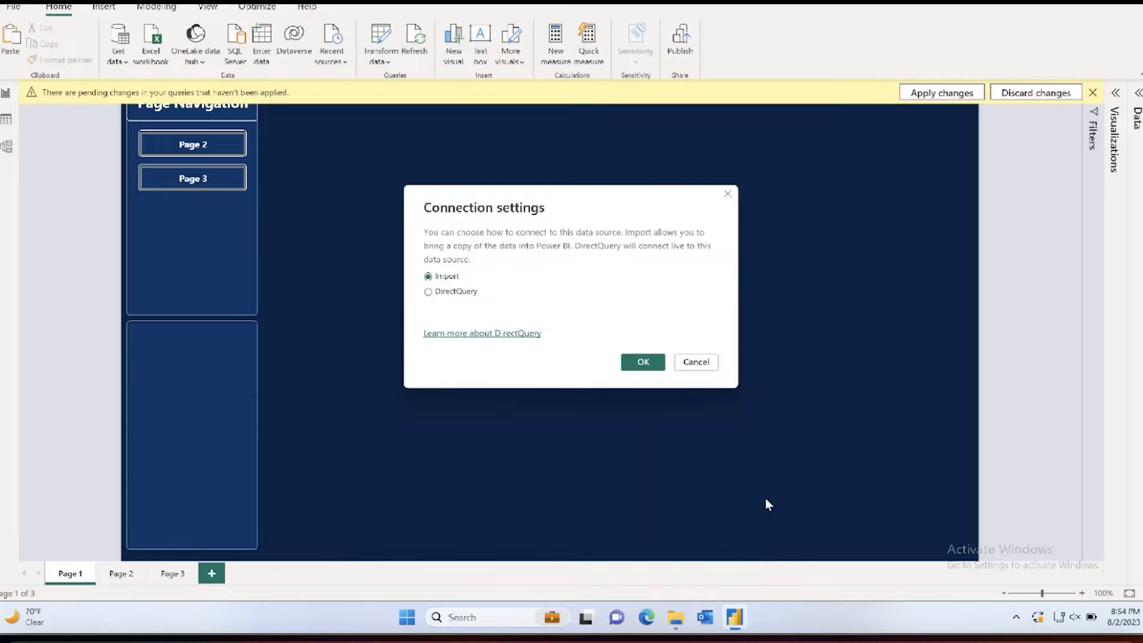
{"action": "left_click", "coordinate": [650, 363]}
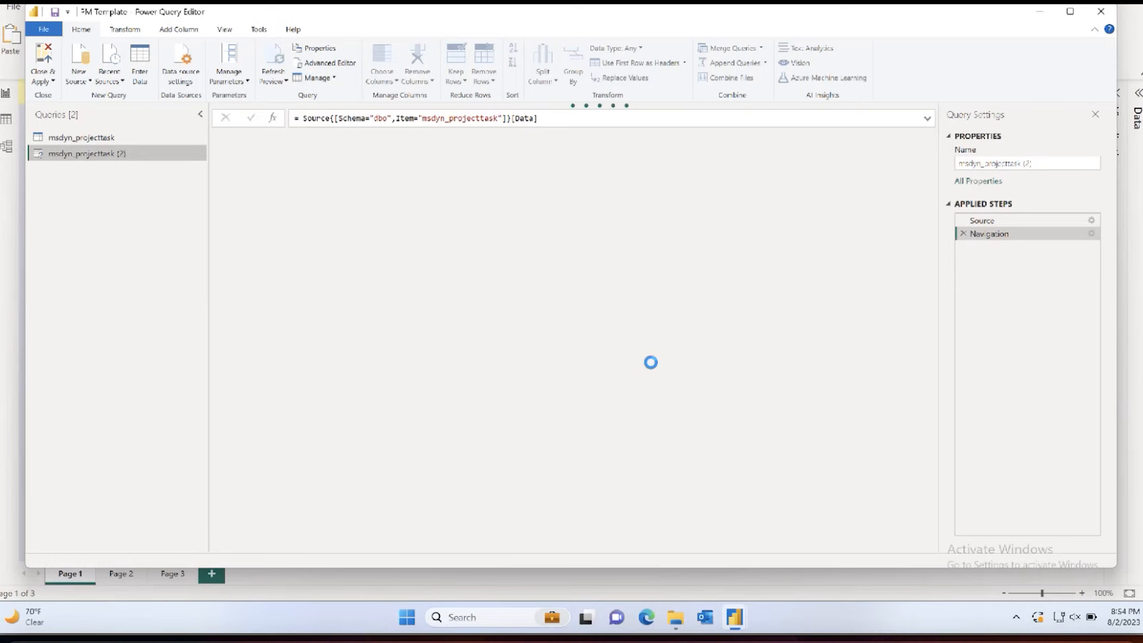
{"action": "left_click", "coordinate": [136, 140]}
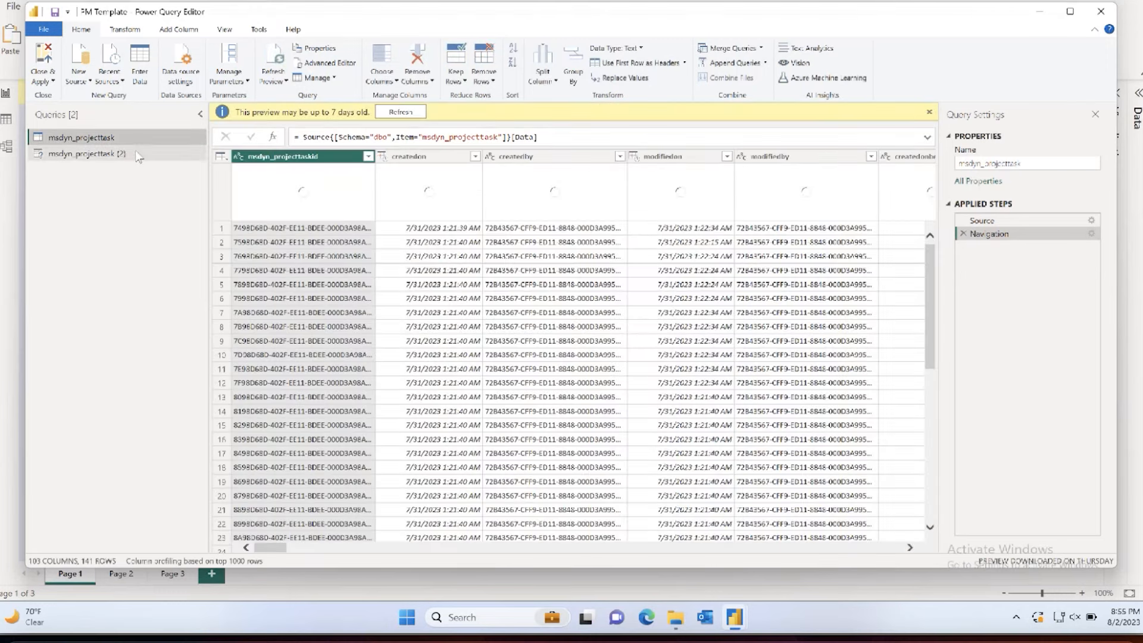
Step: Display the msdyn_projecttask (2) query and look over the data source types available for new queries
{"action": "left_click", "coordinate": [113, 153]}
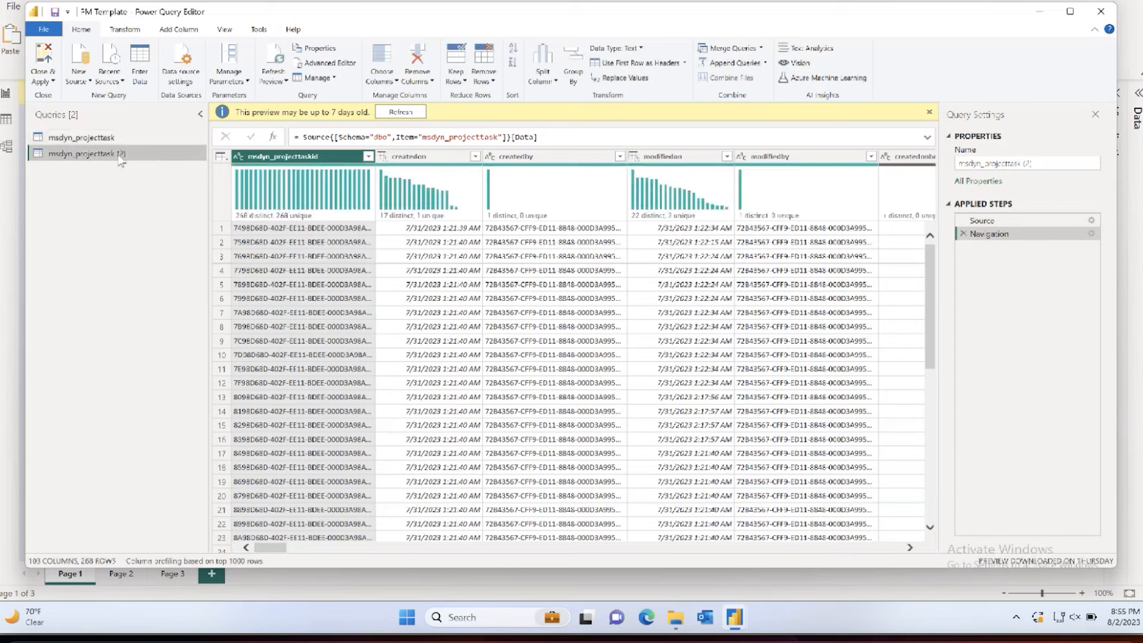
{"action": "left_click", "coordinate": [76, 87]}
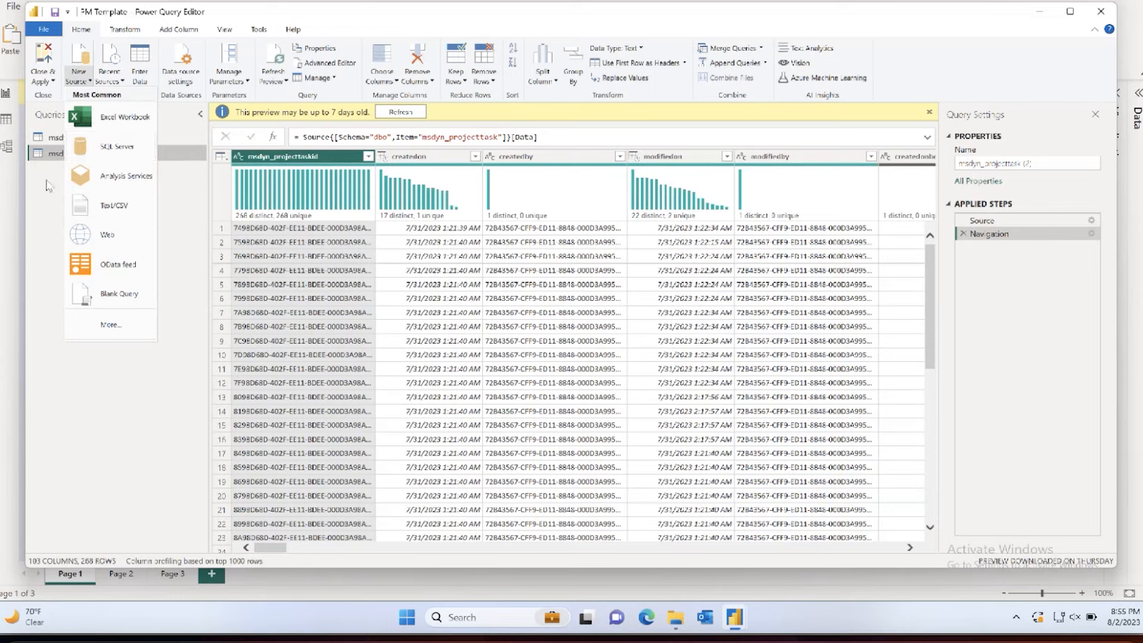
{"action": "left_click", "coordinate": [49, 202]}
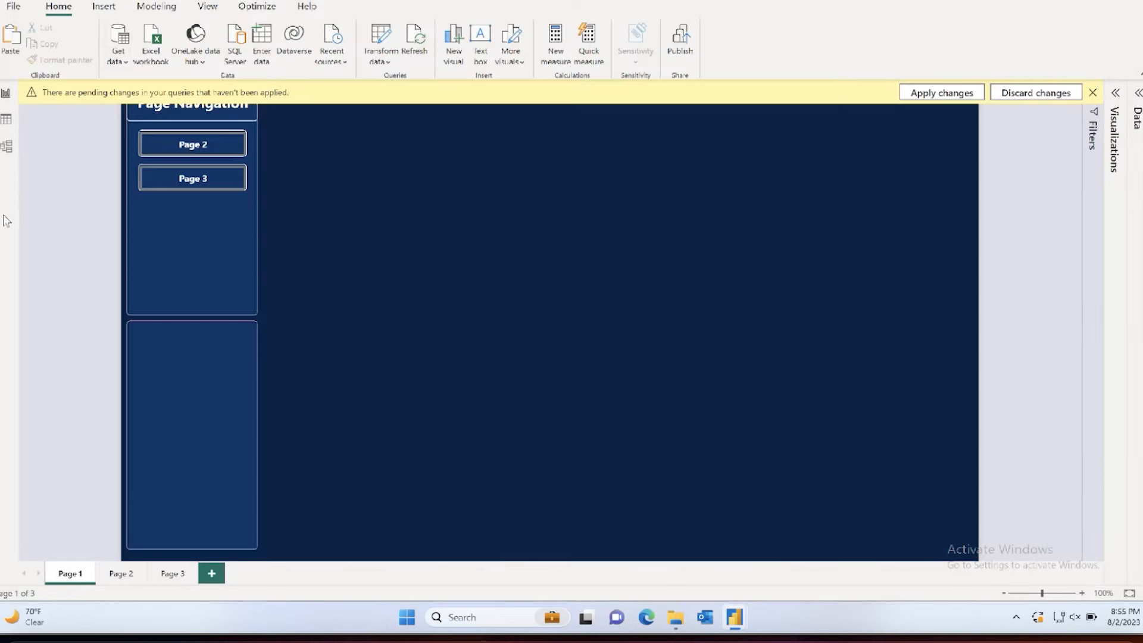
{"action": "left_click", "coordinate": [121, 62]}
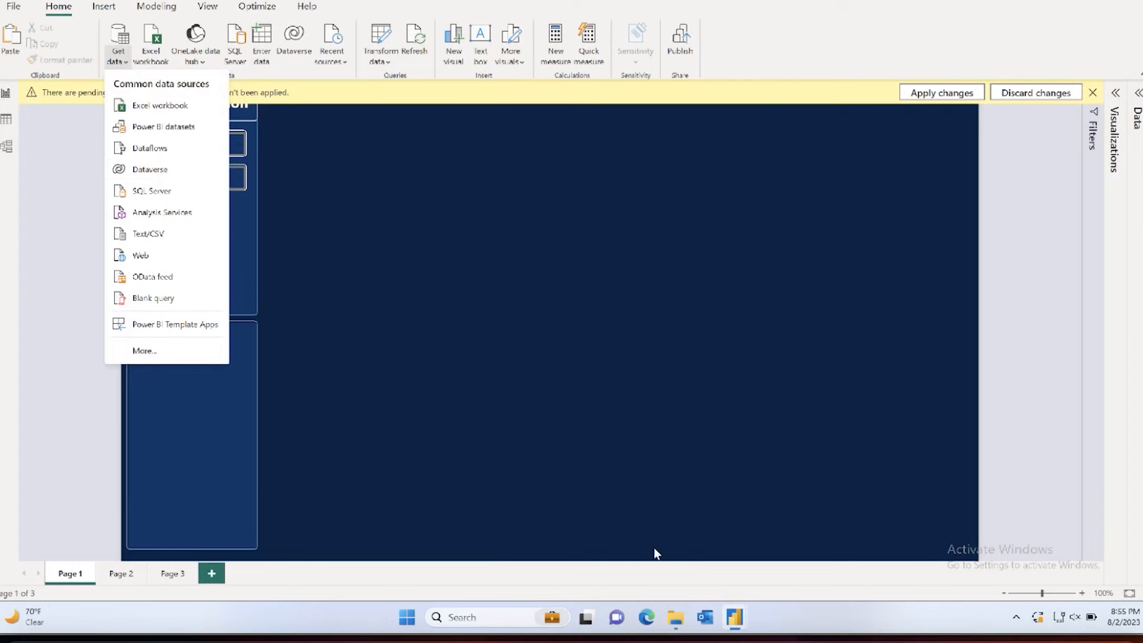
{"action": "mouse_move", "coordinate": [733, 621]}
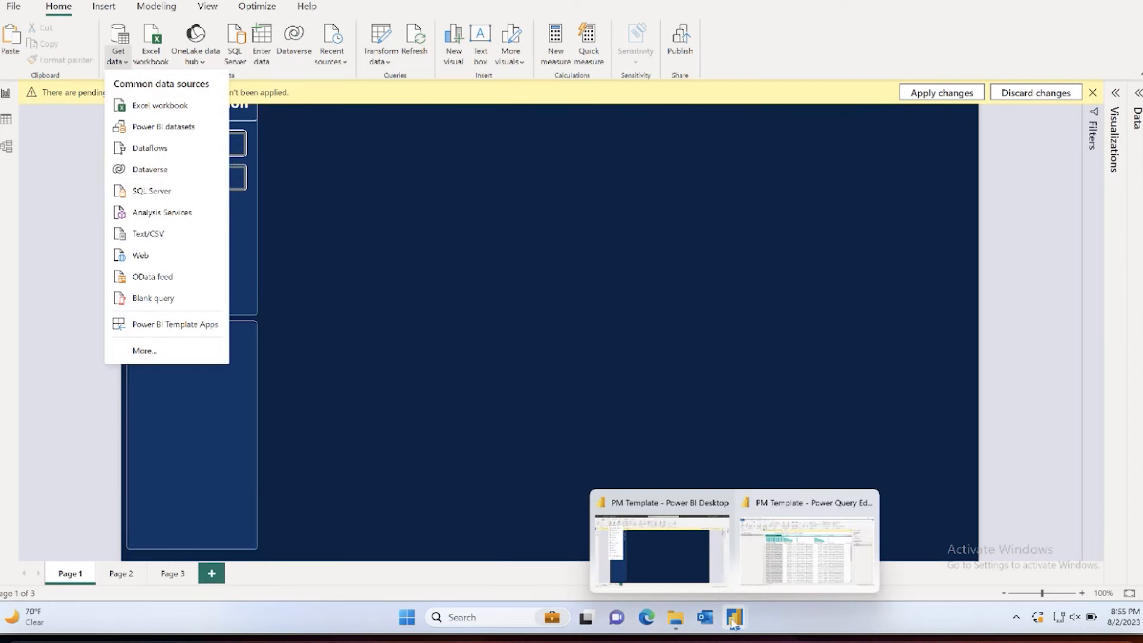
{"action": "left_click", "coordinate": [751, 582]}
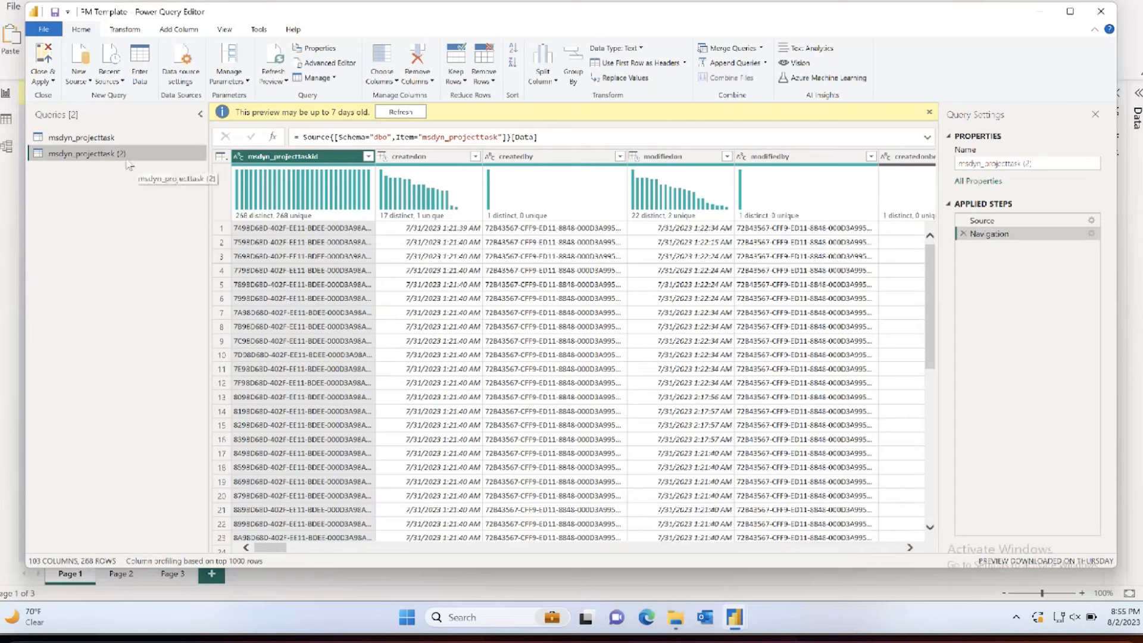
Step: Delete the duplicate query msdyn_projecttask (2) after checking it against the msdyn_projecttask query
{"action": "left_click", "coordinate": [115, 138]}
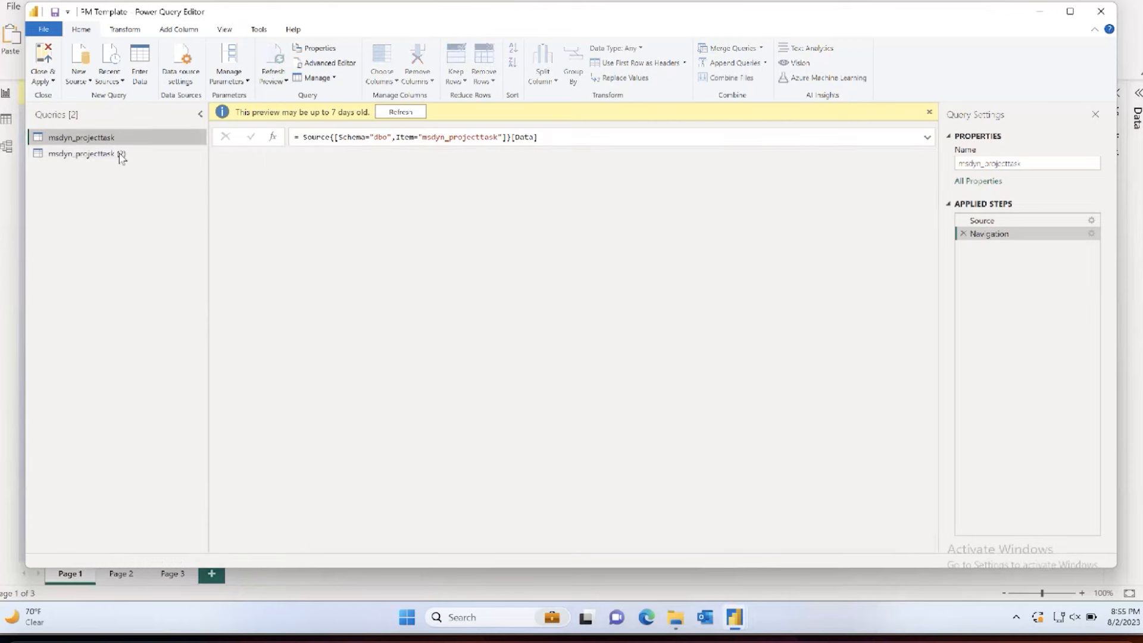
{"action": "left_click", "coordinate": [121, 155]}
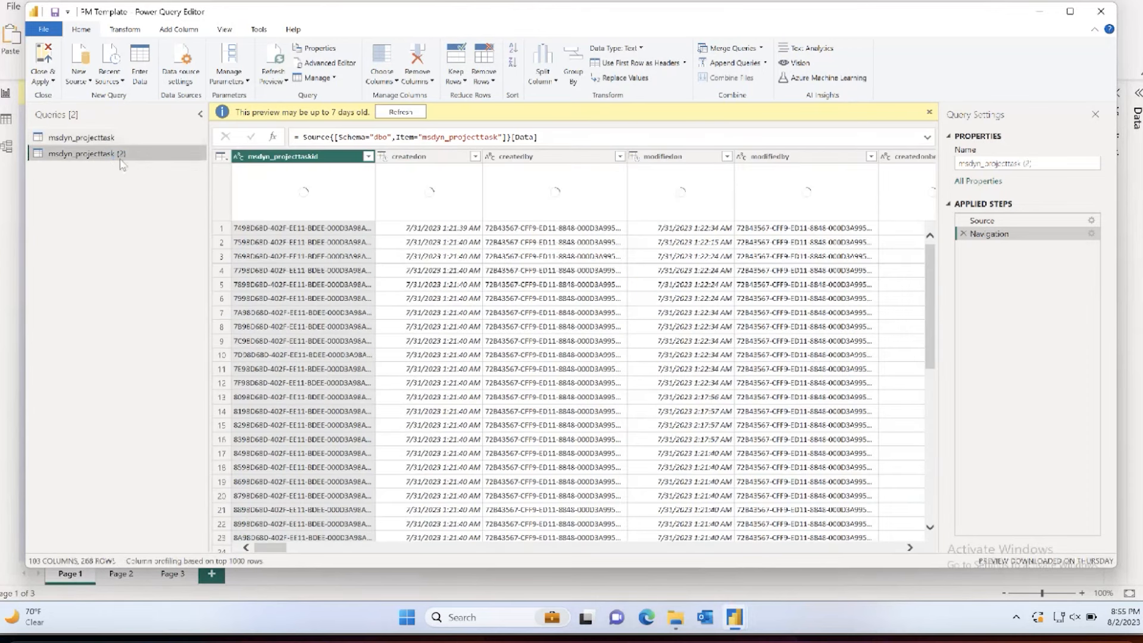
{"action": "right_click", "coordinate": [121, 159]}
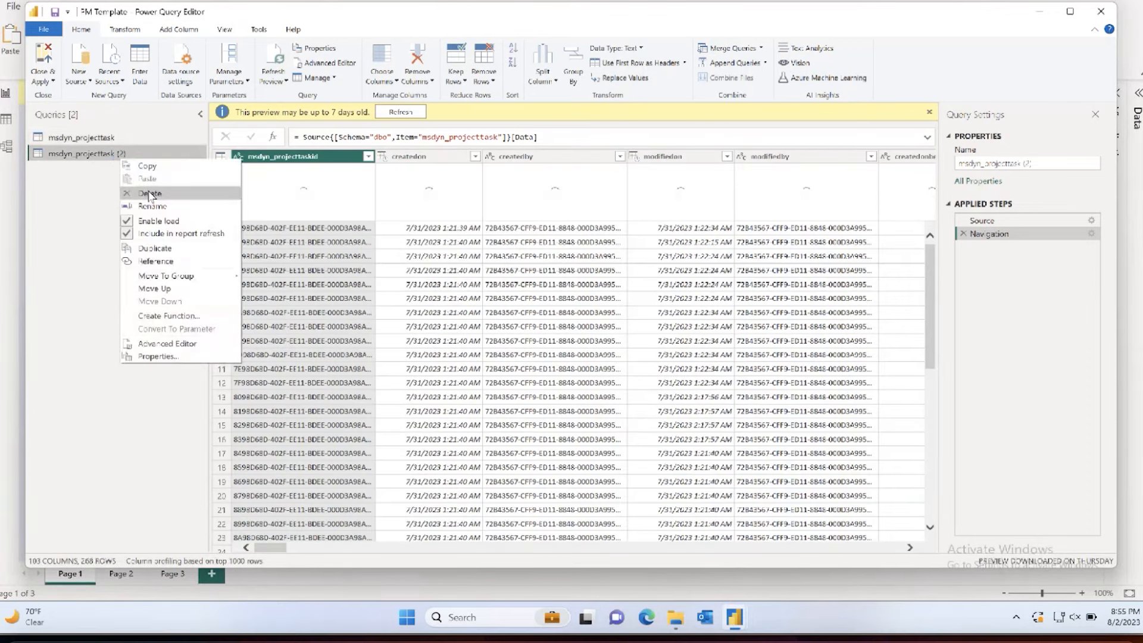
{"action": "left_click", "coordinate": [149, 194]}
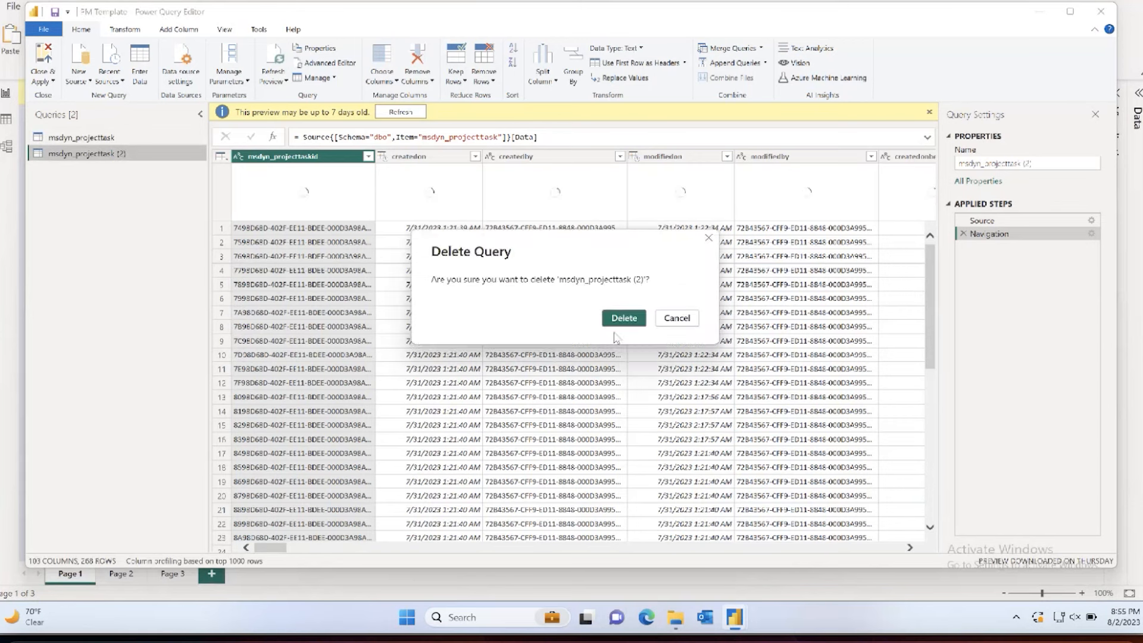
{"action": "left_click", "coordinate": [619, 321]}
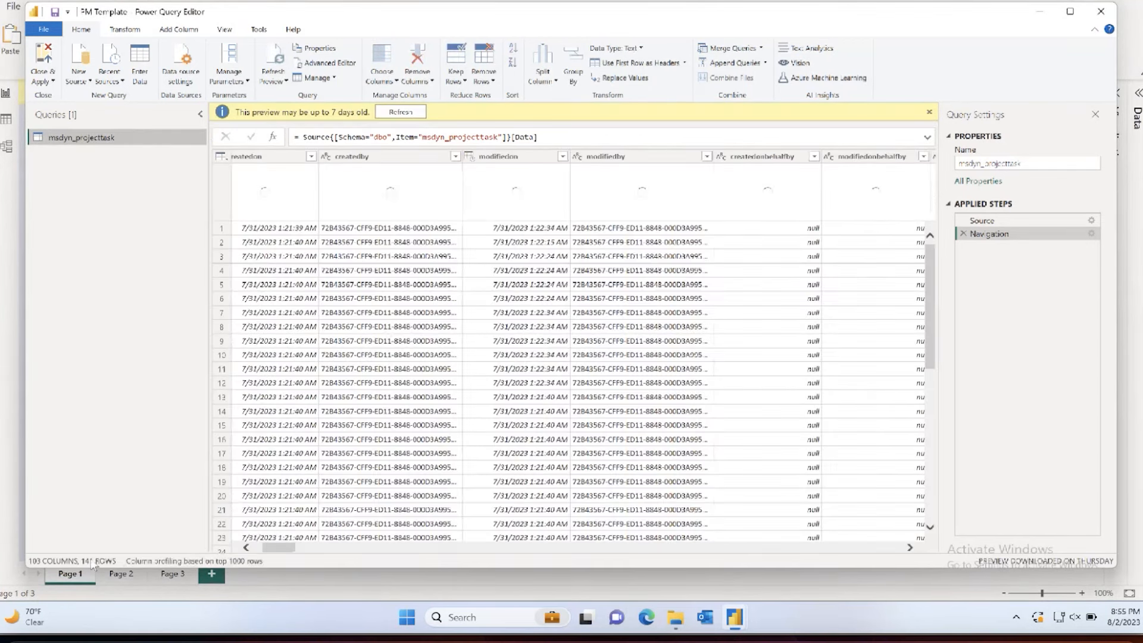
Step: Find the msdyn_projectname column of the msdyn_projecttask query by searching the column names for name
{"action": "scroll", "coordinate": [738, 247], "scroll_direction": "right", "scroll_amount": 10}
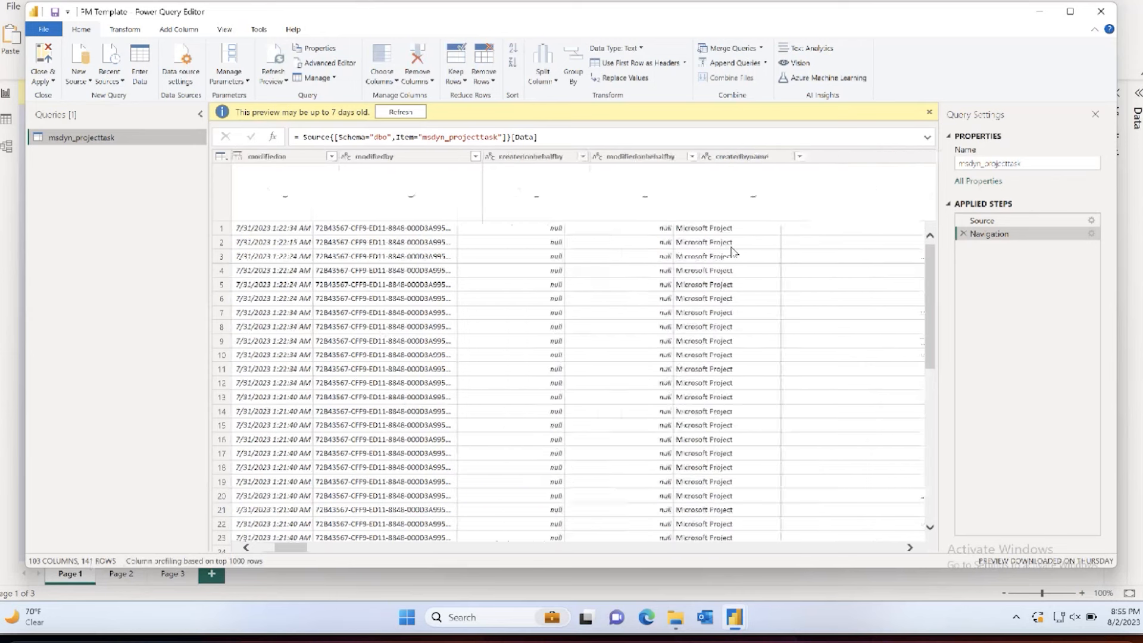
{"action": "left_click", "coordinate": [224, 29]}
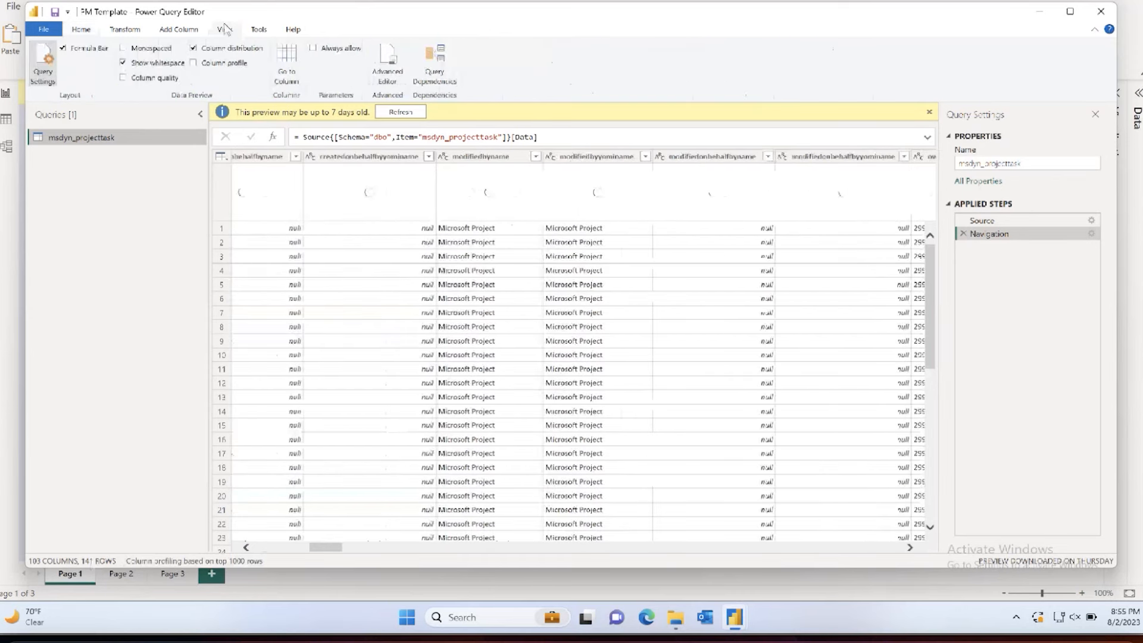
{"action": "left_click", "coordinate": [281, 55]}
{"action": "type", "text": "name"}
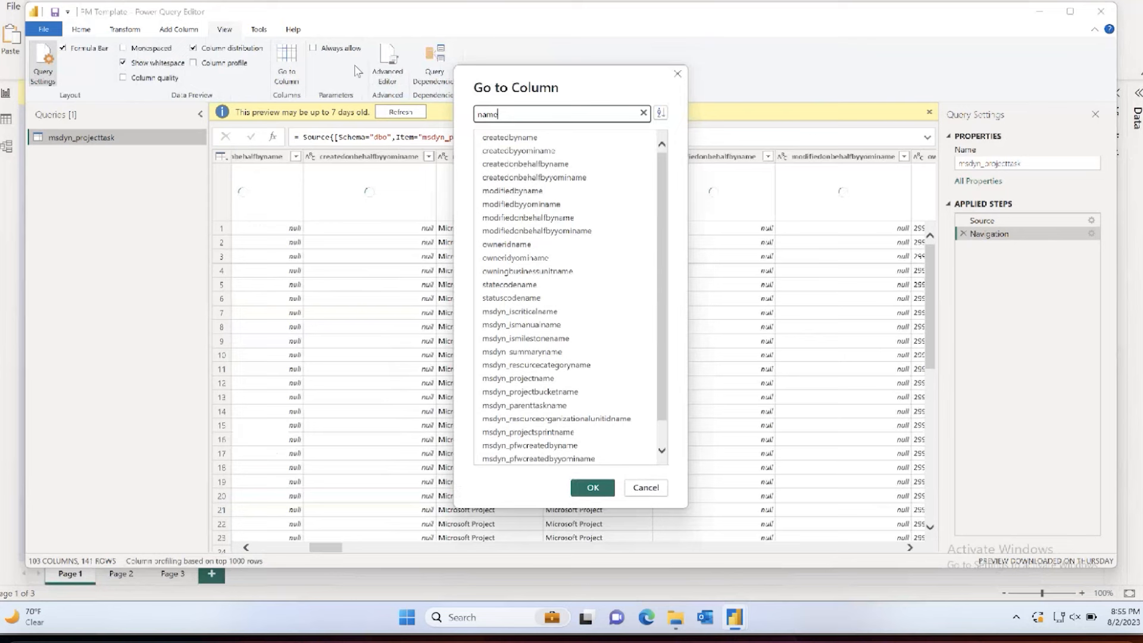
{"action": "double_click", "coordinate": [523, 352]}
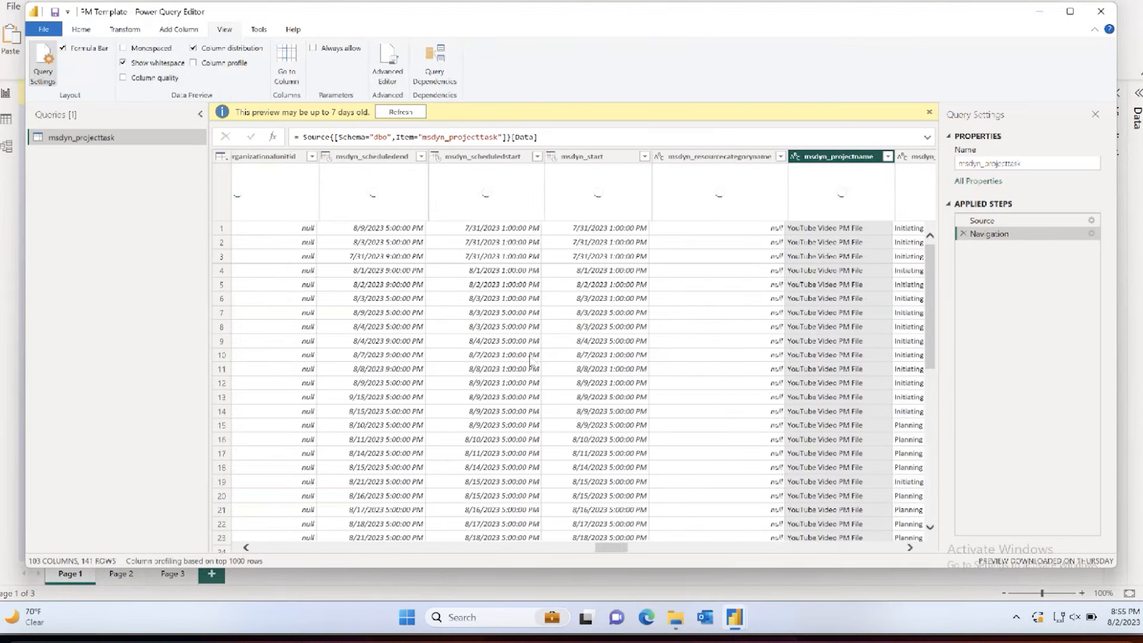
{"action": "scroll", "coordinate": [529, 362], "scroll_direction": "right", "scroll_amount": 3}
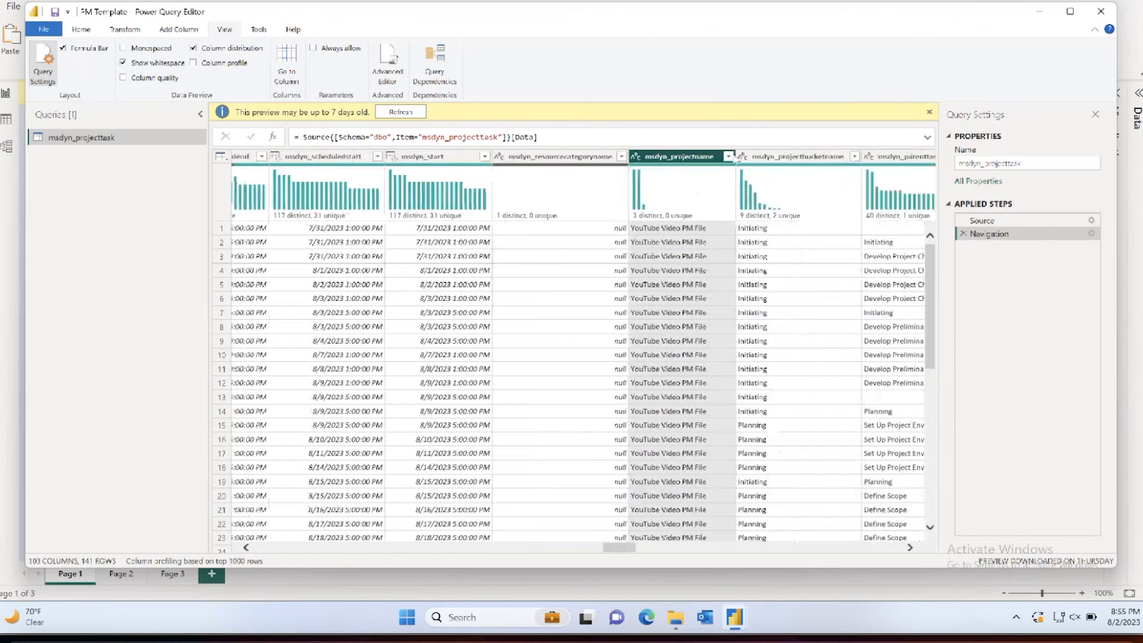
Step: Refresh the msdyn_projecttask preview and check the projects listed in the msdyn_projectname filter, leaving the filter unapplied
{"action": "left_click", "coordinate": [727, 156]}
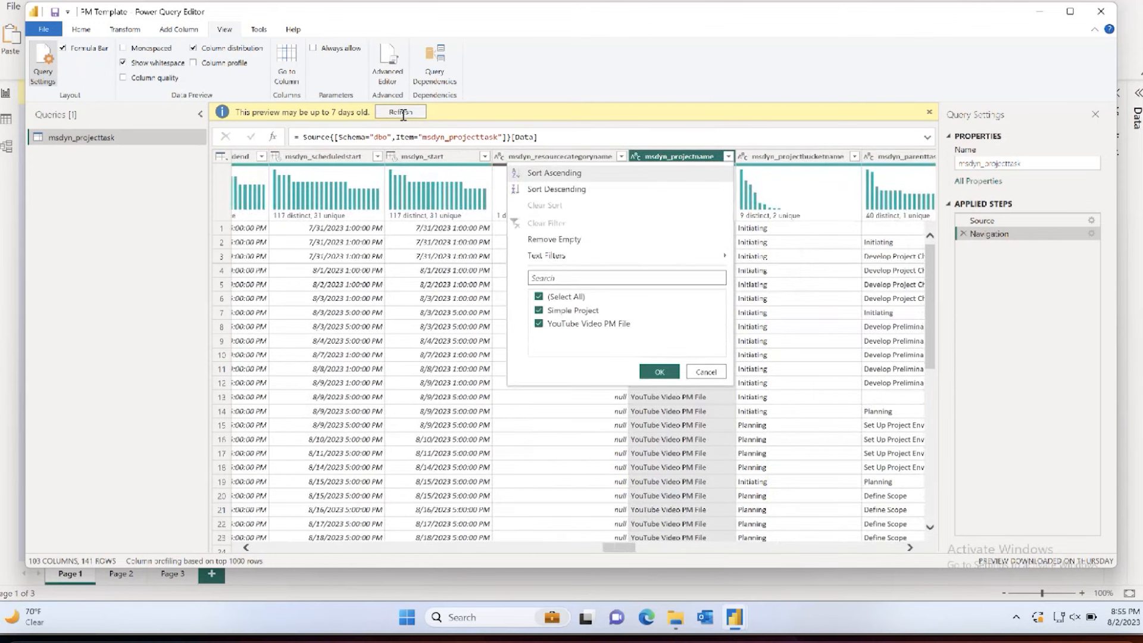
{"action": "left_click", "coordinate": [402, 112]}
{"action": "left_click", "coordinate": [728, 138]}
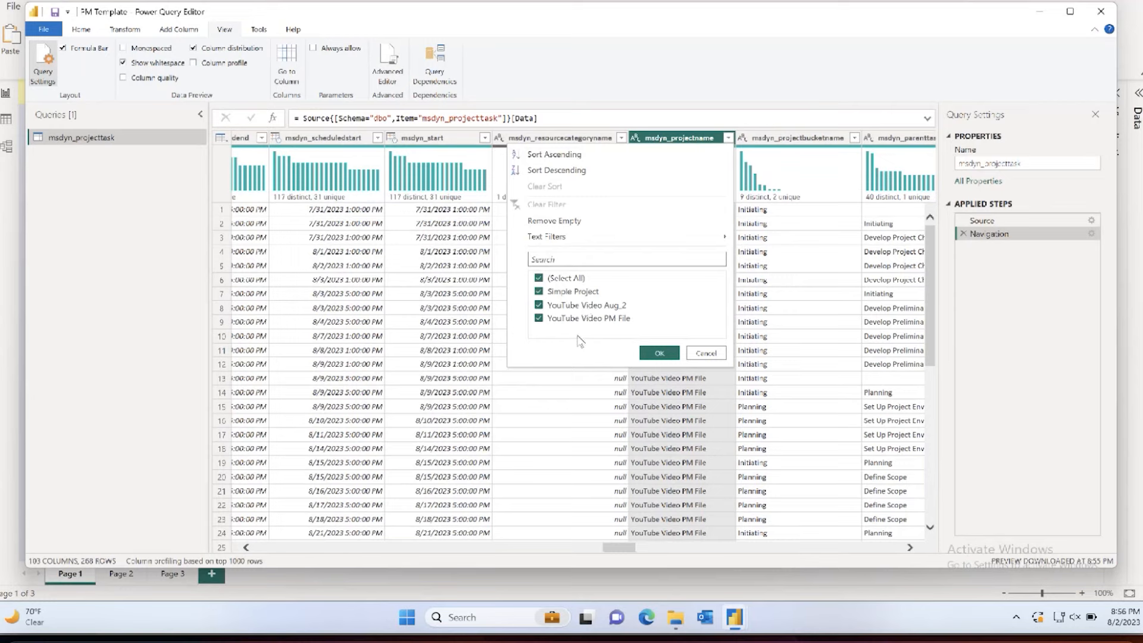
{"action": "left_click", "coordinate": [704, 354]}
Step: Close the Power Query Editor, applying the query changes, and show Page 3 of the report
{"action": "left_click", "coordinate": [78, 30]}
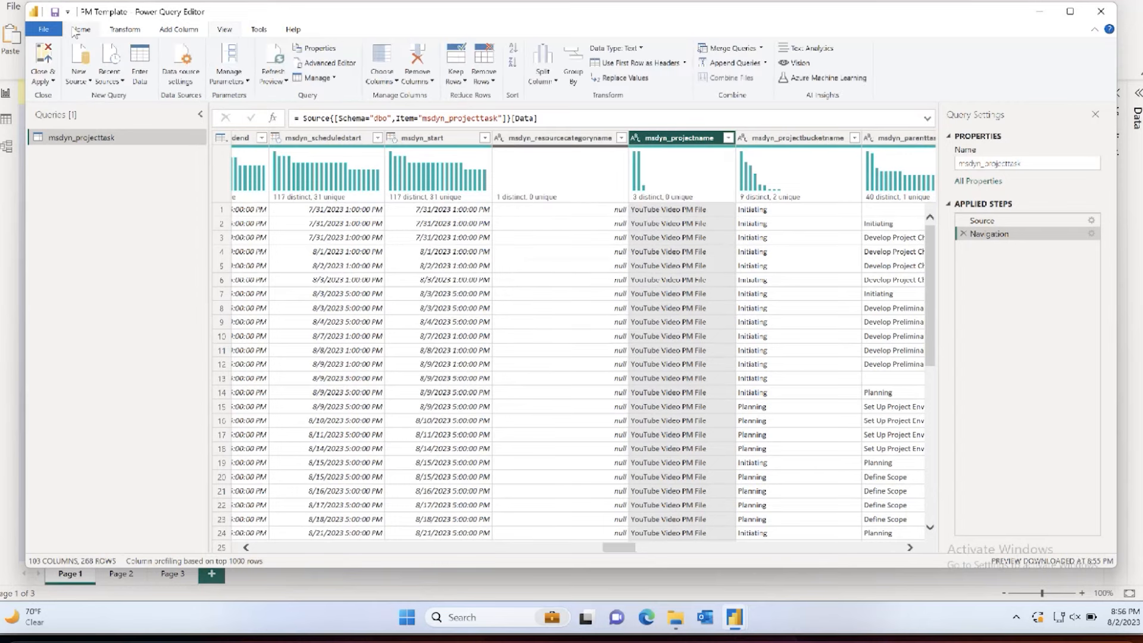
{"action": "left_click", "coordinate": [44, 60]}
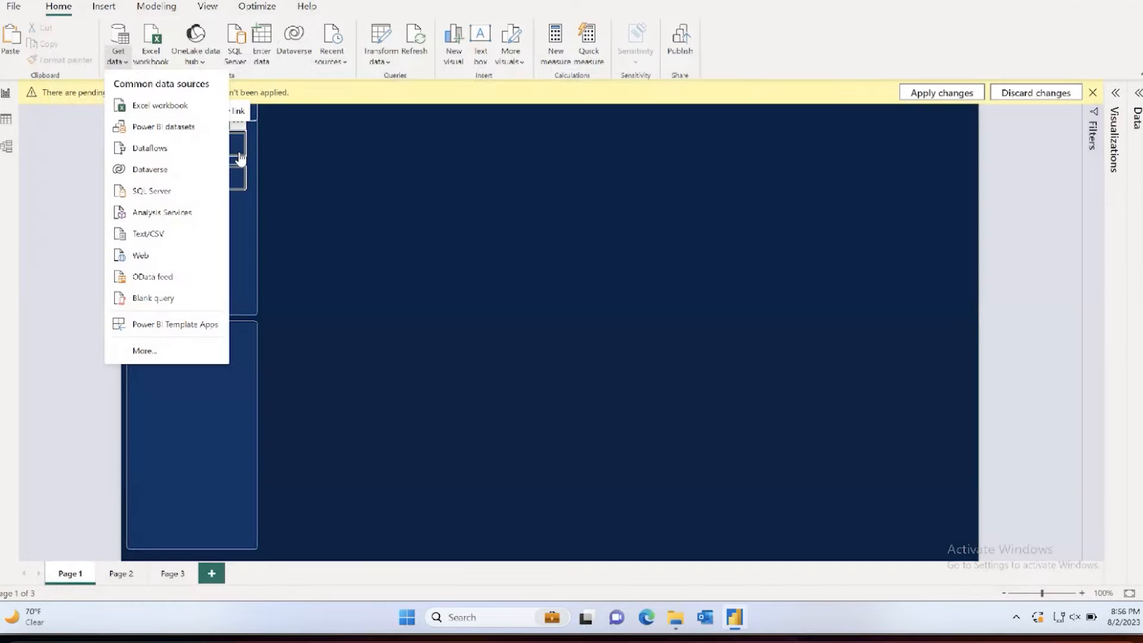
{"action": "left_click", "coordinate": [169, 578]}
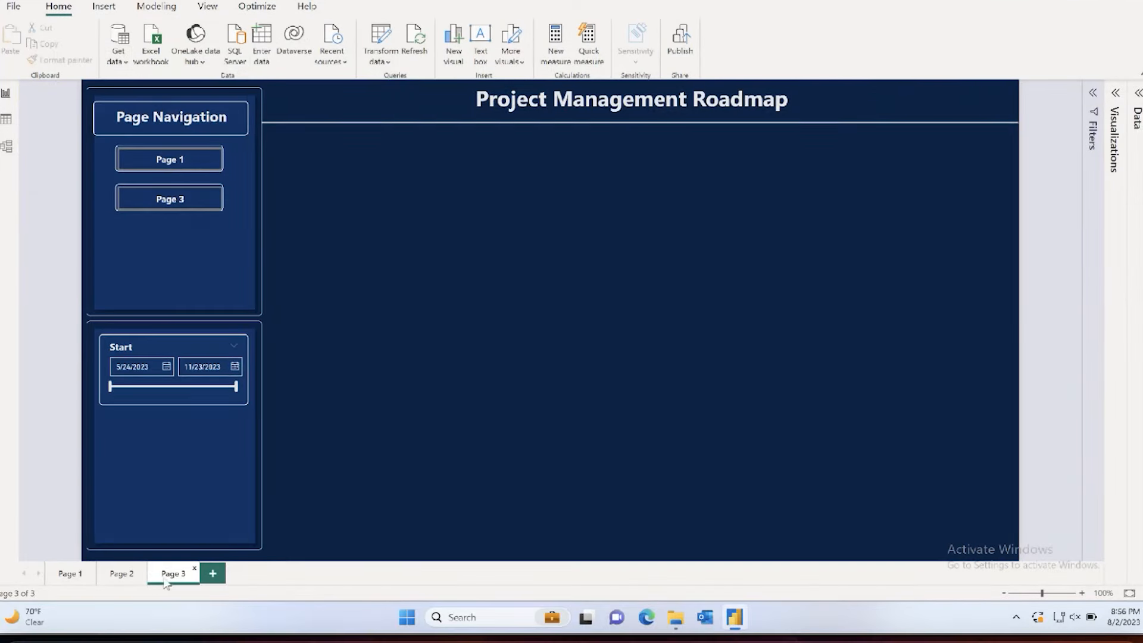
{"action": "left_click", "coordinate": [448, 125]}
{"action": "left_click", "coordinate": [423, 205]}
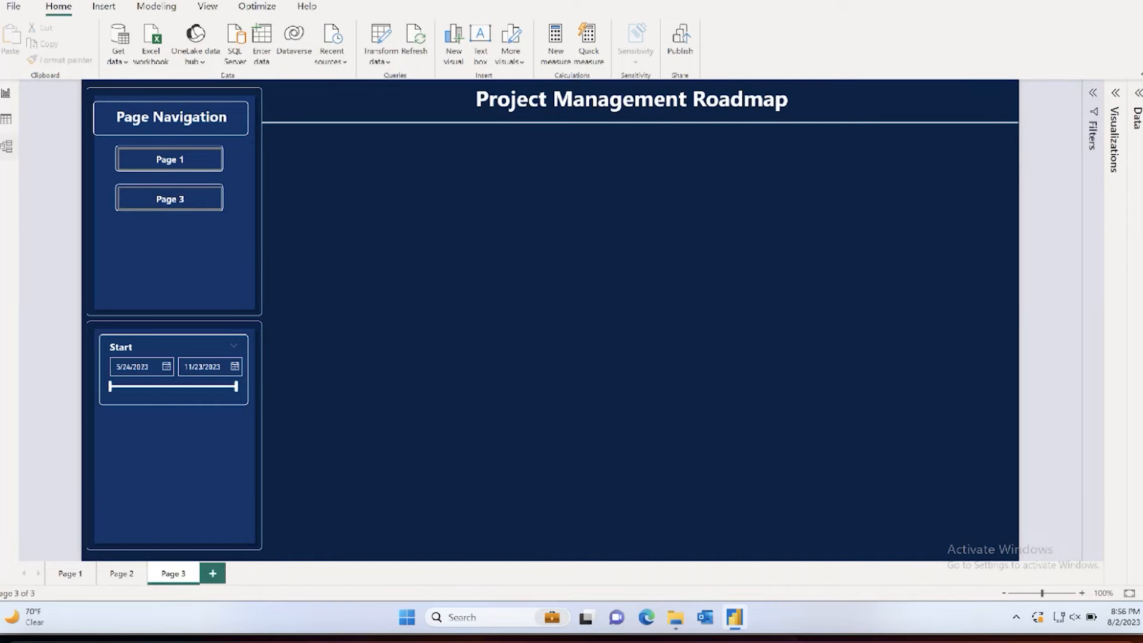
Step: Examine the msdyn_projecttask data in table view, from the project and parent task columns back to the plain-text notes
{"action": "left_click", "coordinate": [3, 122]}
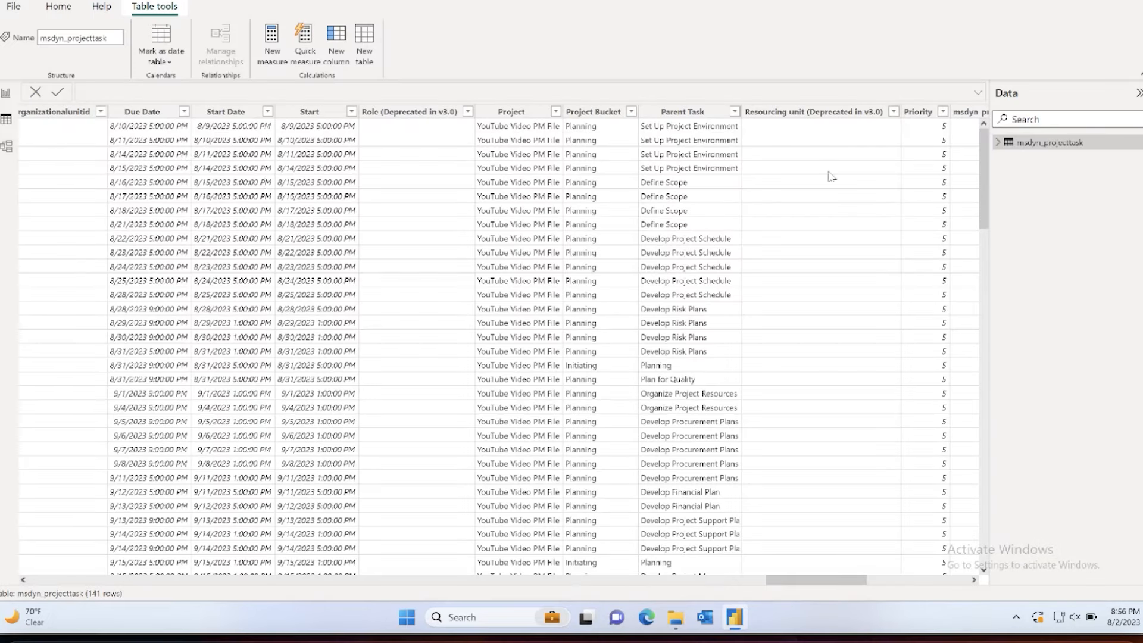
{"action": "left_click", "coordinate": [723, 122]}
{"action": "left_click_drag", "start_coordinate": [803, 586], "coordinate": [501, 575]}
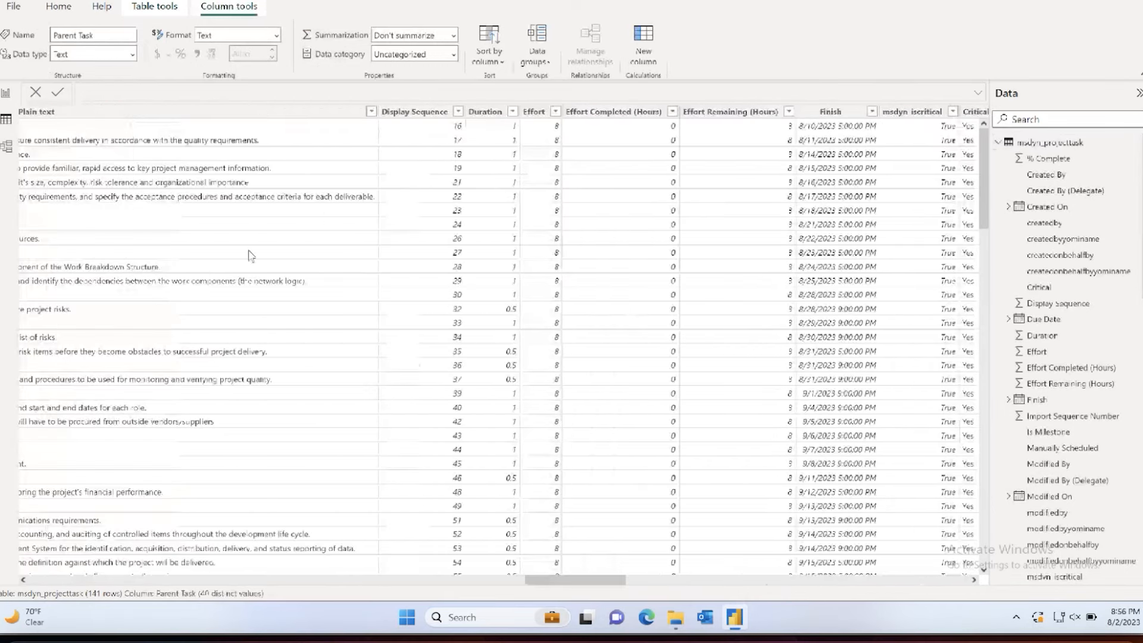
{"action": "scroll", "coordinate": [250, 256], "scroll_direction": "left", "scroll_amount": 10}
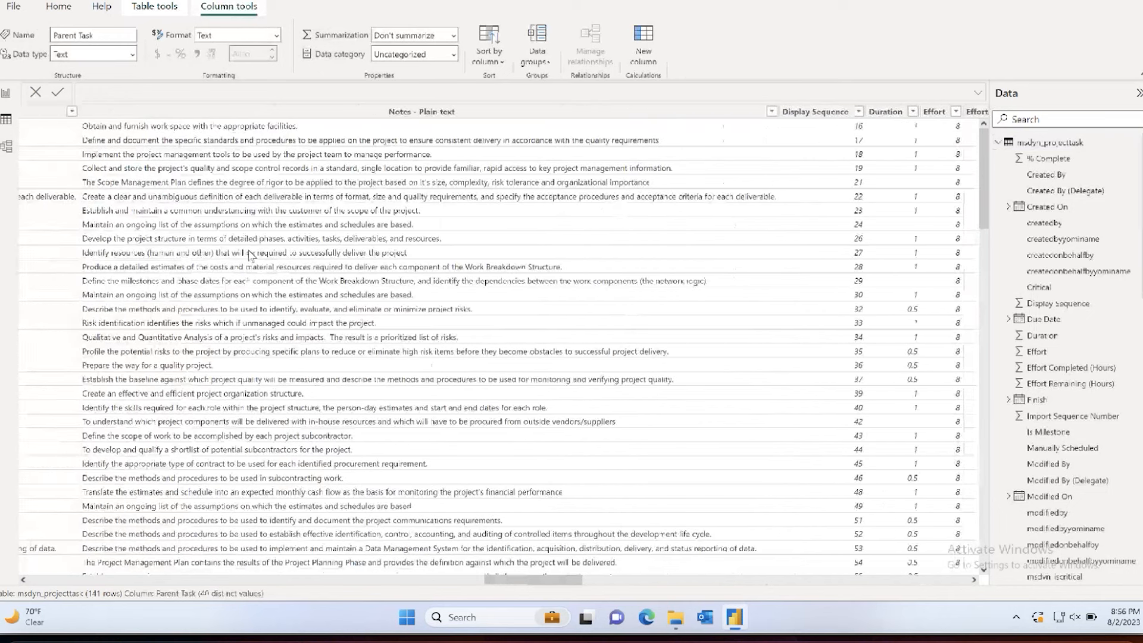
Step: Return to the report's Page 2, select the Gantt chart with its build settings shown, and check the options for getting more visuals
{"action": "left_click", "coordinate": [6, 93]}
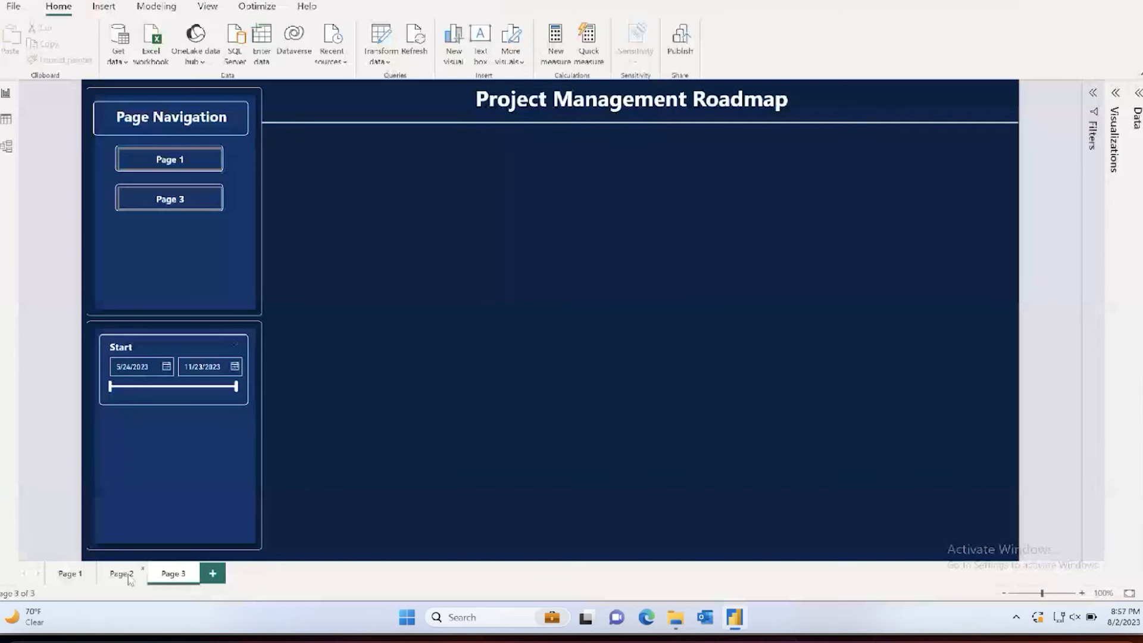
{"action": "left_click", "coordinate": [122, 573]}
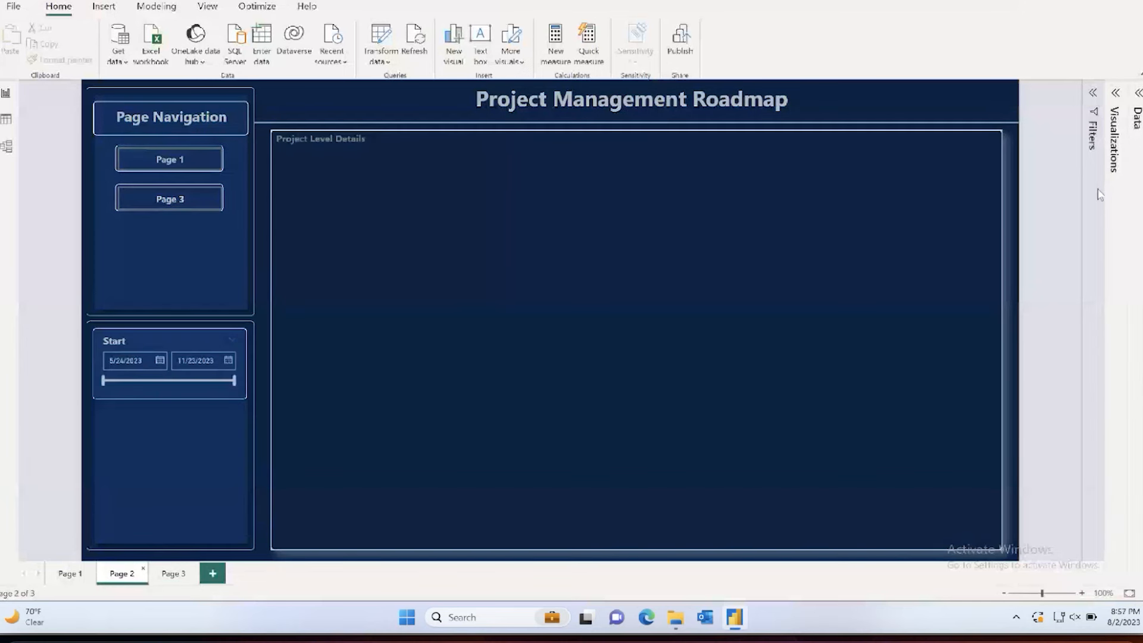
{"action": "left_click", "coordinate": [1115, 92]}
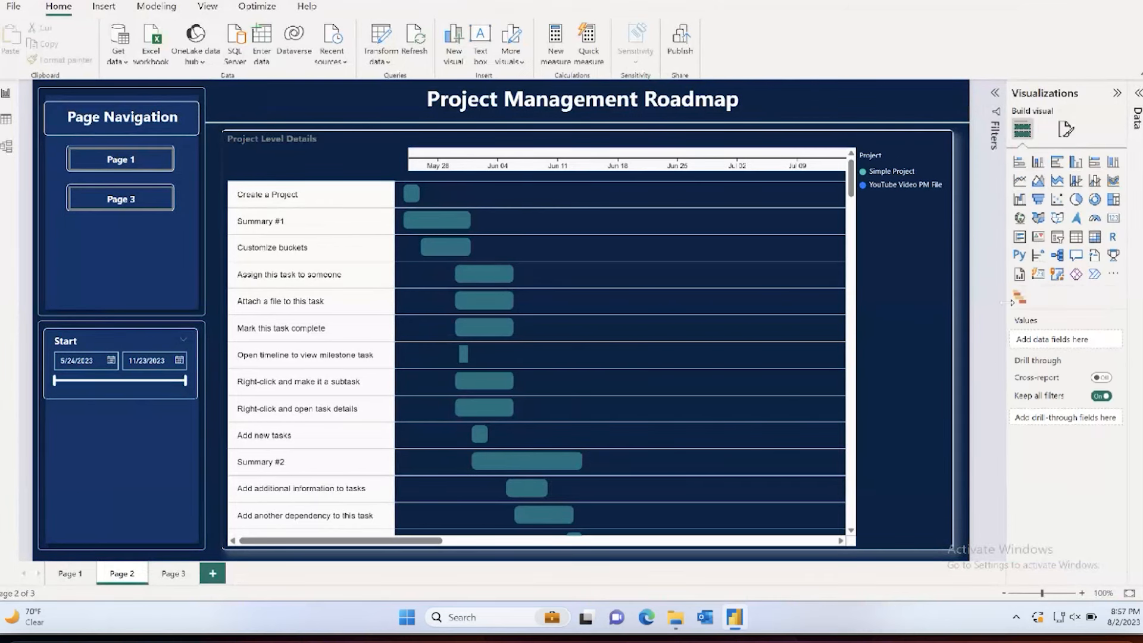
{"action": "left_click", "coordinate": [905, 301]}
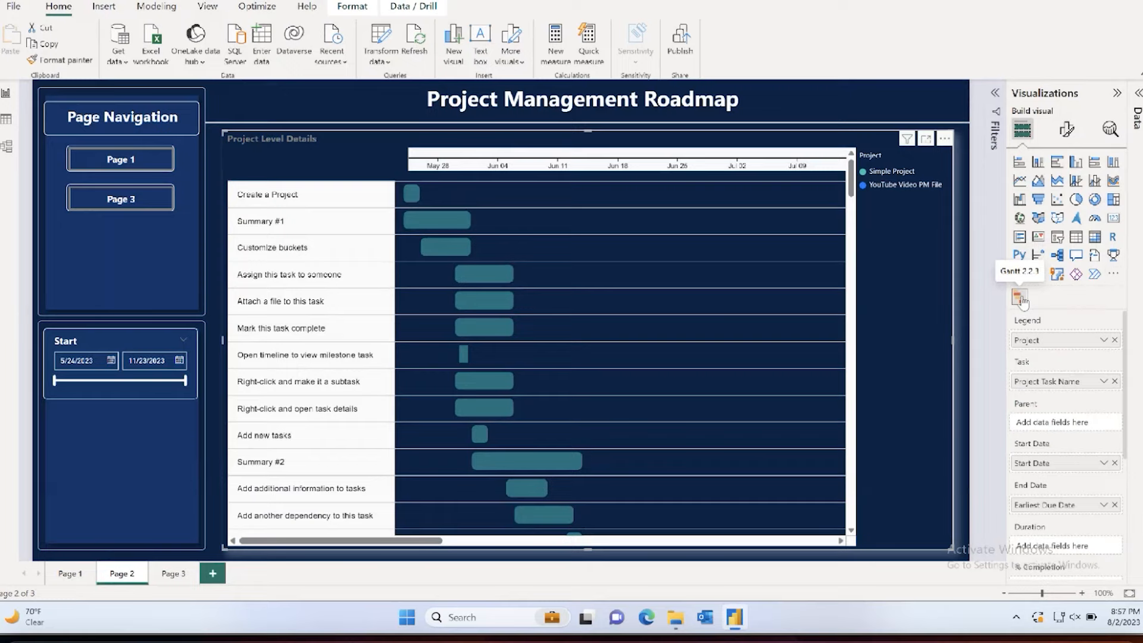
{"action": "left_click", "coordinate": [1112, 273]}
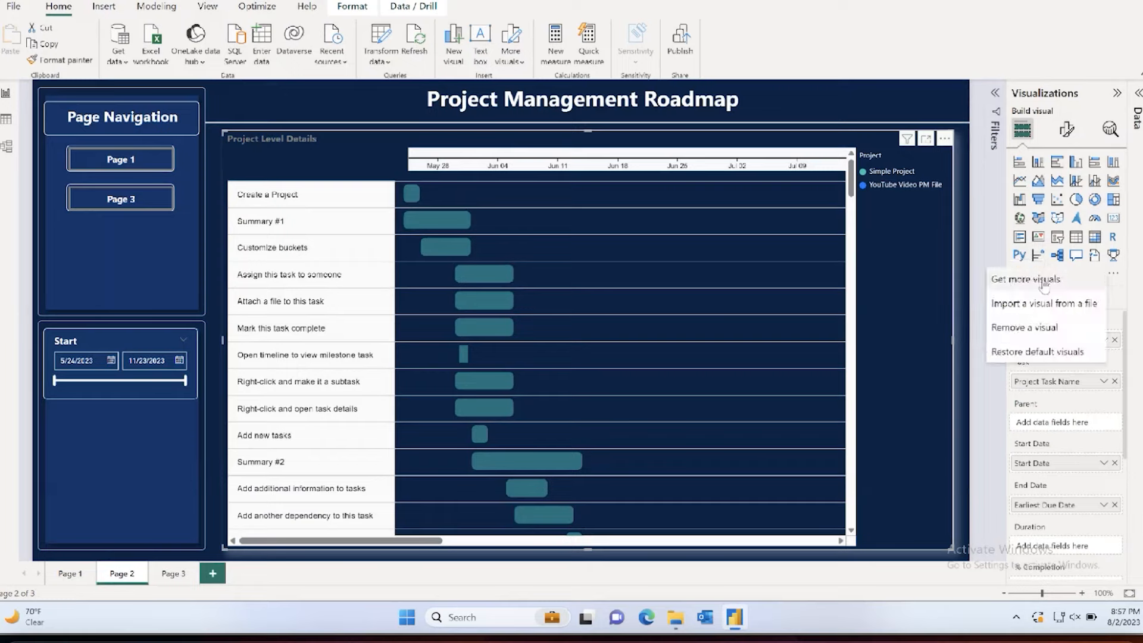
{"action": "left_click", "coordinate": [991, 258]}
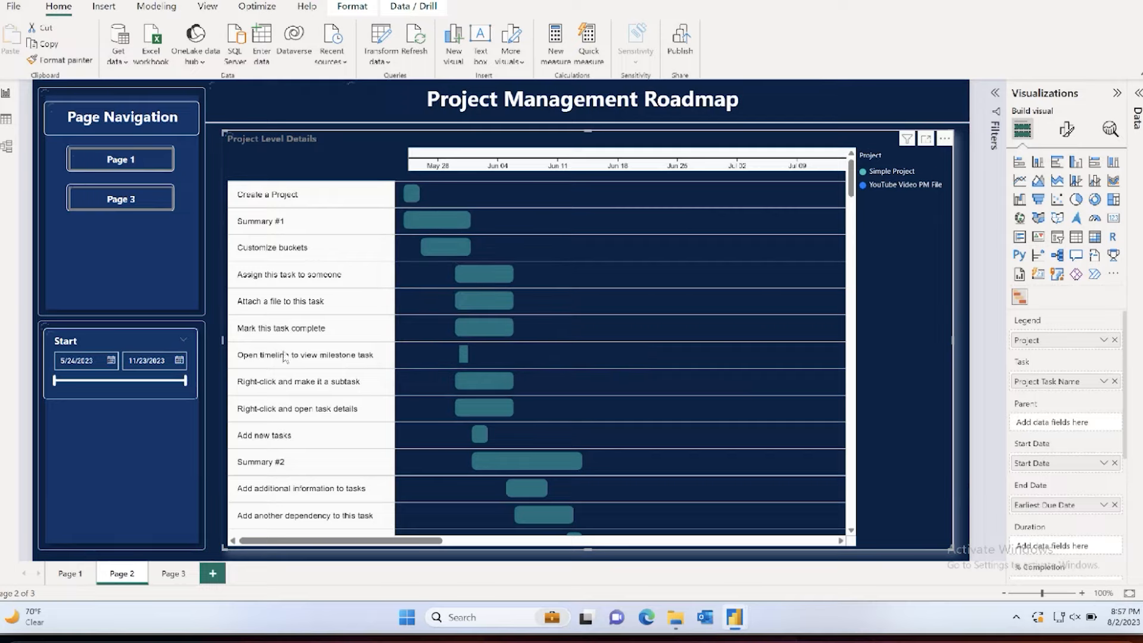
Step: Set the end of the Start date slicer to 7/25/2023 and review the Gantt chart's field assignments
{"action": "left_click", "coordinate": [125, 388]}
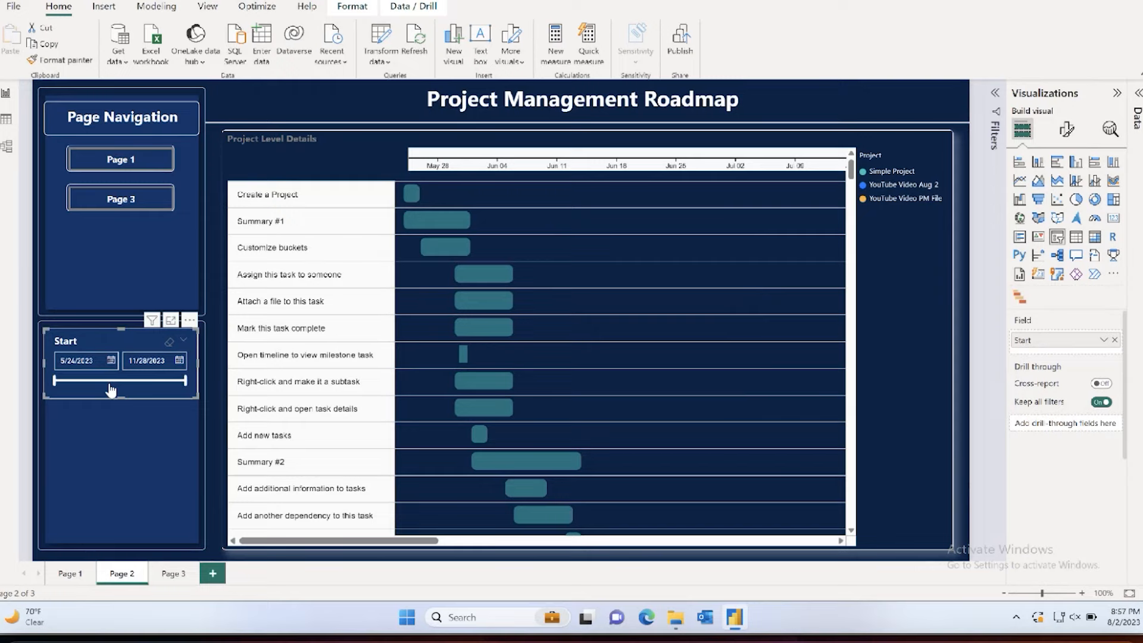
{"action": "left_click_drag", "start_coordinate": [185, 380], "coordinate": [99, 390]}
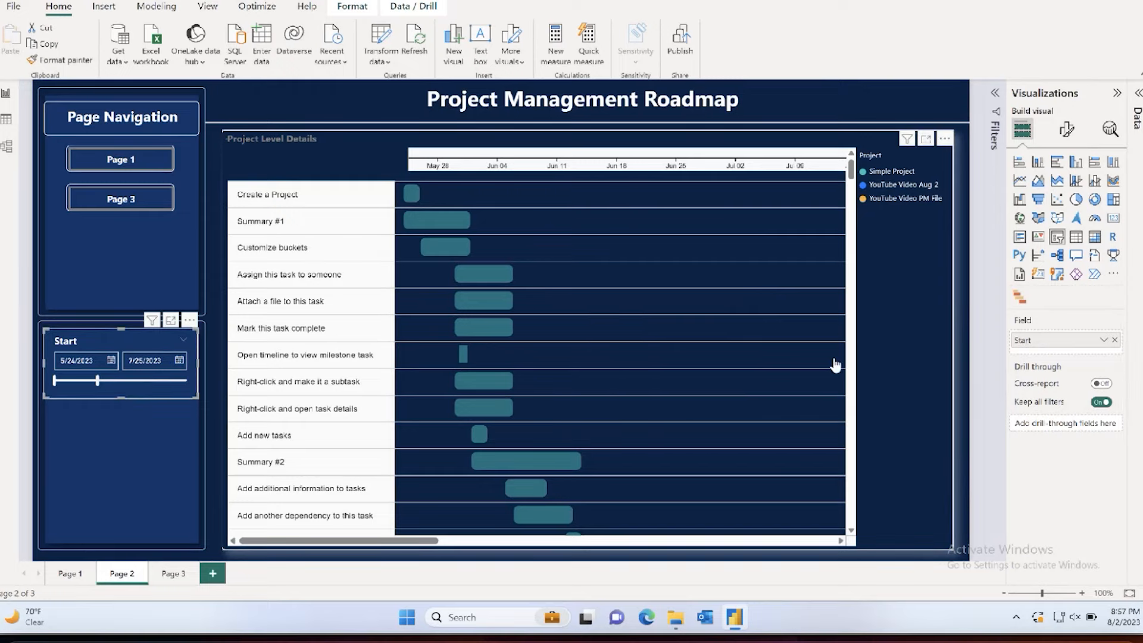
{"action": "left_click", "coordinate": [887, 321]}
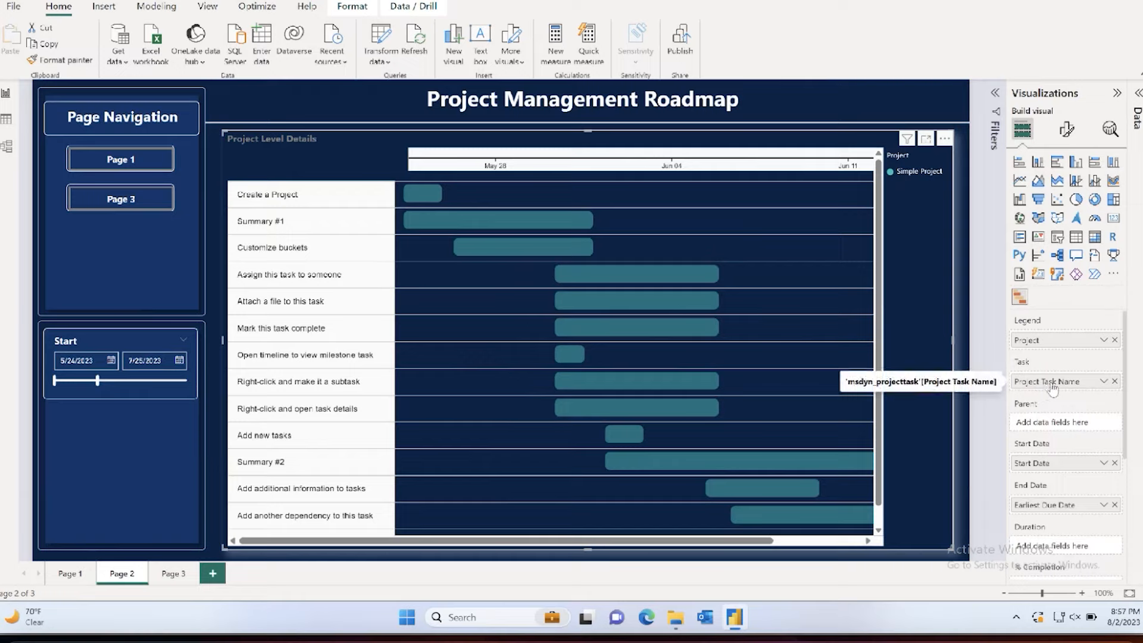
{"action": "scroll", "coordinate": [1044, 482], "scroll_direction": "down", "scroll_amount": 2}
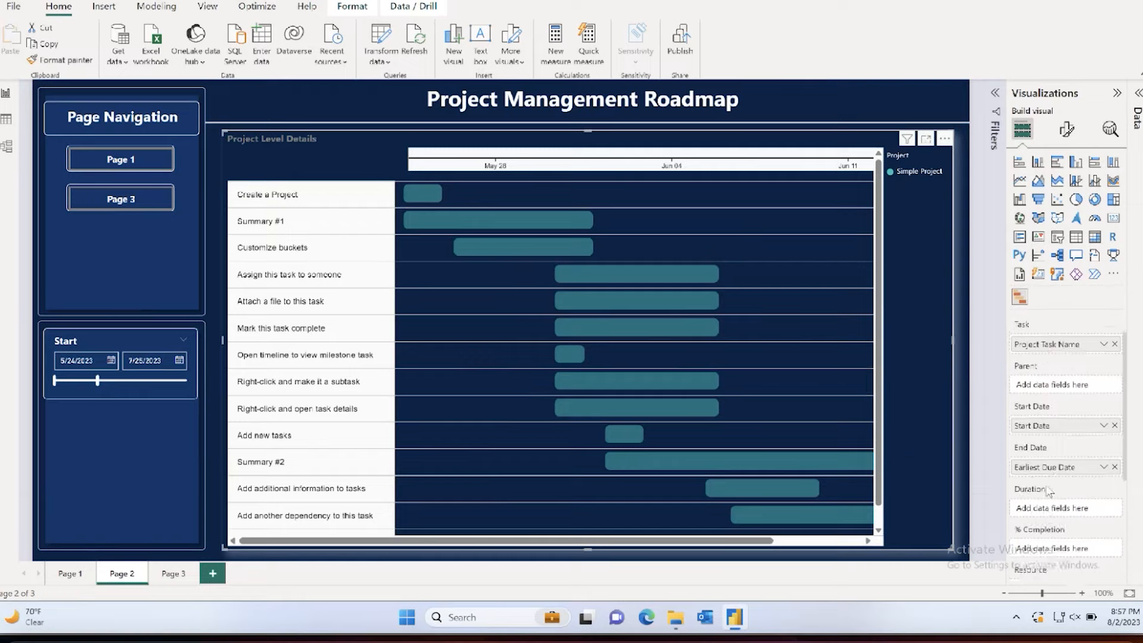
Step: Set the Start date slicer to 9/30/2023 through 10/15/2023 and review the Gantt chart's task bars and the Conduct Inspections and Audits details
{"action": "scroll", "coordinate": [1047, 491], "scroll_direction": "down", "scroll_amount": 2}
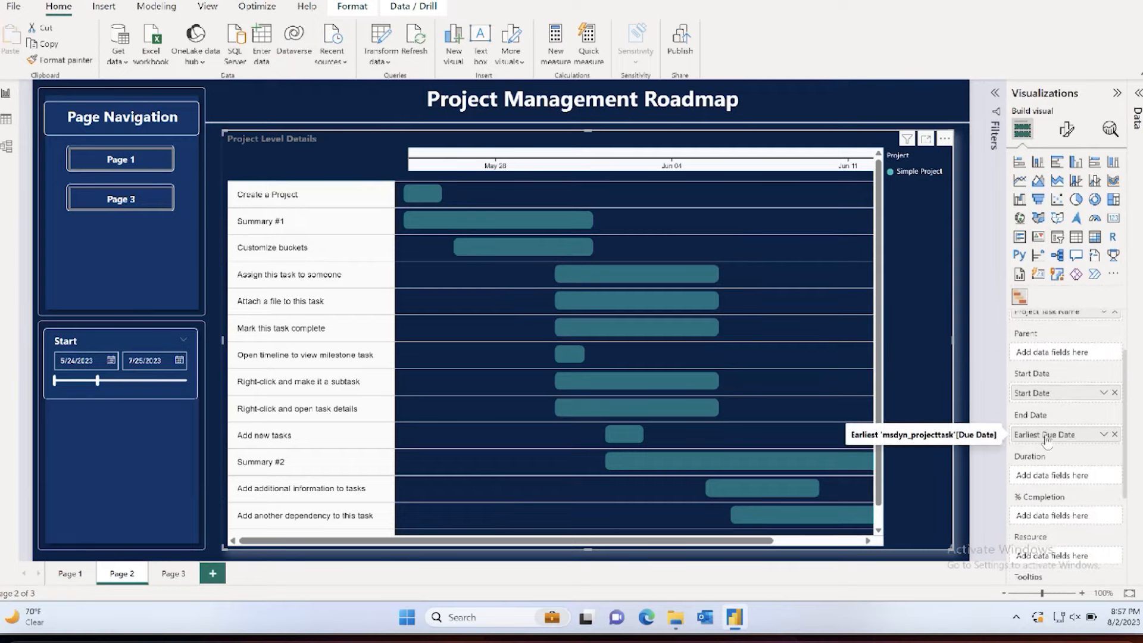
{"action": "scroll", "coordinate": [807, 413], "scroll_direction": "right", "scroll_amount": 3}
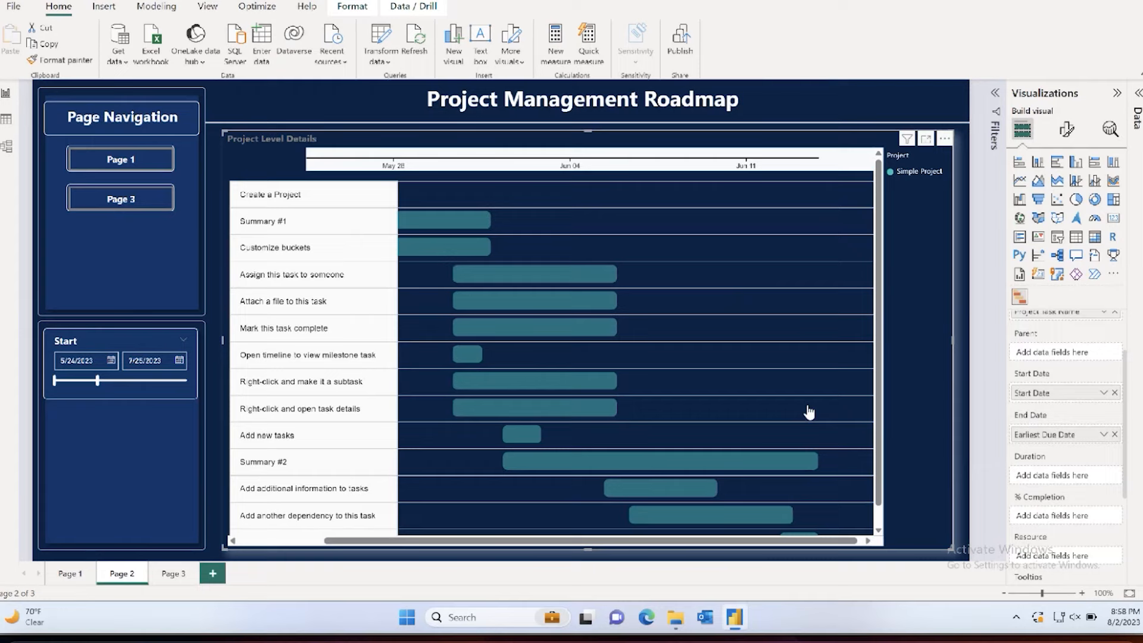
{"action": "scroll", "coordinate": [808, 412], "scroll_direction": "down", "scroll_amount": 1}
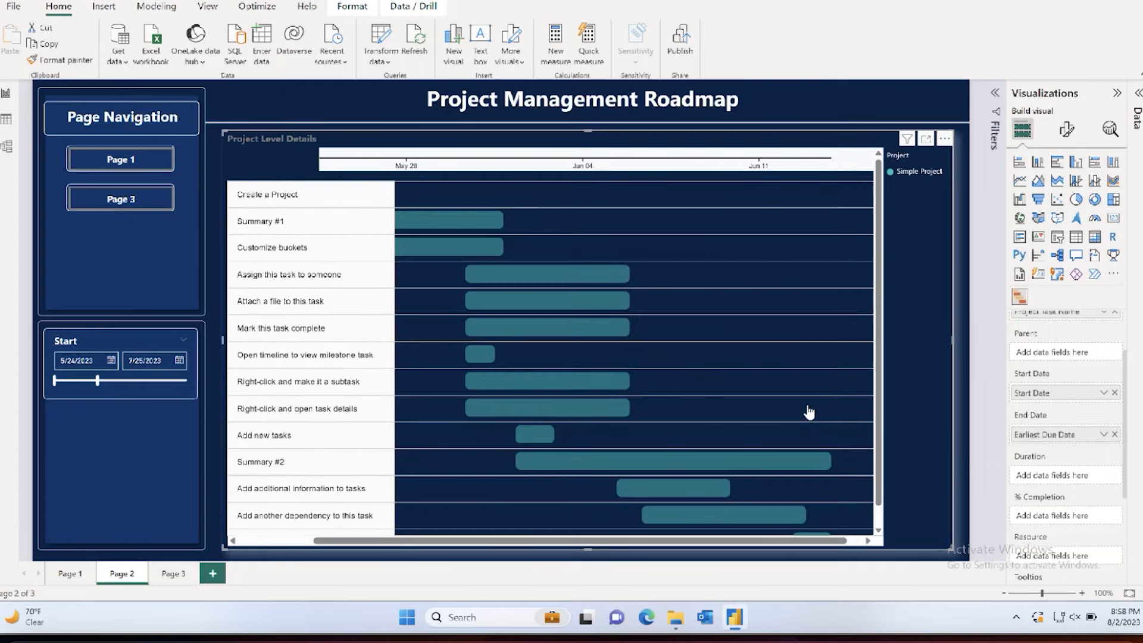
{"action": "scroll", "coordinate": [808, 413], "scroll_direction": "up", "scroll_amount": 1}
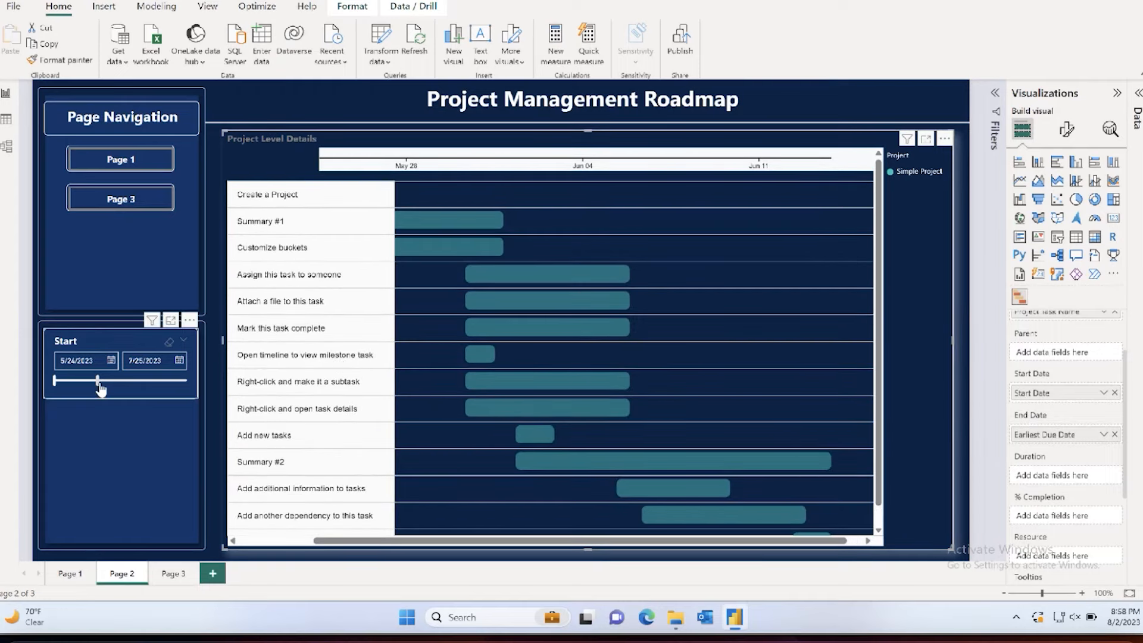
{"action": "left_click_drag", "start_coordinate": [97, 381], "coordinate": [187, 381]}
{"action": "left_click_drag", "start_coordinate": [55, 381], "coordinate": [155, 381]}
{"action": "scroll", "coordinate": [489, 312], "scroll_direction": "down", "scroll_amount": 5}
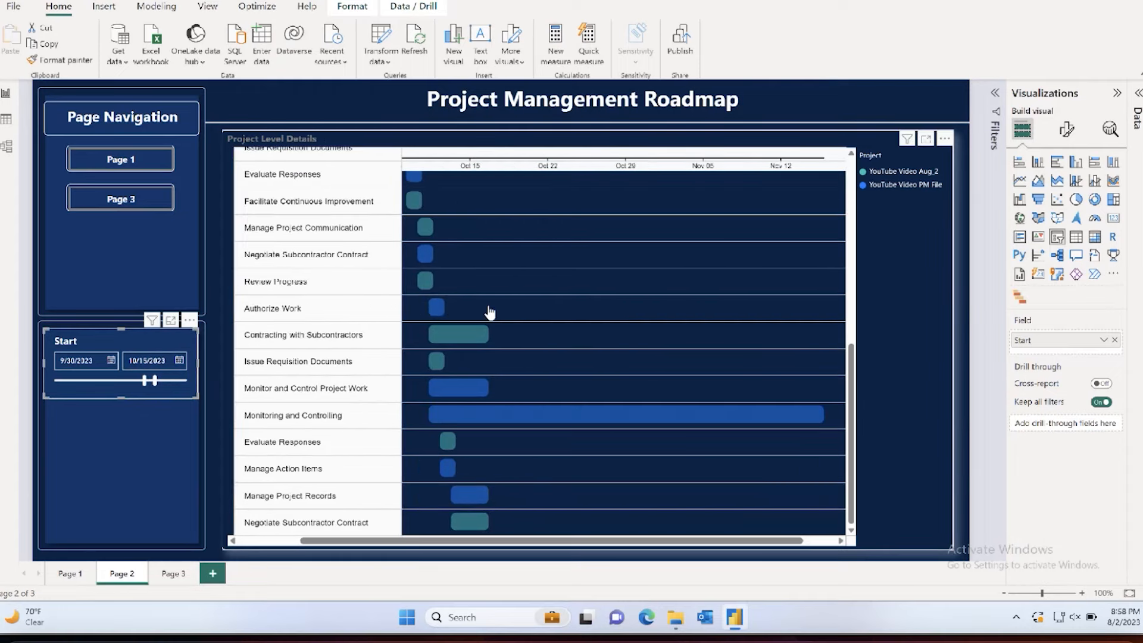
{"action": "scroll", "coordinate": [489, 312], "scroll_direction": "up", "scroll_amount": 10}
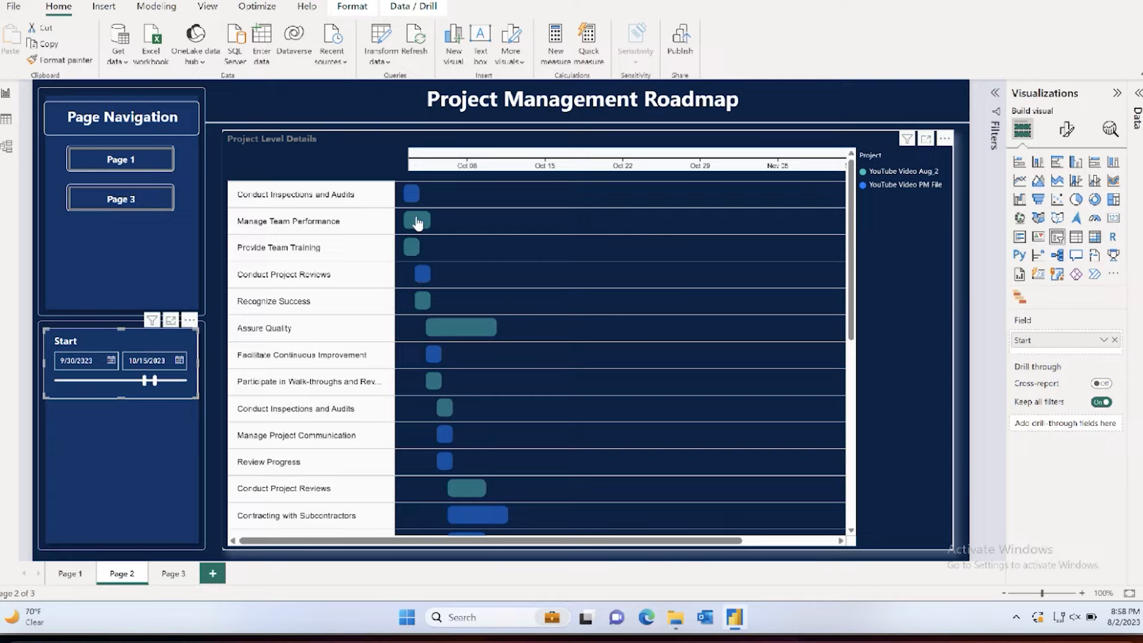
{"action": "mouse_move", "coordinate": [412, 202]}
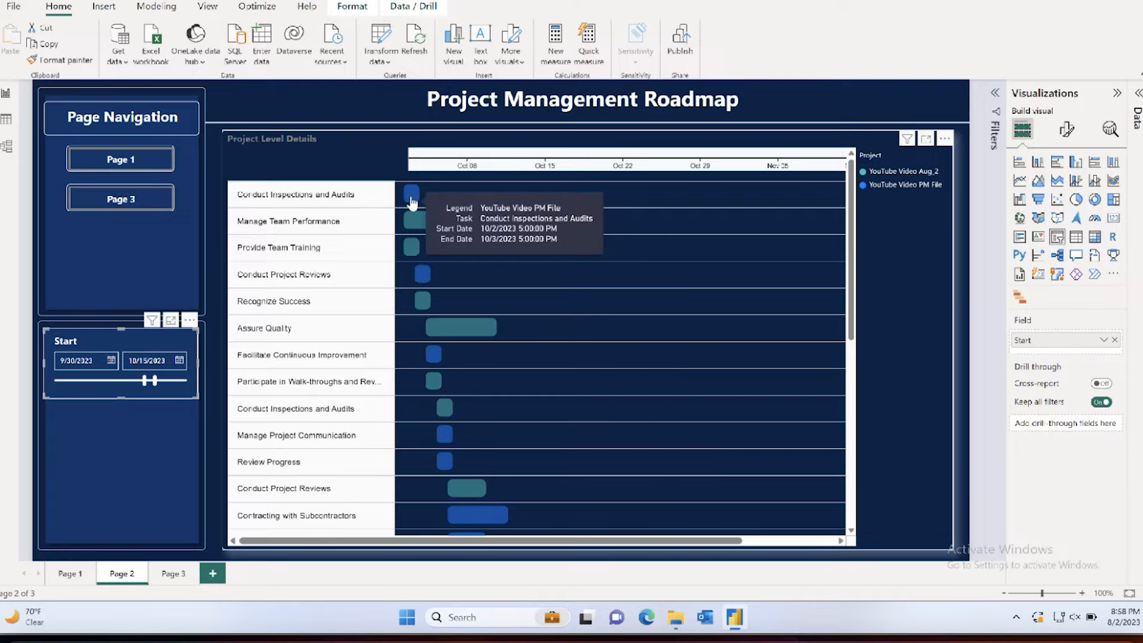
Step: Show Page 3 of the report with the list of data fields expanded
{"action": "left_click", "coordinate": [173, 574]}
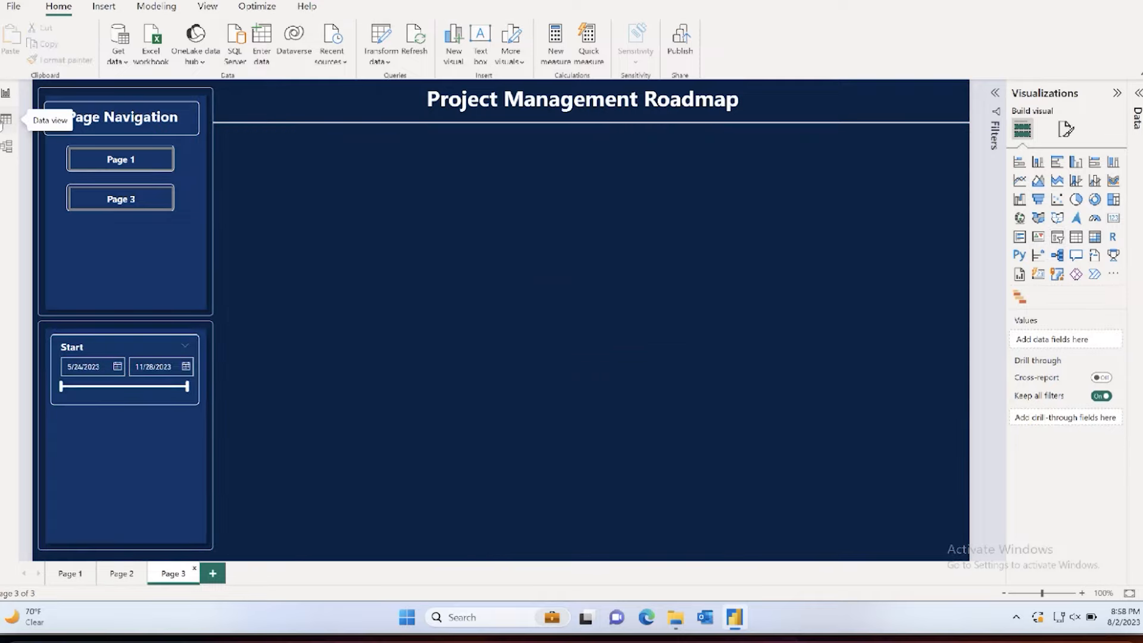
{"action": "left_click", "coordinate": [1138, 92]}
{"action": "left_click", "coordinate": [533, 180]}
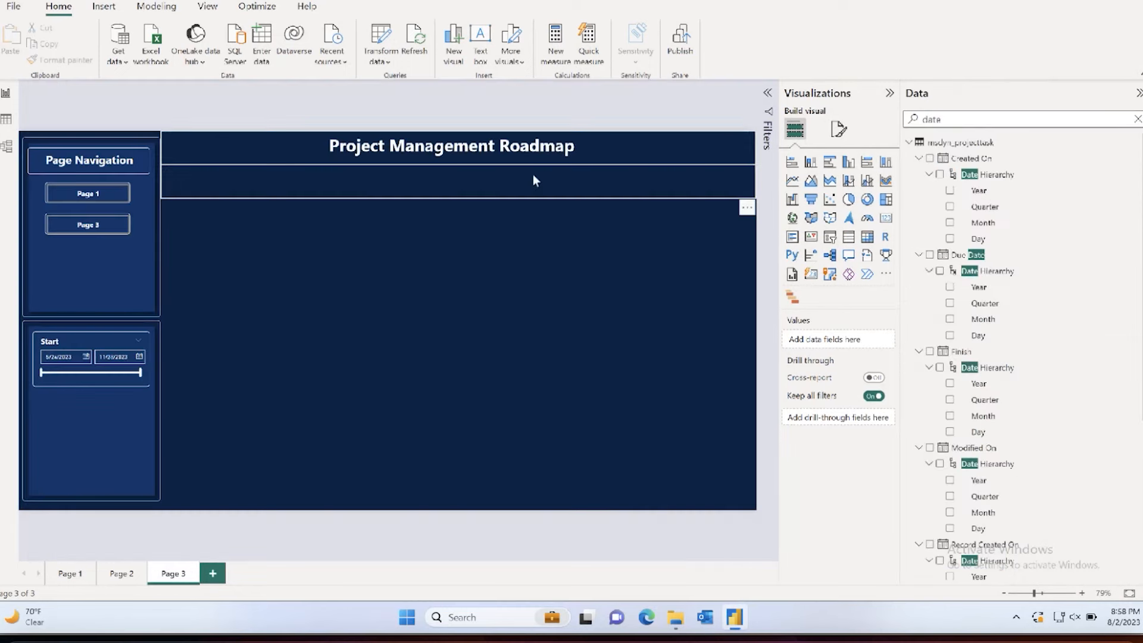
Step: Examine the shapes that make up Page 3: the title bar, title text box, page navigation panel and slicer panel
{"action": "left_click", "coordinate": [370, 262]}
{"action": "left_click", "coordinate": [337, 186]}
{"action": "left_click", "coordinate": [348, 232]}
{"action": "left_click", "coordinate": [309, 176]}
{"action": "left_click", "coordinate": [448, 166]}
{"action": "left_click", "coordinate": [376, 186]}
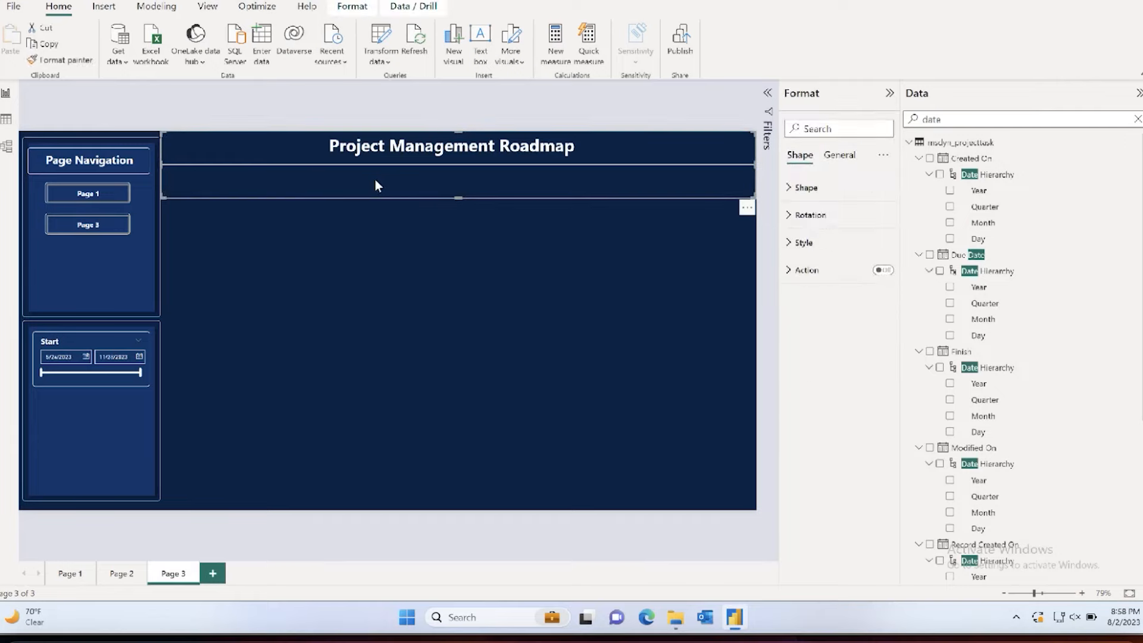
{"action": "left_click", "coordinate": [357, 223]}
{"action": "left_click", "coordinate": [405, 146]}
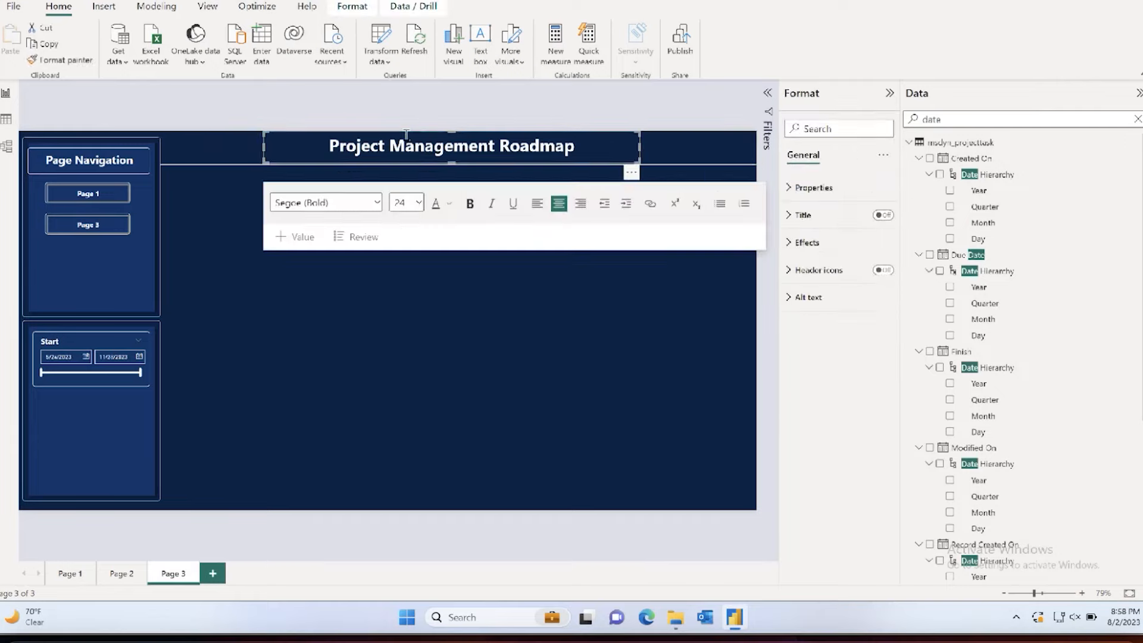
{"action": "left_click", "coordinate": [112, 242]}
{"action": "left_click", "coordinate": [191, 208]}
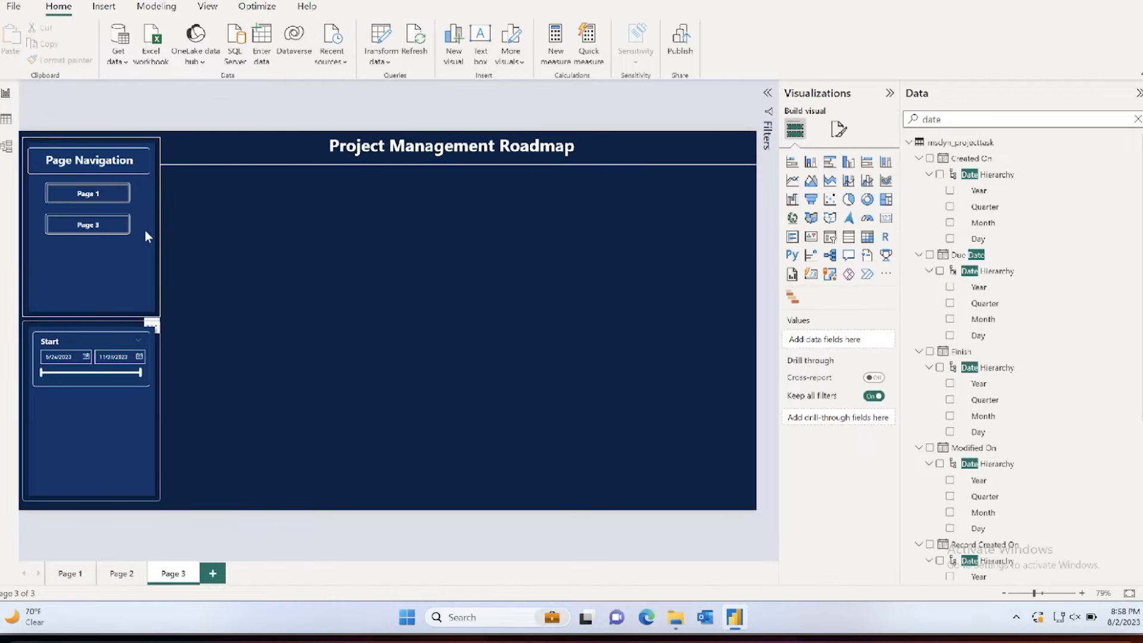
{"action": "left_click", "coordinate": [134, 233]}
{"action": "left_click", "coordinate": [133, 395]}
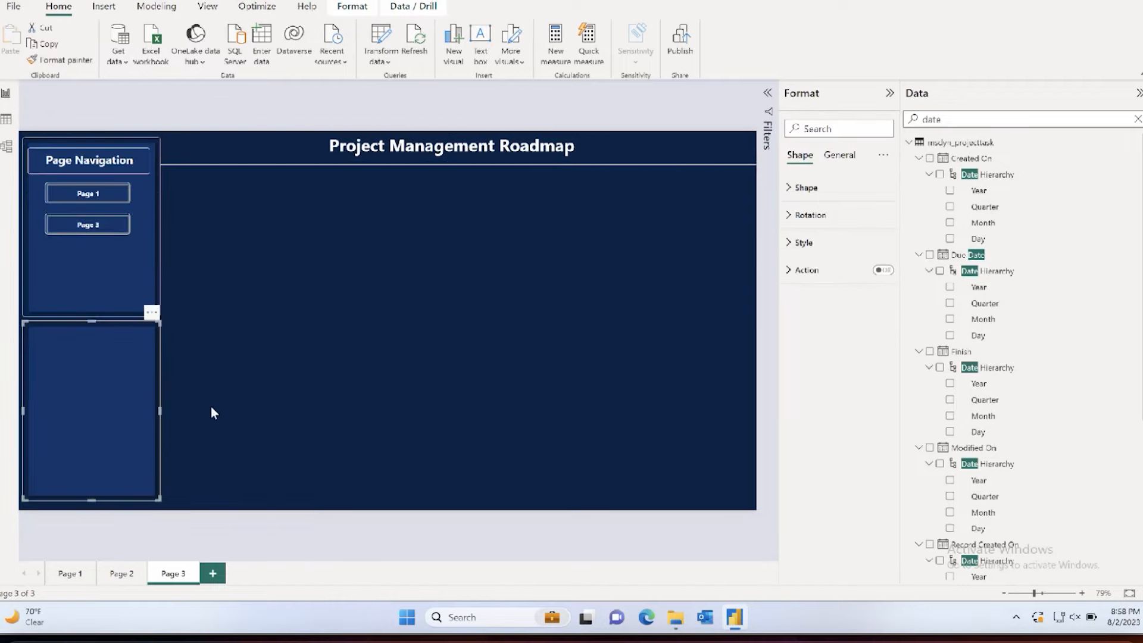
{"action": "left_click", "coordinate": [210, 405]}
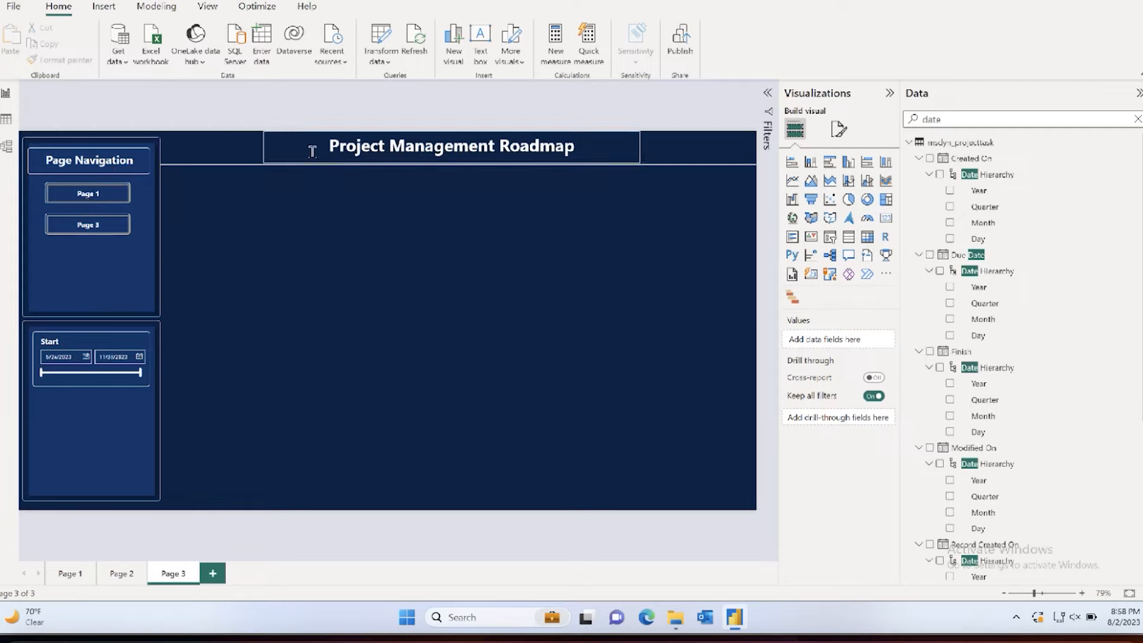
Step: Copy the title bar shape from Page 3 to Page 1 and fit it beside the page navigation panel
{"action": "left_click", "coordinate": [274, 182]}
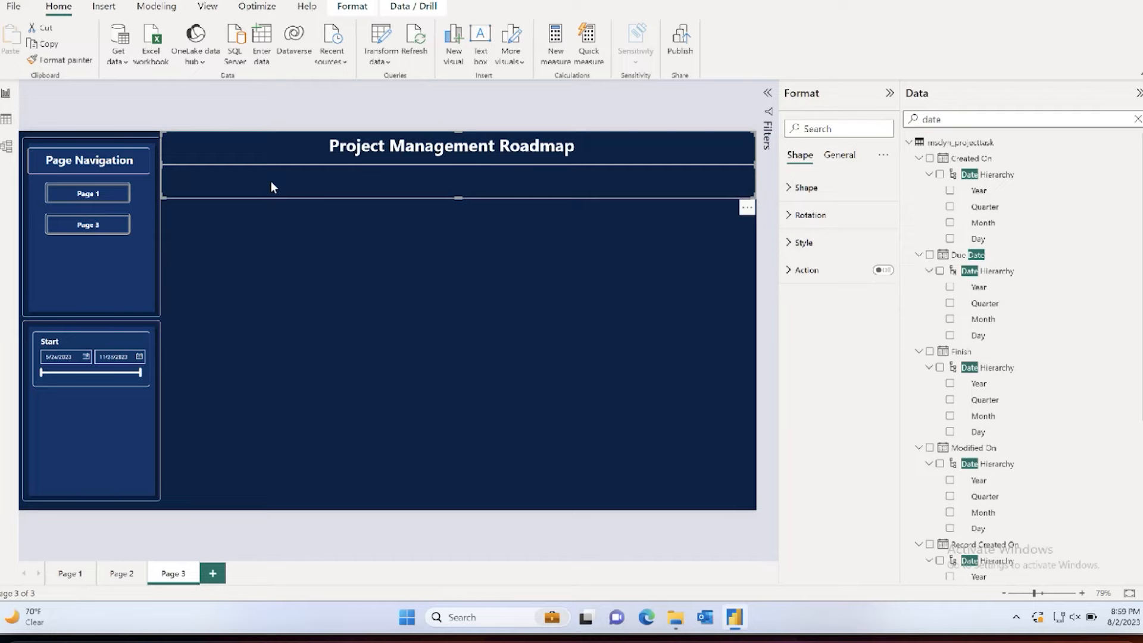
{"action": "left_click", "coordinate": [69, 573]}
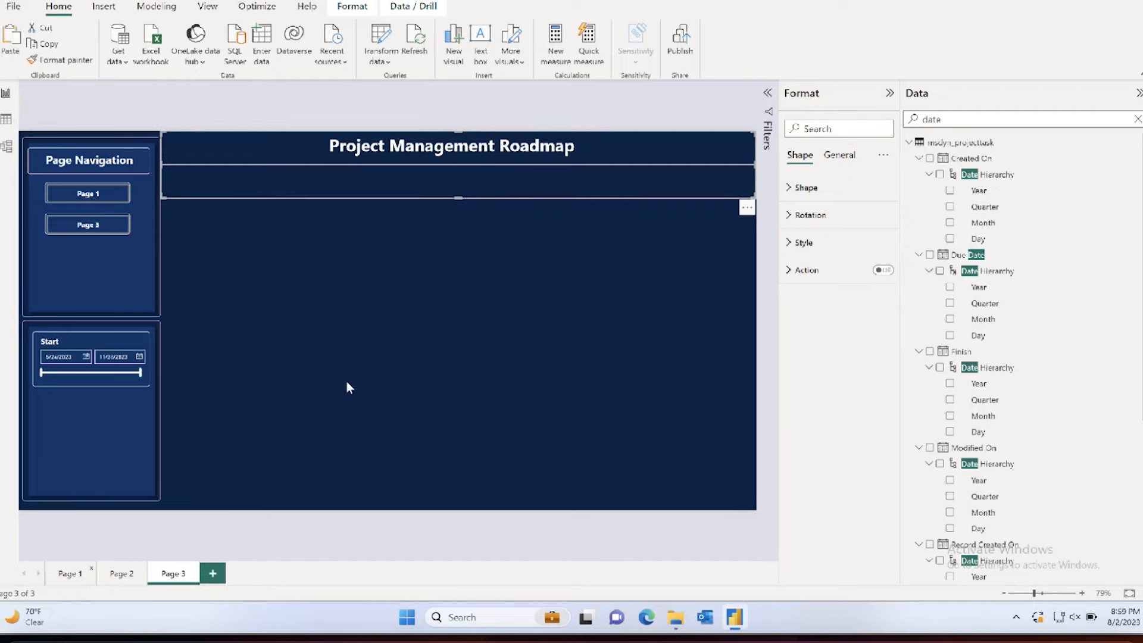
{"action": "left_click_drag", "start_coordinate": [106, 152], "coordinate": [137, 153]}
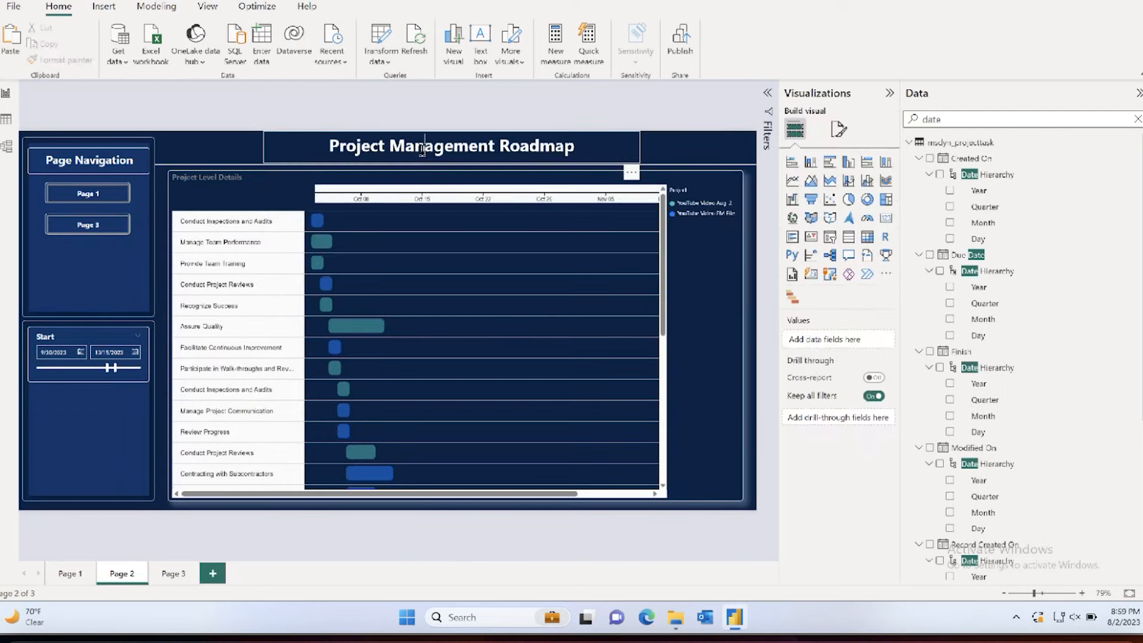
Step: Copy the Project Management Roadmap title text box from Page 2 to Page 1 and shift it left within the title bar
{"action": "left_click", "coordinate": [357, 144]}
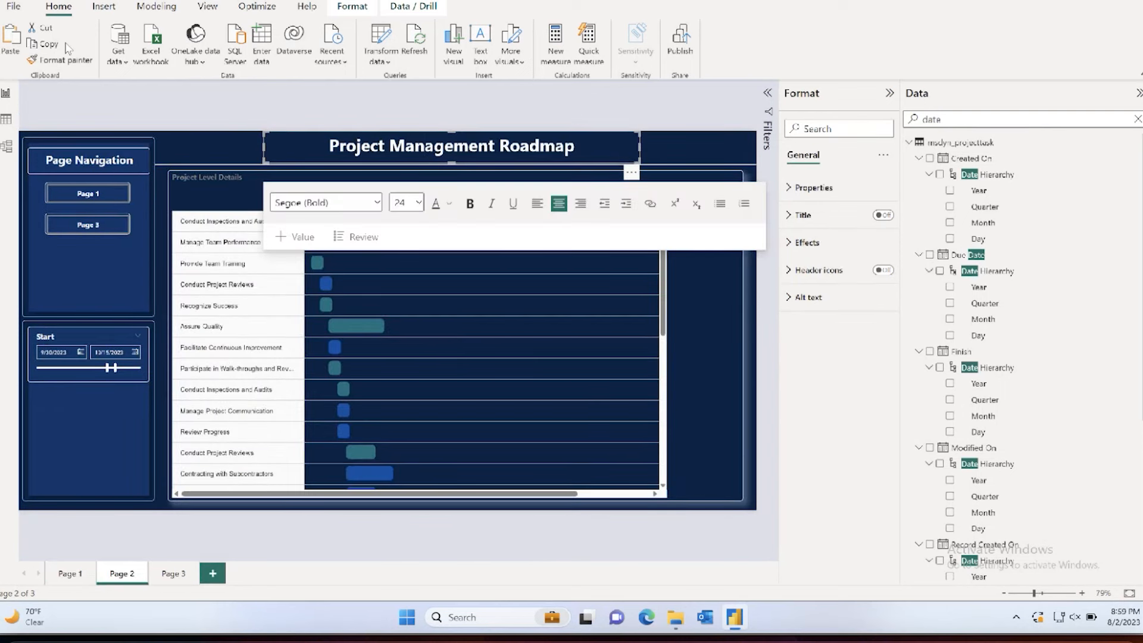
{"action": "left_click", "coordinate": [70, 573]}
{"action": "key", "text": "ctrl+v"}
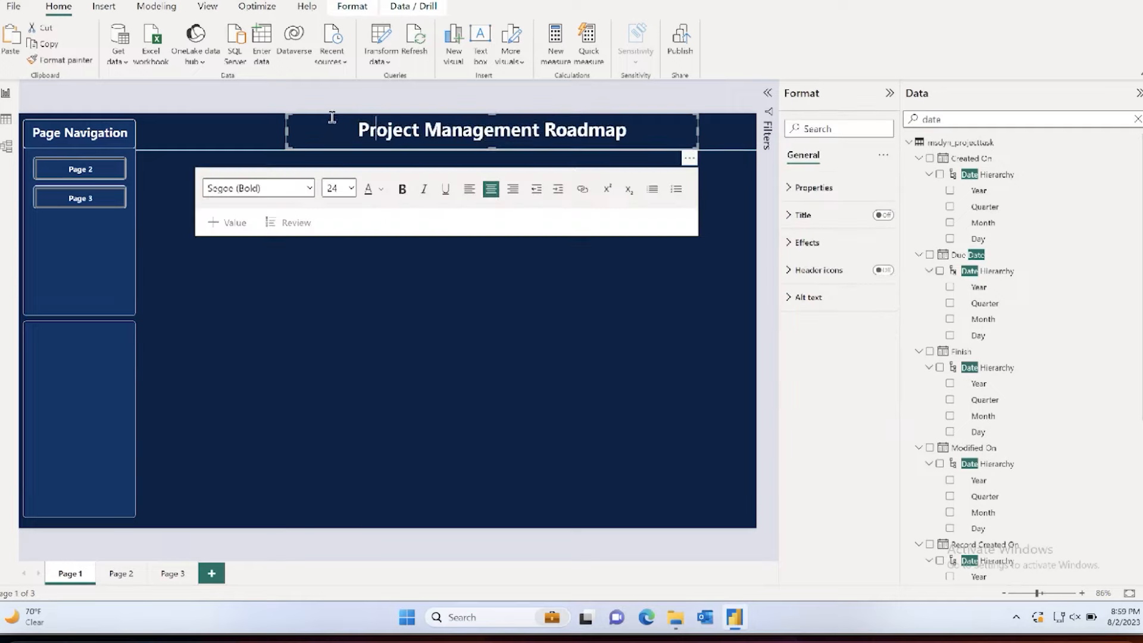
{"action": "left_click_drag", "start_coordinate": [326, 115], "coordinate": [266, 112]}
{"action": "left_click_drag", "start_coordinate": [266, 112], "coordinate": [266, 113]}
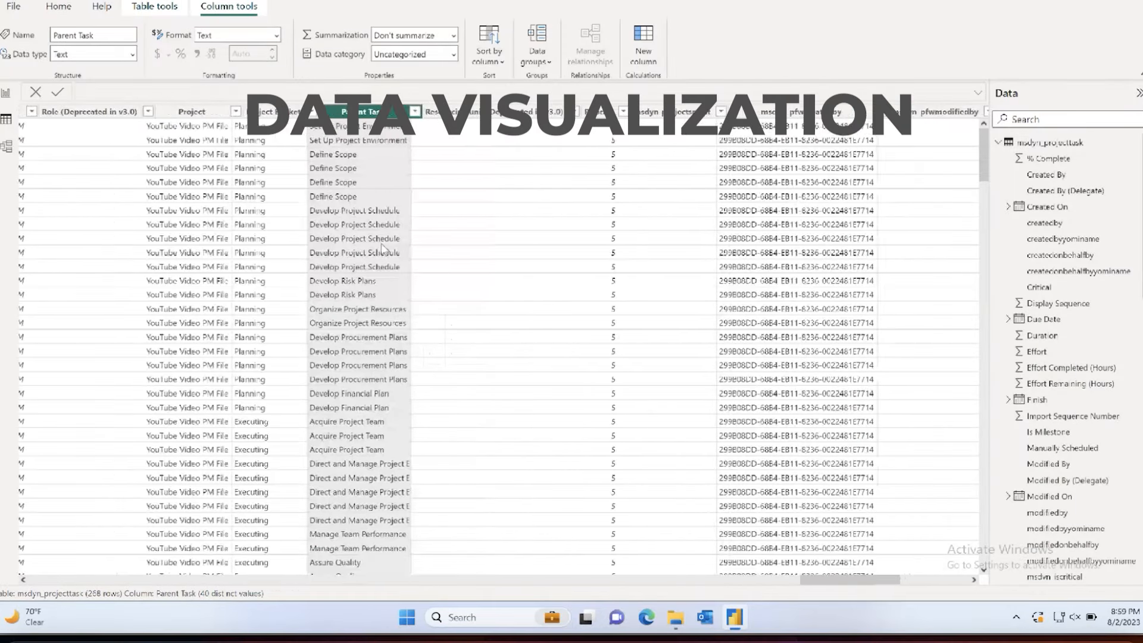
Step: Locate the Project column of msdyn_projecttask in table view and search the data fields for "project" in the report
{"action": "scroll", "coordinate": [381, 245], "scroll_direction": "right", "scroll_amount": 1}
{"action": "left_click", "coordinate": [149, 116]}
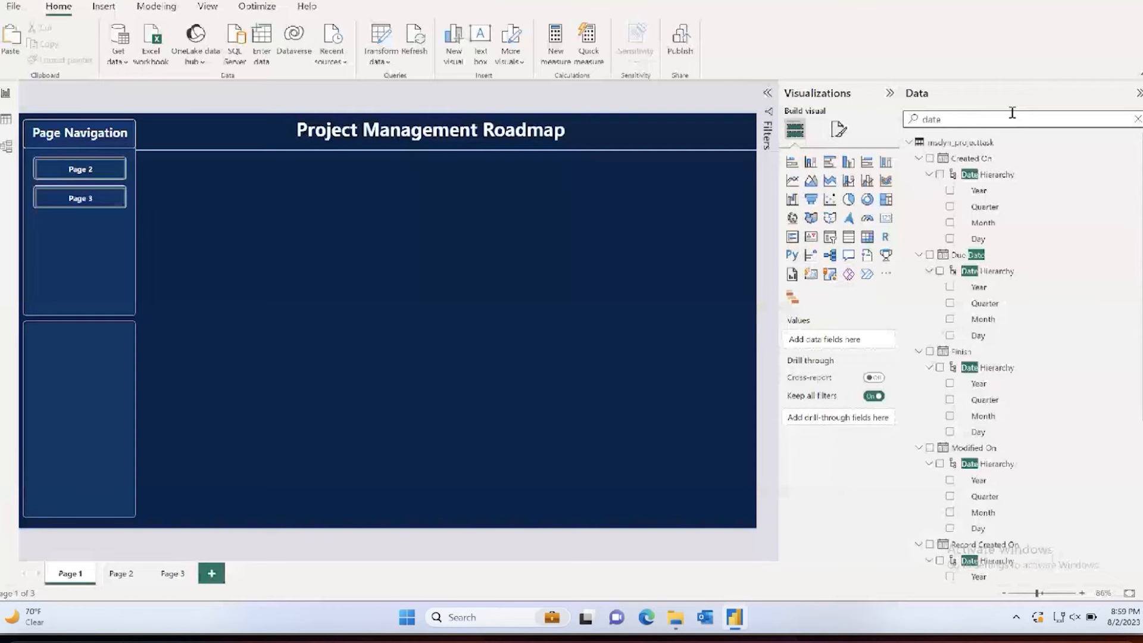
{"action": "double_click", "coordinate": [1005, 116]}
{"action": "type", "text": "projectnam"}
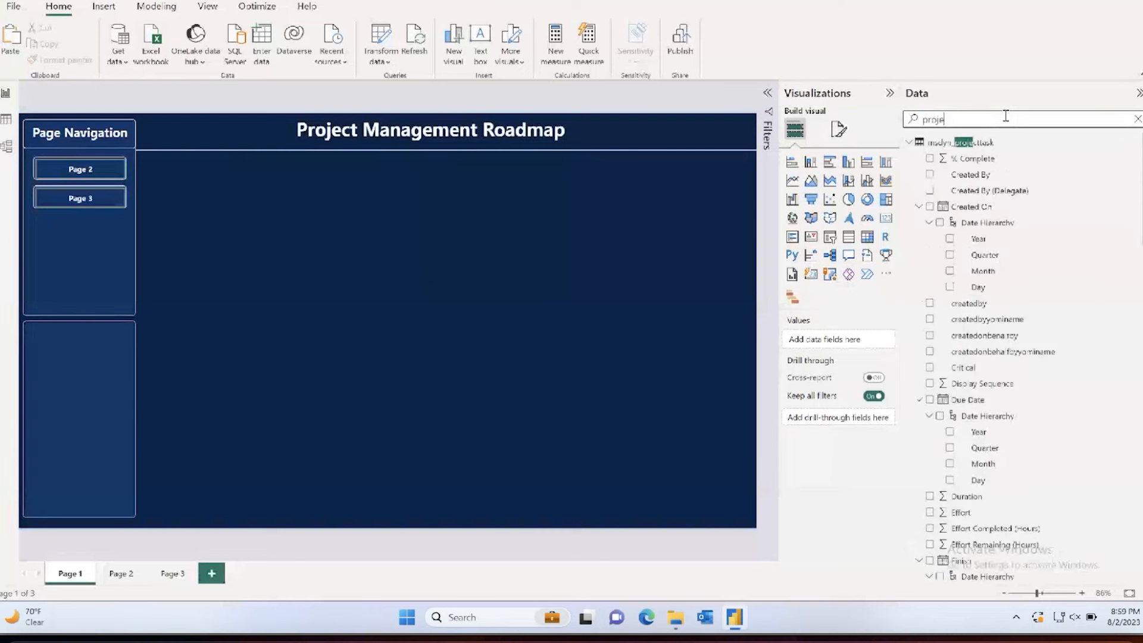
{"action": "key", "text": "BackSpace"}
{"action": "key", "text": "BackSpace"}
{"action": "key", "text": "BackSpace"}
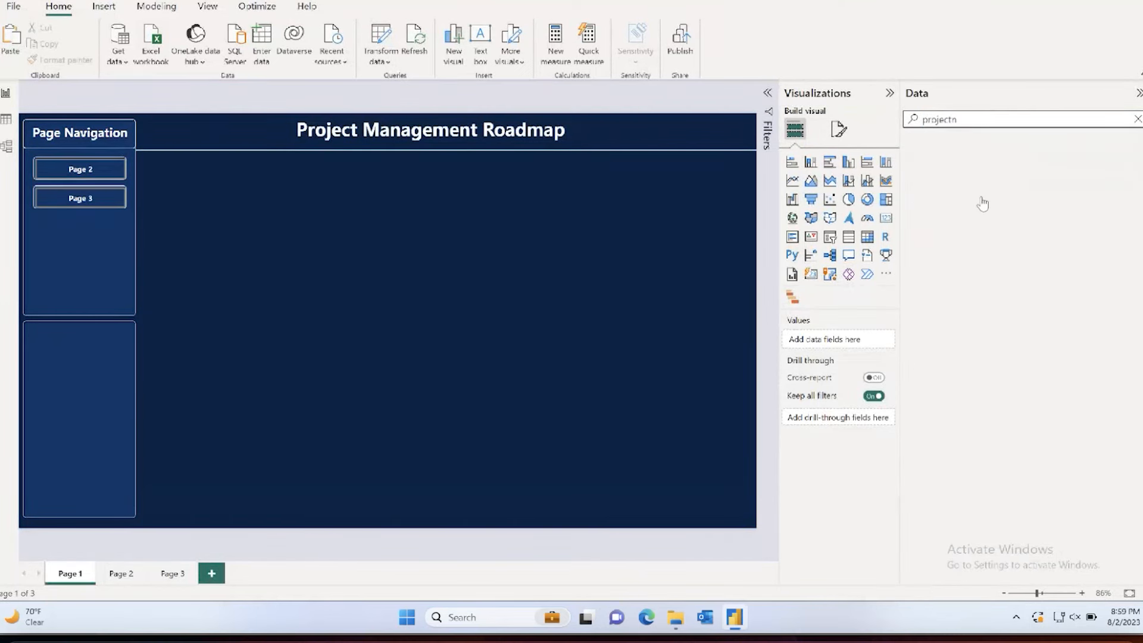
{"action": "scroll", "coordinate": [979, 310], "scroll_direction": "down", "scroll_amount": 10}
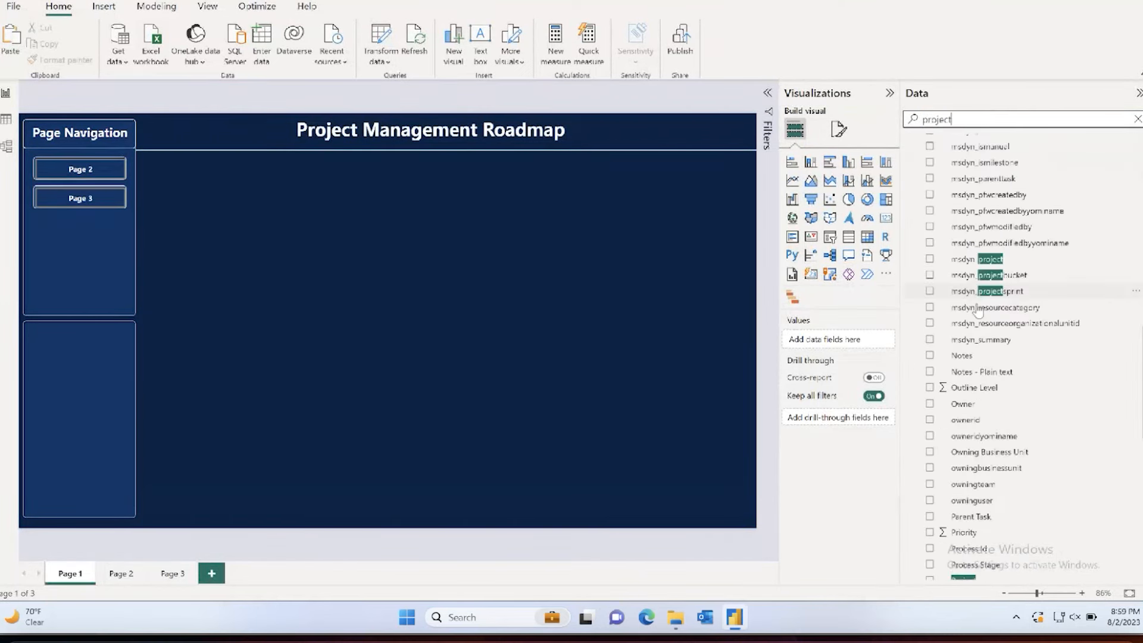
{"action": "left_click", "coordinate": [6, 119]}
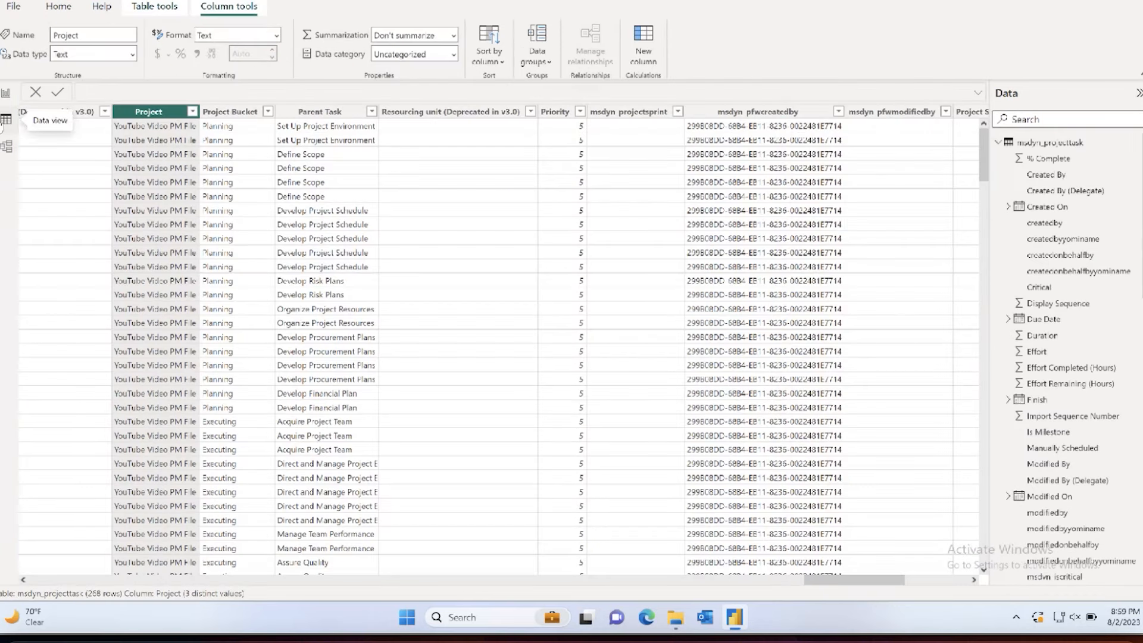
{"action": "left_click", "coordinate": [6, 93]}
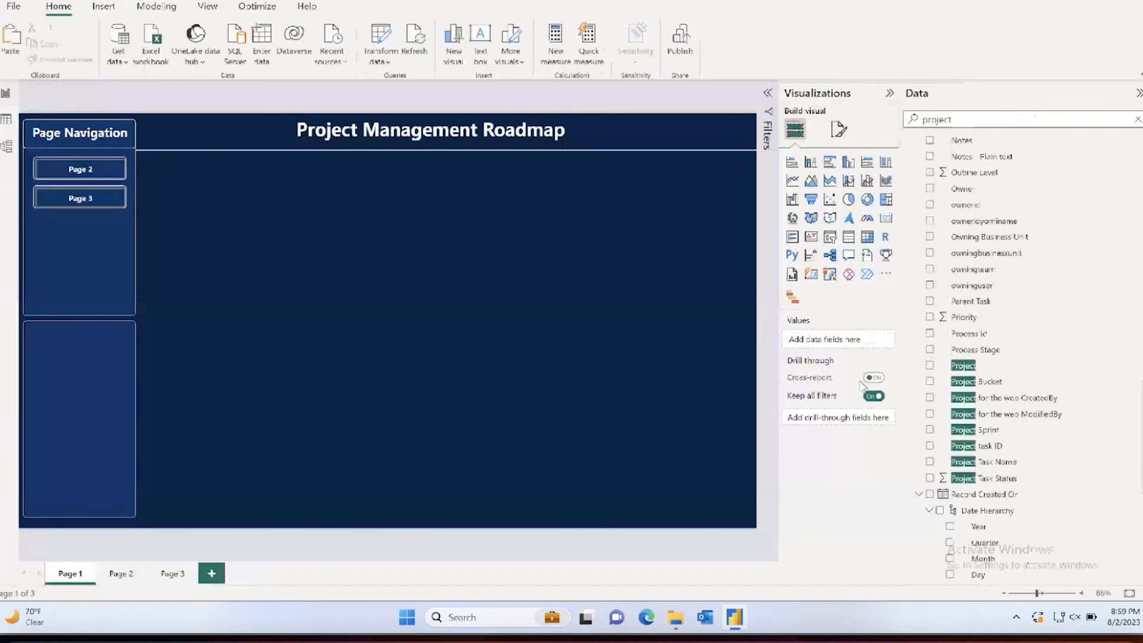
Step: Add a table of the Project field to Page 1, narrow it, and place it beside the navigation panel just below the title bar
{"action": "left_click_drag", "start_coordinate": [957, 365], "coordinate": [281, 223]}
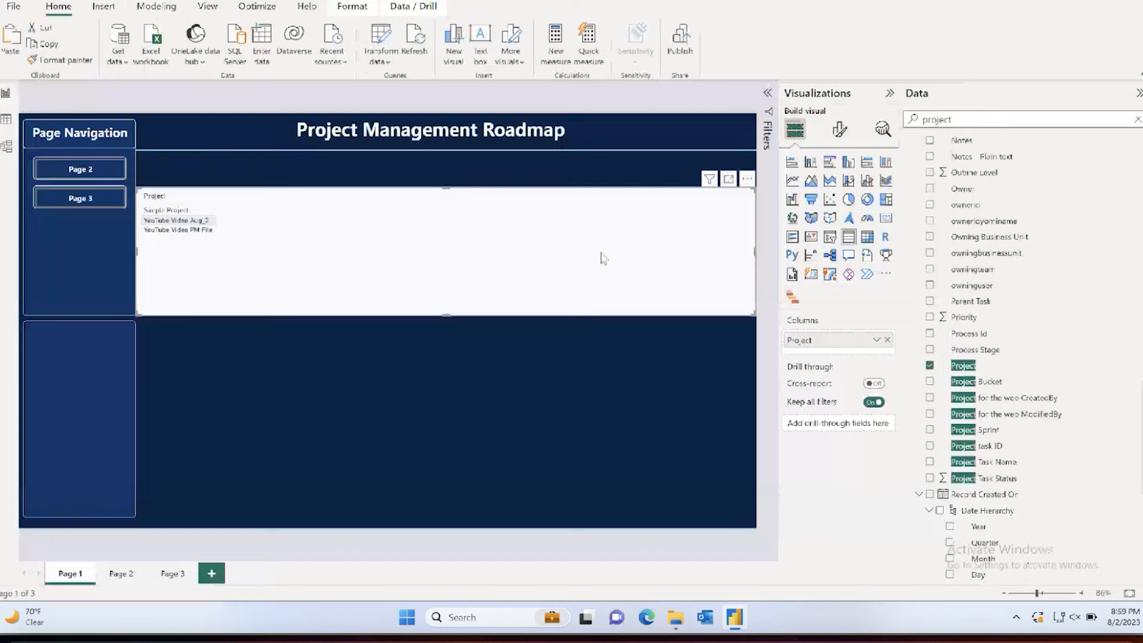
{"action": "left_click_drag", "start_coordinate": [753, 261], "coordinate": [335, 256]}
{"action": "left_click_drag", "start_coordinate": [241, 267], "coordinate": [255, 232]}
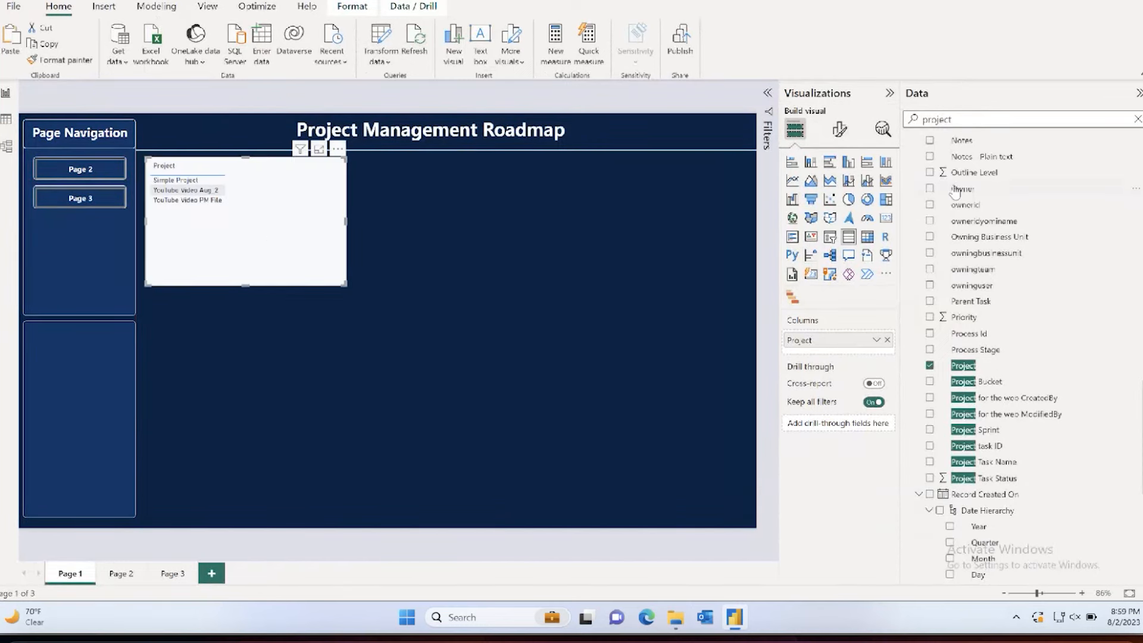
Step: Search the data fields for "compl" and add the % Complete field to the Project table
{"action": "double_click", "coordinate": [958, 118]}
{"action": "type", "text": "compl"}
{"action": "left_click", "coordinate": [970, 159]}
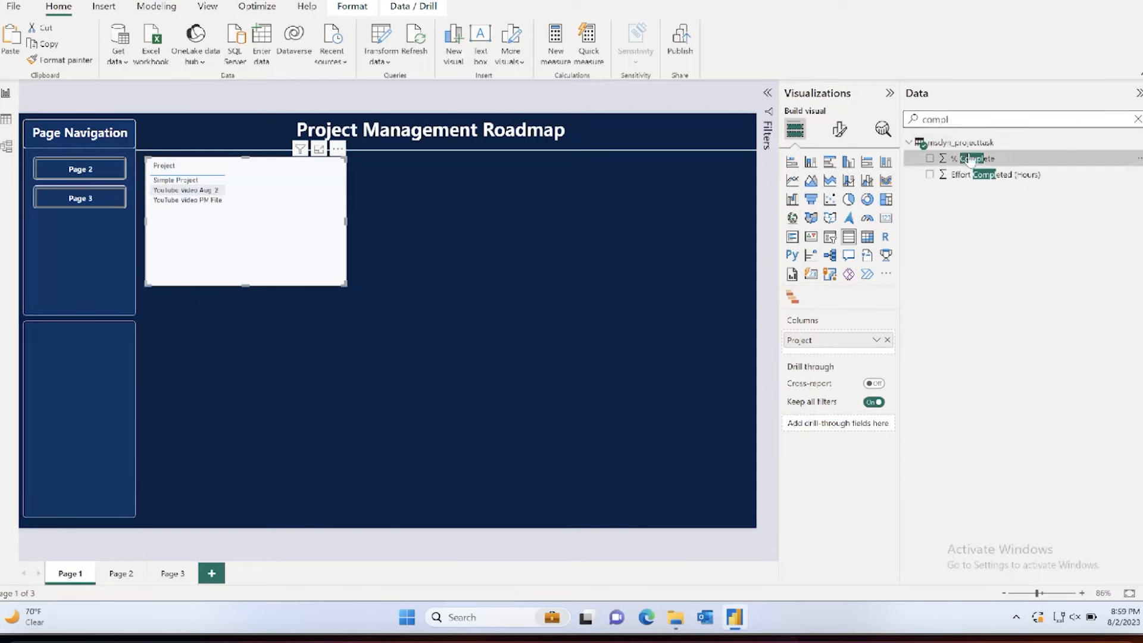
{"action": "left_click", "coordinate": [929, 158]}
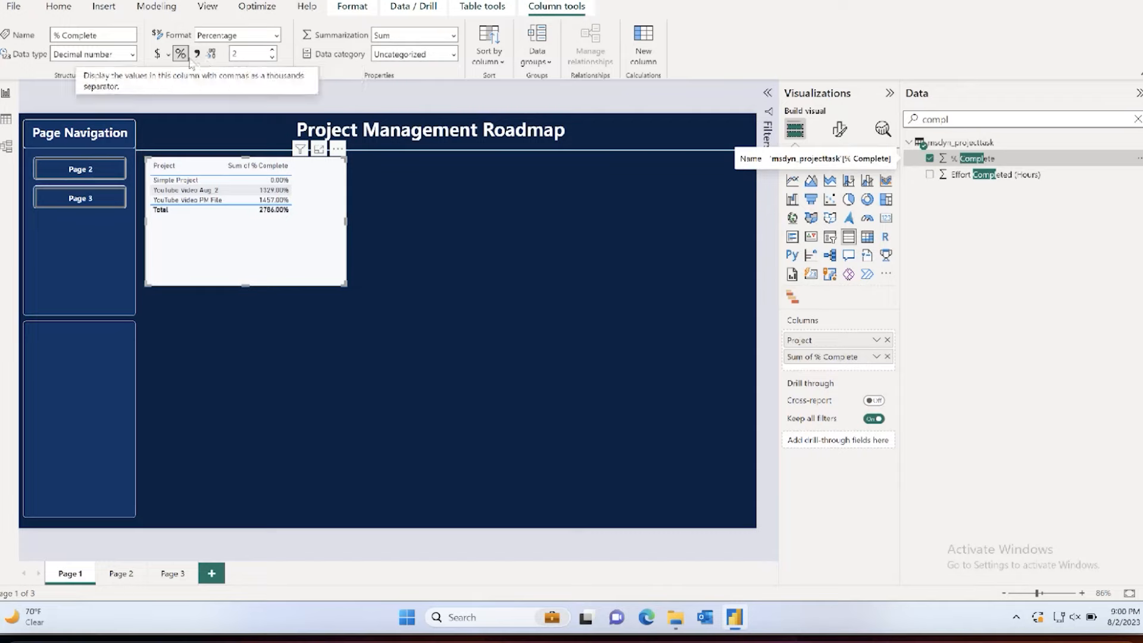
Step: Set the % Complete column's format to General and remove the field from the Project table
{"action": "left_click", "coordinate": [276, 36]}
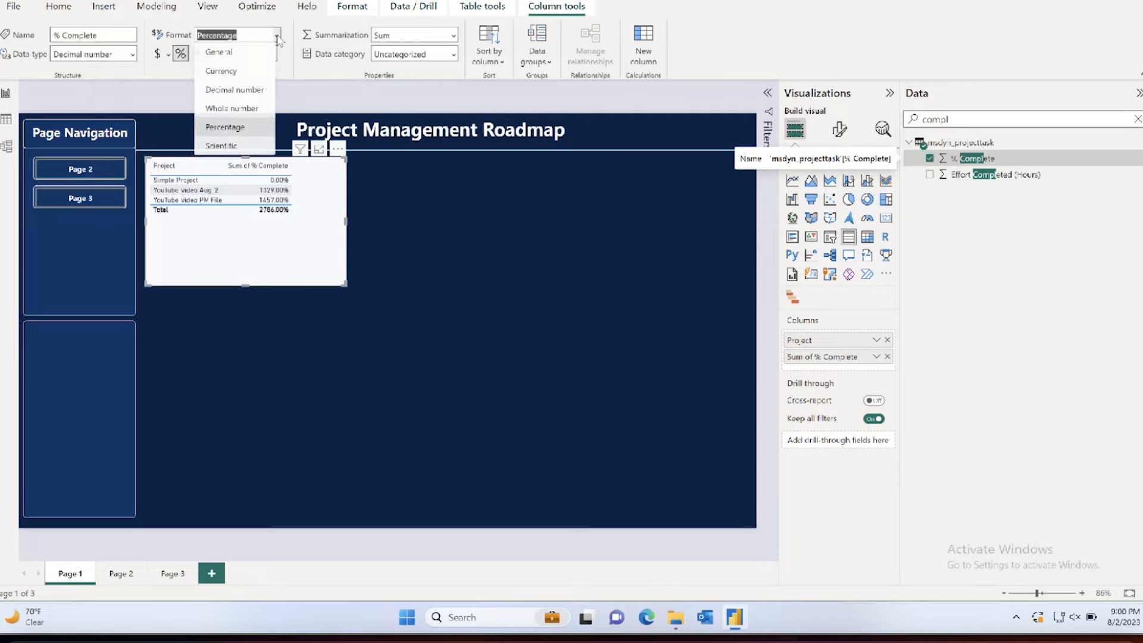
{"action": "left_click", "coordinate": [228, 54]}
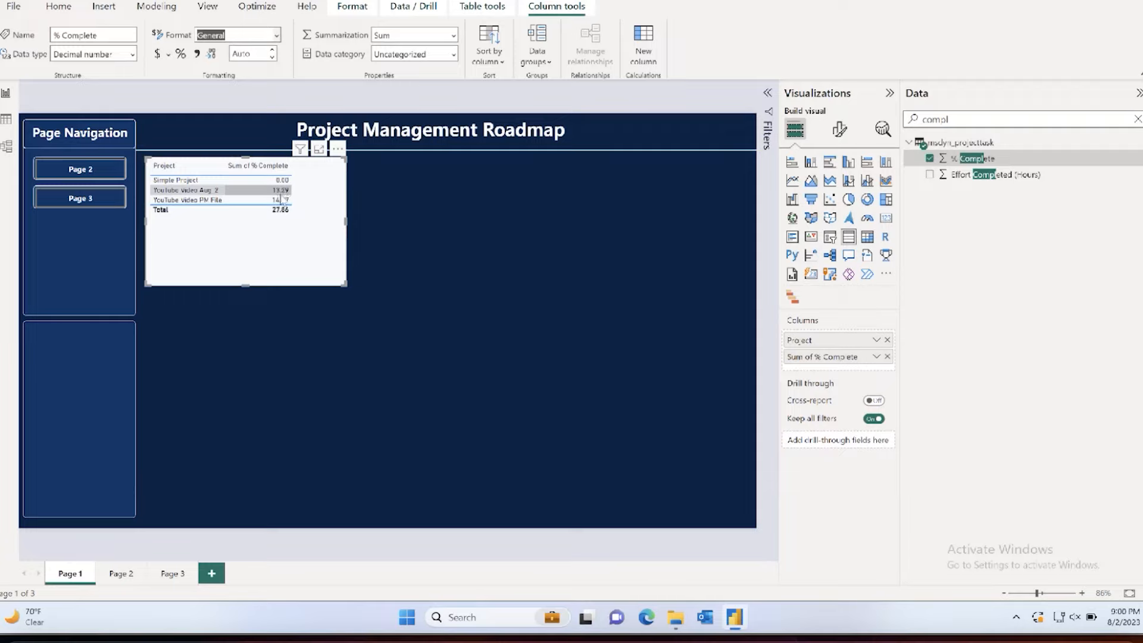
{"action": "left_click", "coordinate": [929, 159]}
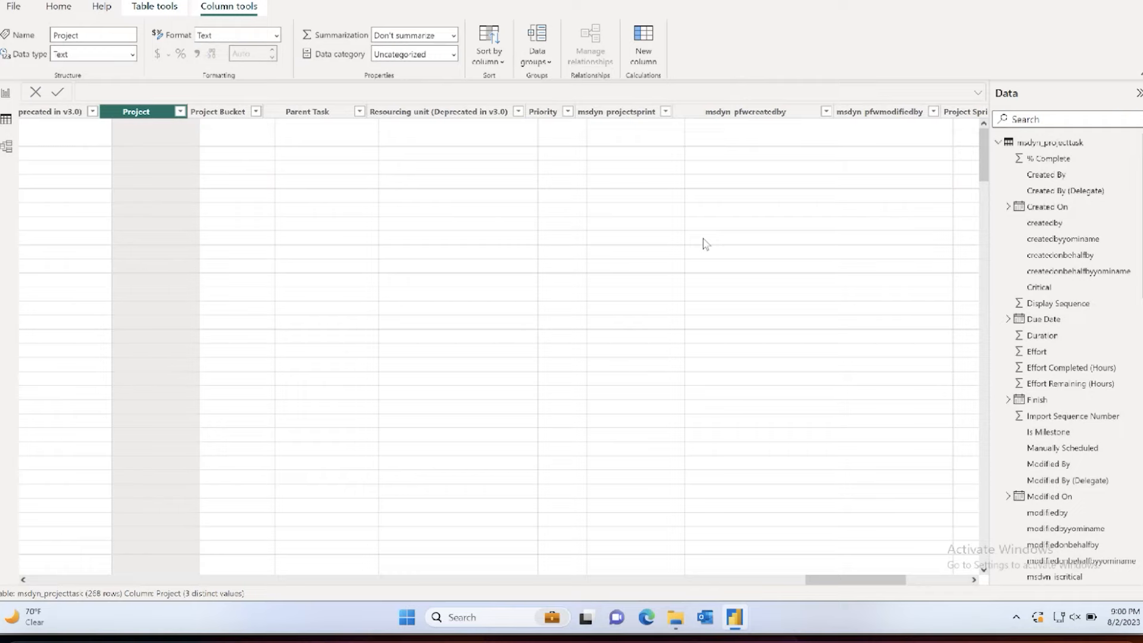
Step: Look through the msdyn_projecttask columns in table view and search the data fields for "stat"
{"action": "scroll", "coordinate": [703, 238], "scroll_direction": "right", "scroll_amount": 10}
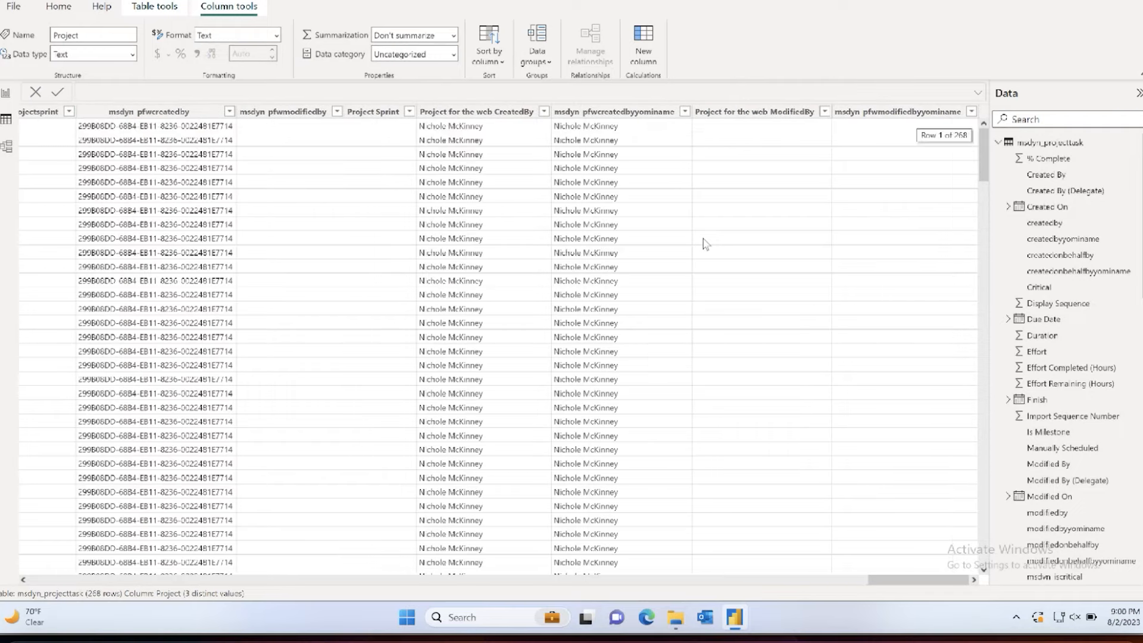
{"action": "scroll", "coordinate": [702, 238], "scroll_direction": "left", "scroll_amount": 5}
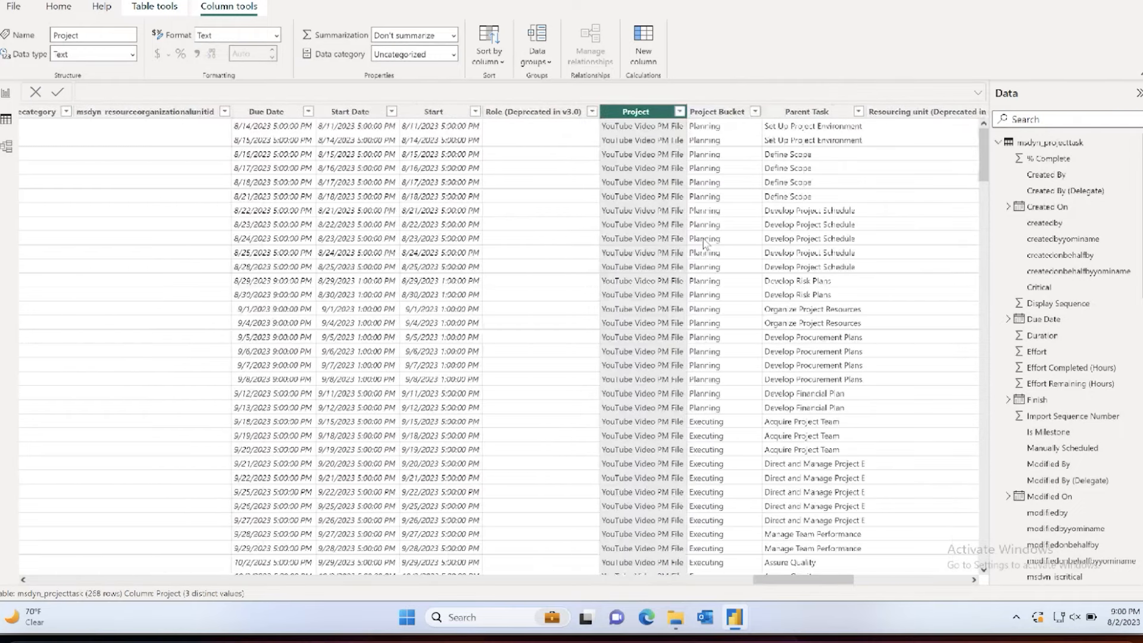
{"action": "scroll", "coordinate": [704, 243], "scroll_direction": "right", "scroll_amount": 5}
{"action": "scroll", "coordinate": [704, 242], "scroll_direction": "left", "scroll_amount": 5}
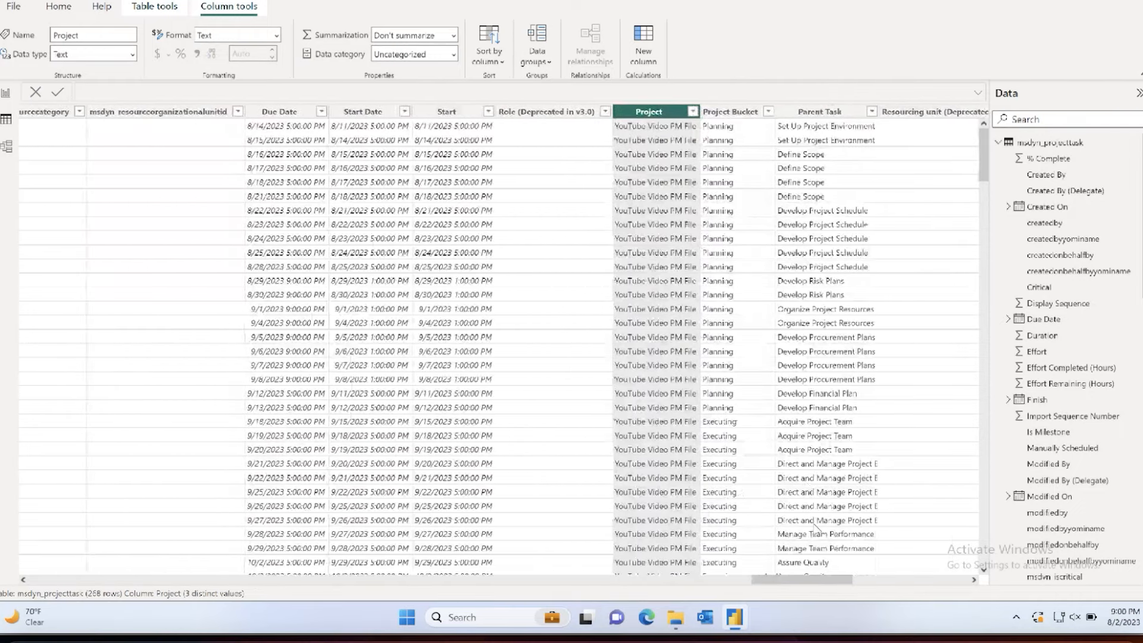
{"action": "scroll", "coordinate": [729, 586], "scroll_direction": "left", "scroll_amount": 1}
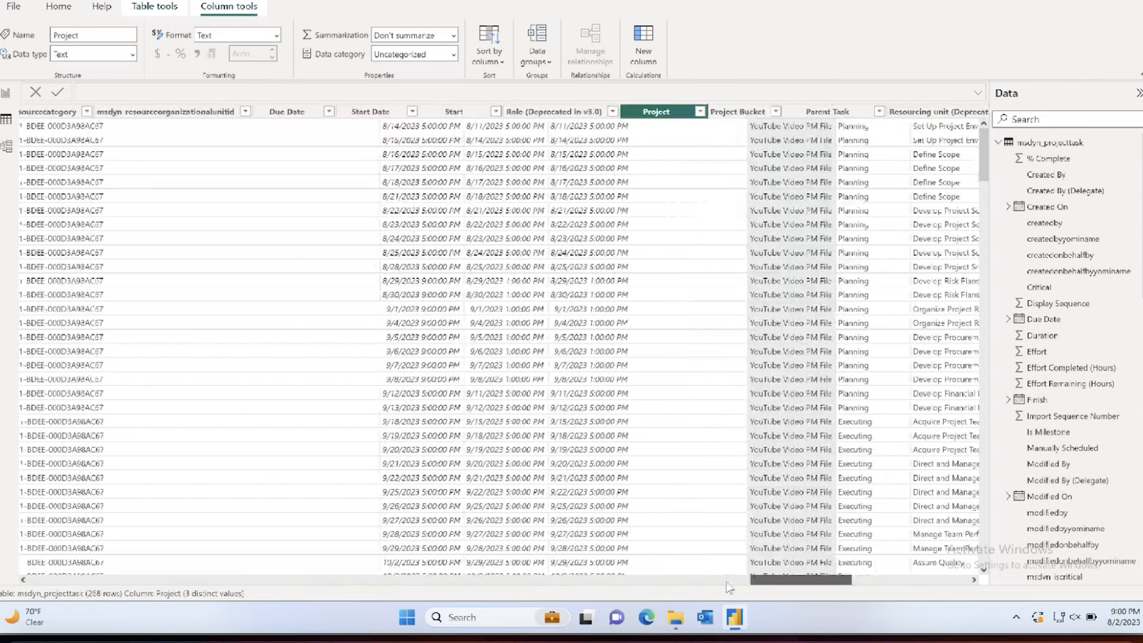
{"action": "scroll", "coordinate": [729, 586], "scroll_direction": "left", "scroll_amount": 15}
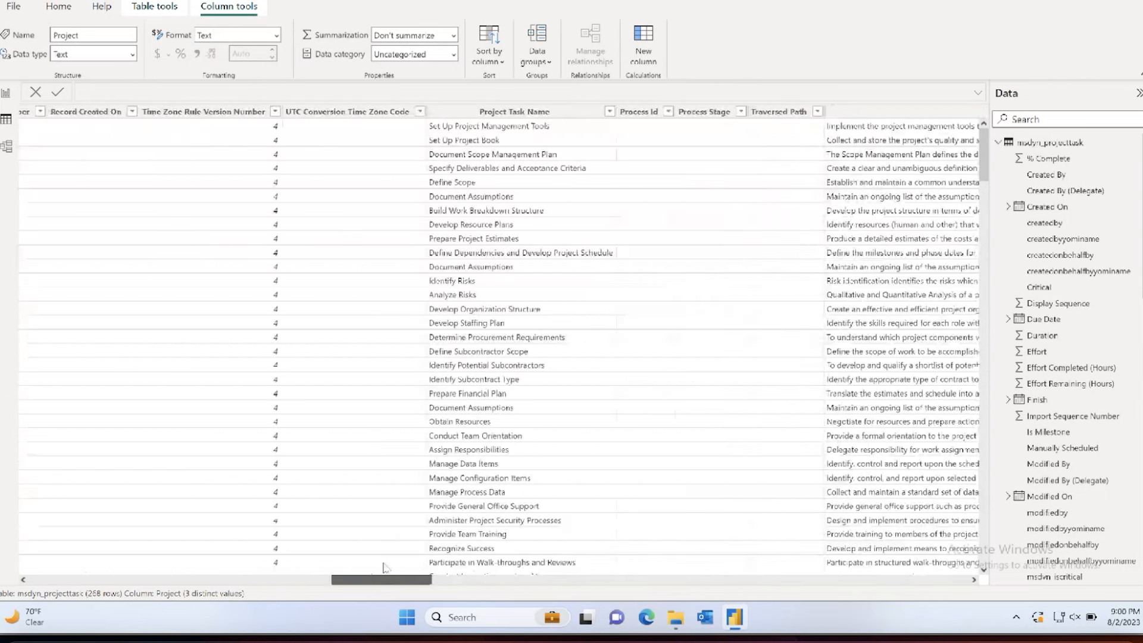
{"action": "left_click_drag", "start_coordinate": [384, 566], "coordinate": [354, 565]}
{"action": "left_click", "coordinate": [1035, 119]}
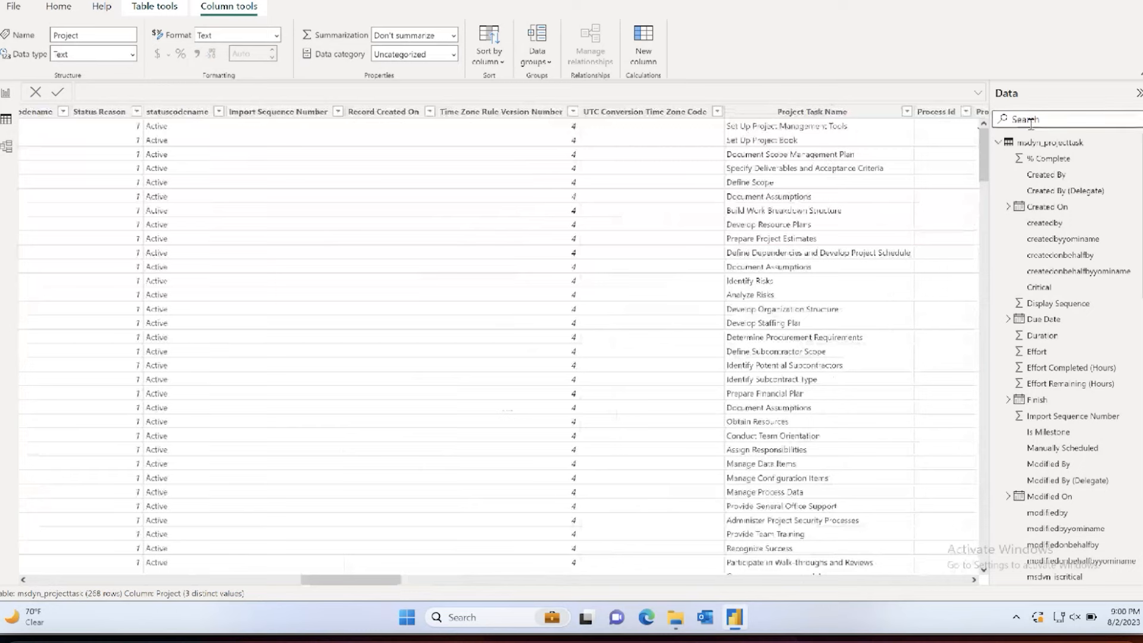
{"action": "type", "text": "staty"}
{"action": "key", "text": "BackSpace"}
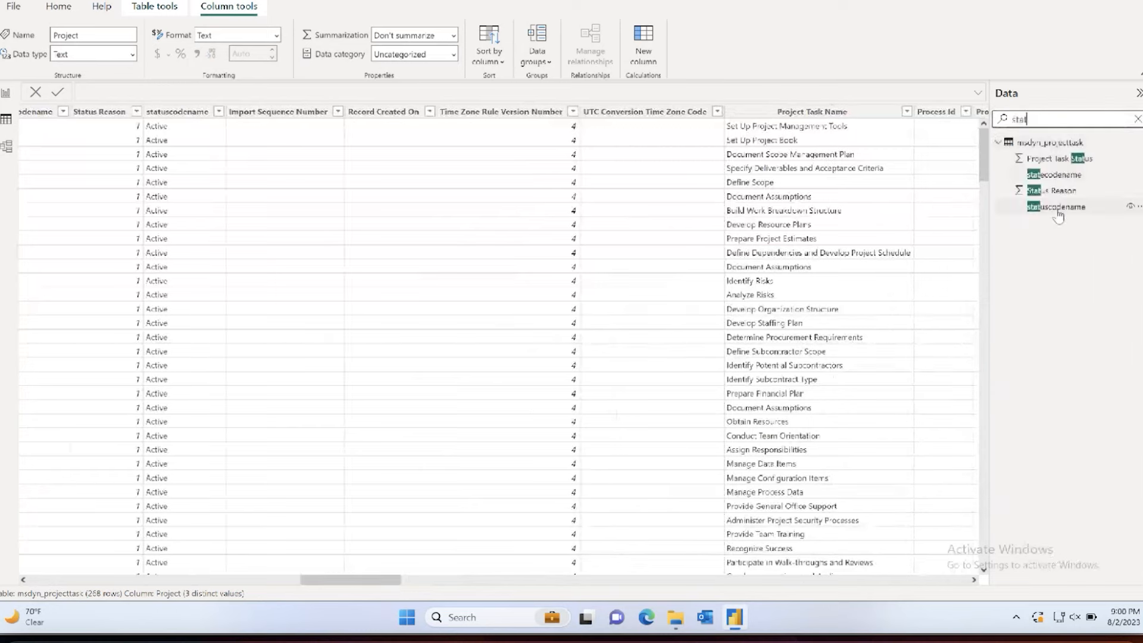
Step: Examine the values of the statecodename, Status Reason, statuscodename and Project Task Status columns
{"action": "left_click", "coordinate": [1052, 175]}
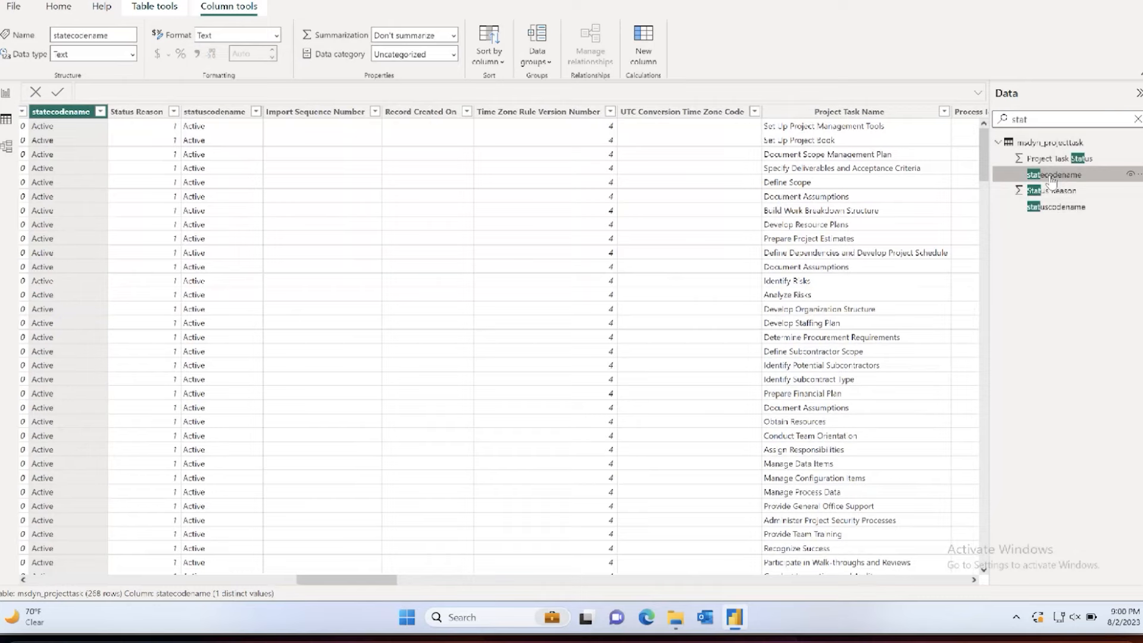
{"action": "left_click", "coordinate": [100, 112]}
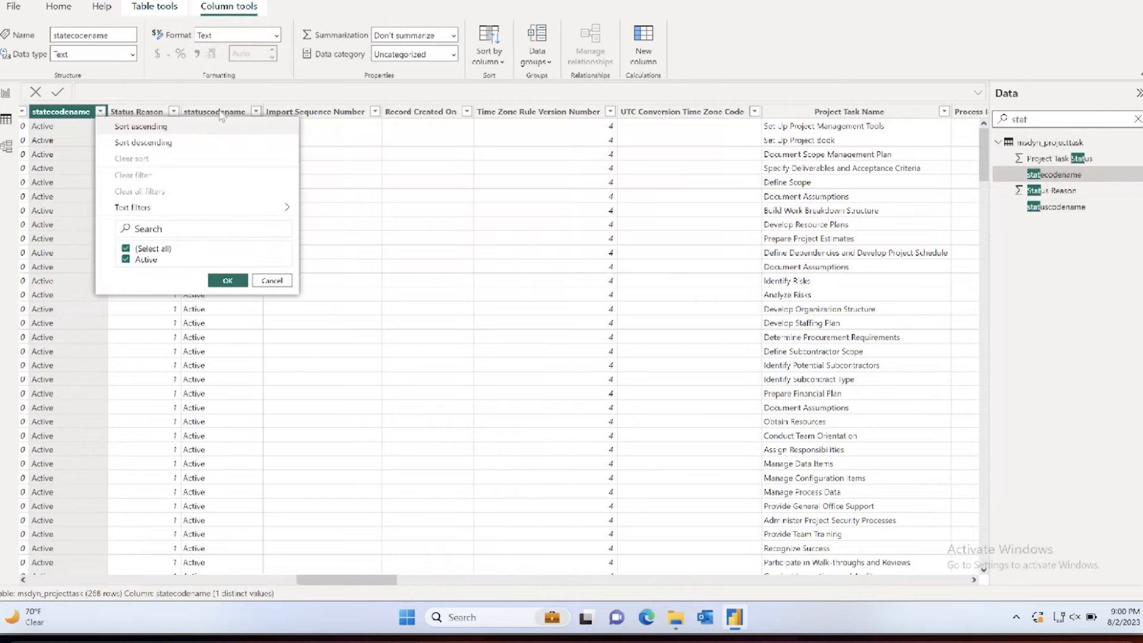
{"action": "left_click", "coordinate": [1047, 191]}
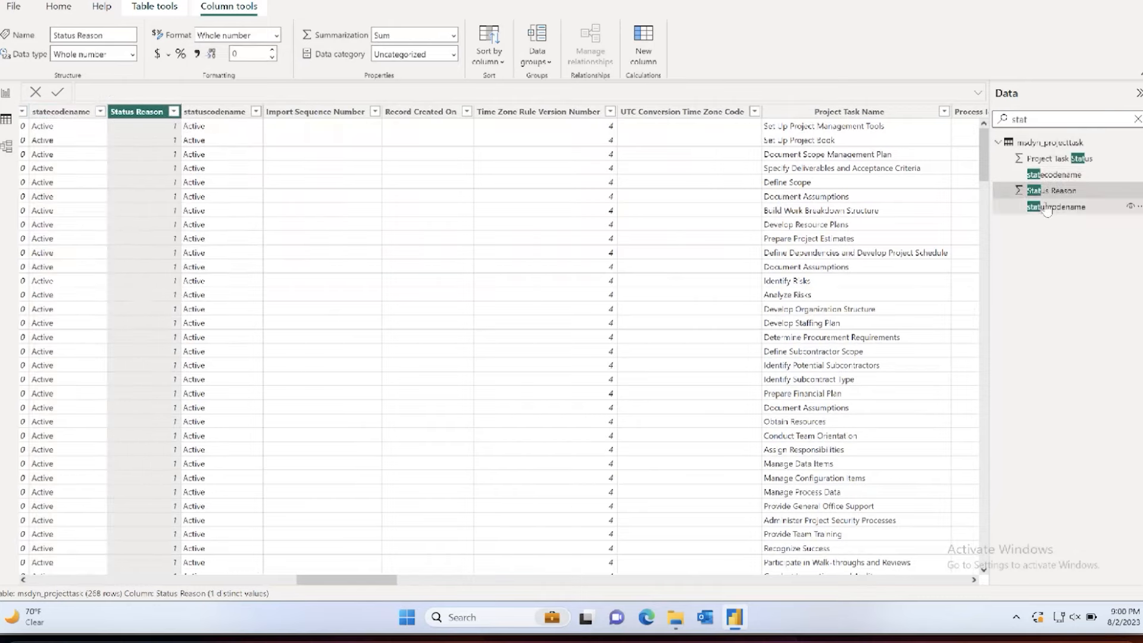
{"action": "left_click", "coordinate": [1046, 207]}
{"action": "left_click", "coordinate": [256, 111]}
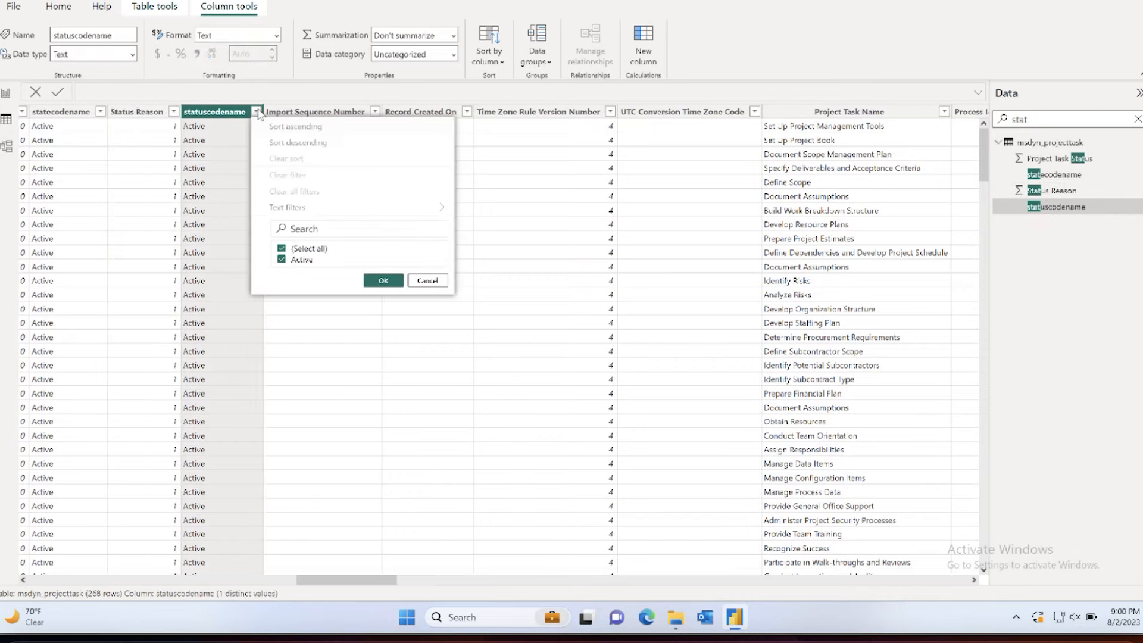
{"action": "left_click", "coordinate": [1059, 159]}
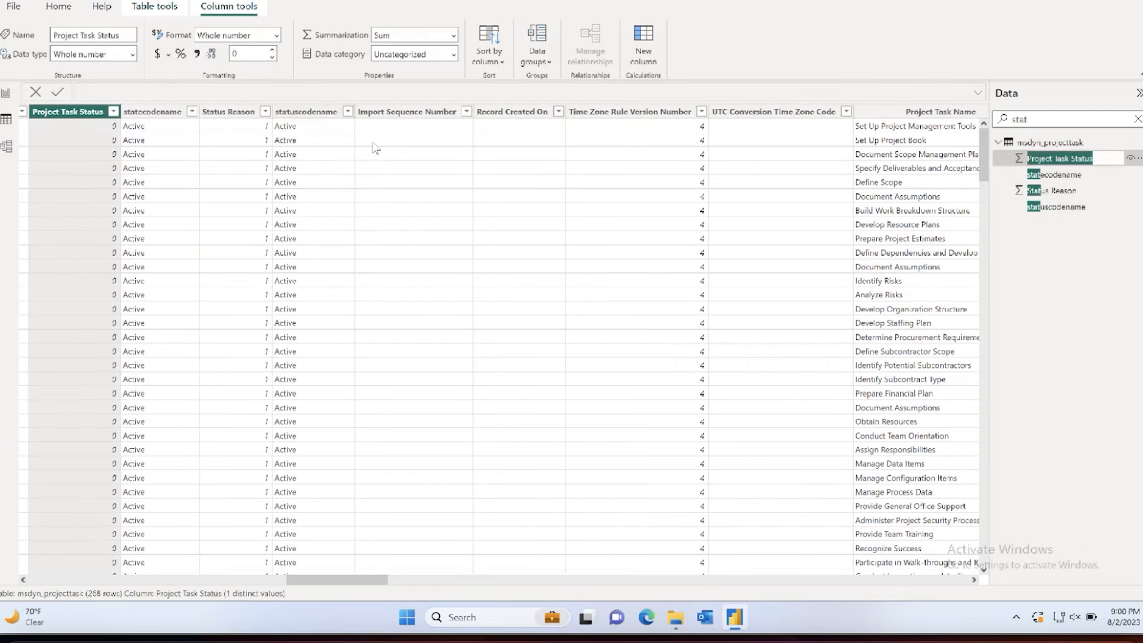
{"action": "left_click", "coordinate": [114, 112]}
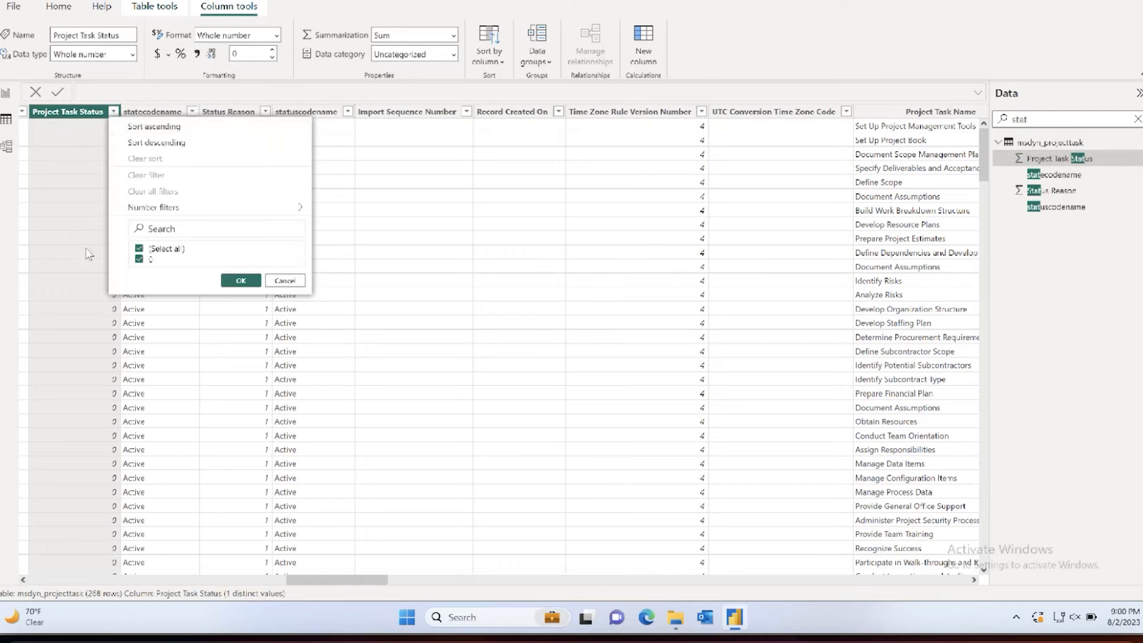
{"action": "left_click", "coordinate": [57, 127]}
Step: Search the table's fields for "com" and examine the distinct values of the % Complete column
{"action": "scroll", "coordinate": [238, 221], "scroll_direction": "right", "scroll_amount": 5}
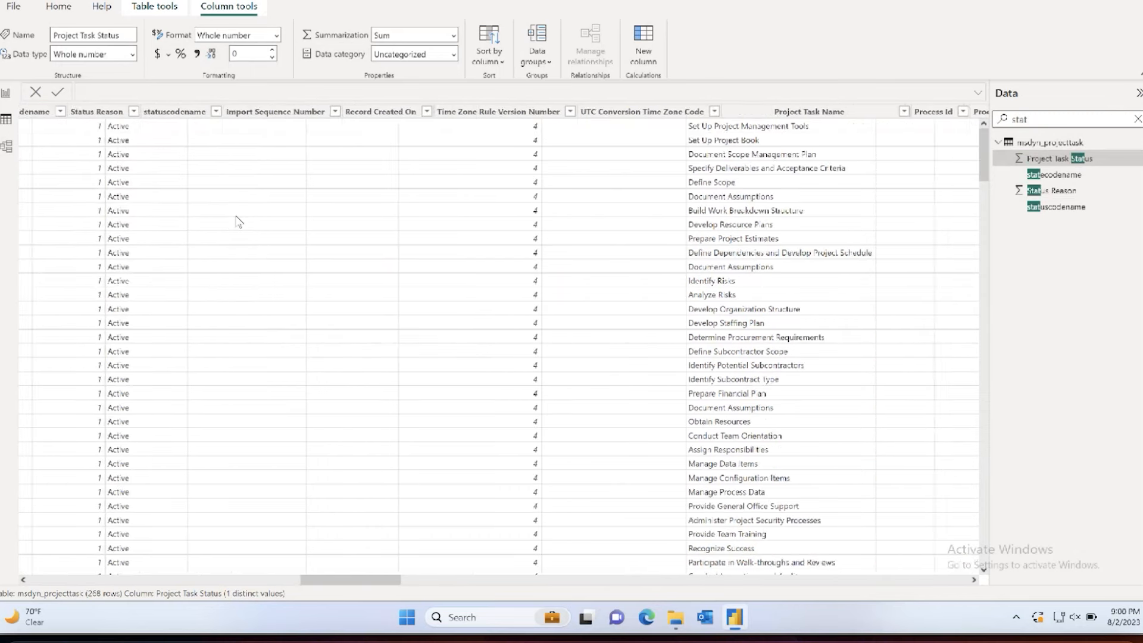
{"action": "left_click_drag", "start_coordinate": [372, 580], "coordinate": [754, 582]}
{"action": "left_click", "coordinate": [1044, 119]}
{"action": "key", "text": "BackSpace"}
{"action": "key", "text": "BackSpace"}
{"action": "key", "text": "BackSpace"}
{"action": "key", "text": "BackSpace"}
{"action": "type", "text": "com"}
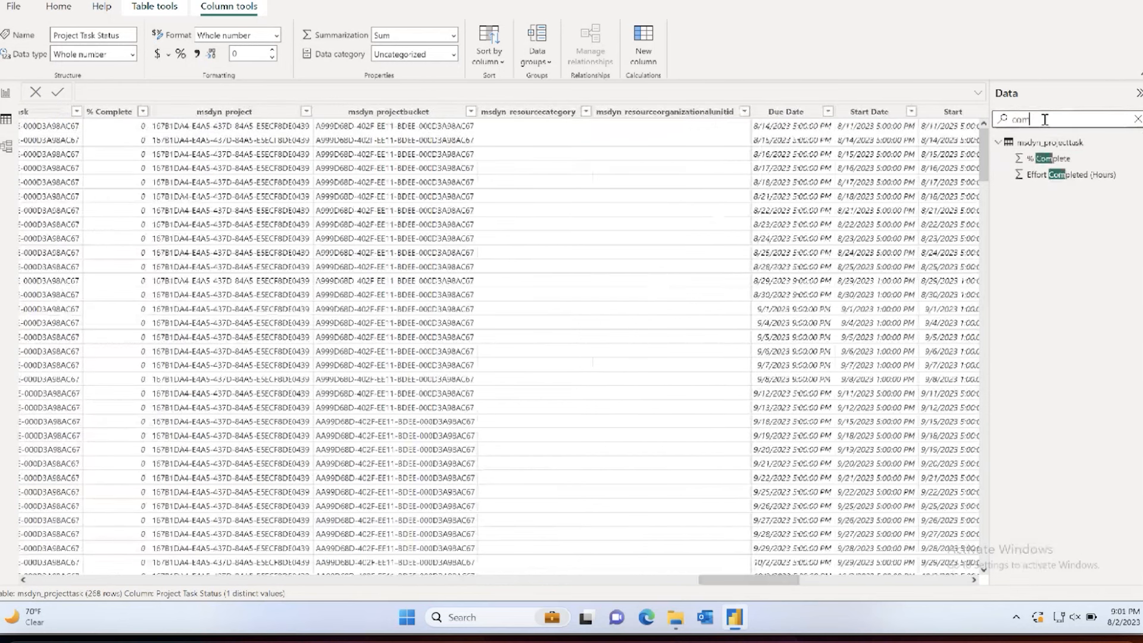
{"action": "left_click", "coordinate": [1052, 159]}
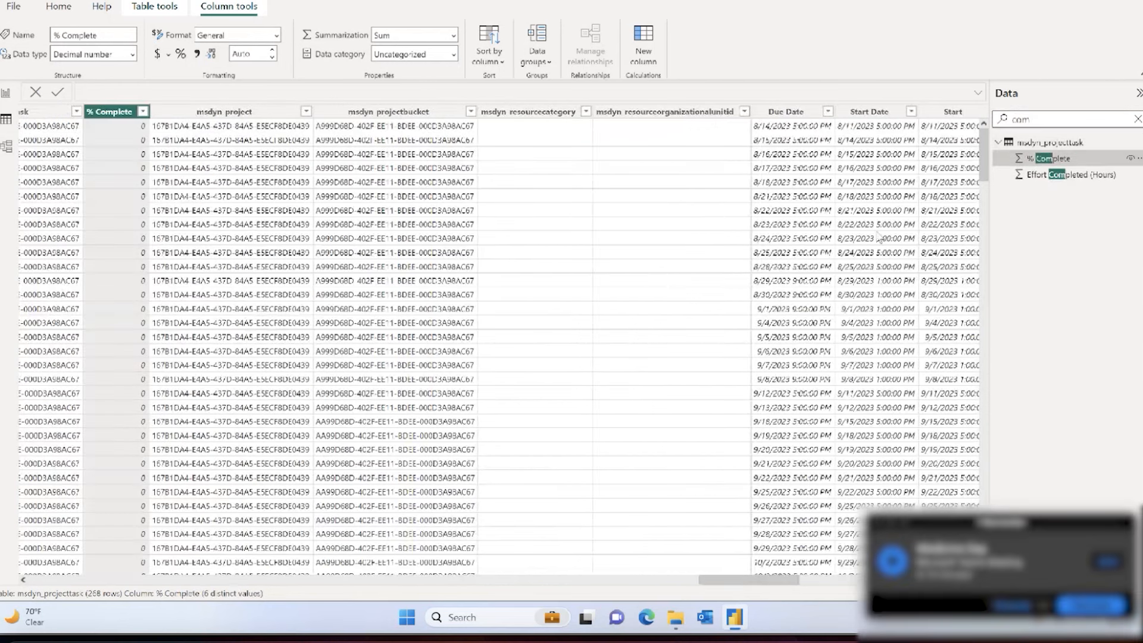
{"action": "left_click", "coordinate": [143, 112]}
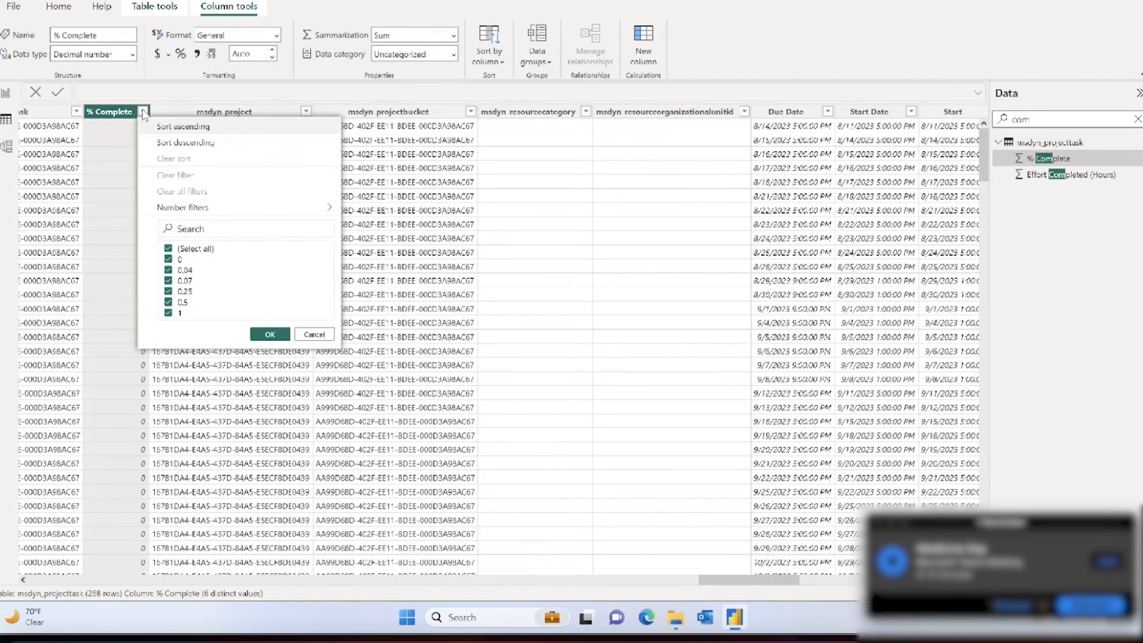
{"action": "left_click", "coordinate": [118, 112]}
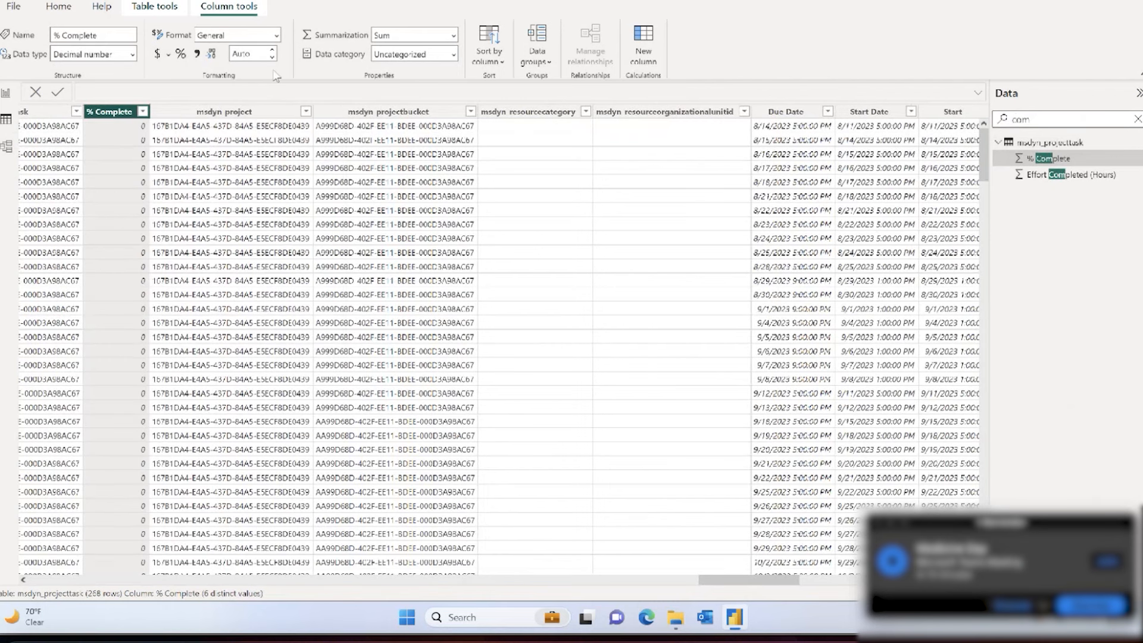
{"action": "left_click", "coordinate": [143, 112]}
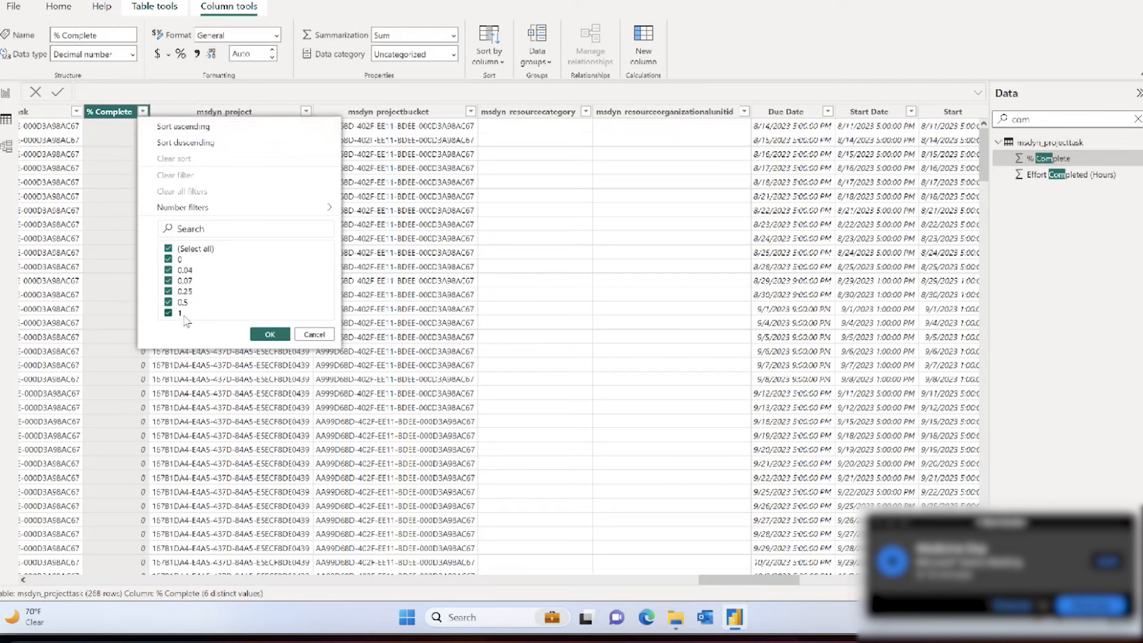
{"action": "left_click", "coordinate": [62, 17]}
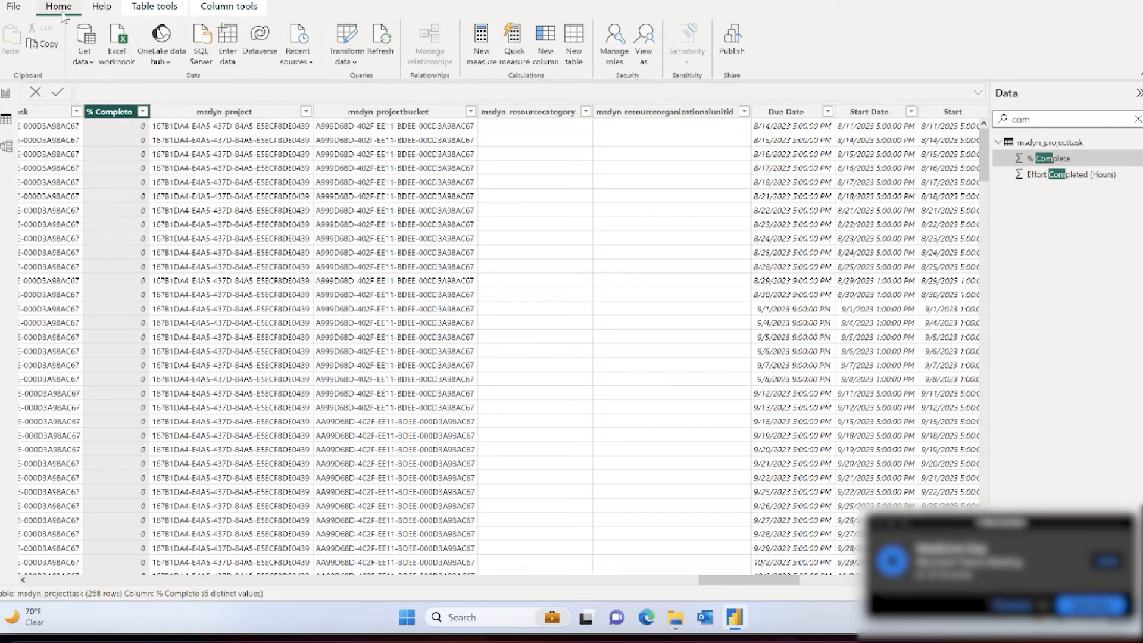
{"action": "left_click", "coordinate": [143, 112]}
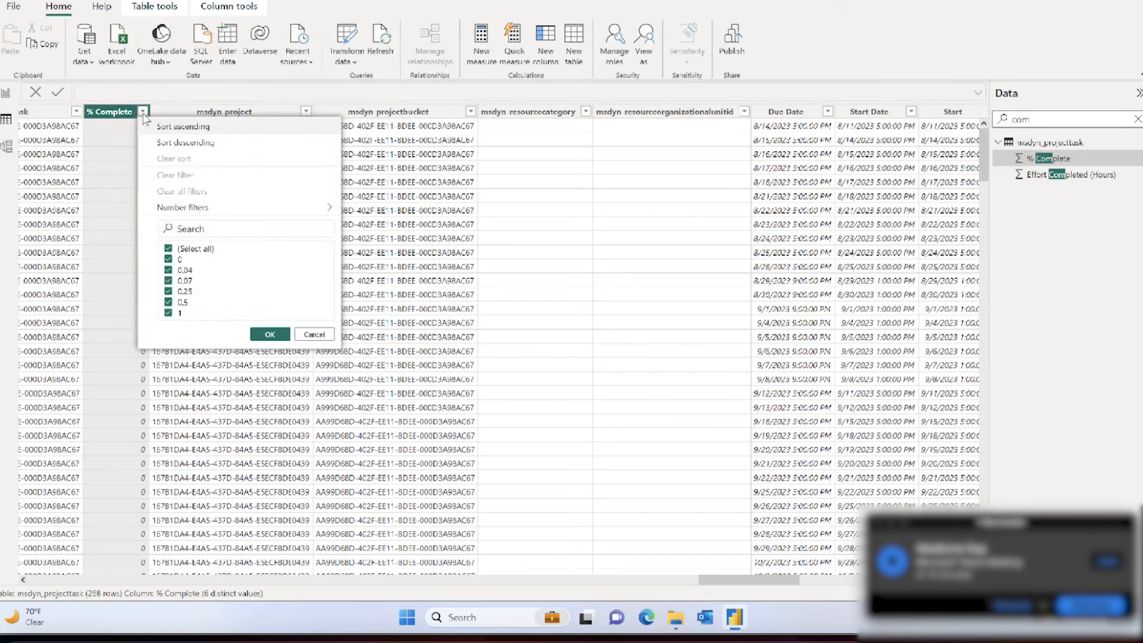
Step: Back in the report, add % Complete to the Project table, search for "task", and insert Project Task Name before % Complete
{"action": "left_click", "coordinate": [6, 93]}
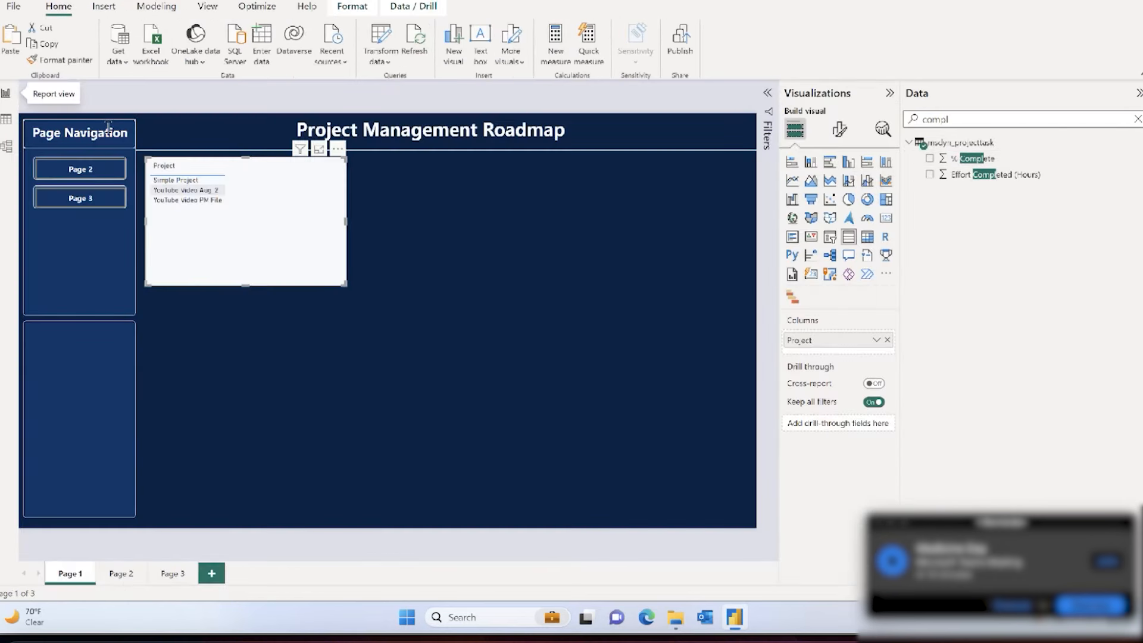
{"action": "left_click", "coordinate": [929, 159]}
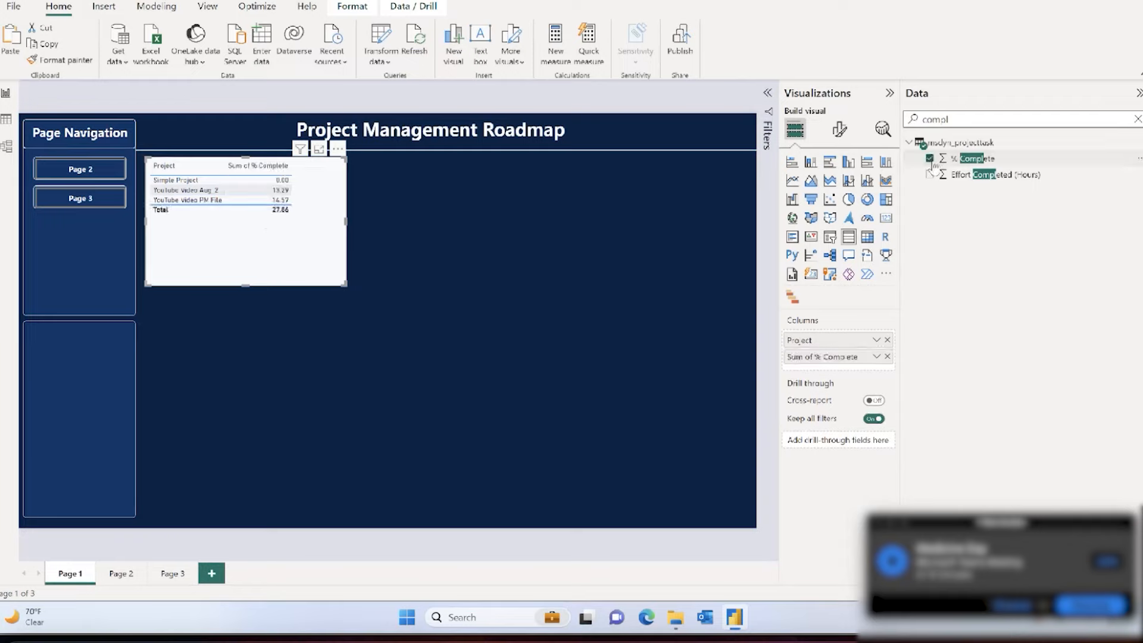
{"action": "double_click", "coordinate": [965, 119]}
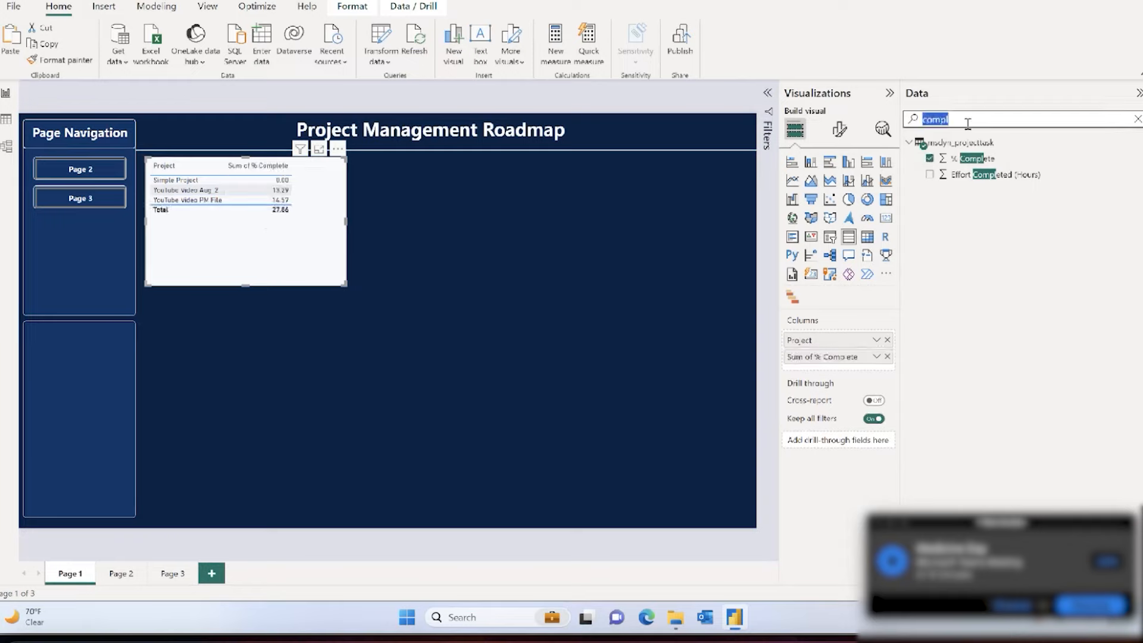
{"action": "type", "text": "task"}
{"action": "scroll", "coordinate": [1044, 452], "scroll_direction": "down", "scroll_amount": 10}
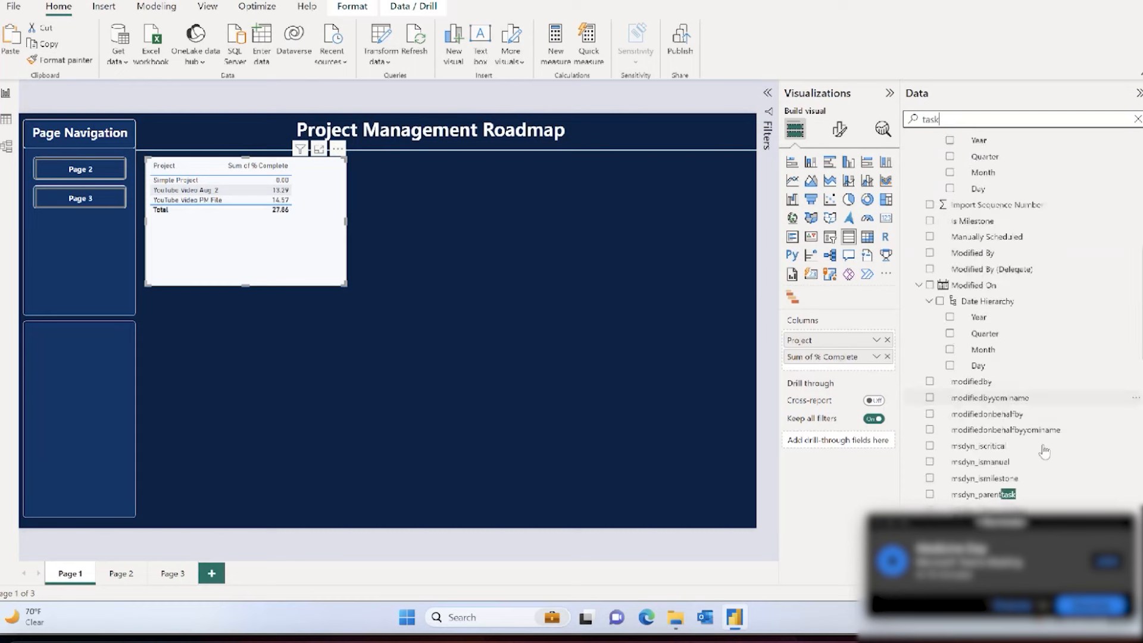
{"action": "left_click_drag", "start_coordinate": [819, 356], "coordinate": [820, 357]}
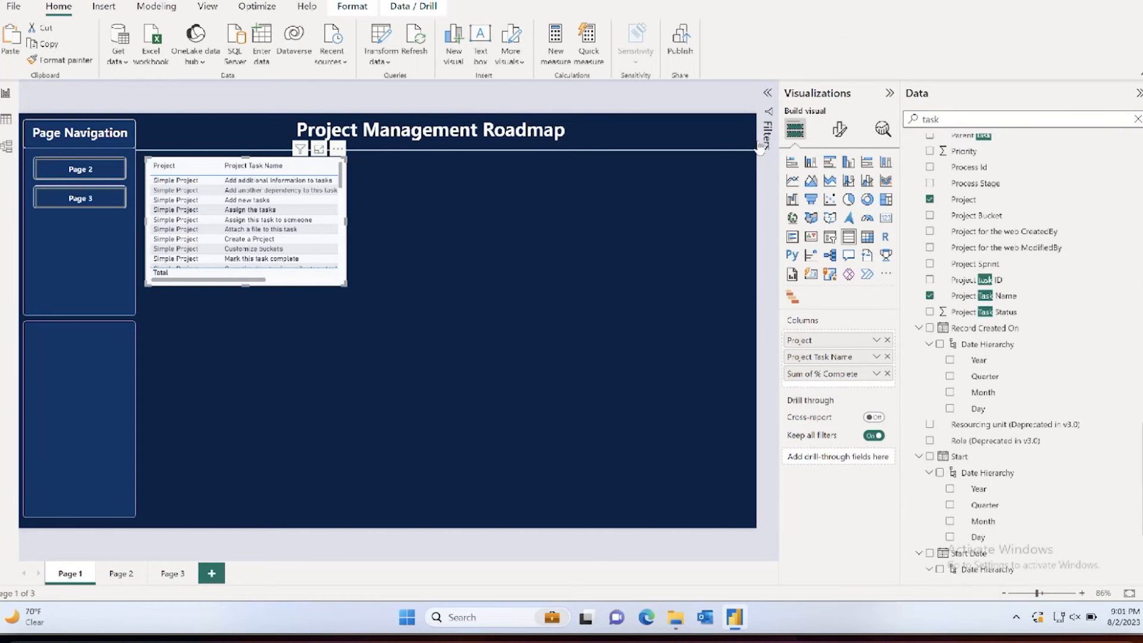
Step: Filter the table visual to show items whose Sum of % Complete is greater than 0
{"action": "left_click", "coordinate": [767, 93]}
{"action": "left_click", "coordinate": [684, 254]}
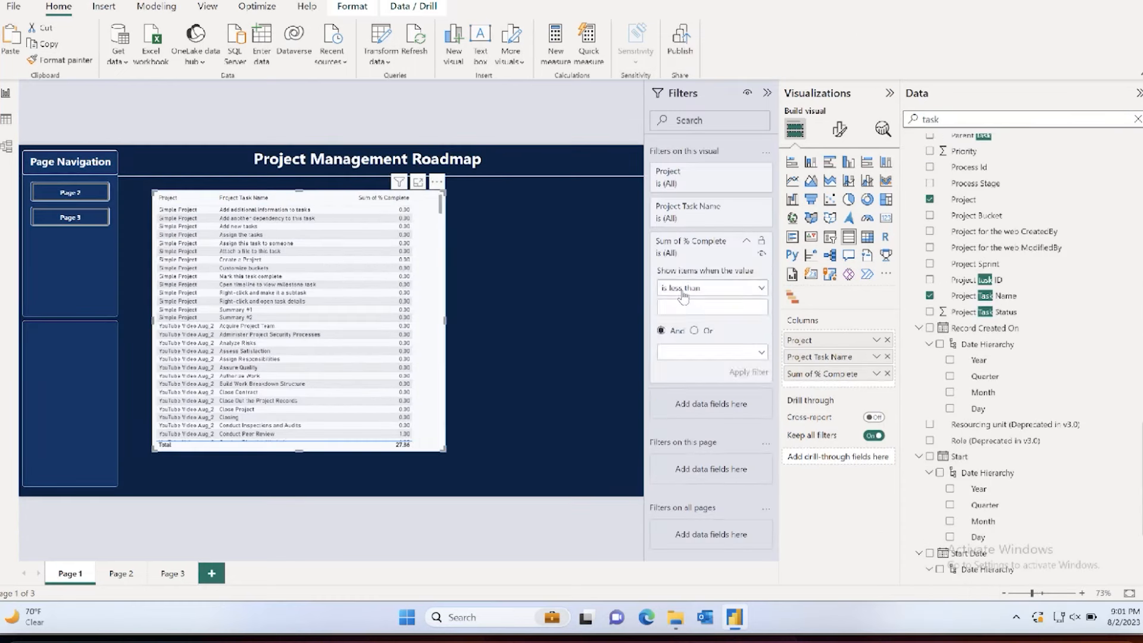
{"action": "left_click", "coordinate": [685, 288]}
{"action": "left_click", "coordinate": [685, 345]}
{"action": "left_click", "coordinate": [688, 307]}
{"action": "type", "text": "0"}
{"action": "key", "text": "Return"}
Step: Remove Project Task Name from the table and change the % Complete aggregation, first to Count and finally to Don't summarize
{"action": "left_click", "coordinate": [876, 373]}
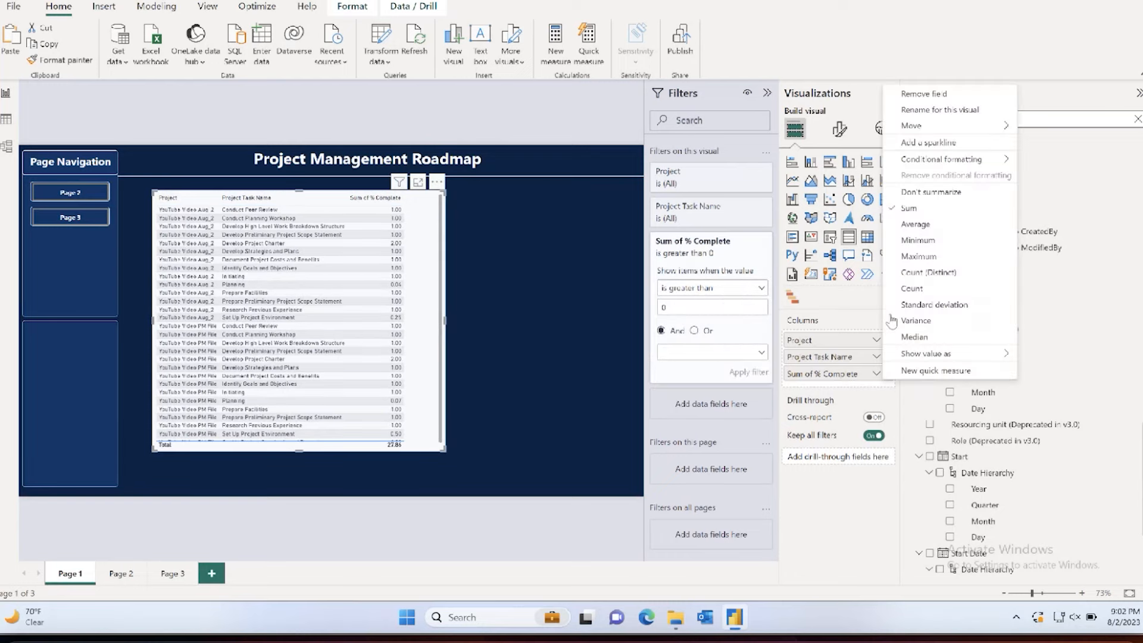
{"action": "left_click", "coordinate": [907, 296]}
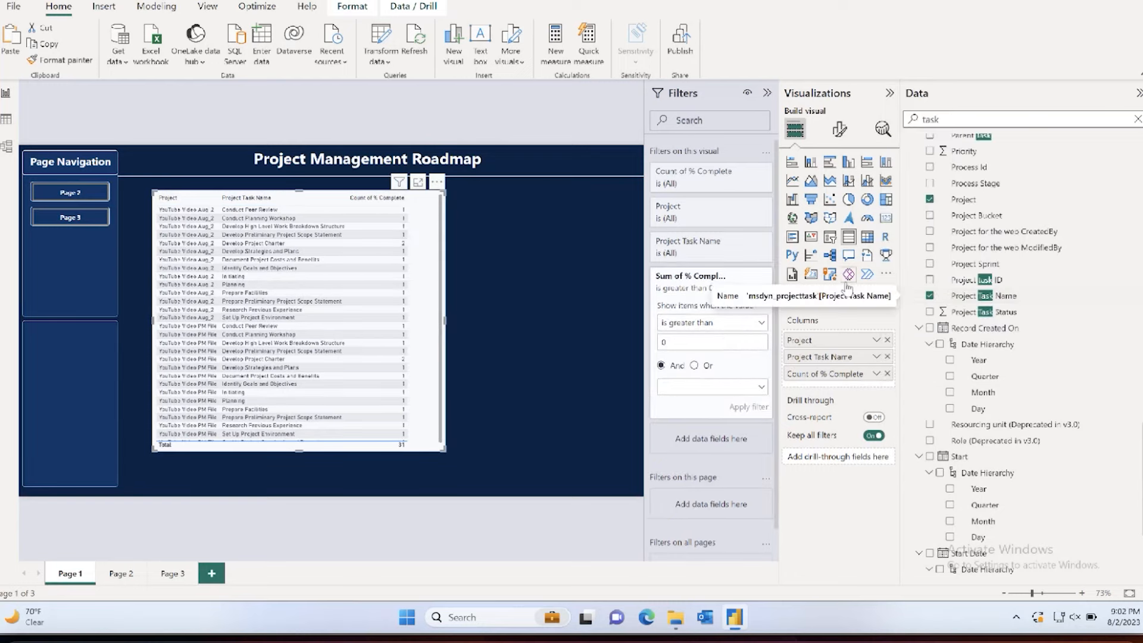
{"action": "left_click", "coordinate": [887, 357]}
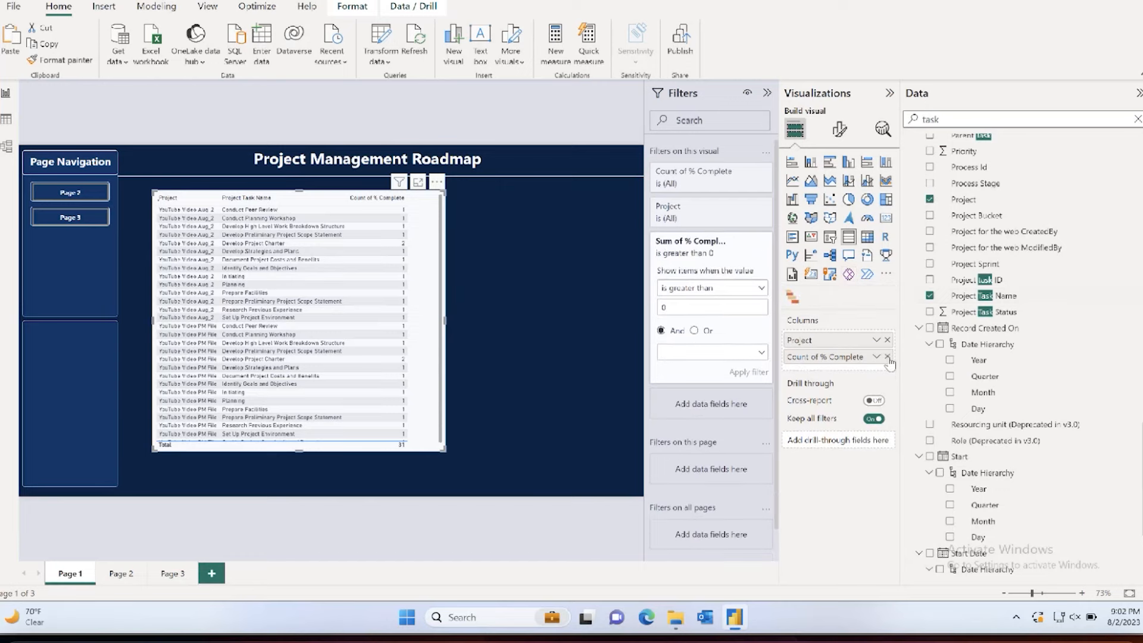
{"action": "left_click", "coordinate": [876, 357]}
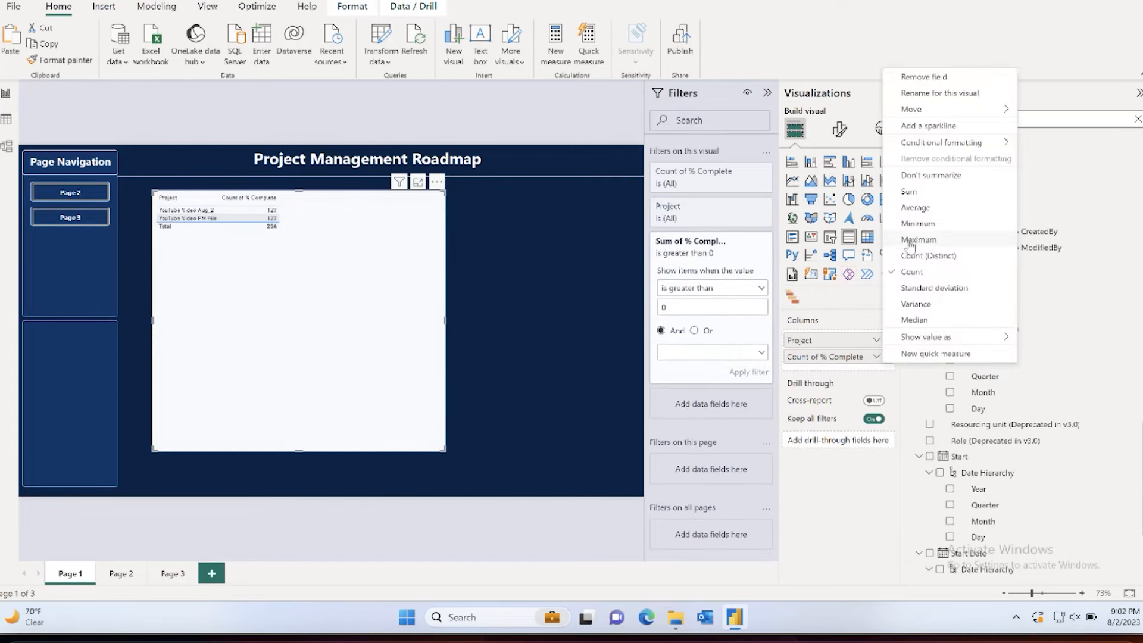
{"action": "left_click", "coordinate": [909, 176]}
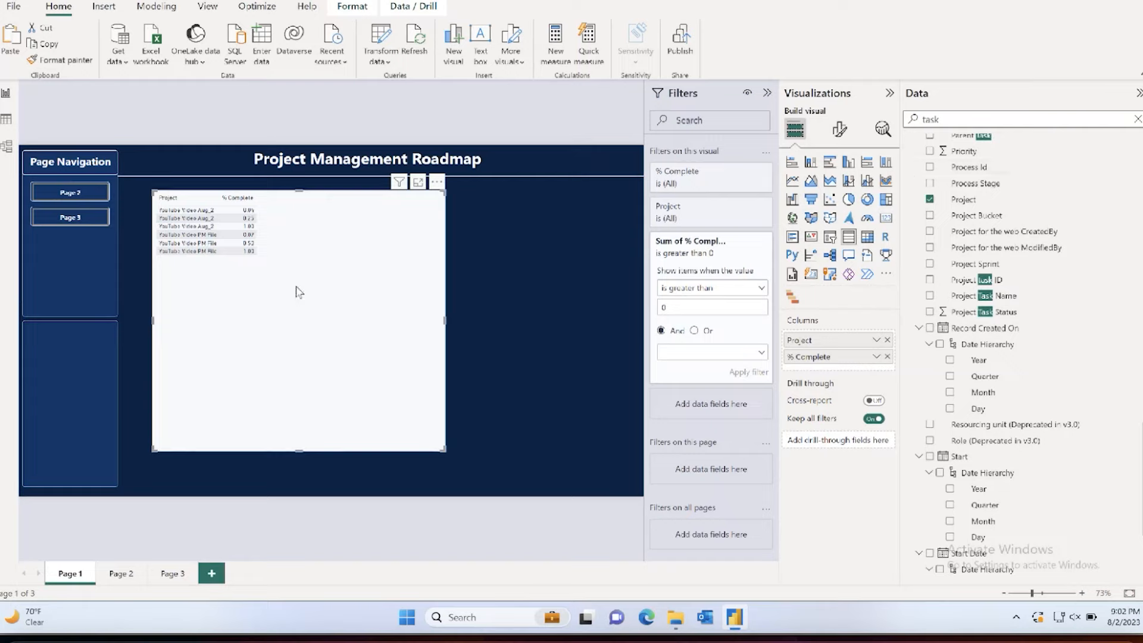
Step: Add Project Task Name to the table after % Complete and aggregate it as Count
{"action": "left_click_drag", "start_coordinate": [966, 296], "coordinate": [857, 372]}
{"action": "left_click", "coordinate": [876, 373]}
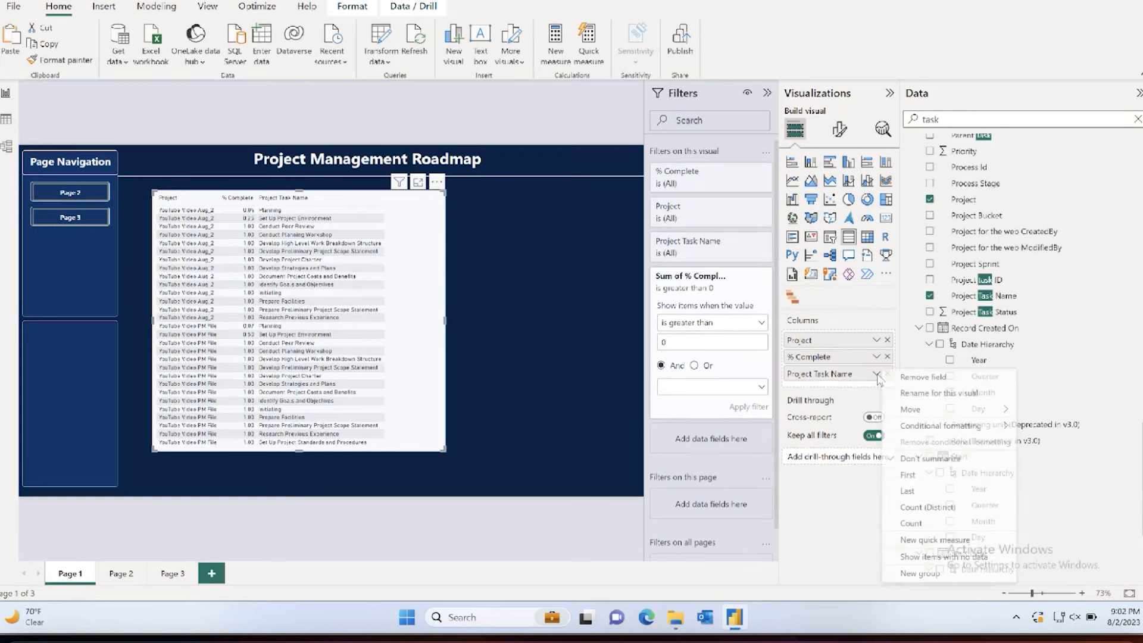
{"action": "left_click", "coordinate": [911, 522]}
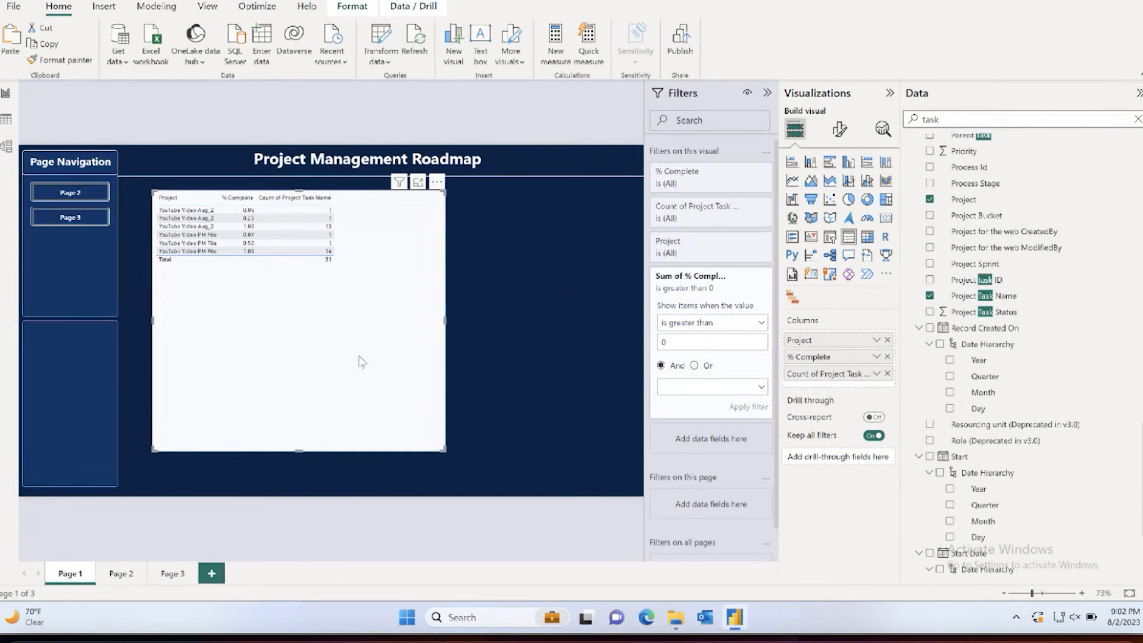
Step: Rename the table's Count of Project Task Name column as Task Count Complete
{"action": "double_click", "coordinate": [832, 374]}
{"action": "type", "text": "Task"}
{"action": "key", "text": "BackSpace"}
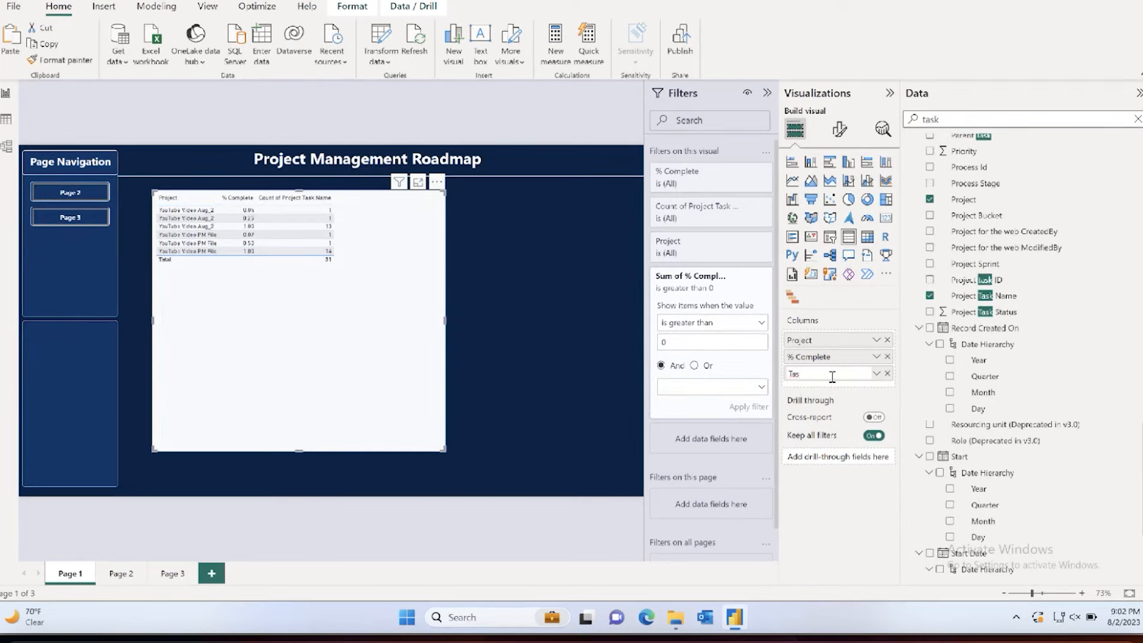
{"action": "type", "text": "k Count Tot"}
{"action": "key", "text": "BackSpace"}
{"action": "key", "text": "BackSpace"}
{"action": "type", "text": "Complete"}
{"action": "key", "text": "Return"}
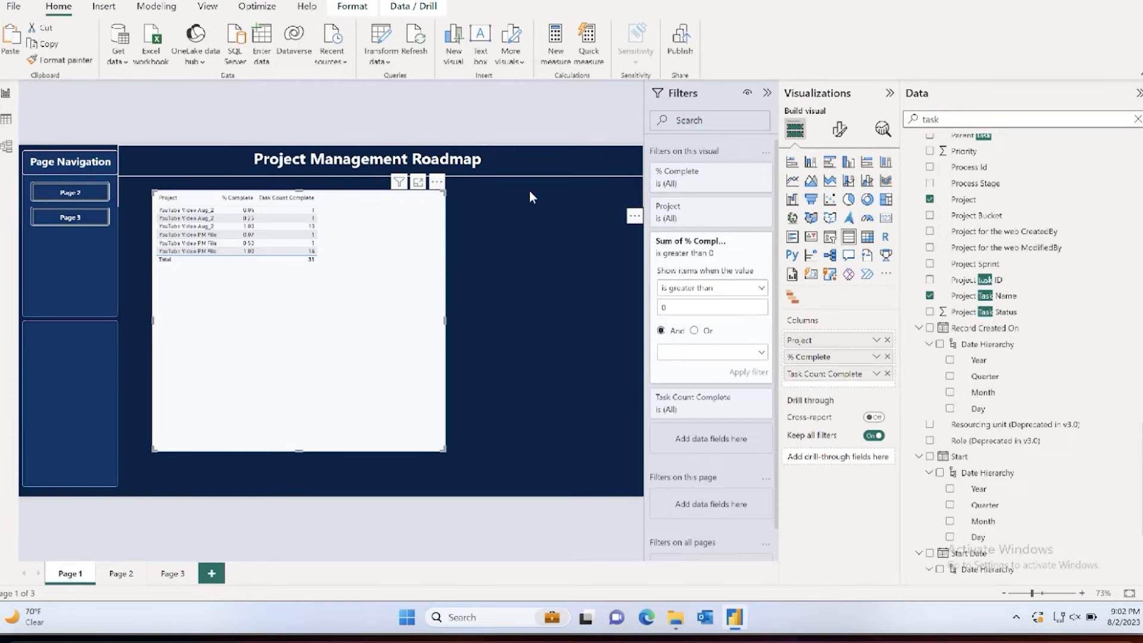
Step: Shift the table visual slightly down the page and clear its Sum of % Complete filter
{"action": "left_click_drag", "start_coordinate": [381, 290], "coordinate": [381, 310]}
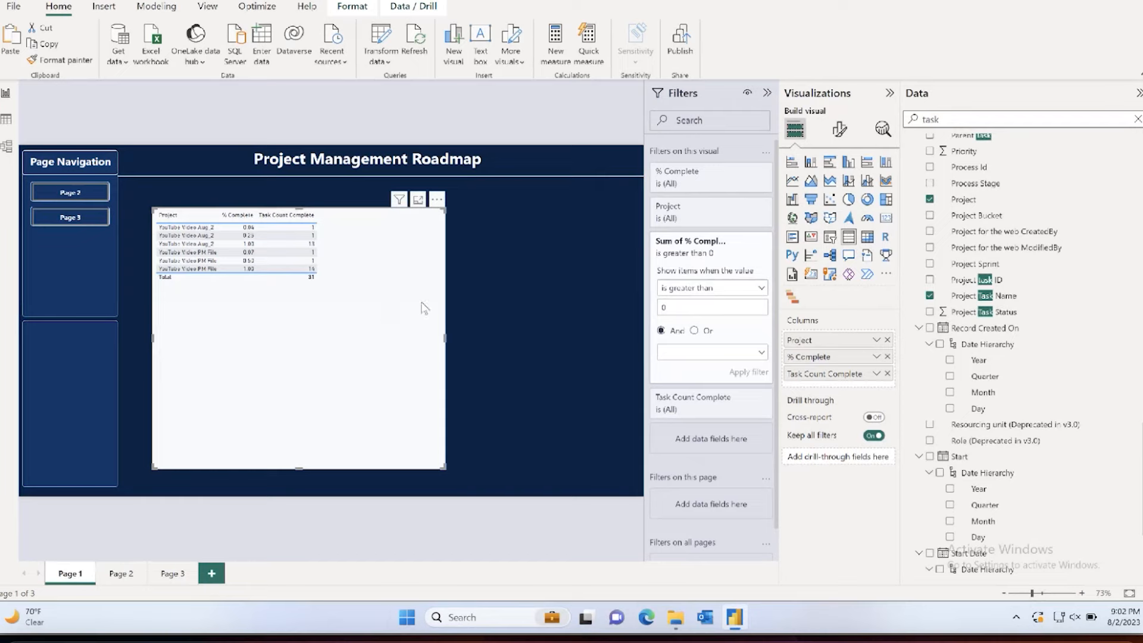
{"action": "left_click", "coordinate": [746, 241]}
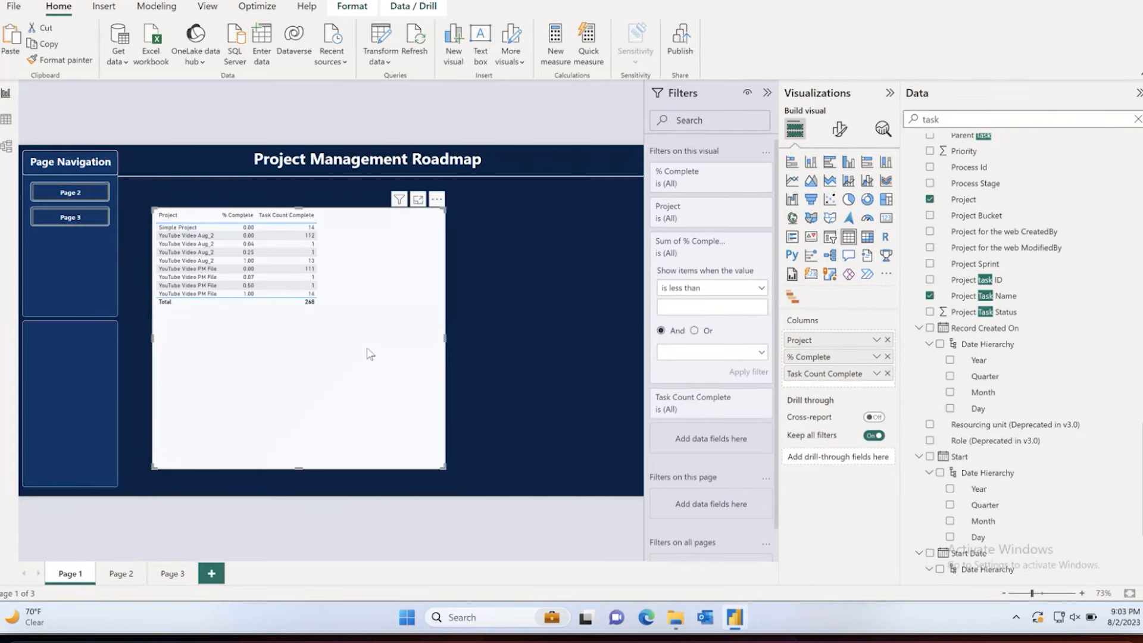
Step: Try the table as a line and clustered column chart with % Complete on the line y-axis, and undo those changes
{"action": "left_click", "coordinate": [866, 182]}
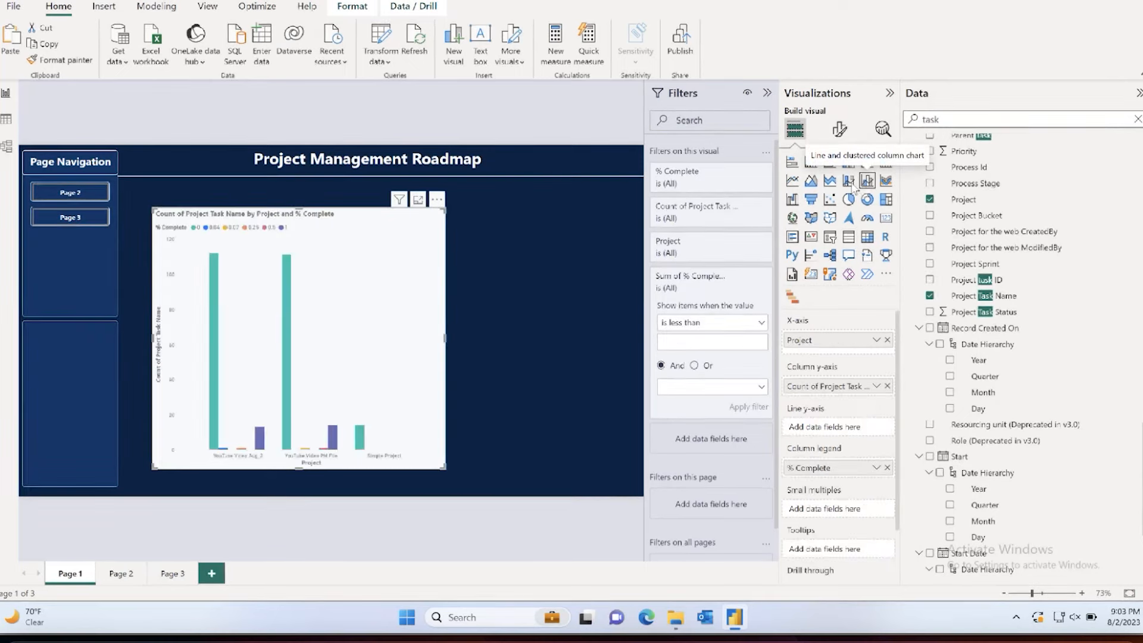
{"action": "left_click_drag", "start_coordinate": [444, 468], "coordinate": [501, 403]}
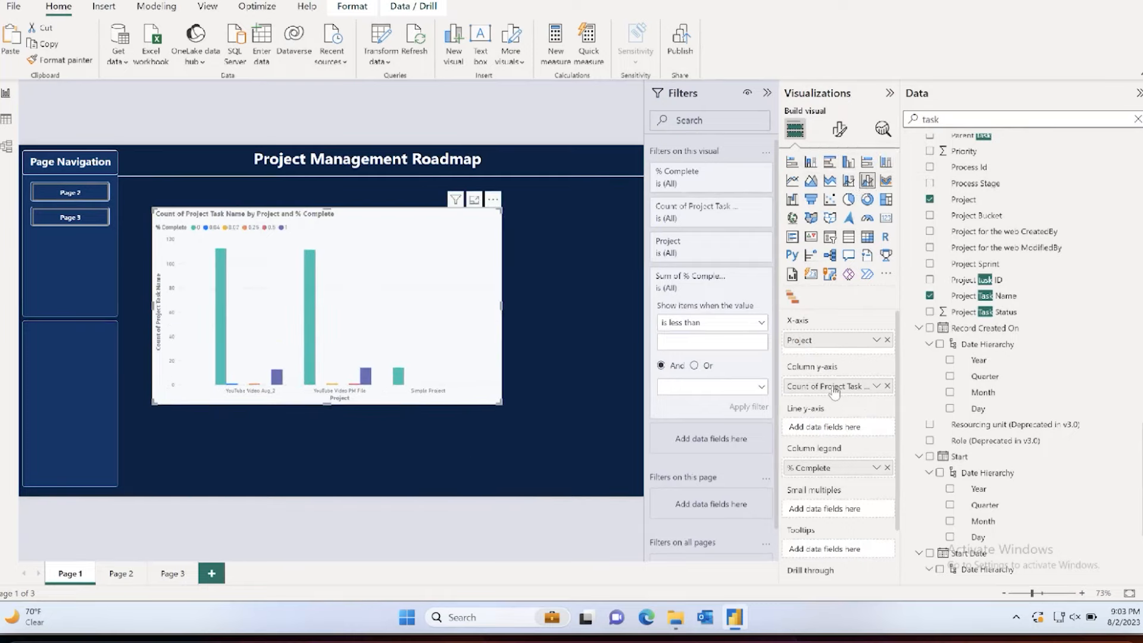
{"action": "left_click_drag", "start_coordinate": [824, 470], "coordinate": [822, 436]}
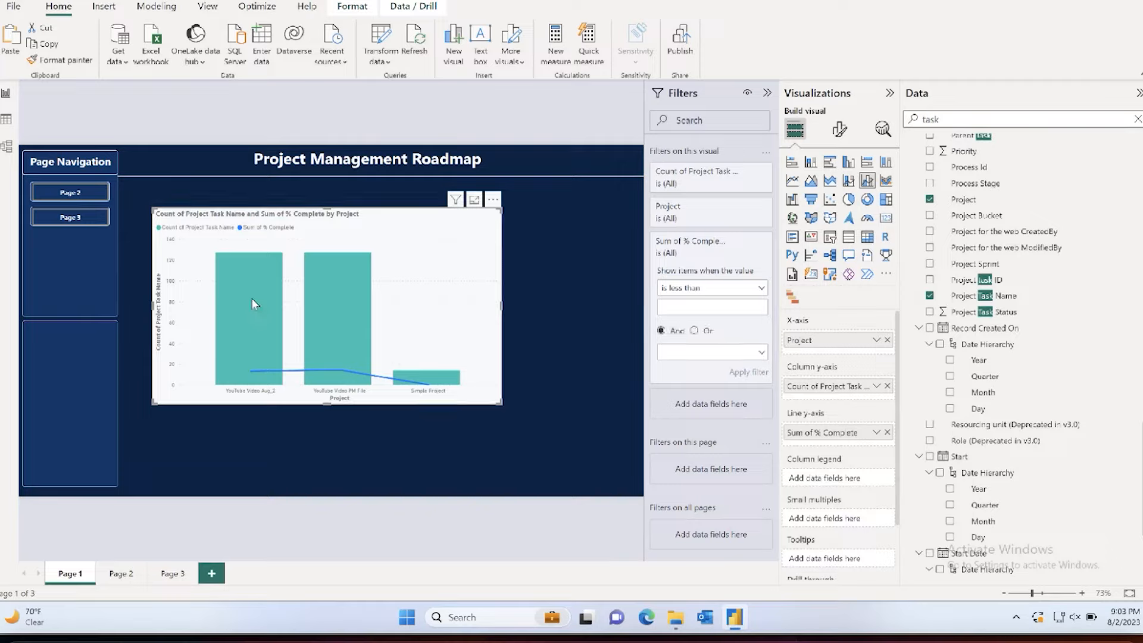
{"action": "mouse_move", "coordinate": [252, 301]}
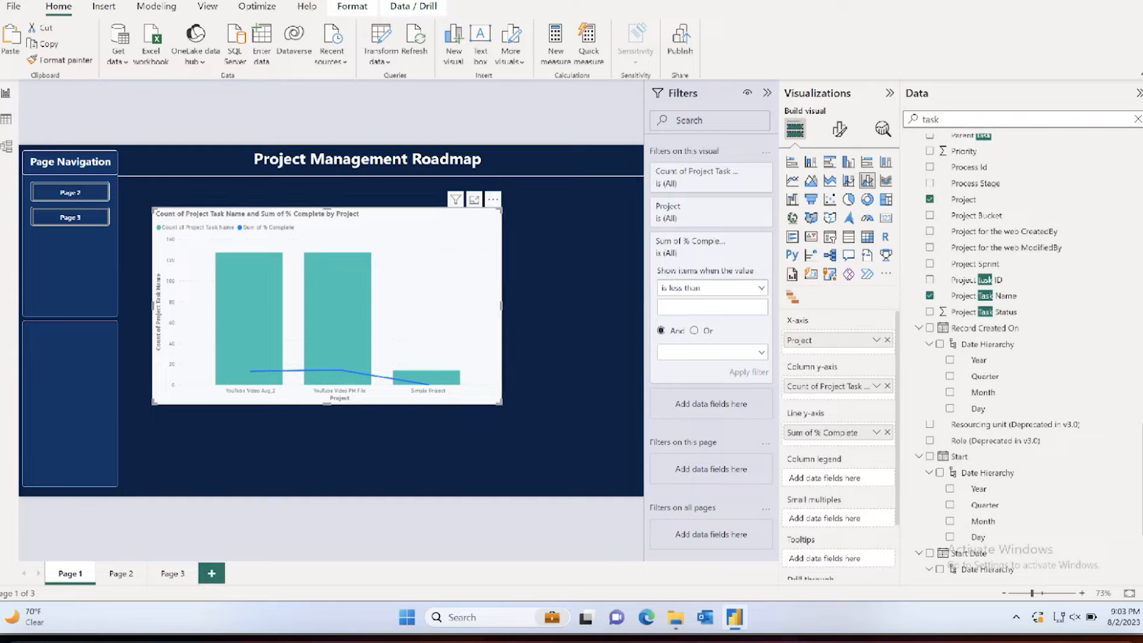
{"action": "key", "text": "ctrl+z"}
{"action": "key", "text": "ctrl+z"}
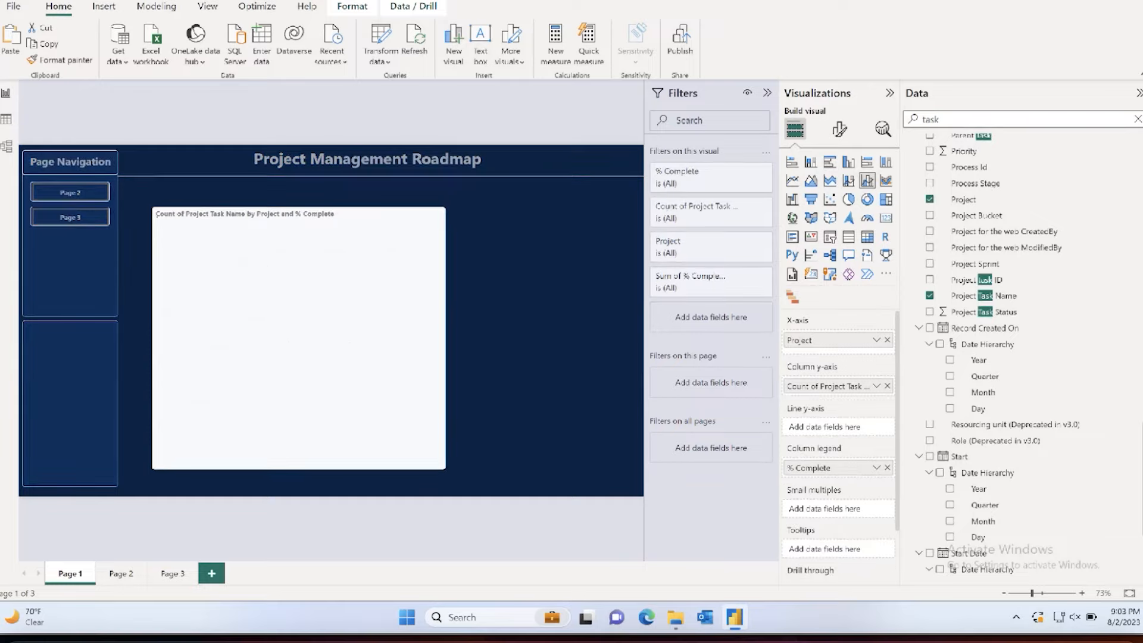
{"action": "key", "text": "ctrl+z"}
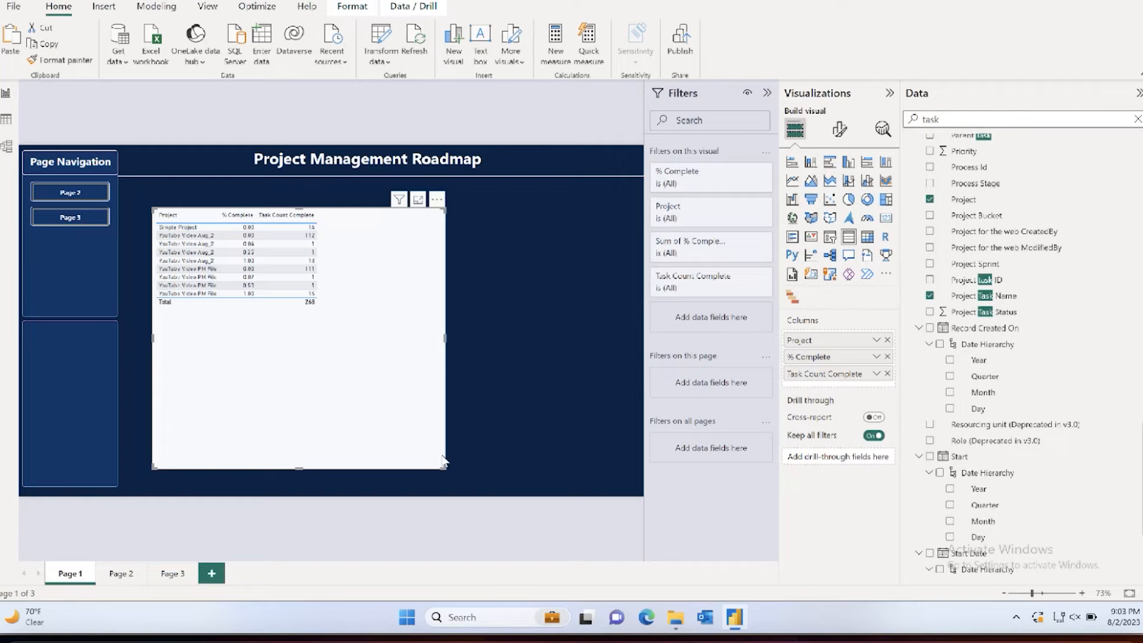
Step: Shrink the table visual to fit its rows and place a duplicate of it beside the original
{"action": "left_click_drag", "start_coordinate": [444, 468], "coordinate": [351, 344]}
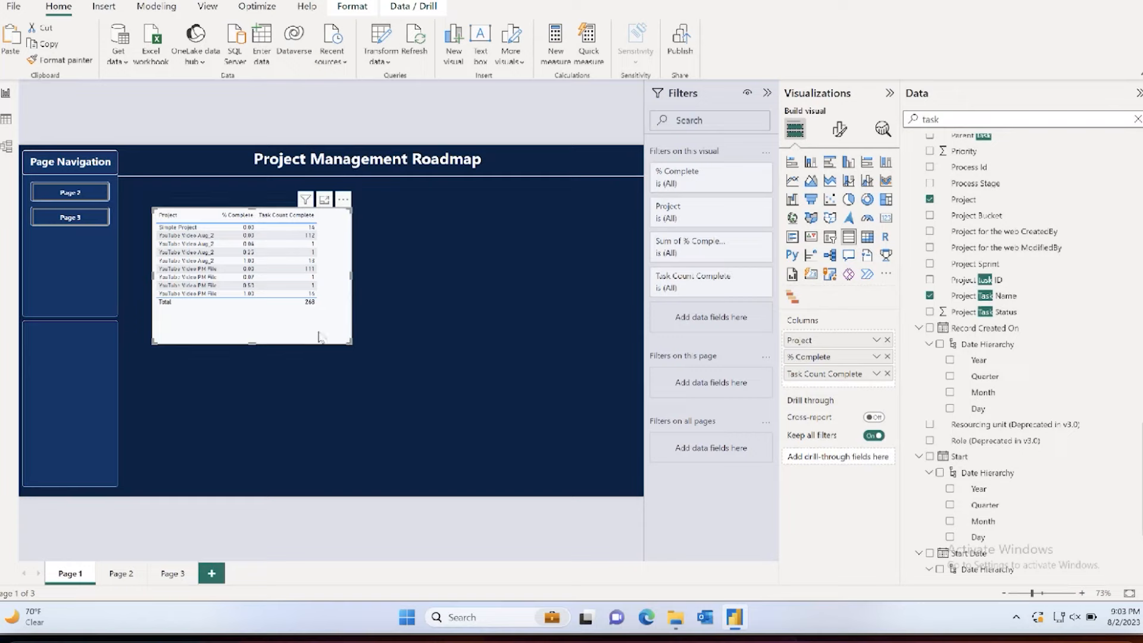
{"action": "key", "text": "ctrl+v"}
{"action": "left_click_drag", "start_coordinate": [333, 334], "coordinate": [550, 331]}
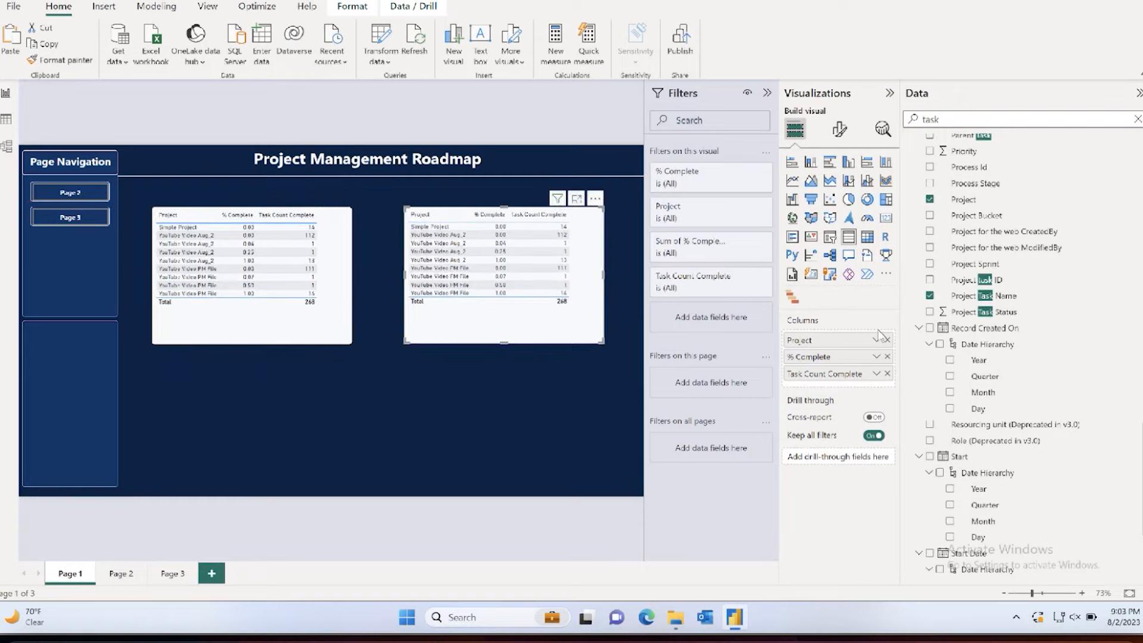
Step: Convert the duplicate table to a 100% stacked column chart, keeping Project, % Complete and the task count as its fields
{"action": "left_click", "coordinate": [887, 356]}
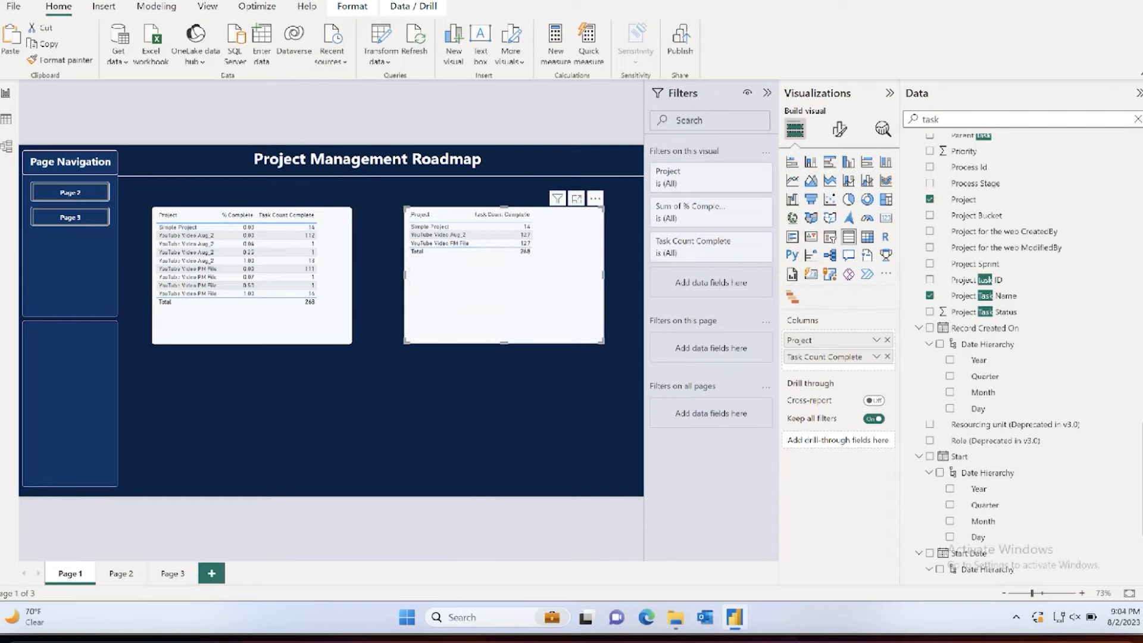
{"action": "key", "text": "ctrl+z"}
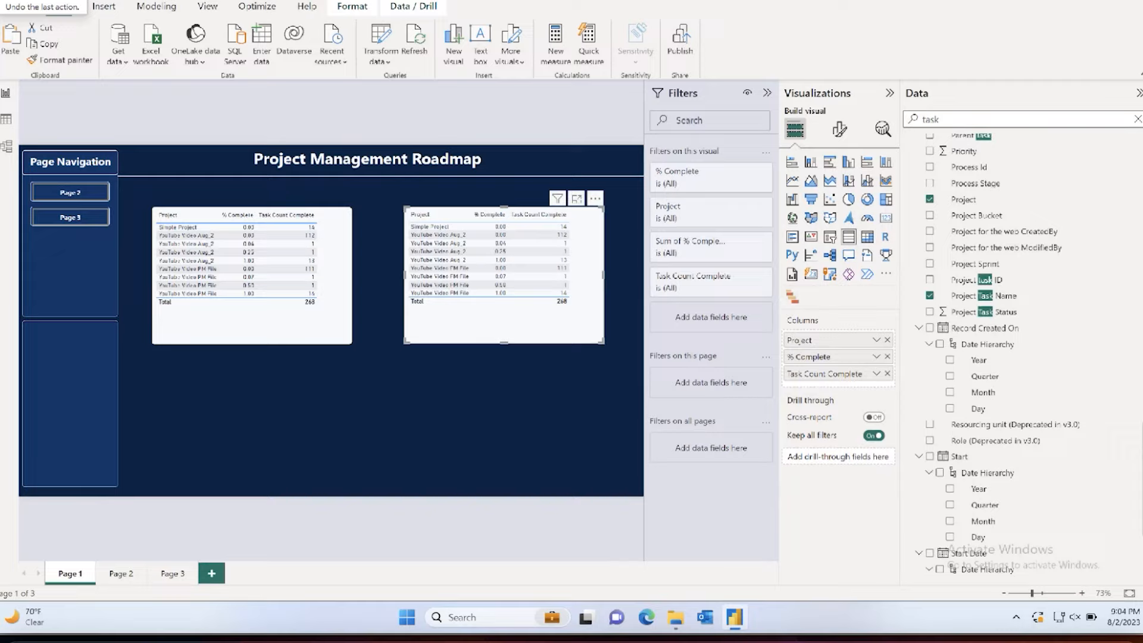
{"action": "left_click", "coordinate": [886, 164]}
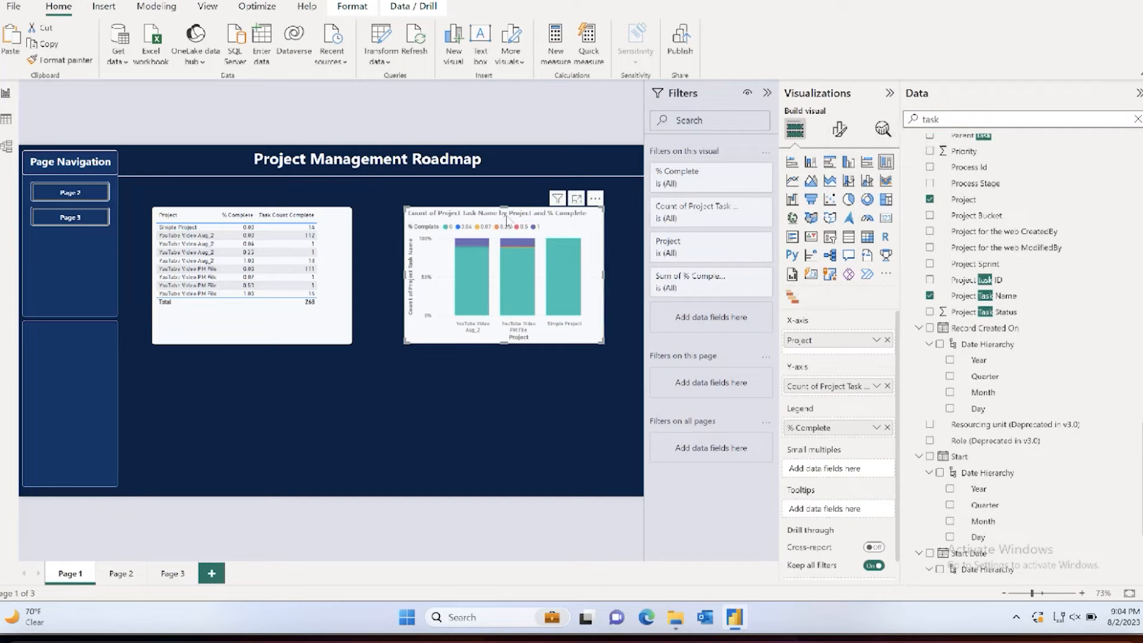
Step: Expand the stacked column chart in focus mode and inspect the segment details of the YouTube Video Aug_2 column
{"action": "left_click", "coordinate": [577, 198]}
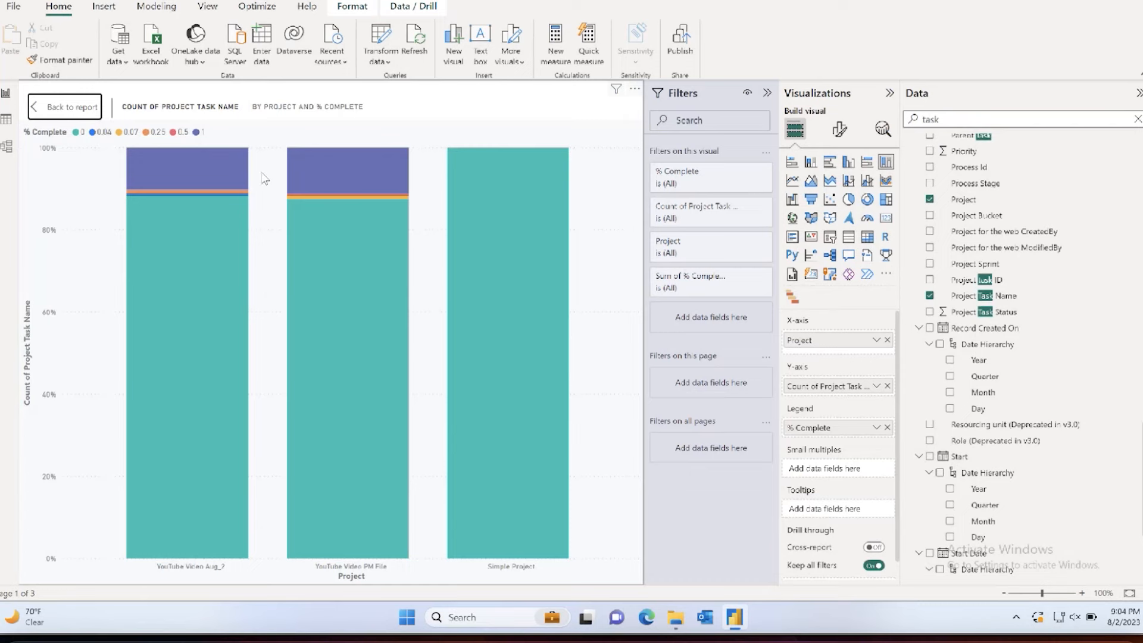
{"action": "mouse_move", "coordinate": [170, 171]}
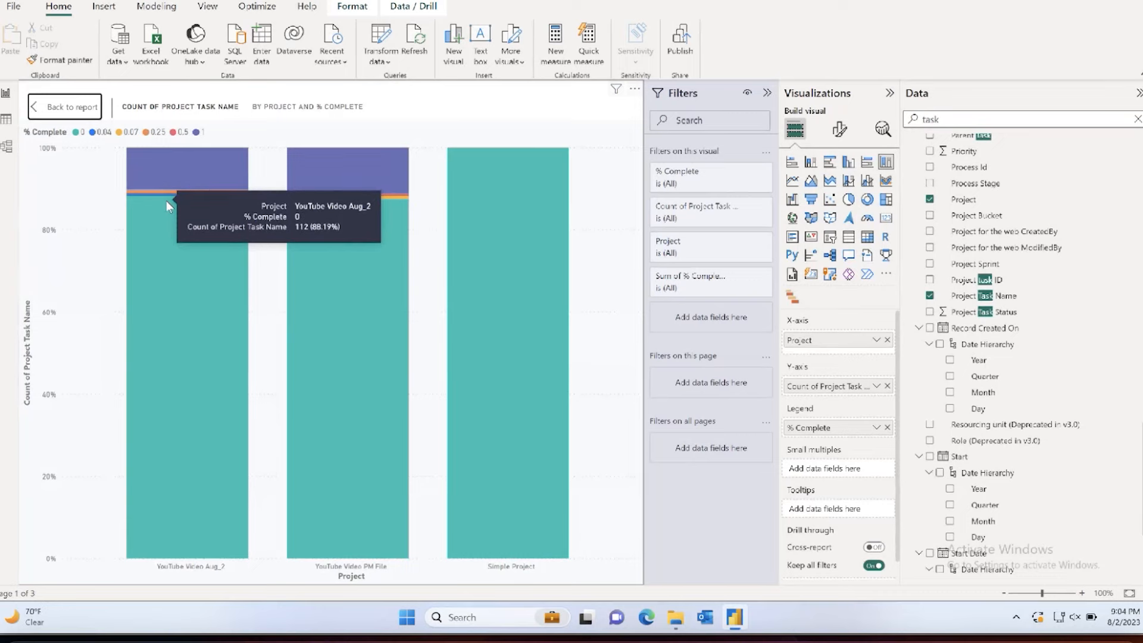
{"action": "mouse_move", "coordinate": [166, 217]}
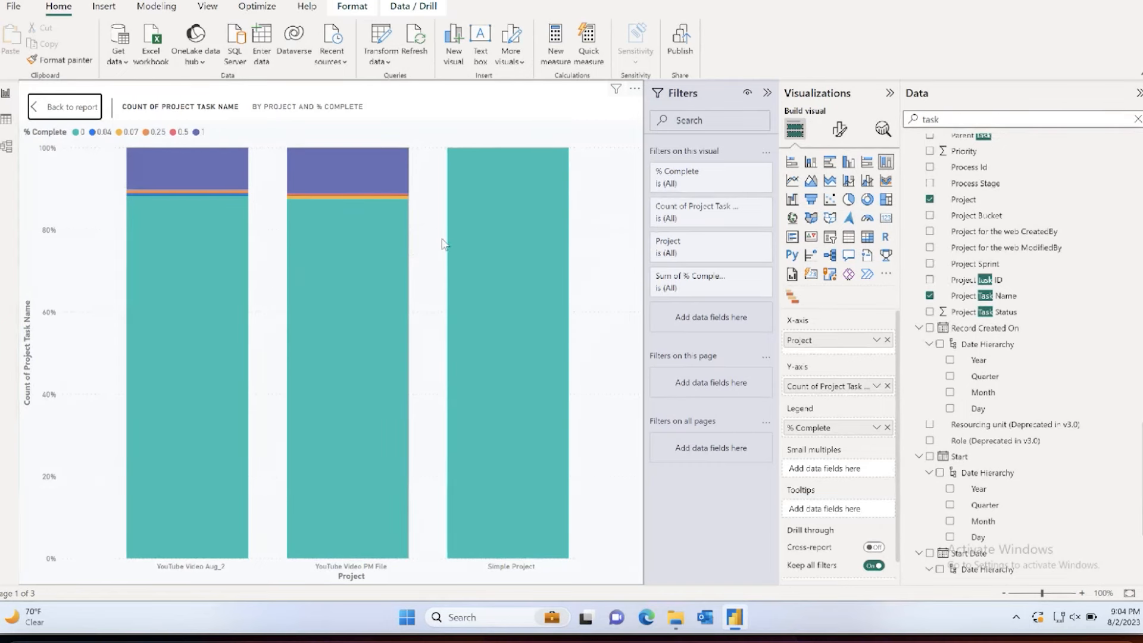
Step: Format the chart's X-axis values in bold black Segoe UI
{"action": "left_click", "coordinate": [839, 129]}
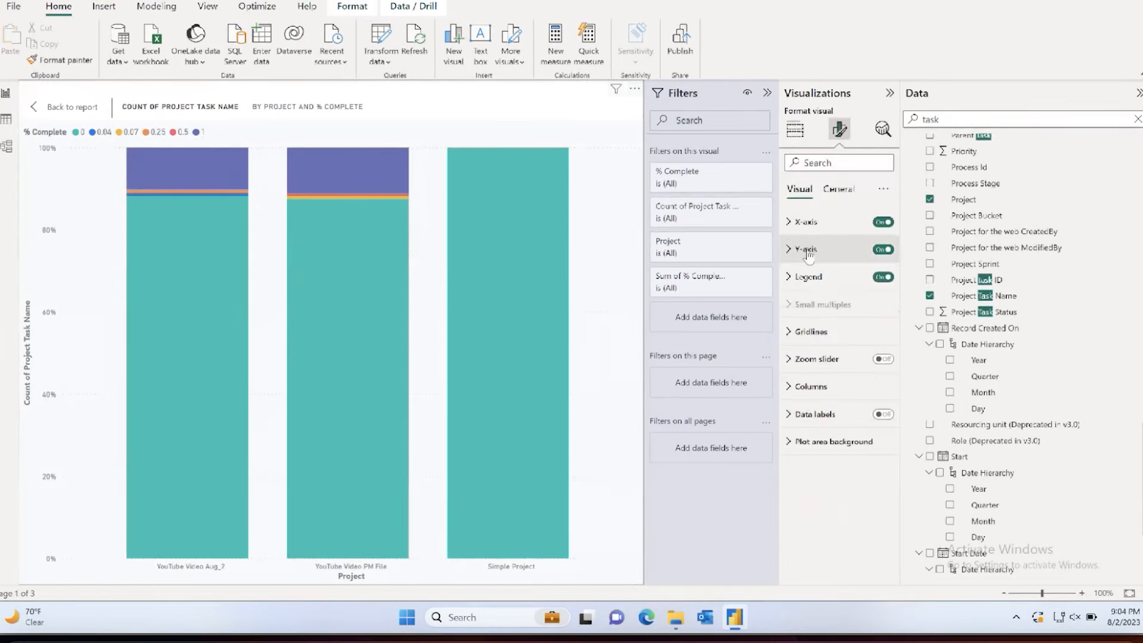
{"action": "left_click", "coordinate": [789, 224]}
{"action": "left_click", "coordinate": [810, 344]}
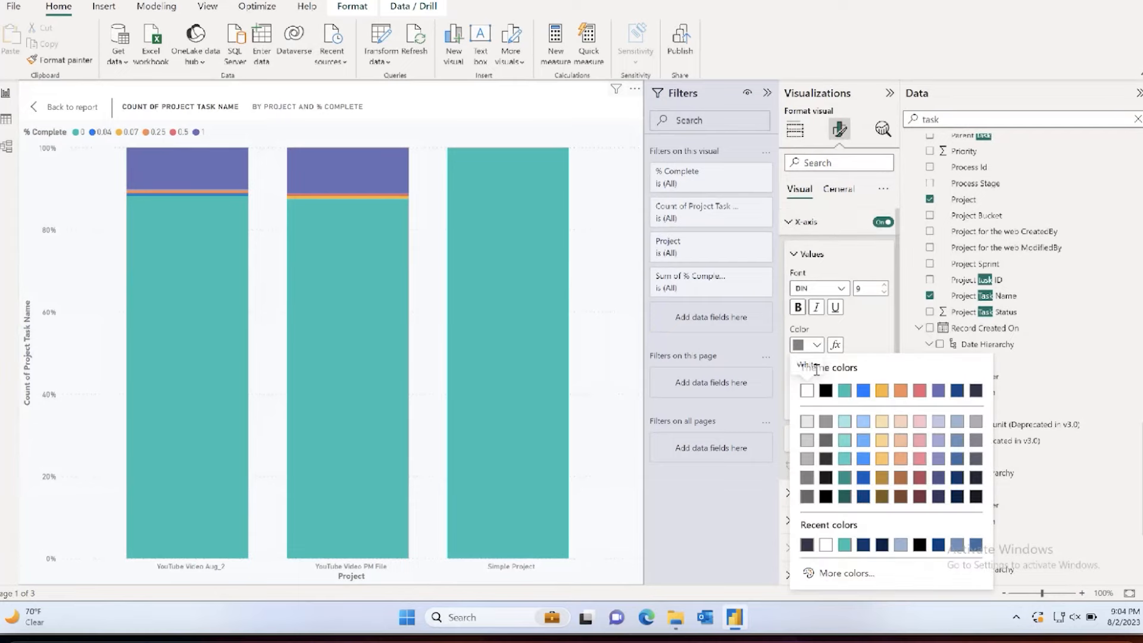
{"action": "left_click", "coordinate": [825, 390]}
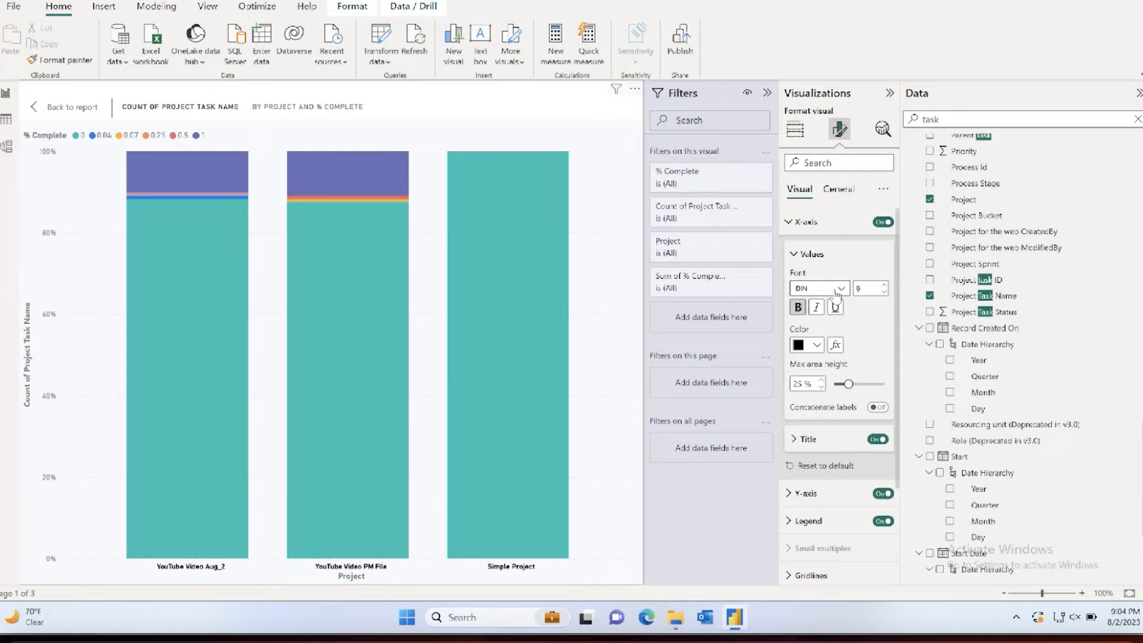
{"action": "left_click", "coordinate": [820, 288]}
{"action": "scroll", "coordinate": [829, 421], "scroll_direction": "down", "scroll_amount": 5}
{"action": "left_click", "coordinate": [831, 419]}
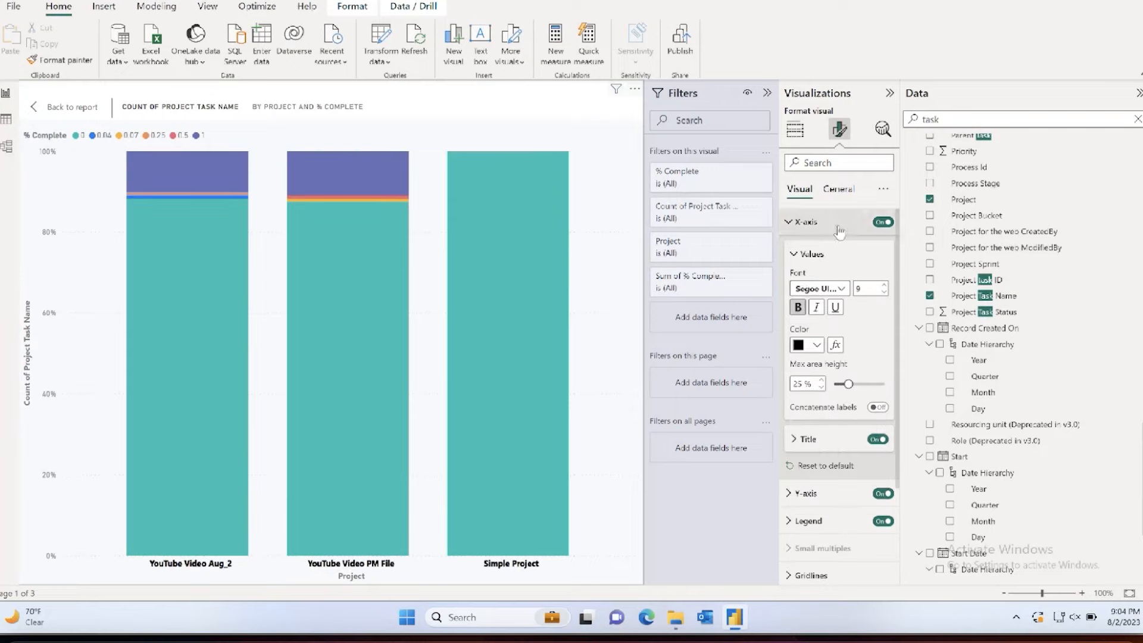
Step: Turn off the chart's X-axis title
{"action": "left_click", "coordinate": [812, 223]}
{"action": "left_click", "coordinate": [801, 223]}
{"action": "scroll", "coordinate": [863, 357], "scroll_direction": "down", "scroll_amount": 3}
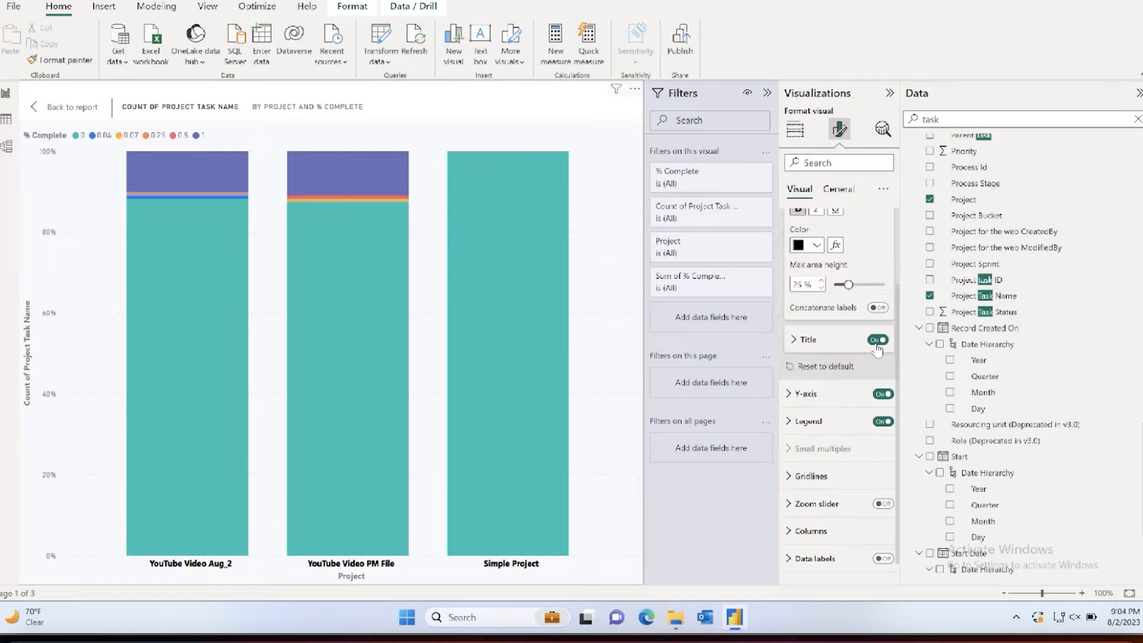
{"action": "left_click", "coordinate": [877, 339]}
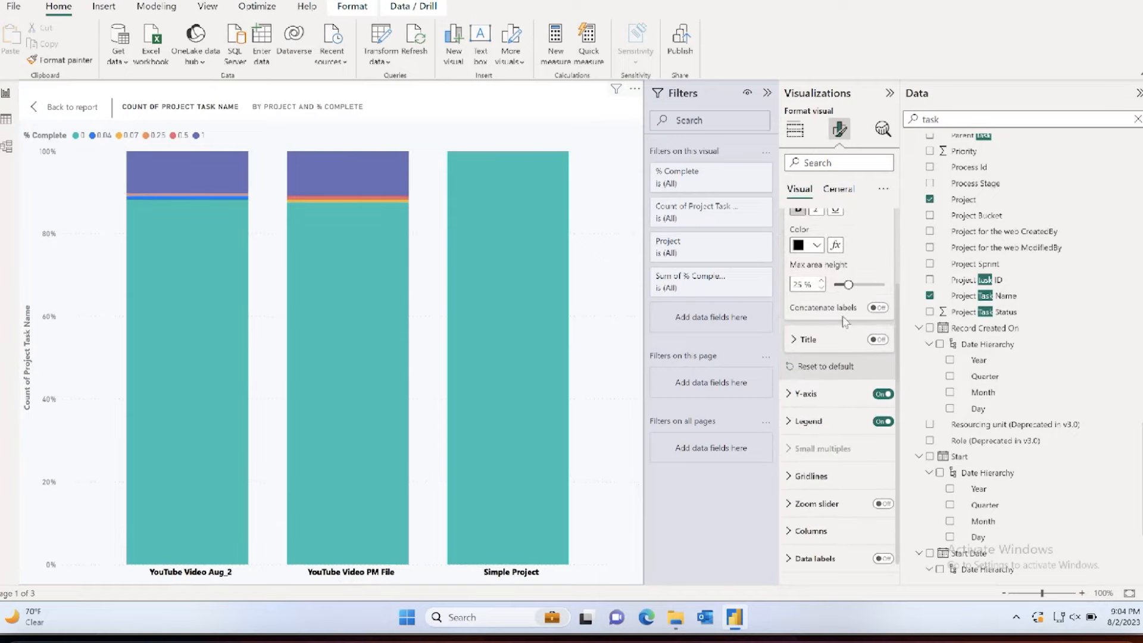
{"action": "scroll", "coordinate": [845, 309], "scroll_direction": "up", "scroll_amount": 3}
{"action": "left_click", "coordinate": [801, 221]}
Step: Format the chart's Y-axis values in black Segoe UI Bold
{"action": "left_click", "coordinate": [794, 251]}
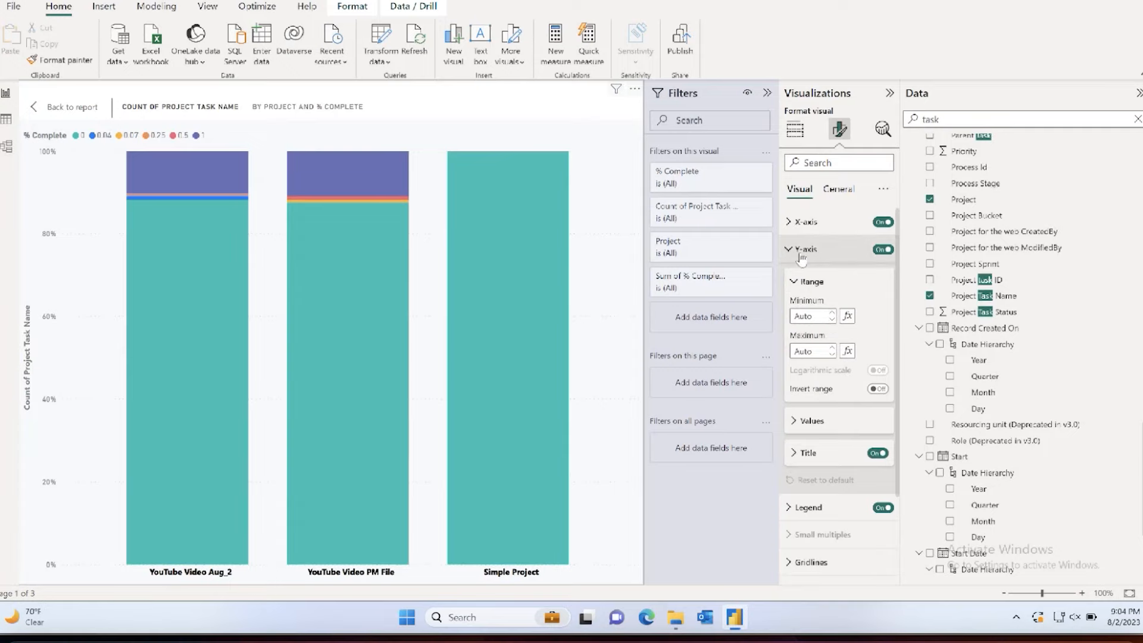
{"action": "left_click", "coordinate": [811, 420]}
{"action": "scroll", "coordinate": [824, 426], "scroll_direction": "down", "scroll_amount": 1}
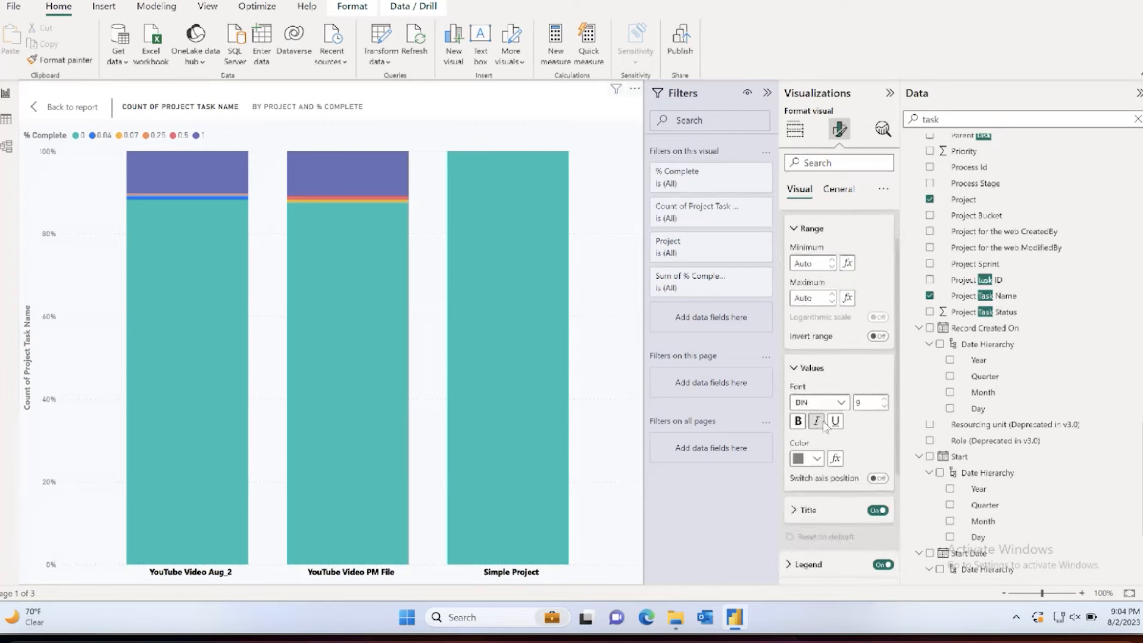
{"action": "left_click", "coordinate": [819, 390]}
{"action": "scroll", "coordinate": [829, 280], "scroll_direction": "down", "scroll_amount": 3}
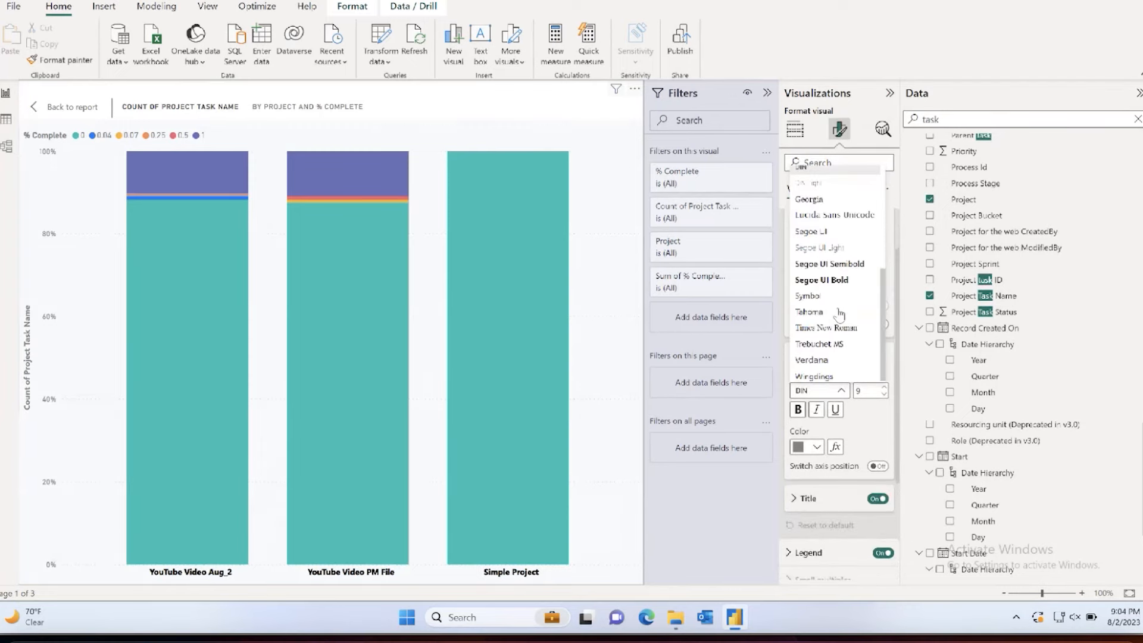
{"action": "left_click", "coordinate": [829, 279]}
{"action": "left_click", "coordinate": [816, 447]}
{"action": "left_click", "coordinate": [824, 234]}
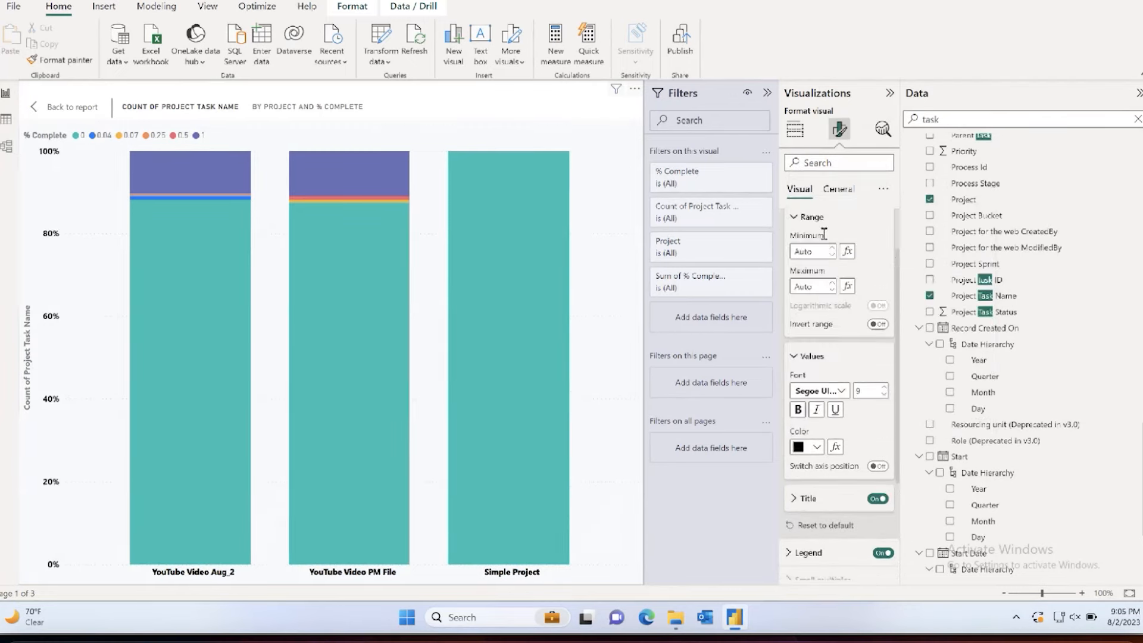
Step: Turn off the chart's Y-axis title
{"action": "left_click", "coordinate": [877, 499]}
{"action": "scroll", "coordinate": [839, 358], "scroll_direction": "up", "scroll_amount": 2}
{"action": "left_click", "coordinate": [789, 249]}
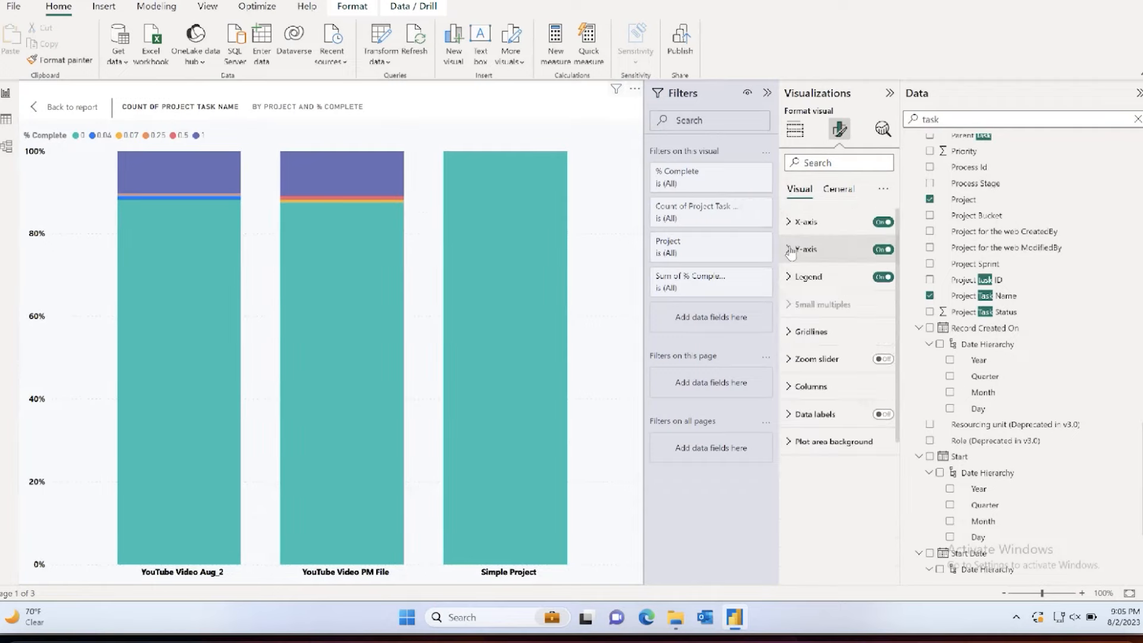
Step: Format the chart's legend text in black Segoe UI Bold and return to the report page
{"action": "left_click", "coordinate": [792, 277]}
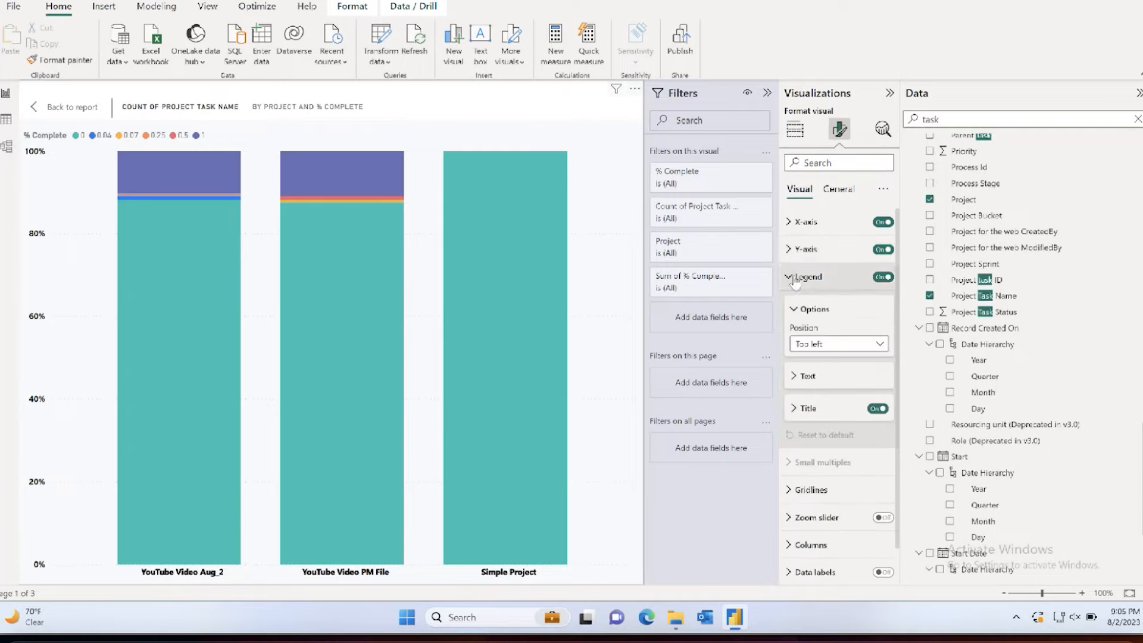
{"action": "left_click", "coordinate": [796, 376]}
{"action": "left_click", "coordinate": [815, 410]}
{"action": "scroll", "coordinate": [830, 297], "scroll_direction": "down", "scroll_amount": 3}
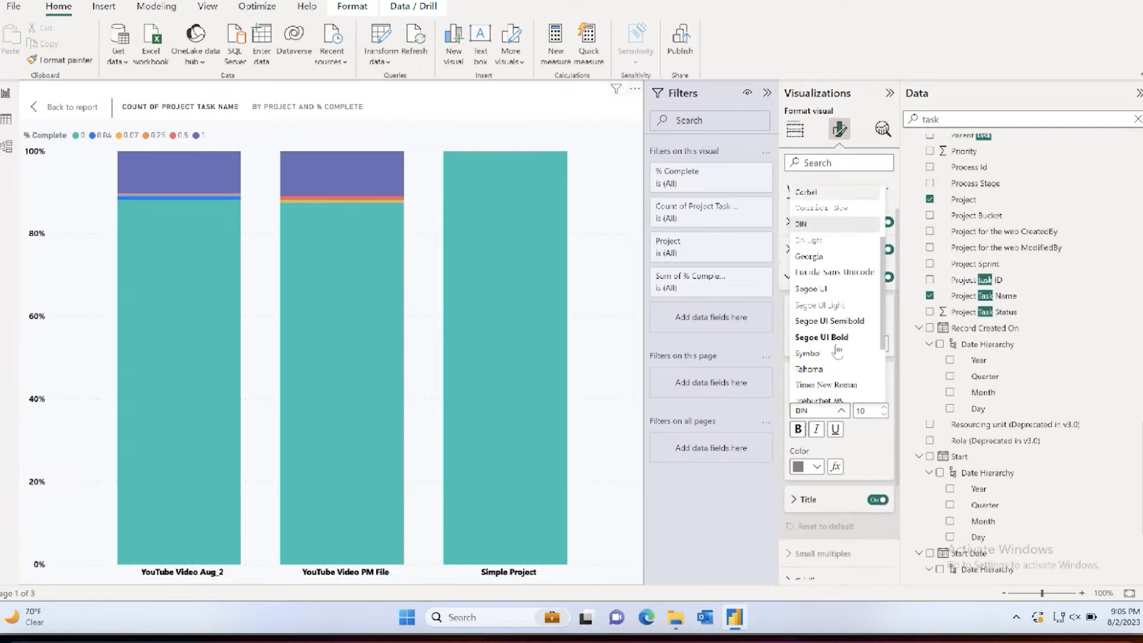
{"action": "left_click", "coordinate": [824, 298]}
{"action": "left_click", "coordinate": [809, 466]}
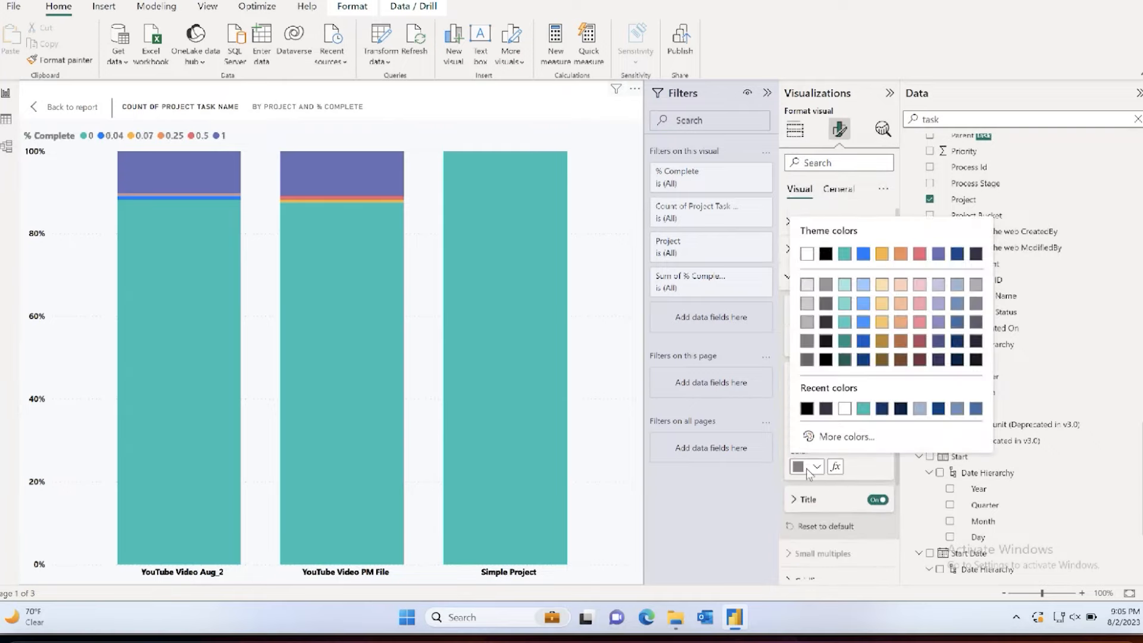
{"action": "left_click", "coordinate": [824, 254]}
{"action": "left_click", "coordinate": [794, 309]}
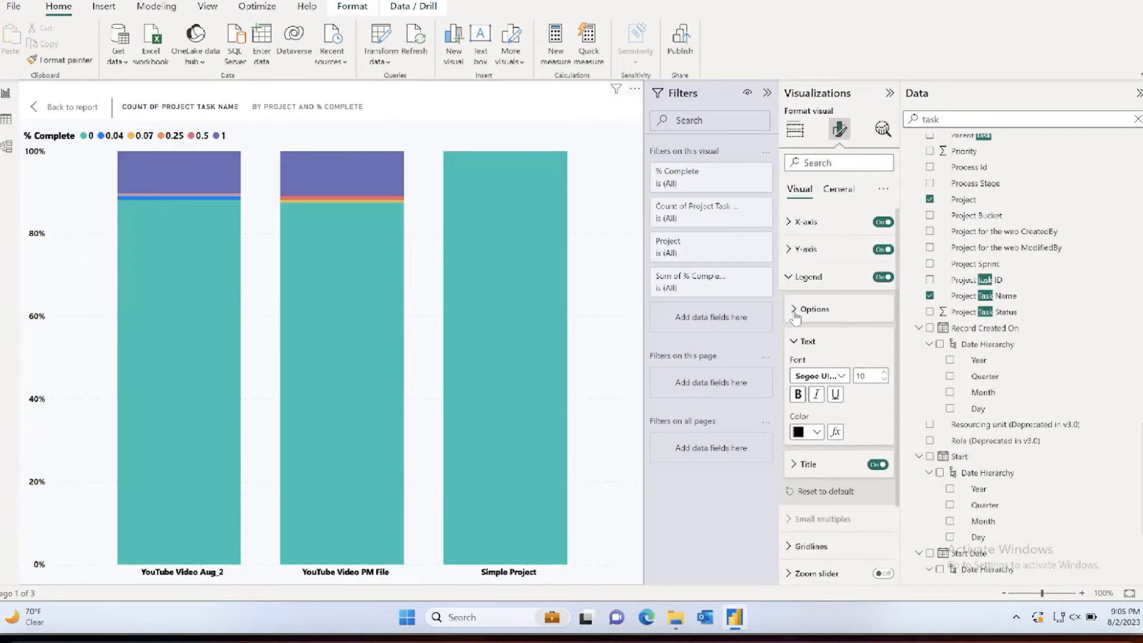
{"action": "left_click", "coordinate": [791, 277]}
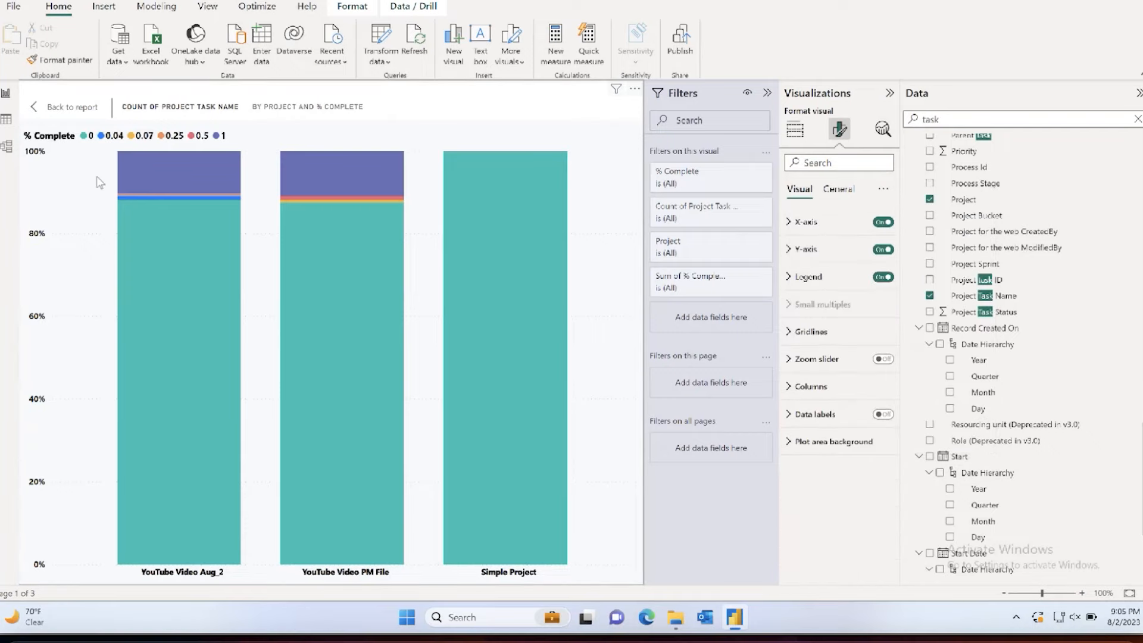
{"action": "left_click", "coordinate": [66, 107]}
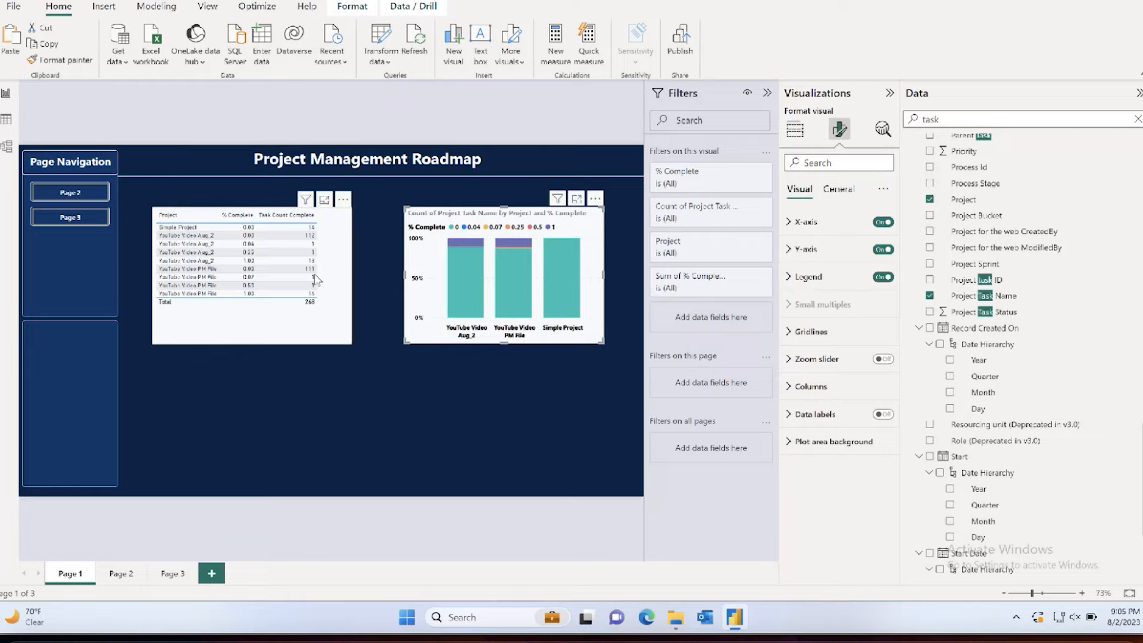
Step: Move the table lower on the page and the chart beside the page navigation, and search the chart's format settings for "title"
{"action": "left_click_drag", "start_coordinate": [348, 339], "coordinate": [484, 439]}
{"action": "left_click_drag", "start_coordinate": [565, 283], "coordinate": [283, 269]}
{"action": "left_click", "coordinate": [827, 162]}
{"action": "type", "text": "title"}
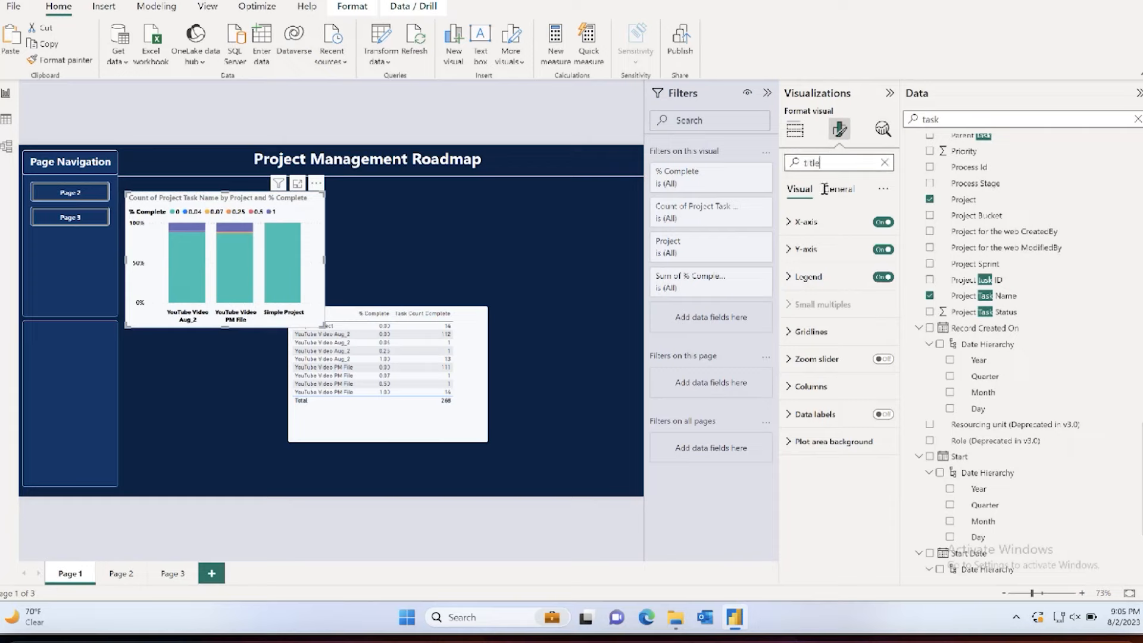
{"action": "left_click", "coordinate": [877, 221]}
{"action": "left_click", "coordinate": [832, 254]}
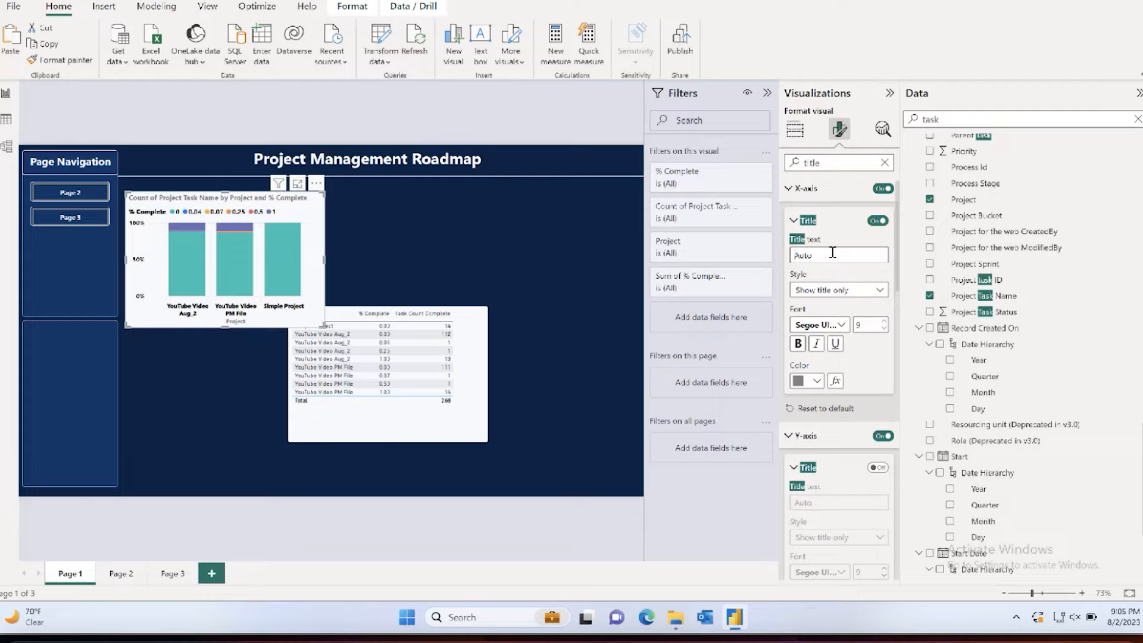
{"action": "type", "text": "Project Coupletion"}
{"action": "left_click", "coordinate": [874, 223]}
Step: Set the chart's title text to "Project Completion Details" and color it black
{"action": "left_click", "coordinate": [789, 188]}
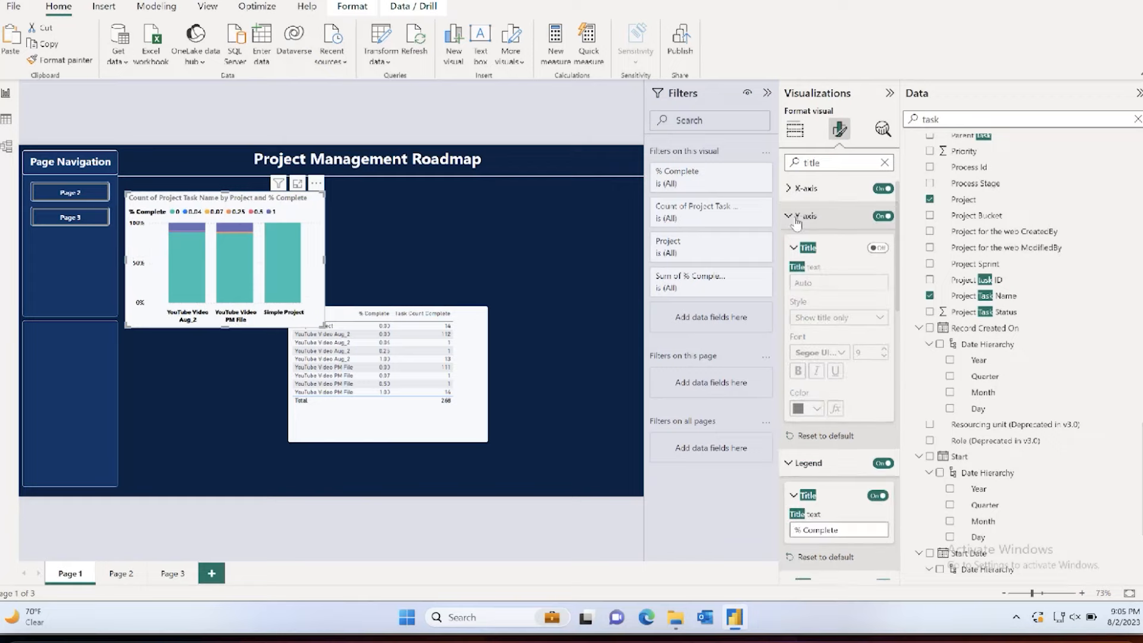
{"action": "left_click", "coordinate": [788, 216]}
{"action": "left_click", "coordinate": [788, 244]}
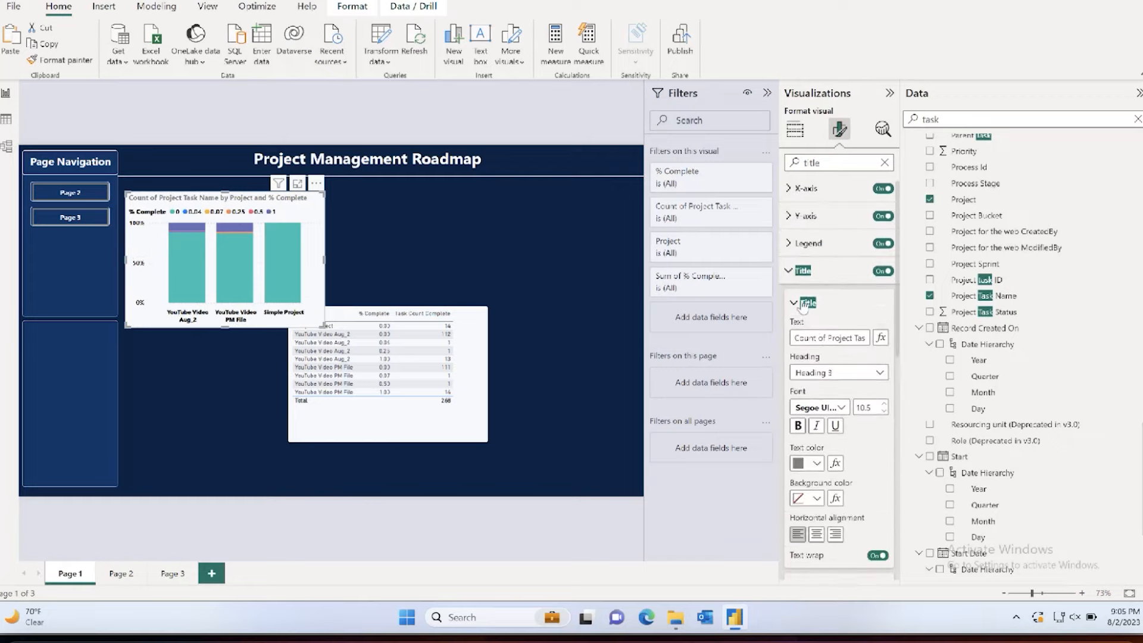
{"action": "left_click", "coordinate": [816, 337]}
{"action": "key", "text": "ctrl+a"}
{"action": "key", "text": "BackSpace"}
{"action": "type", "text": "Project Co"}
{"action": "type", "text": "mpletion Deta"}
{"action": "type", "text": "ils"}
{"action": "left_click", "coordinate": [816, 463]}
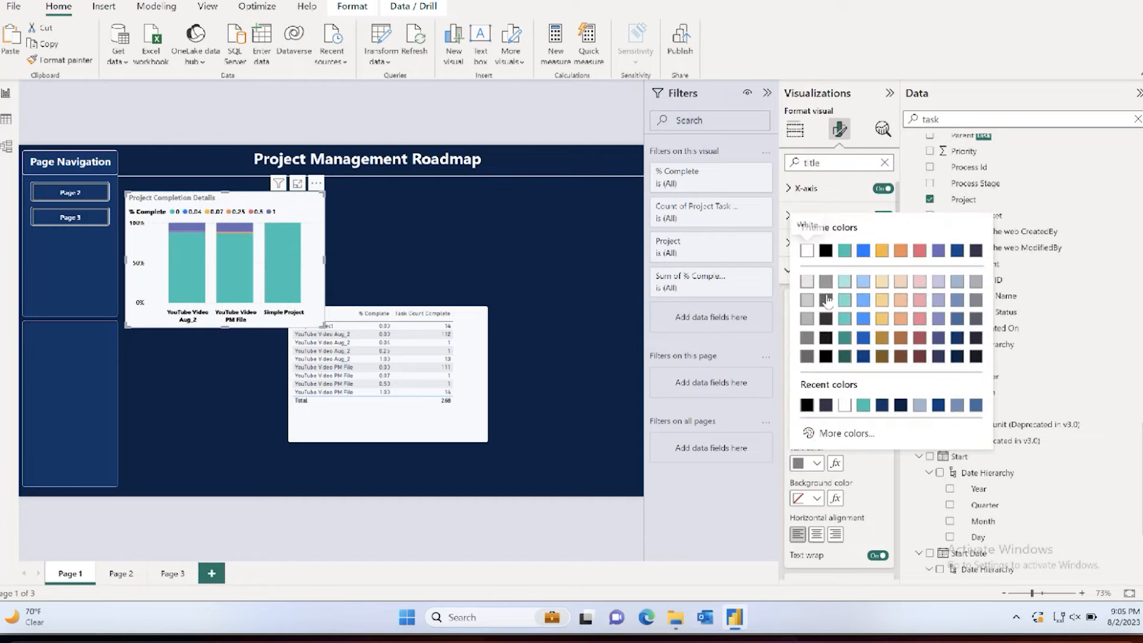
{"action": "left_click", "coordinate": [826, 300]}
Step: Move the table to the page's lower-right corner, then widen the chart under the report title and slightly reduce its height
{"action": "left_click_drag", "start_coordinate": [439, 435], "coordinate": [582, 473]}
{"action": "left_click", "coordinate": [315, 249]}
{"action": "left_click_drag", "start_coordinate": [325, 259], "coordinate": [393, 262]}
{"action": "left_click_drag", "start_coordinate": [270, 327], "coordinate": [260, 334]}
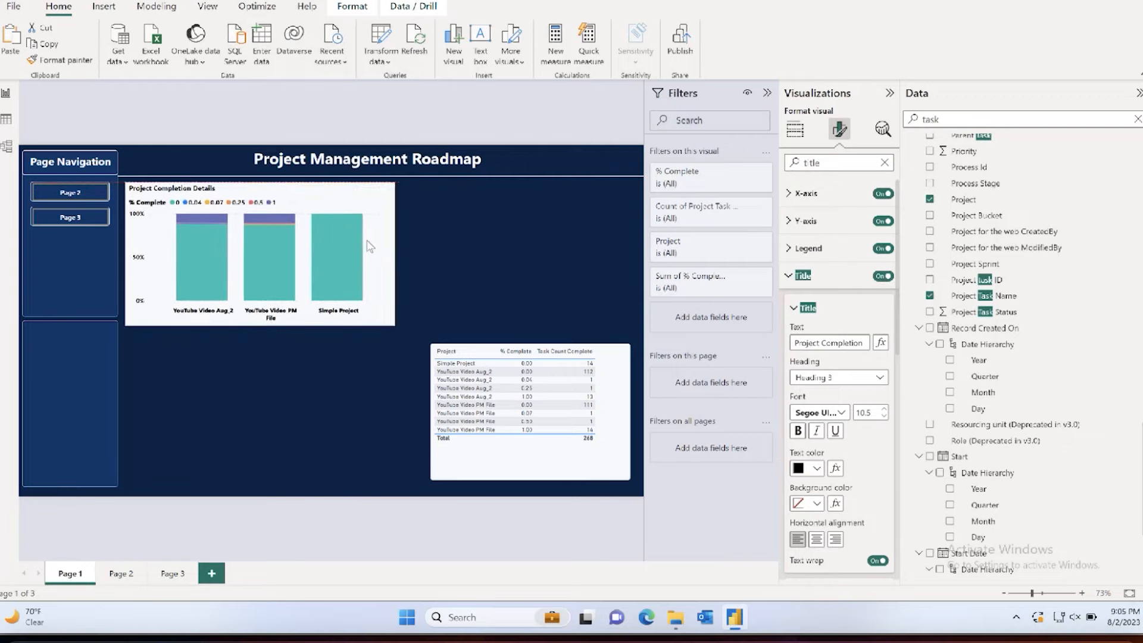
{"action": "left_click_drag", "start_coordinate": [259, 329], "coordinate": [262, 316]}
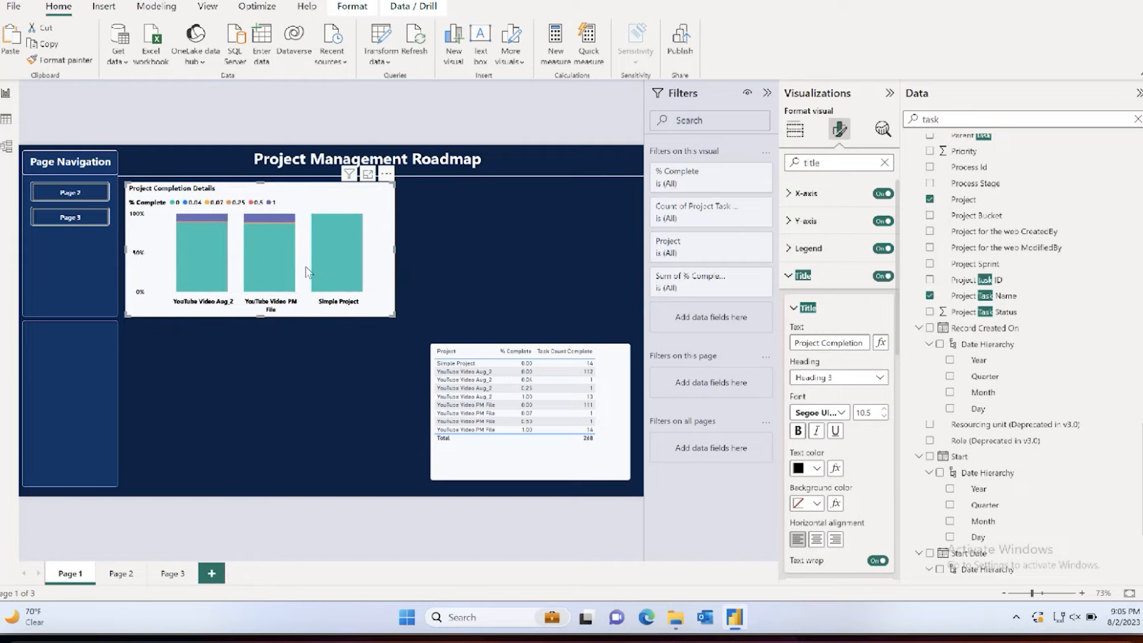
Step: Show the Project Completion Details chart in focus mode and set the column color for 0.00 complete to dark red
{"action": "left_click", "coordinate": [368, 175]}
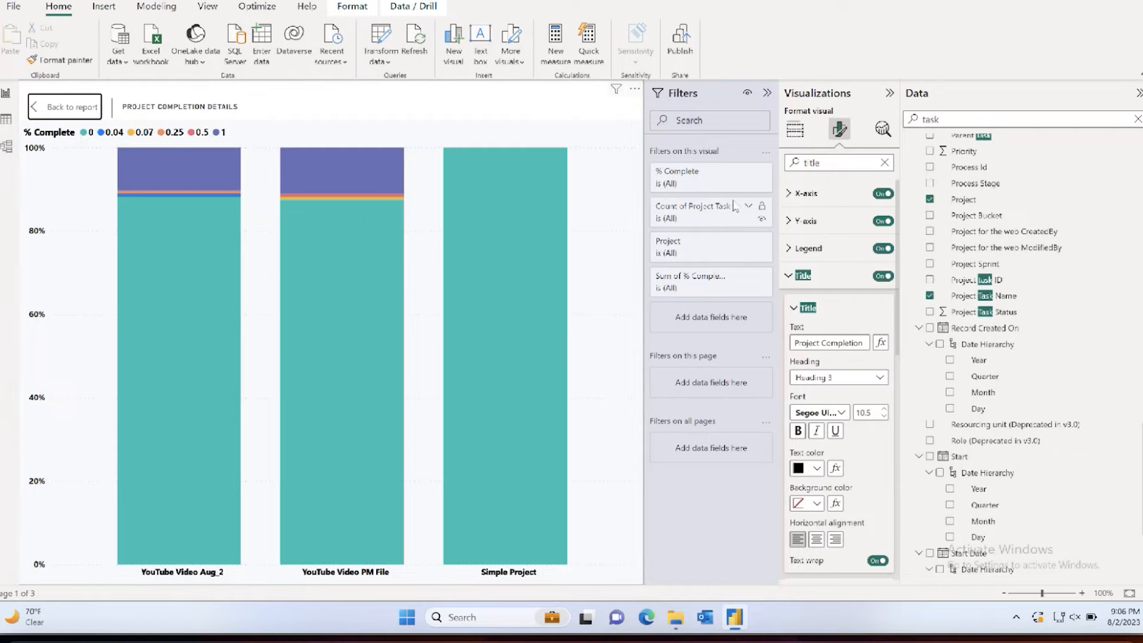
{"action": "left_click", "coordinate": [790, 276]}
{"action": "double_click", "coordinate": [813, 160]}
{"action": "type", "text": "color"}
{"action": "scroll", "coordinate": [839, 297], "scroll_direction": "down", "scroll_amount": 3}
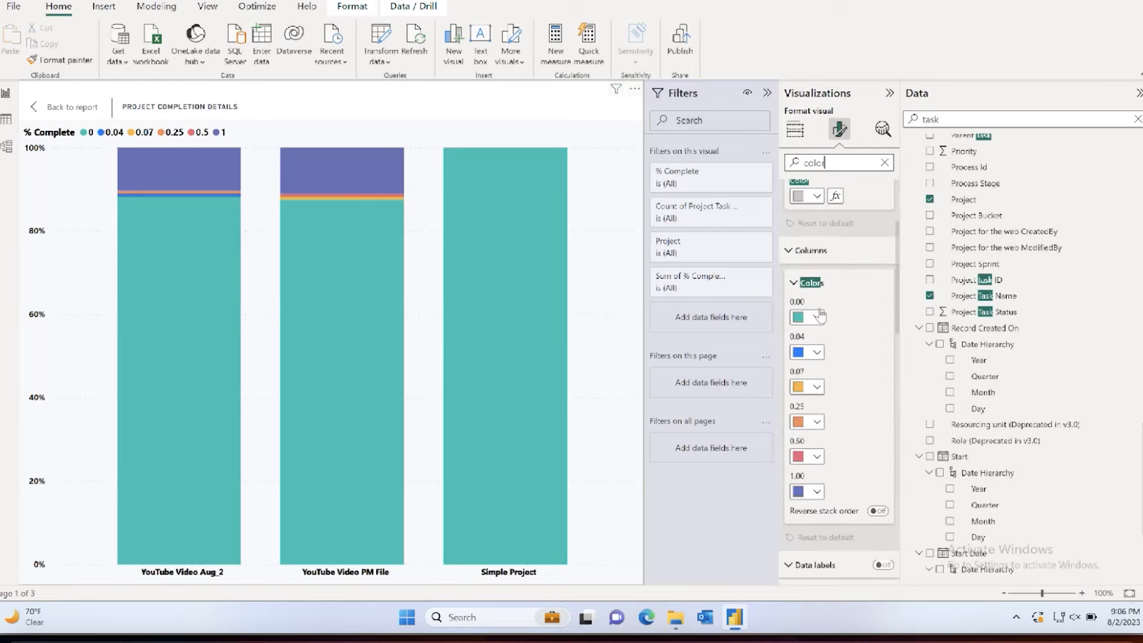
{"action": "left_click", "coordinate": [806, 314]}
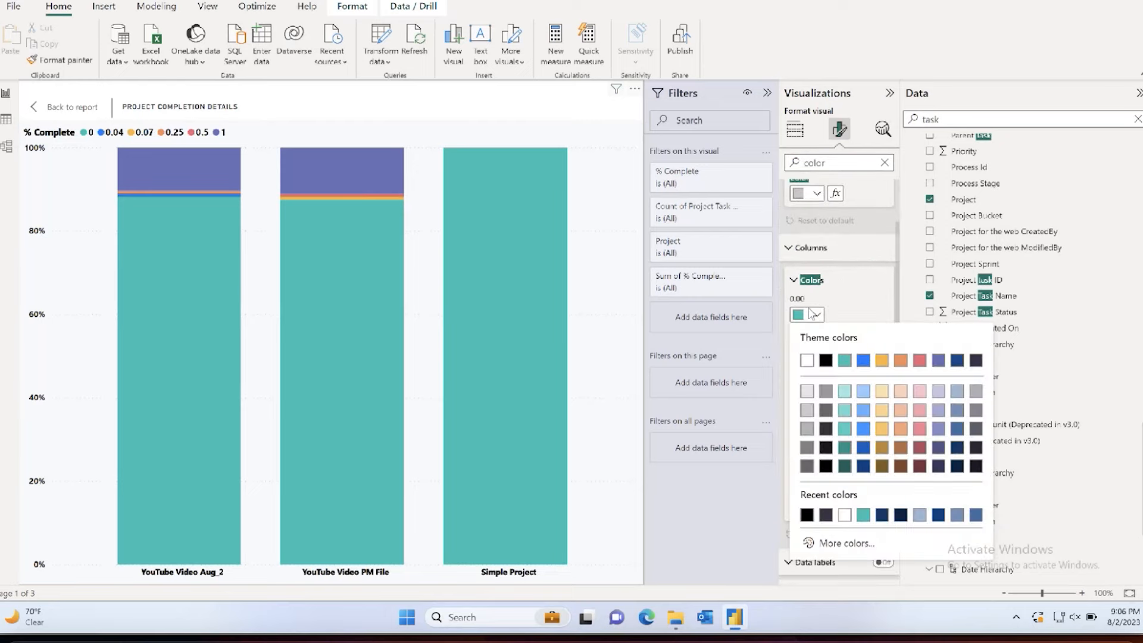
{"action": "left_click", "coordinate": [920, 466]}
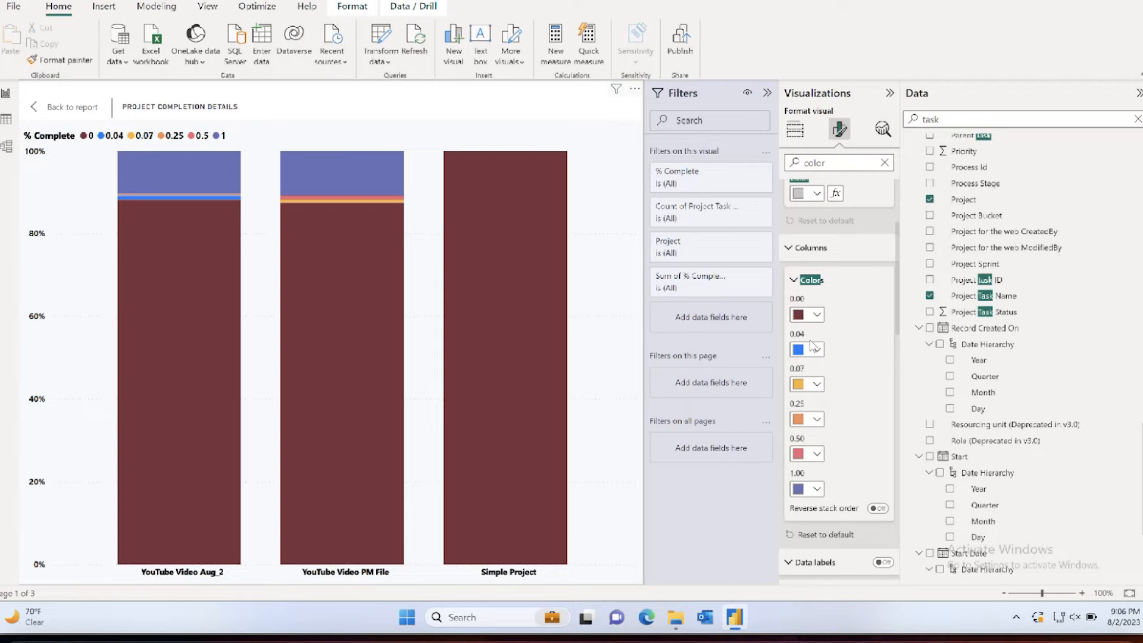
Step: Set the column color for 1.00 complete to Theme color 1, 50% darker
{"action": "left_click", "coordinate": [815, 489]}
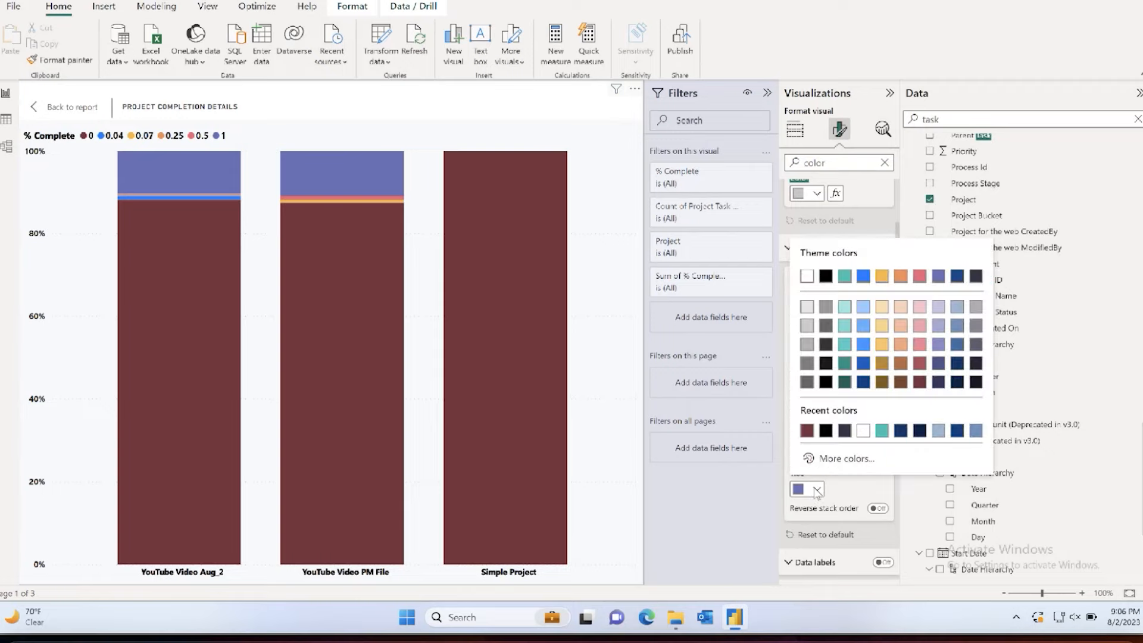
{"action": "left_click", "coordinate": [844, 276]}
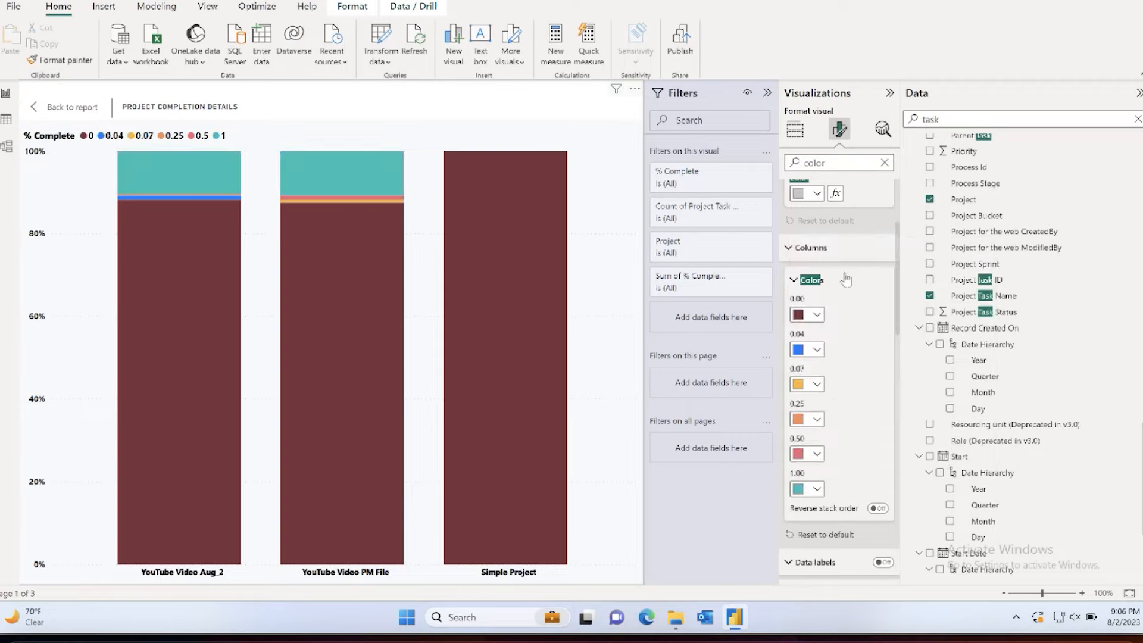
{"action": "left_click", "coordinate": [816, 489]}
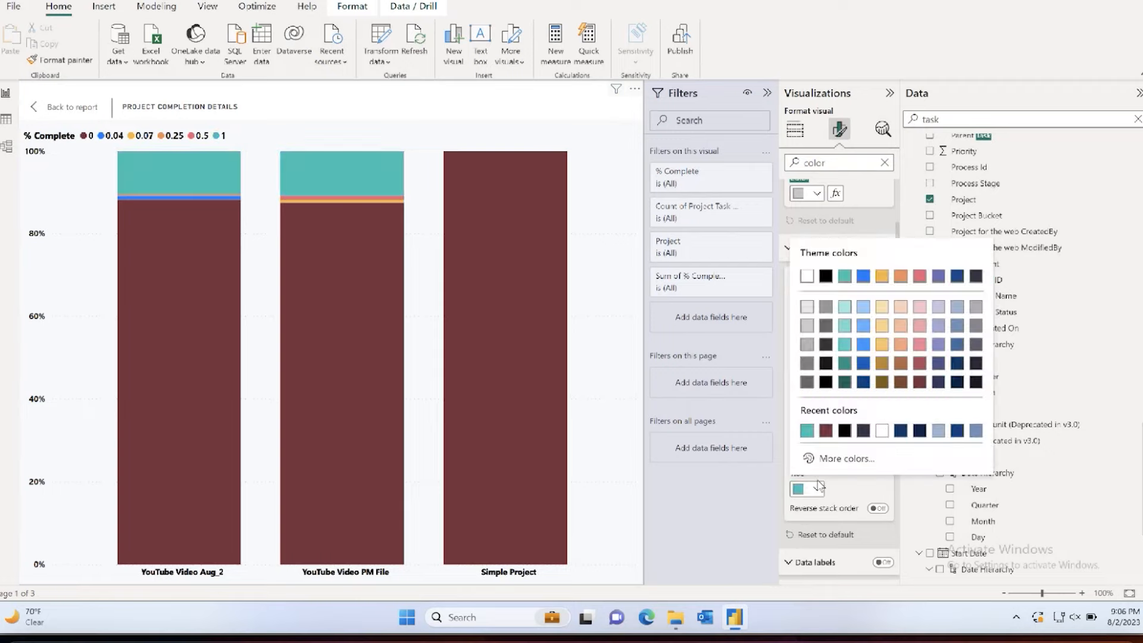
{"action": "left_click", "coordinate": [843, 382]}
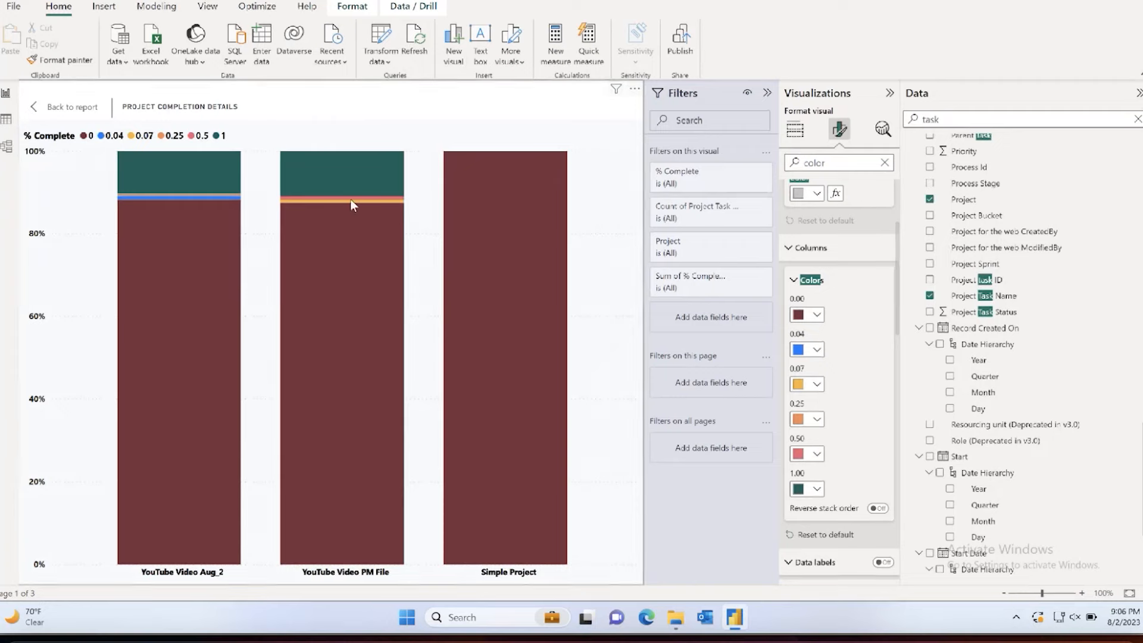
{"action": "mouse_move", "coordinate": [351, 203]}
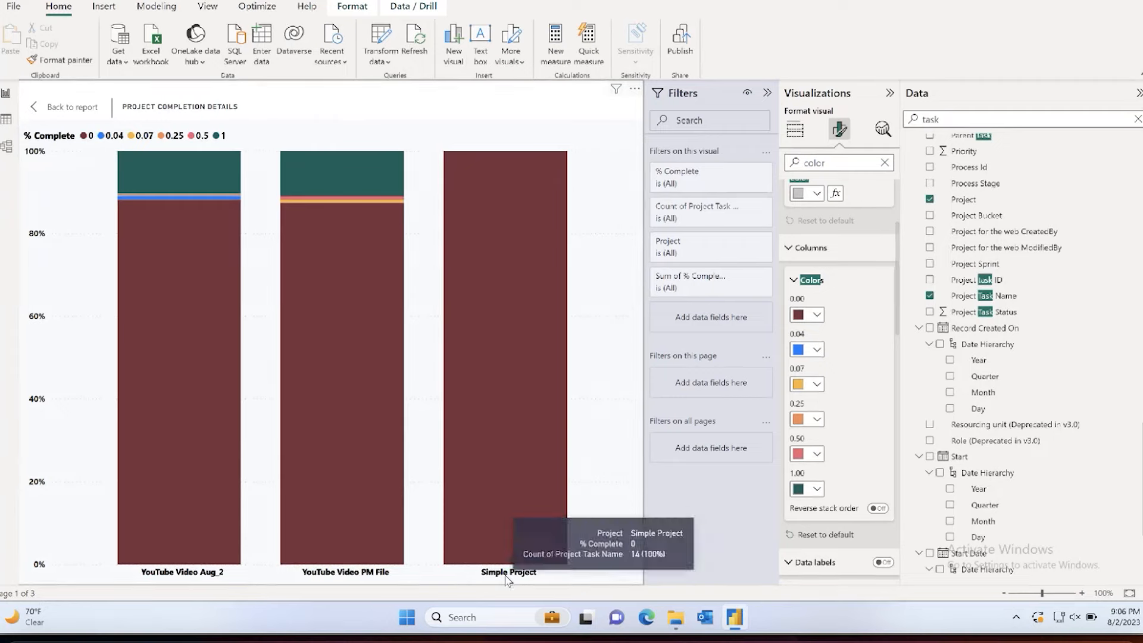
{"action": "mouse_move", "coordinate": [526, 260]}
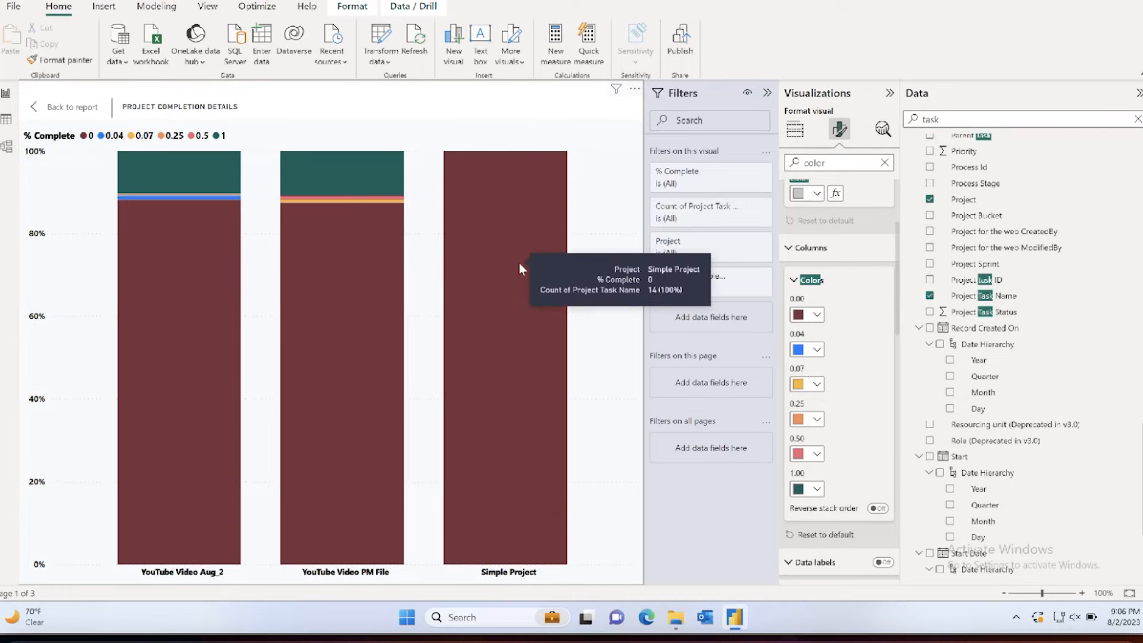
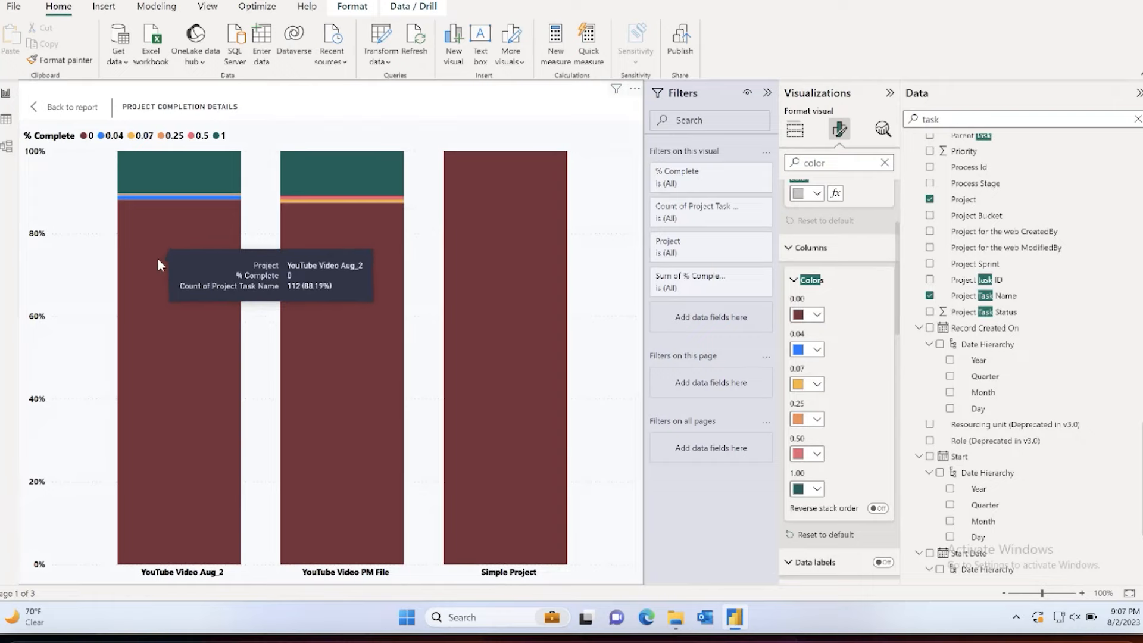
Step: Return from focus mode to the report page and delete the task-count table
{"action": "left_click", "coordinate": [73, 108], "text": "ctrl"}
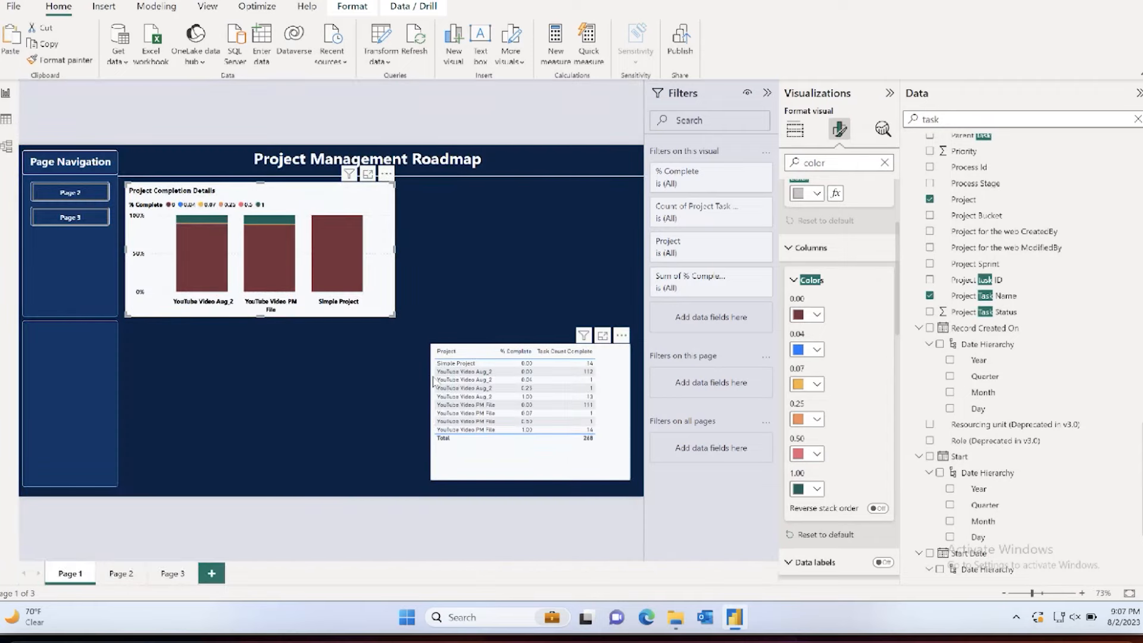
{"action": "left_click", "coordinate": [622, 345]}
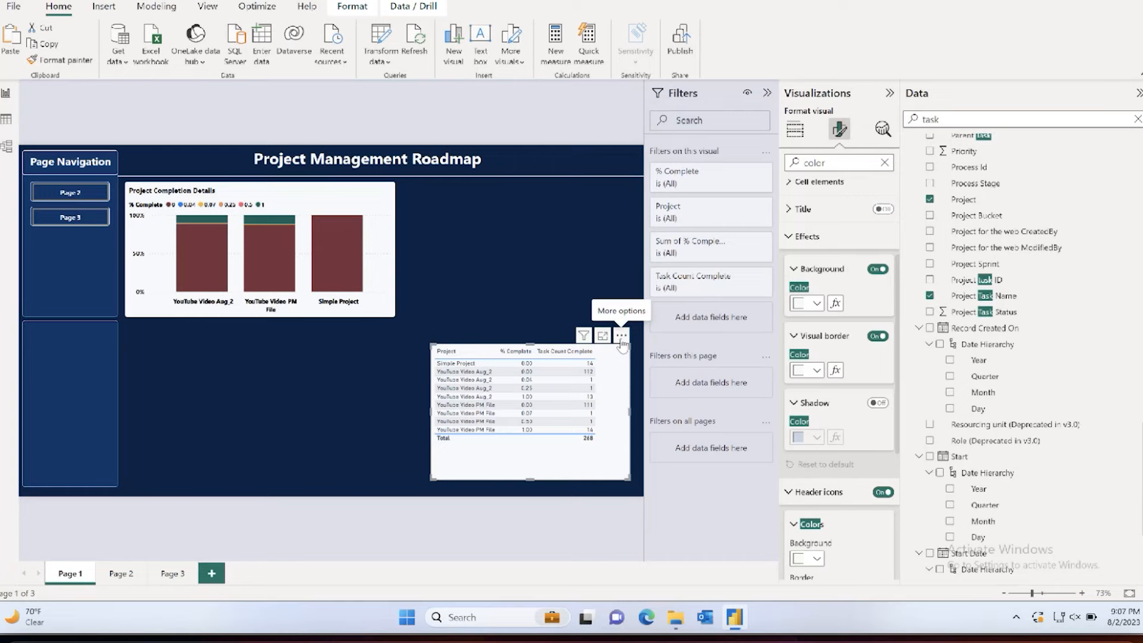
{"action": "left_click", "coordinate": [622, 336]}
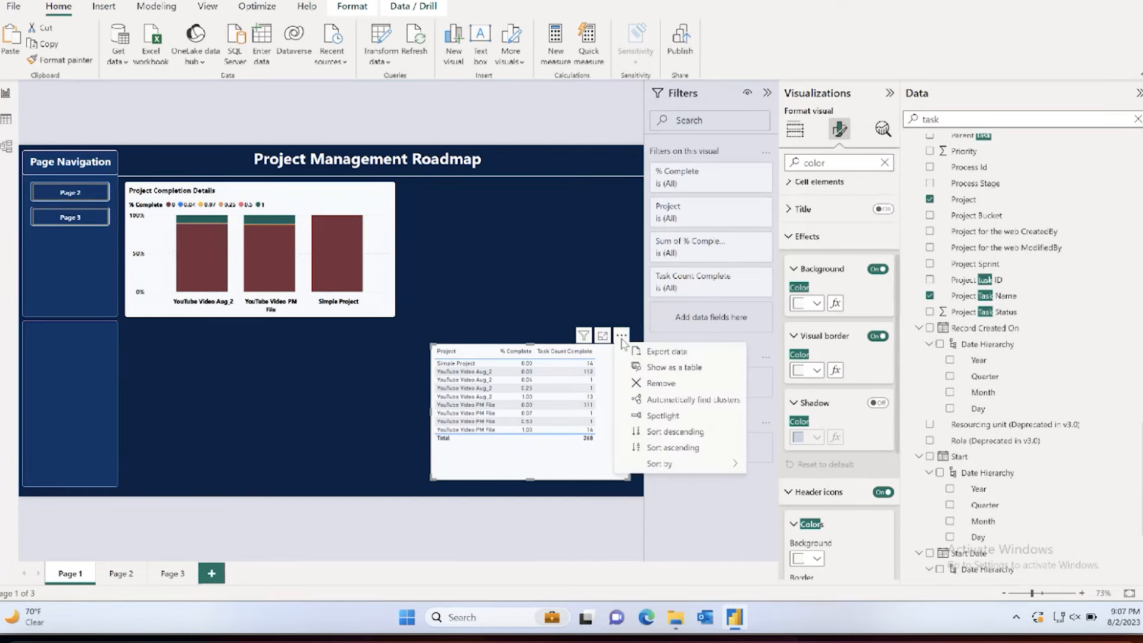
{"action": "left_click", "coordinate": [651, 384]}
Step: Search the data fields for "notes" and add Notes - Plain text as a new table below the chart
{"action": "double_click", "coordinate": [985, 119]}
{"action": "type", "text": "notes"}
{"action": "left_click_drag", "start_coordinate": [988, 175], "coordinate": [334, 378]}
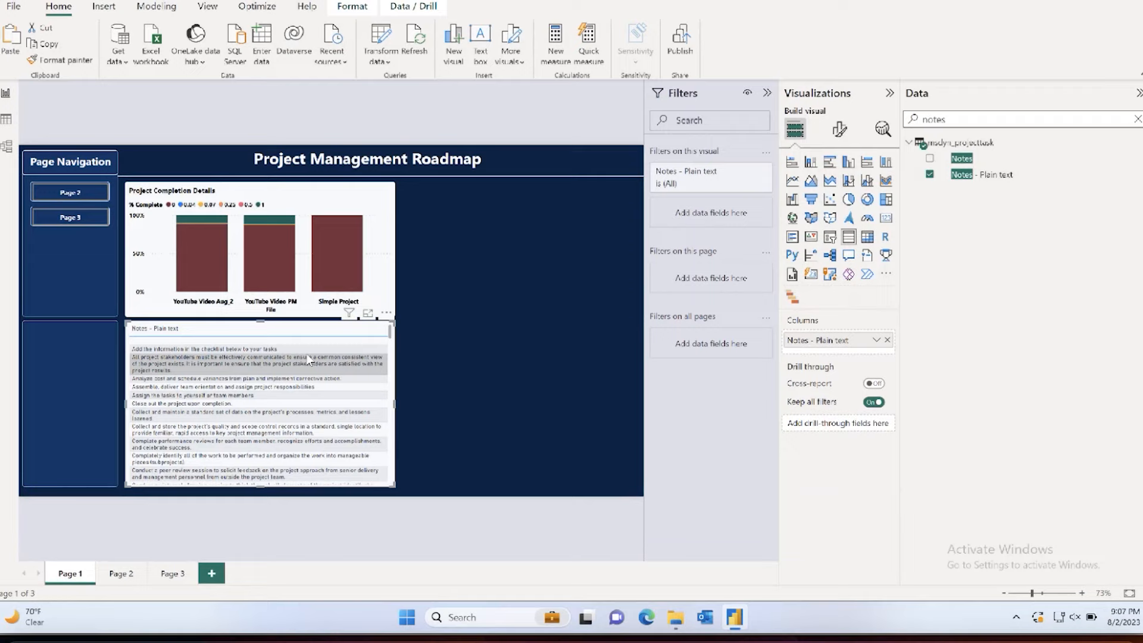
Step: Place the notes table to the right of the completion chart, narrow it to clear the chart, and match the chart's height
{"action": "left_click_drag", "start_coordinate": [260, 323], "coordinate": [541, 191]}
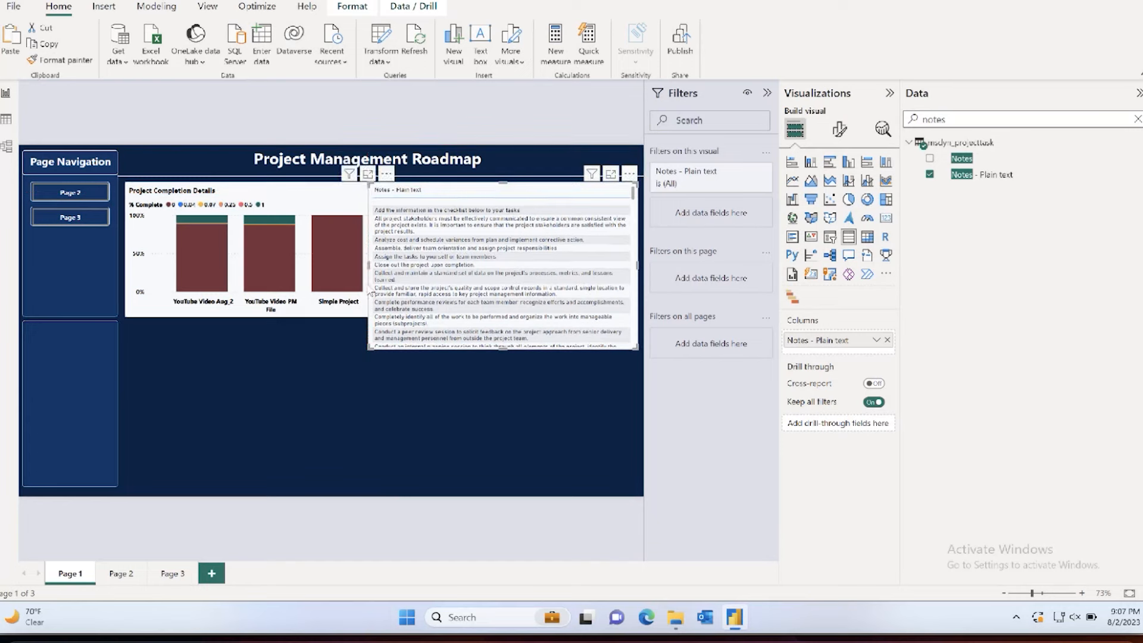
{"action": "left_click", "coordinate": [370, 265]}
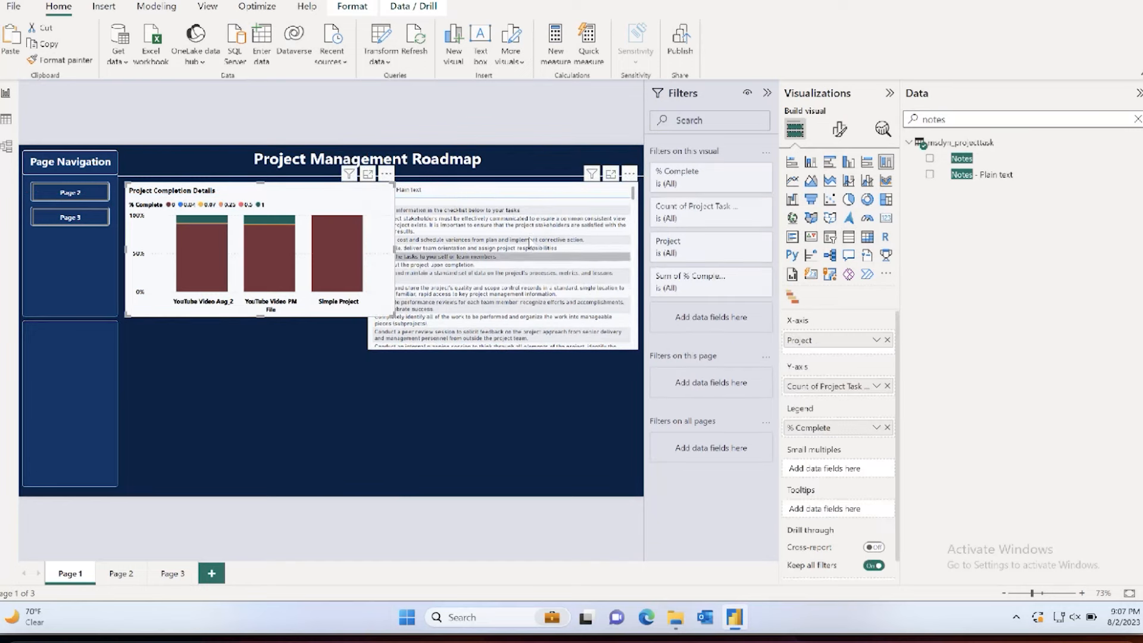
{"action": "left_click", "coordinate": [405, 262]}
{"action": "left_click_drag", "start_coordinate": [367, 264], "coordinate": [405, 263]}
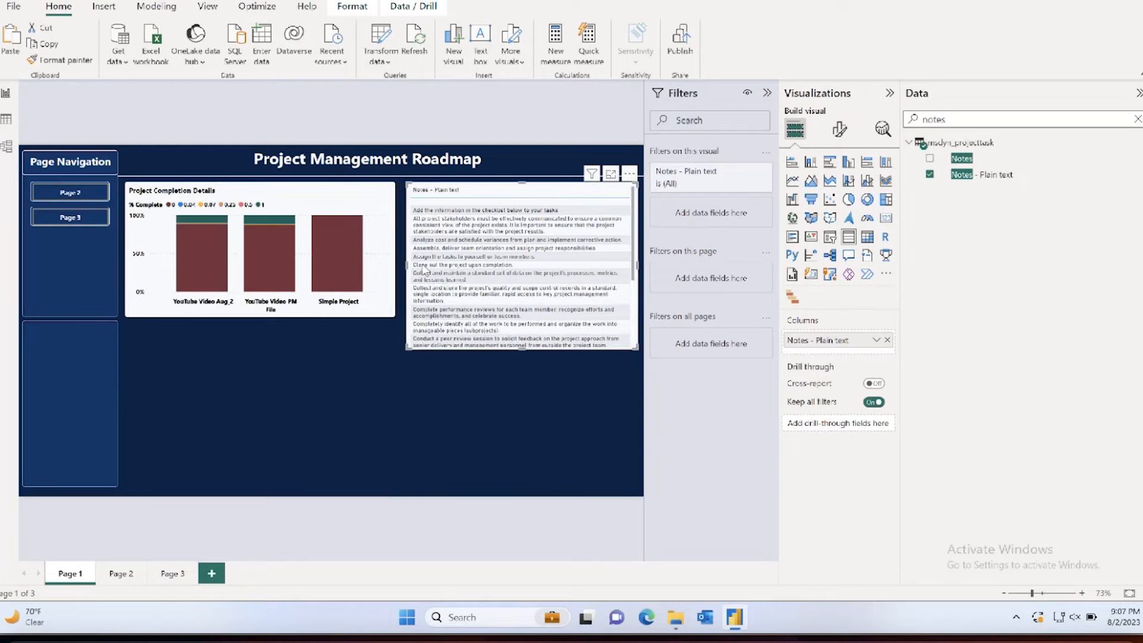
{"action": "left_click_drag", "start_coordinate": [516, 348], "coordinate": [516, 315]}
{"action": "left_click", "coordinate": [840, 129]}
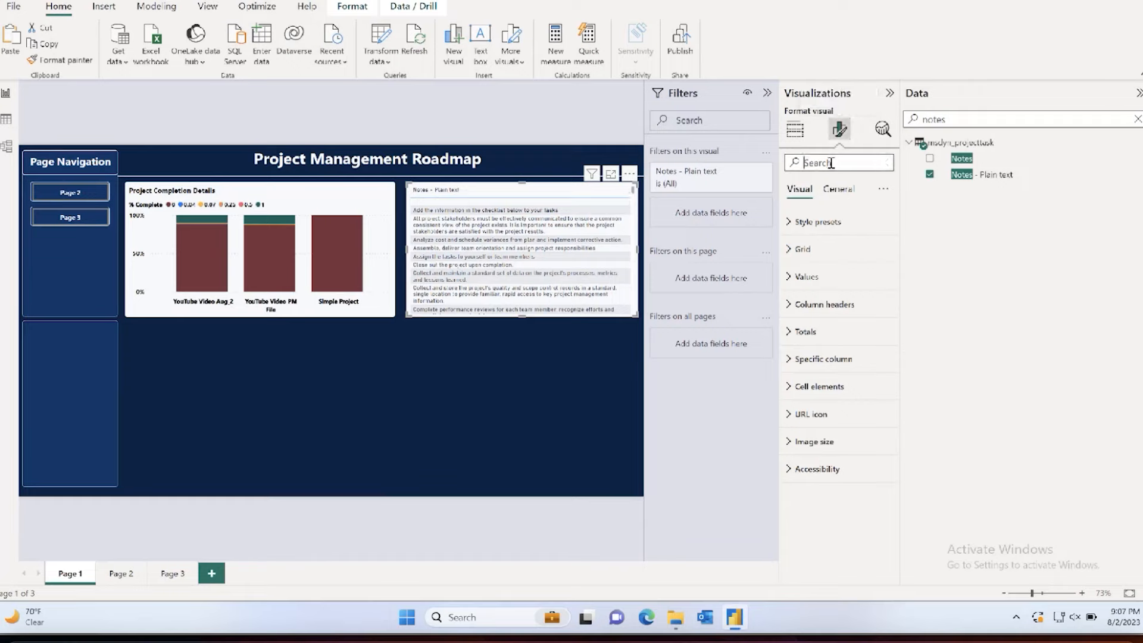
{"action": "type", "text": "word"}
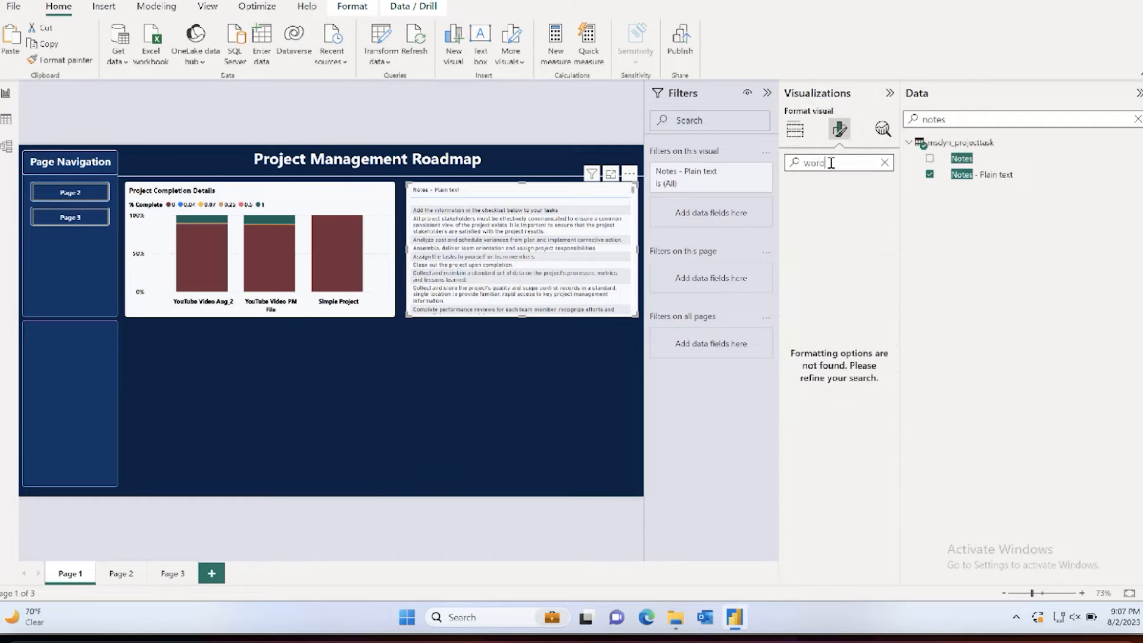
{"action": "left_click", "coordinate": [885, 163]}
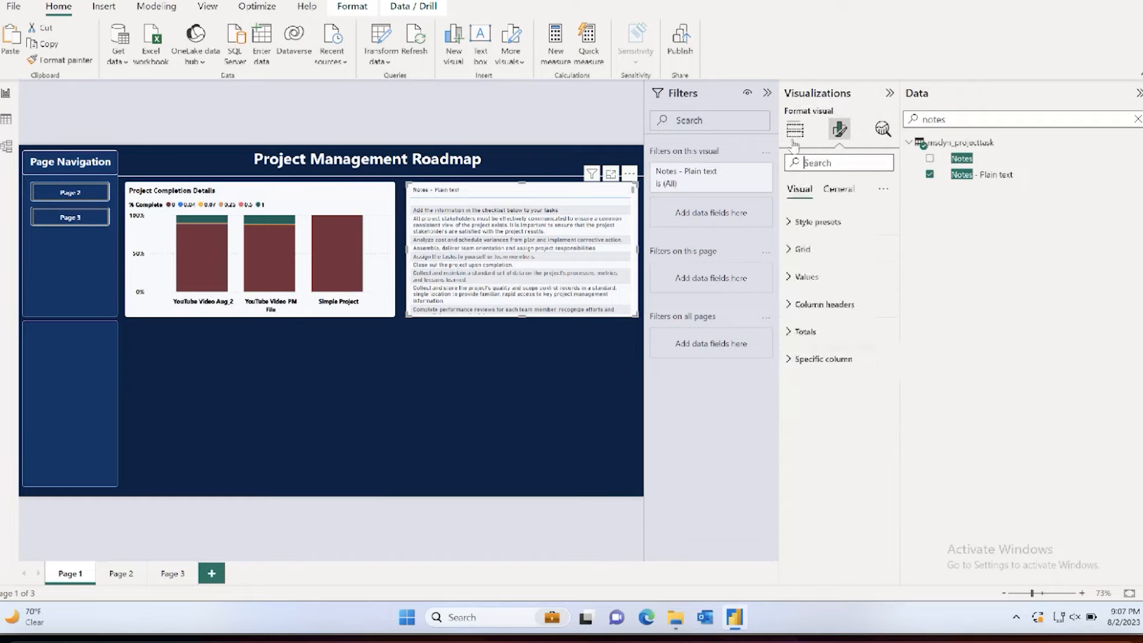
Step: Search the Power BI visuals gallery for "word" and add Microsoft's Word Cloud visual to the report
{"action": "left_click", "coordinate": [794, 130]}
{"action": "left_click", "coordinate": [885, 274]}
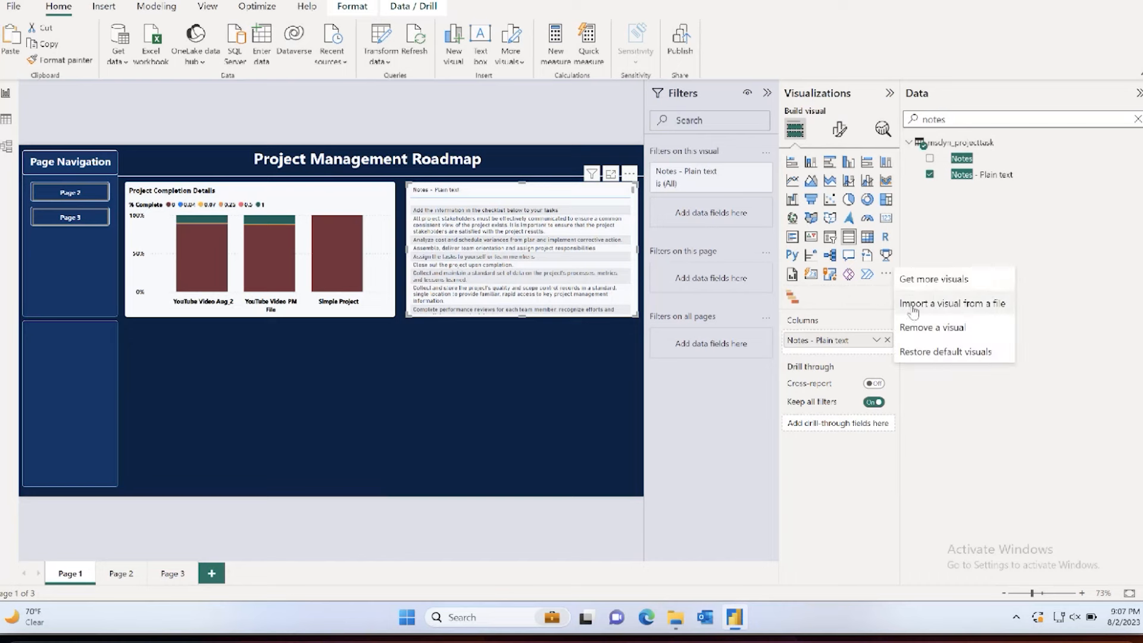
{"action": "key", "text": "Escape"}
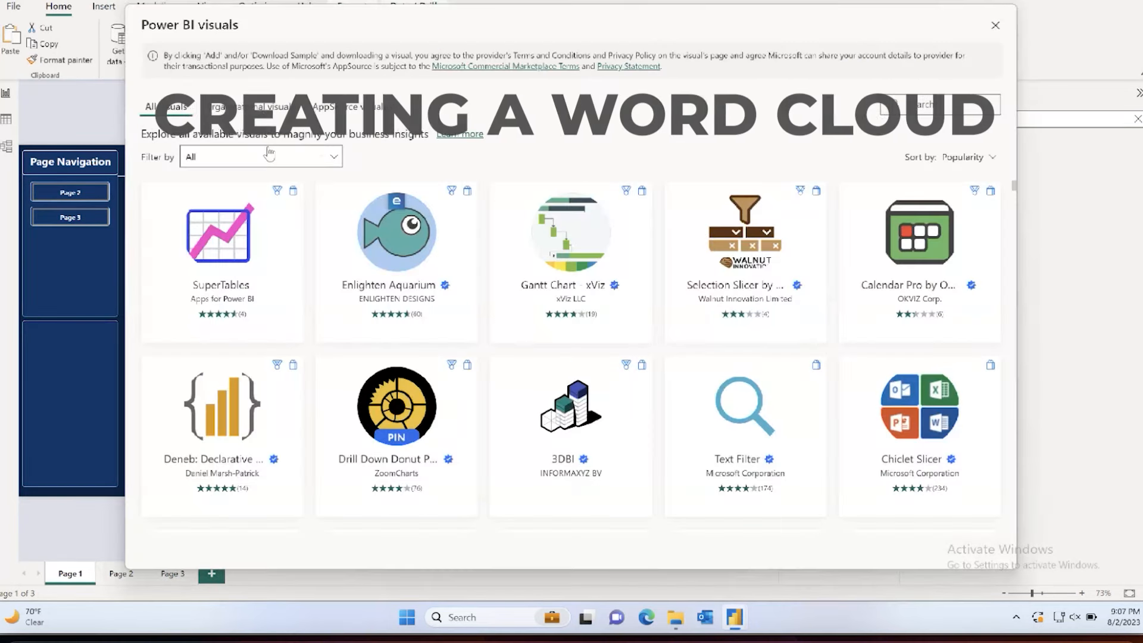
{"action": "left_click", "coordinate": [930, 103]}
{"action": "type", "text": "word"}
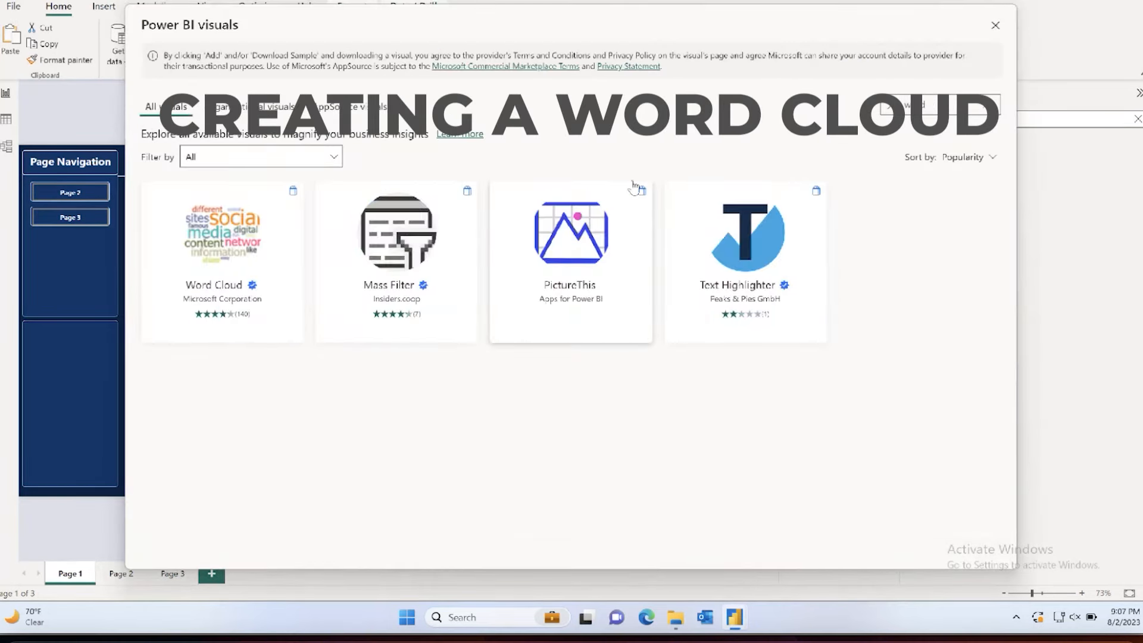
{"action": "left_click", "coordinate": [260, 236]}
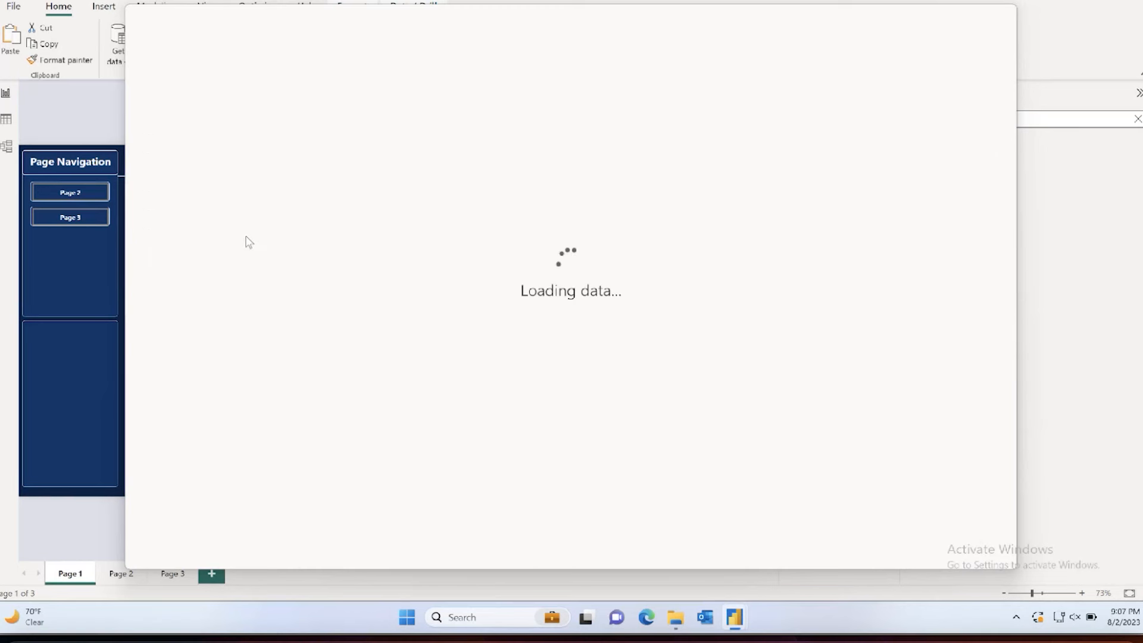
{"action": "left_click", "coordinate": [256, 221]}
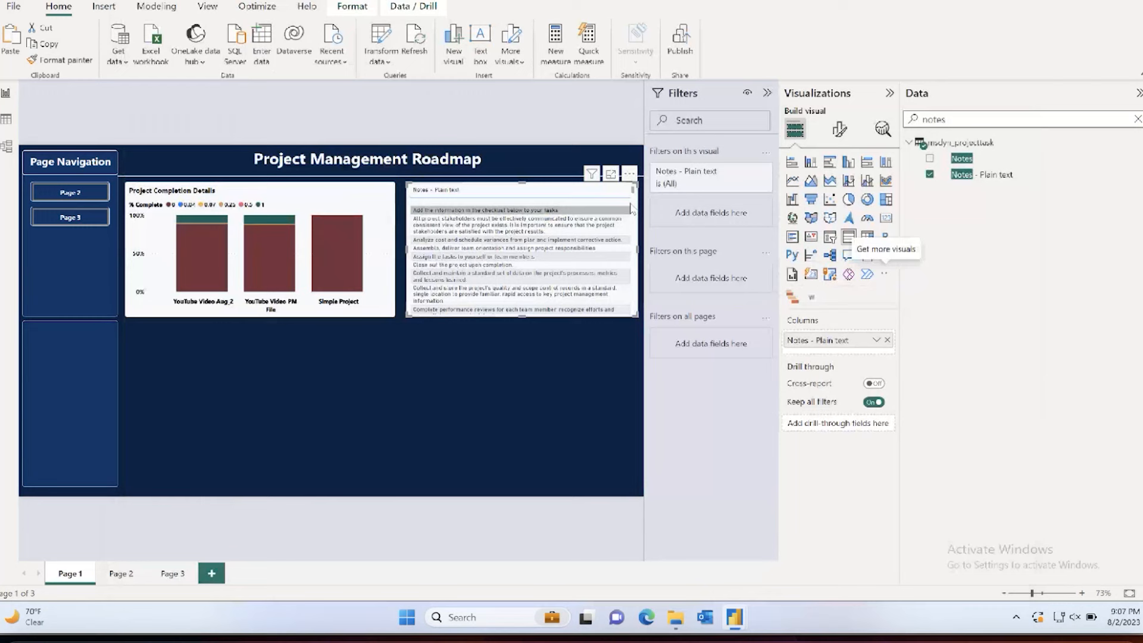
{"action": "left_click", "coordinate": [676, 318]}
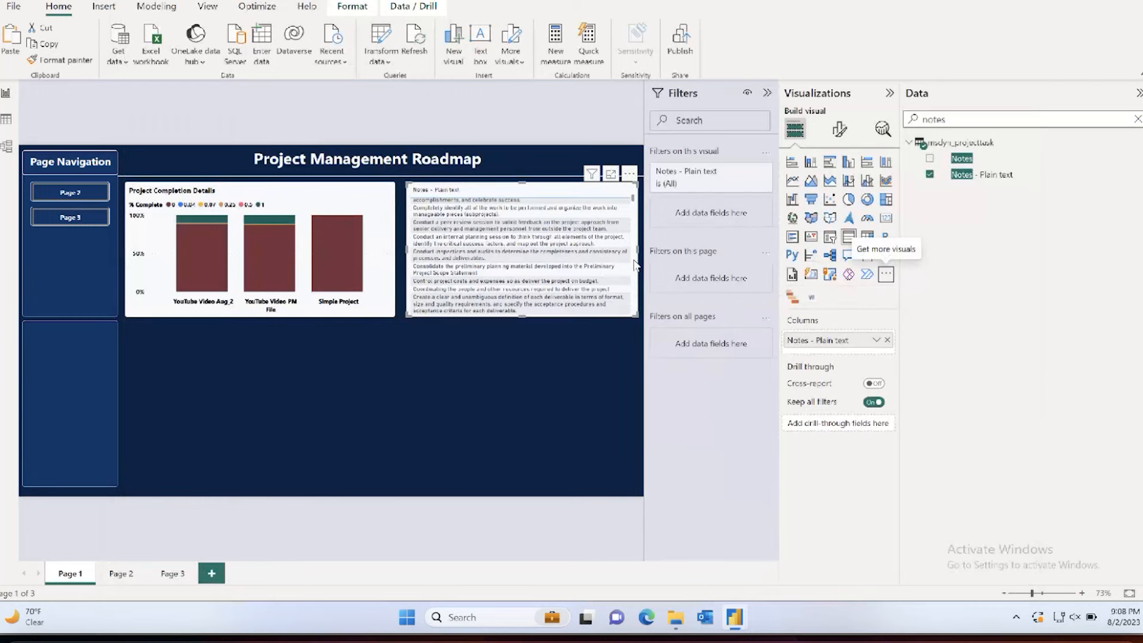
Step: Rename the Notes - Plain text field in the table visual as Notes
{"action": "double_click", "coordinate": [810, 339]}
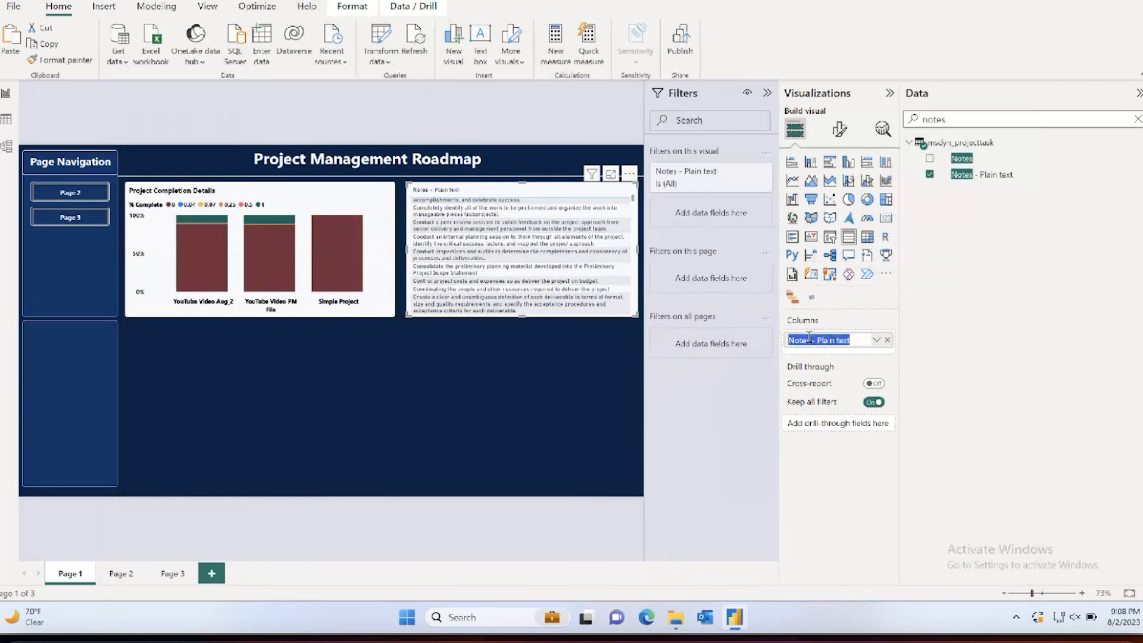
{"action": "type", "text": "Notes"}
{"action": "key", "text": "Return"}
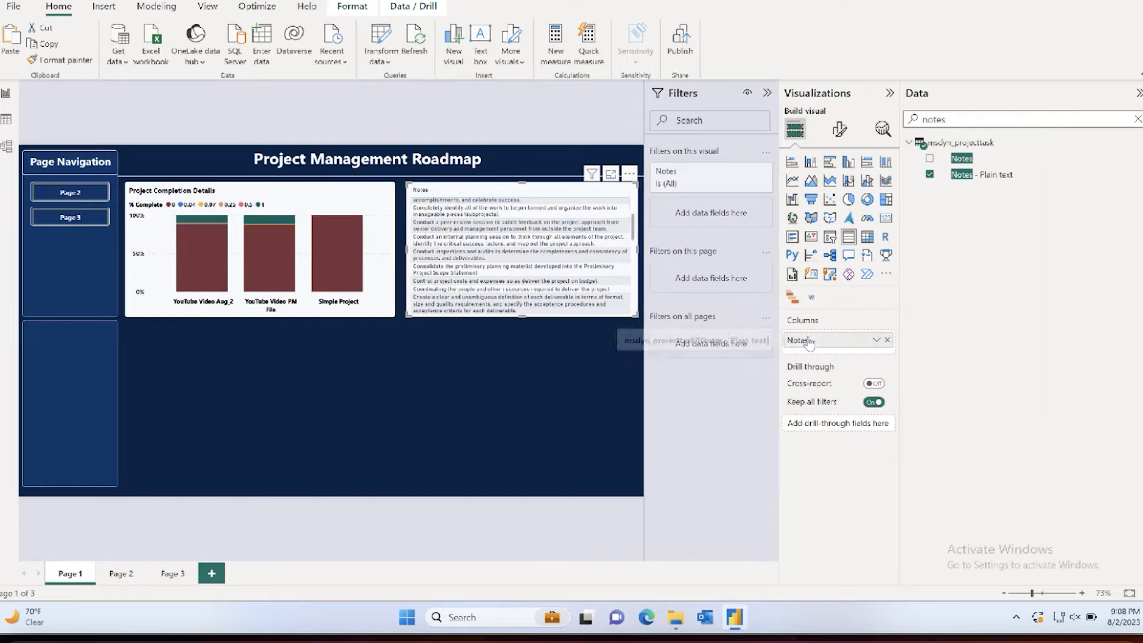
Step: Convert the Notes table to a word cloud and show it in focus mode
{"action": "left_click", "coordinate": [812, 297]}
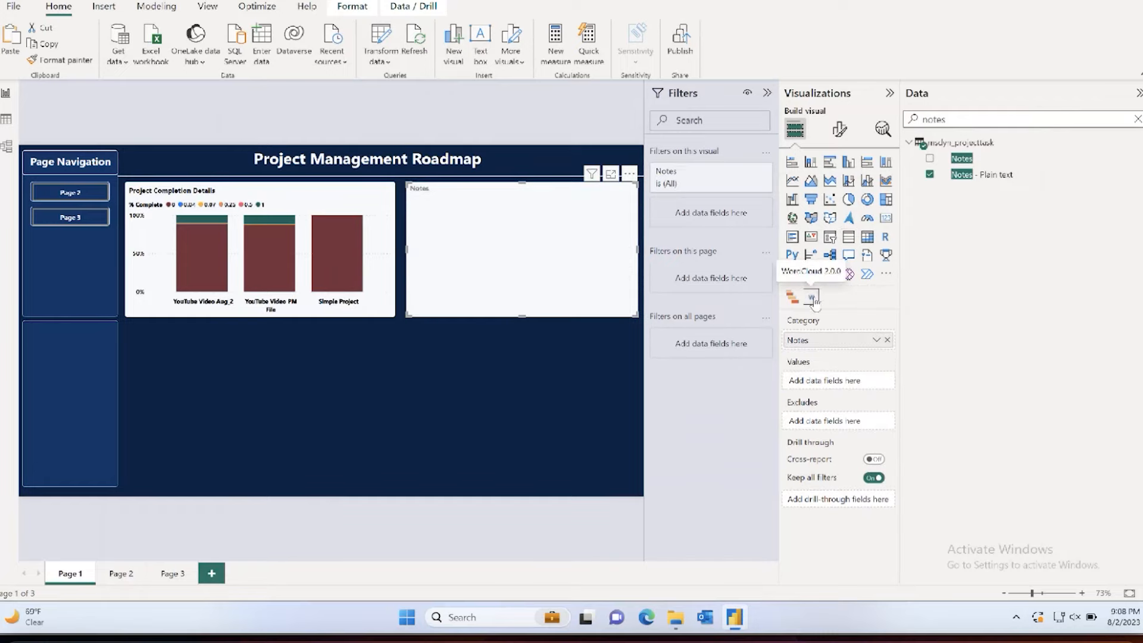
{"action": "left_click", "coordinate": [610, 174]}
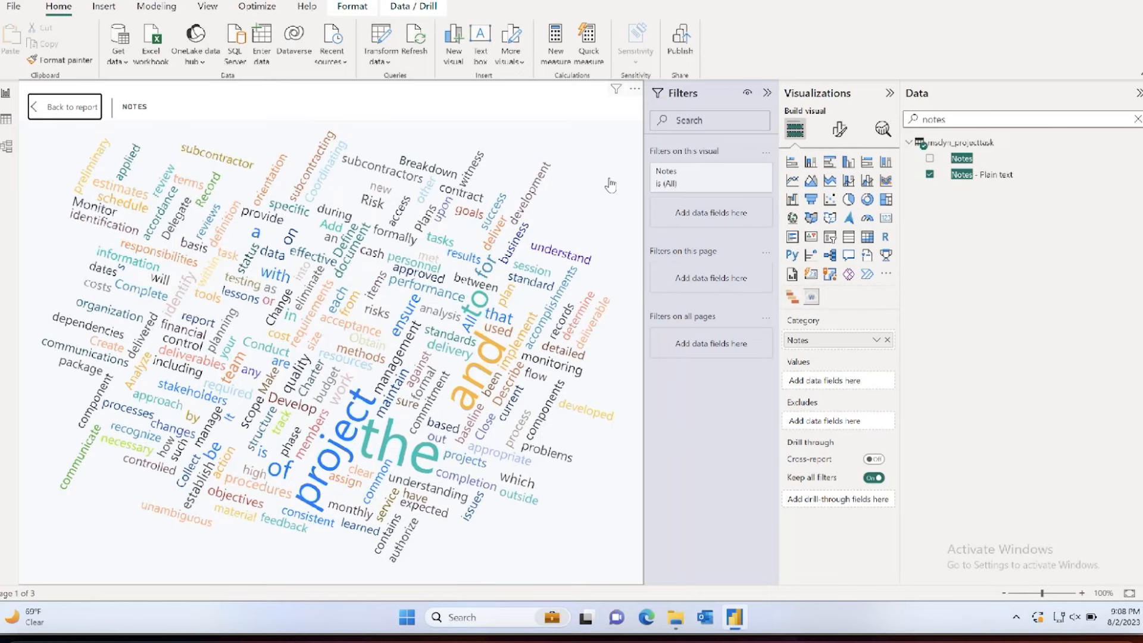
Step: Open the msdyn_projecttask query in Power Query Editor and search its columns for "note"
{"action": "left_click", "coordinate": [382, 61]}
{"action": "left_click", "coordinate": [405, 87]}
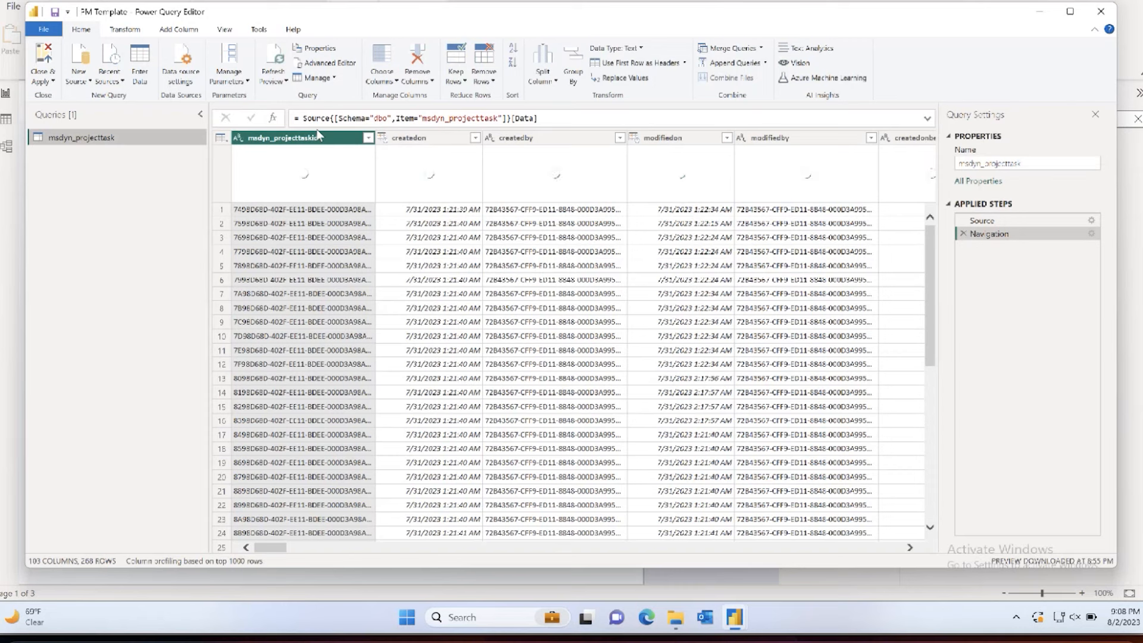
{"action": "left_click", "coordinate": [224, 29]}
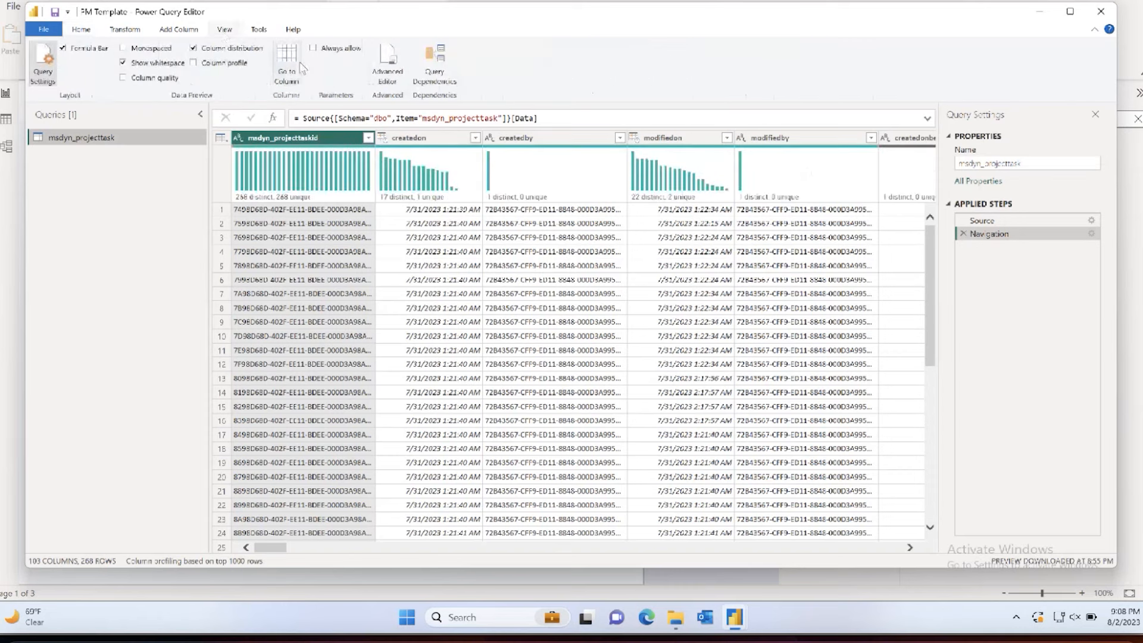
{"action": "left_click", "coordinate": [290, 63]}
{"action": "type", "text": "note"}
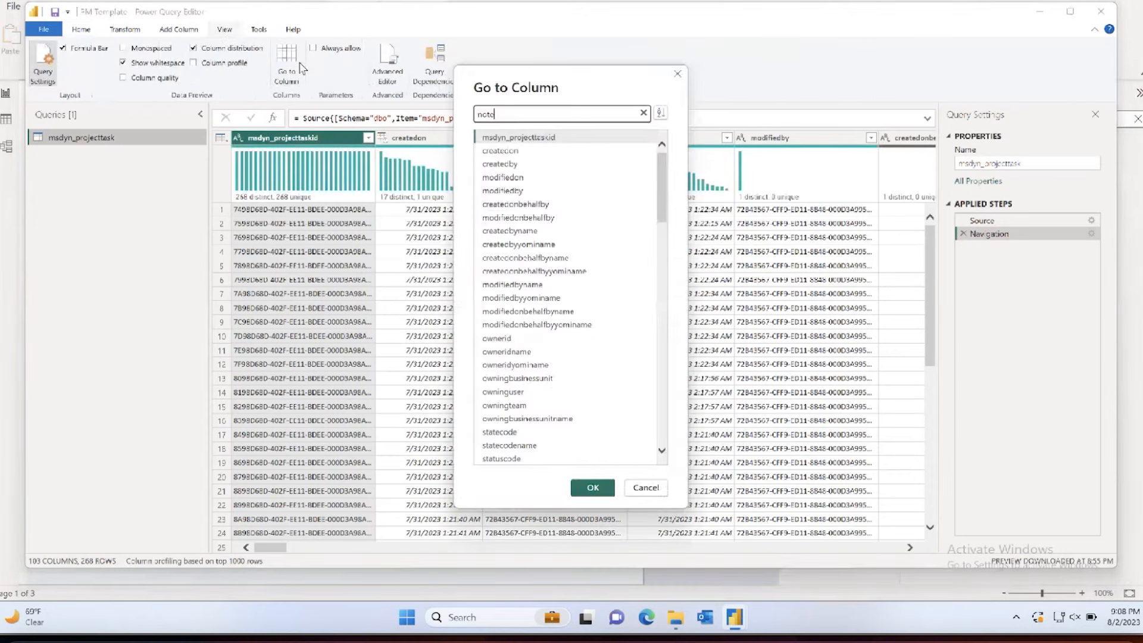
{"action": "key", "text": "BackSpace"}
{"action": "key", "text": "BackSpace"}
{"action": "key", "text": "BackSpace"}
{"action": "key", "text": "BackSpace"}
{"action": "left_click", "coordinate": [645, 488]}
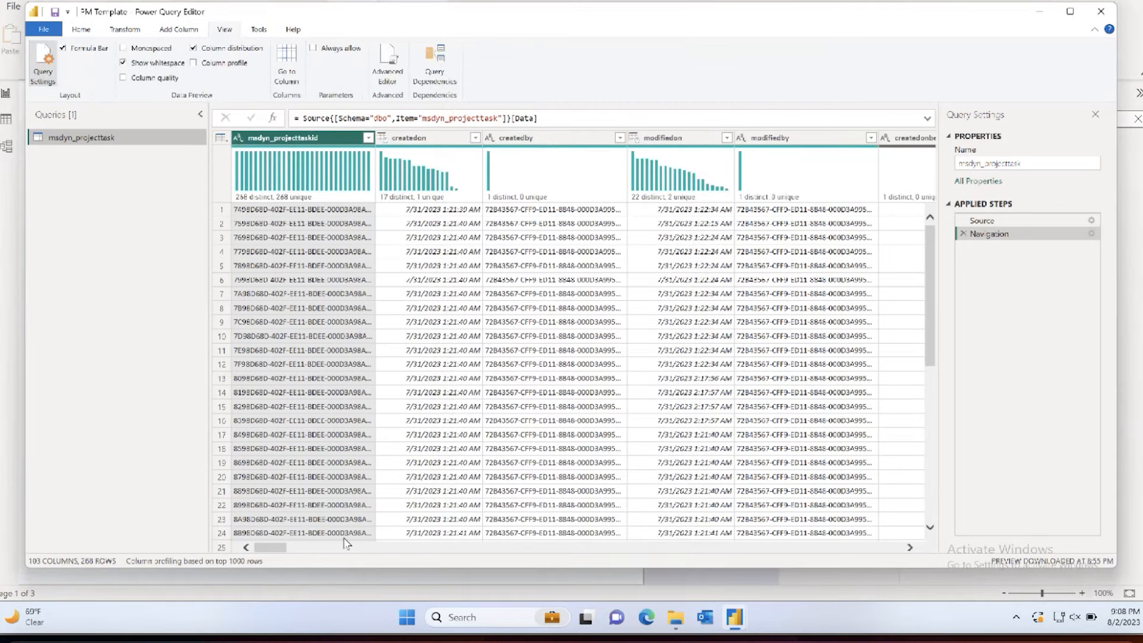
Step: Look through the query's columns for the one holding the task notes, around msdyn_description and msdyn_descriptionplaintext
{"action": "left_click_drag", "start_coordinate": [272, 551], "coordinate": [695, 548]}
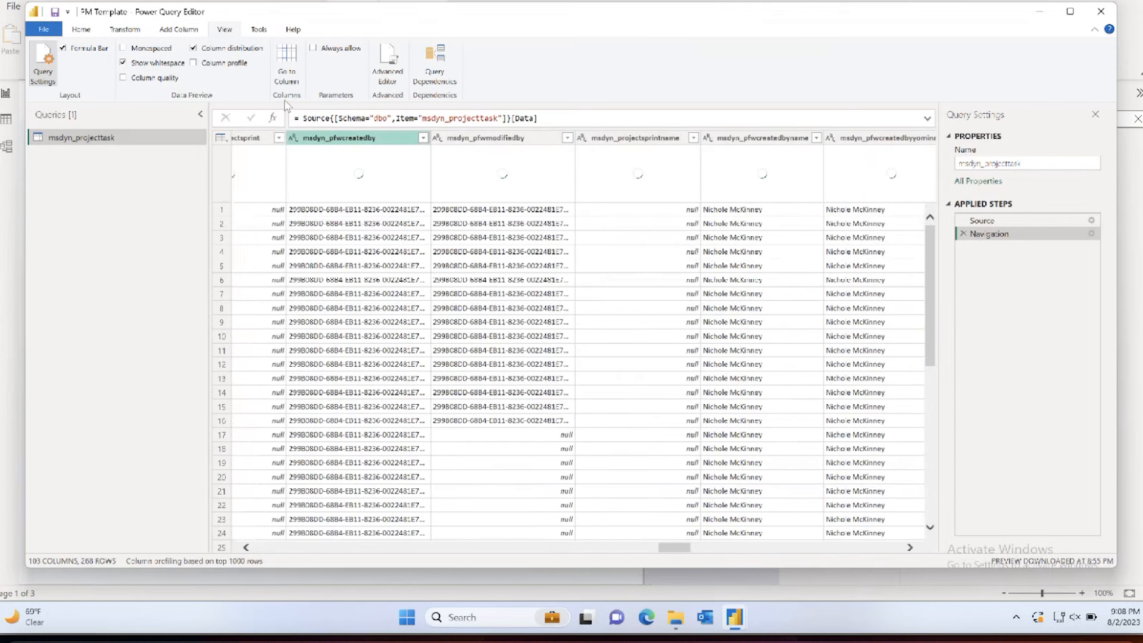
{"action": "left_click", "coordinate": [284, 59]}
{"action": "type", "text": "nsd"}
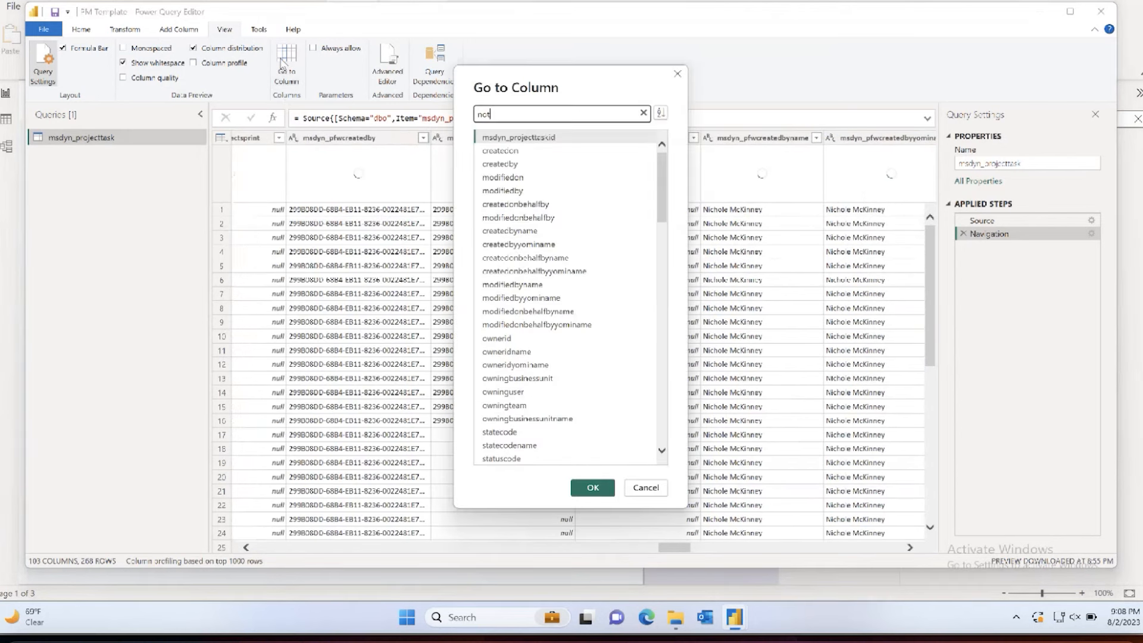
{"action": "key", "text": "BackSpace"}
{"action": "key", "text": "BackSpace"}
{"action": "key", "text": "BackSpace"}
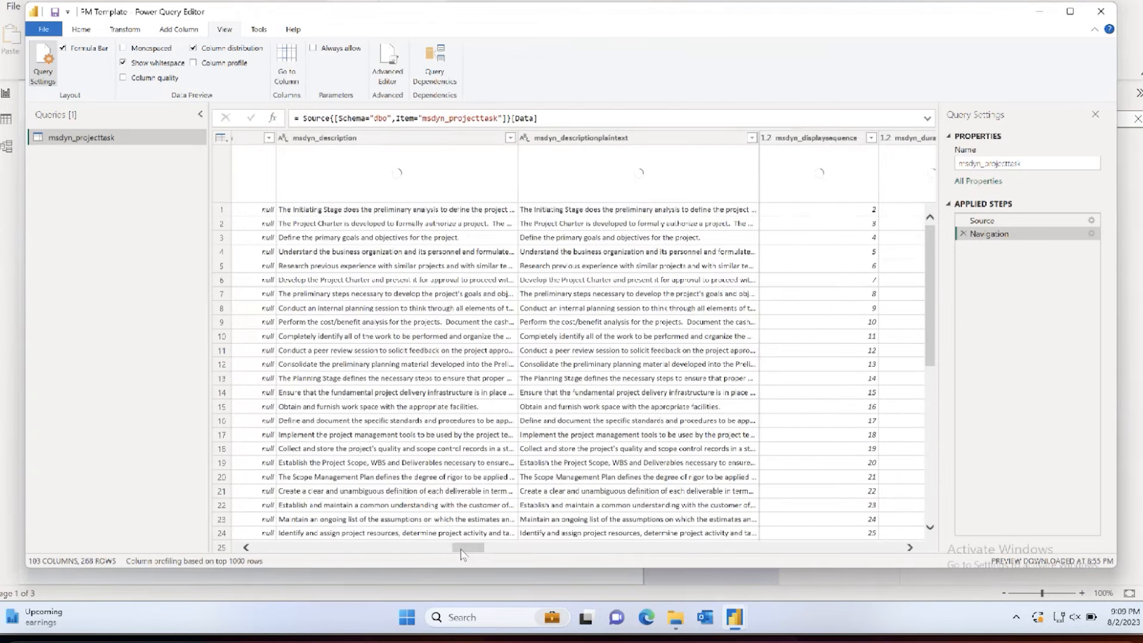
{"action": "left_click_drag", "start_coordinate": [460, 550], "coordinate": [448, 550]}
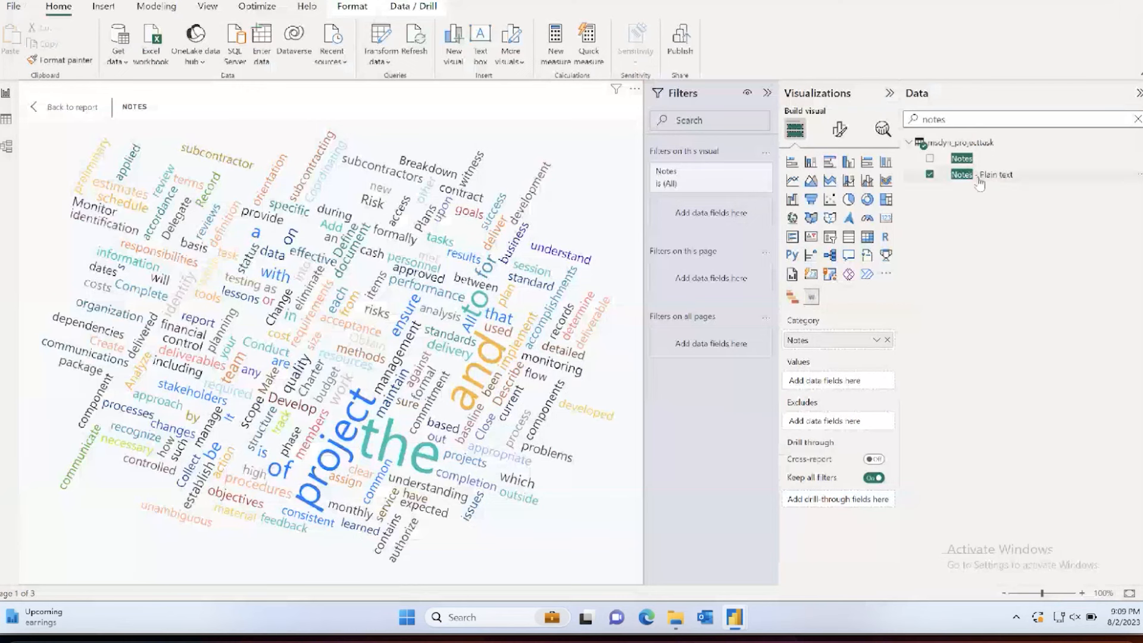
Step: Copy the Notes - Plain text field name from the report and search the query's columns for it
{"action": "double_click", "coordinate": [979, 178]}
{"action": "key", "text": "ctrl+c"}
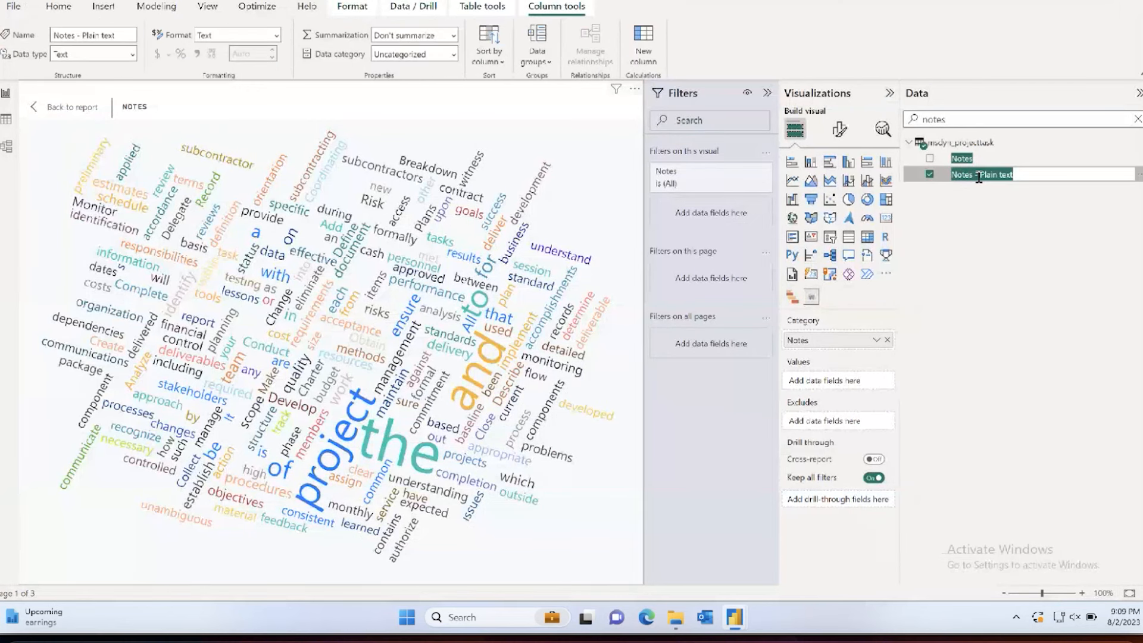
{"action": "key", "text": "Escape"}
{"action": "mouse_move", "coordinate": [741, 617]}
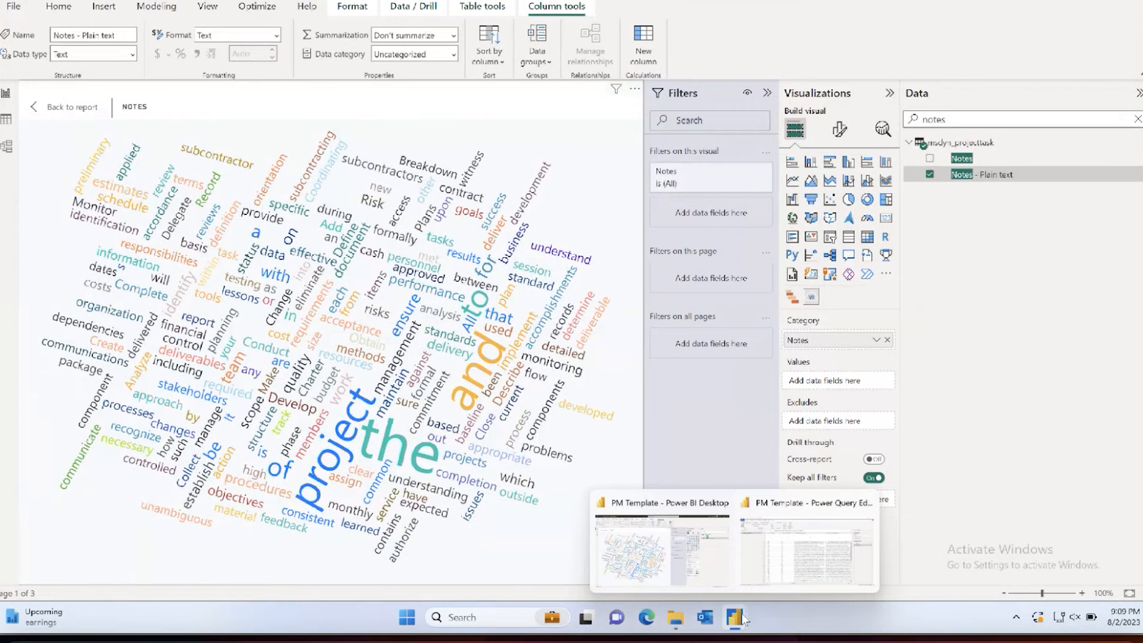
{"action": "left_click", "coordinate": [815, 512]}
{"action": "left_click", "coordinate": [296, 83]}
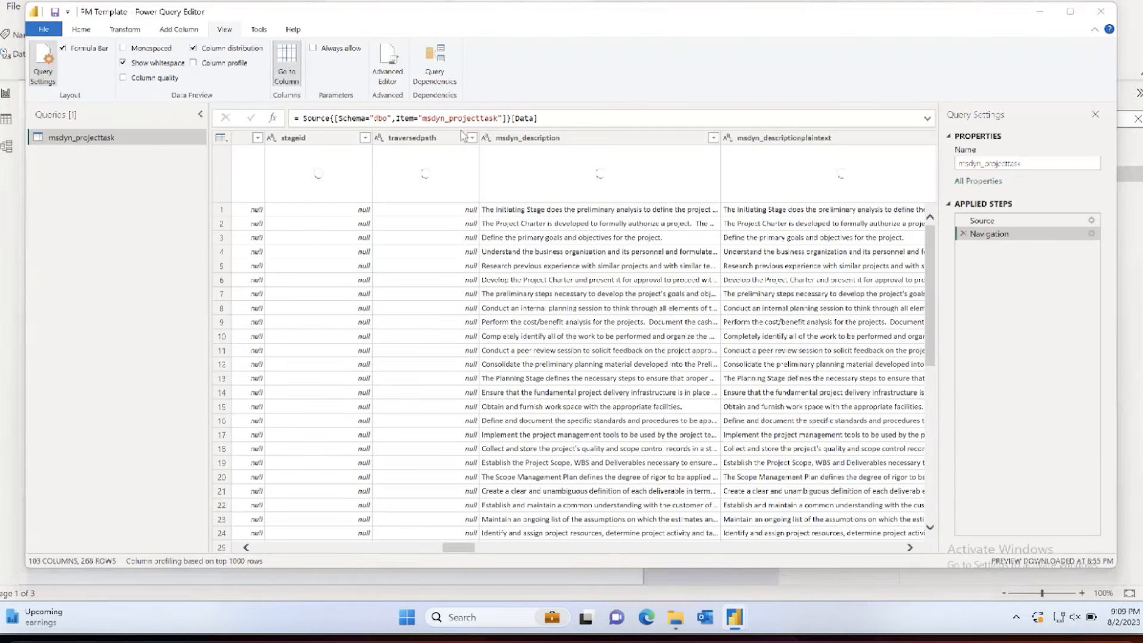
{"action": "key", "text": "ctrl+v"}
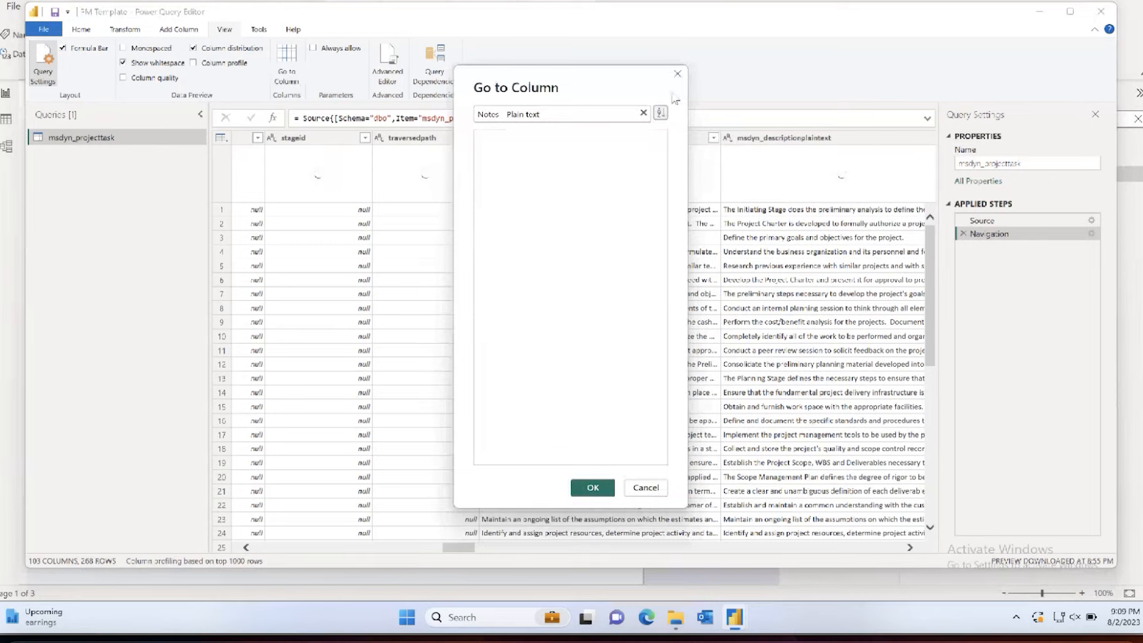
{"action": "left_click", "coordinate": [660, 112]}
{"action": "left_click", "coordinate": [646, 489]}
Step: Refresh the data preview of the msdyn_projecttask query
{"action": "scroll", "coordinate": [666, 393], "scroll_direction": "left", "scroll_amount": 10}
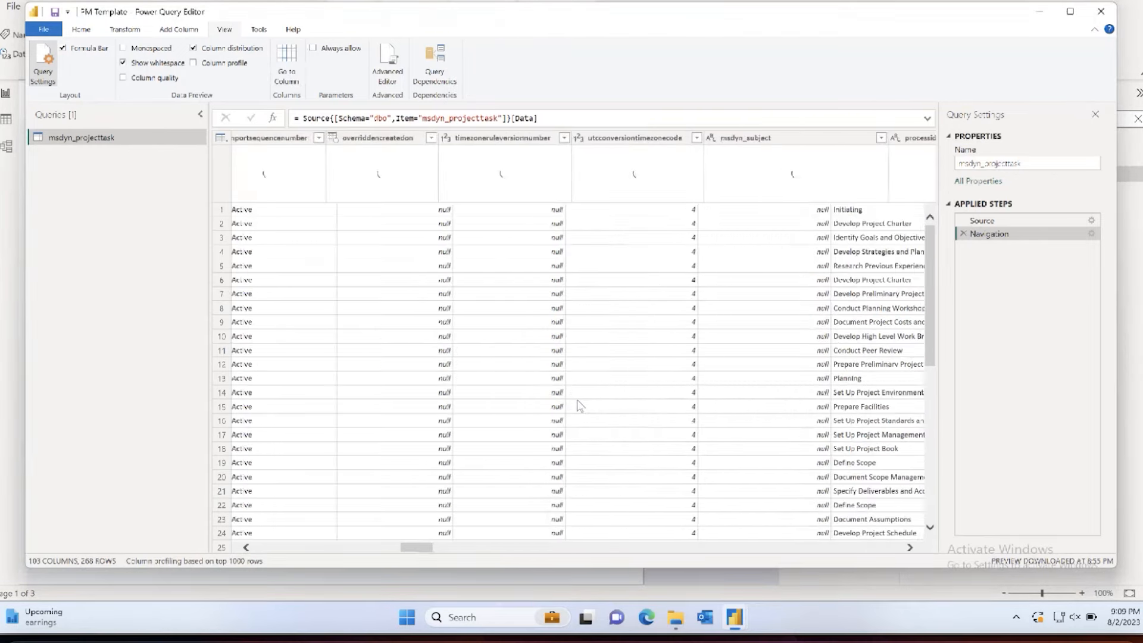
{"action": "scroll", "coordinate": [578, 396], "scroll_direction": "left", "scroll_amount": 10}
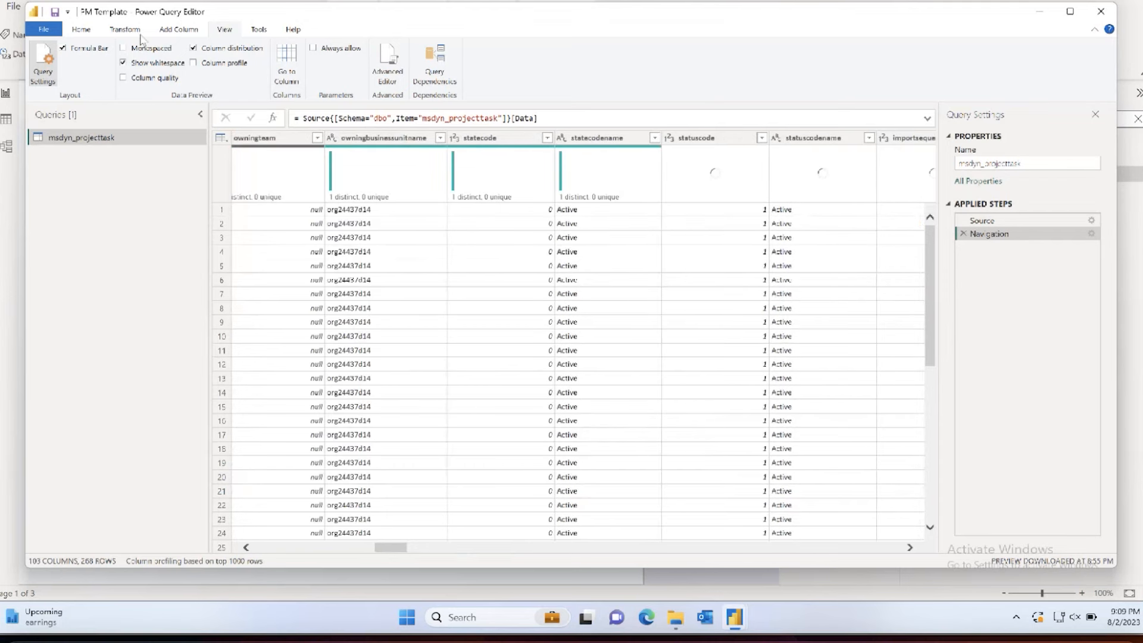
{"action": "left_click", "coordinate": [81, 29]}
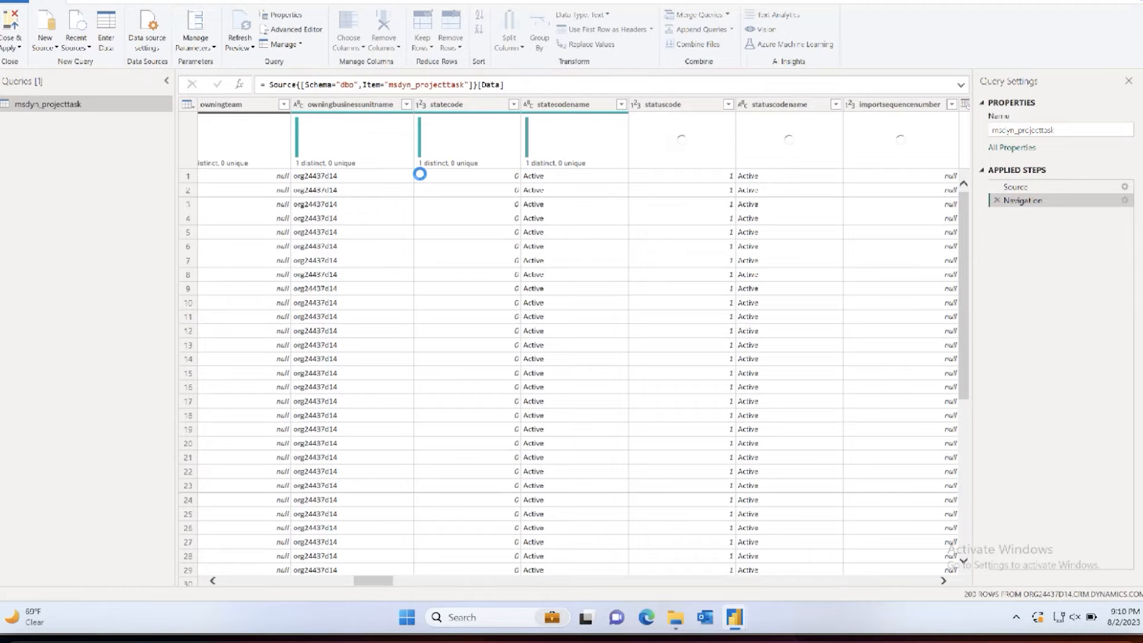
Step: Search the query's columns once more for Notes - Plain text
{"action": "left_click", "coordinate": [191, 1]}
{"action": "left_click", "coordinate": [255, 25]}
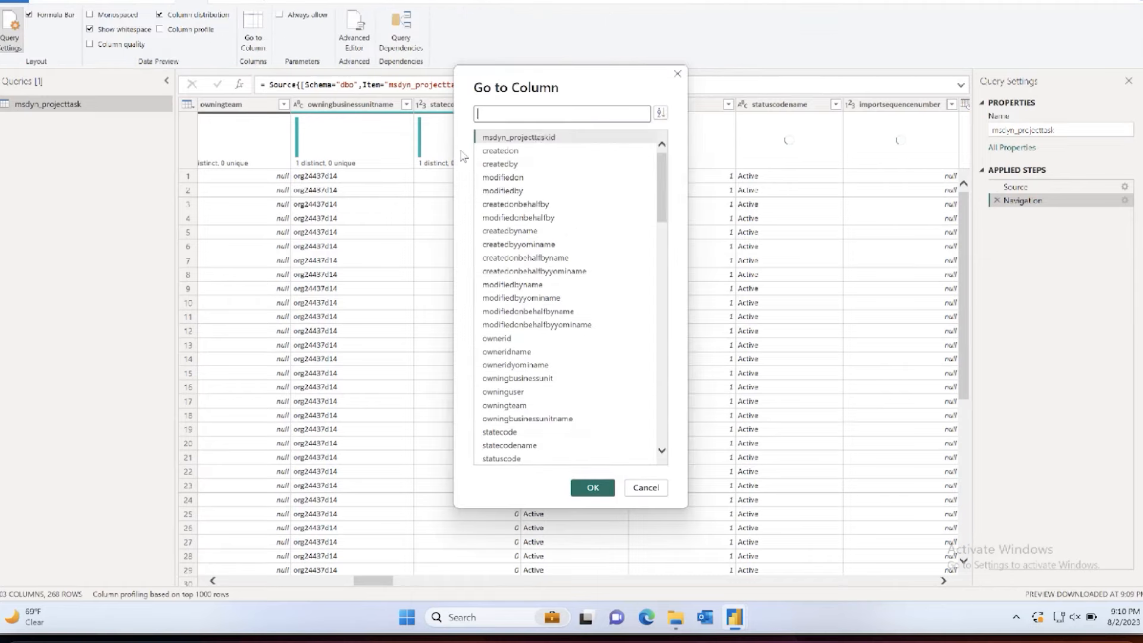
{"action": "type", "text": "Notes\tPlain text"}
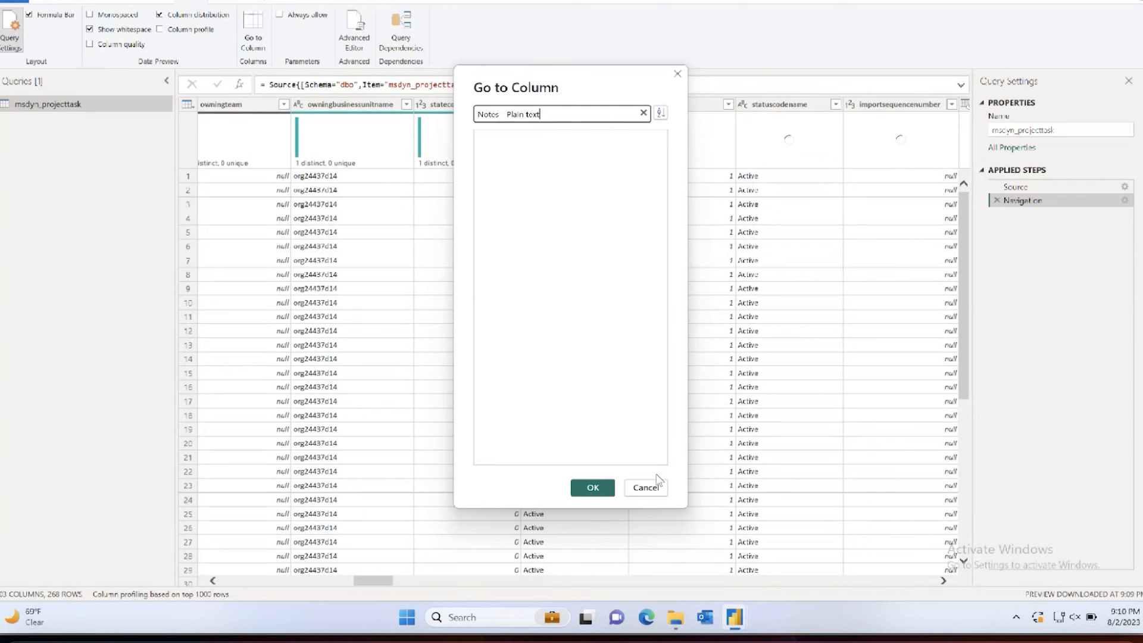
{"action": "left_click", "coordinate": [645, 487]}
Step: Convert the text in the msdyn_descriptionplaintext column to uppercase
{"action": "left_click_drag", "start_coordinate": [381, 581], "coordinate": [470, 579]}
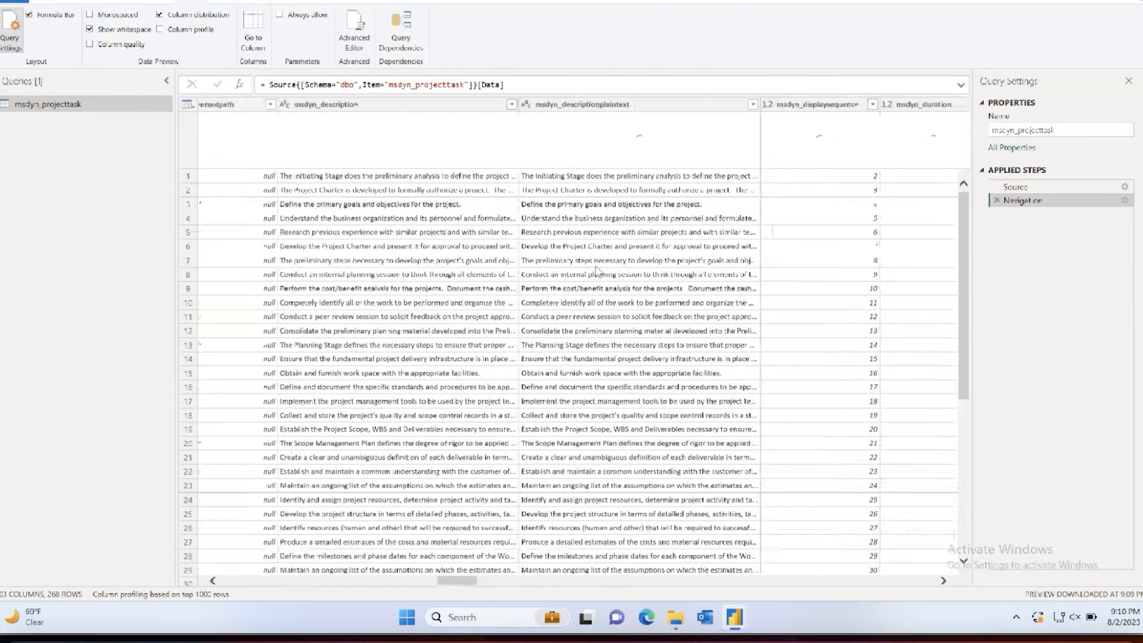
{"action": "left_click", "coordinate": [604, 111]}
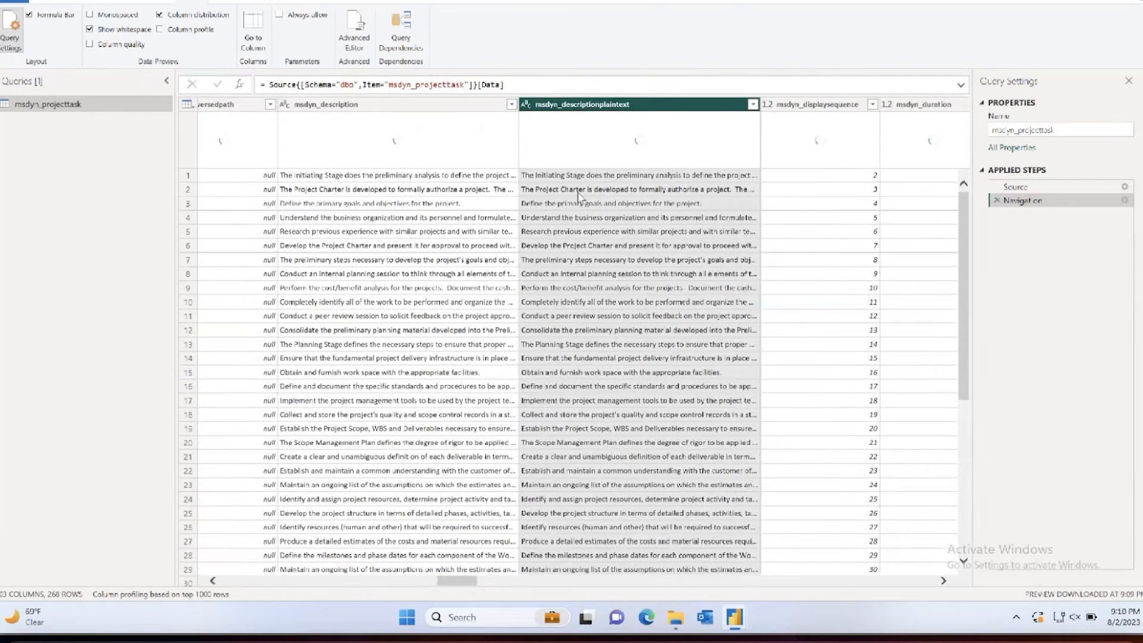
{"action": "left_click", "coordinate": [50, 3]}
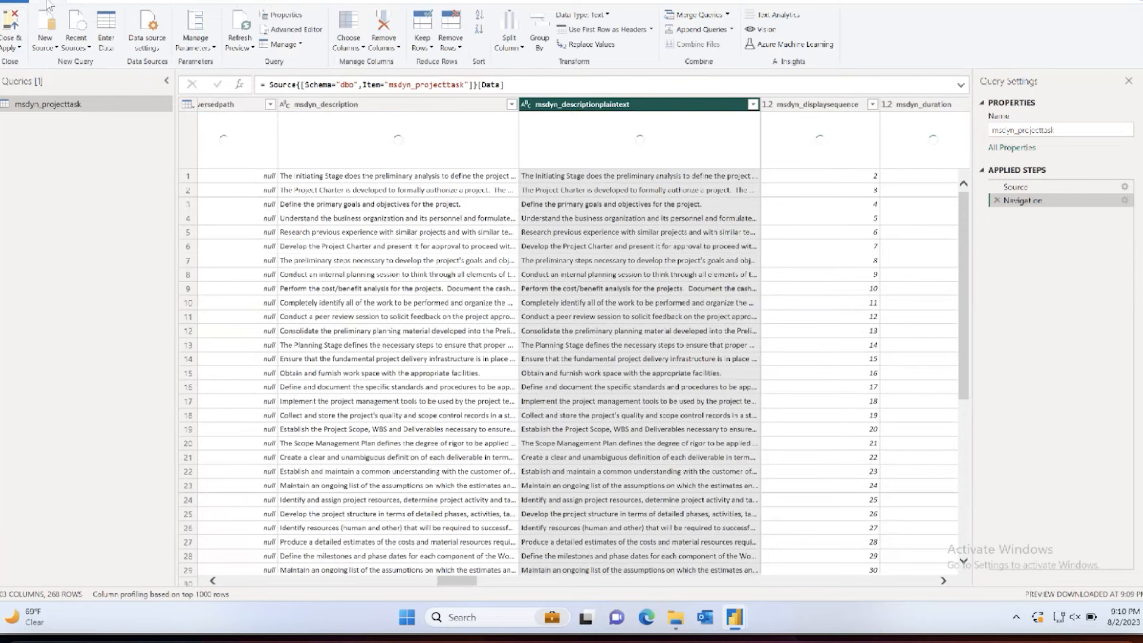
{"action": "left_click", "coordinate": [89, 2]}
{"action": "left_click", "coordinate": [404, 33]}
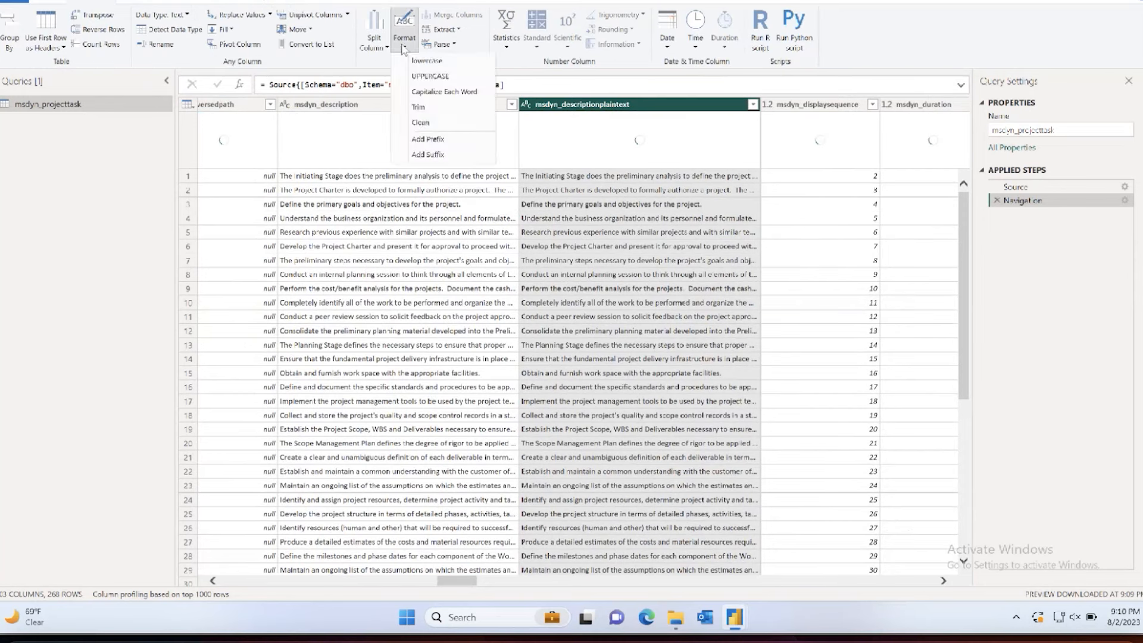
{"action": "left_click", "coordinate": [431, 77]}
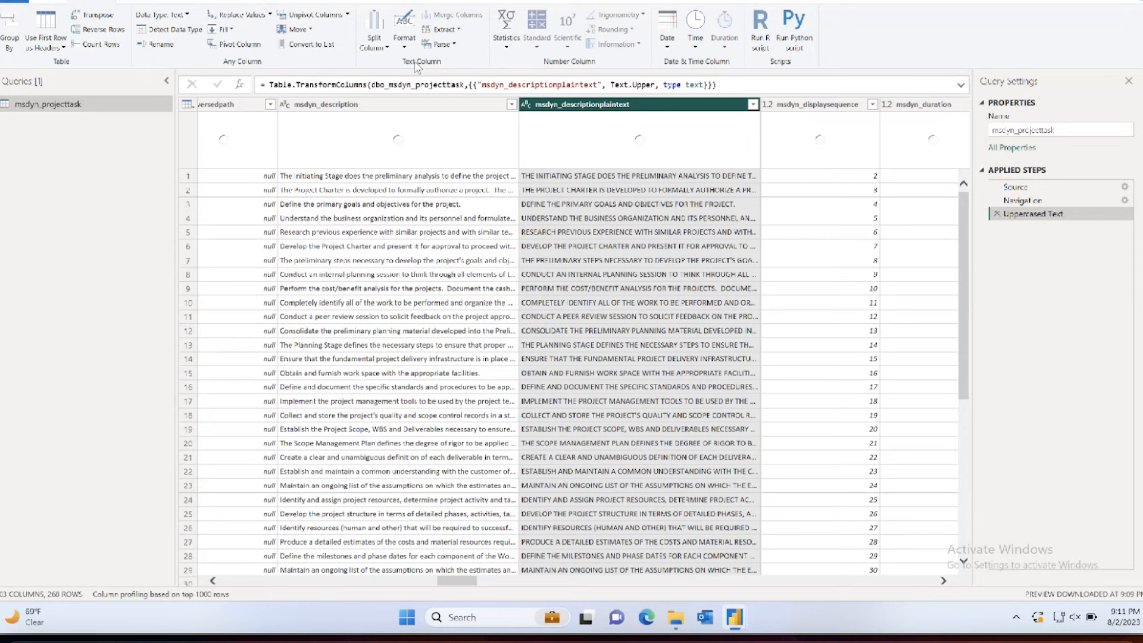
Step: Trim and clean the text in the msdyn_descriptionplaintext column
{"action": "left_click", "coordinate": [404, 42]}
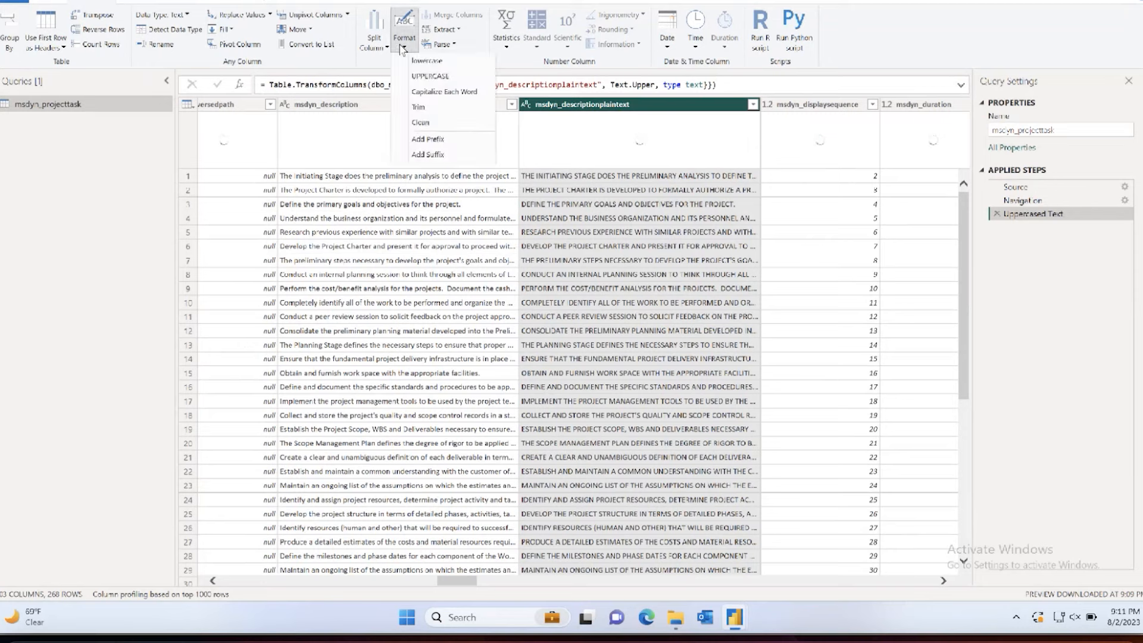
{"action": "left_click", "coordinate": [418, 108]}
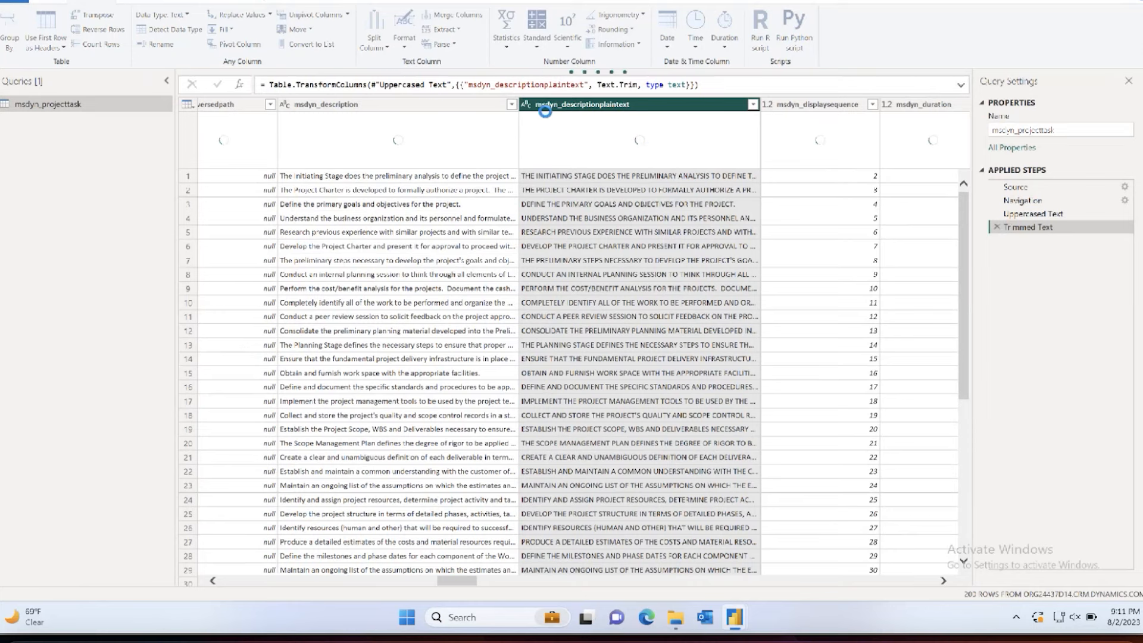
{"action": "left_click", "coordinate": [404, 33]}
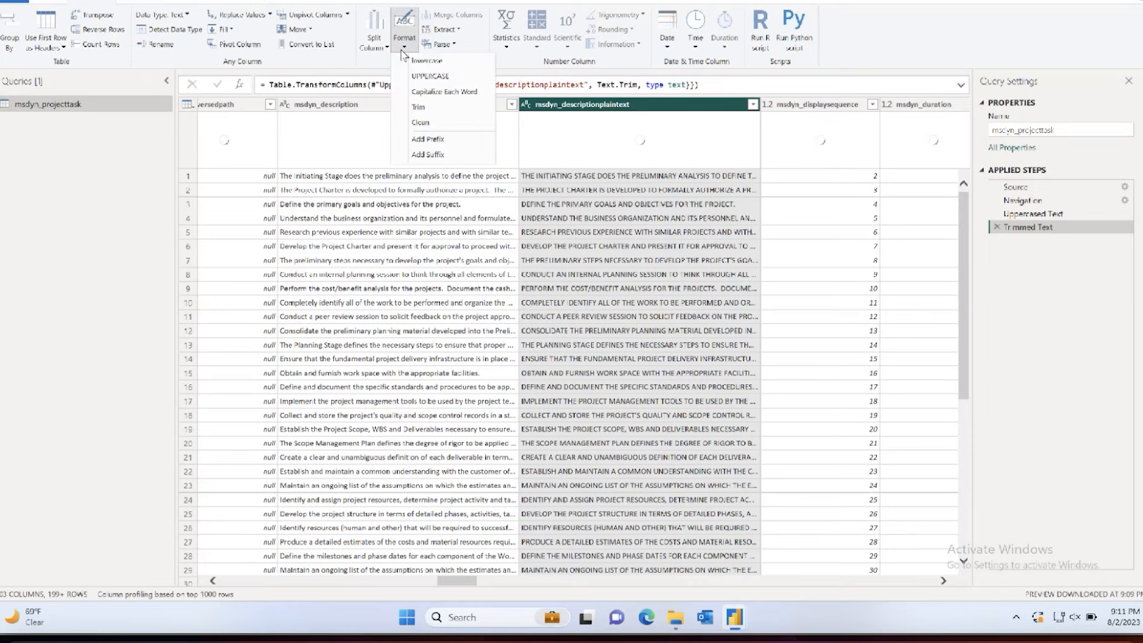
{"action": "left_click", "coordinate": [421, 123]}
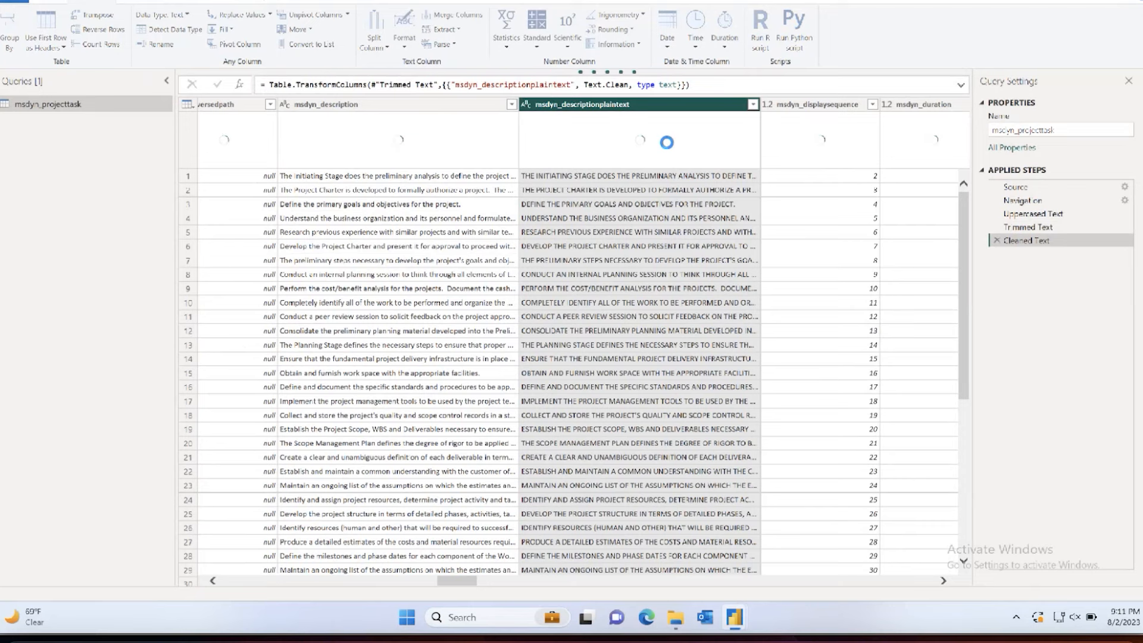
Step: Replace every period in the msdyn_descriptionplaintext column with nothing, and apply the query changes to the report
{"action": "left_click", "coordinate": [681, 204]}
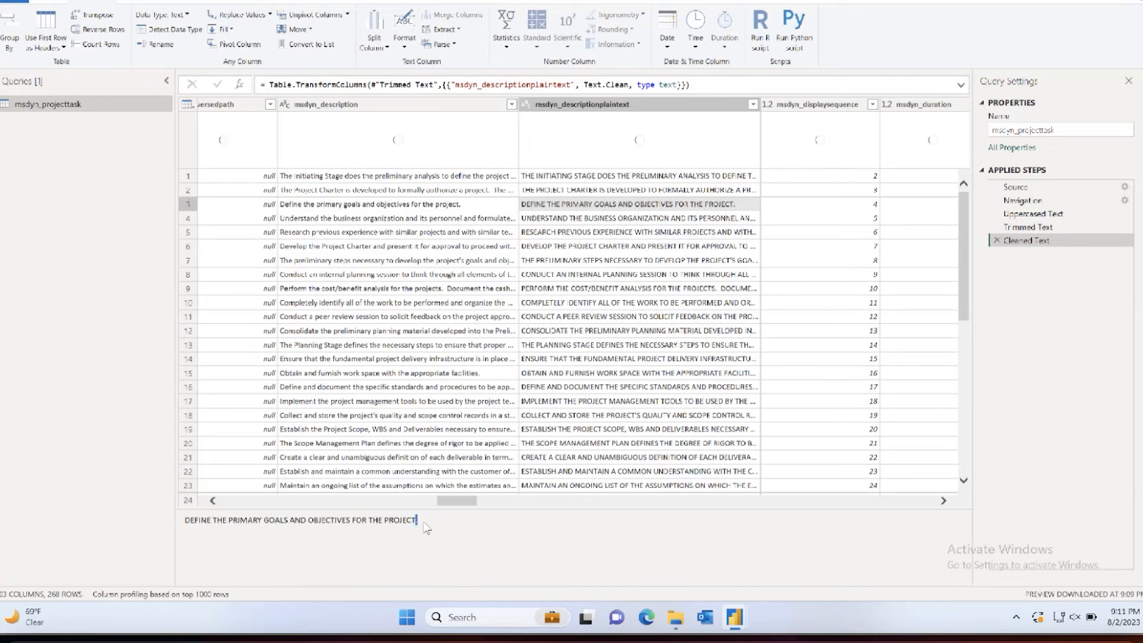
{"action": "right_click", "coordinate": [624, 104]}
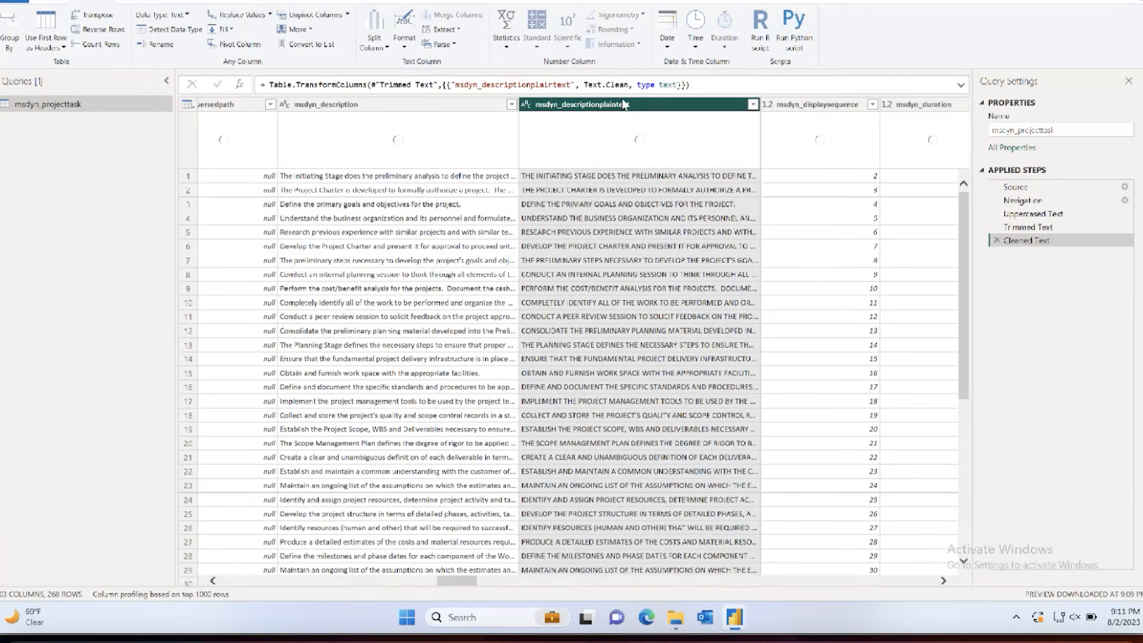
{"action": "left_click", "coordinate": [651, 232]}
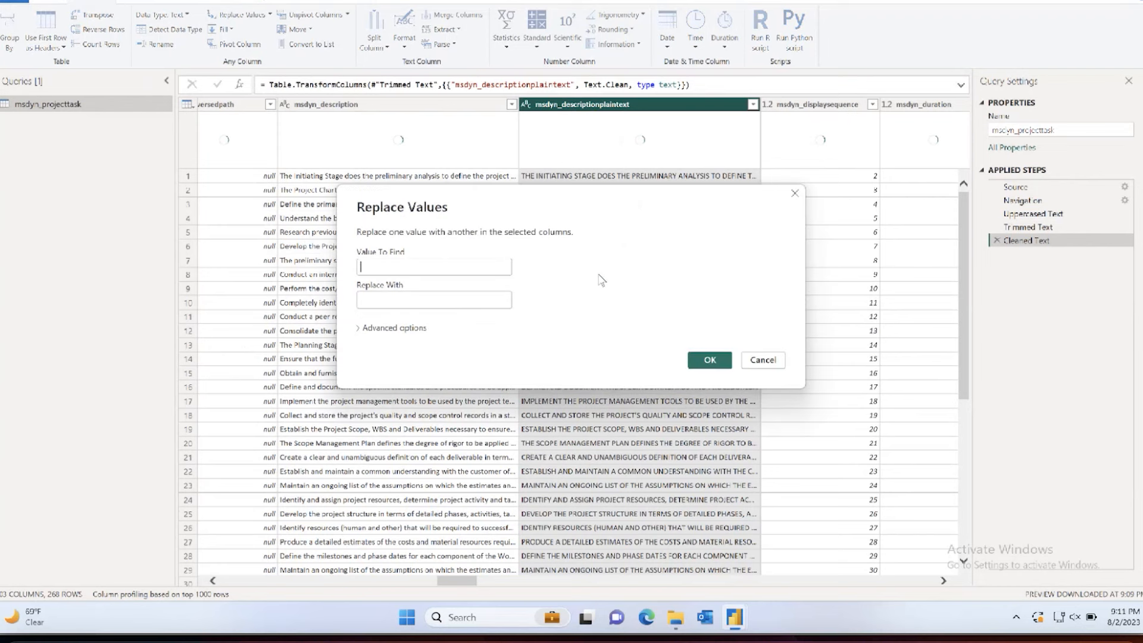
{"action": "left_click", "coordinate": [709, 359]}
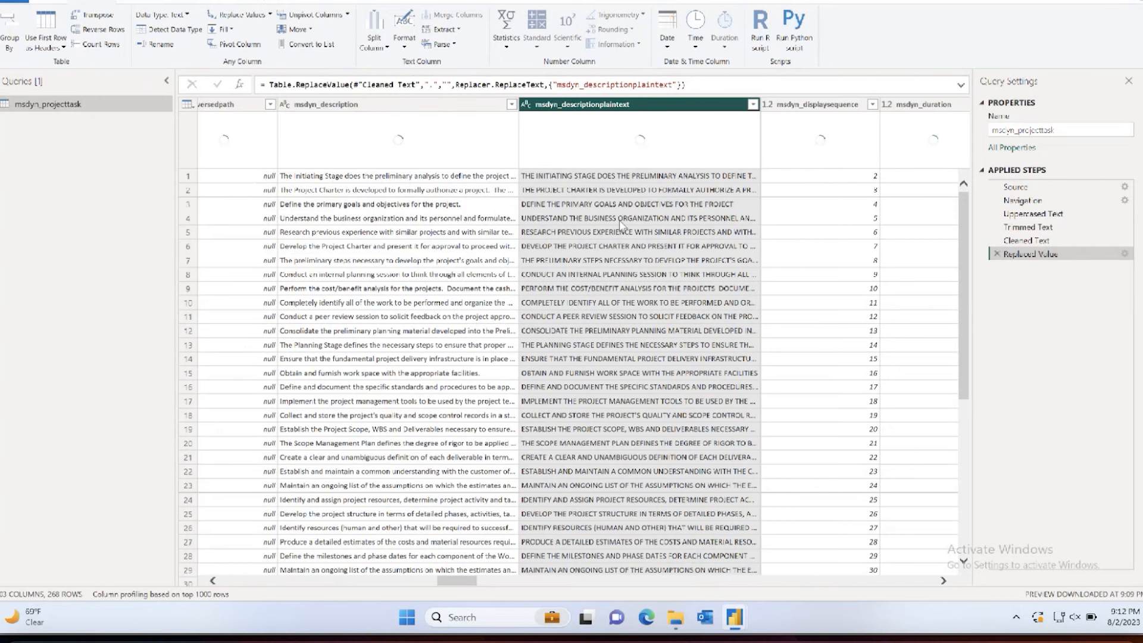
{"action": "left_click", "coordinate": [25, 12]}
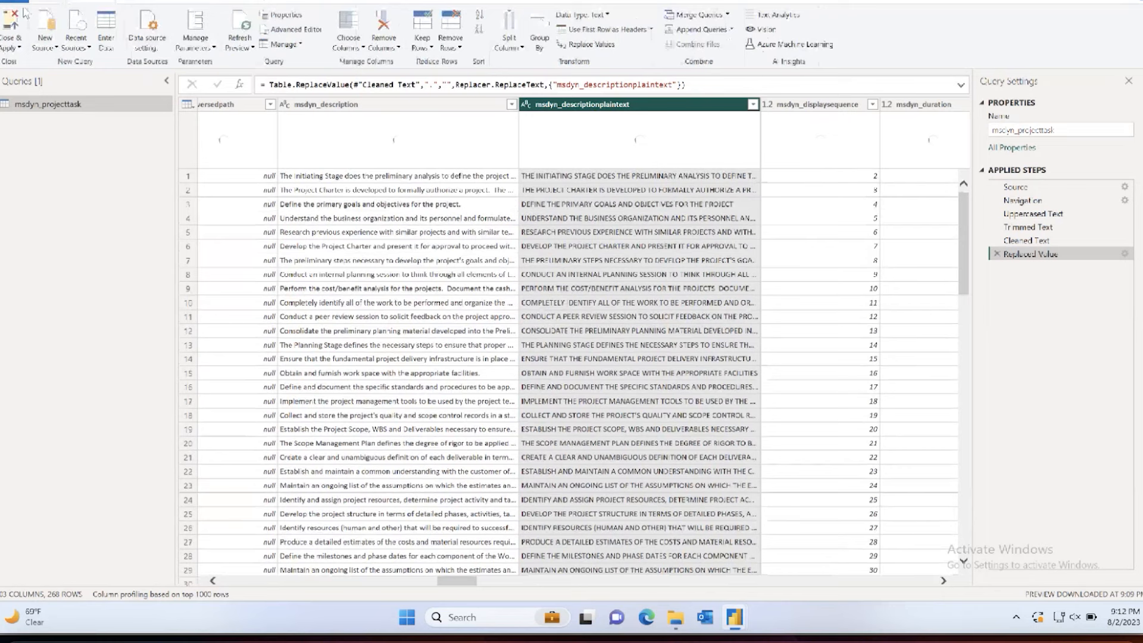
{"action": "left_click", "coordinate": [13, 19]}
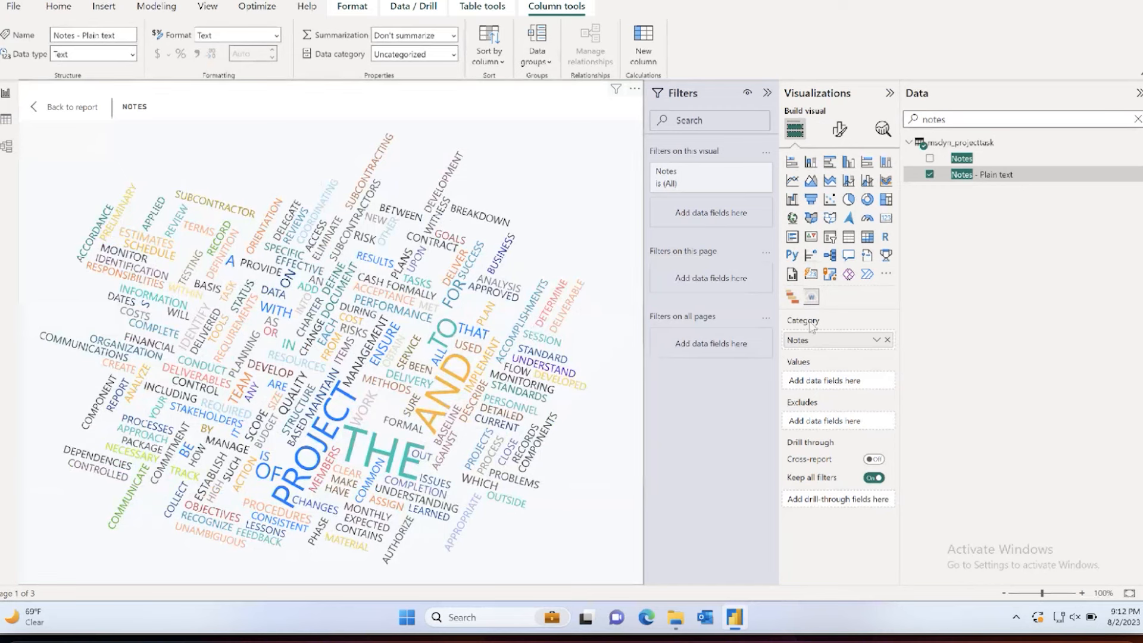
Step: Enable the default stop words for the Notes word cloud, comparing the cloud with and without them
{"action": "left_click", "coordinate": [839, 129]}
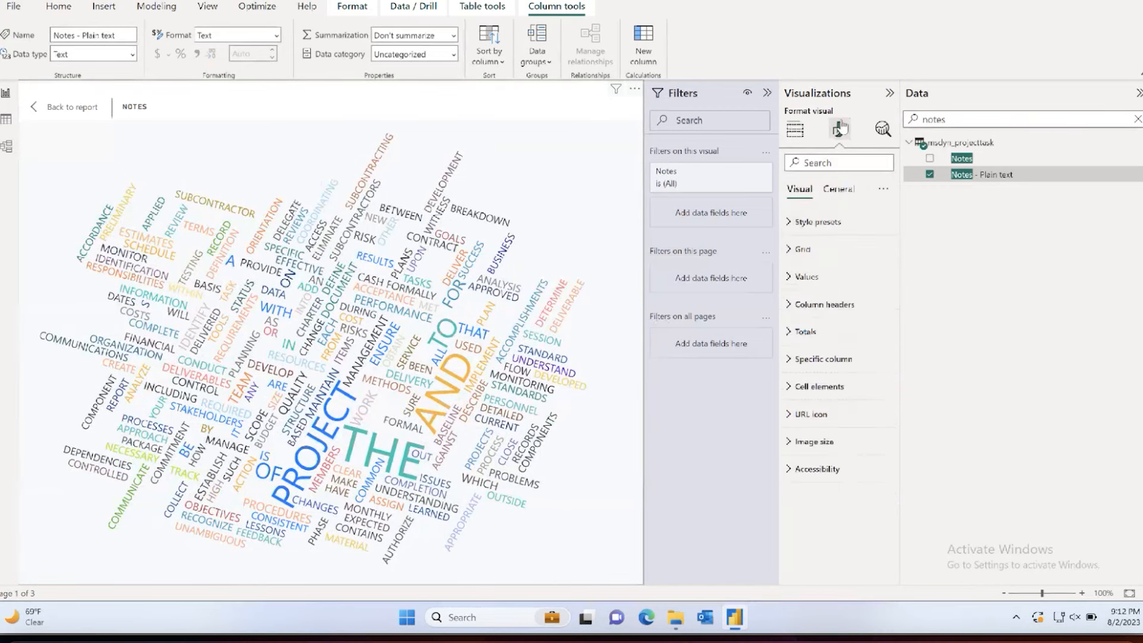
{"action": "left_click", "coordinate": [815, 249]}
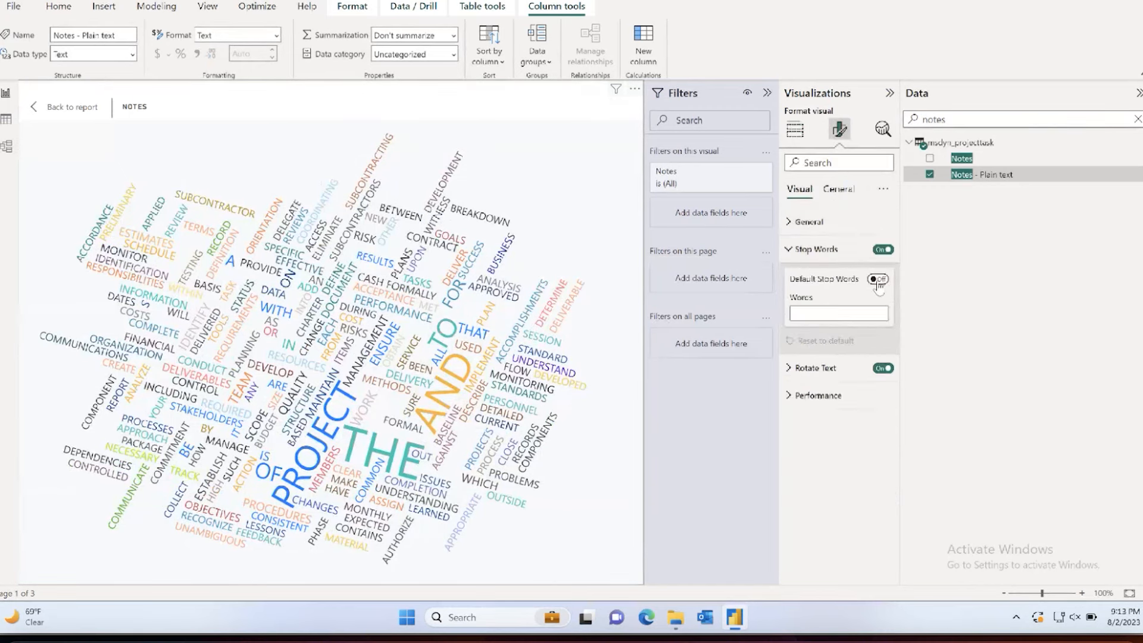
{"action": "left_click", "coordinate": [877, 279]}
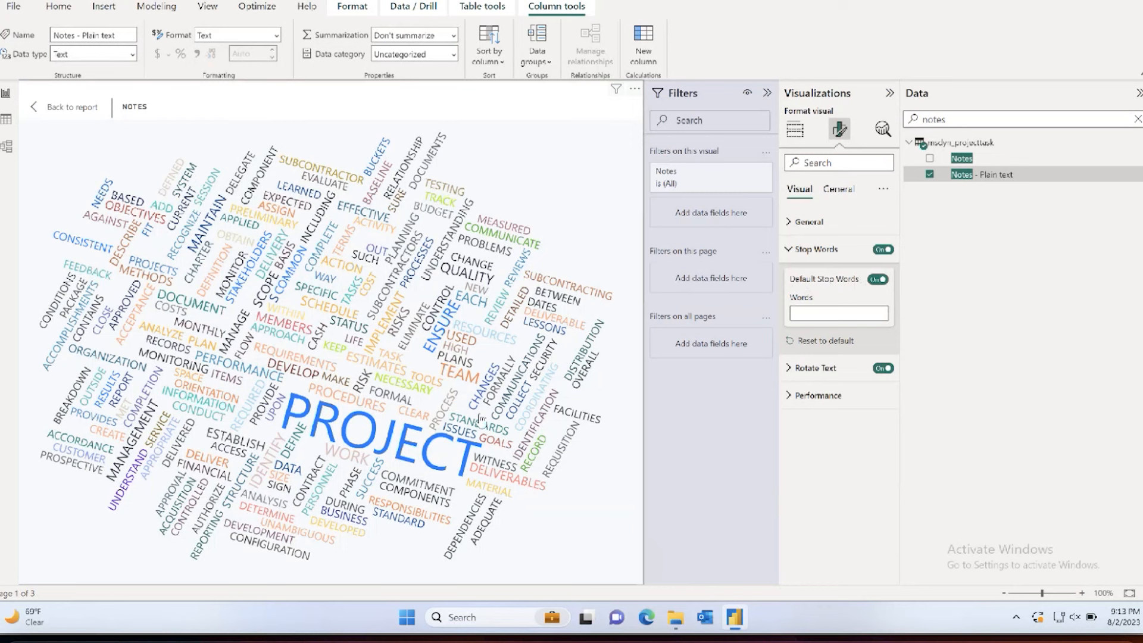
{"action": "left_click", "coordinate": [879, 280]}
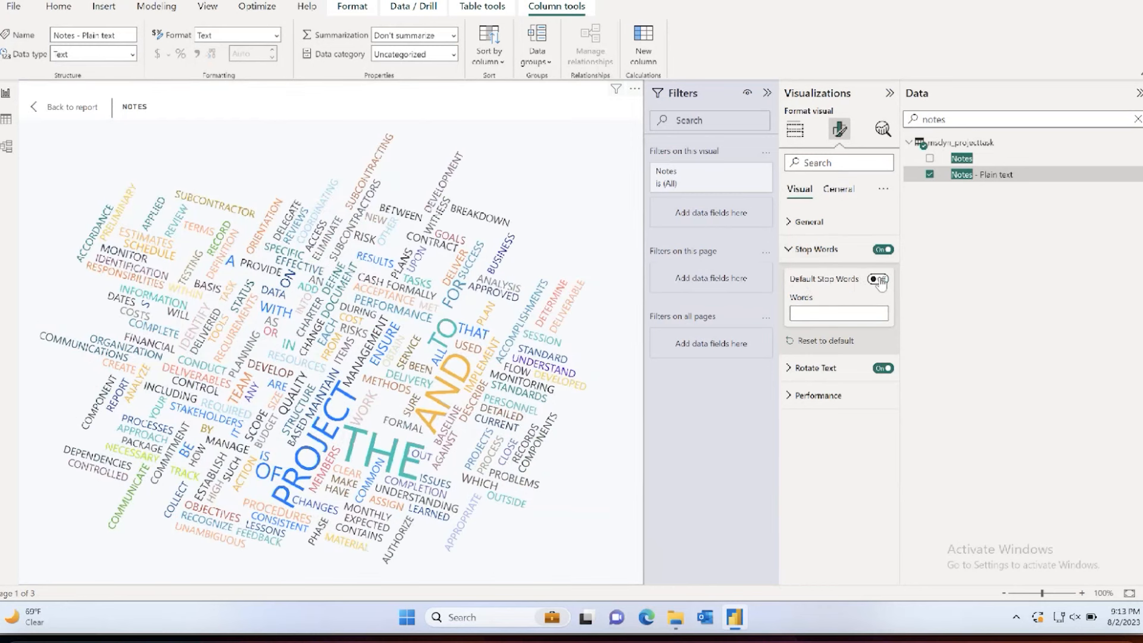
{"action": "mouse_move", "coordinate": [479, 338]}
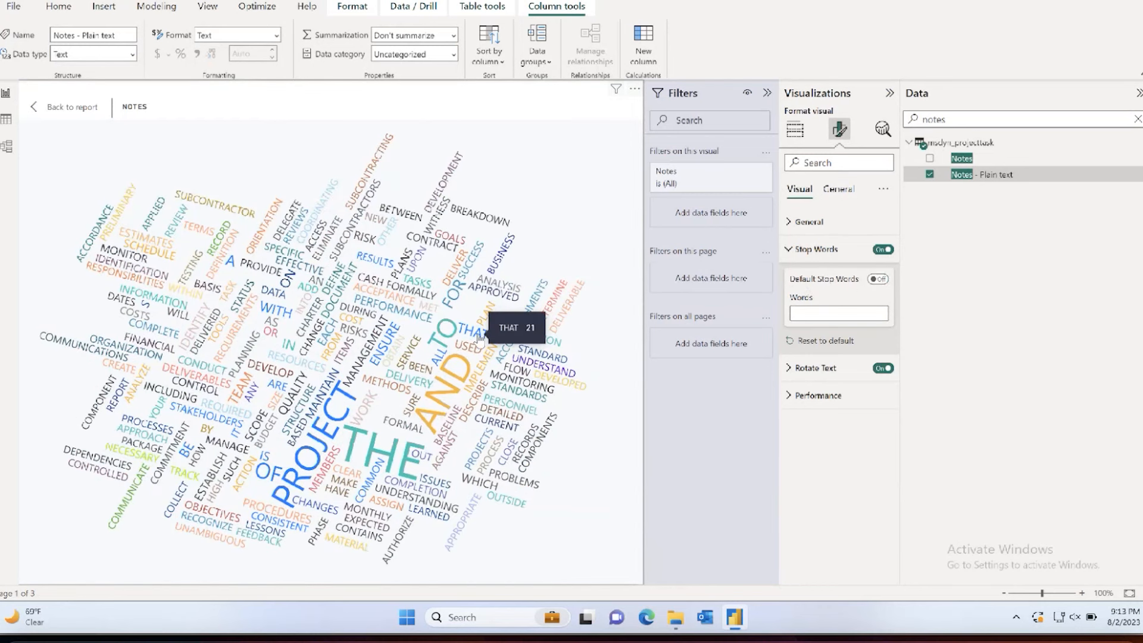
{"action": "left_click", "coordinate": [877, 279]}
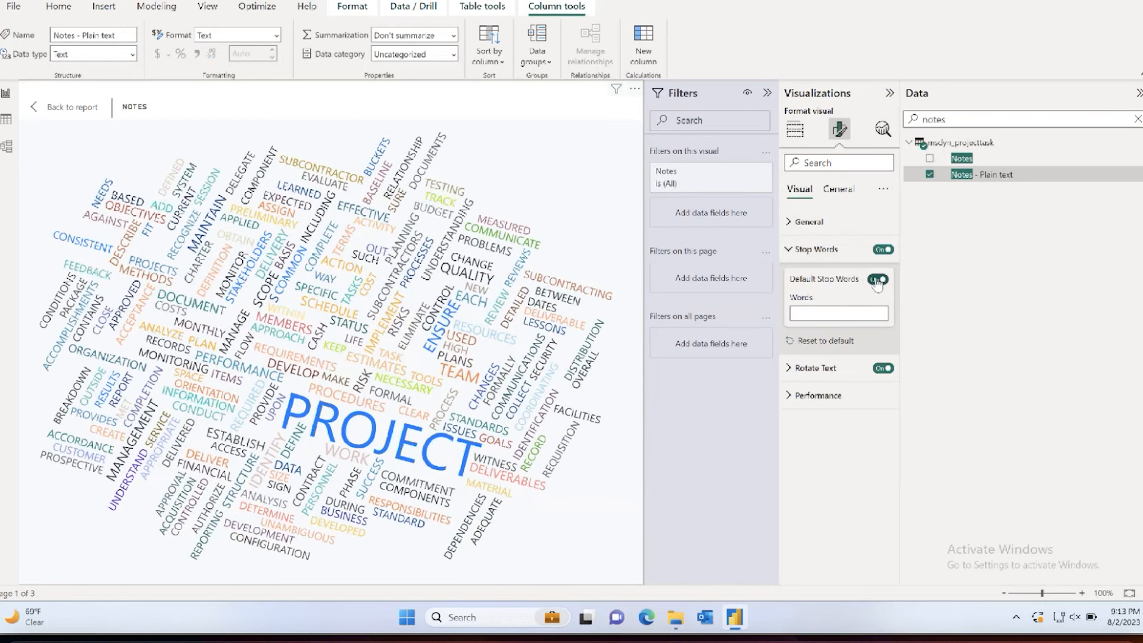
{"action": "mouse_move", "coordinate": [390, 450]}
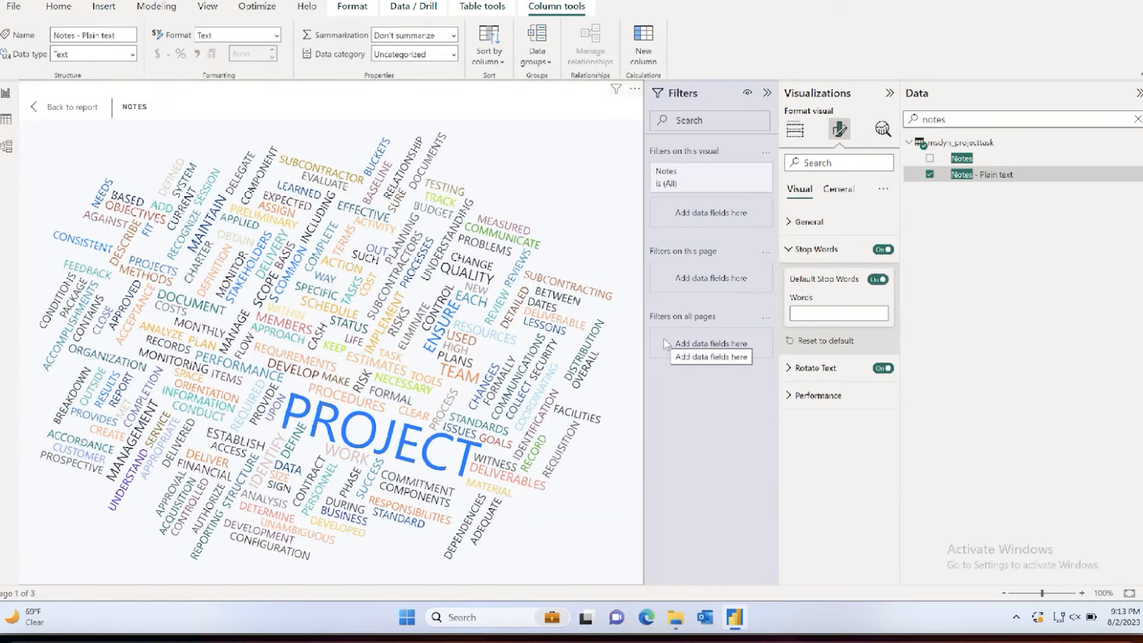
Step: Set the word cloud's text rotation to minimum angle 1, maximum angle 1 and maximum number of orientations 1
{"action": "left_click", "coordinate": [791, 249]}
{"action": "left_click", "coordinate": [792, 276]}
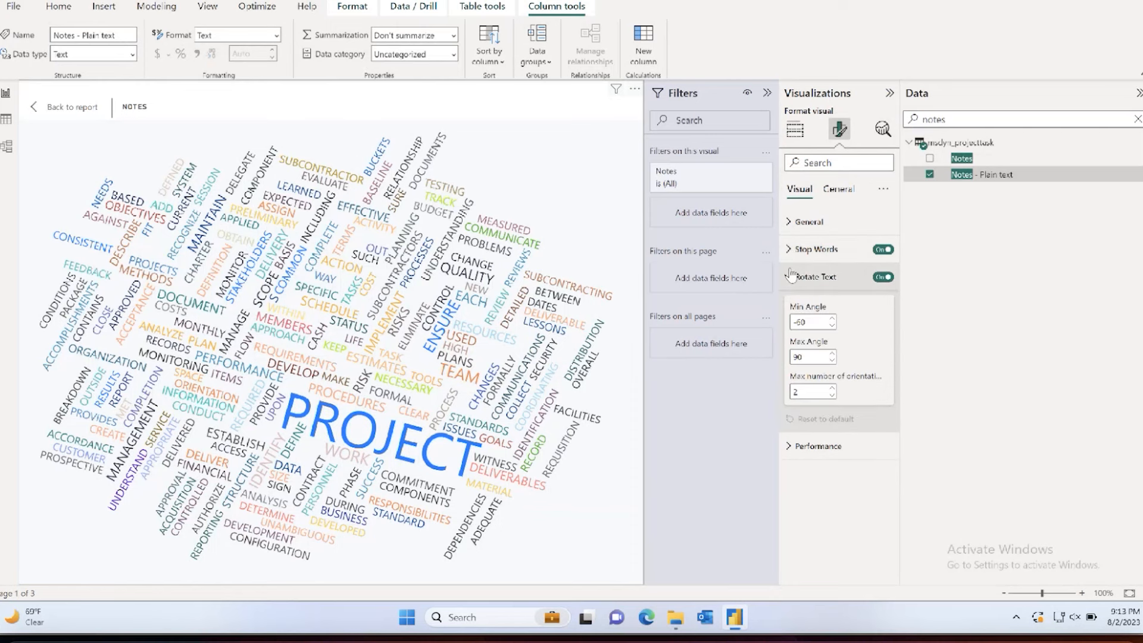
{"action": "double_click", "coordinate": [798, 322]}
{"action": "type", "text": "1"}
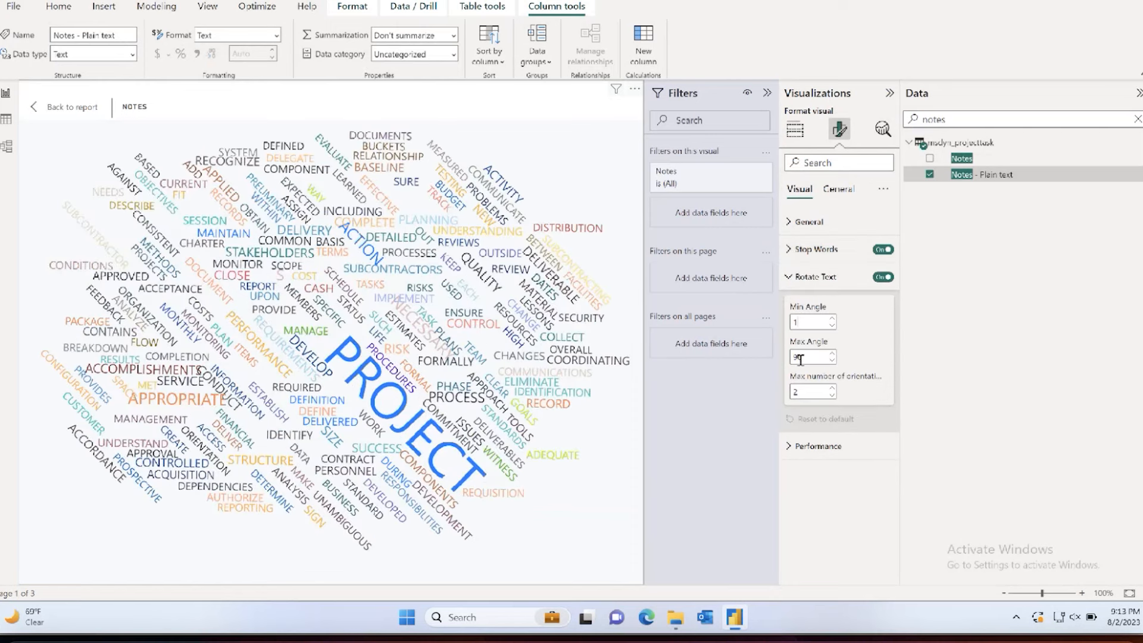
{"action": "double_click", "coordinate": [799, 357]}
{"action": "type", "text": "1"}
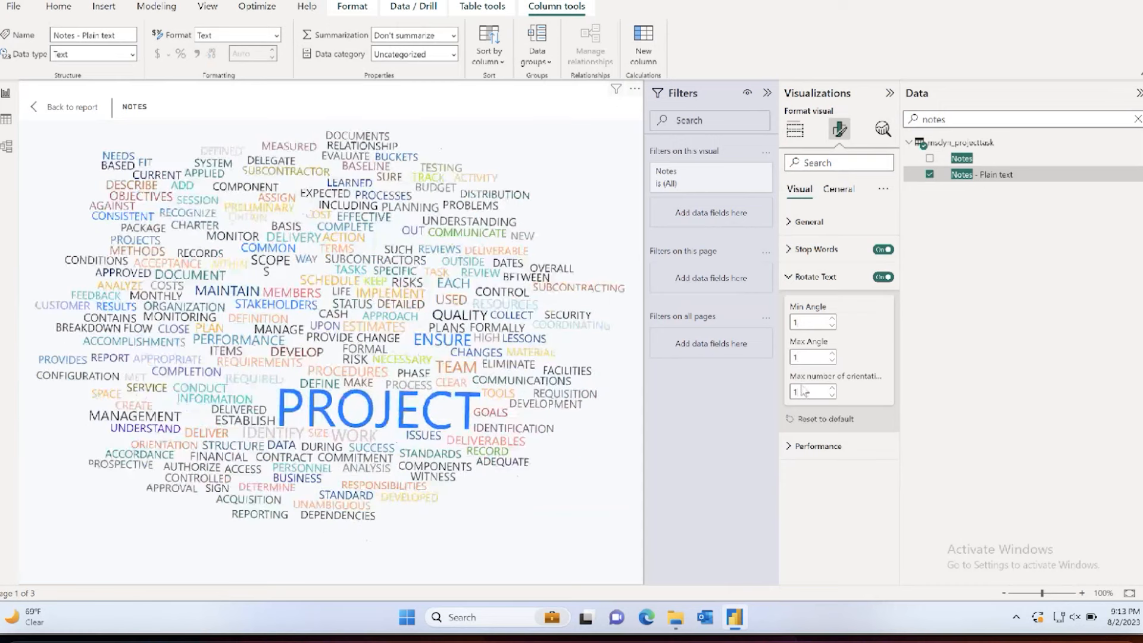
{"action": "left_click", "coordinate": [810, 277]}
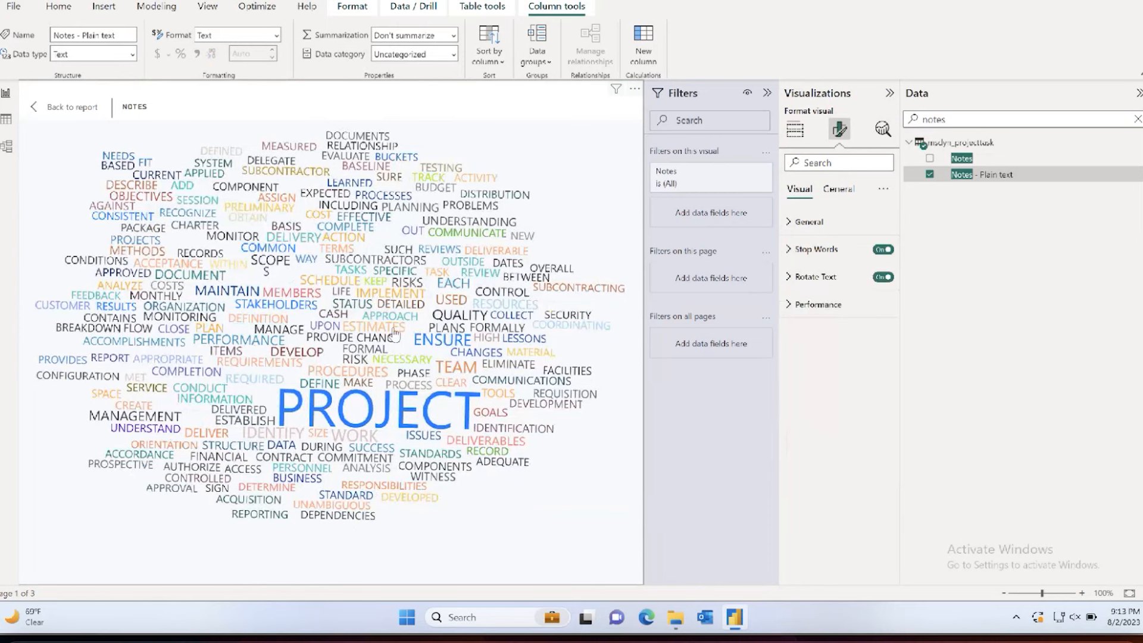
Step: Return to the report page and widen the word cloud until it meets the edge of the Project Completion Details chart
{"action": "mouse_move", "coordinate": [435, 418]}
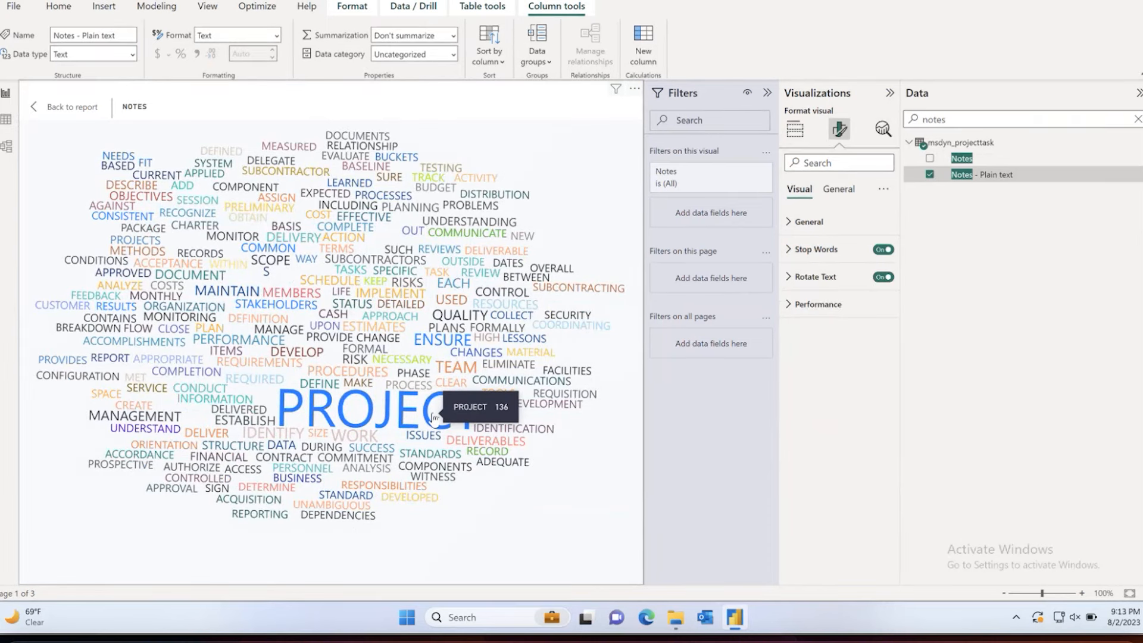
{"action": "left_click", "coordinate": [66, 106]}
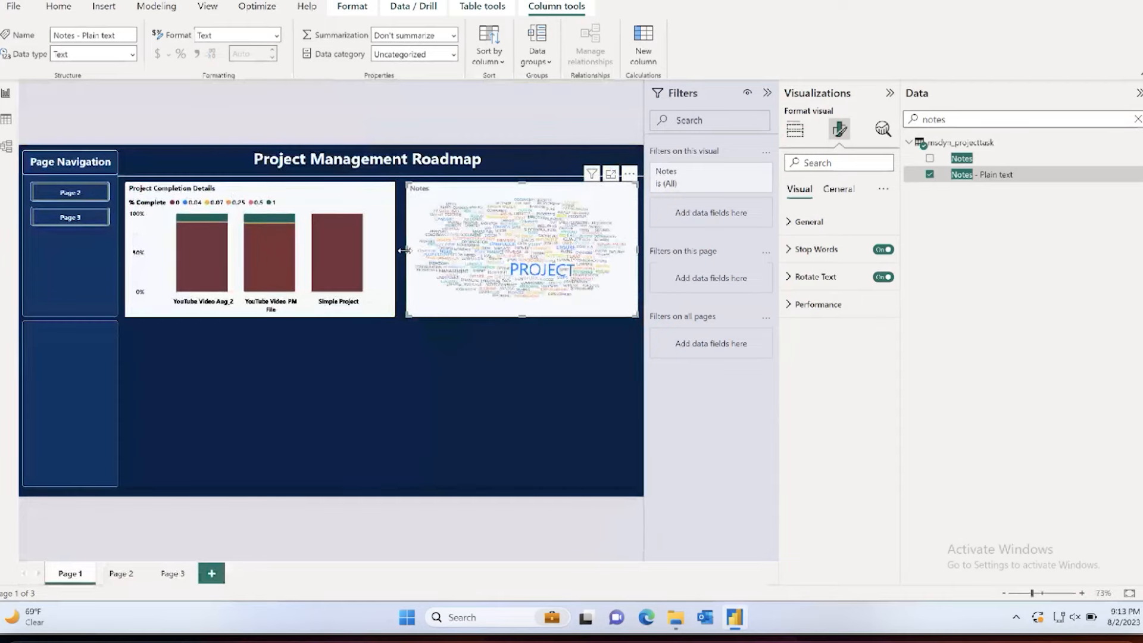
{"action": "left_click_drag", "start_coordinate": [404, 250], "coordinate": [395, 250]}
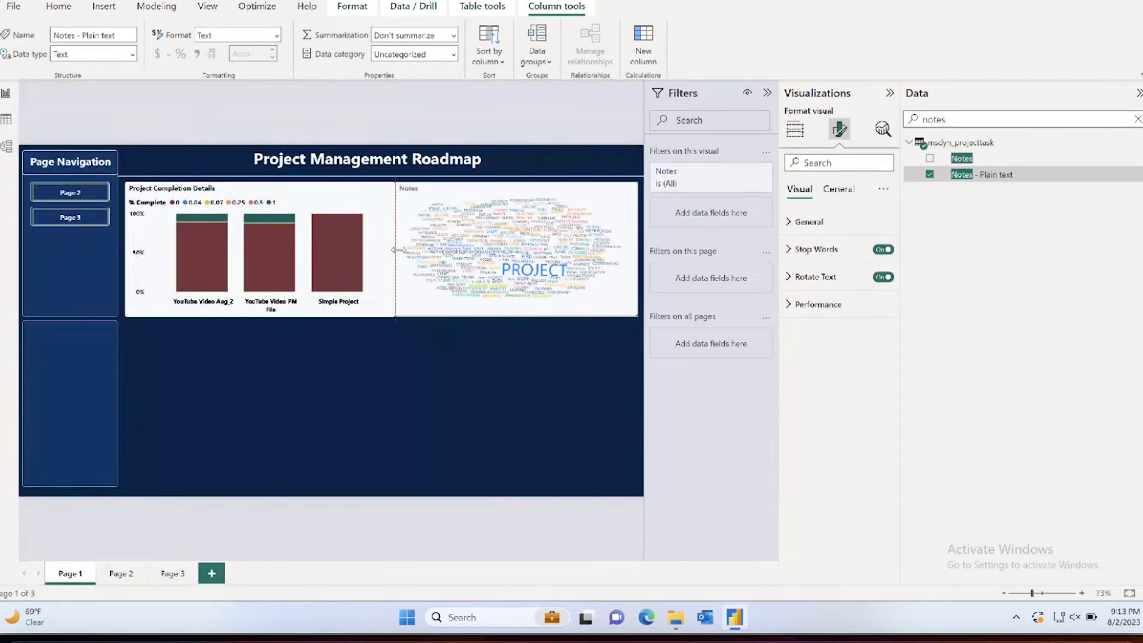
Step: Center the word cloud's Notes title and set its text color to black
{"action": "left_click", "coordinate": [838, 166]}
{"action": "type", "text": "title"}
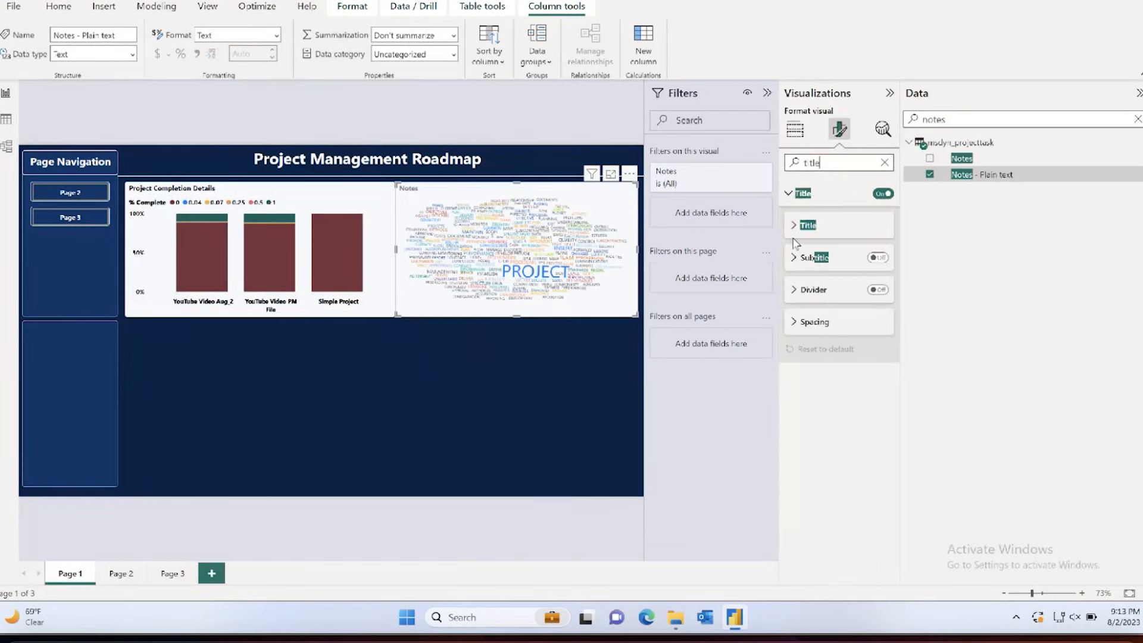
{"action": "left_click", "coordinate": [794, 225]}
{"action": "left_click", "coordinate": [817, 459]}
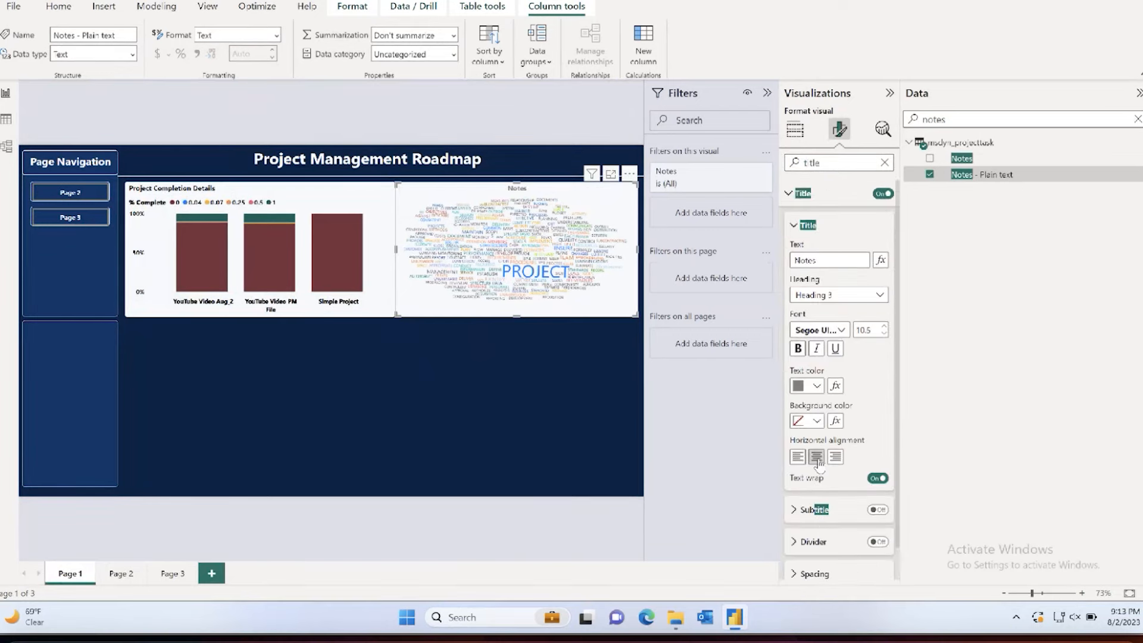
{"action": "left_click", "coordinate": [812, 387]}
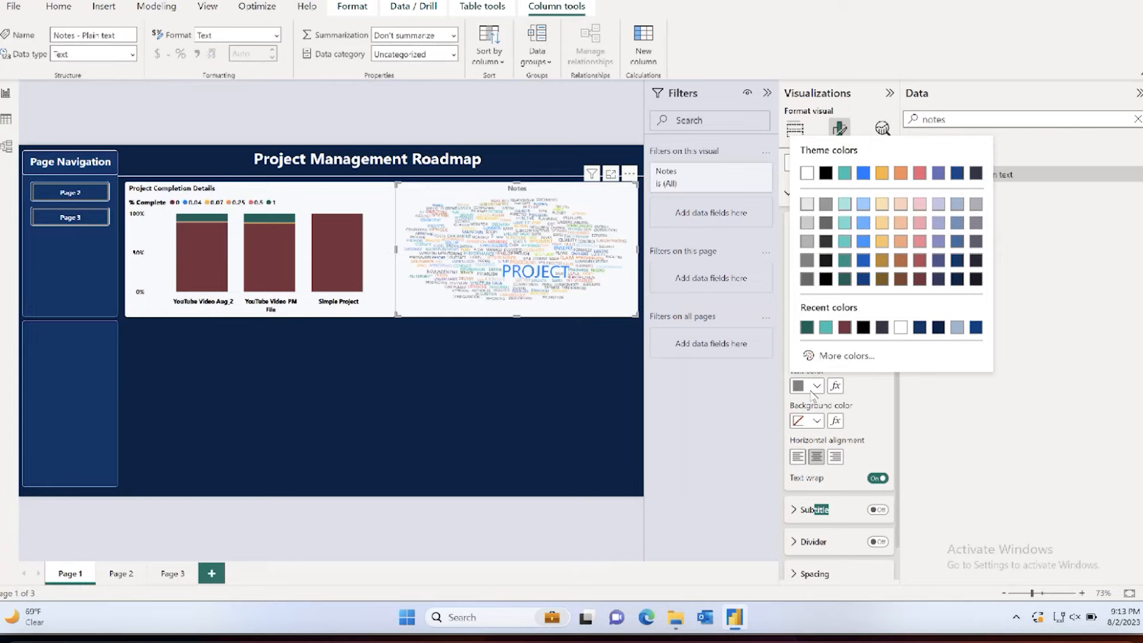
{"action": "left_click", "coordinate": [826, 174]}
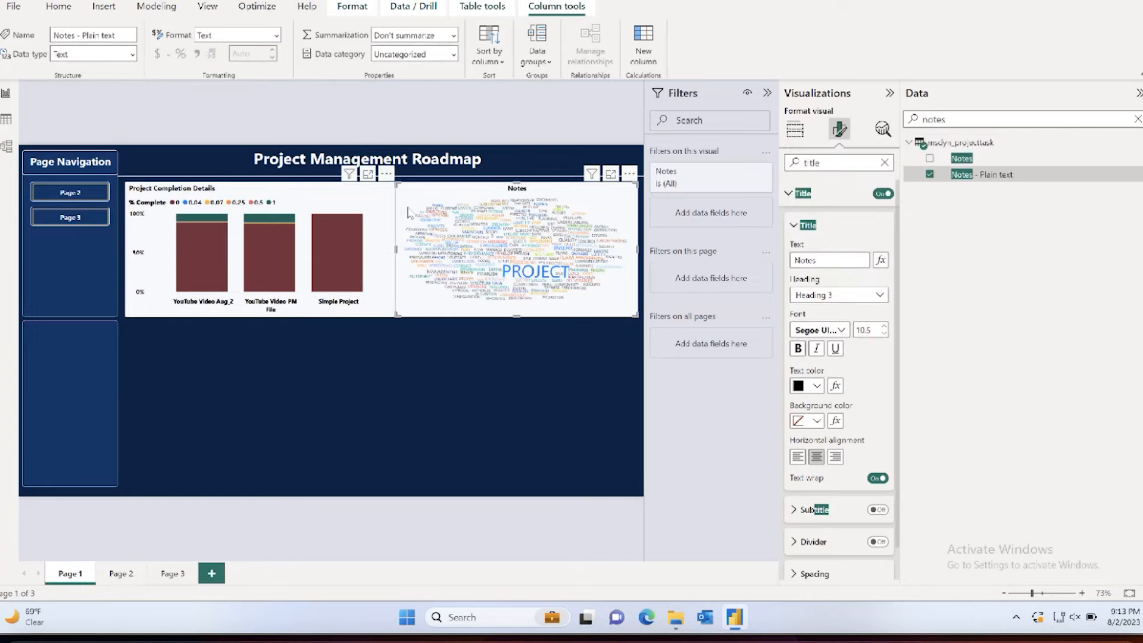
Step: Center the Project Completion Details chart's title and narrow the chart slightly from the side facing the word cloud
{"action": "left_click", "coordinate": [387, 215]}
{"action": "left_click", "coordinate": [817, 540]}
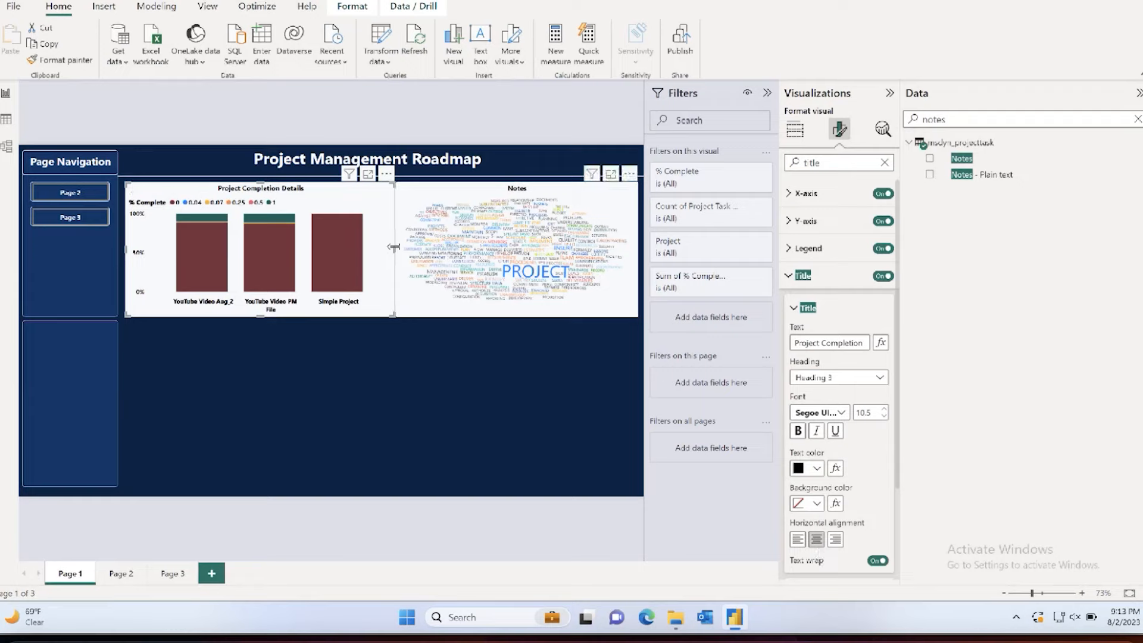
{"action": "left_click_drag", "start_coordinate": [394, 250], "coordinate": [380, 250]}
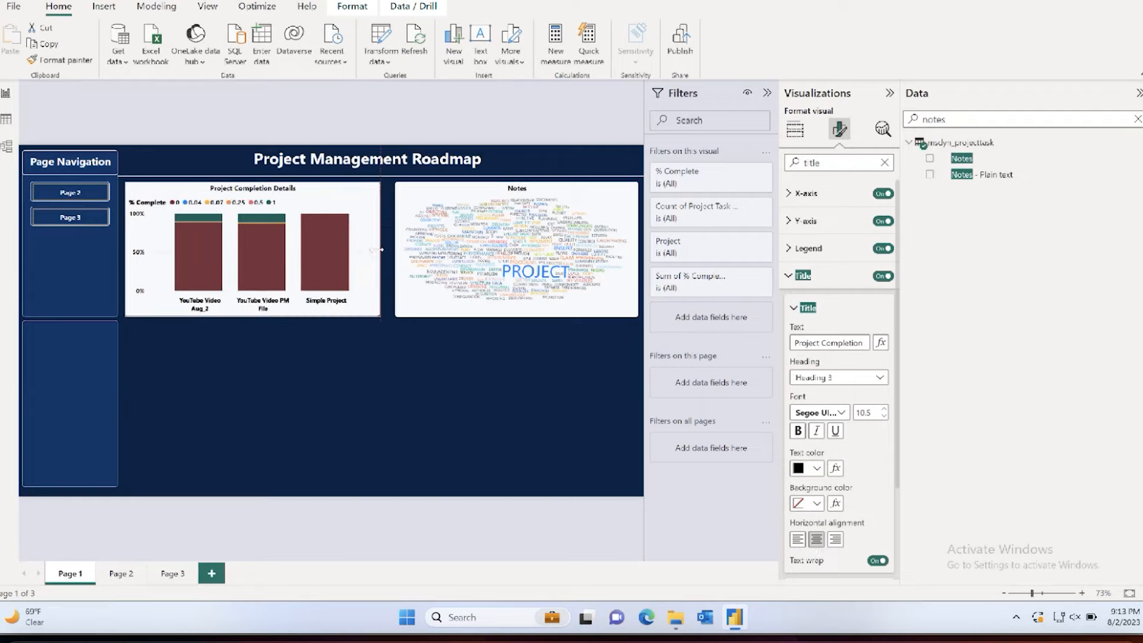
Step: Widen the Notes word cloud toward the Project Completion Details chart, leaving a narrow gap between the two visuals
{"action": "left_click", "coordinate": [399, 251]}
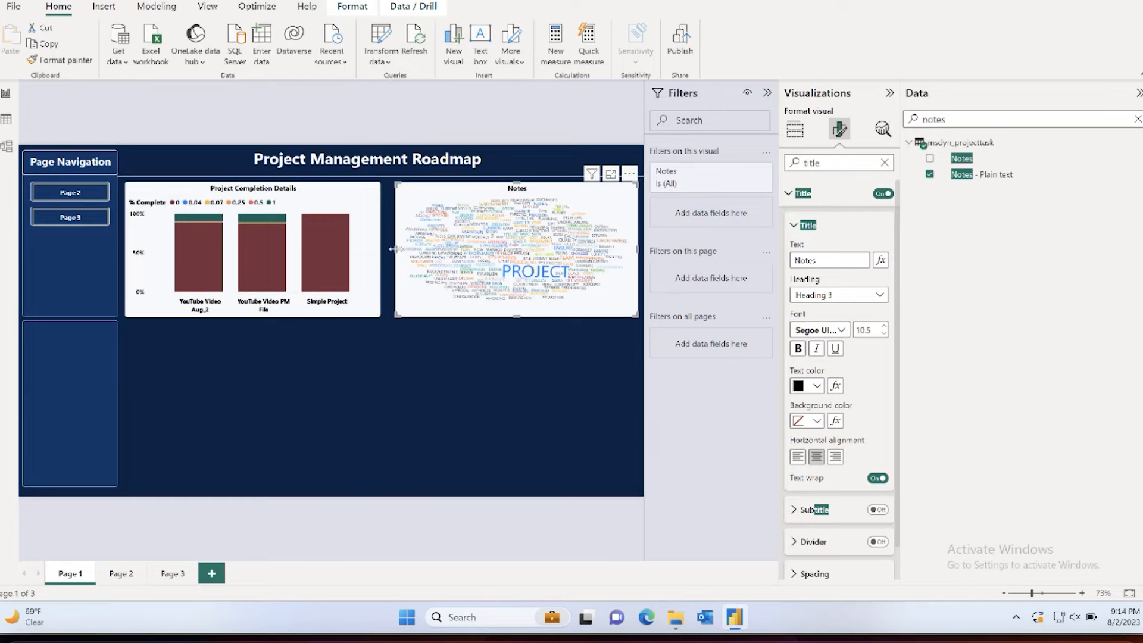
{"action": "left_click_drag", "start_coordinate": [397, 250], "coordinate": [380, 250]}
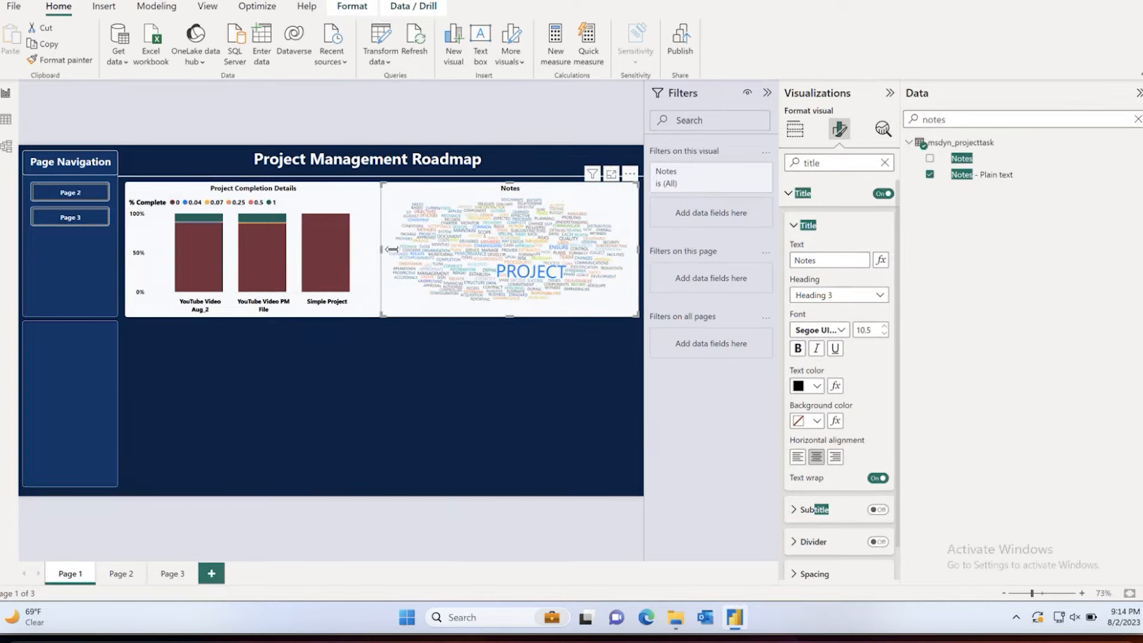
{"action": "left_click_drag", "start_coordinate": [390, 249], "coordinate": [389, 252]}
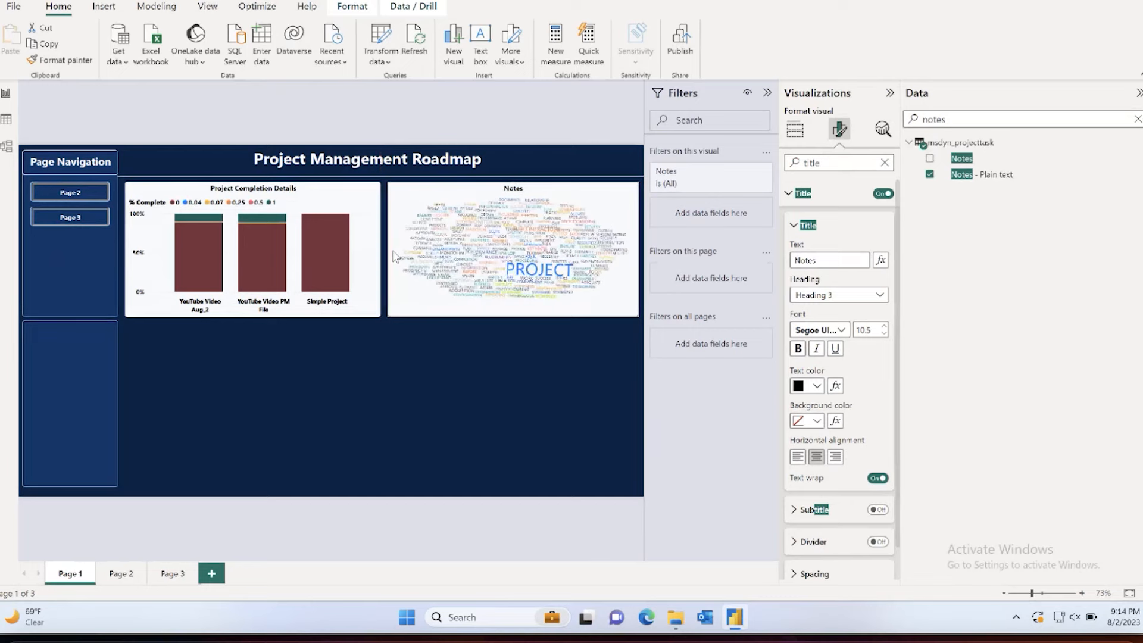
Step: Collapse the Filters, Visualizations and Data panes to enlarge the report page
{"action": "left_click", "coordinate": [767, 92]}
{"action": "left_click", "coordinate": [889, 93]}
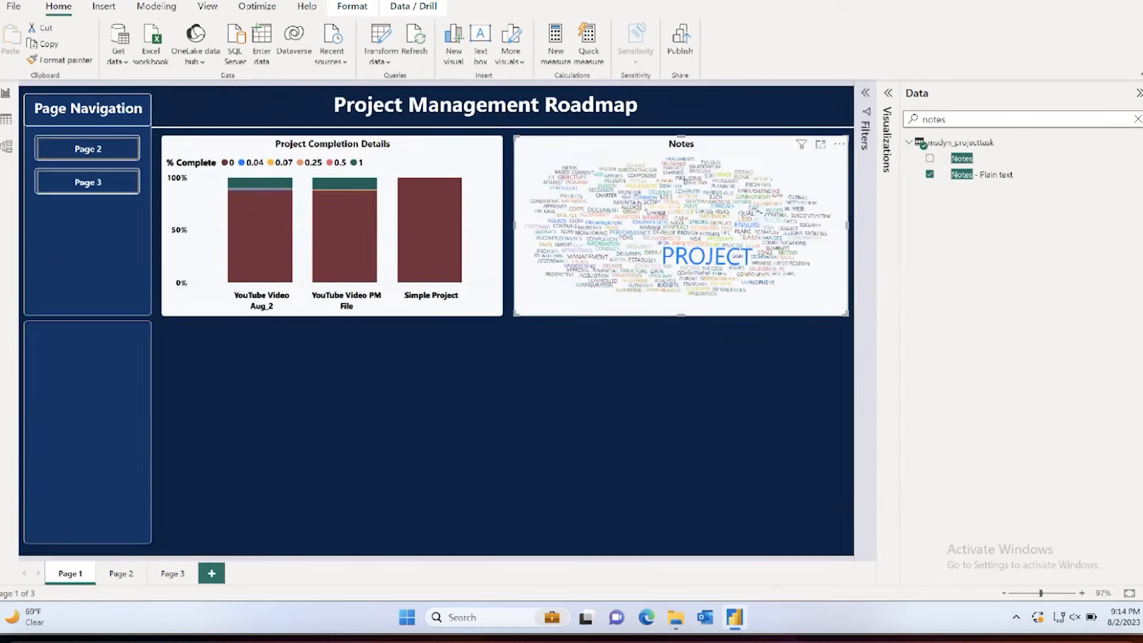
{"action": "left_click", "coordinate": [1138, 93]}
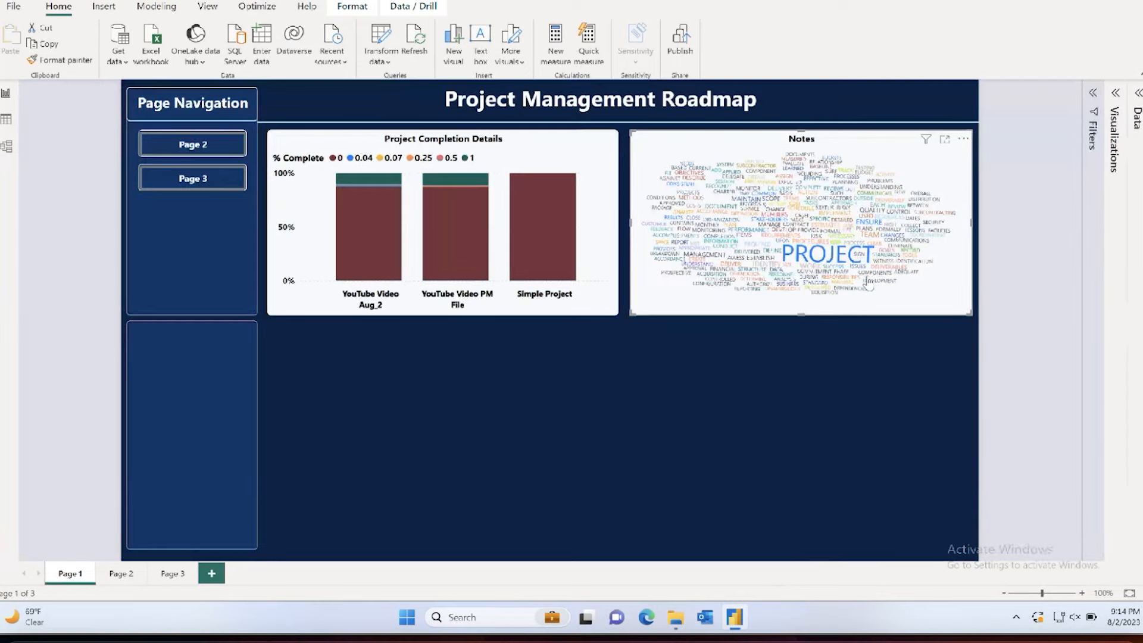
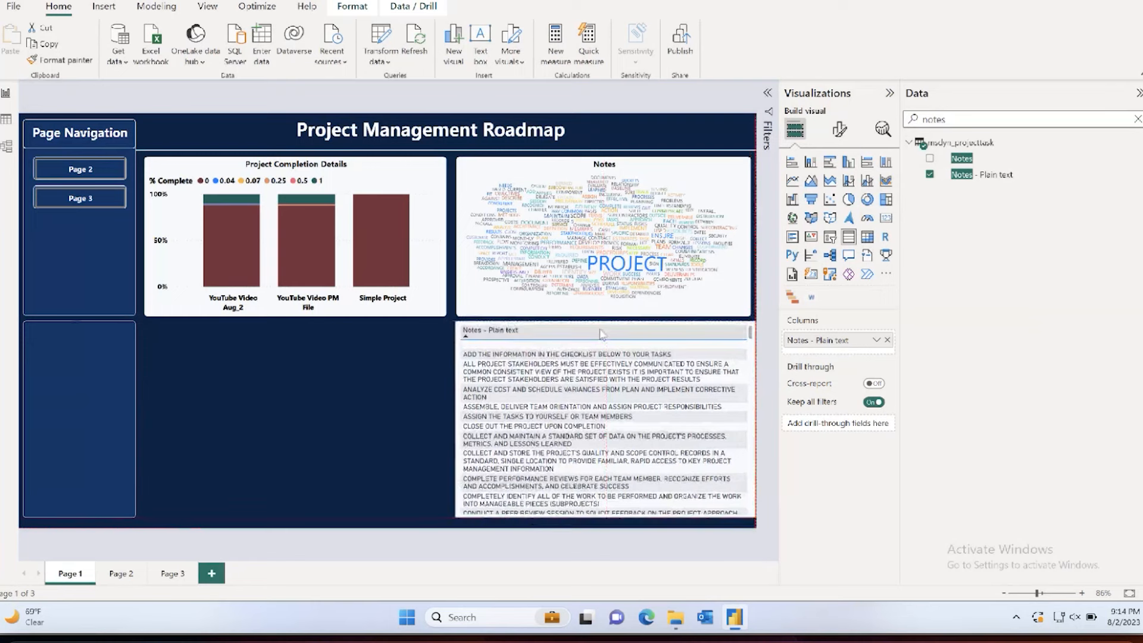
Step: Align the notes table's side edges with the Notes word cloud and add Project Task Name as the table's first column
{"action": "left_click_drag", "start_coordinate": [453, 420], "coordinate": [455, 420]}
{"action": "left_click_drag", "start_coordinate": [757, 427], "coordinate": [752, 426]}
{"action": "double_click", "coordinate": [961, 118]}
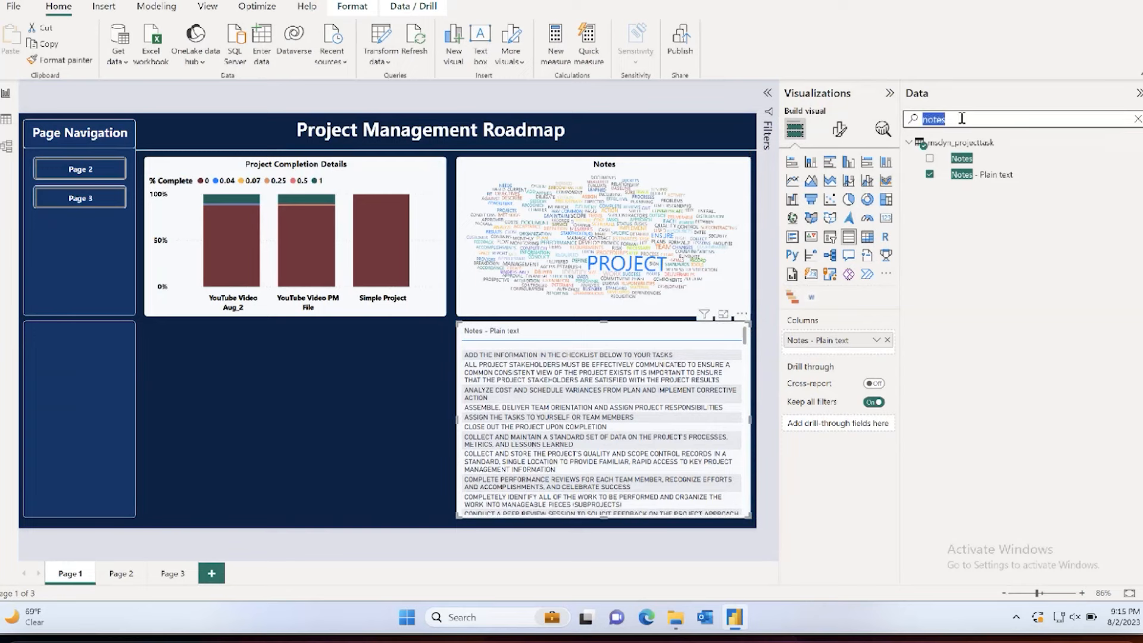
{"action": "key", "text": "BackSpace"}
{"action": "type", "text": "name"}
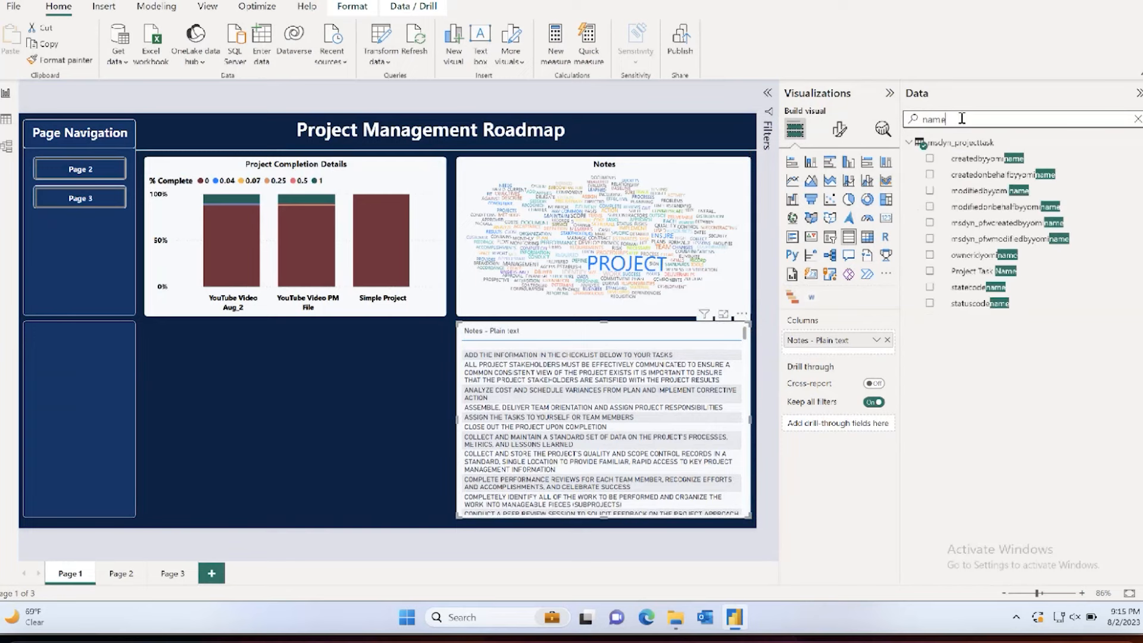
{"action": "left_click_drag", "start_coordinate": [976, 272], "coordinate": [833, 338]}
Step: Try adding the Project field to the notes table, ahead of Project Task Name
{"action": "left_click", "coordinate": [978, 122]}
{"action": "double_click", "coordinate": [978, 121]}
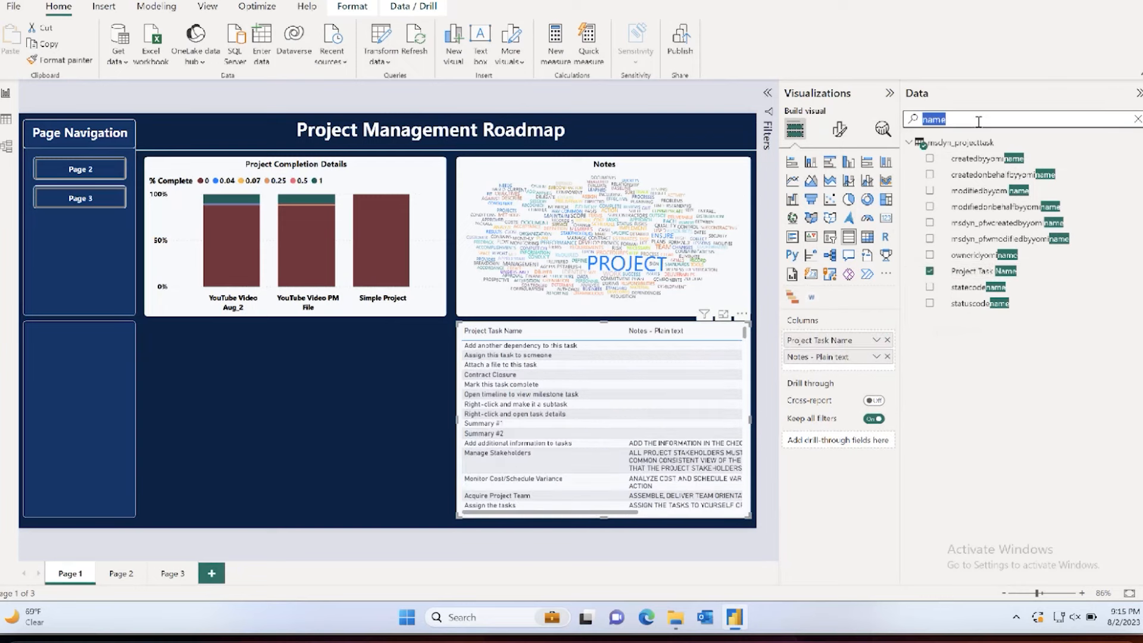
{"action": "type", "text": "project"}
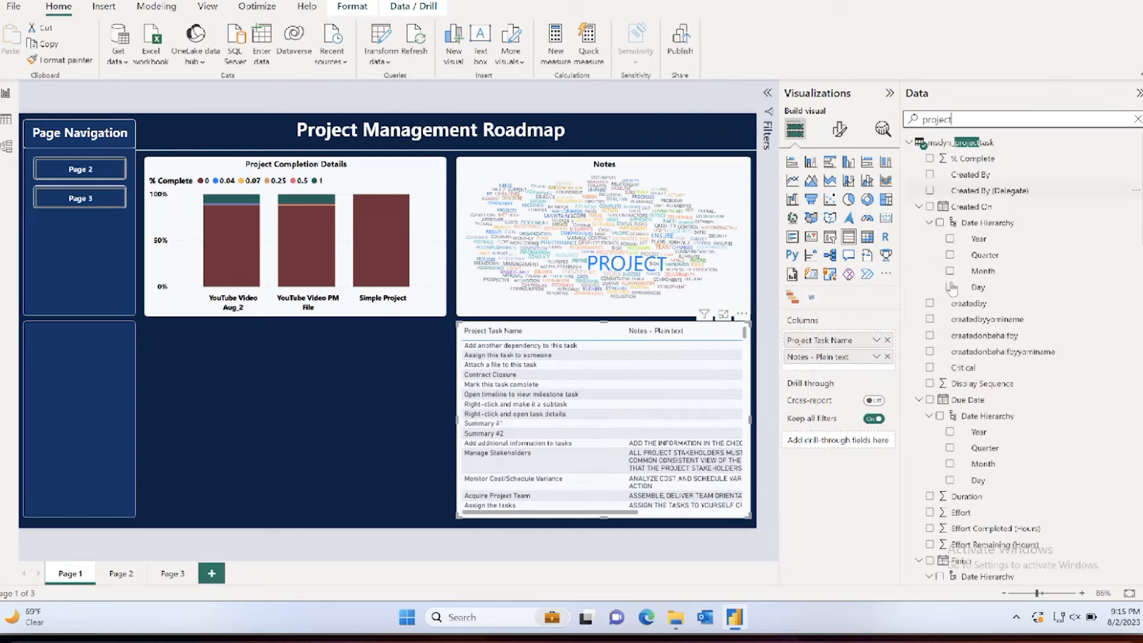
{"action": "scroll", "coordinate": [953, 297], "scroll_direction": "down", "scroll_amount": 15}
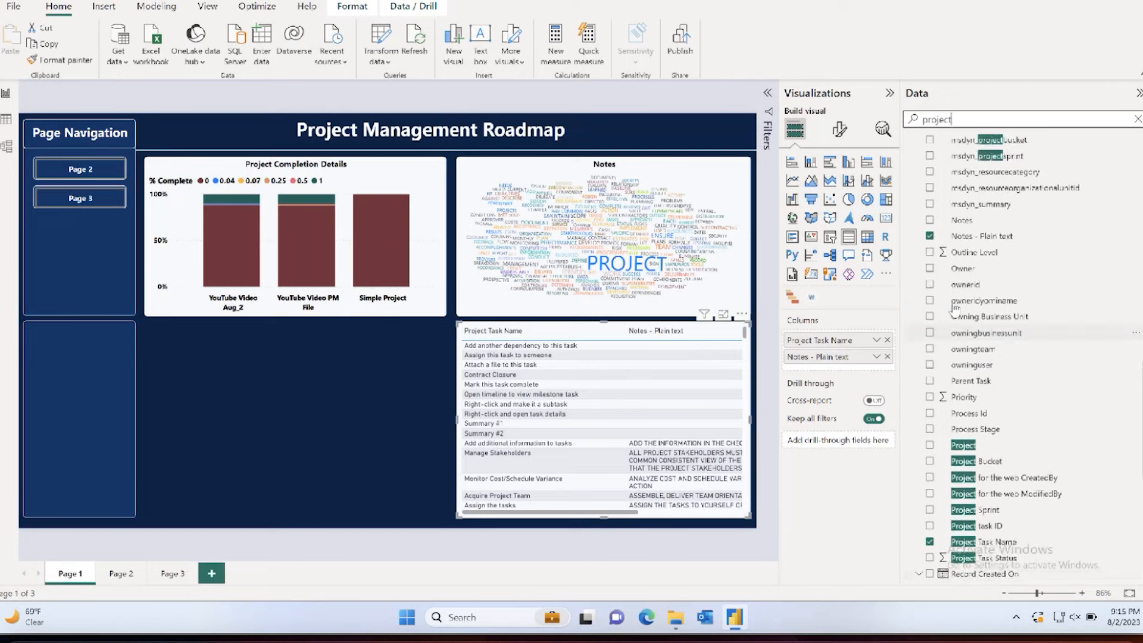
{"action": "scroll", "coordinate": [959, 387], "scroll_direction": "down", "scroll_amount": 1}
{"action": "left_click_drag", "start_coordinate": [962, 423], "coordinate": [828, 340]}
{"action": "left_click_drag", "start_coordinate": [976, 427], "coordinate": [867, 344]}
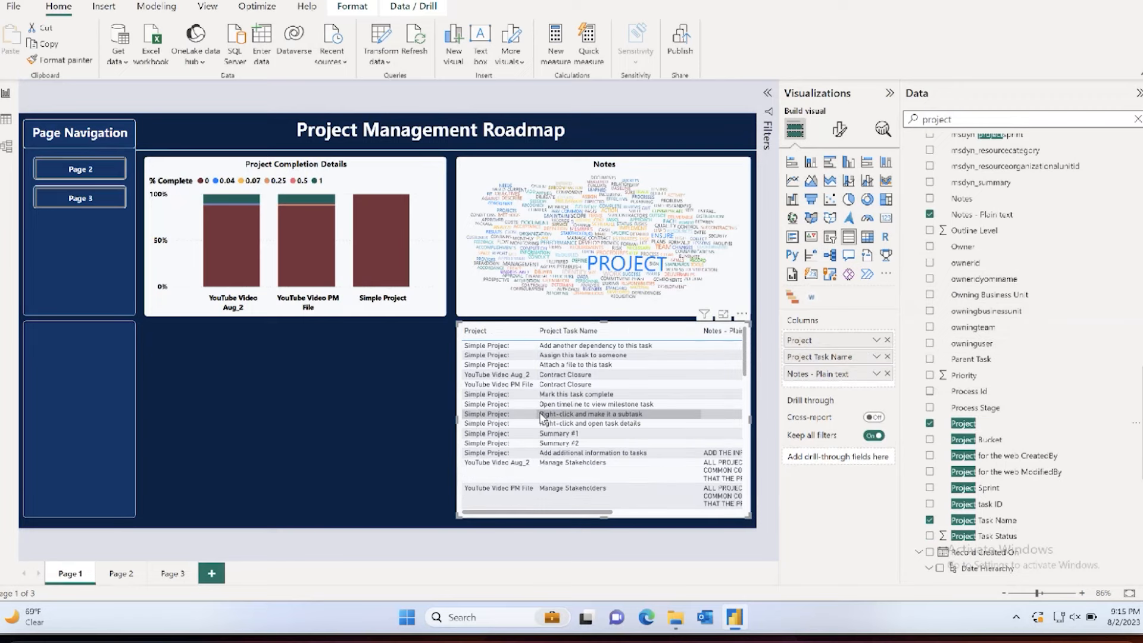
Step: Narrow the table's Project Task Name and Notes - Plain text columns, keeping the table as wide as the word cloud
{"action": "left_click_drag", "start_coordinate": [456, 417], "coordinate": [372, 417]}
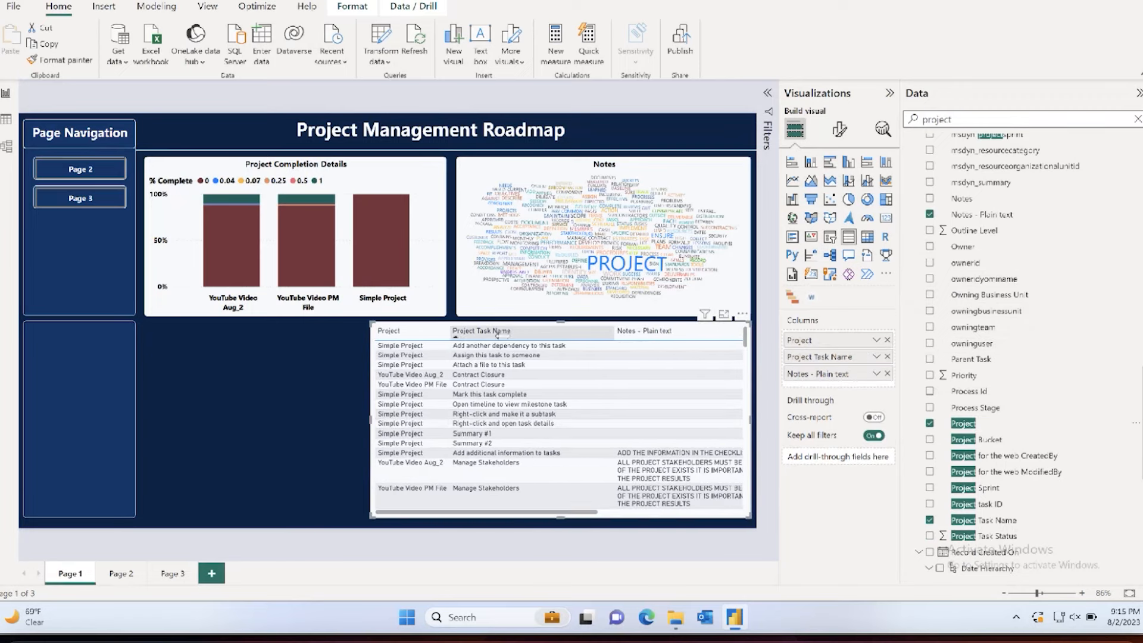
{"action": "scroll", "coordinate": [635, 361], "scroll_direction": "right", "scroll_amount": 5}
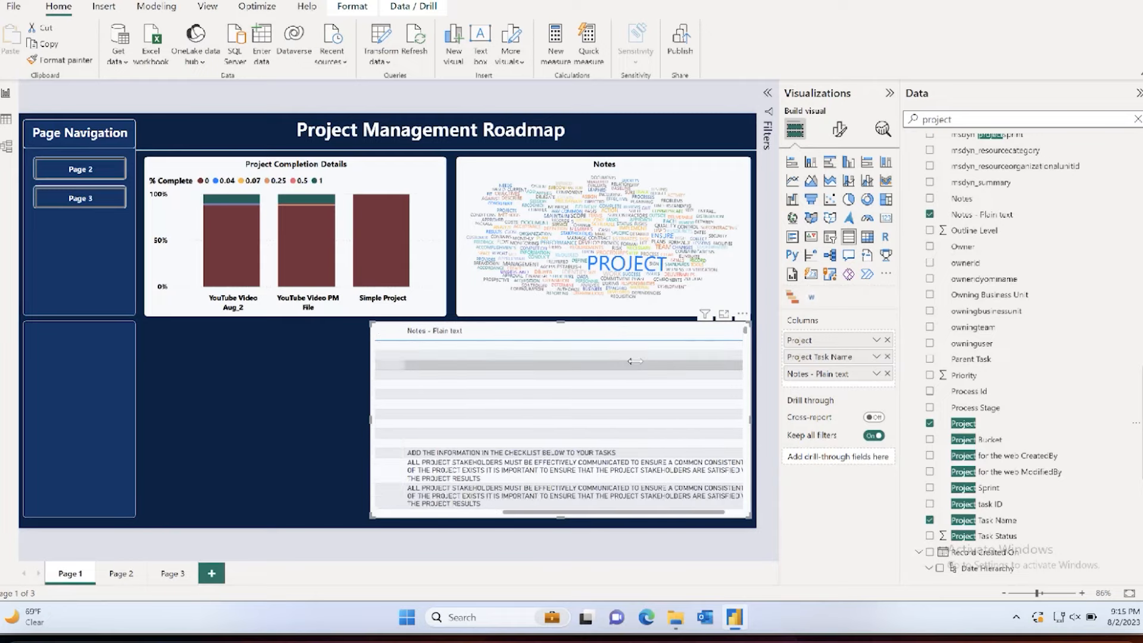
{"action": "left_click_drag", "start_coordinate": [739, 331], "coordinate": [596, 338]}
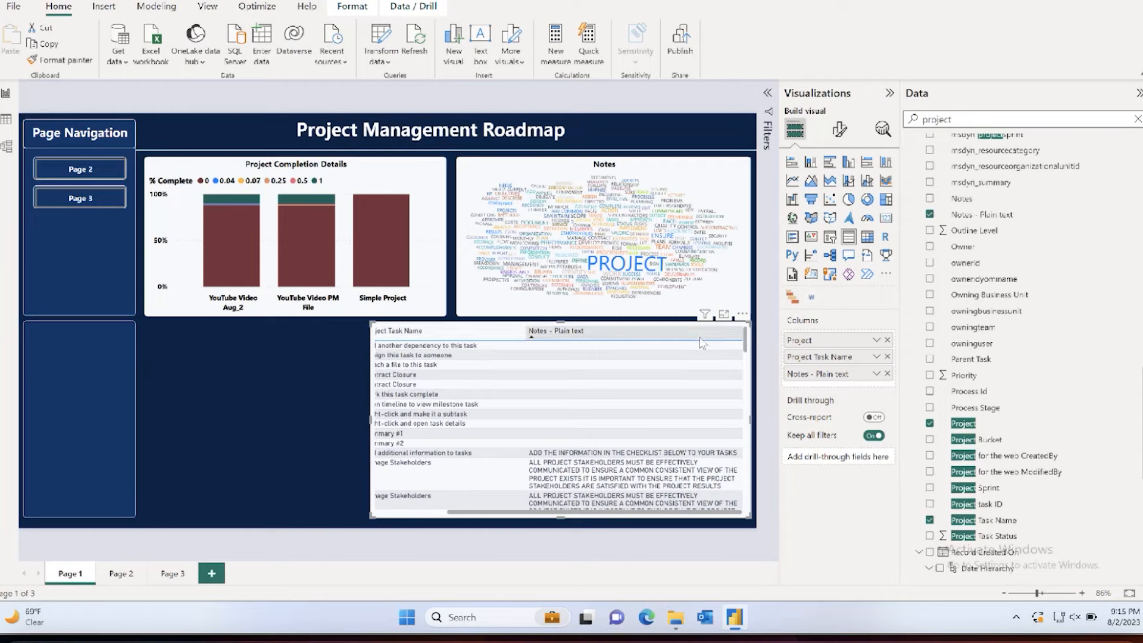
{"action": "left_click_drag", "start_coordinate": [742, 331], "coordinate": [586, 331]}
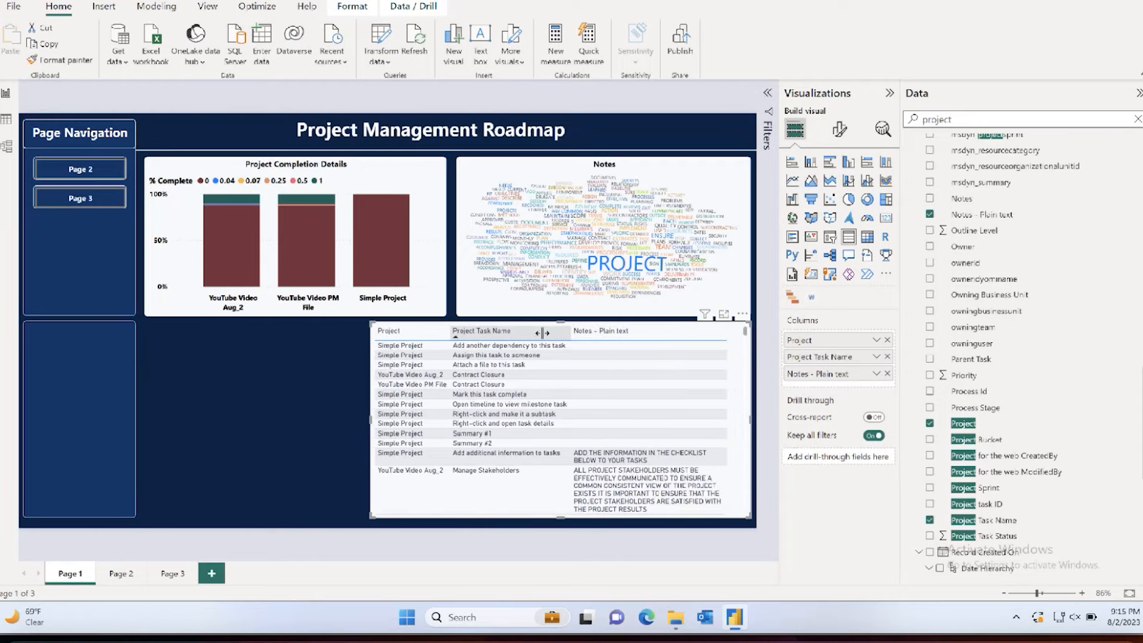
{"action": "left_click_drag", "start_coordinate": [371, 420], "coordinate": [457, 416]}
{"action": "scroll", "coordinate": [588, 410], "scroll_direction": "right", "scroll_amount": 2}
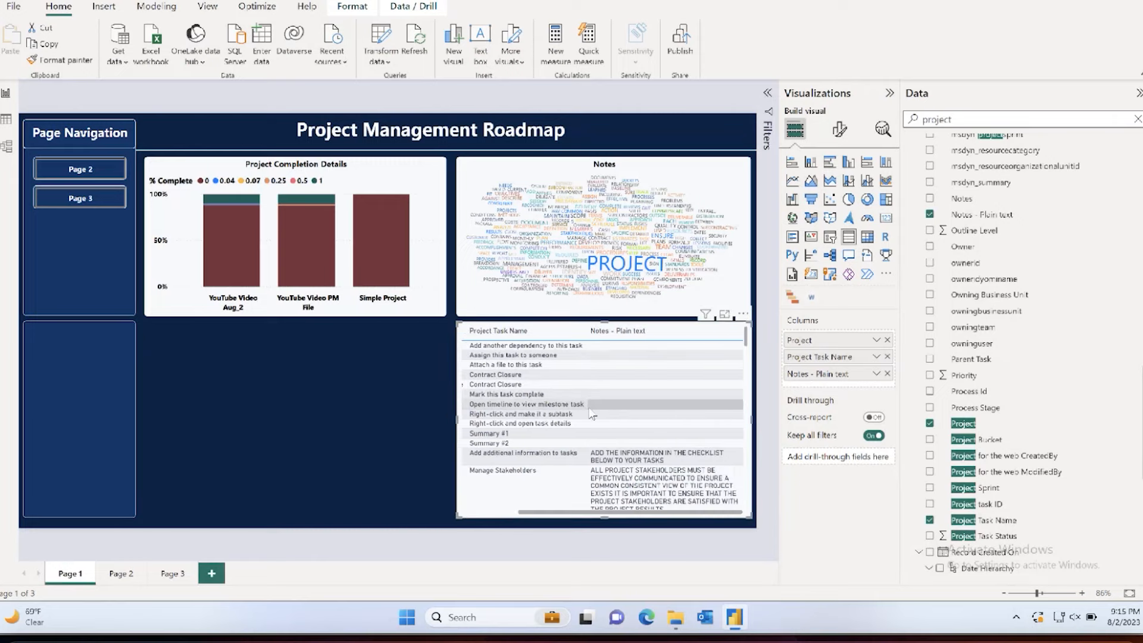
{"action": "mouse_move", "coordinate": [585, 334]}
{"action": "left_mouse_down"}
{"action": "mouse_move", "coordinate": [569, 338]}
{"action": "mouse_move", "coordinate": [596, 337]}
{"action": "left_mouse_up"}
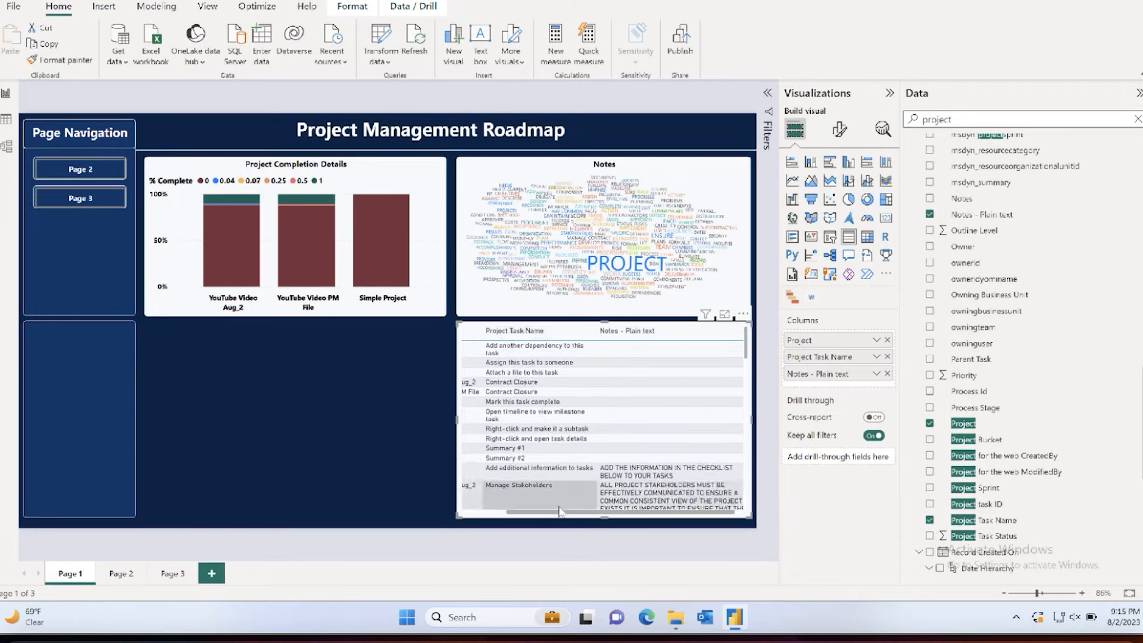
Step: Remove the Project column from the notes table
{"action": "left_click", "coordinate": [887, 340]}
{"action": "scroll", "coordinate": [659, 429], "scroll_direction": "down", "scroll_amount": 3}
{"action": "scroll", "coordinate": [659, 428], "scroll_direction": "up", "scroll_amount": 3}
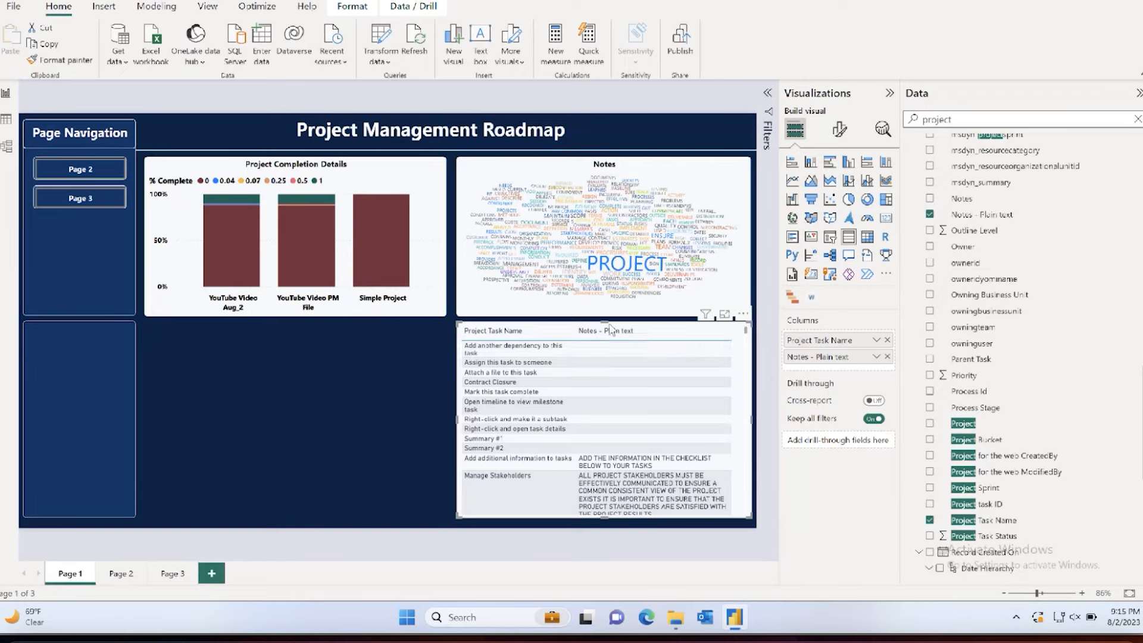
Step: Test cross-filtering of the notes table with the YouTube Video Aug_2 bar and individual words in the Notes word cloud
{"action": "left_click", "coordinate": [224, 253]}
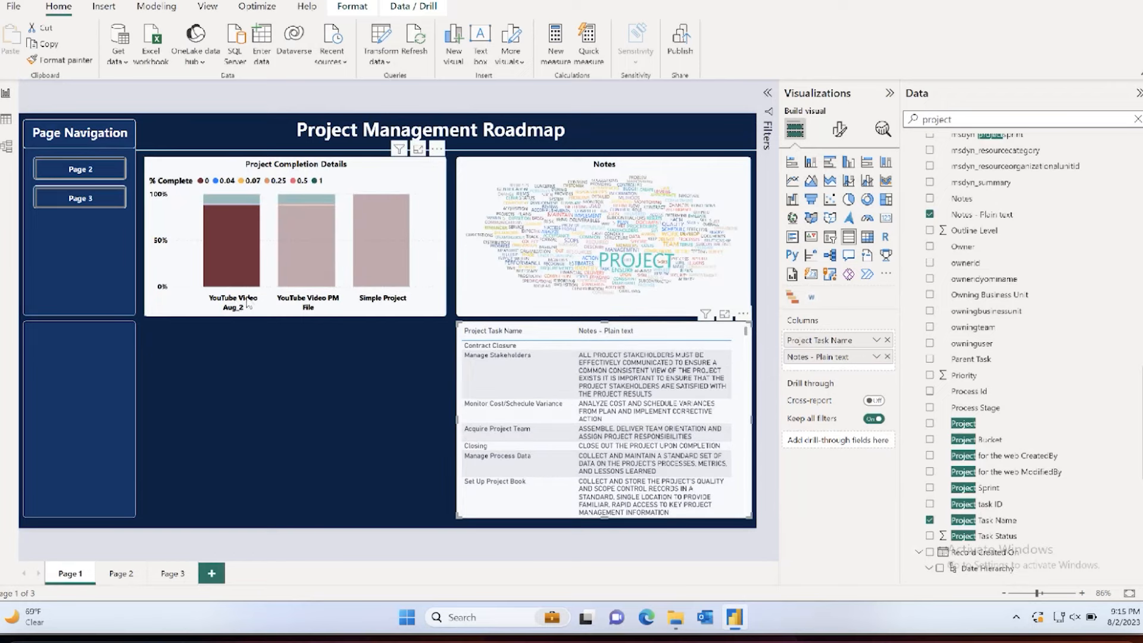
{"action": "left_click", "coordinate": [585, 266]}
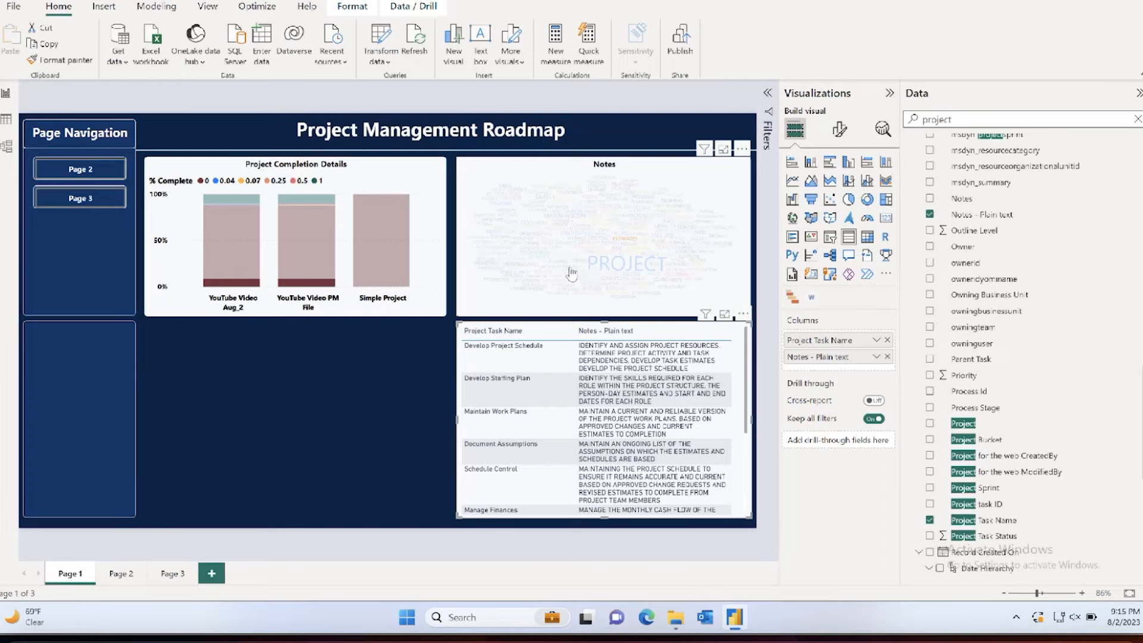
{"action": "left_click", "coordinate": [562, 284]}
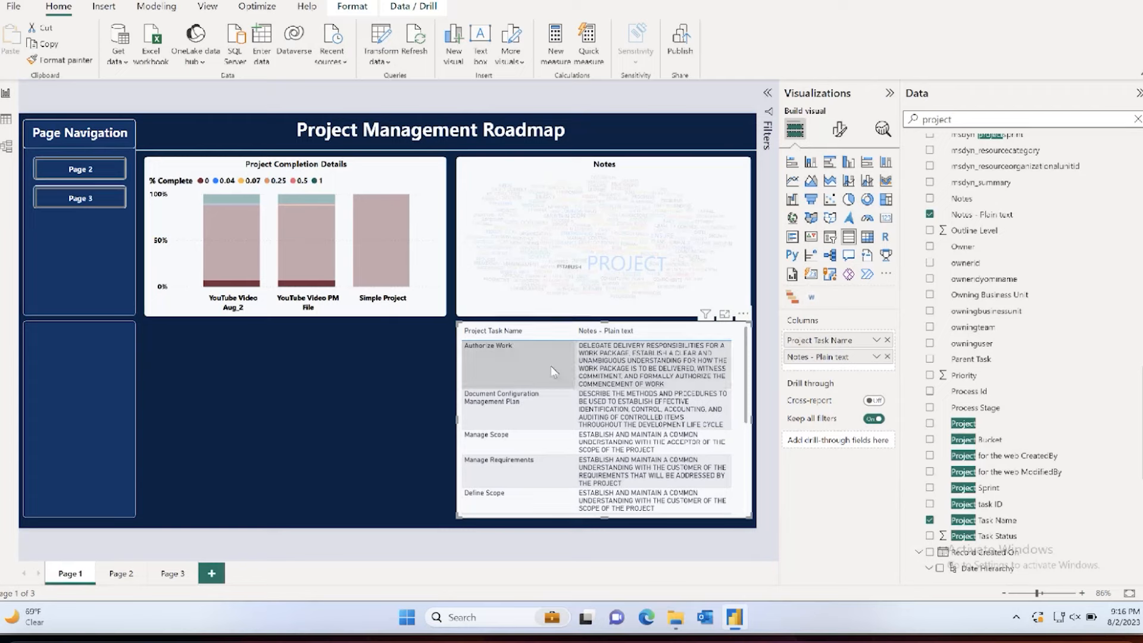
{"action": "scroll", "coordinate": [582, 404], "scroll_direction": "down", "scroll_amount": 3}
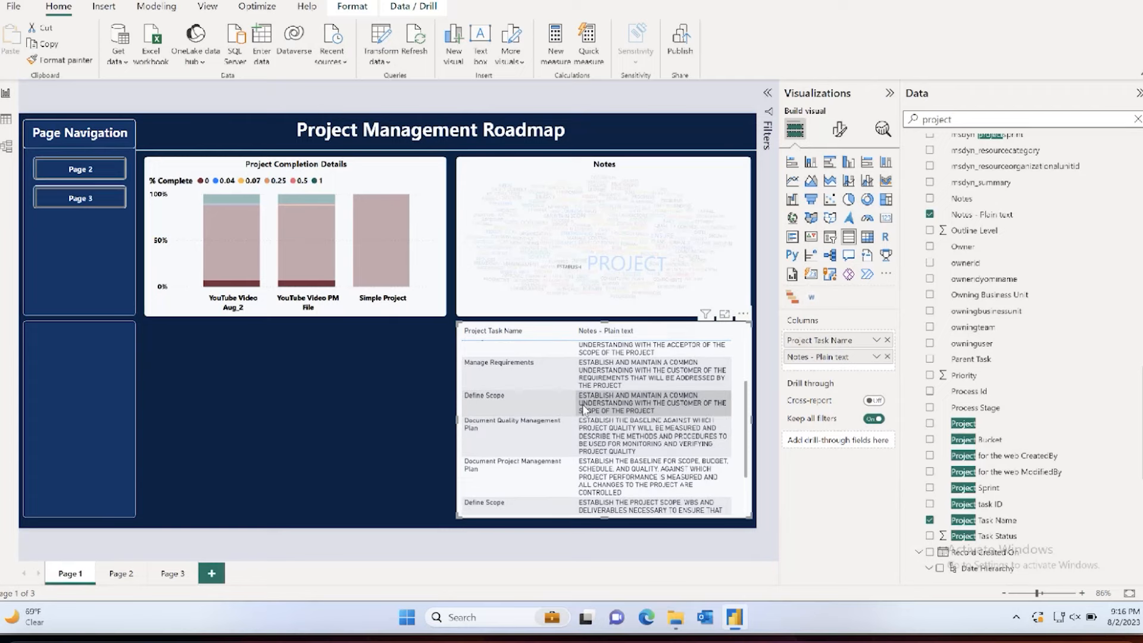
{"action": "scroll", "coordinate": [582, 405], "scroll_direction": "down", "scroll_amount": 1}
{"action": "left_click", "coordinate": [230, 308]}
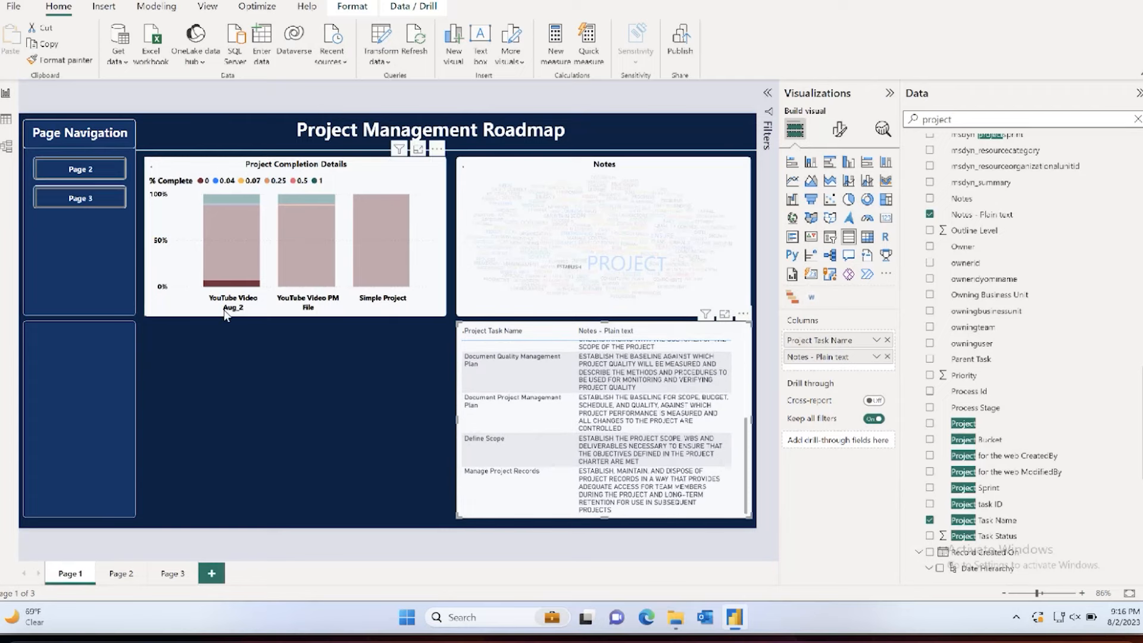
{"action": "left_click", "coordinate": [236, 368]}
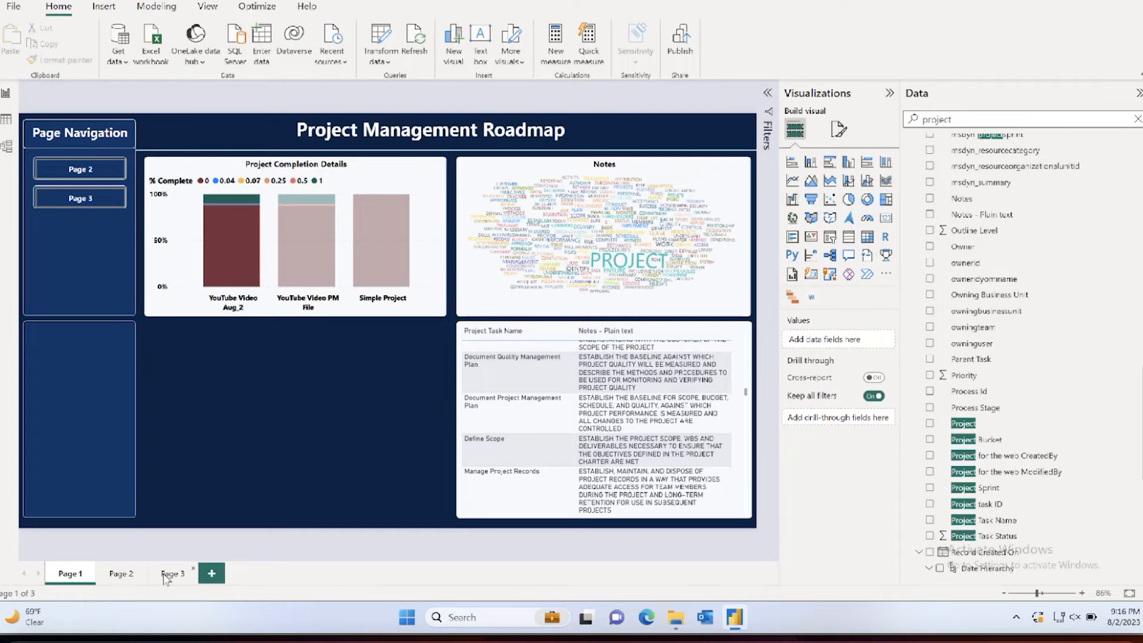
Step: Copy the Start date slicer from Page 3 to Page 1 and keep the two in sync
{"action": "left_click", "coordinate": [170, 573]}
{"action": "left_click", "coordinate": [102, 334]}
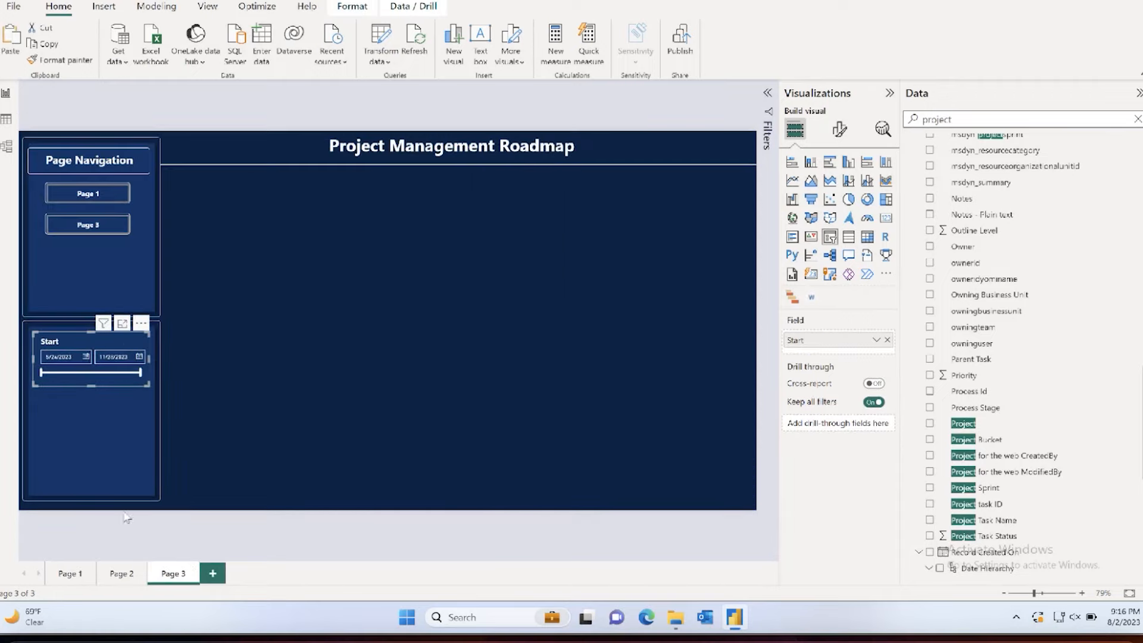
{"action": "left_click", "coordinate": [123, 573]}
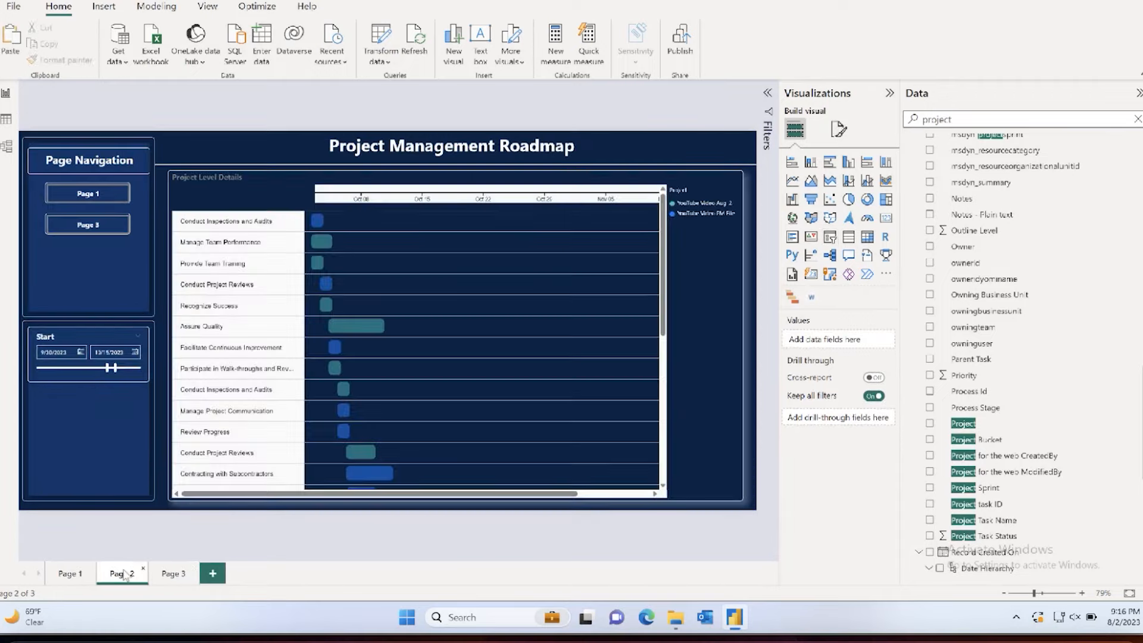
{"action": "left_click", "coordinate": [76, 584]}
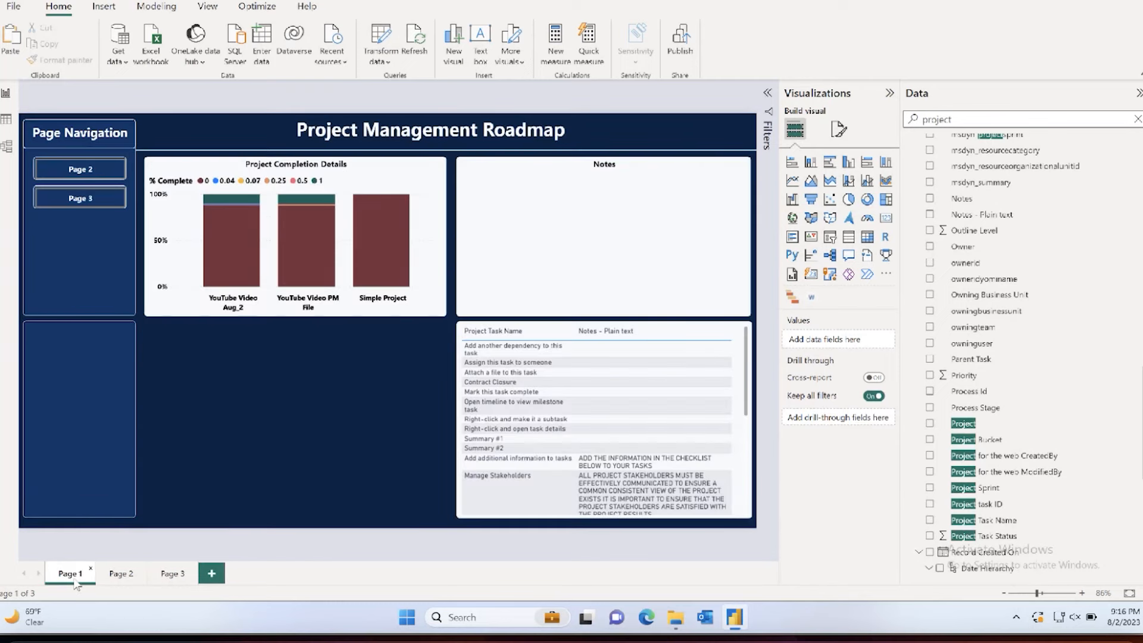
{"action": "key", "text": "ctrl+v"}
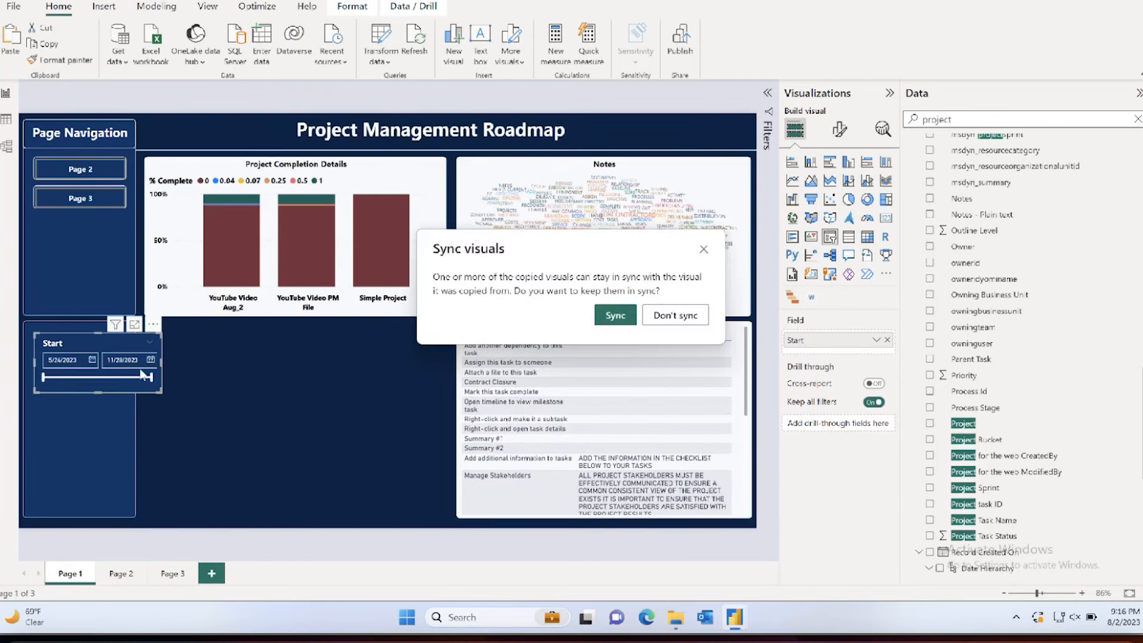
{"action": "left_click", "coordinate": [615, 314]}
Step: Fit the Start slicer within the upper part of the empty side panel below Page Navigation
{"action": "left_click_drag", "start_coordinate": [163, 363], "coordinate": [80, 335]}
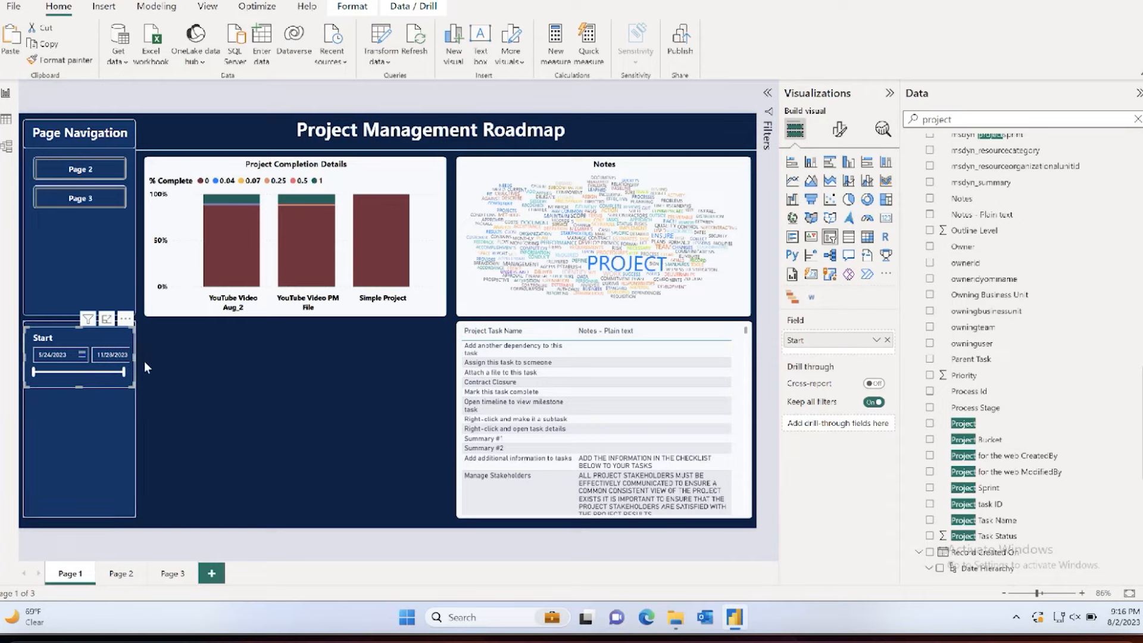
{"action": "left_click", "coordinate": [127, 415]}
{"action": "left_click", "coordinate": [144, 402]}
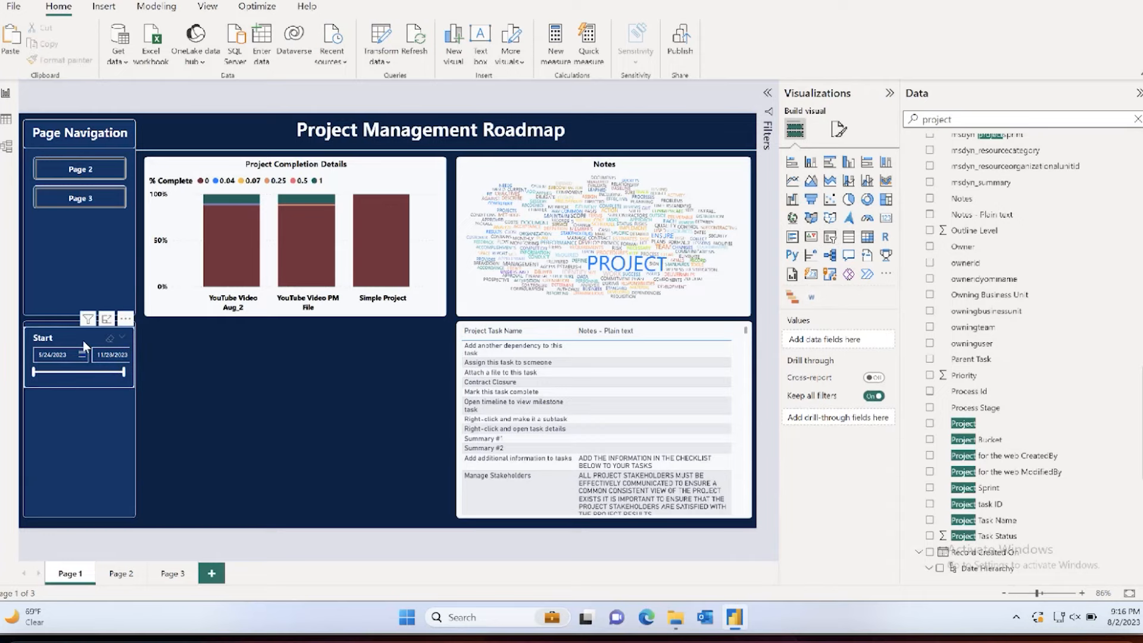
{"action": "left_click", "coordinate": [49, 340]}
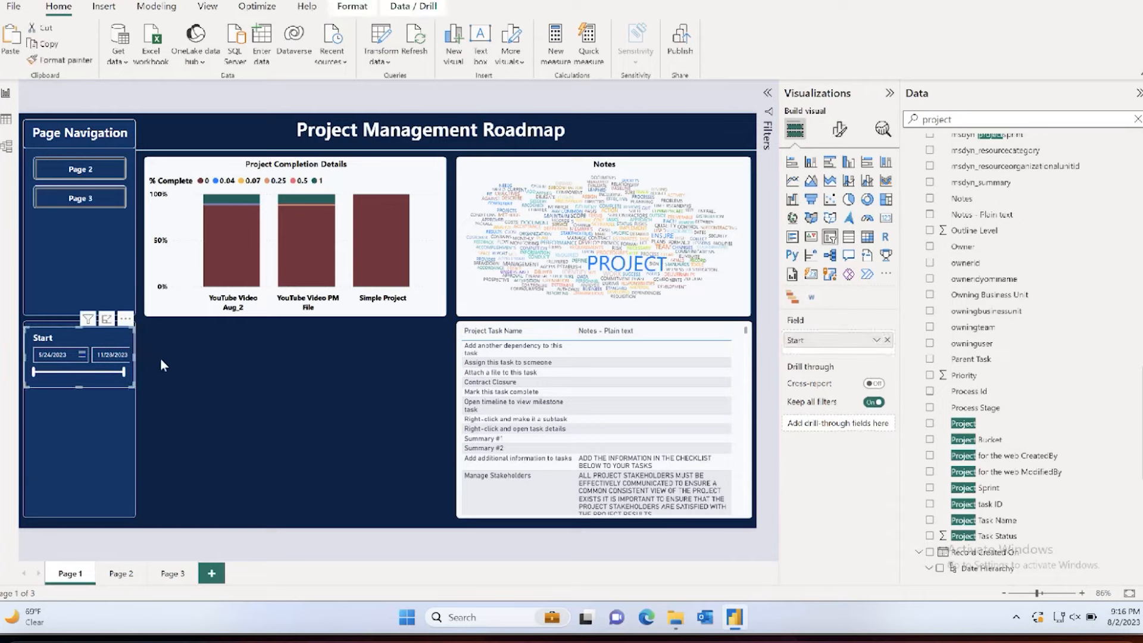
{"action": "left_click", "coordinate": [160, 358]}
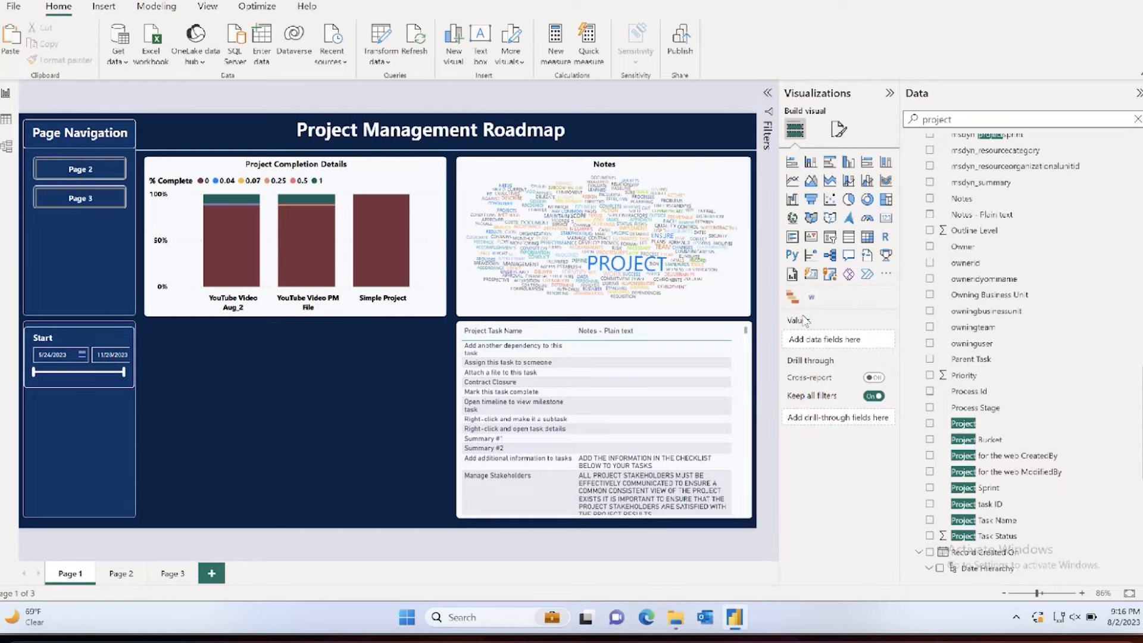
Step: Add a slicer on the Project field below the completion chart and shrink it to a compact box
{"action": "left_click", "coordinate": [829, 236]}
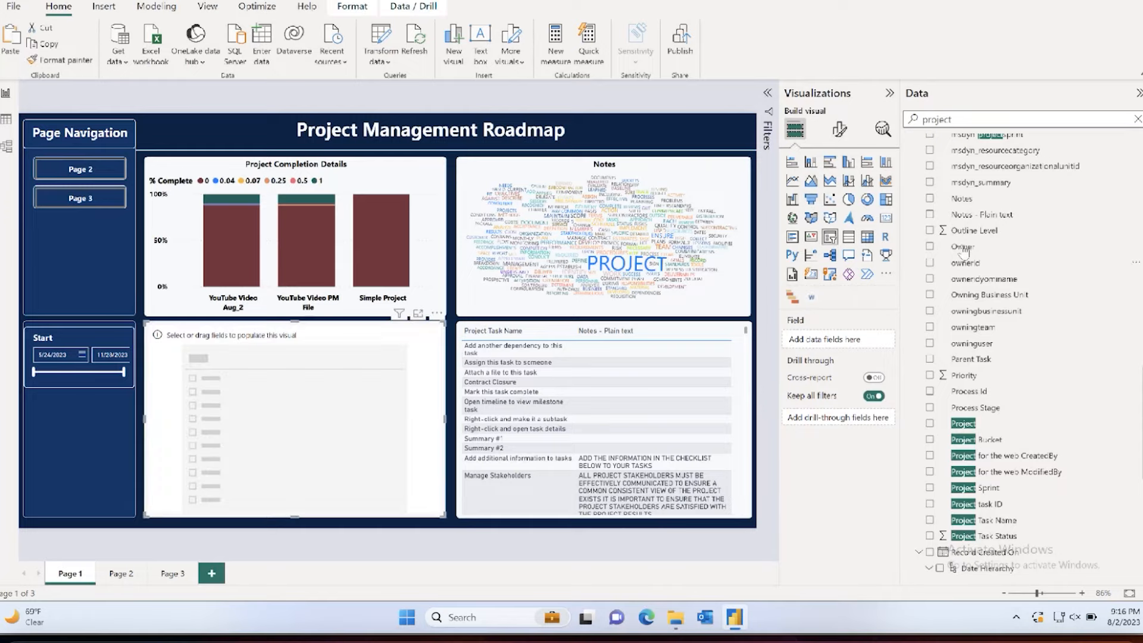
{"action": "left_click", "coordinate": [964, 423]}
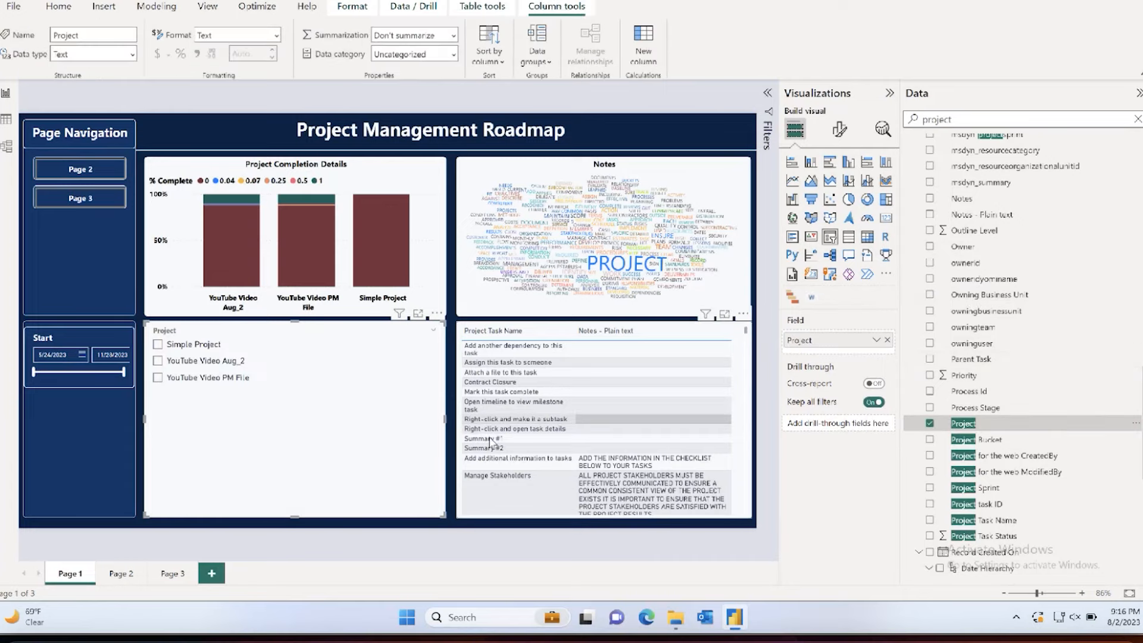
{"action": "left_click_drag", "start_coordinate": [445, 515], "coordinate": [286, 407]}
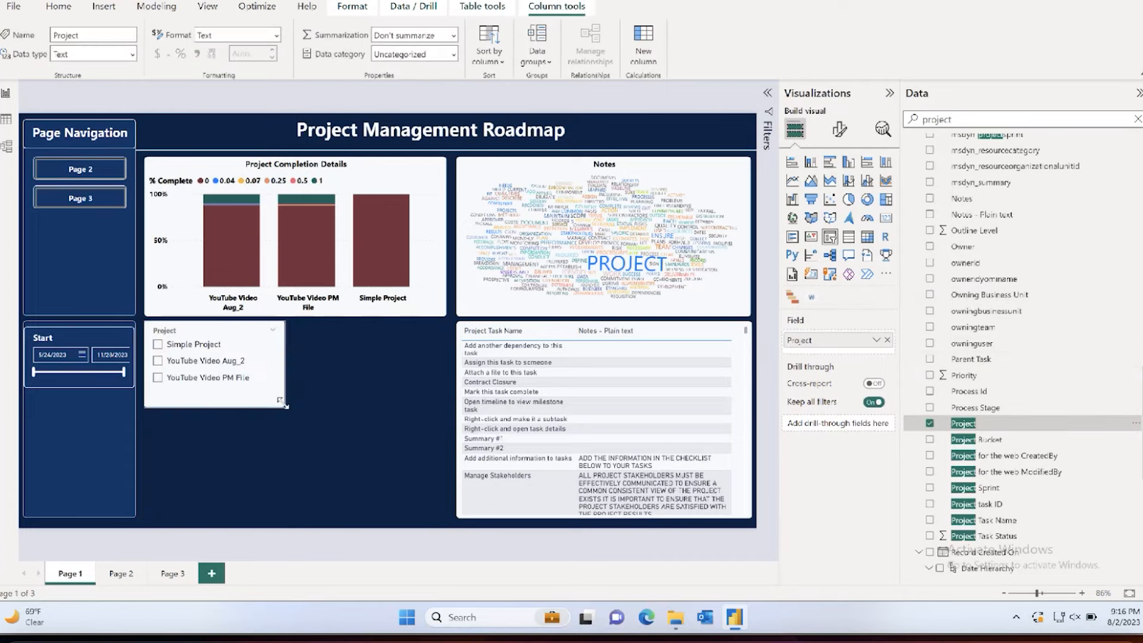
{"action": "left_click_drag", "start_coordinate": [263, 335], "coordinate": [304, 361]}
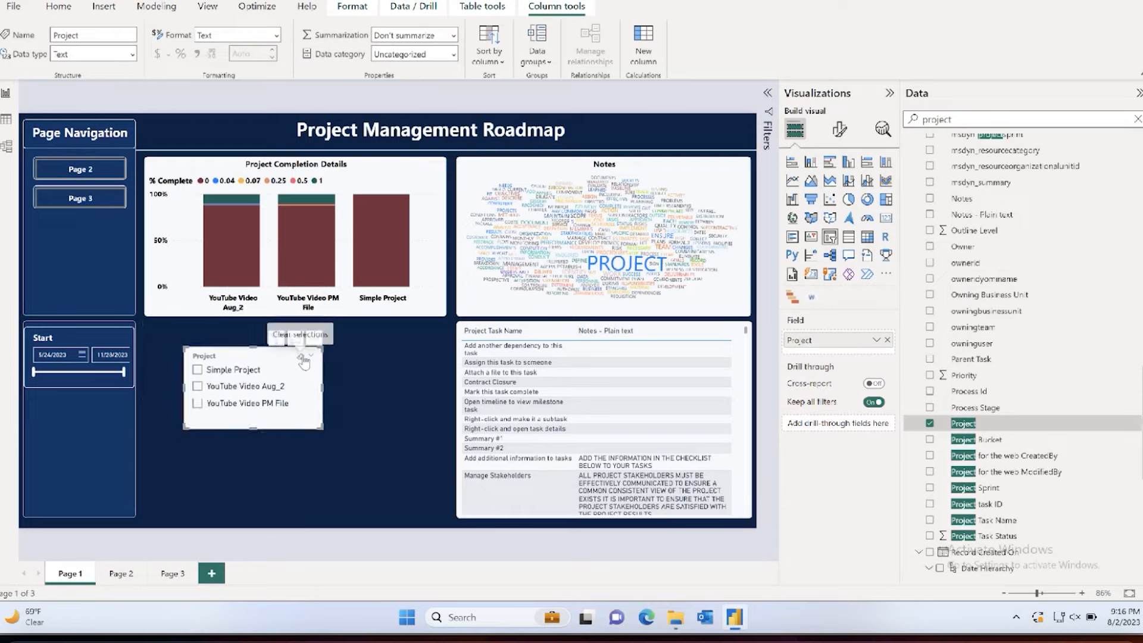
Step: Set the Project slicer's style to Dropdown and turn on its Select all option
{"action": "left_click", "coordinate": [839, 131]}
{"action": "left_click", "coordinate": [789, 223]}
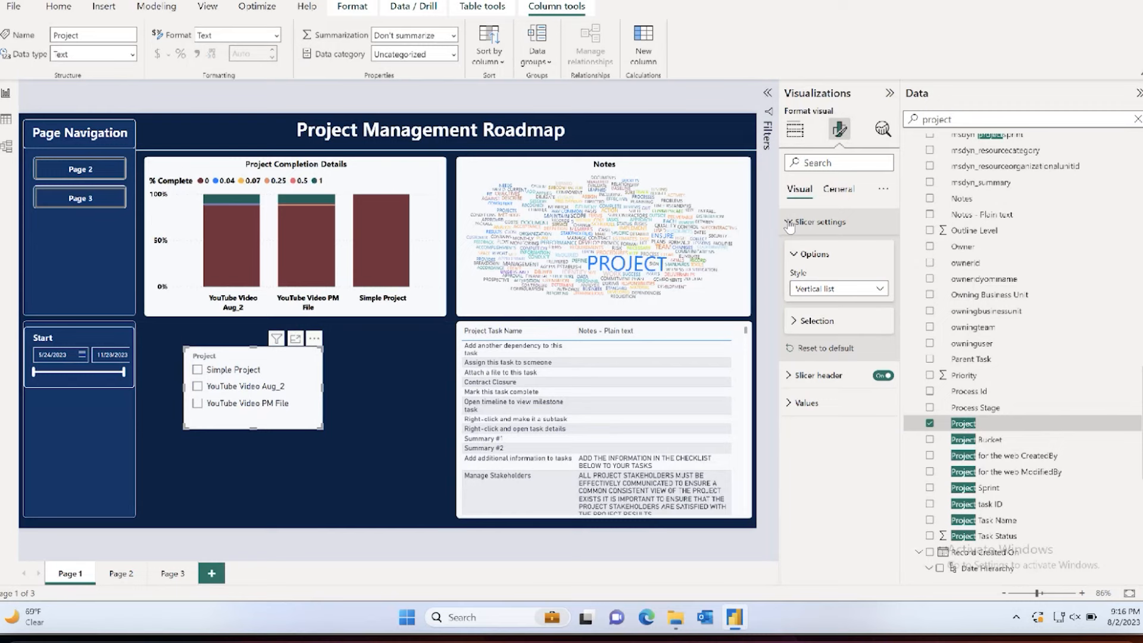
{"action": "left_click", "coordinate": [795, 322]}
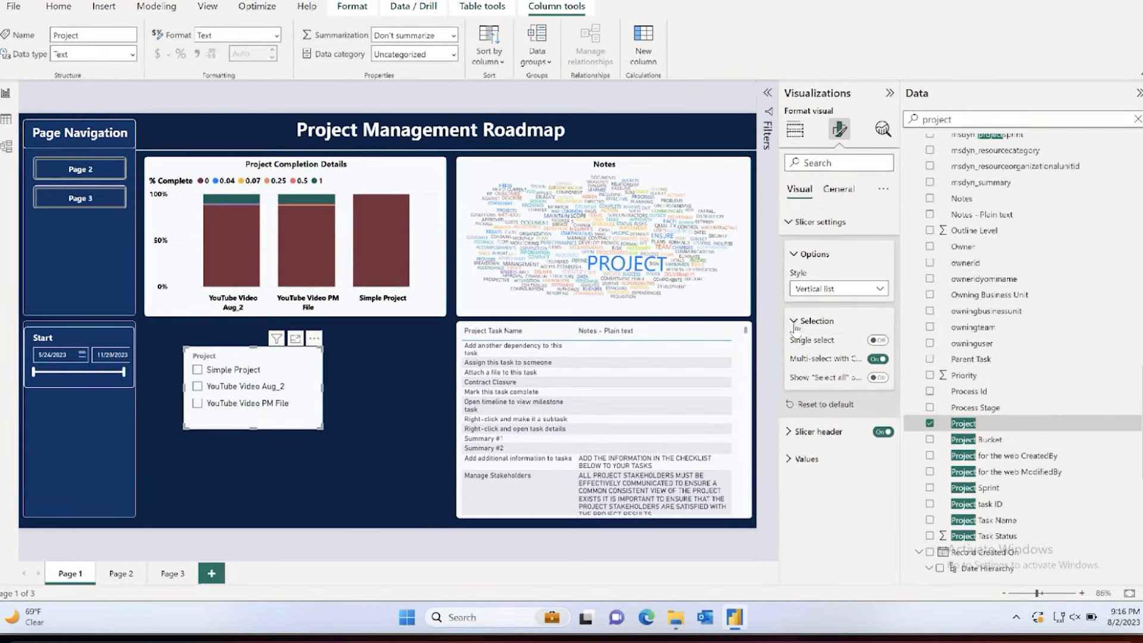
{"action": "left_click", "coordinate": [807, 288]}
{"action": "left_click", "coordinate": [810, 325]}
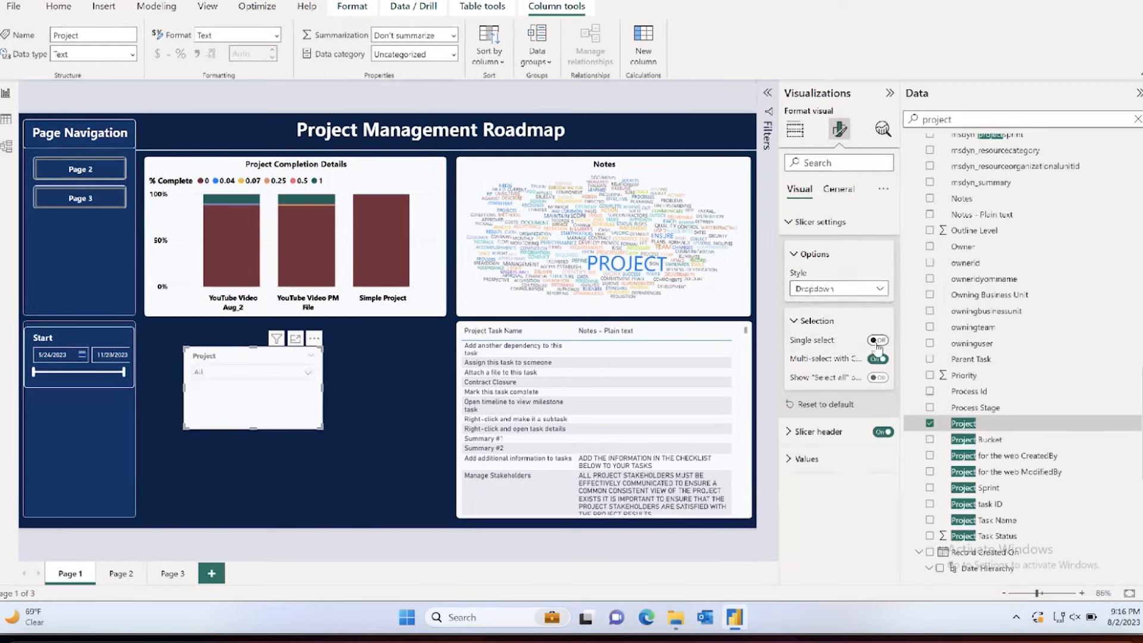
{"action": "left_click", "coordinate": [877, 377]}
Step: Shrink the Project slicer further in width and height and turn off its background effect
{"action": "left_click_drag", "start_coordinate": [323, 385], "coordinate": [286, 386]}
{"action": "left_click_drag", "start_coordinate": [235, 426], "coordinate": [235, 404]}
{"action": "left_click", "coordinate": [829, 189]}
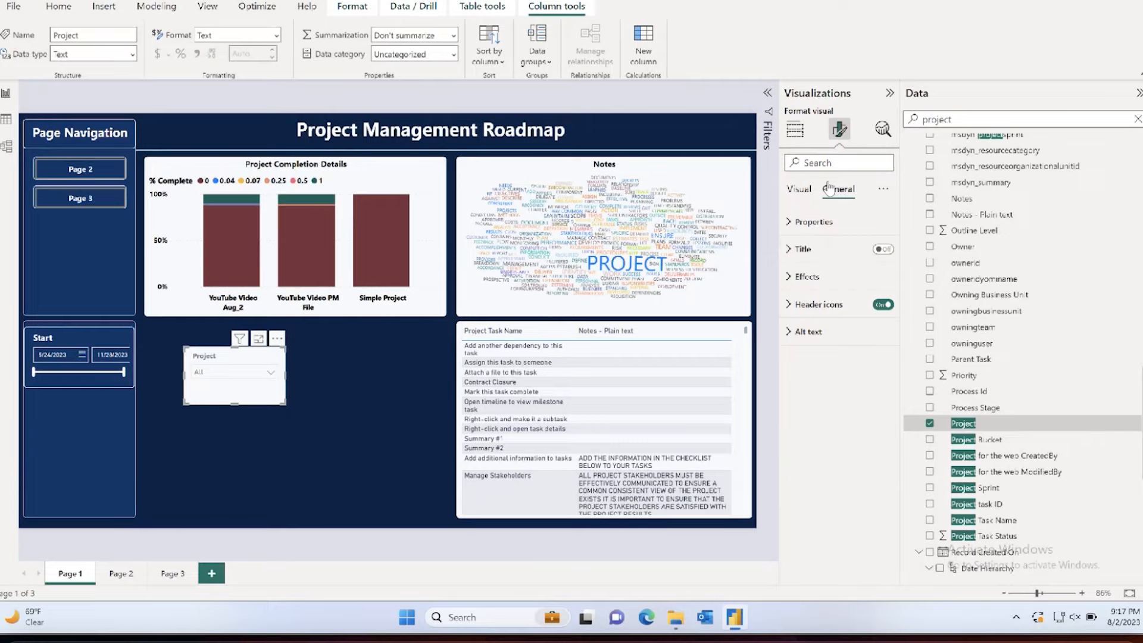
{"action": "left_click", "coordinate": [811, 162]}
{"action": "type", "text": "back"}
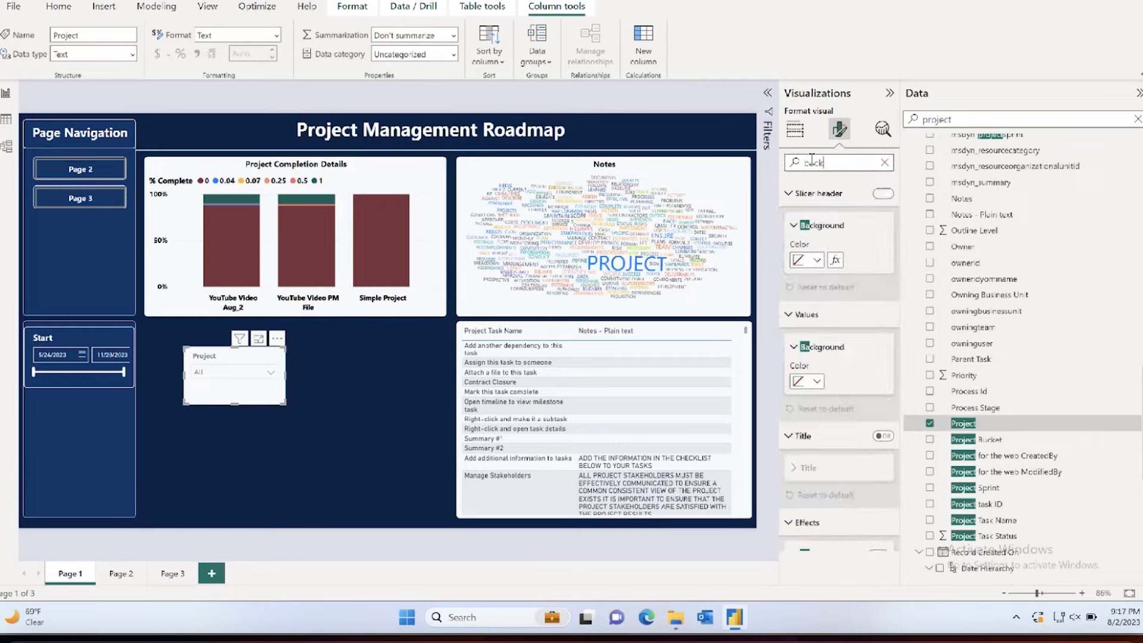
{"action": "type", "text": "ground"}
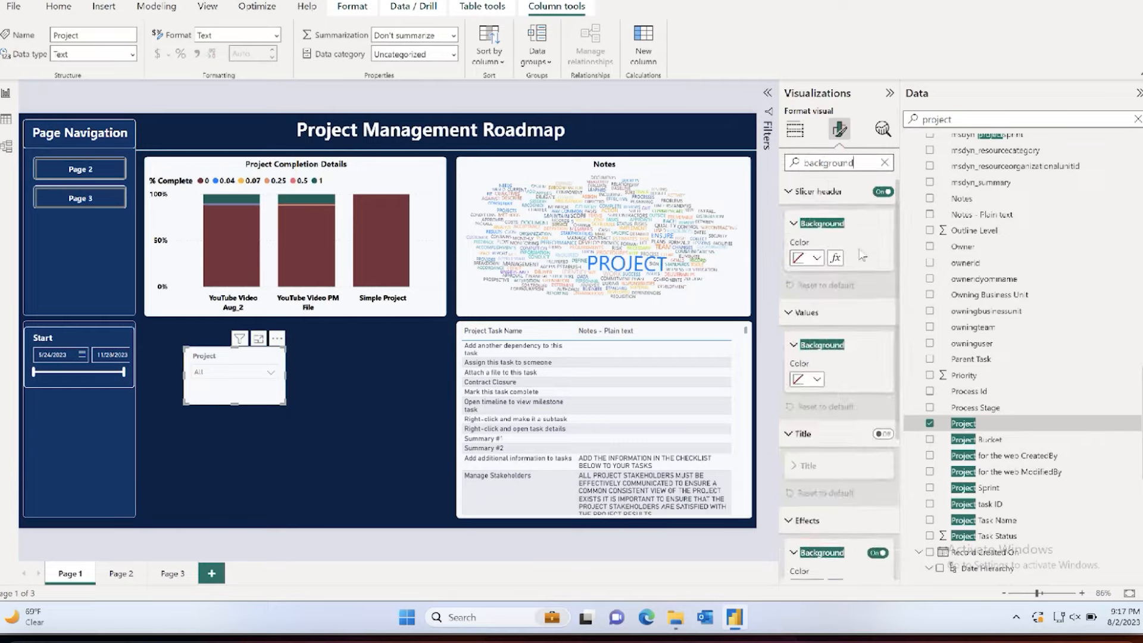
{"action": "scroll", "coordinate": [877, 274], "scroll_direction": "down", "scroll_amount": 1}
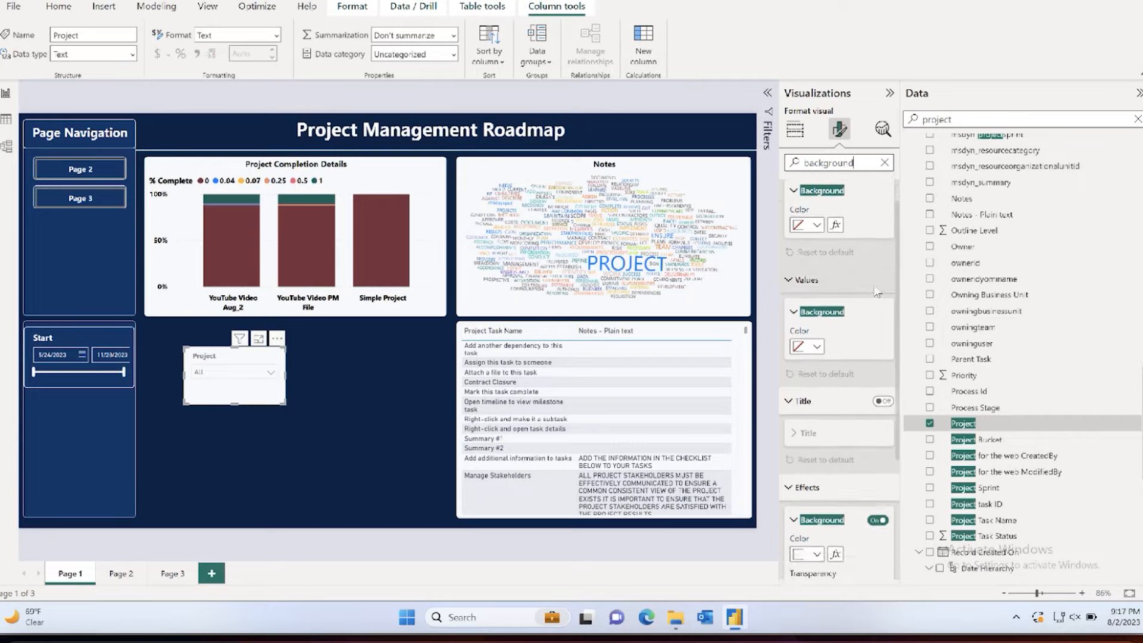
{"action": "scroll", "coordinate": [875, 292], "scroll_direction": "down", "scroll_amount": 5}
{"action": "left_click", "coordinate": [879, 362]}
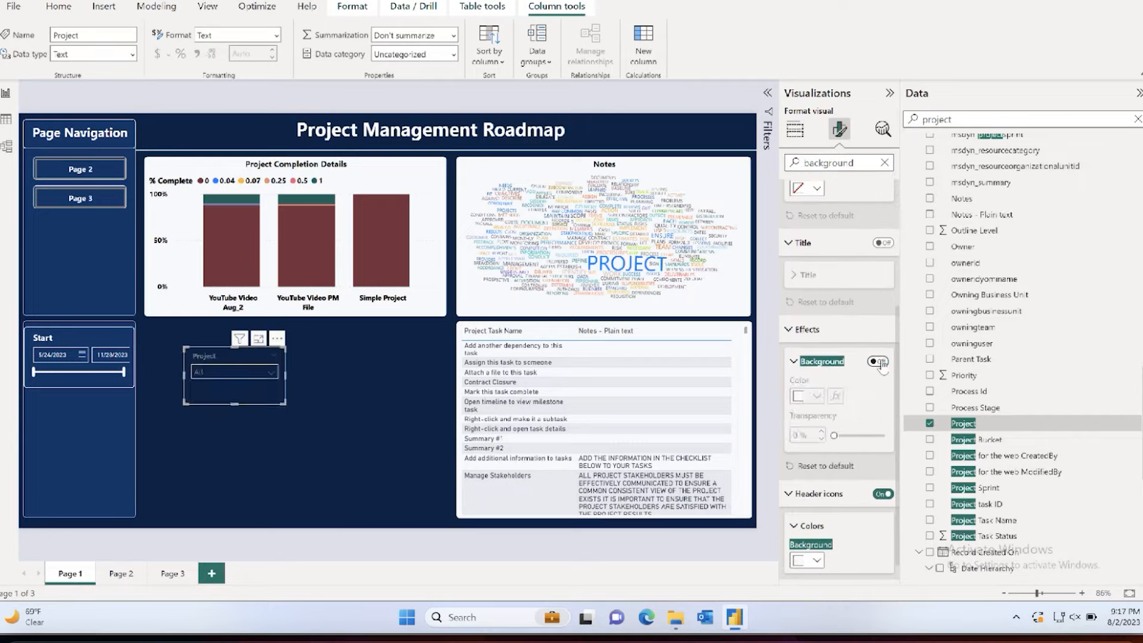
Step: Set the Project slicer's visual border color to white
{"action": "scroll", "coordinate": [878, 357], "scroll_direction": "up", "scroll_amount": 5}
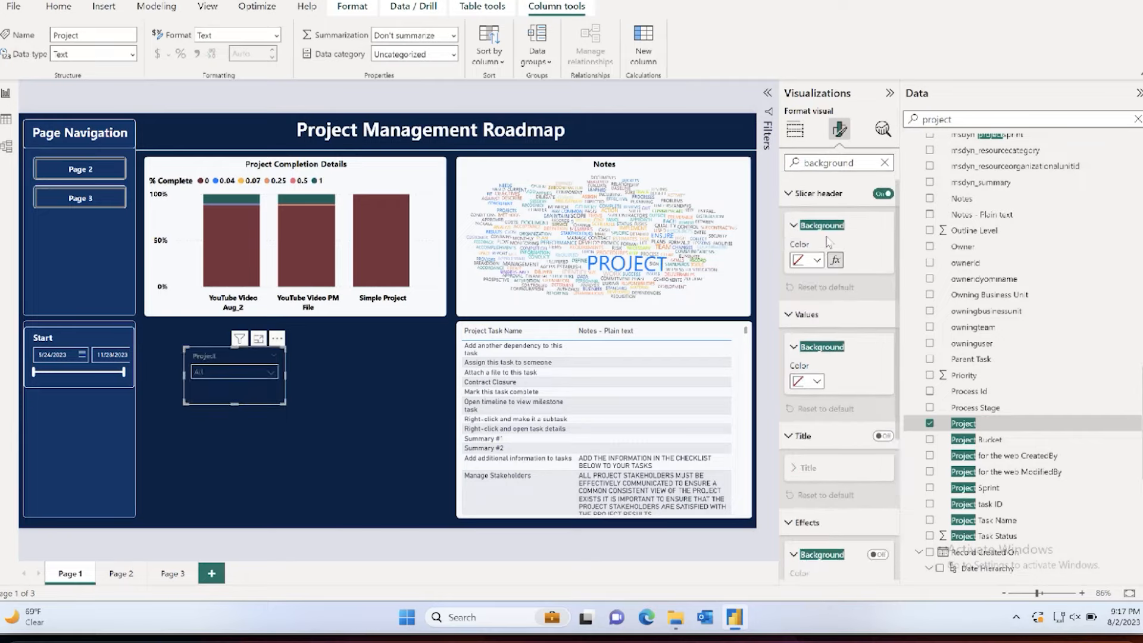
{"action": "left_click", "coordinate": [819, 163]}
{"action": "scroll", "coordinate": [818, 250], "scroll_direction": "down", "scroll_amount": 3}
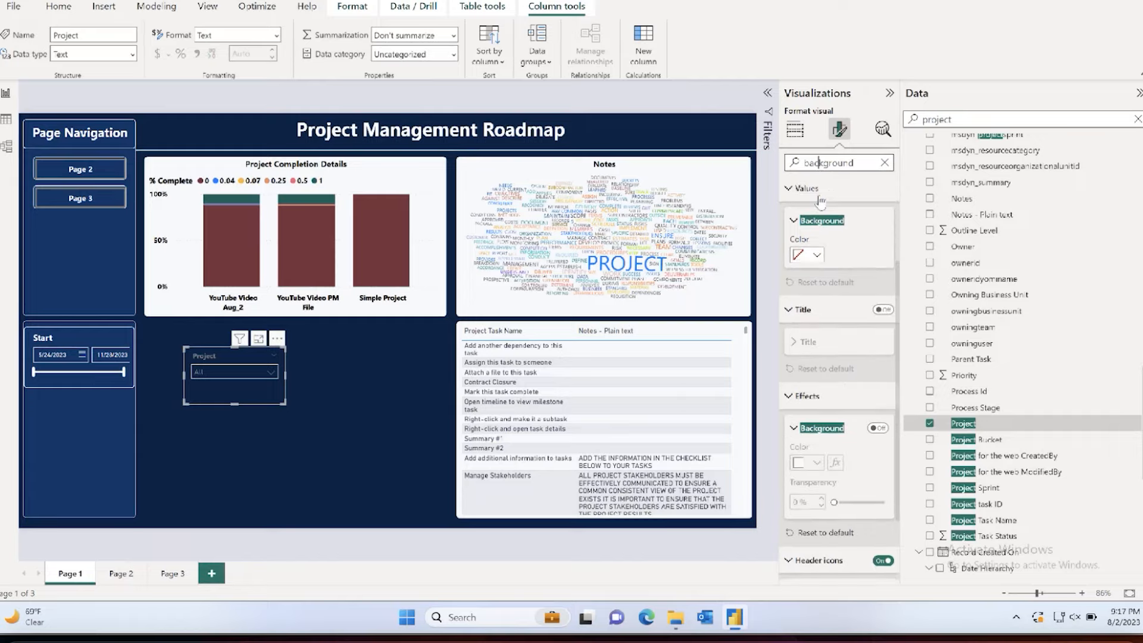
{"action": "left_click", "coordinate": [884, 162]}
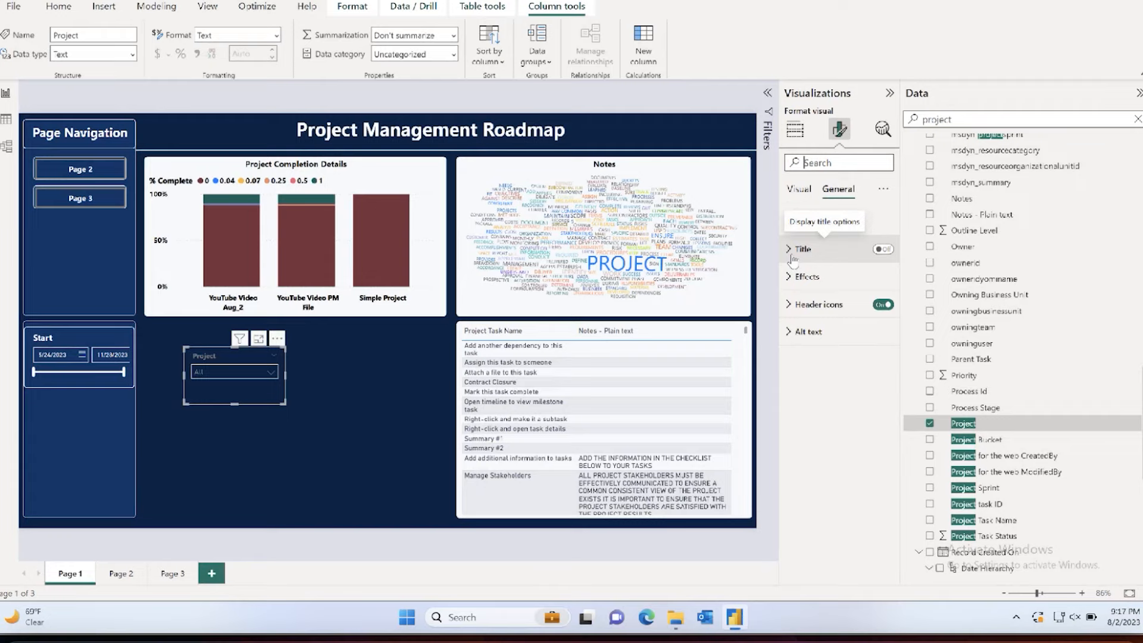
{"action": "left_click", "coordinate": [790, 277]}
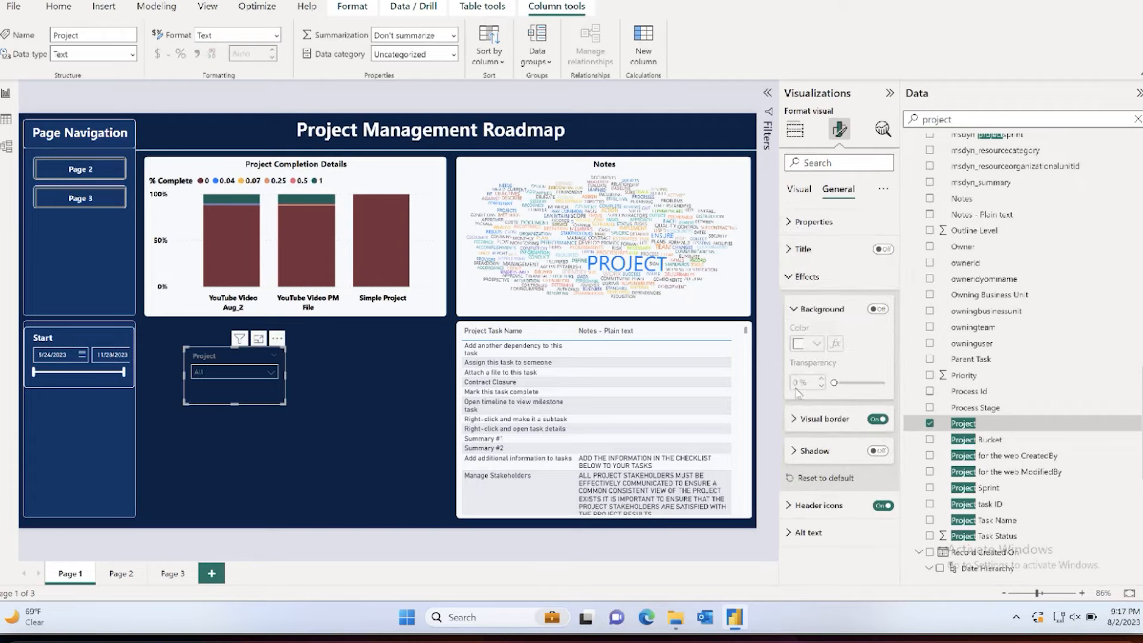
{"action": "left_click", "coordinate": [795, 420]}
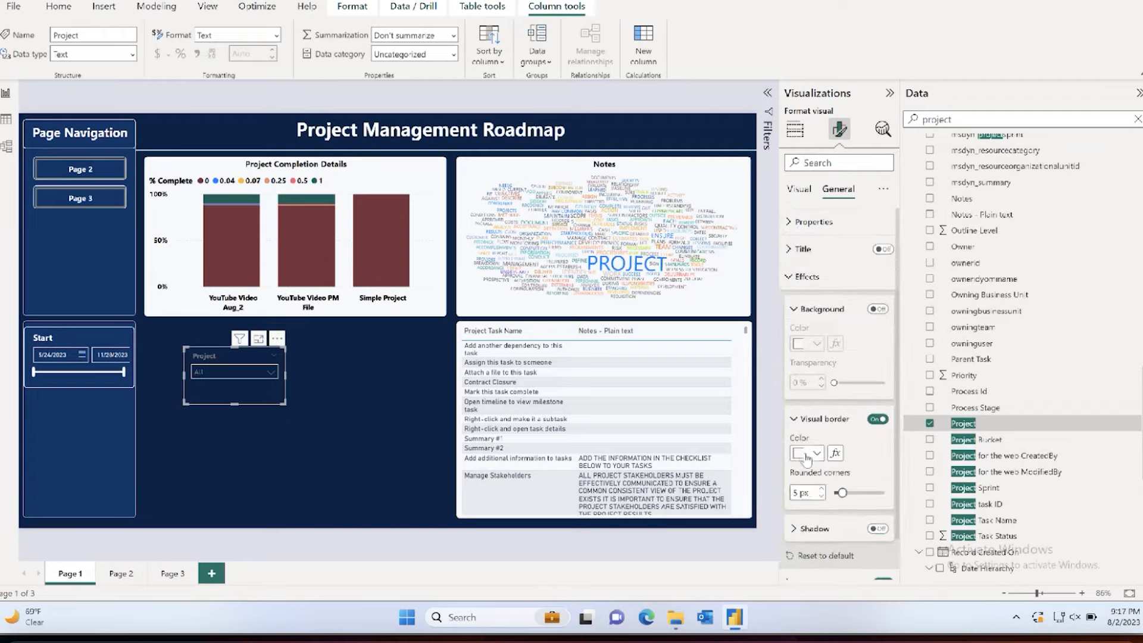
{"action": "left_click", "coordinate": [806, 456]}
{"action": "left_click", "coordinate": [807, 241]}
Step: Set the font color of the Project slicer's header text to white
{"action": "left_click", "coordinate": [821, 164]}
{"action": "type", "text": "text"}
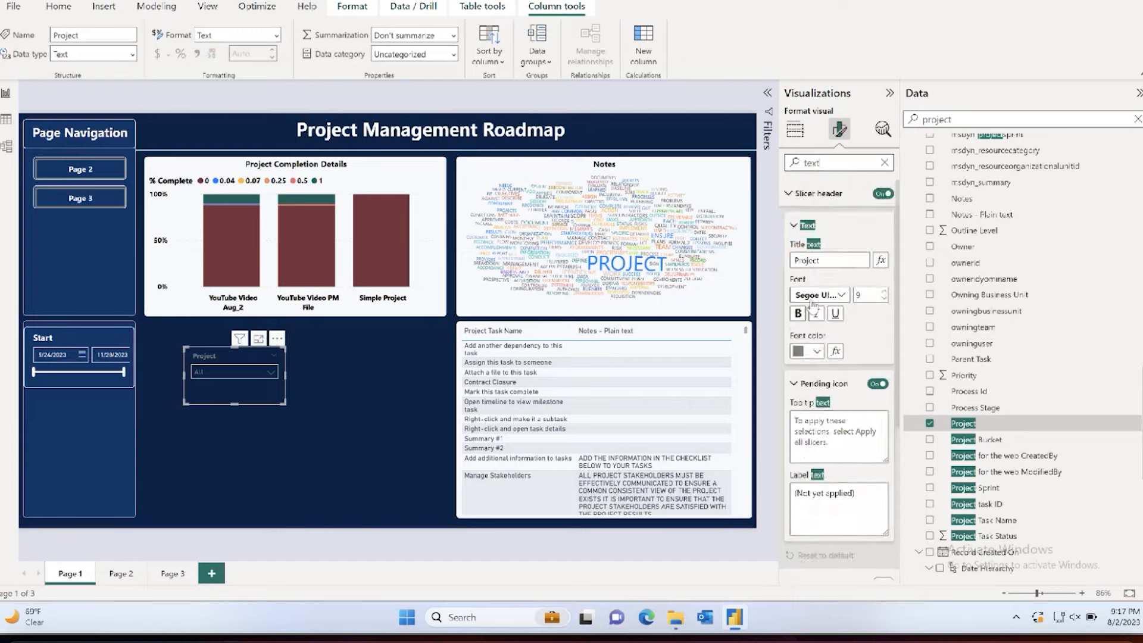
{"action": "left_click", "coordinate": [805, 356]}
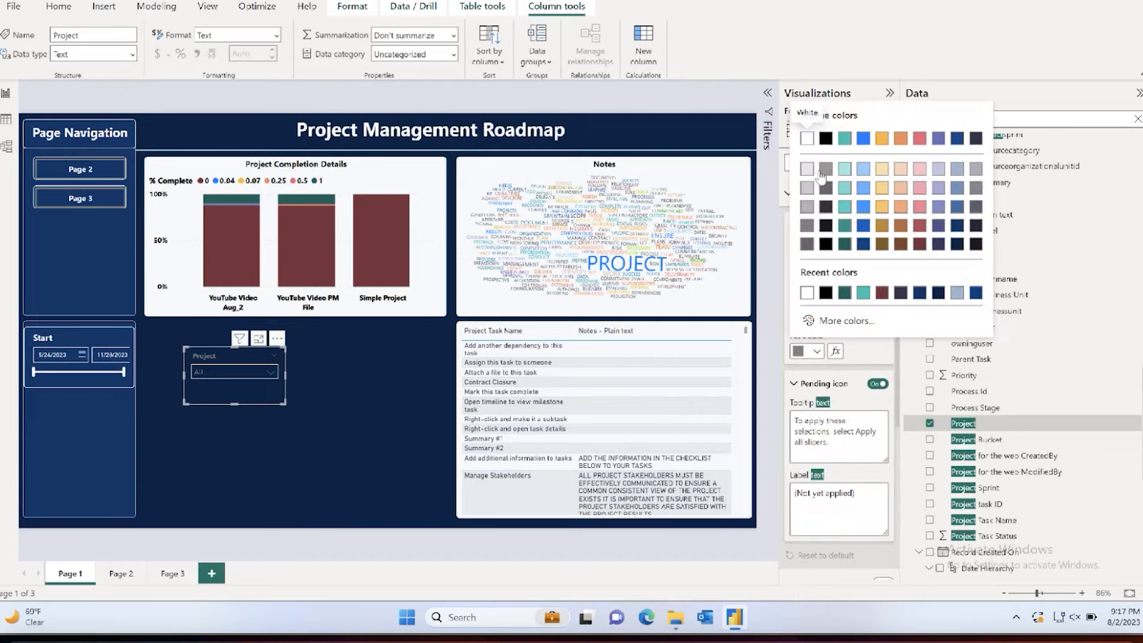
{"action": "left_click", "coordinate": [811, 142]}
{"action": "scroll", "coordinate": [840, 288], "scroll_direction": "down", "scroll_amount": 5}
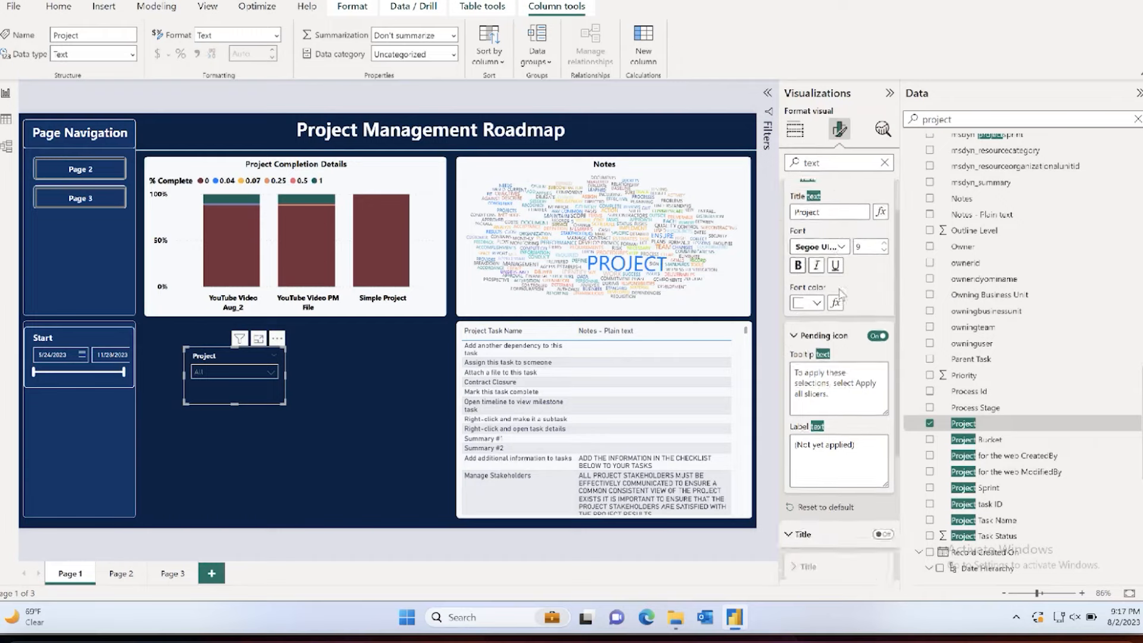
{"action": "scroll", "coordinate": [839, 289], "scroll_direction": "up", "scroll_amount": 5}
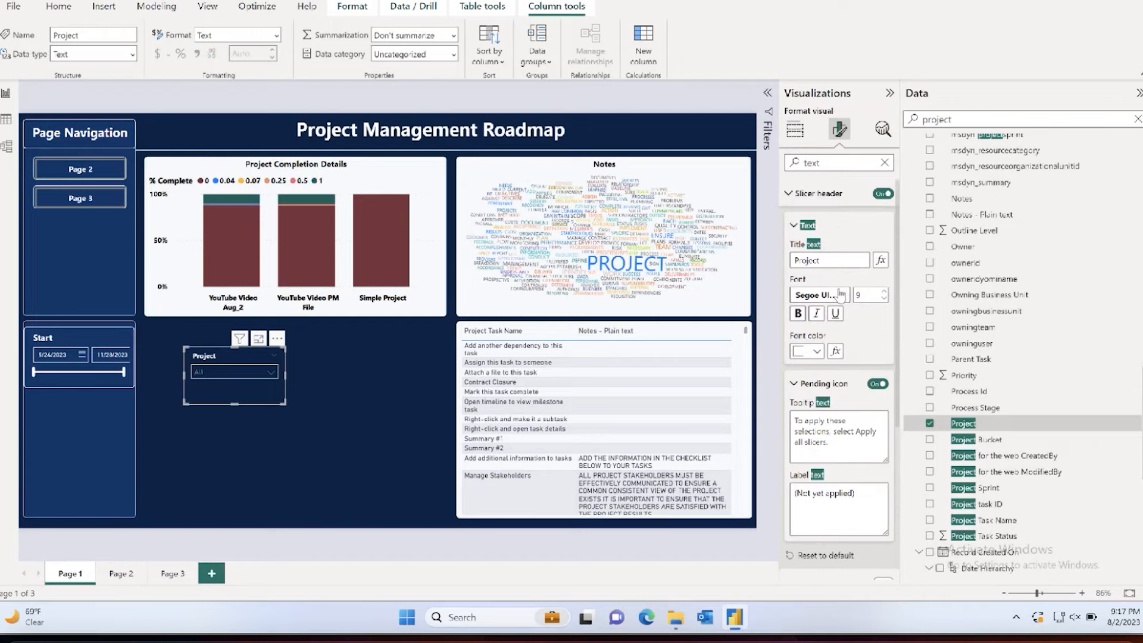
{"action": "scroll", "coordinate": [839, 294], "scroll_direction": "down", "scroll_amount": 5}
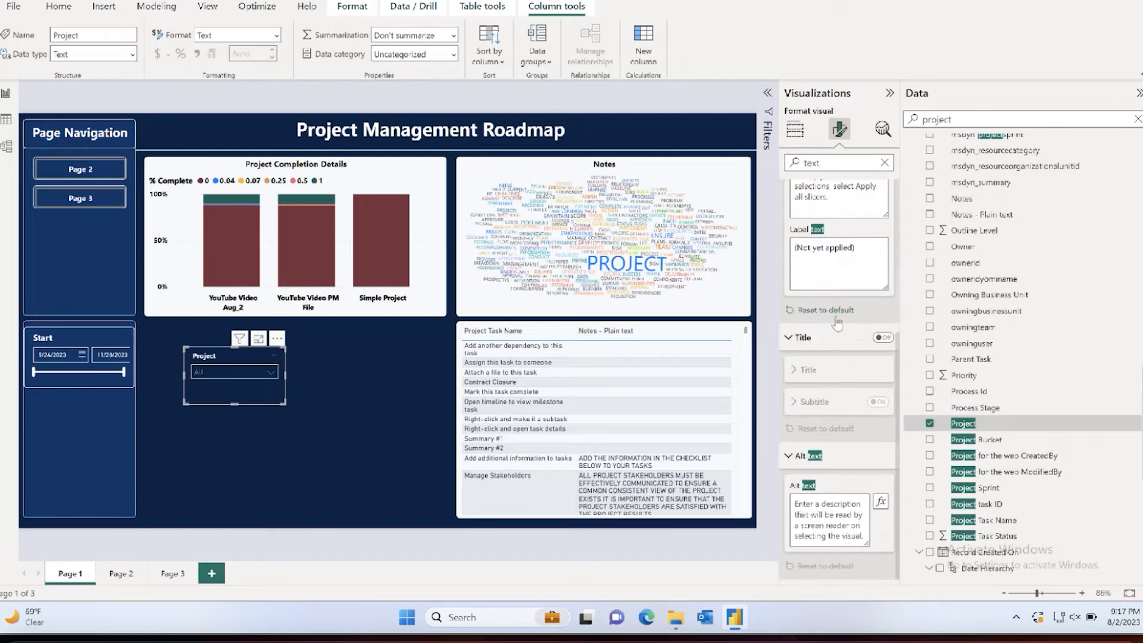
{"action": "scroll", "coordinate": [837, 322], "scroll_direction": "up", "scroll_amount": 5}
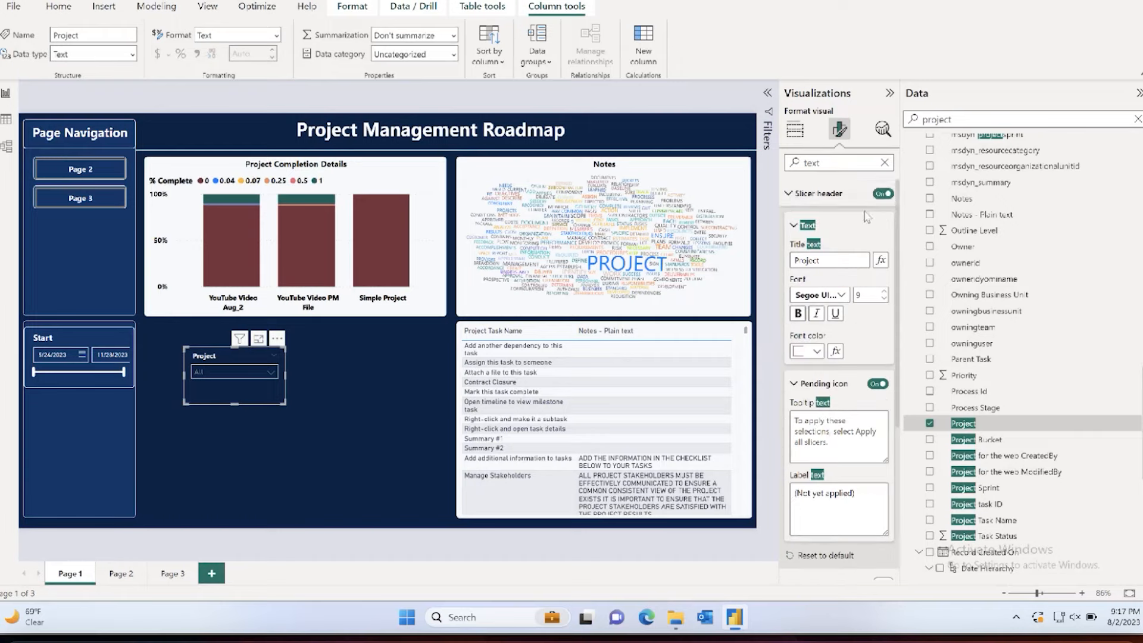
{"action": "left_click", "coordinate": [884, 162]}
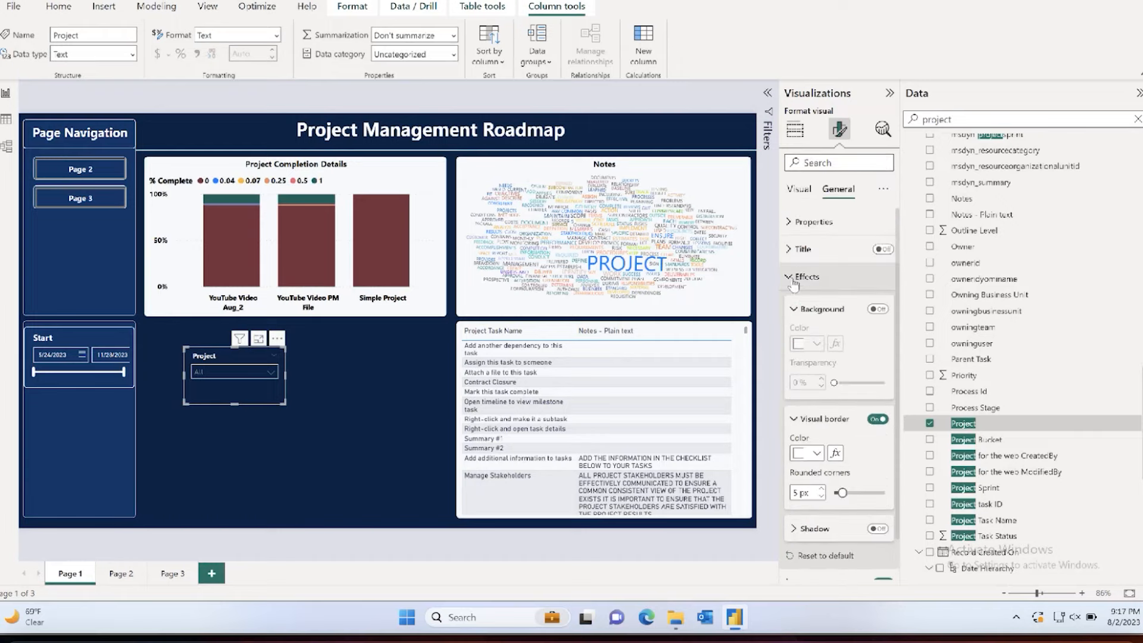
Step: Try white as the font color of the Project slicer's values and check the dropdown list
{"action": "scroll", "coordinate": [814, 445], "scroll_direction": "down", "scroll_amount": 1}
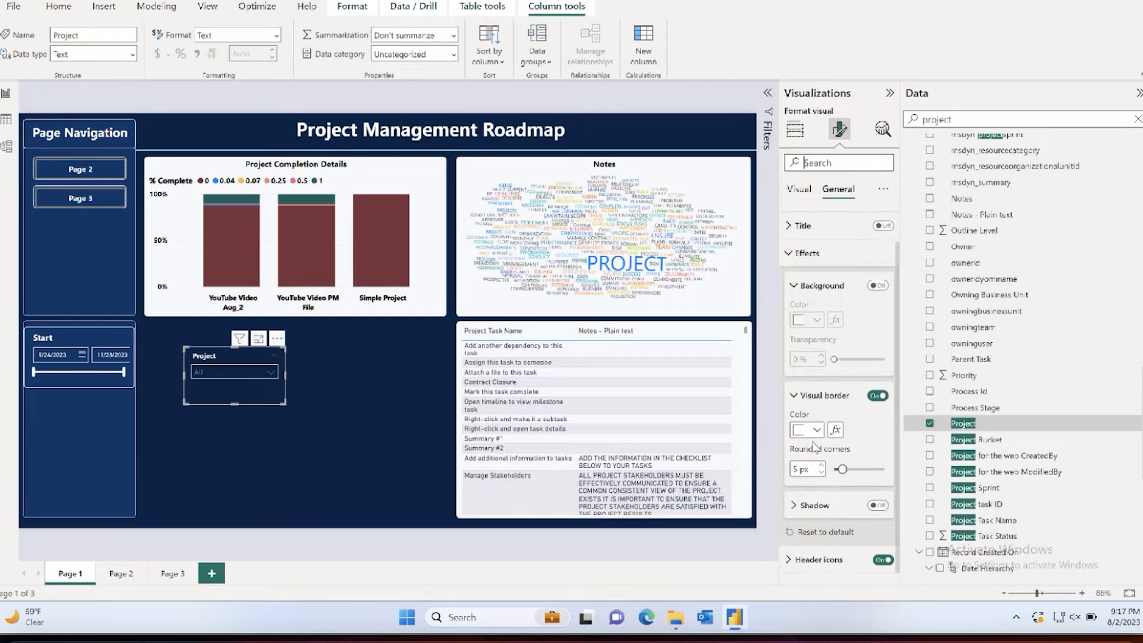
{"action": "scroll", "coordinate": [816, 446], "scroll_direction": "up", "scroll_amount": 1}
{"action": "left_click", "coordinate": [807, 276]}
{"action": "left_click", "coordinate": [808, 186]}
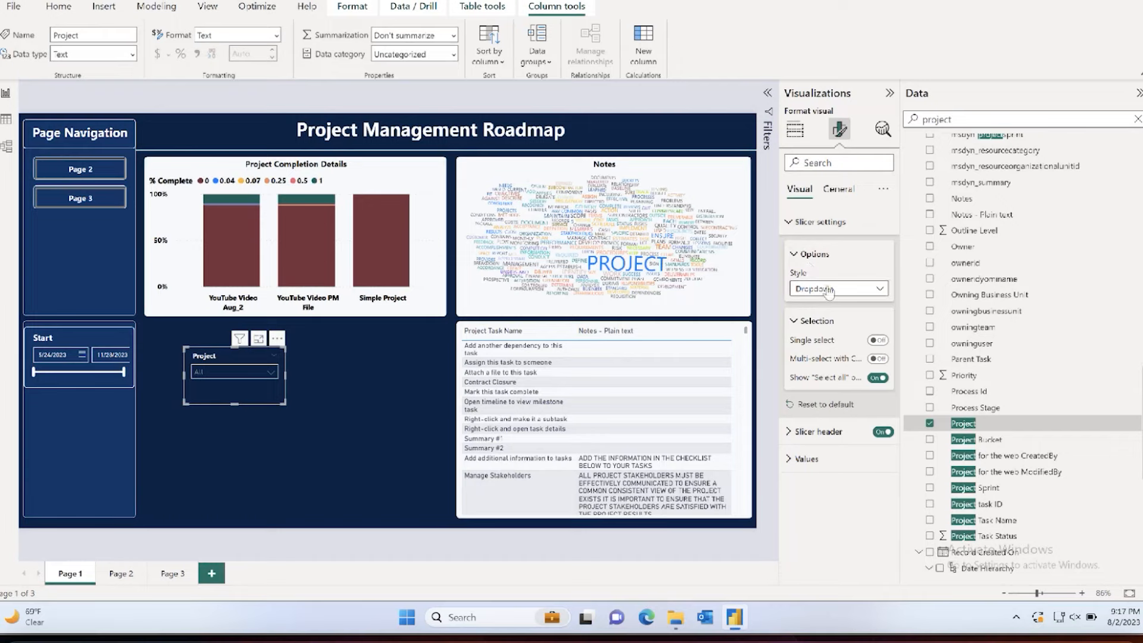
{"action": "left_click", "coordinate": [819, 221]}
{"action": "left_click", "coordinate": [805, 276]}
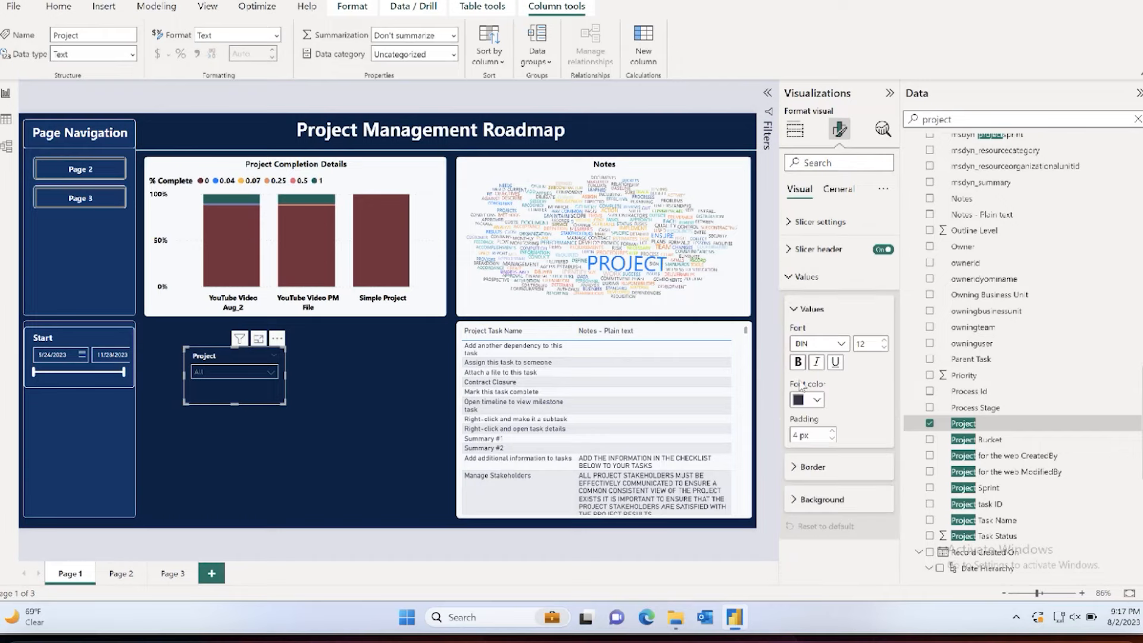
{"action": "left_click", "coordinate": [802, 402]}
{"action": "left_click", "coordinate": [807, 341]}
{"action": "left_click", "coordinate": [269, 376]}
{"action": "left_click", "coordinate": [260, 372]}
Step: Set the font color of the Project slicer's values to black and check the dropdown list
{"action": "left_click", "coordinate": [811, 400]}
{"action": "left_click", "coordinate": [825, 187]}
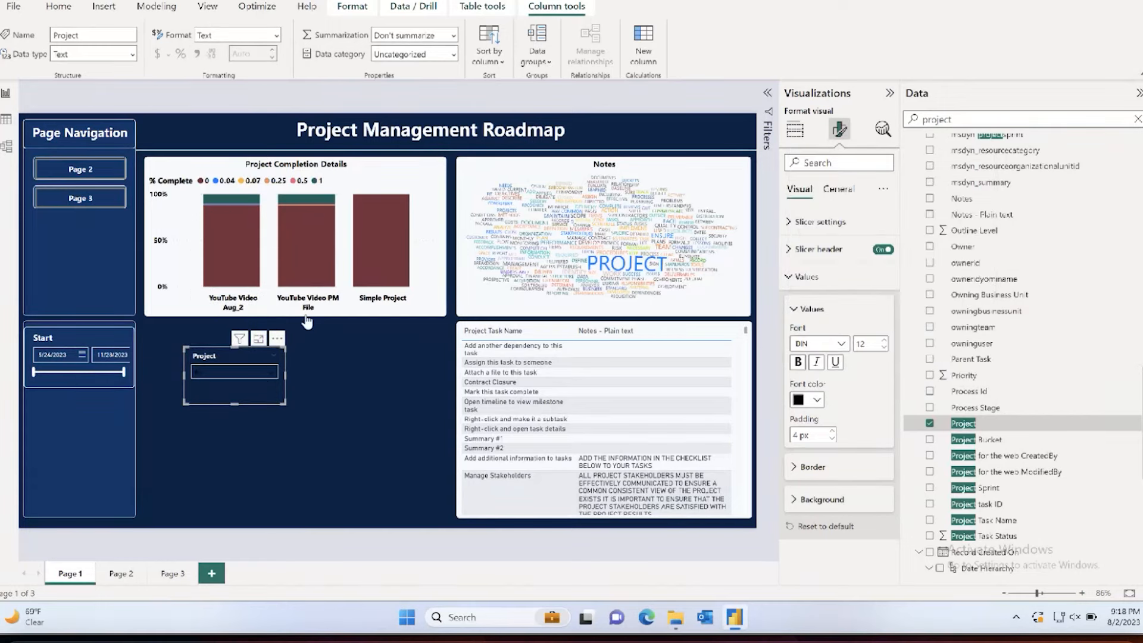
{"action": "left_click", "coordinate": [248, 368]}
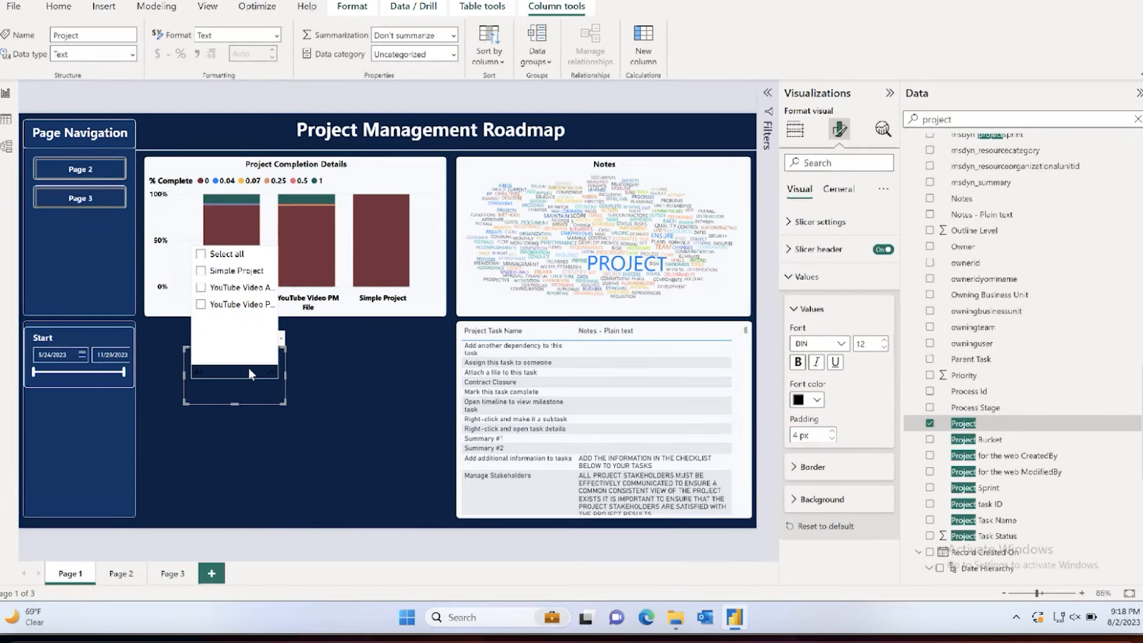
{"action": "left_click", "coordinate": [248, 367]}
Step: Widen the Project slicer until its dropdown list fits the full project names, and reduce its height slightly
{"action": "left_click_drag", "start_coordinate": [286, 374], "coordinate": [300, 373]}
{"action": "left_click_drag", "start_coordinate": [244, 403], "coordinate": [244, 397]}
{"action": "left_click", "coordinate": [244, 373]}
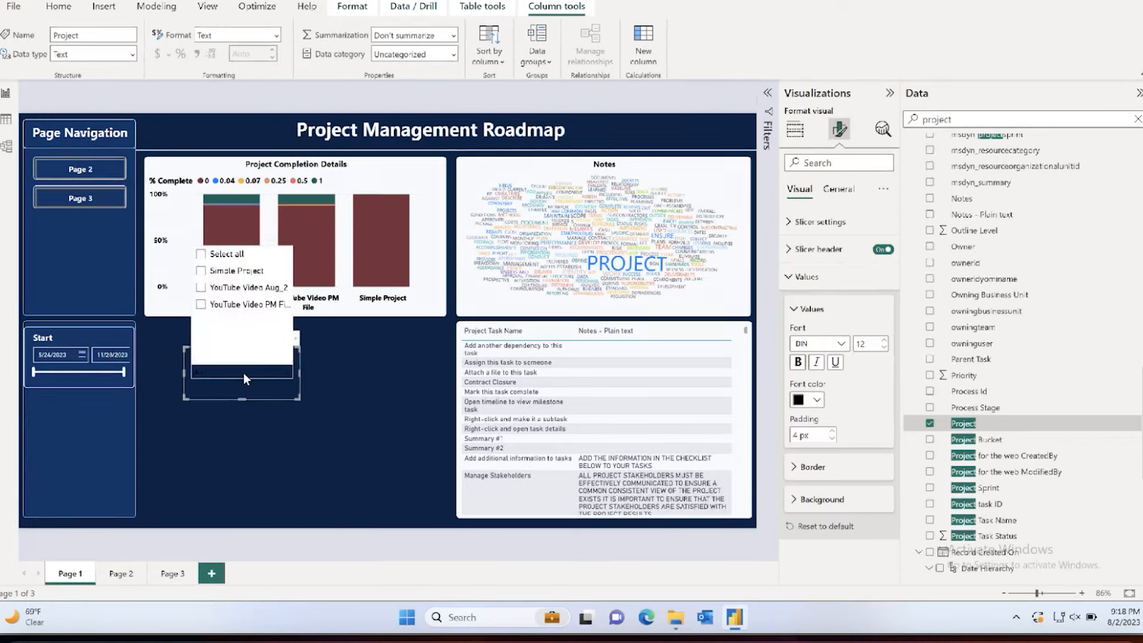
{"action": "left_click", "coordinate": [244, 373]}
{"action": "left_click_drag", "start_coordinate": [299, 372], "coordinate": [312, 372]}
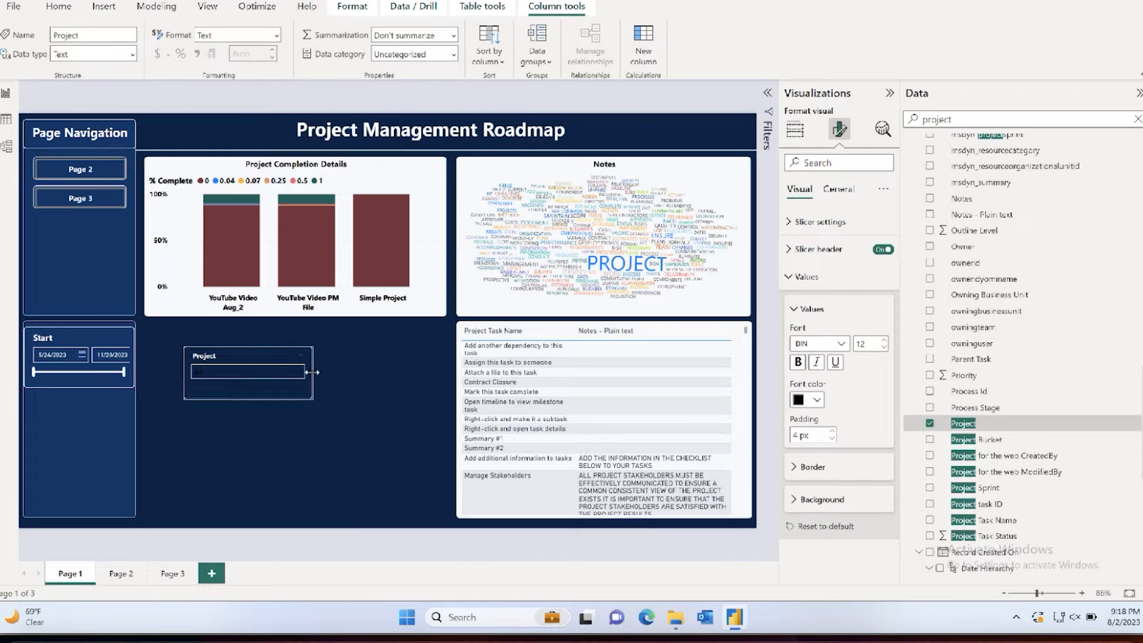
{"action": "left_click", "coordinate": [265, 374]}
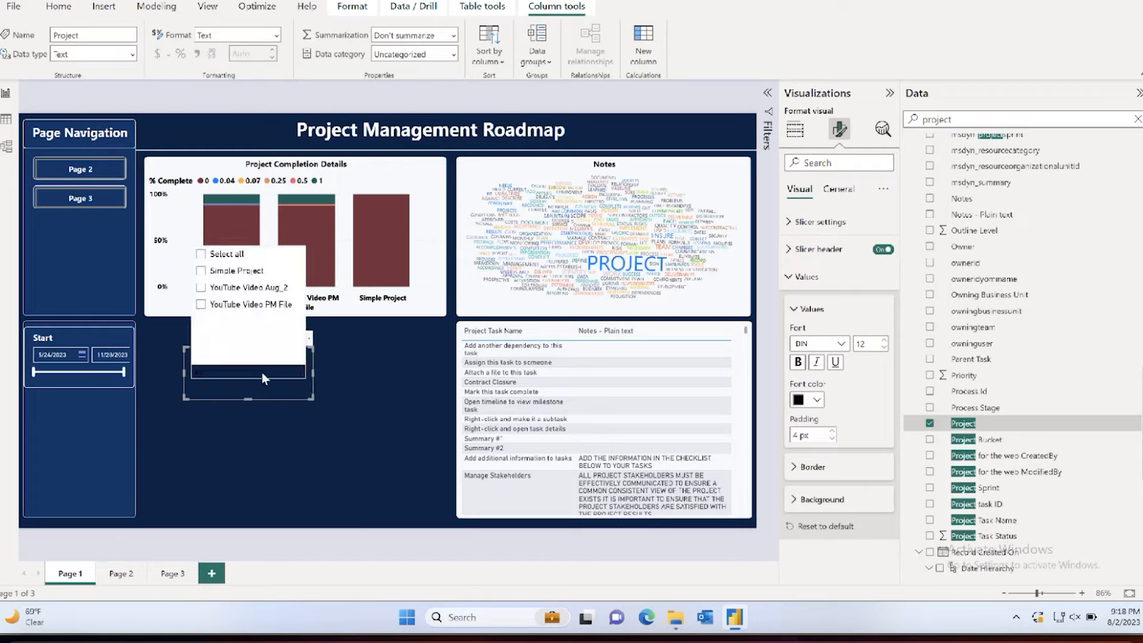
Step: Set the background color of the Project slicer's values to white and check the dropdown list
{"action": "left_click", "coordinate": [800, 278]}
{"action": "left_click", "coordinate": [791, 253]}
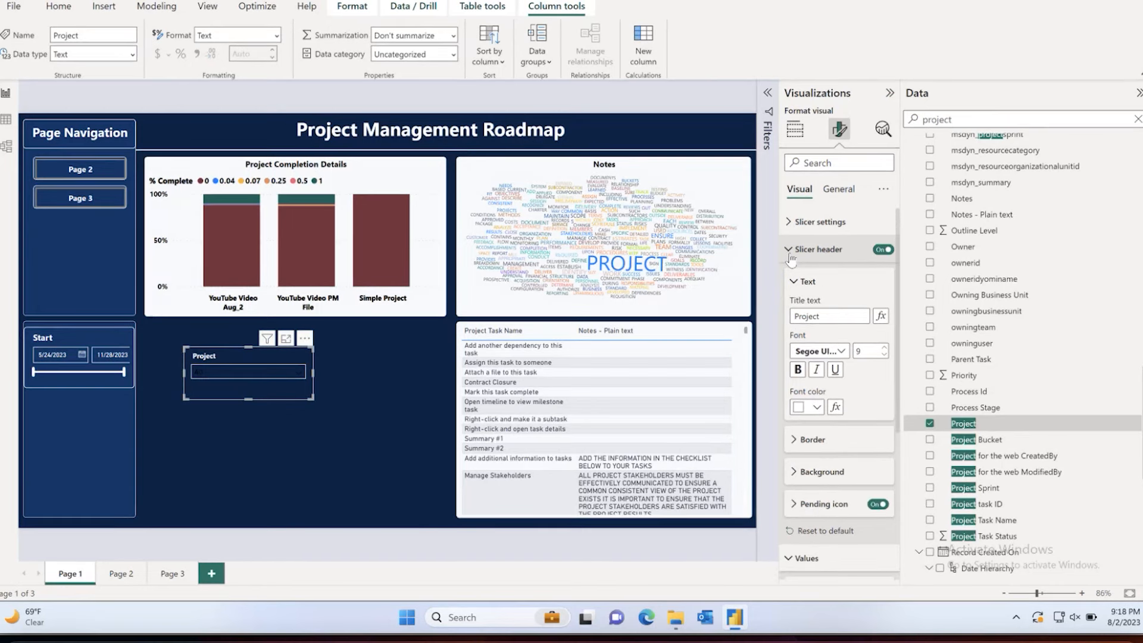
{"action": "left_click", "coordinate": [791, 255]}
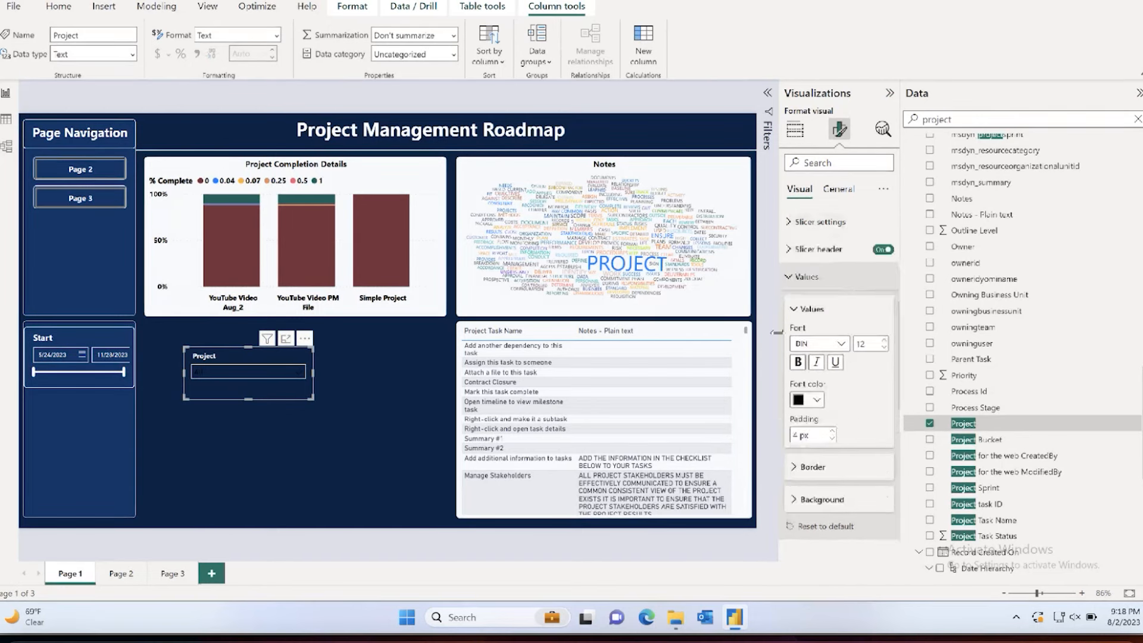
{"action": "left_click", "coordinate": [810, 500]}
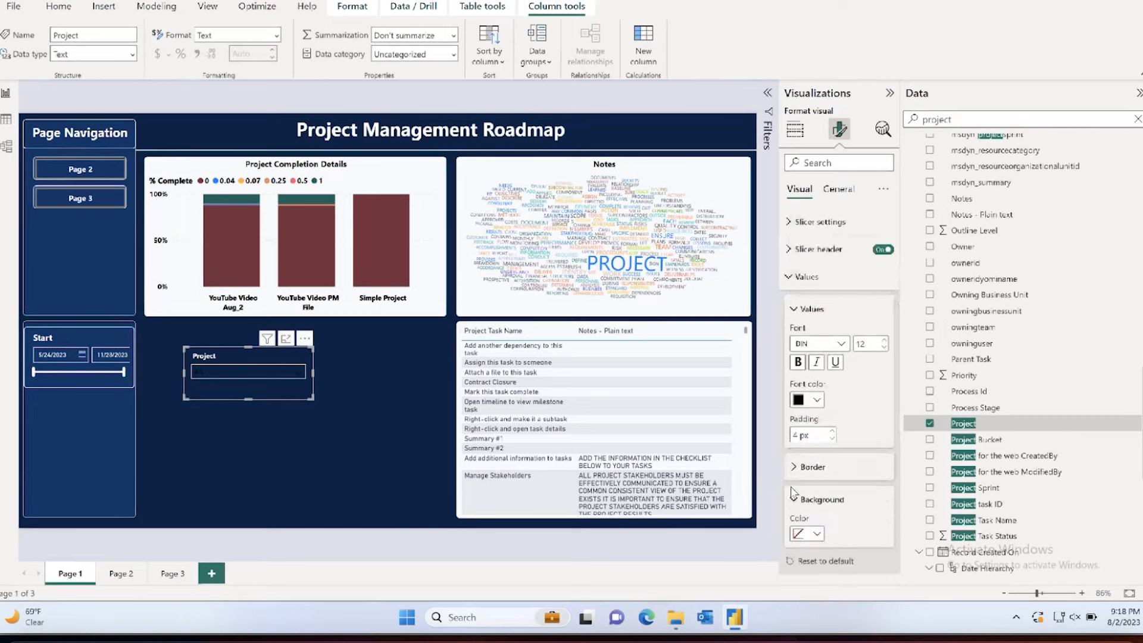
{"action": "left_click", "coordinate": [807, 534]}
{"action": "left_click", "coordinate": [807, 321]}
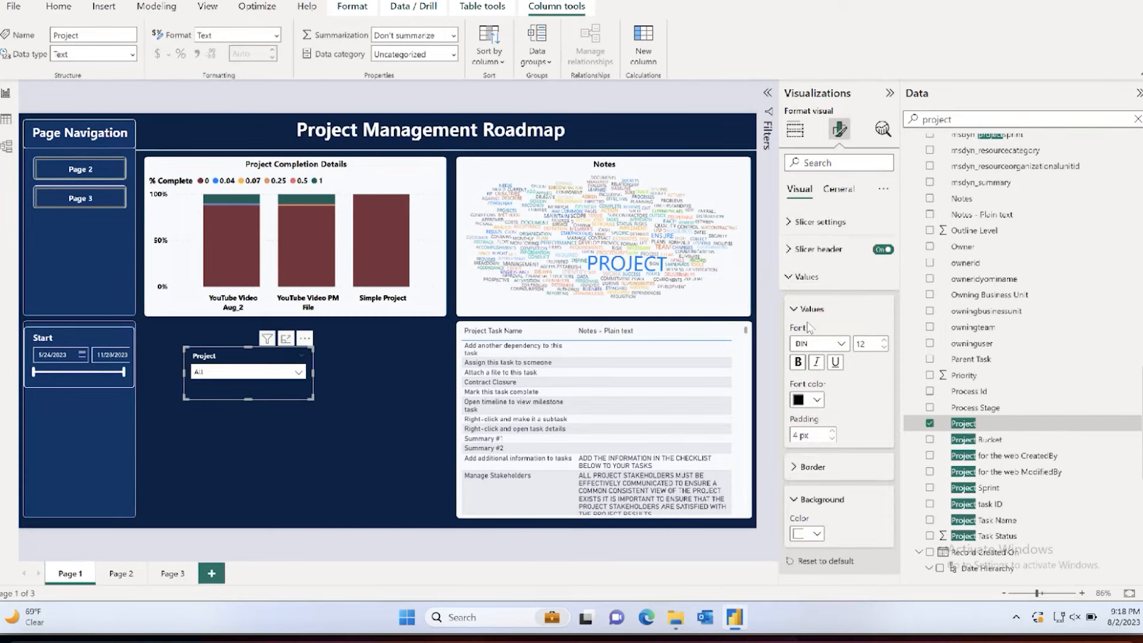
{"action": "left_click", "coordinate": [260, 374]}
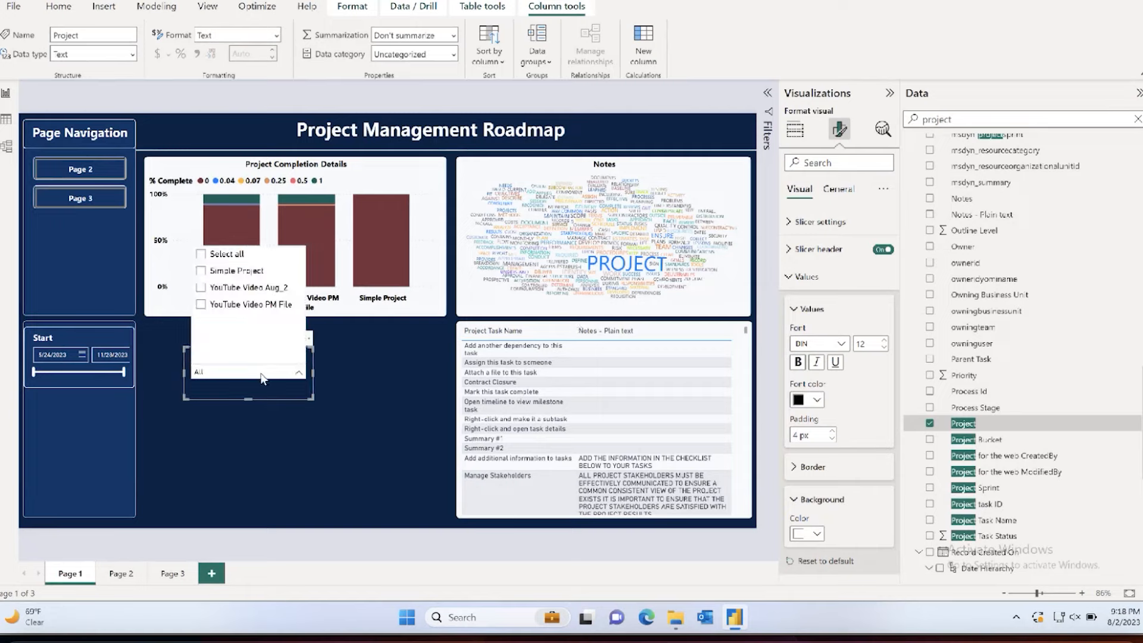
{"action": "left_click", "coordinate": [262, 374]}
{"action": "left_click", "coordinate": [261, 373]}
{"action": "left_click", "coordinate": [259, 373]}
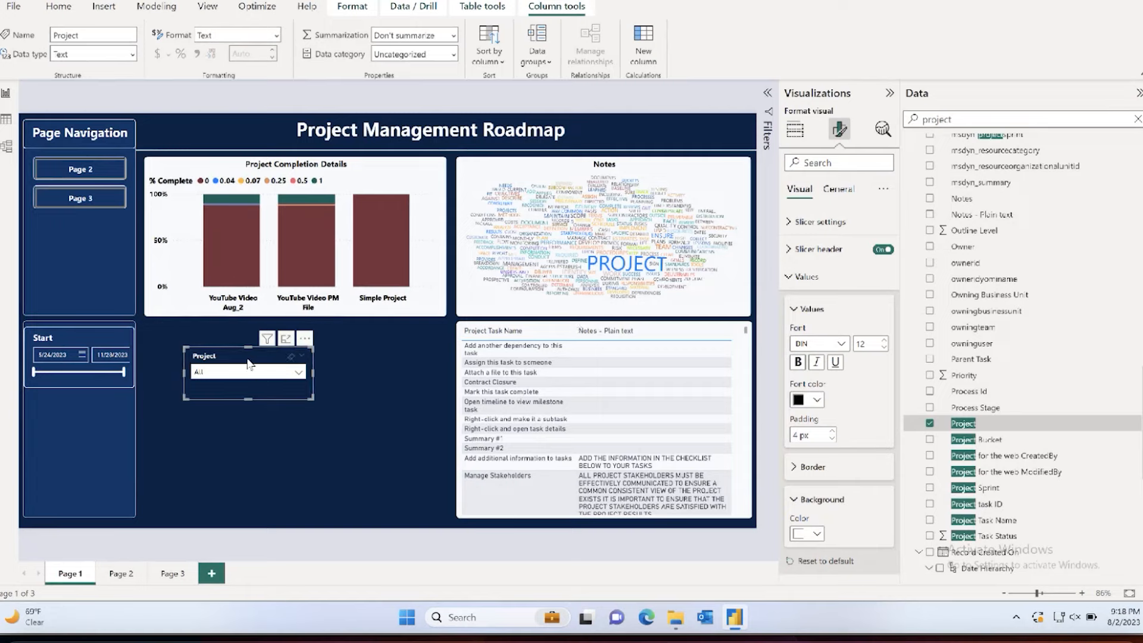
Step: Fit the Project slicer into the side panel beneath the Start slicer and trim the Start slicer's left edge slightly
{"action": "left_click_drag", "start_coordinate": [247, 360], "coordinate": [92, 410]}
{"action": "left_click_drag", "start_coordinate": [164, 419], "coordinate": [124, 419]}
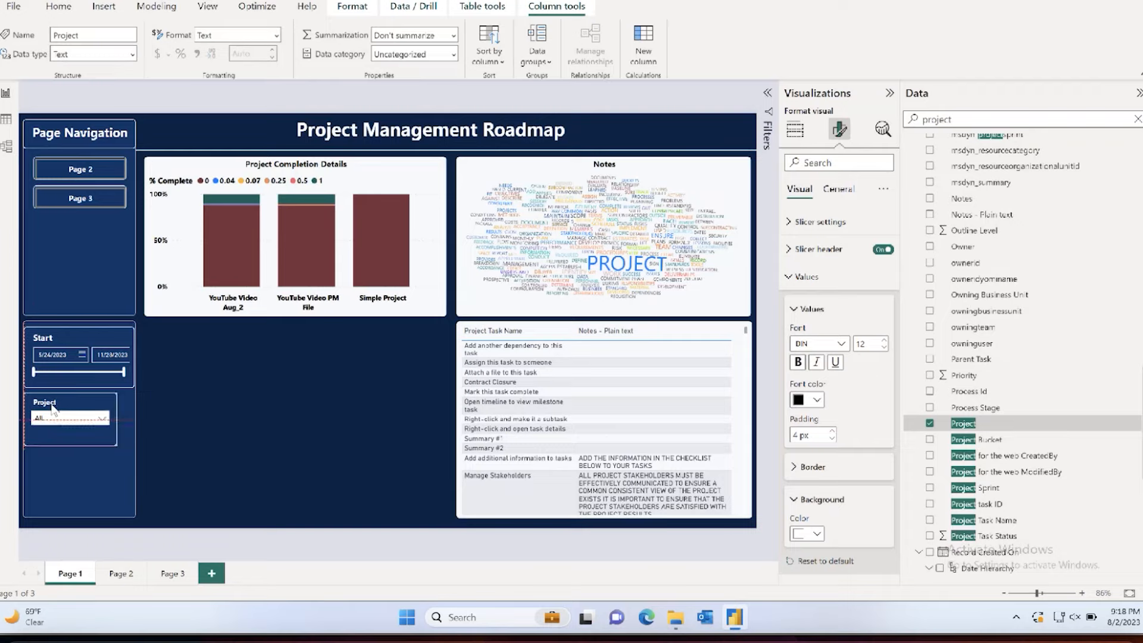
{"action": "left_click", "coordinate": [64, 333]}
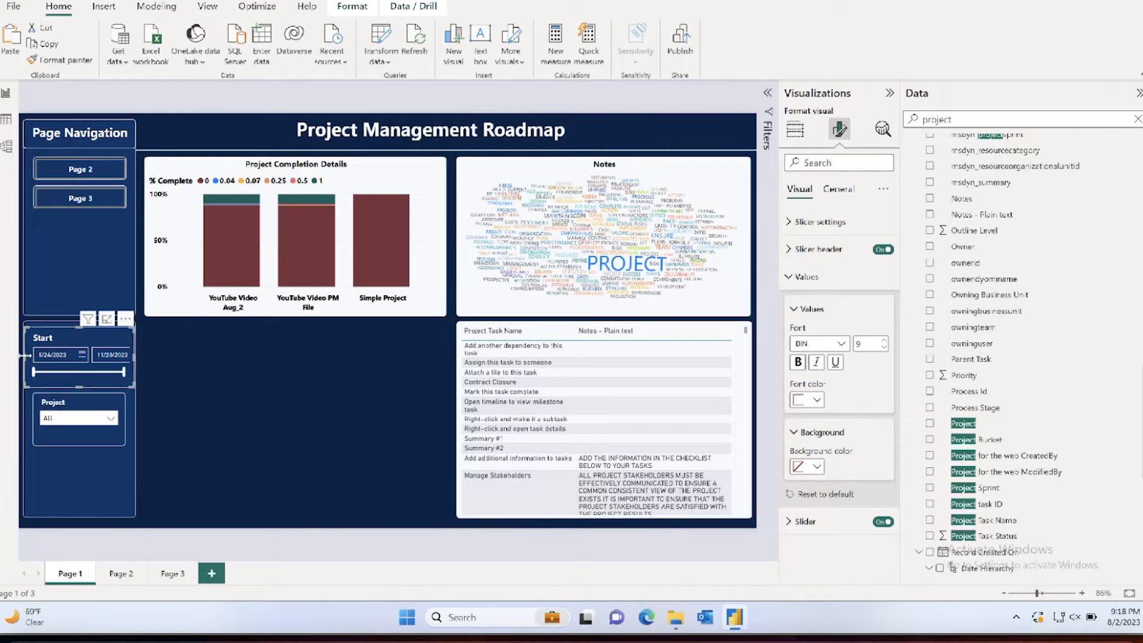
{"action": "left_click_drag", "start_coordinate": [25, 355], "coordinate": [28, 359]}
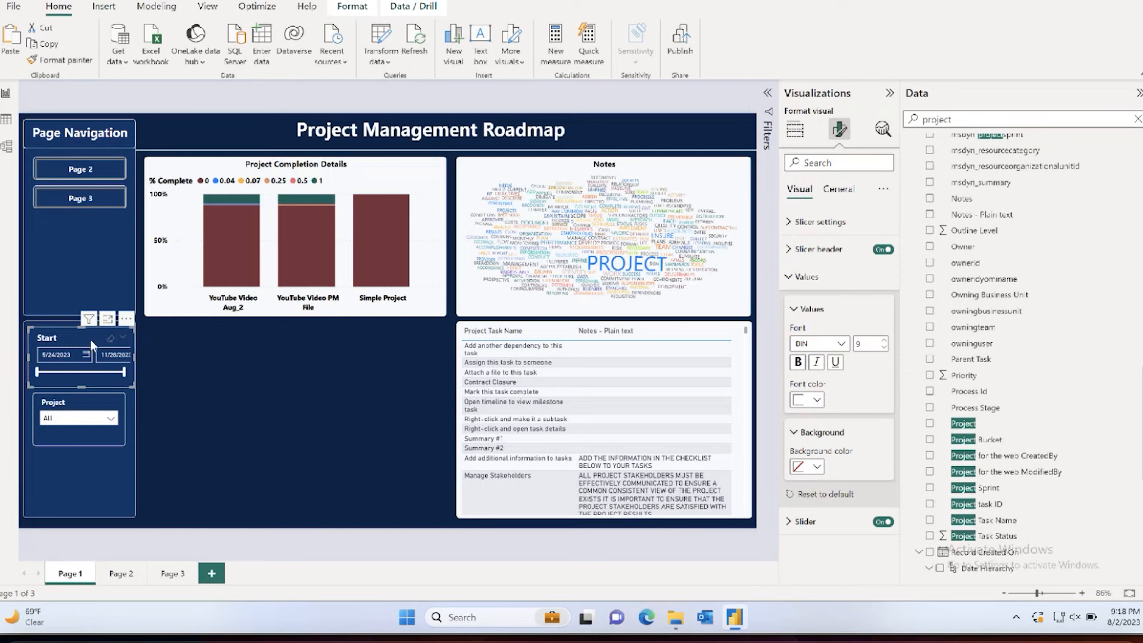
{"action": "left_click", "coordinate": [139, 406]}
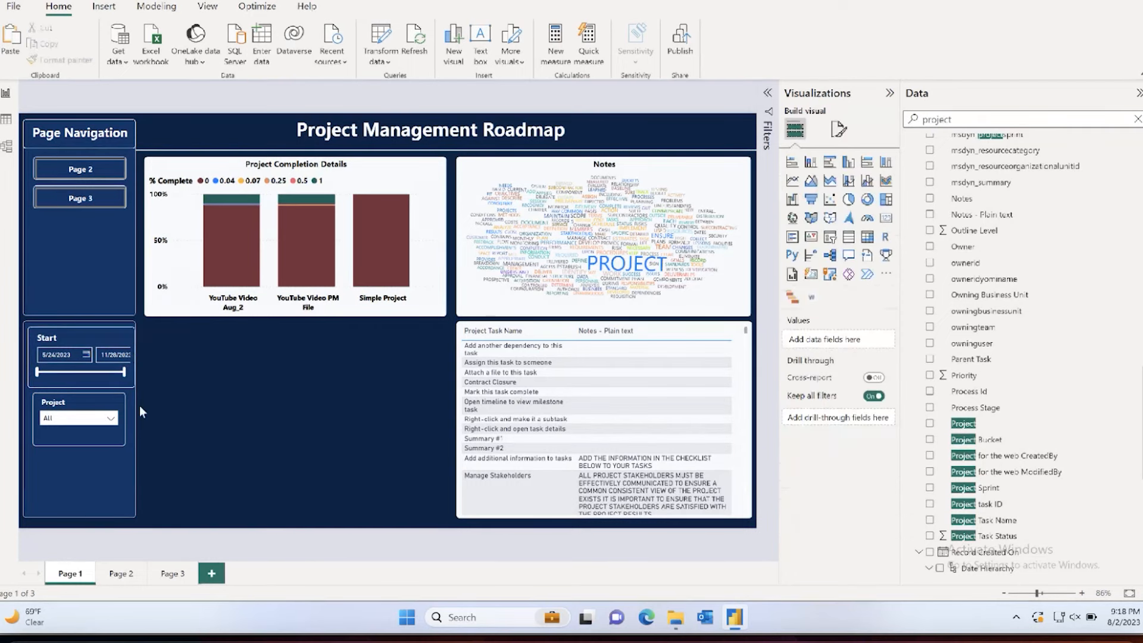
Step: Widen the background panel behind the Start and Project slicers by extending its right edge slightly
{"action": "left_click", "coordinate": [134, 406]}
{"action": "left_click", "coordinate": [136, 415]}
{"action": "left_click", "coordinate": [136, 418]}
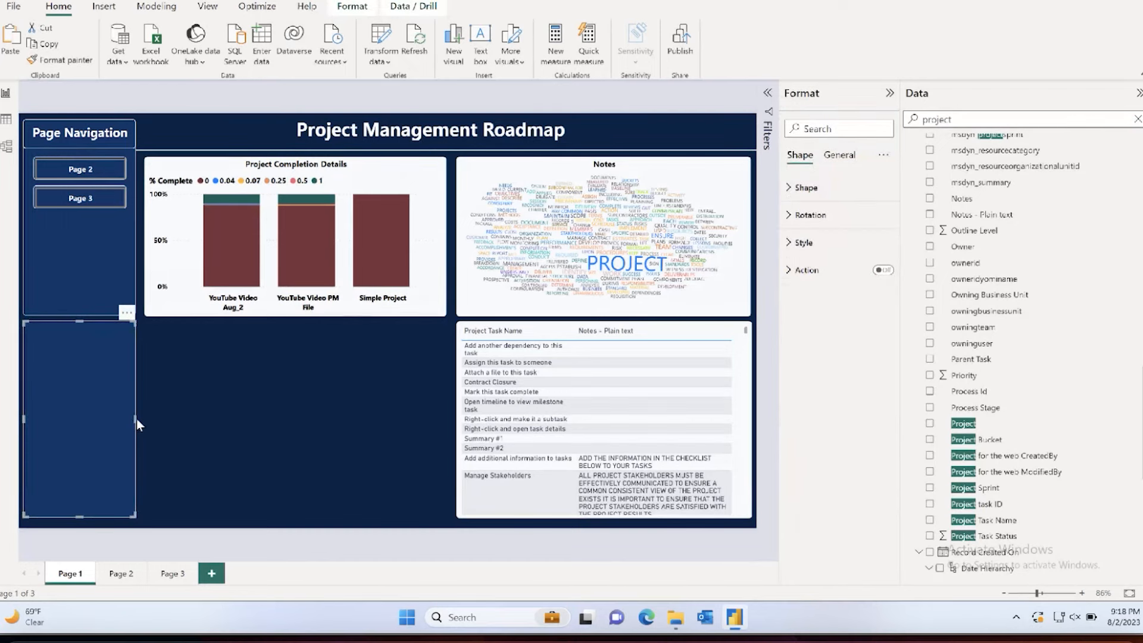
{"action": "left_click_drag", "start_coordinate": [136, 419], "coordinate": [153, 419]}
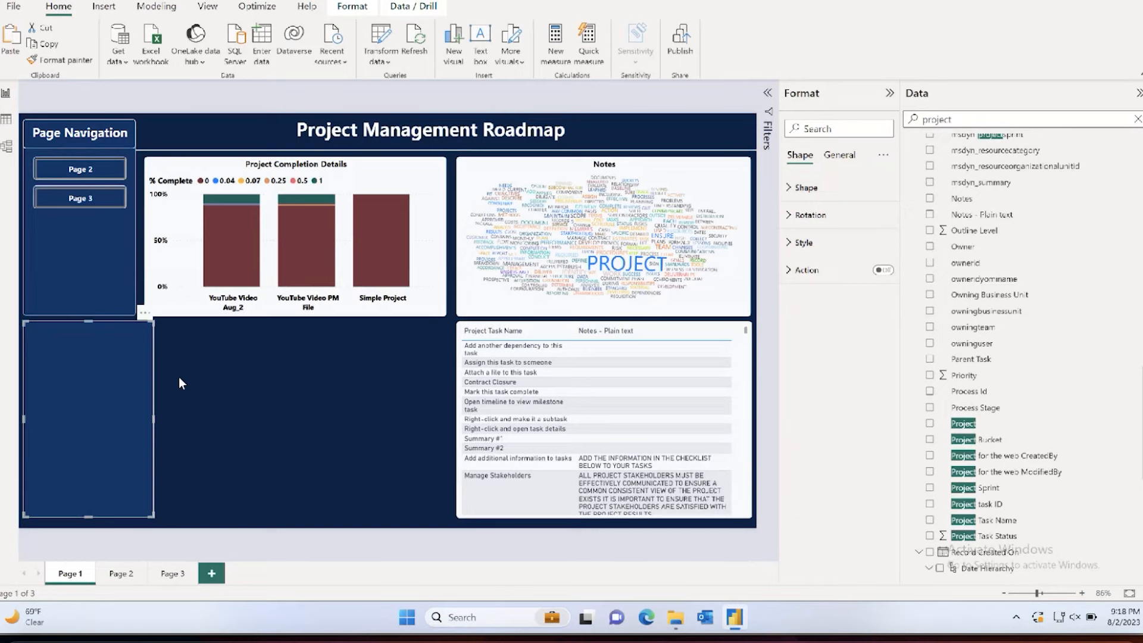
Step: Widen the Start slicer to fit the enlarged side panel and stretch the Project slicer to the same width
{"action": "left_click", "coordinate": [102, 318]}
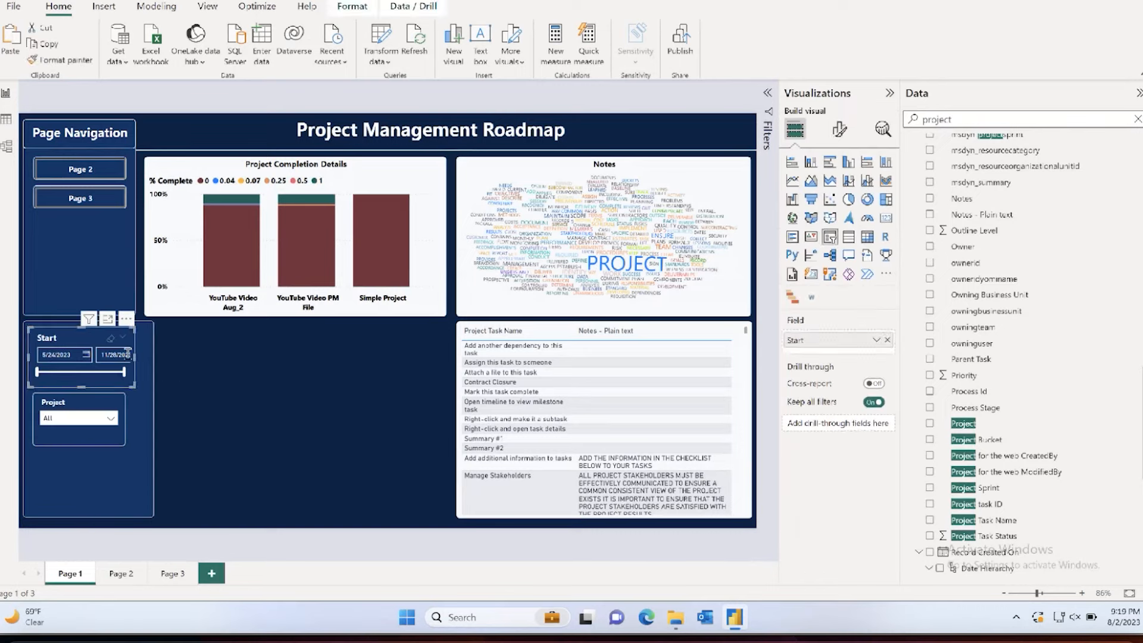
{"action": "left_click_drag", "start_coordinate": [127, 353], "coordinate": [145, 358]}
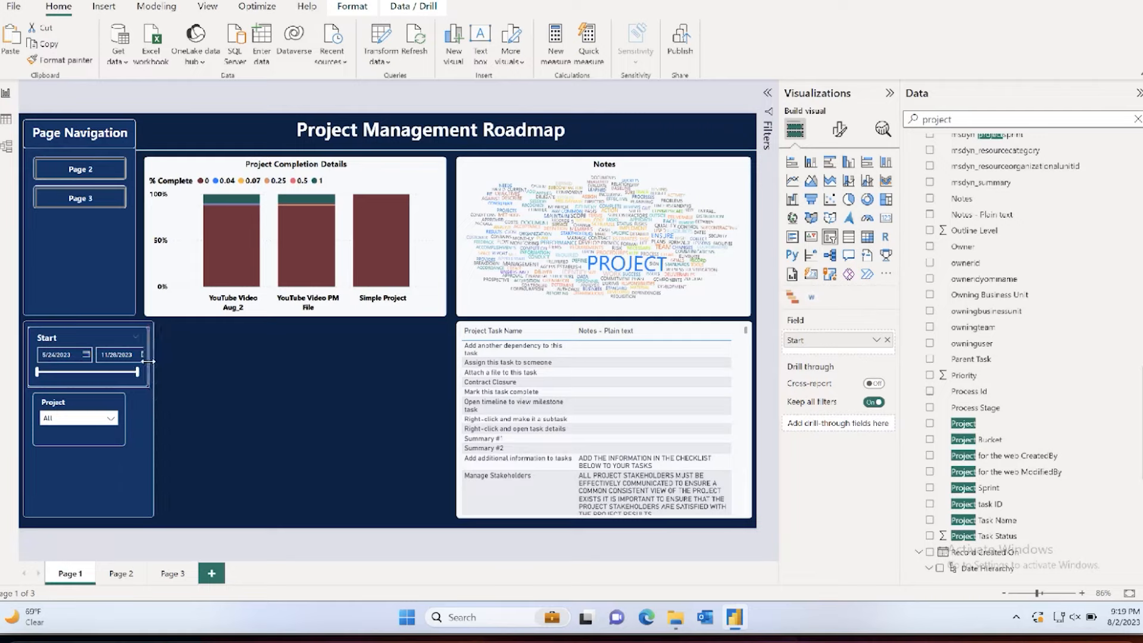
{"action": "left_click_drag", "start_coordinate": [147, 360], "coordinate": [151, 360]}
{"action": "left_click", "coordinate": [74, 407]}
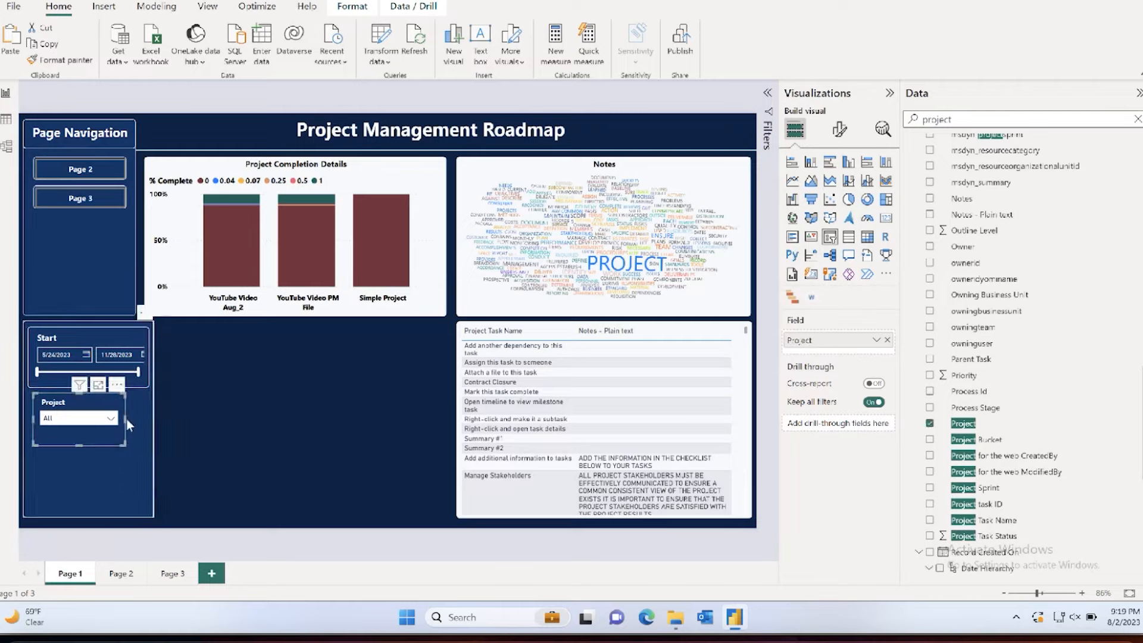
{"action": "left_click_drag", "start_coordinate": [126, 419], "coordinate": [148, 419]}
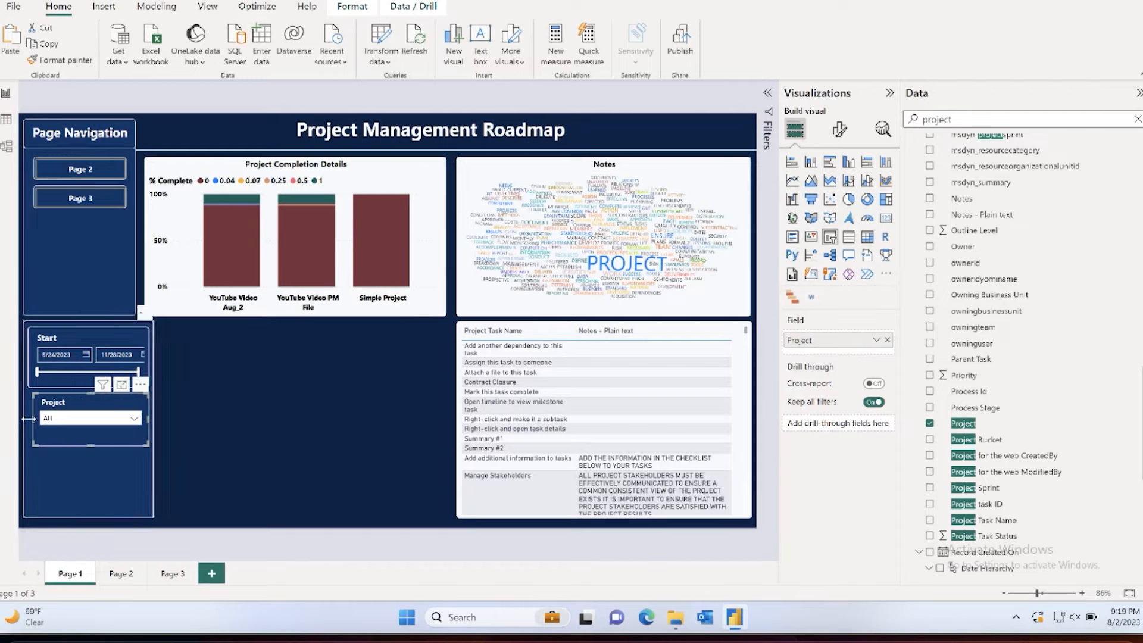
{"action": "left_click", "coordinate": [220, 412]}
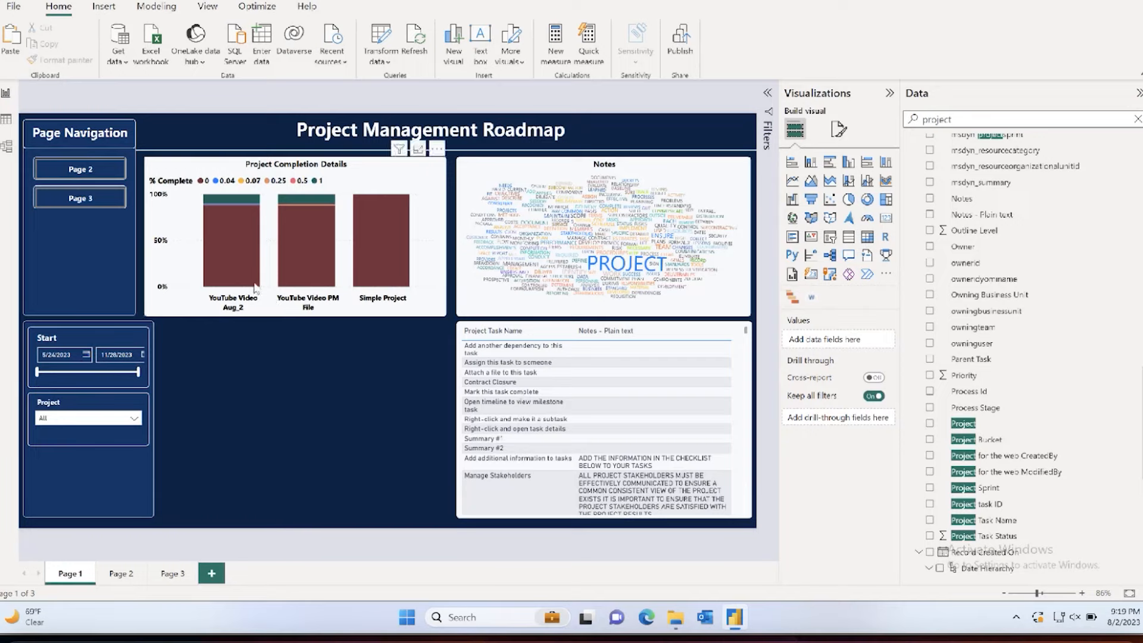
Step: Widen the navigation background panel and the Page Navigation heading box to match the slicer panel's width
{"action": "left_click", "coordinate": [98, 279]}
{"action": "left_click_drag", "start_coordinate": [135, 218], "coordinate": [150, 218]}
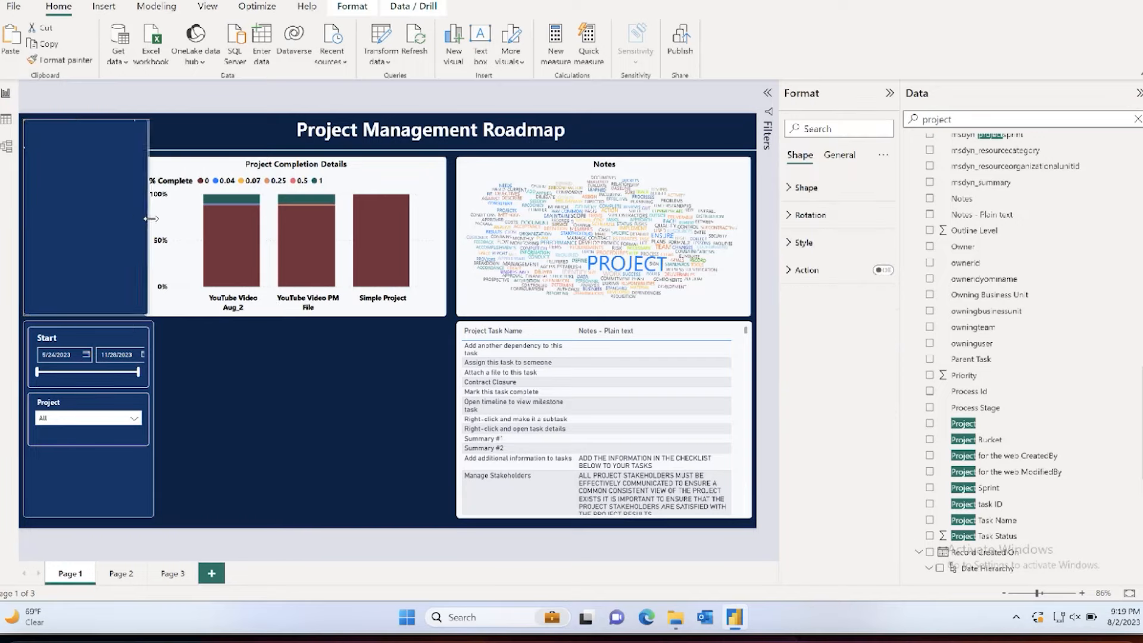
{"action": "left_click", "coordinate": [227, 359]}
{"action": "left_click", "coordinate": [197, 128]}
{"action": "left_click_drag", "start_coordinate": [137, 151], "coordinate": [160, 153]}
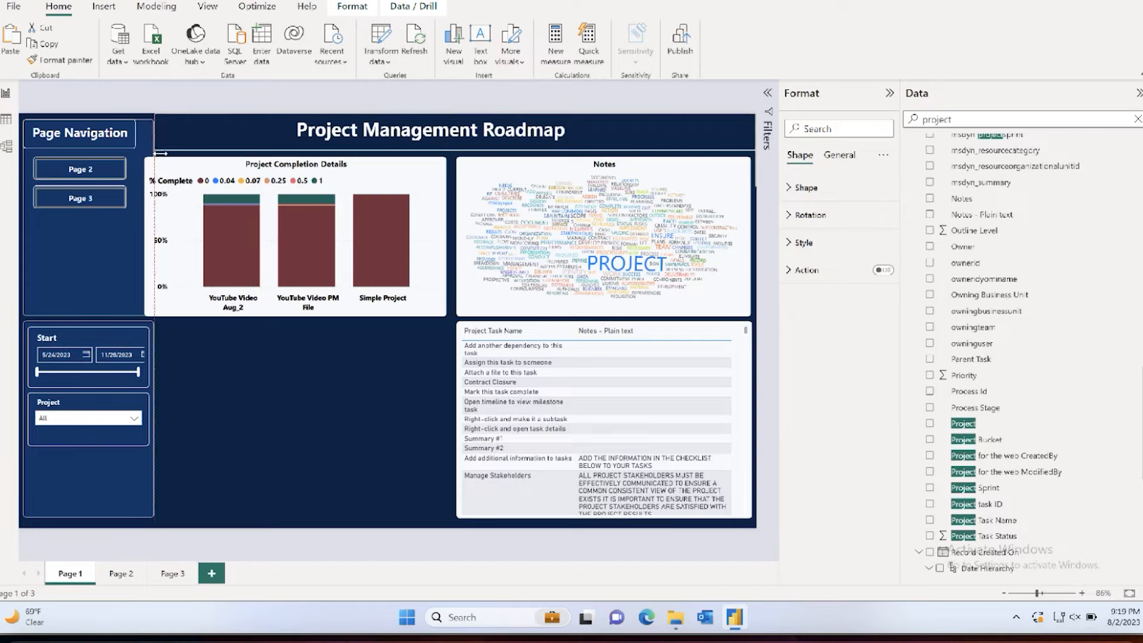
{"action": "left_click", "coordinate": [133, 136]}
{"action": "left_click_drag", "start_coordinate": [139, 132], "coordinate": [154, 133]}
{"action": "left_click", "coordinate": [291, 398]}
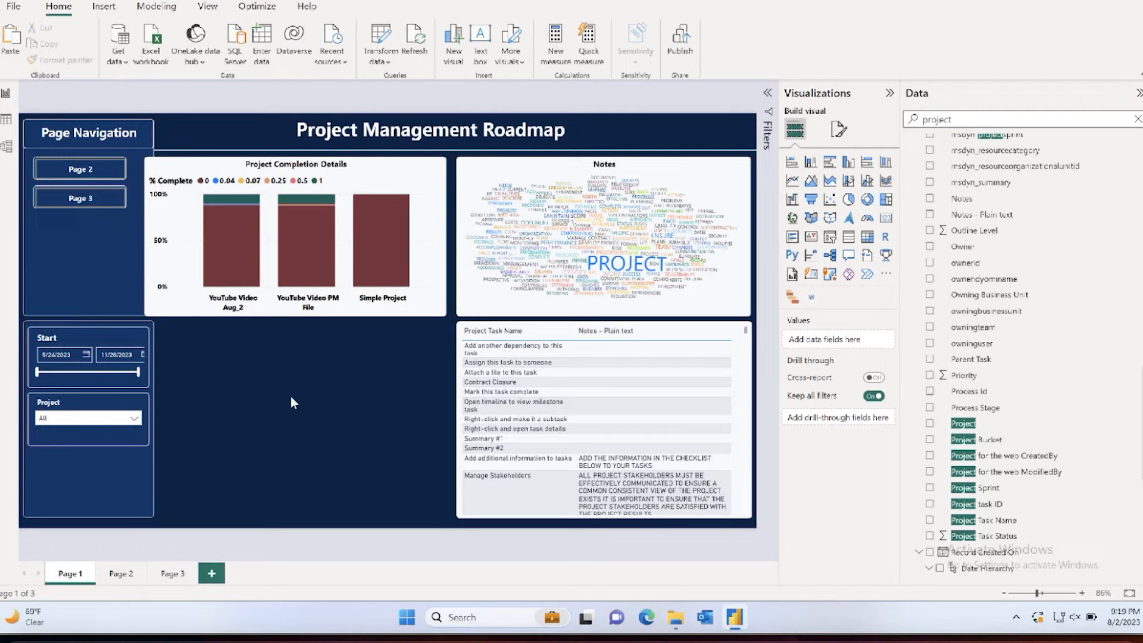
Step: Shift the Page 2 and Page 3 buttons right so they are centered under the Page Navigation heading
{"action": "left_click", "coordinate": [79, 170]}
{"action": "left_click_drag", "start_coordinate": [79, 170], "coordinate": [88, 171]}
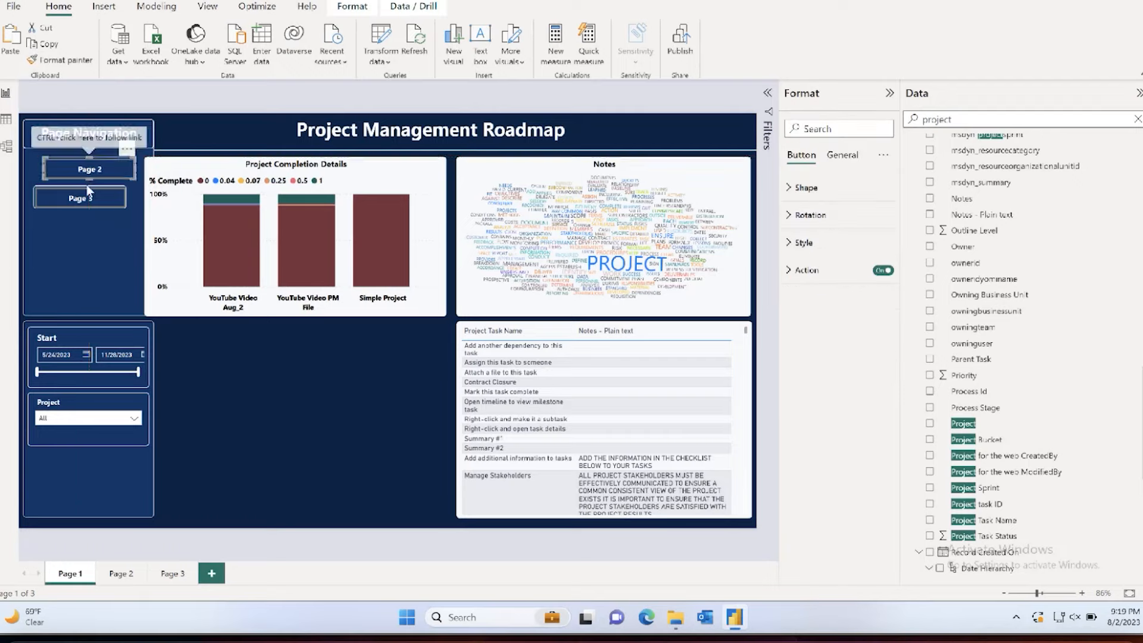
{"action": "left_click", "coordinate": [87, 202]}
{"action": "left_click_drag", "start_coordinate": [88, 202], "coordinate": [95, 203]}
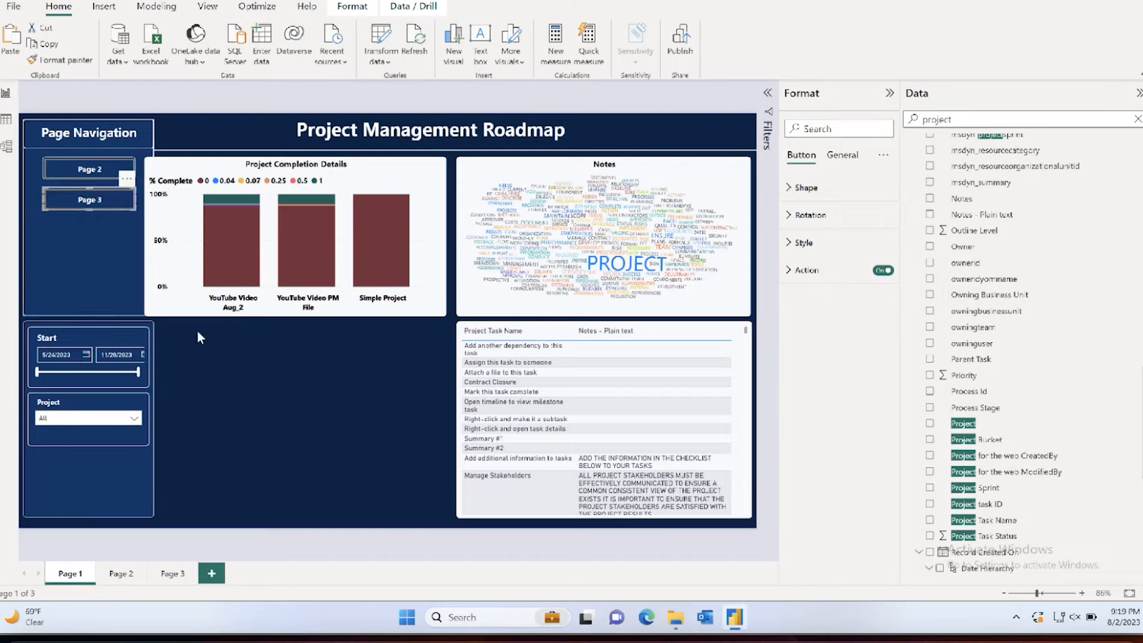
{"action": "left_click", "coordinate": [197, 331]}
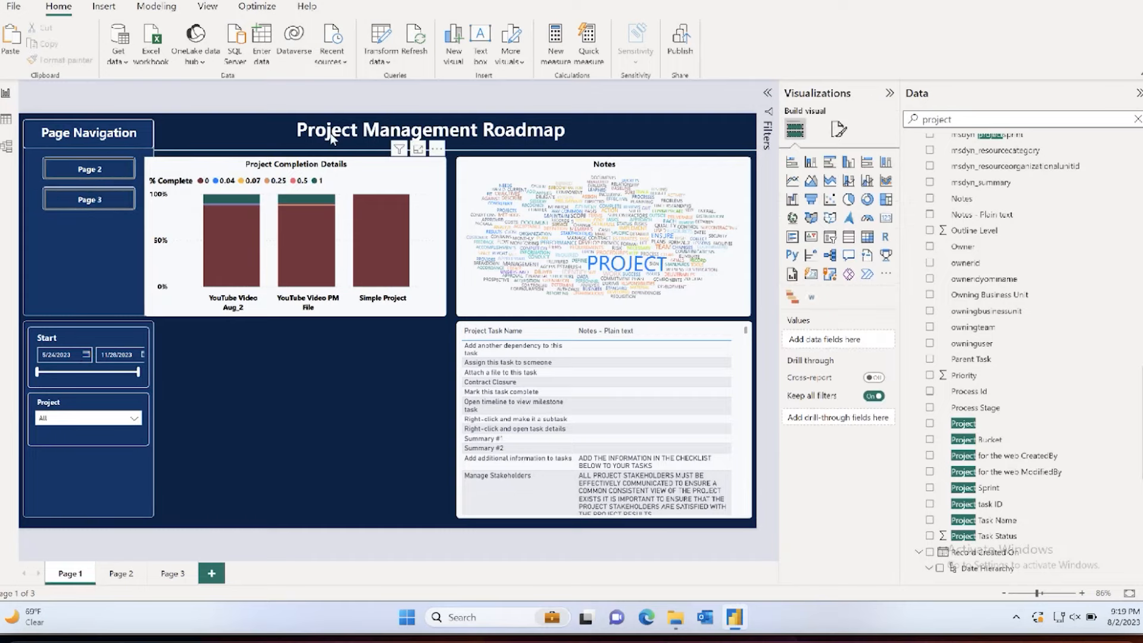
Step: Set the page's canvas type to Custom with a width of 1400 px
{"action": "left_click", "coordinate": [839, 129]}
{"action": "left_click", "coordinate": [790, 221]}
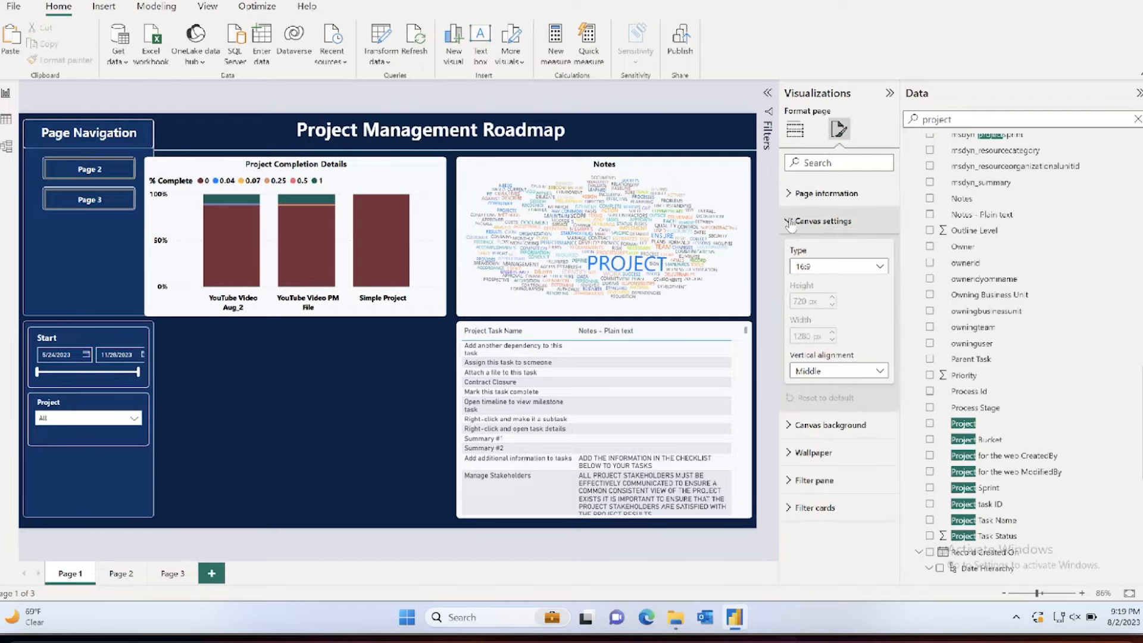
{"action": "left_click", "coordinate": [807, 268]}
{"action": "left_click", "coordinate": [800, 327]}
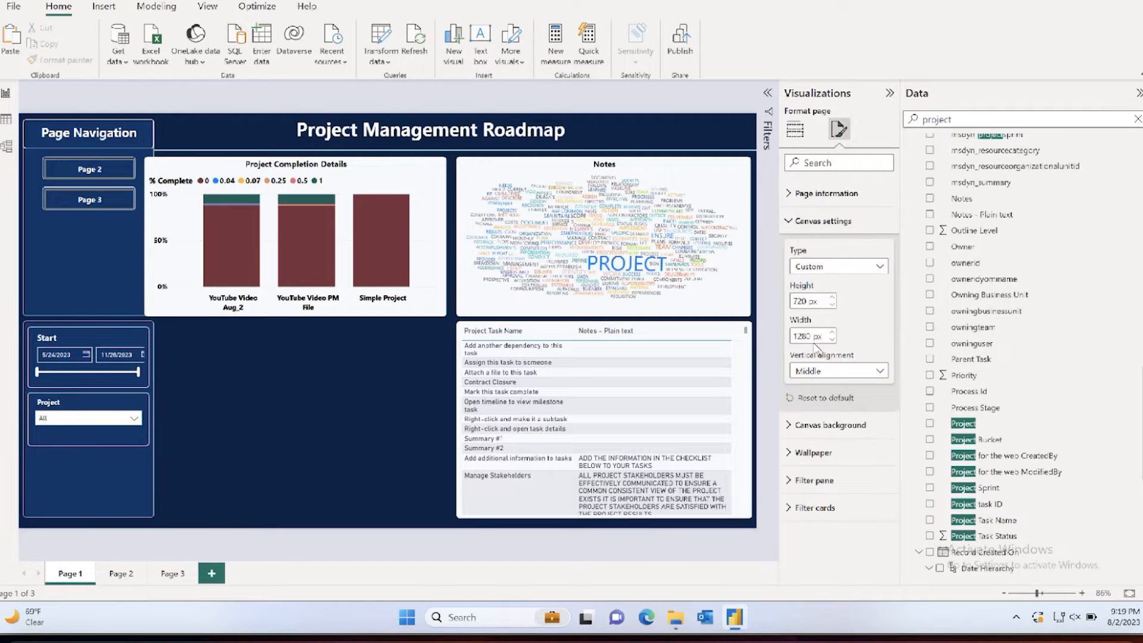
{"action": "double_click", "coordinate": [802, 336]}
{"action": "type", "text": "1400"}
{"action": "key", "text": "Return"}
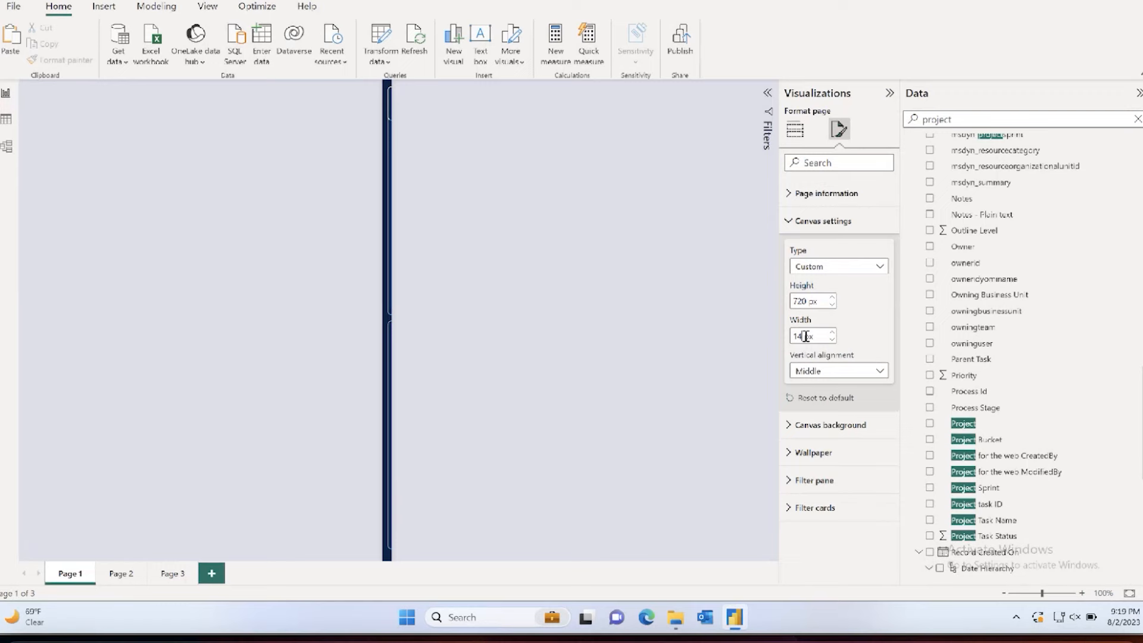
Step: Move the Notes word cloud and the Project Completion Details chart right, clear of the widened side panel
{"action": "left_click", "coordinate": [517, 185]}
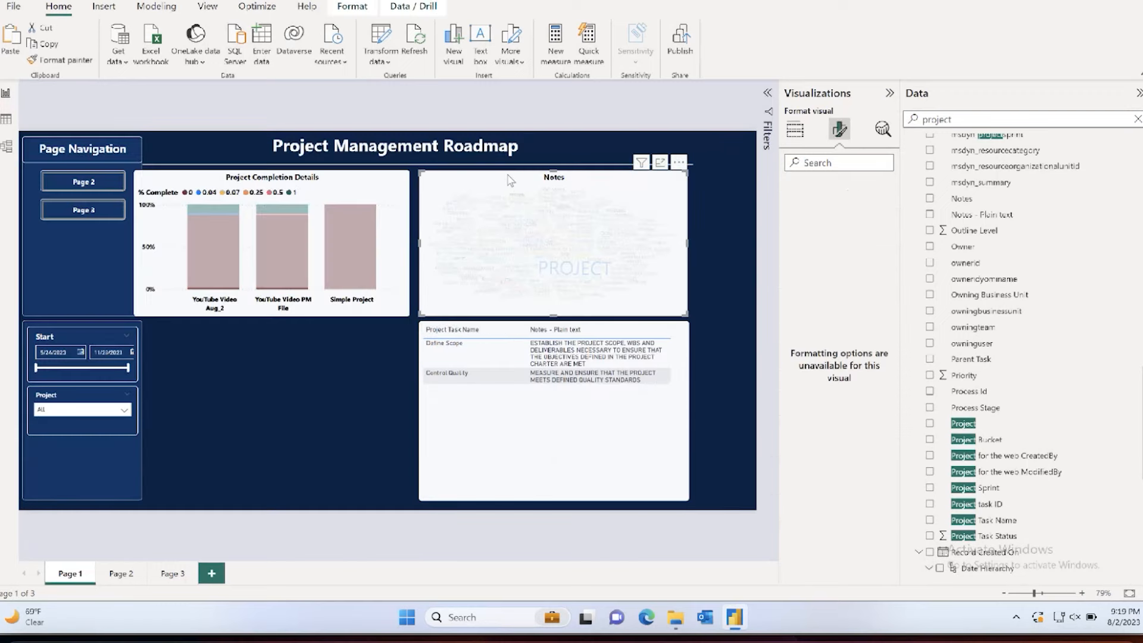
{"action": "left_click_drag", "start_coordinate": [516, 185], "coordinate": [555, 178]}
{"action": "left_click_drag", "start_coordinate": [370, 185], "coordinate": [394, 185]}
{"action": "left_click", "coordinate": [485, 459]}
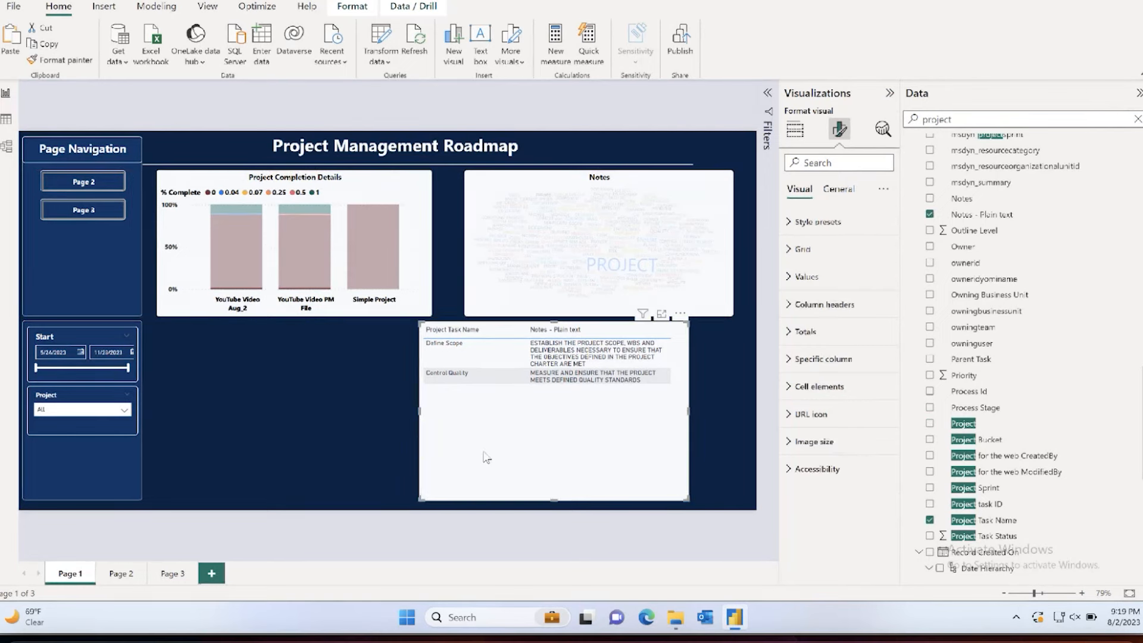
{"action": "left_click", "coordinate": [394, 253]}
{"action": "left_click", "coordinate": [425, 235]}
Step: Extend the title banner across the widened canvas and widen the Notes word cloud on both sides to fill its space
{"action": "left_click", "coordinate": [647, 167]}
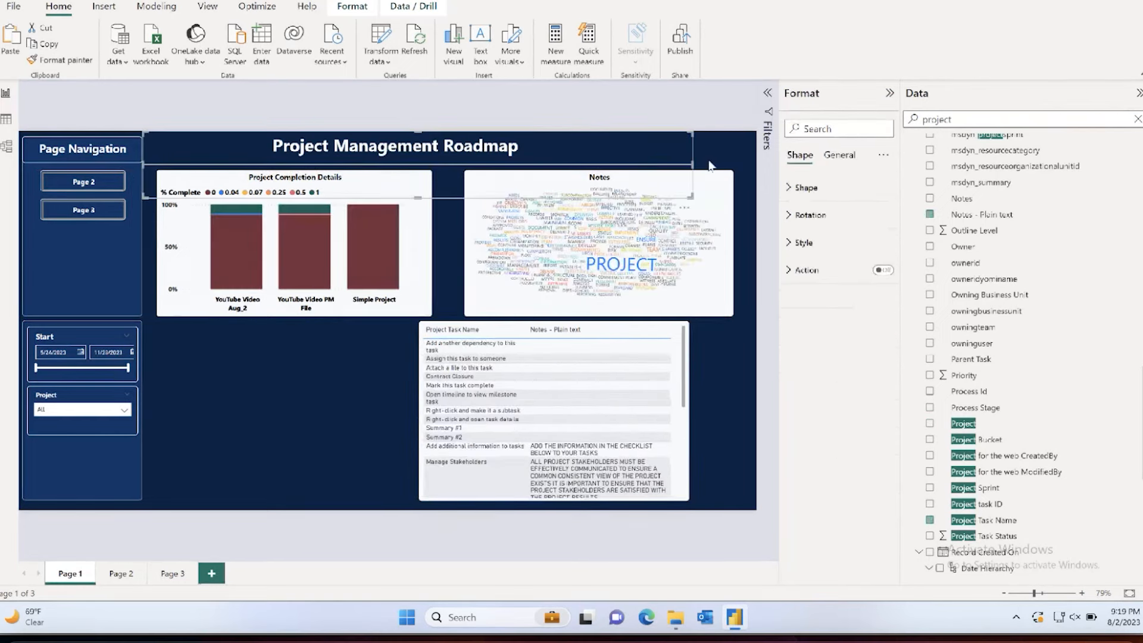
{"action": "left_click_drag", "start_coordinate": [691, 164], "coordinate": [751, 166]}
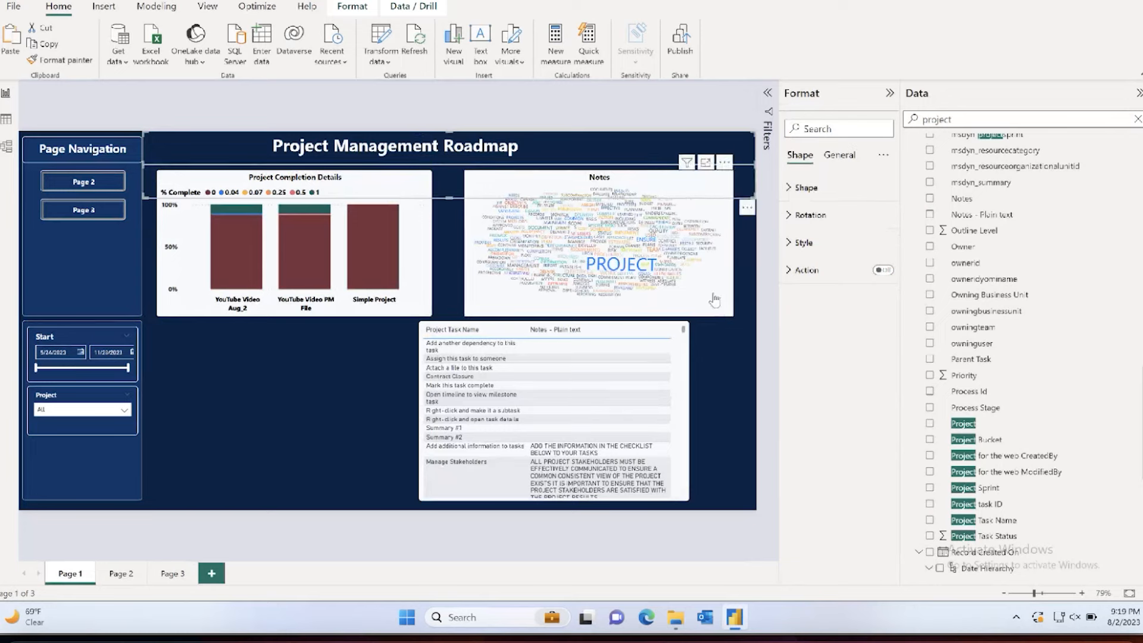
{"action": "left_click", "coordinate": [518, 326]}
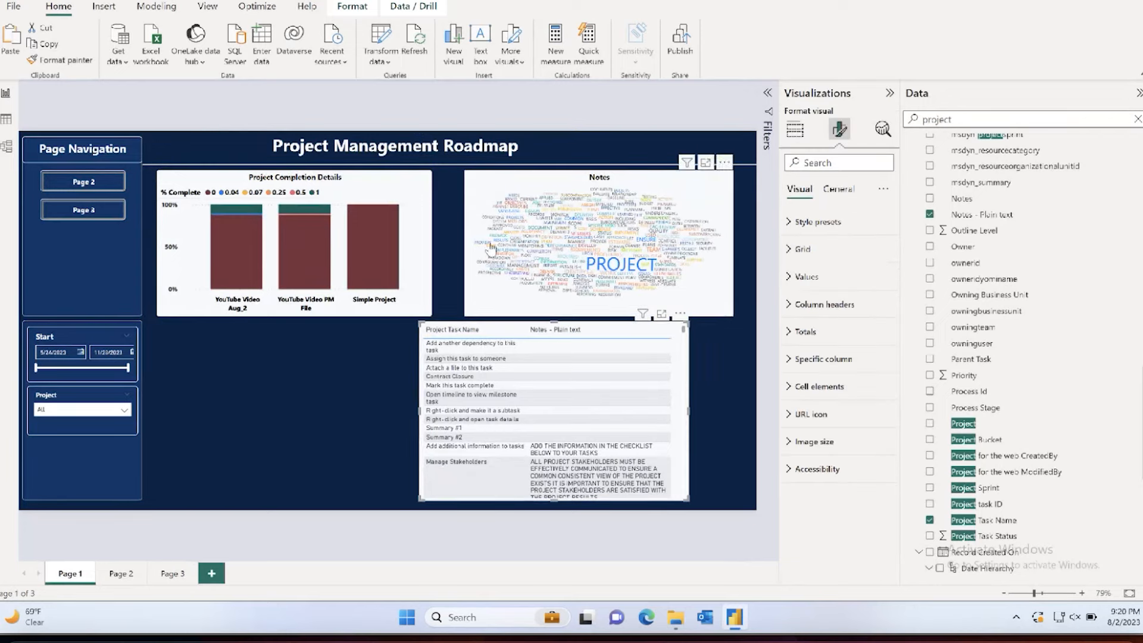
{"action": "left_click", "coordinate": [464, 241]}
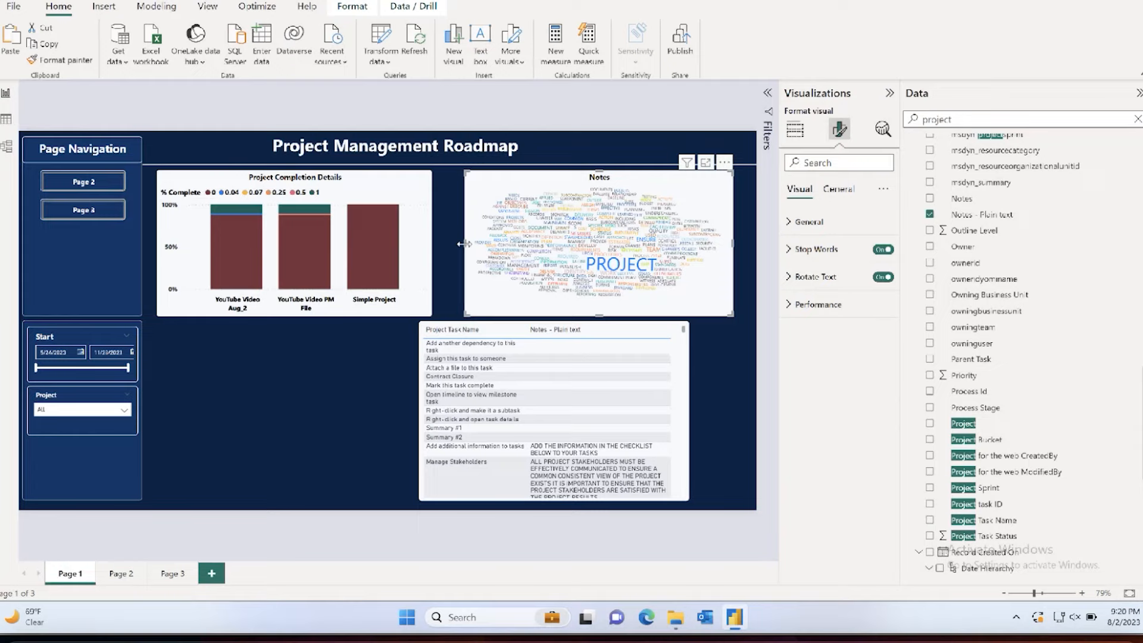
{"action": "left_click", "coordinate": [432, 245]}
{"action": "left_click", "coordinate": [466, 240]}
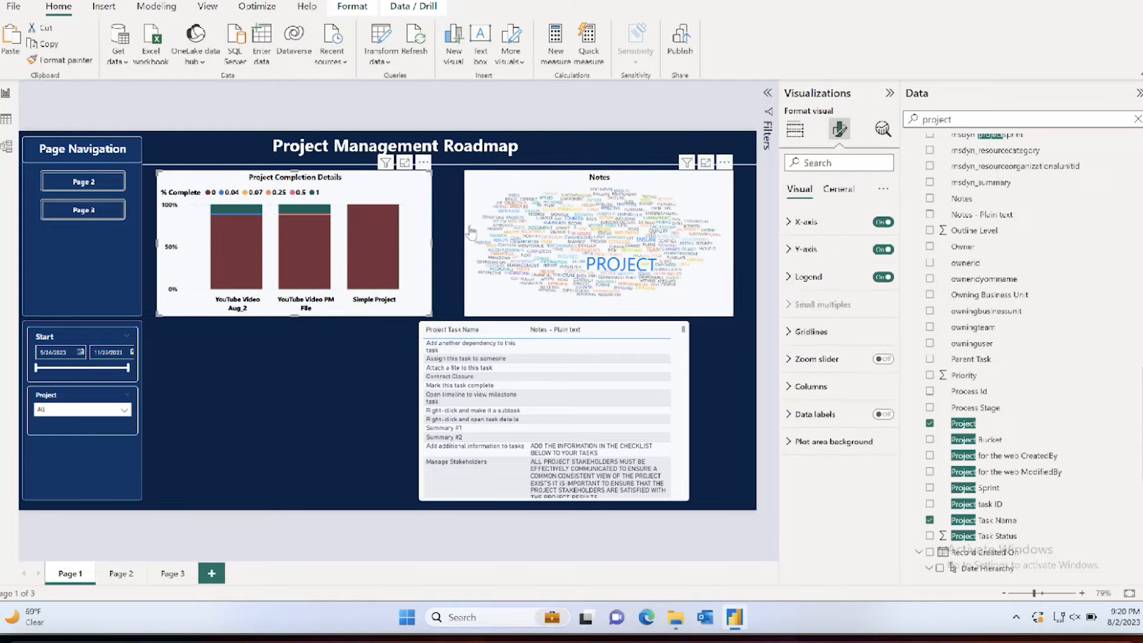
{"action": "left_click_drag", "start_coordinate": [465, 240], "coordinate": [439, 242]}
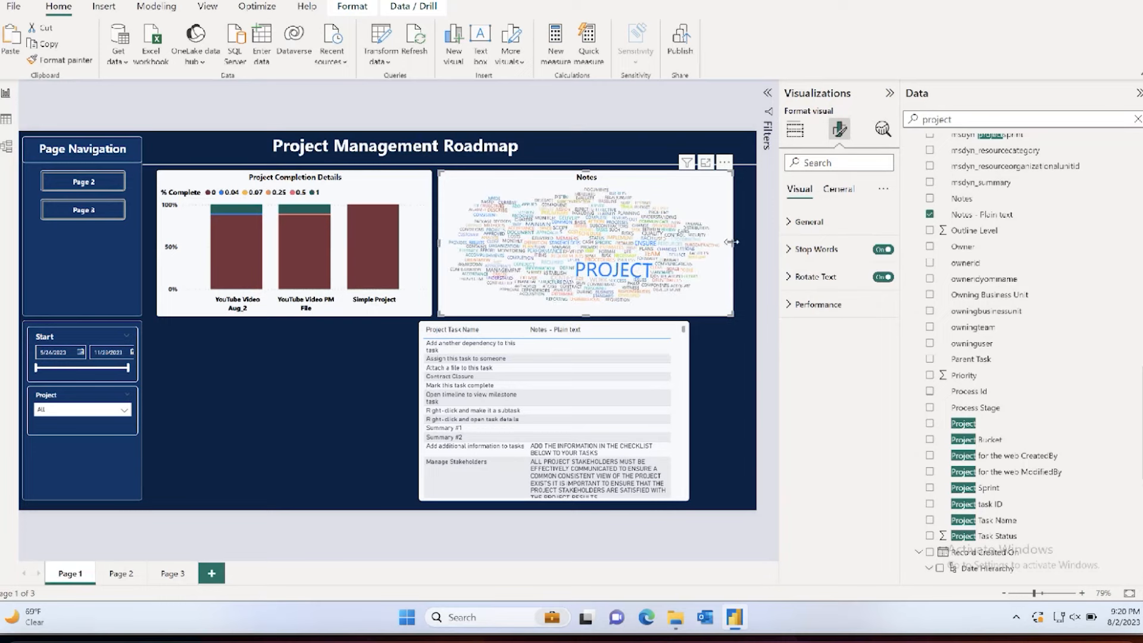
{"action": "left_click_drag", "start_coordinate": [733, 242], "coordinate": [750, 243]}
Step: Resize the task notes table so both side edges line up with the Notes word cloud above it
{"action": "left_click", "coordinate": [689, 412]}
{"action": "left_click_drag", "start_coordinate": [689, 413], "coordinate": [750, 409]}
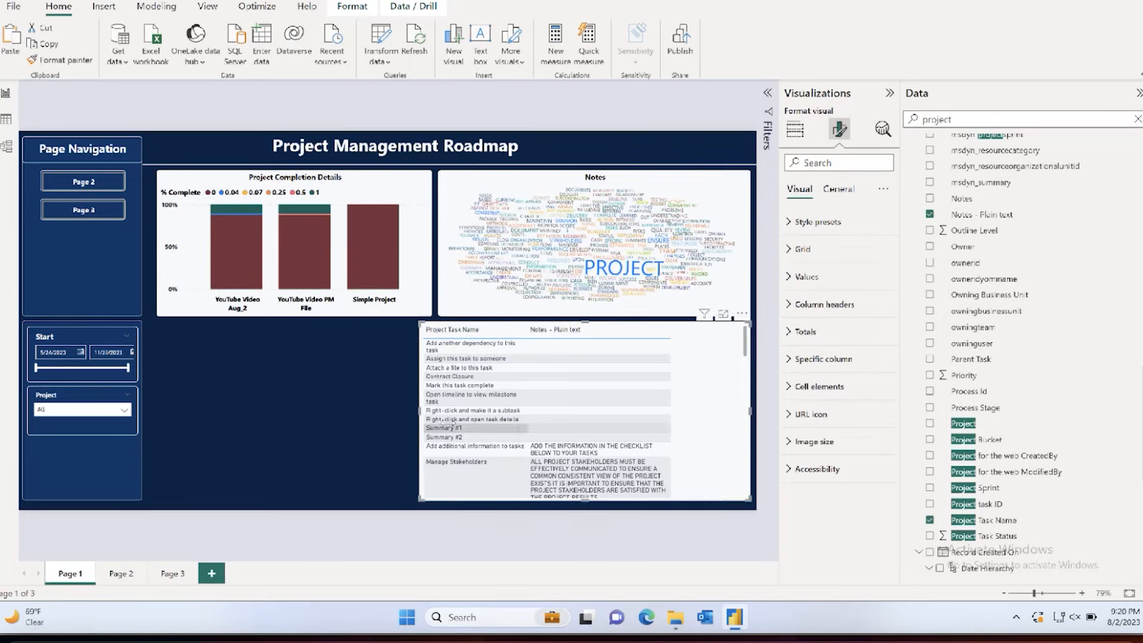
{"action": "left_click_drag", "start_coordinate": [417, 415], "coordinate": [440, 411]}
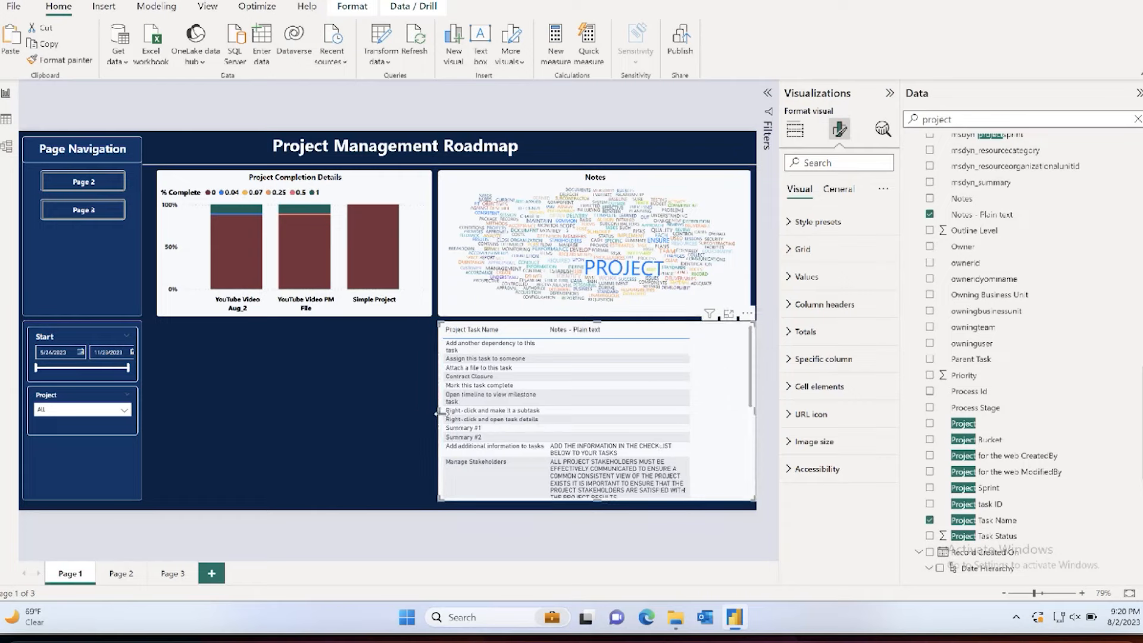
{"action": "left_click_drag", "start_coordinate": [755, 411], "coordinate": [750, 412]}
Step: Adjust the task notes table's column widths, narrowing Project Task Name slightly and widening the notes column to fill the table
{"action": "double_click", "coordinate": [689, 335]}
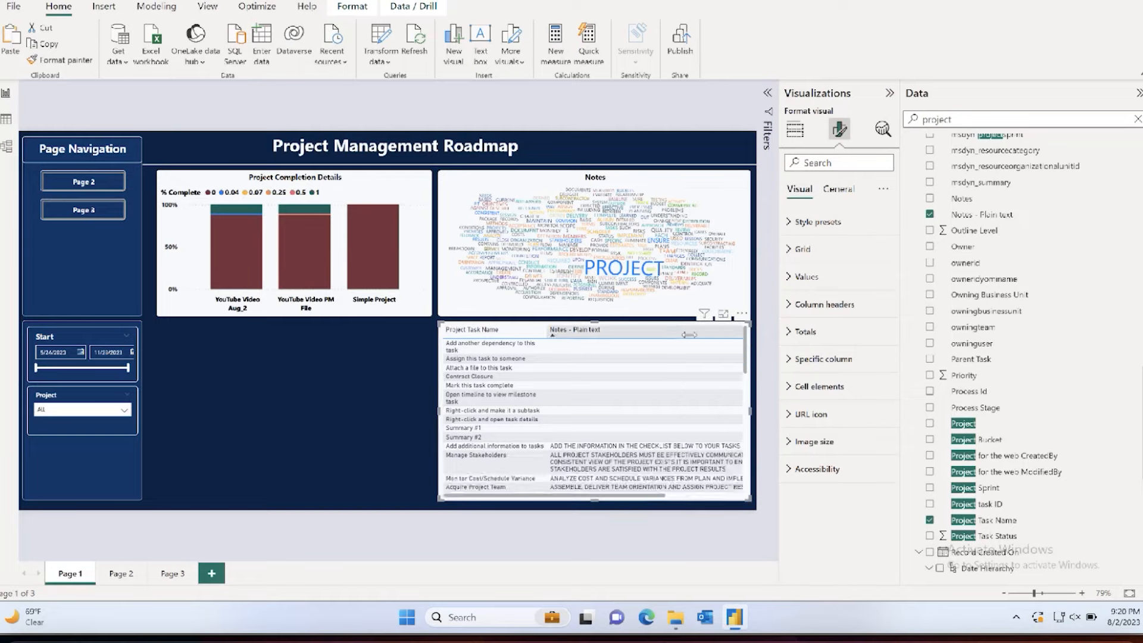
{"action": "scroll", "coordinate": [678, 385], "scroll_direction": "right", "scroll_amount": 3}
{"action": "scroll", "coordinate": [678, 385], "scroll_direction": "left", "scroll_amount": 3}
{"action": "scroll", "coordinate": [667, 384], "scroll_direction": "right", "scroll_amount": 3}
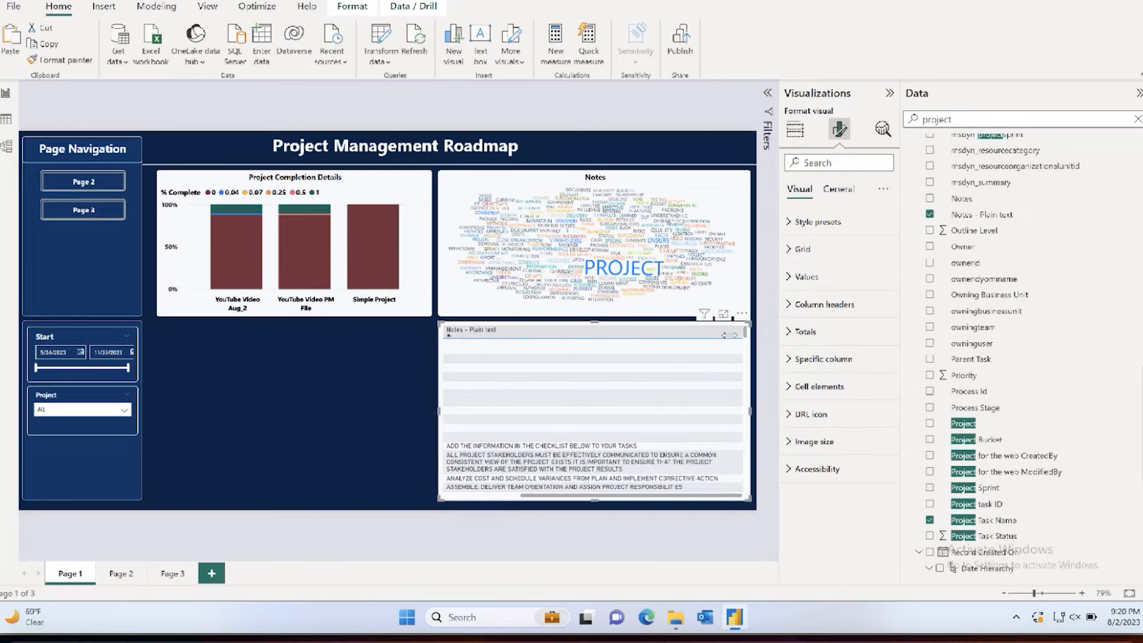
{"action": "left_click_drag", "start_coordinate": [729, 335], "coordinate": [635, 332]}
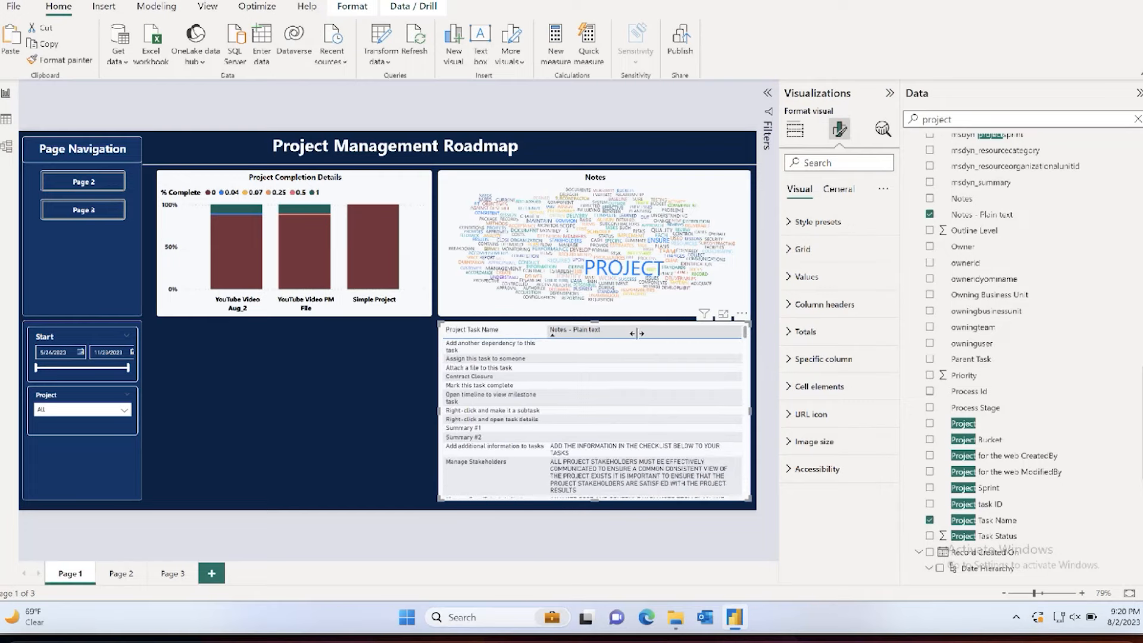
{"action": "left_click_drag", "start_coordinate": [544, 332], "coordinate": [534, 332]}
{"action": "left_click_drag", "start_coordinate": [731, 335], "coordinate": [736, 331]}
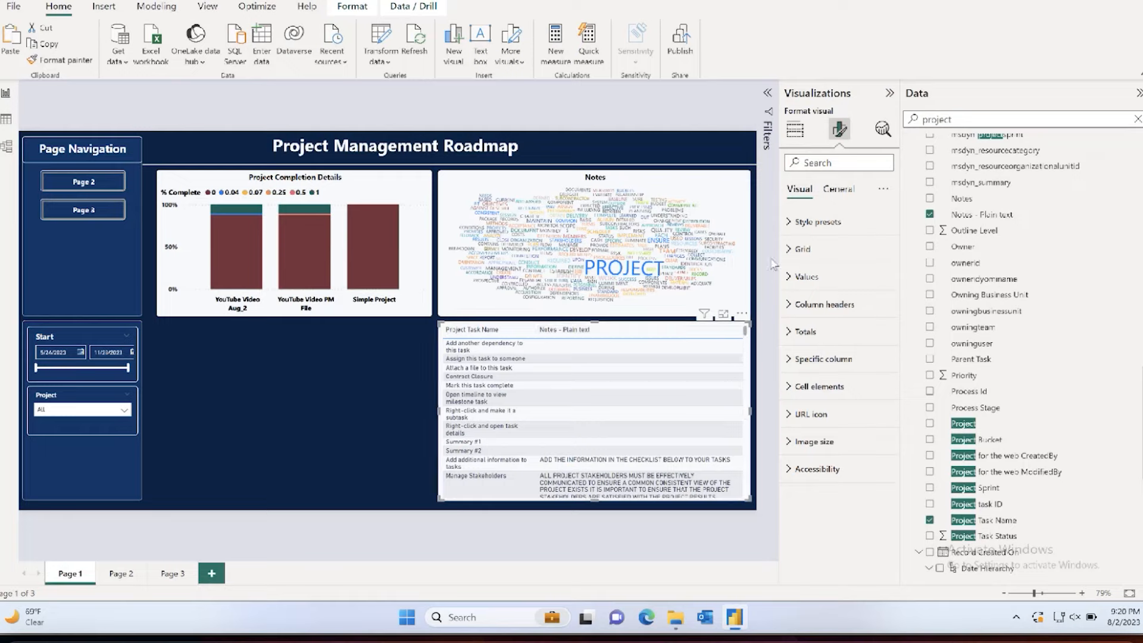
Step: Rename the table's "Notes - Plain text" column to "Notes"
{"action": "left_click", "coordinate": [794, 130]}
{"action": "double_click", "coordinate": [816, 359]}
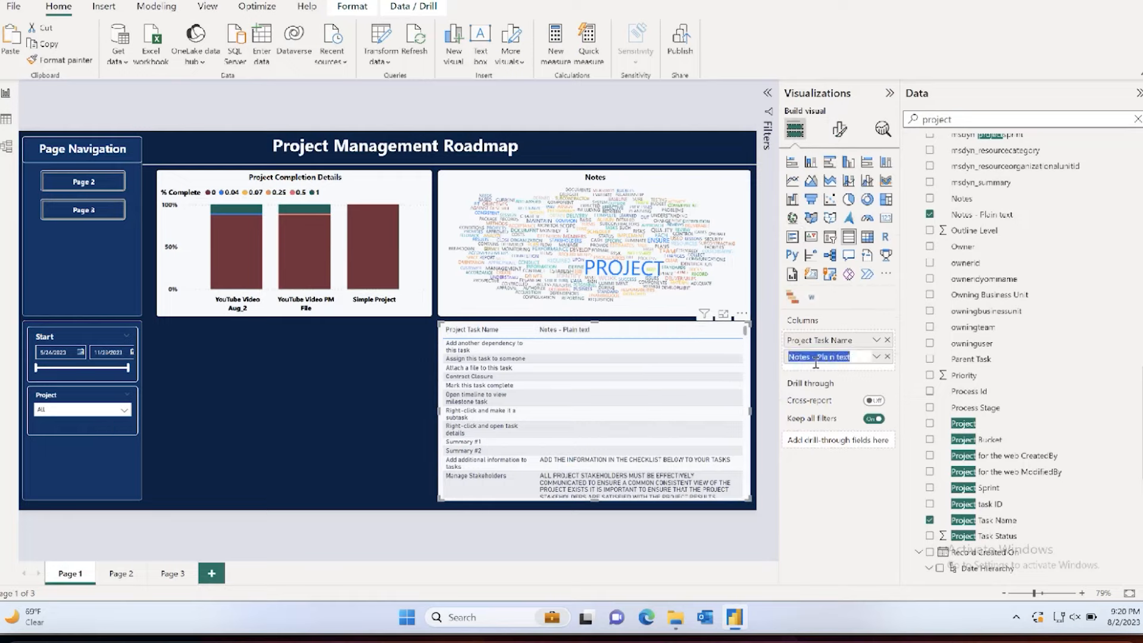
{"action": "type", "text": "Notes"}
{"action": "key", "text": "Return"}
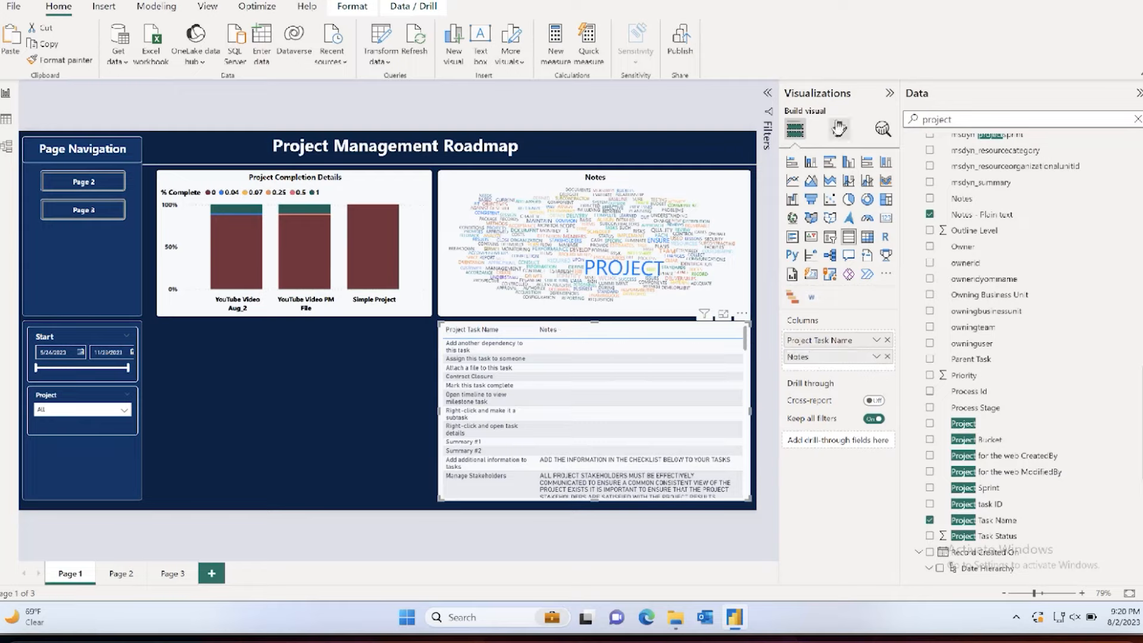
Step: Turn on the task notes table's title and set its text to "Project Notes"
{"action": "left_click", "coordinate": [840, 129]}
{"action": "left_click", "coordinate": [814, 164]}
{"action": "type", "text": "tex"}
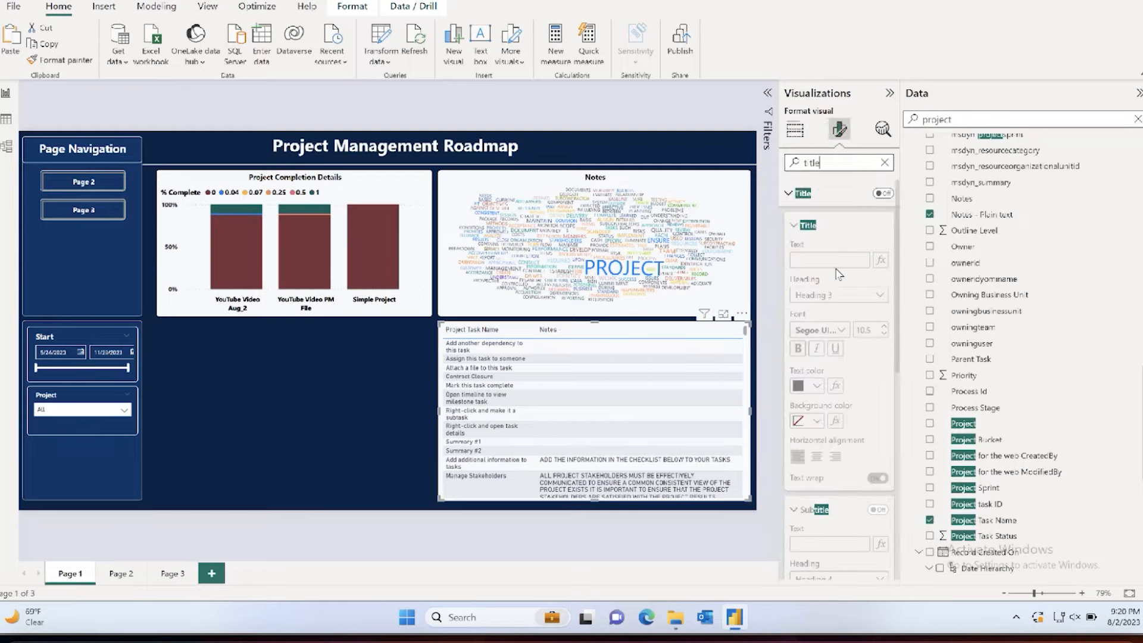
{"action": "left_click", "coordinate": [882, 194]}
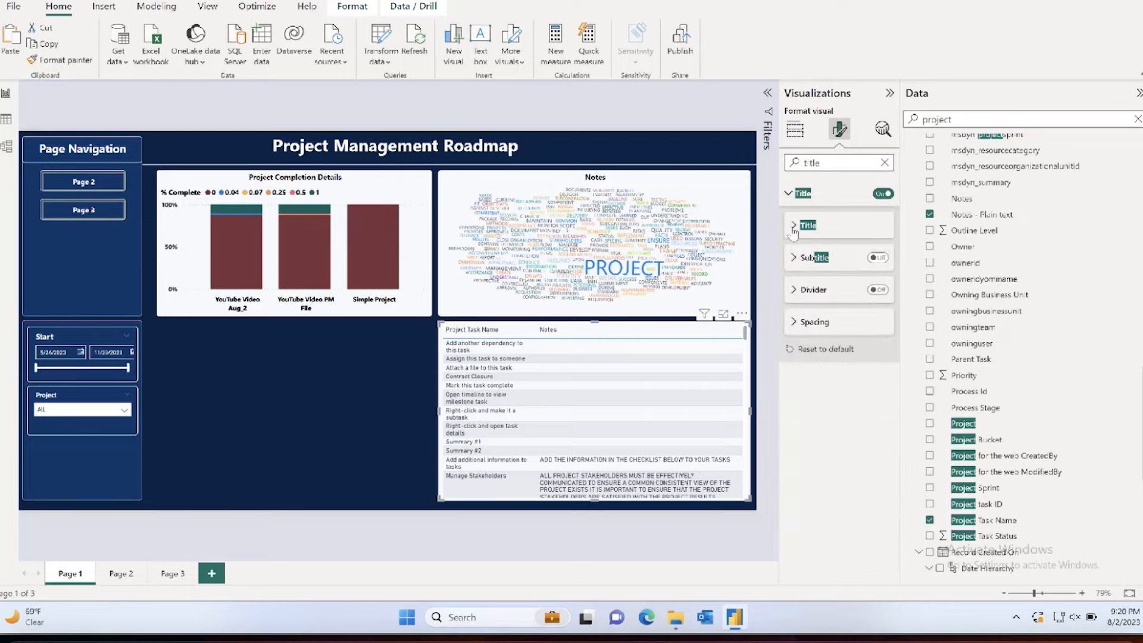
{"action": "left_click", "coordinate": [808, 225]}
{"action": "left_click", "coordinate": [818, 259]}
{"action": "type", "text": "Project Notes"}
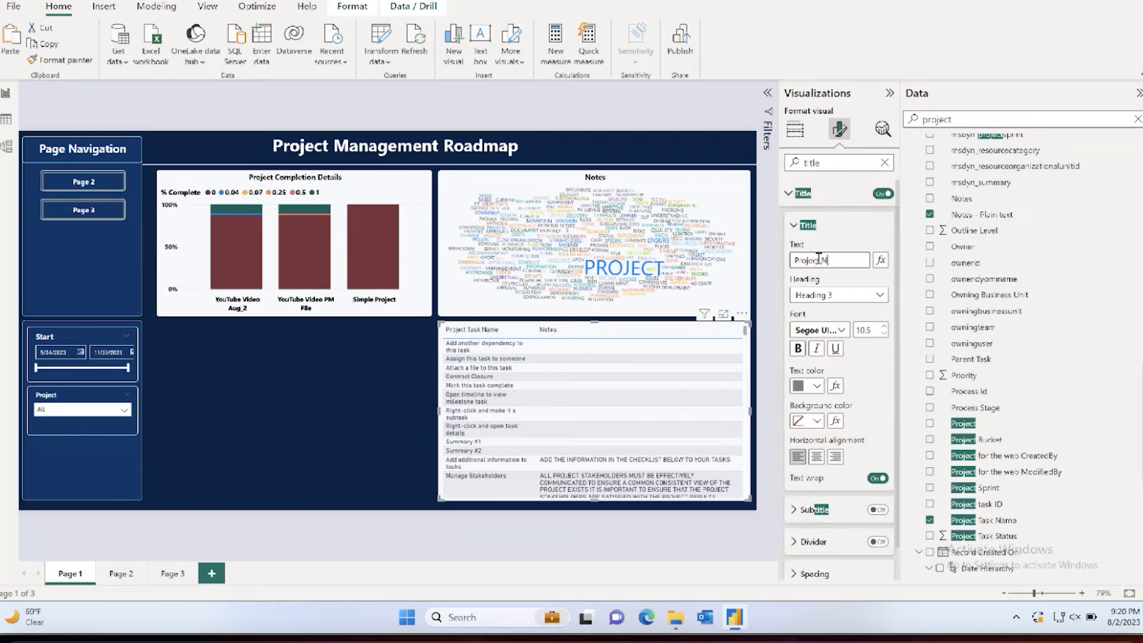
Step: Set the Project Notes table title's text color to black and center it, and clear the format settings search
{"action": "left_click", "coordinate": [810, 385]}
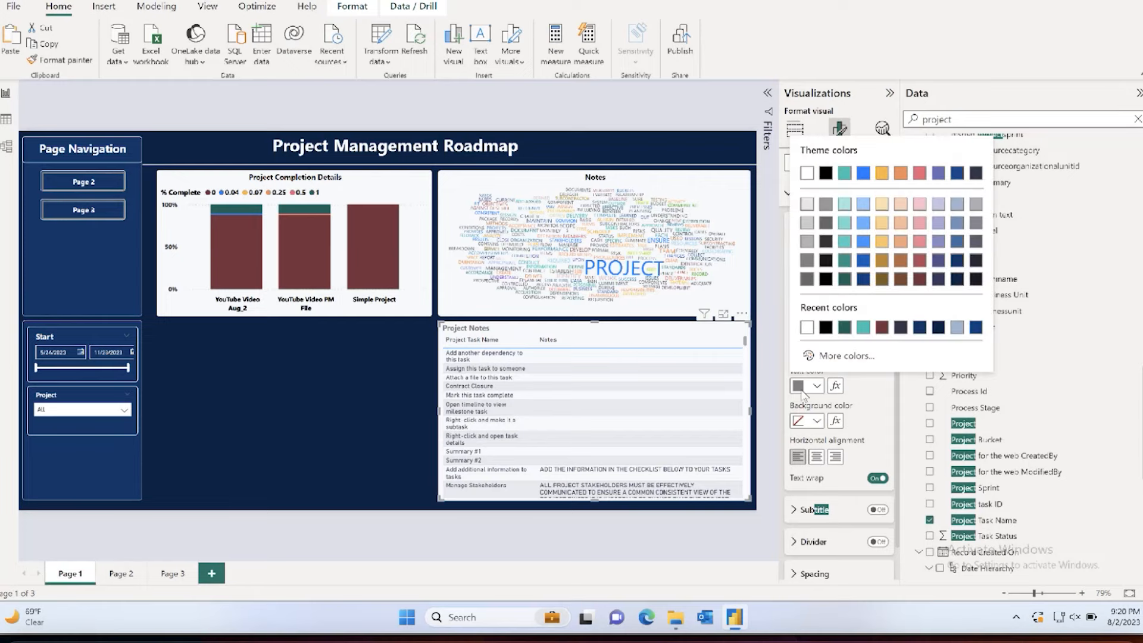
{"action": "left_click", "coordinate": [813, 170]}
{"action": "left_click", "coordinate": [816, 456]}
{"action": "double_click", "coordinate": [816, 162]}
{"action": "key", "text": "BackSpace"}
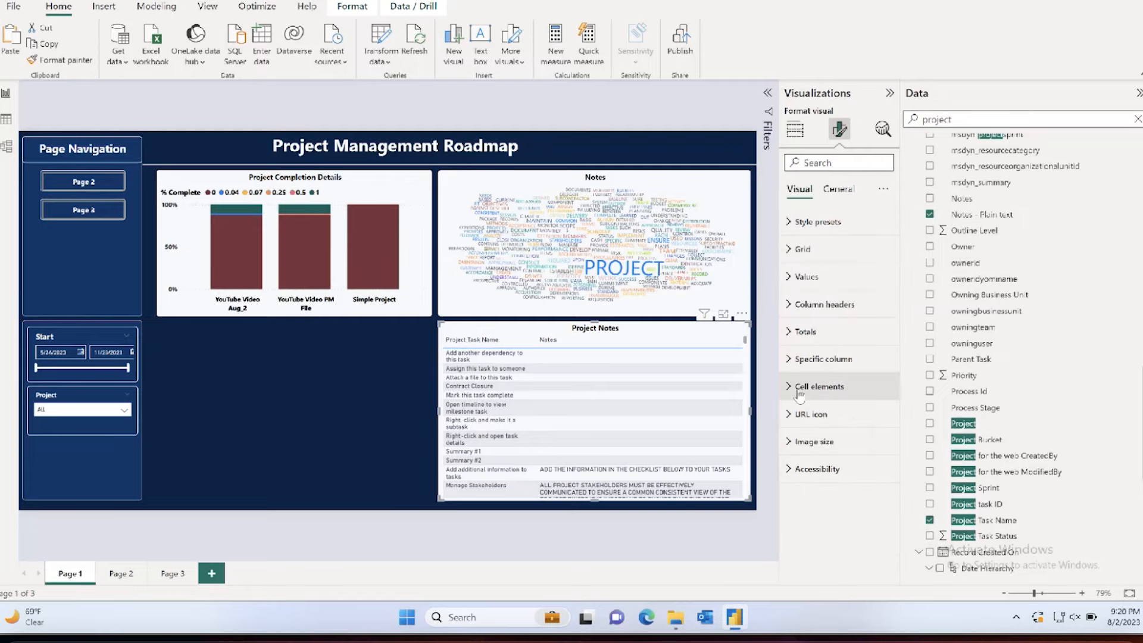
Step: Format the Project Notes table's values with a bold Segoe UI font, using black for both the text color and alternate text color
{"action": "left_click", "coordinate": [807, 276]}
{"action": "scroll", "coordinate": [821, 292], "scroll_direction": "down", "scroll_amount": 1}
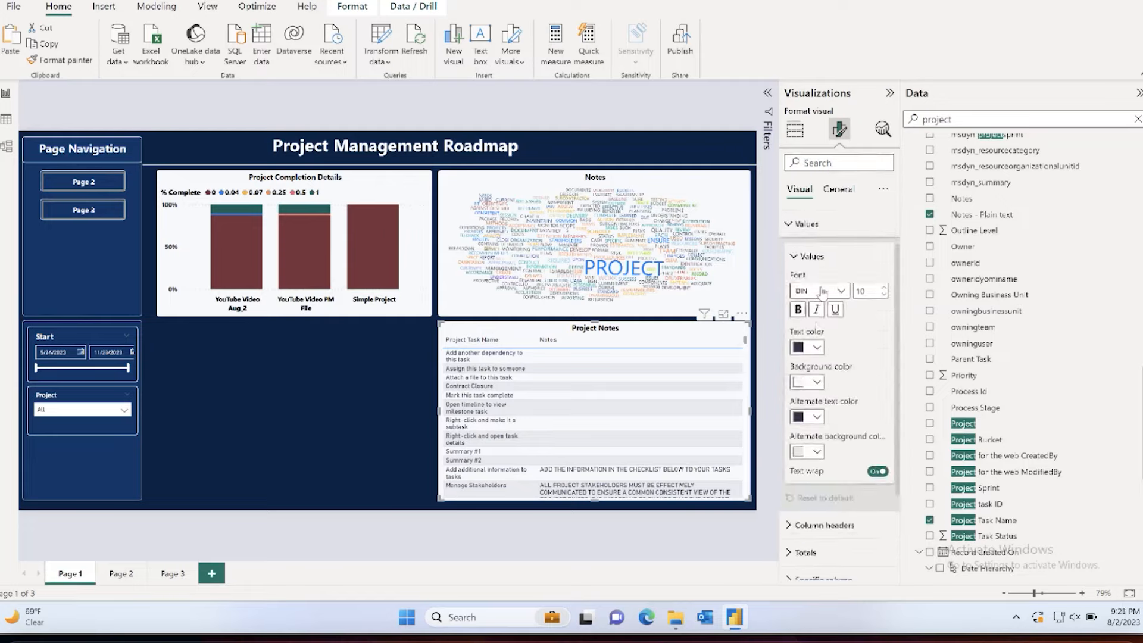
{"action": "left_click", "coordinate": [823, 292]}
{"action": "left_click", "coordinate": [824, 420]}
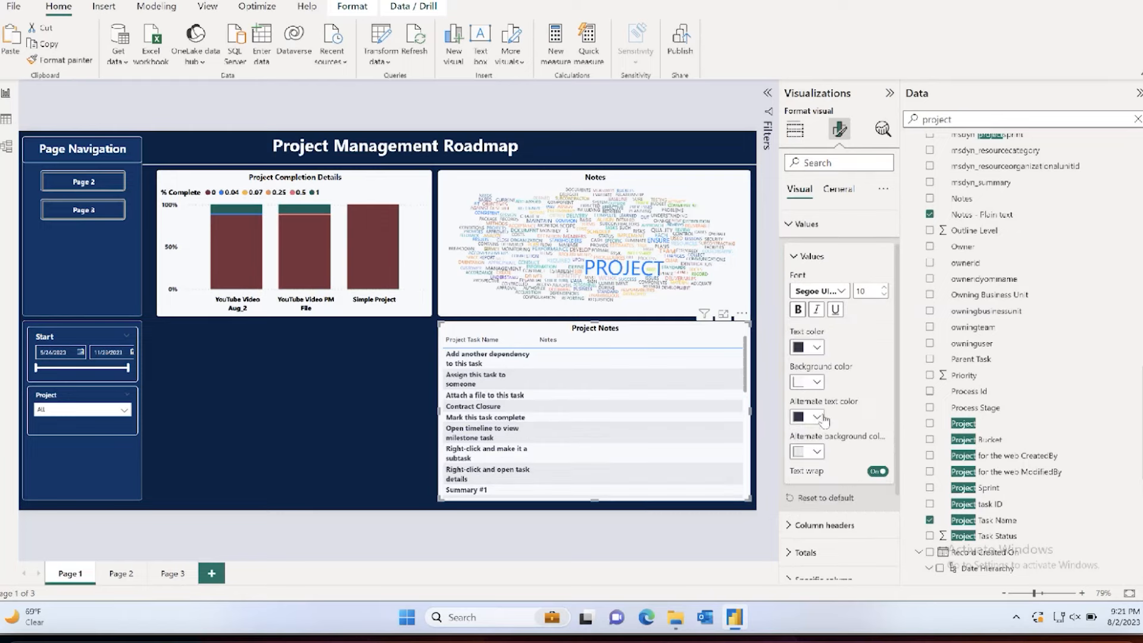
{"action": "left_click", "coordinate": [815, 347]}
{"action": "left_click", "coordinate": [824, 394]}
{"action": "left_click", "coordinate": [817, 417]}
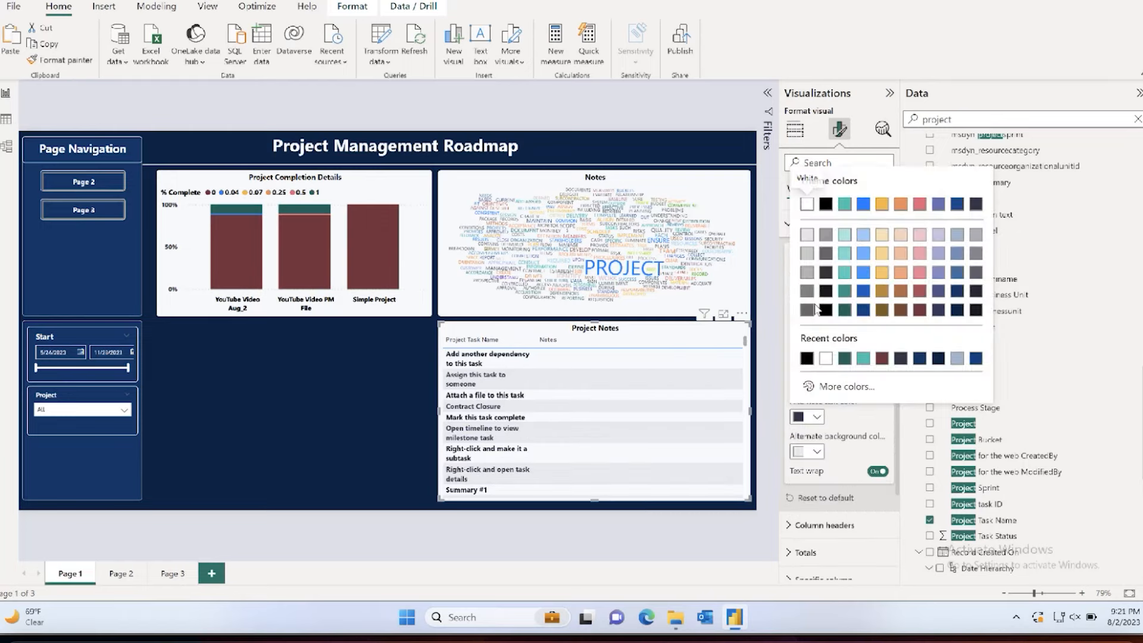
{"action": "left_click", "coordinate": [825, 216]}
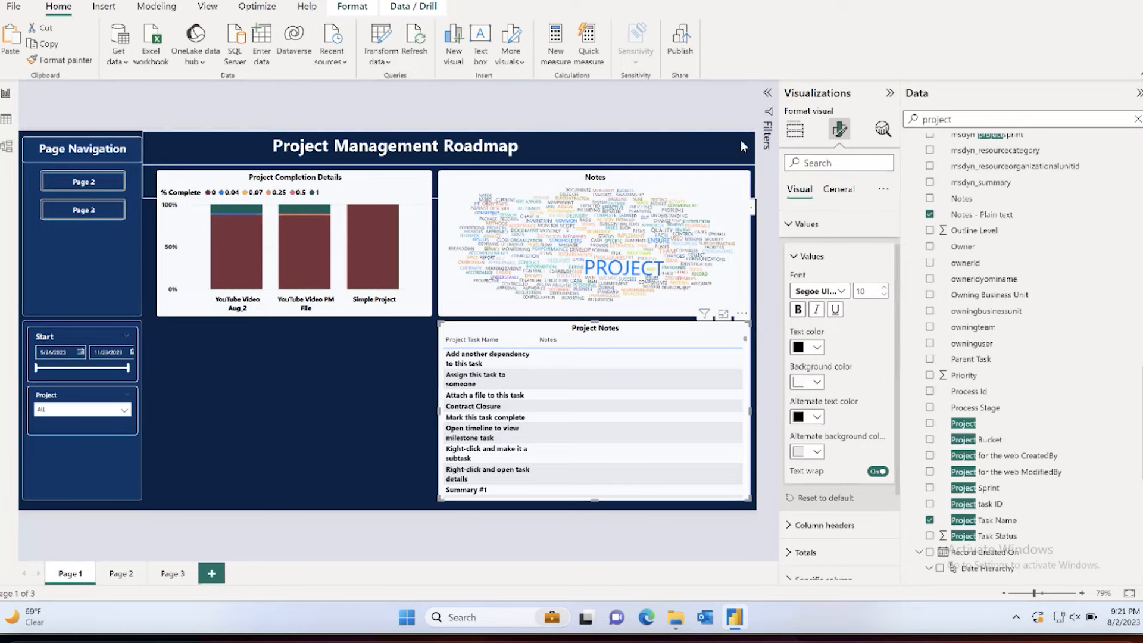
Step: Filter the Project Notes table on Notes to exclude blank entries while keeping all other values
{"action": "left_click", "coordinate": [768, 94]}
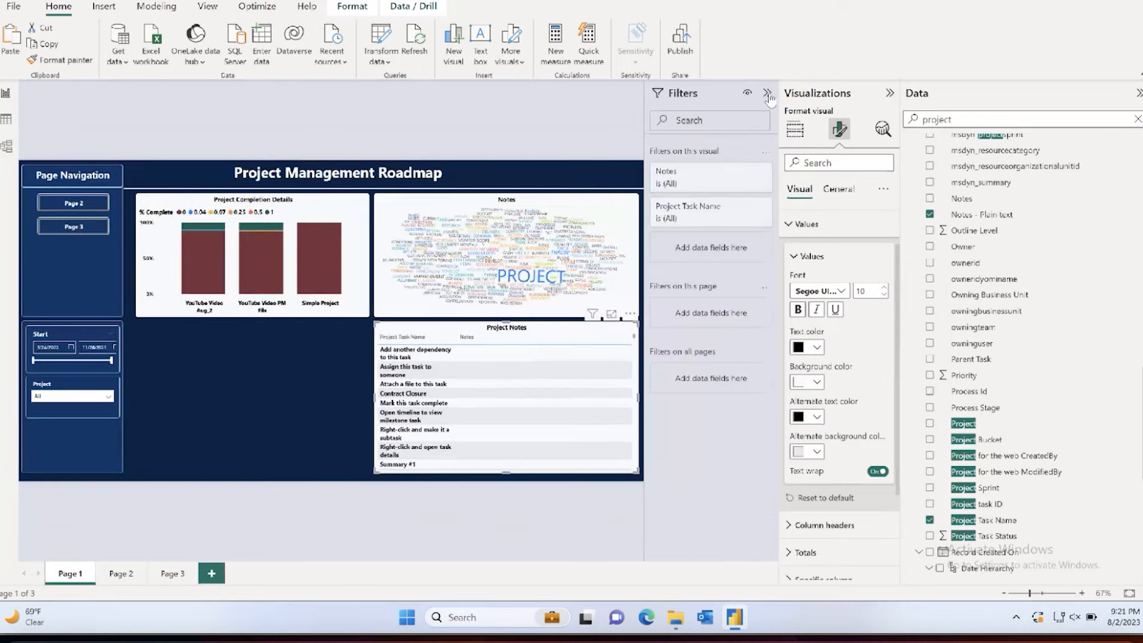
{"action": "left_click", "coordinate": [683, 206]}
{"action": "left_click", "coordinate": [682, 182]}
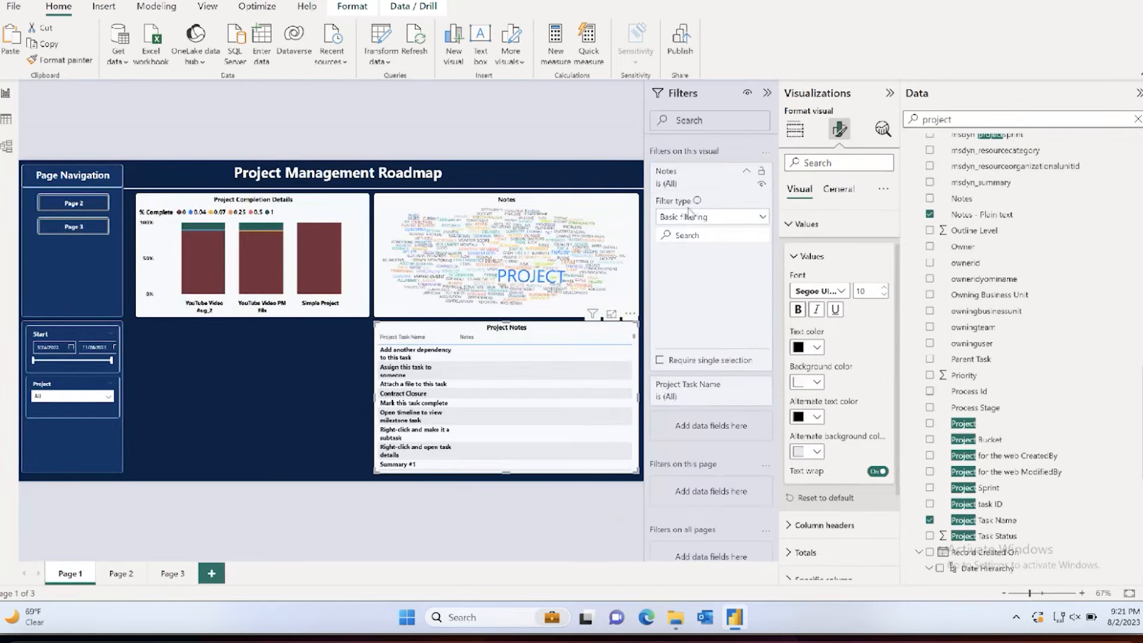
{"action": "left_click", "coordinate": [682, 271]}
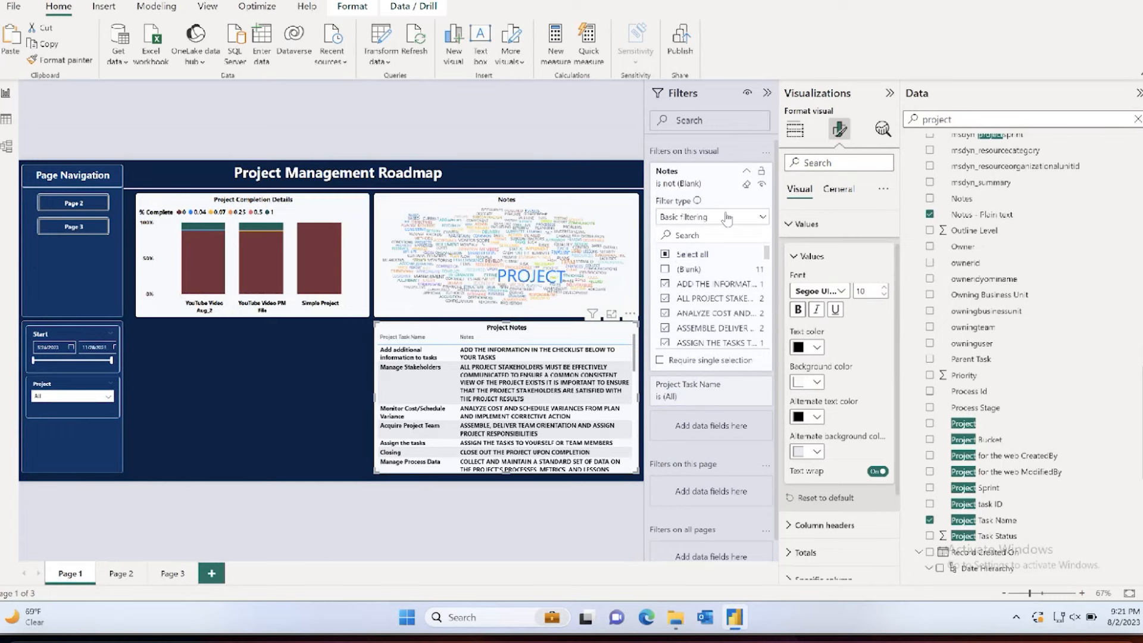
{"action": "left_click", "coordinate": [746, 171]}
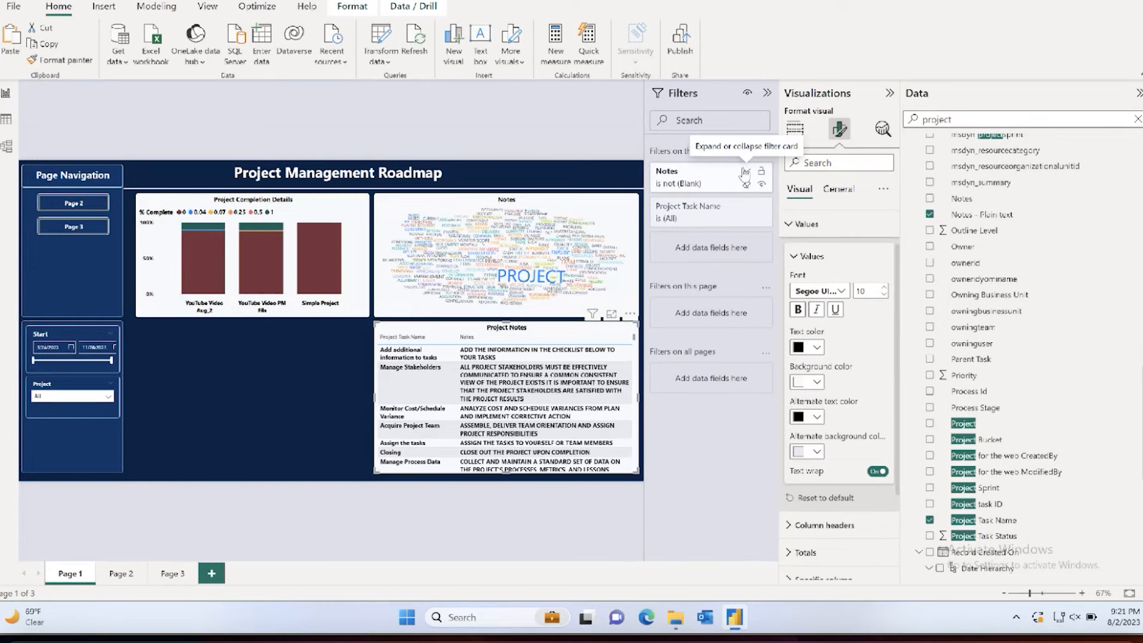
{"action": "left_click", "coordinate": [889, 93]}
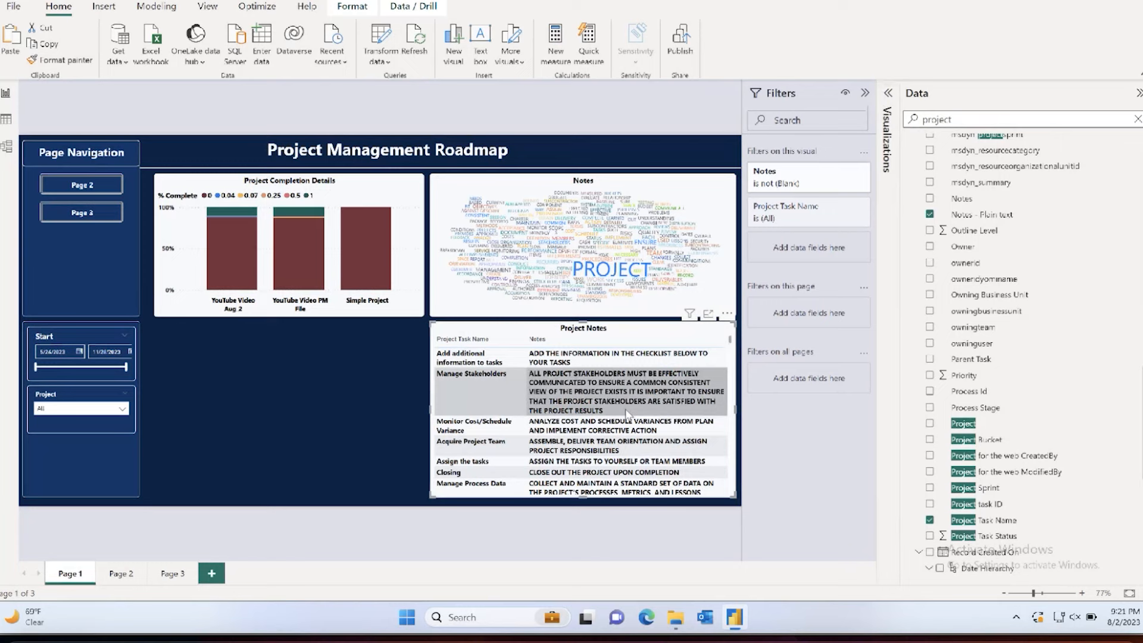
{"action": "left_click", "coordinate": [888, 93]}
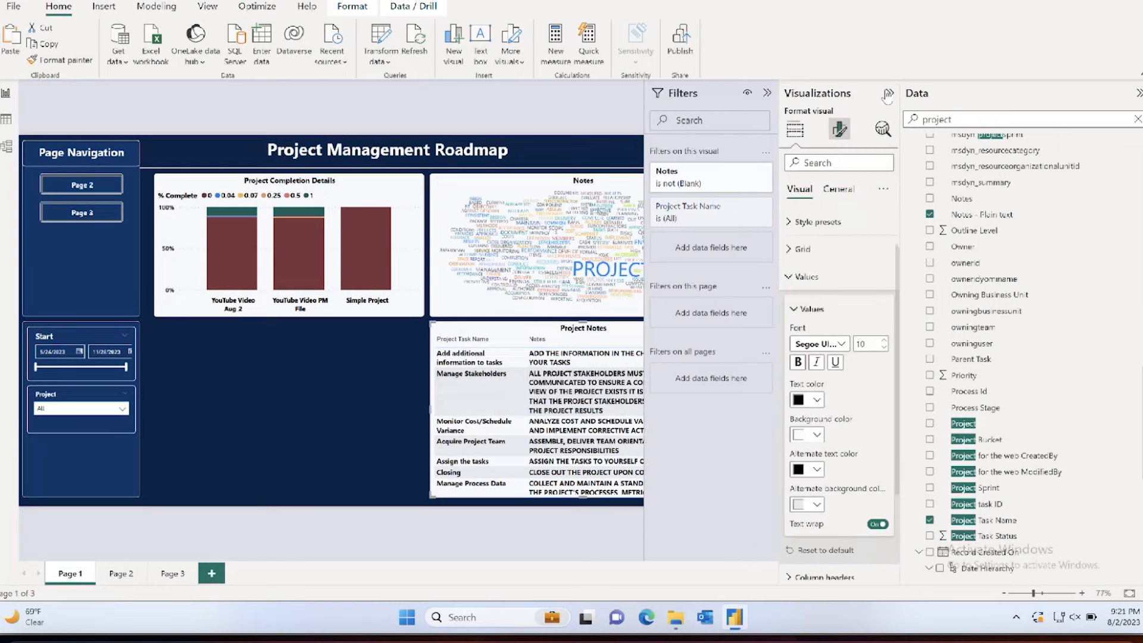
Step: Format the Project Notes table's column headers with a bold Segoe UI font and black text, and collapse the Visualizations and Filters panes
{"action": "left_click", "coordinate": [805, 276]}
{"action": "left_click", "coordinate": [824, 304]}
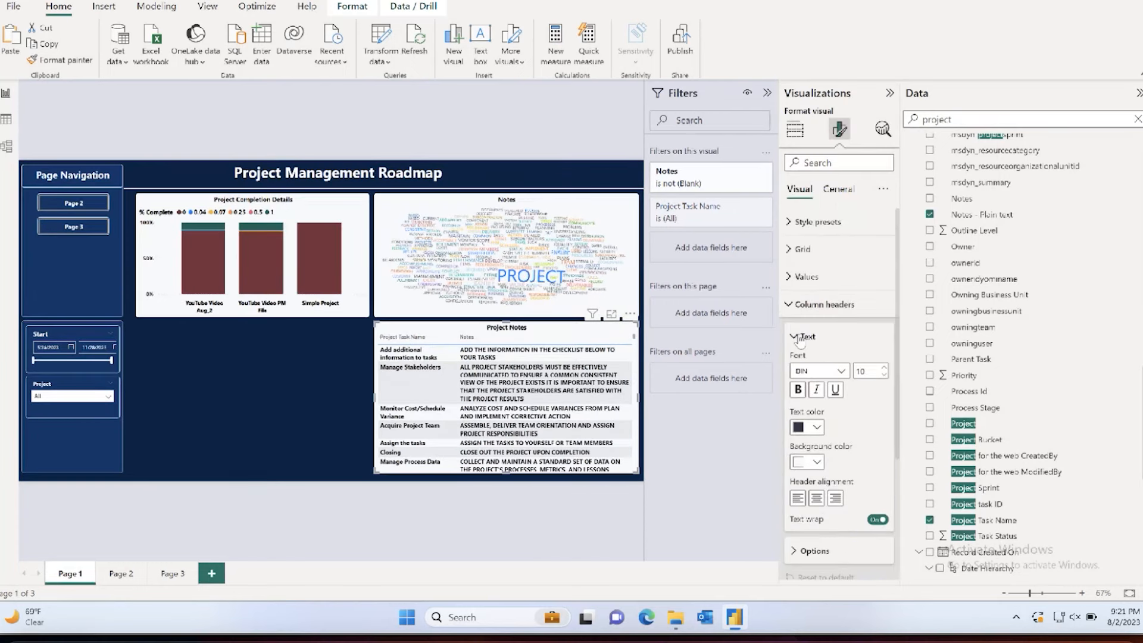
{"action": "left_click", "coordinate": [814, 375]}
{"action": "scroll", "coordinate": [816, 447], "scroll_direction": "down", "scroll_amount": 3}
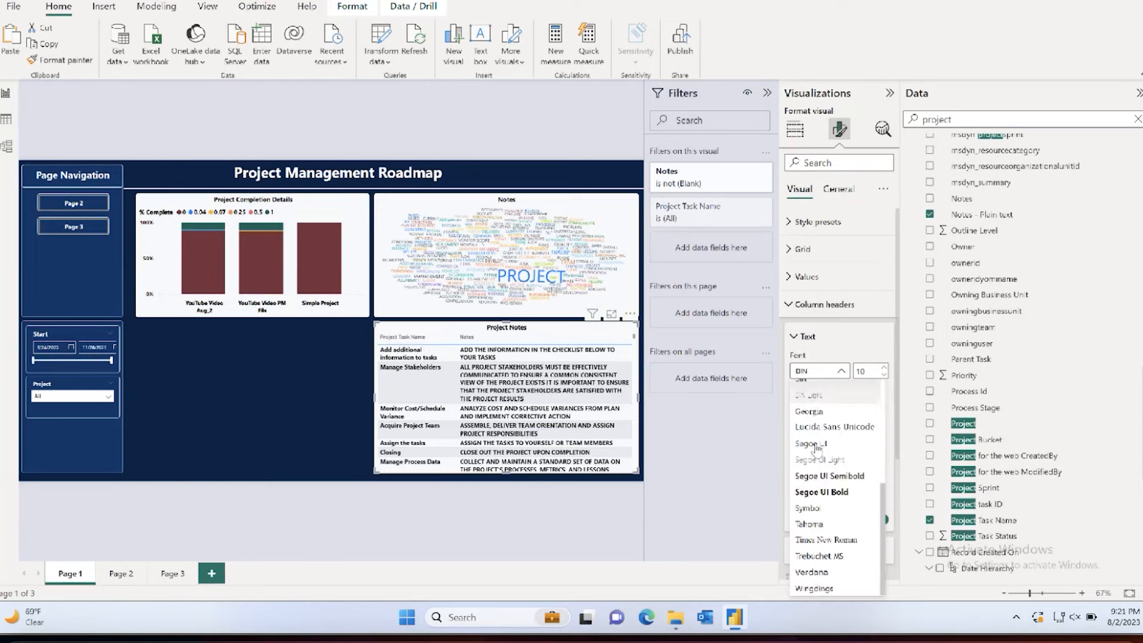
{"action": "left_click", "coordinate": [811, 444]}
{"action": "left_click", "coordinate": [804, 427]}
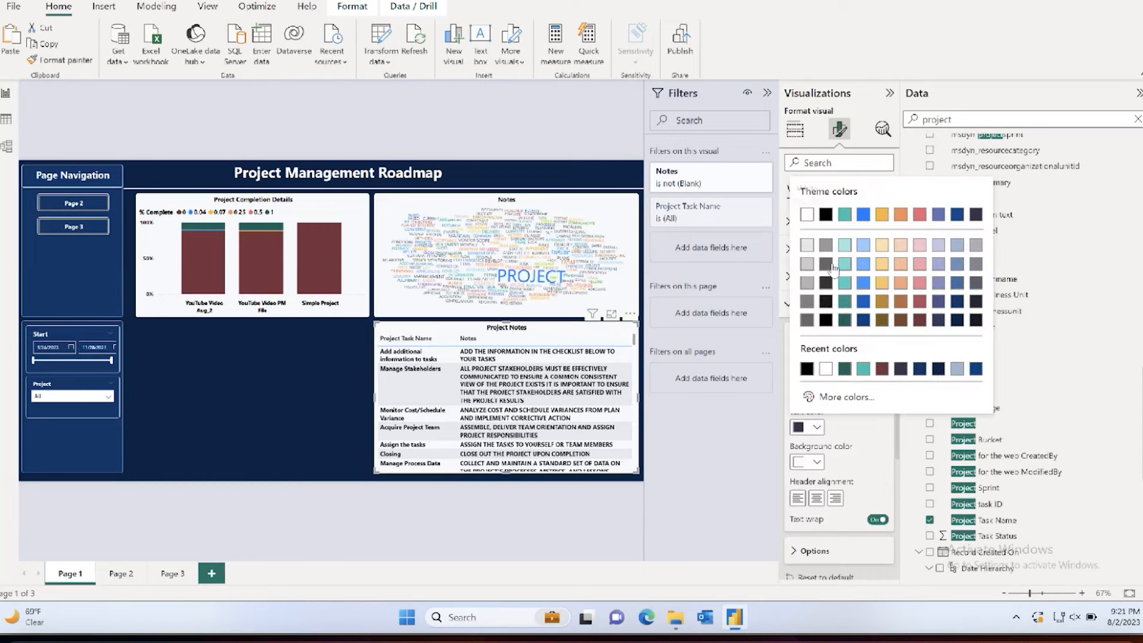
{"action": "left_click", "coordinate": [825, 216]}
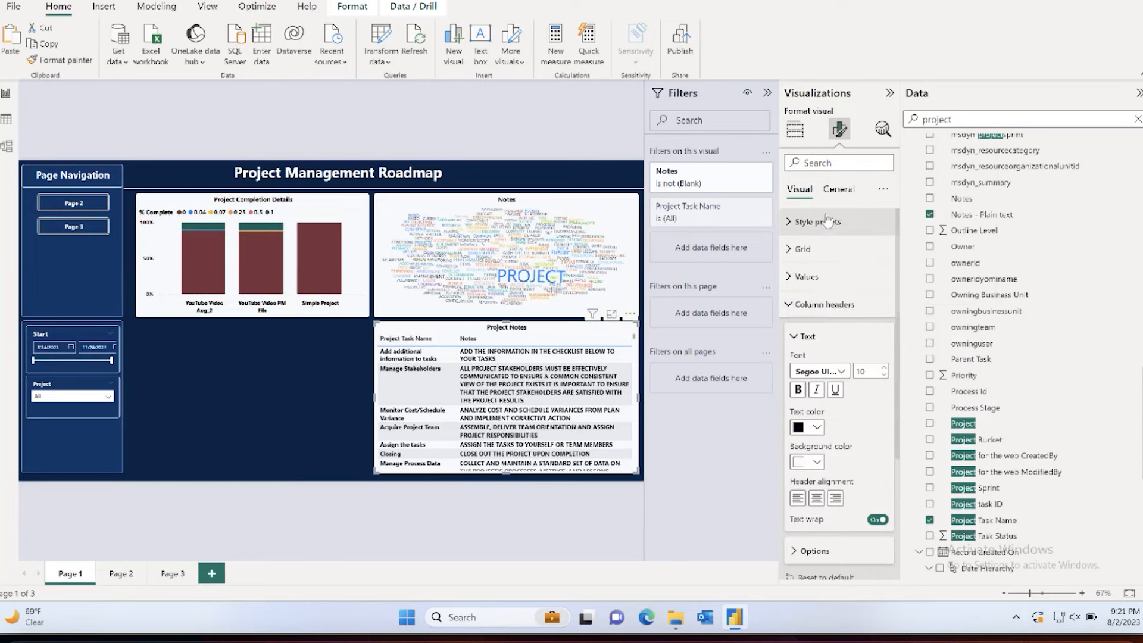
{"action": "left_click", "coordinate": [827, 305]}
{"action": "left_click", "coordinate": [889, 92]}
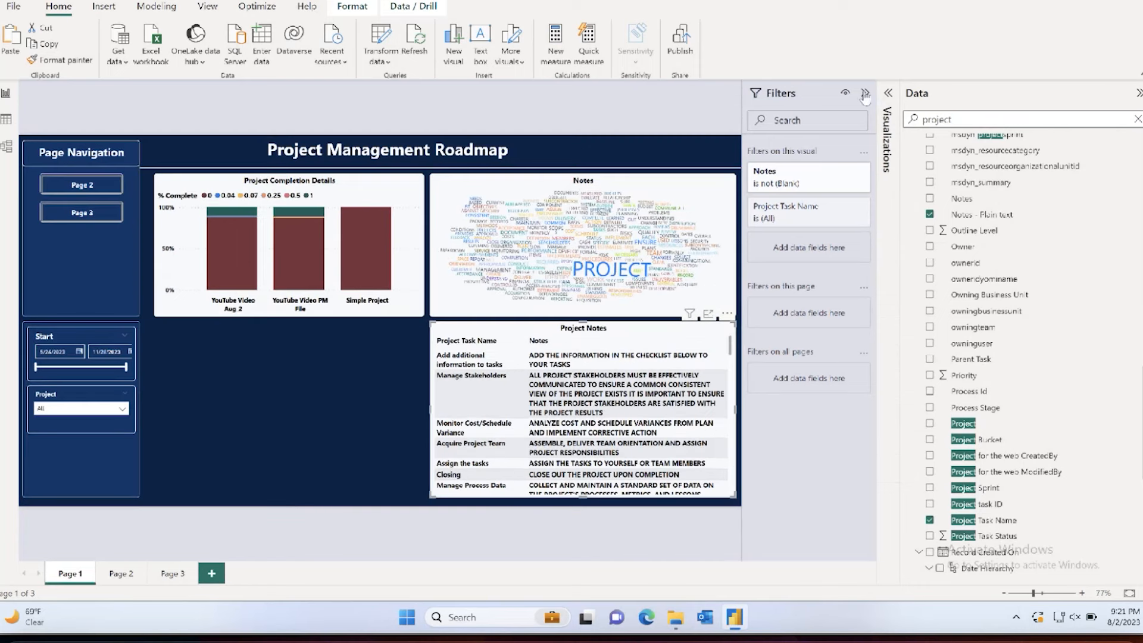
{"action": "left_click", "coordinate": [865, 94]}
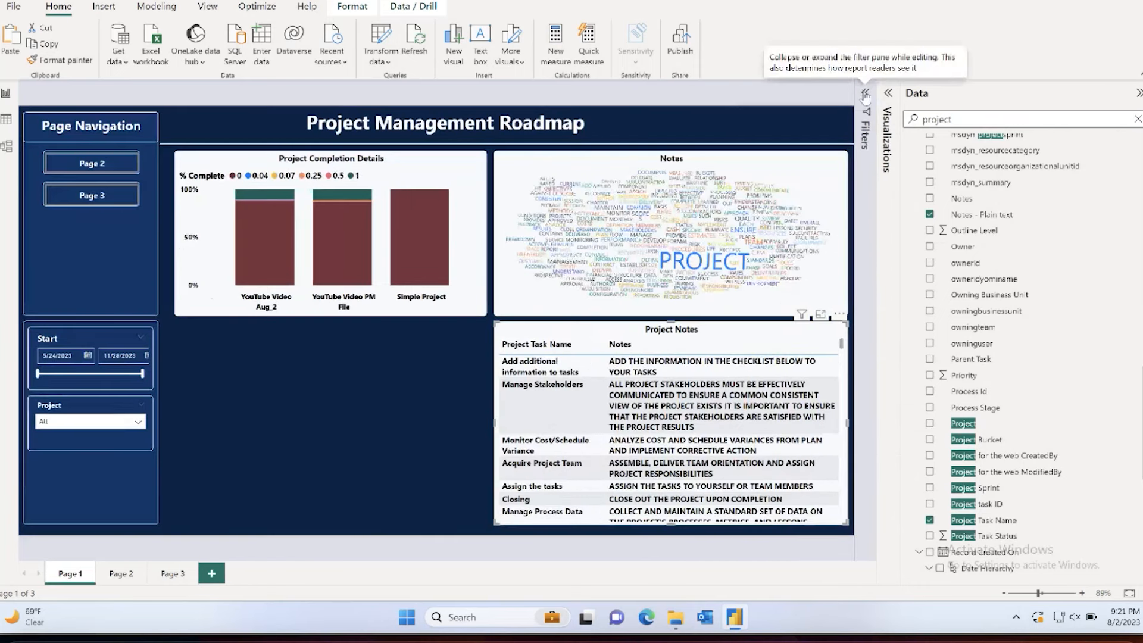
Step: Examine the Parent Task column in the msdyn_projecttask table's data and return to the report page
{"action": "scroll", "coordinate": [946, 324], "scroll_direction": "down", "scroll_amount": 1}
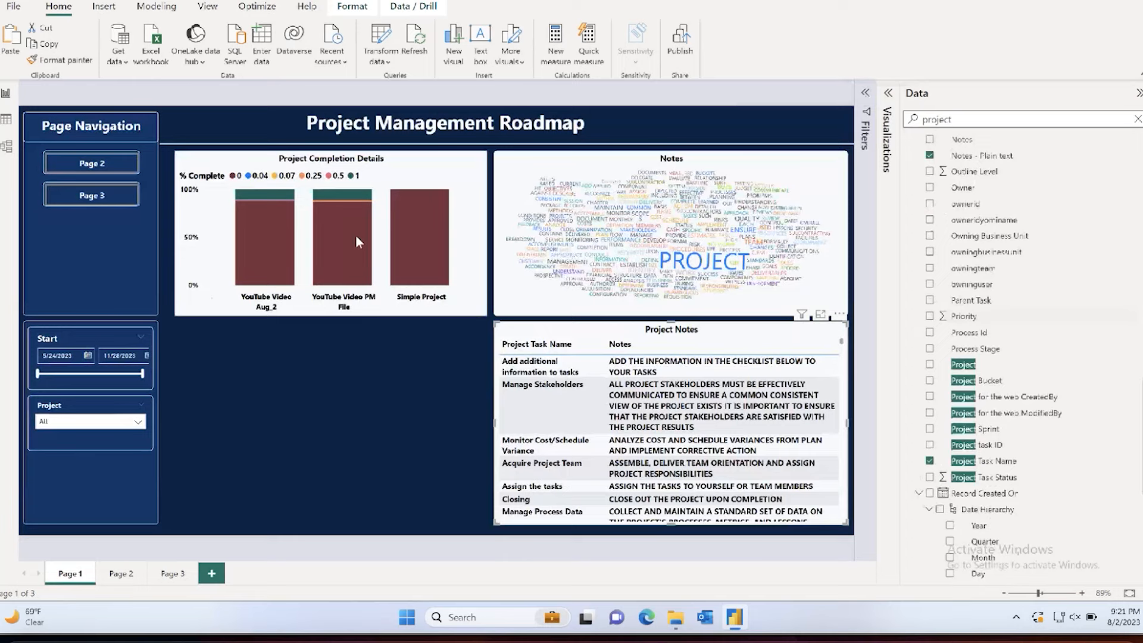
{"action": "left_click", "coordinate": [88, 162], "text": "ctrl"}
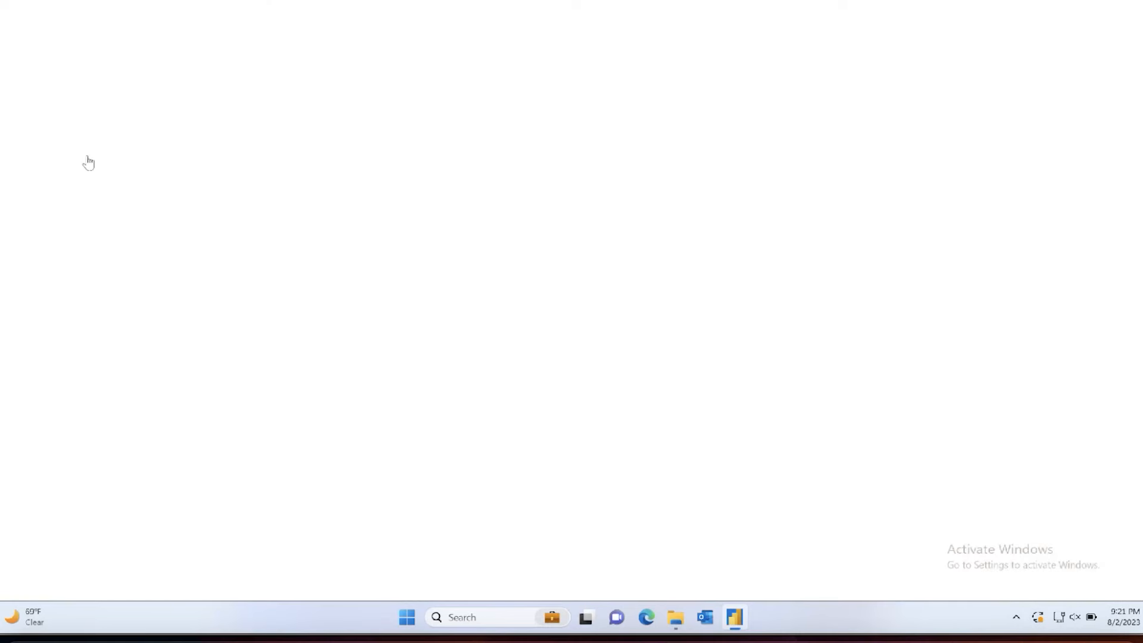
{"action": "scroll", "coordinate": [321, 299], "scroll_direction": "right", "scroll_amount": 3}
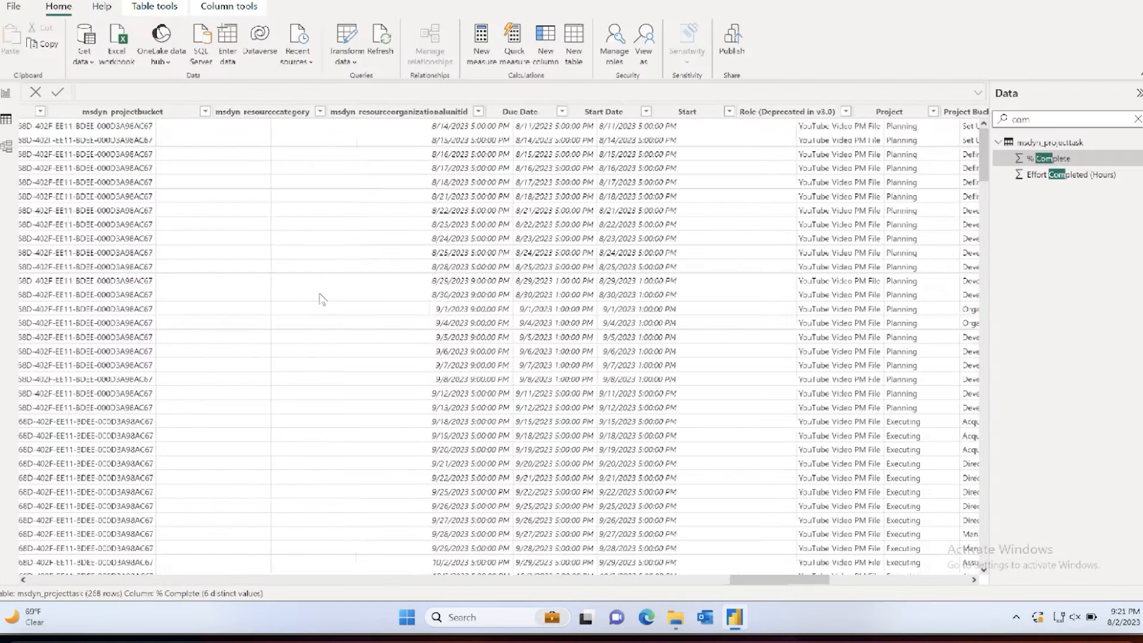
{"action": "scroll", "coordinate": [321, 299], "scroll_direction": "right", "scroll_amount": 3}
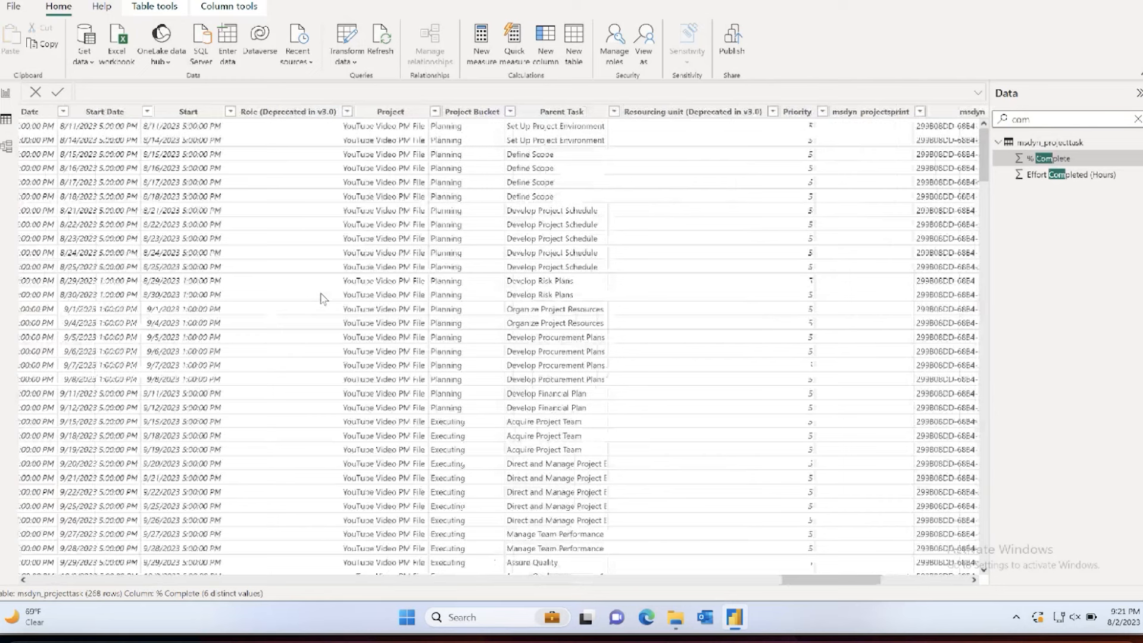
{"action": "left_click", "coordinate": [530, 128]}
{"action": "left_click_drag", "start_coordinate": [837, 579], "coordinate": [858, 587]}
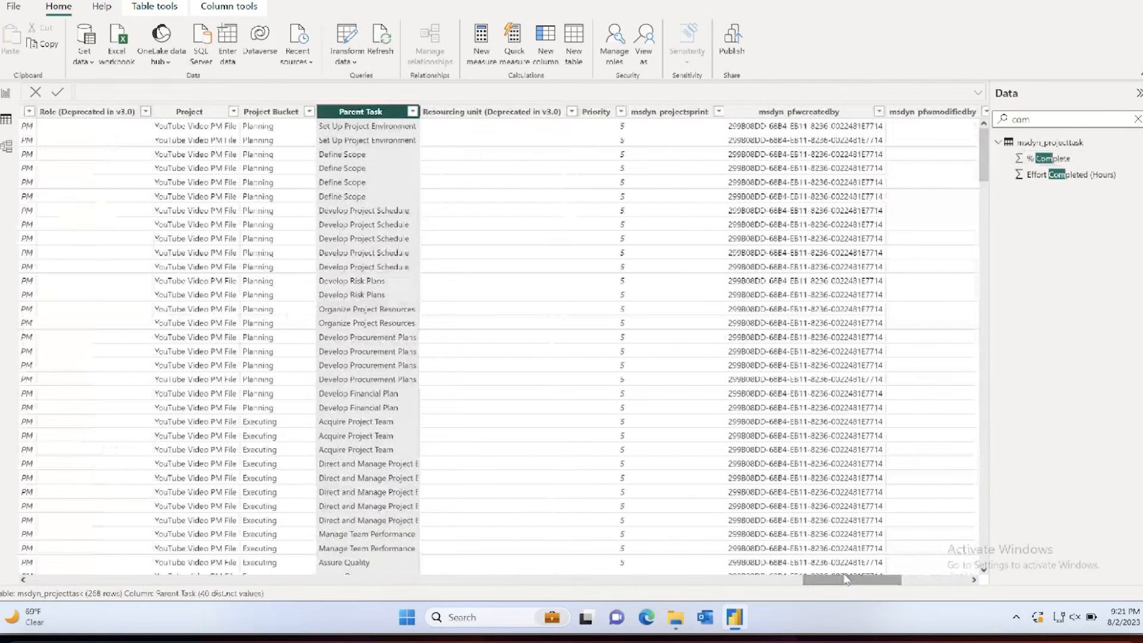
{"action": "left_click", "coordinate": [6, 93]}
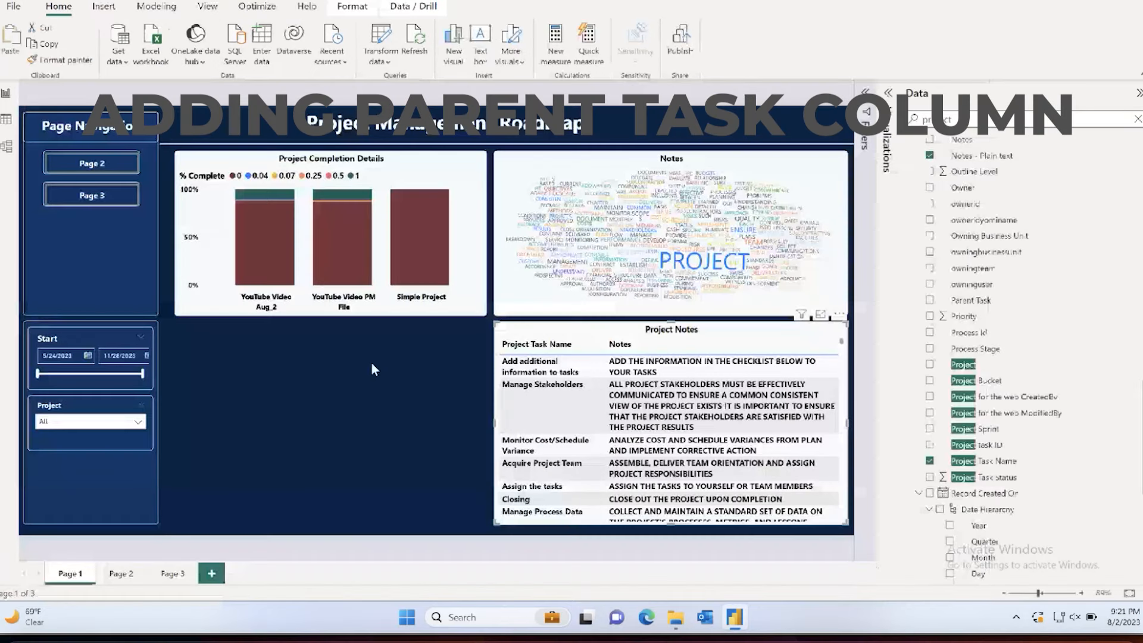
Step: Add a donut chart in the empty area below Project Completion Details with Parent Task as its legend
{"action": "left_click", "coordinate": [888, 93]}
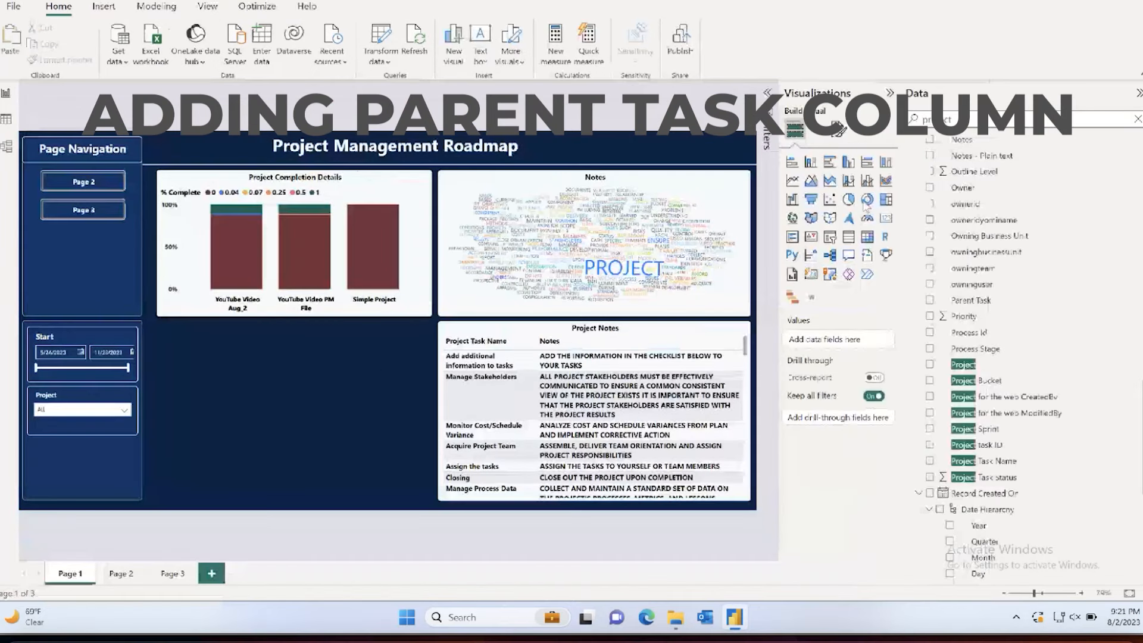
{"action": "left_click", "coordinate": [868, 200]}
{"action": "left_click", "coordinate": [980, 117]}
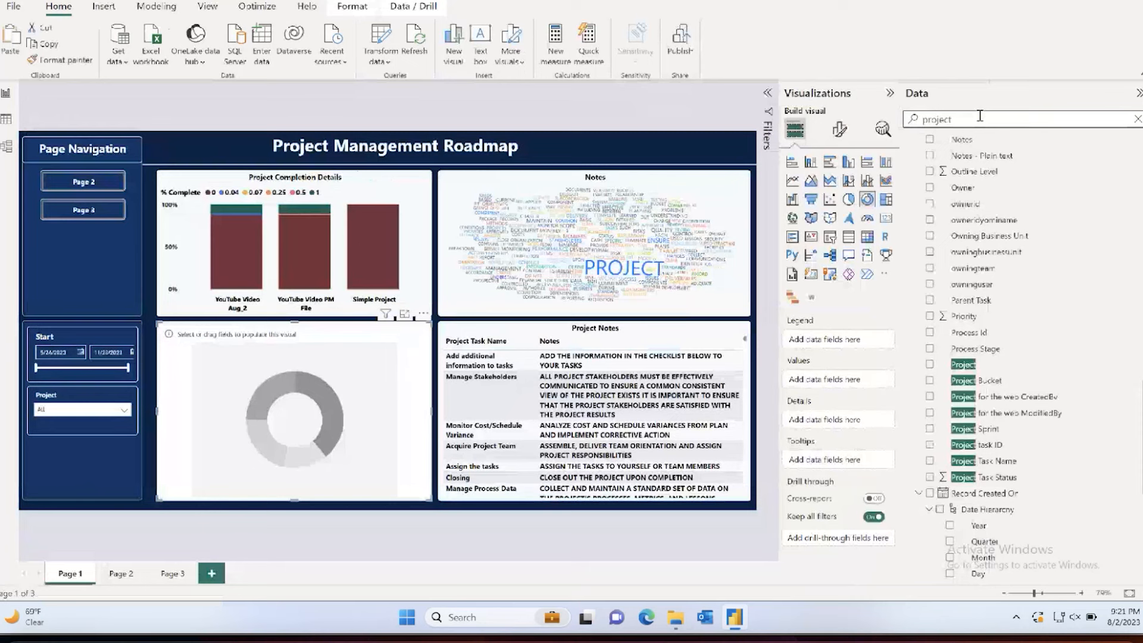
{"action": "key", "text": "BackSpace"}
{"action": "key", "text": "BackSpace"}
{"action": "key", "text": "BackSpace"}
{"action": "key", "text": "BackSpace"}
{"action": "key", "text": "BackSpace"}
{"action": "key", "text": "BackSpace"}
{"action": "type", "text": "arebt"}
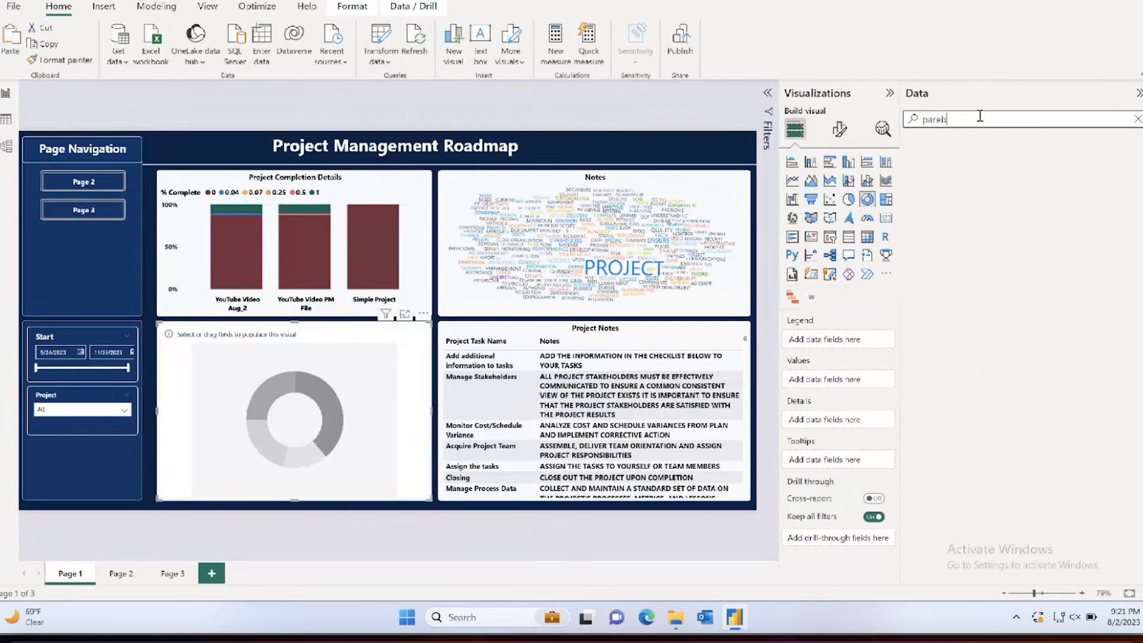
{"action": "key", "text": "BackSpace"}
{"action": "key", "text": "BackSpace"}
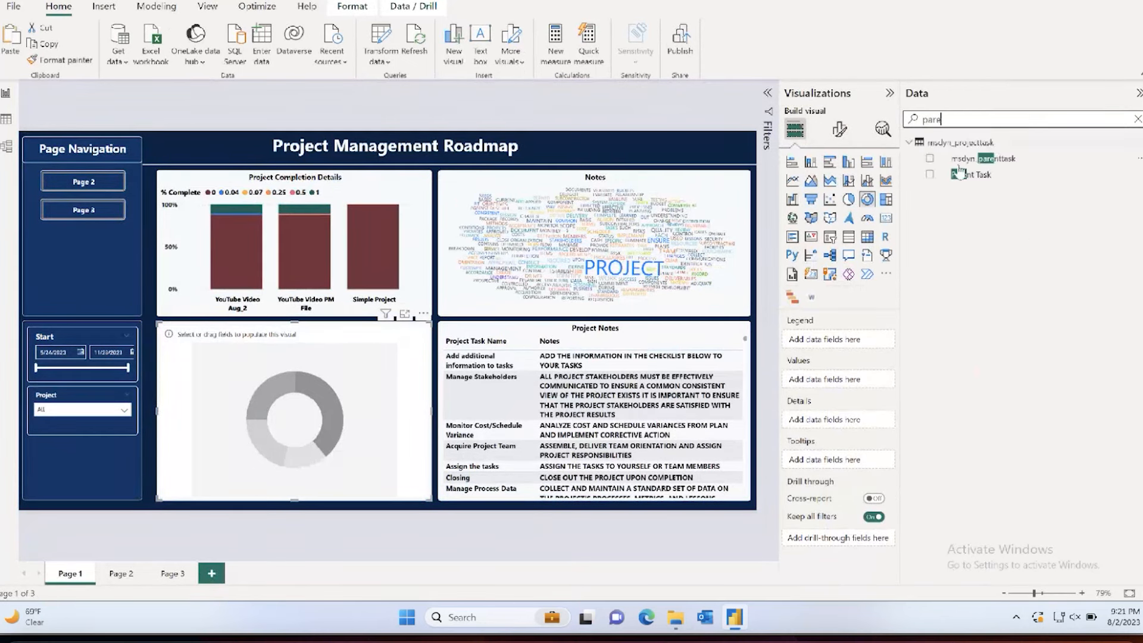
{"action": "left_click", "coordinate": [930, 175]}
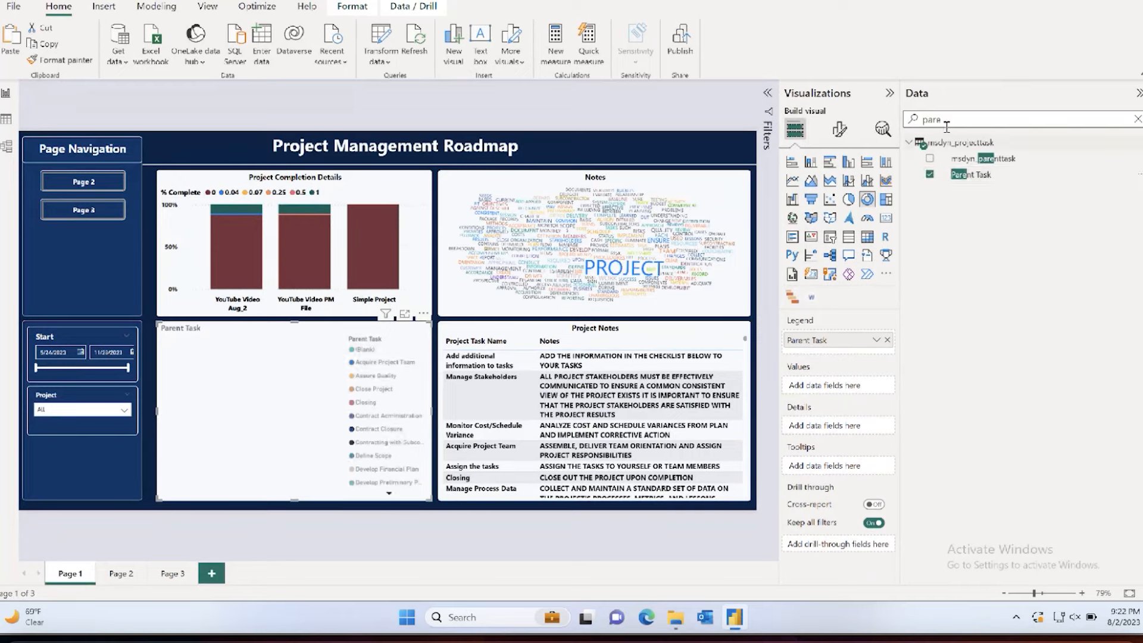
Step: Add Priority to the donut chart's values and aggregate it as Average
{"action": "key", "text": "BackSpace"}
{"action": "key", "text": "BackSpace"}
{"action": "key", "text": "BackSpace"}
{"action": "key", "text": "BackSpace"}
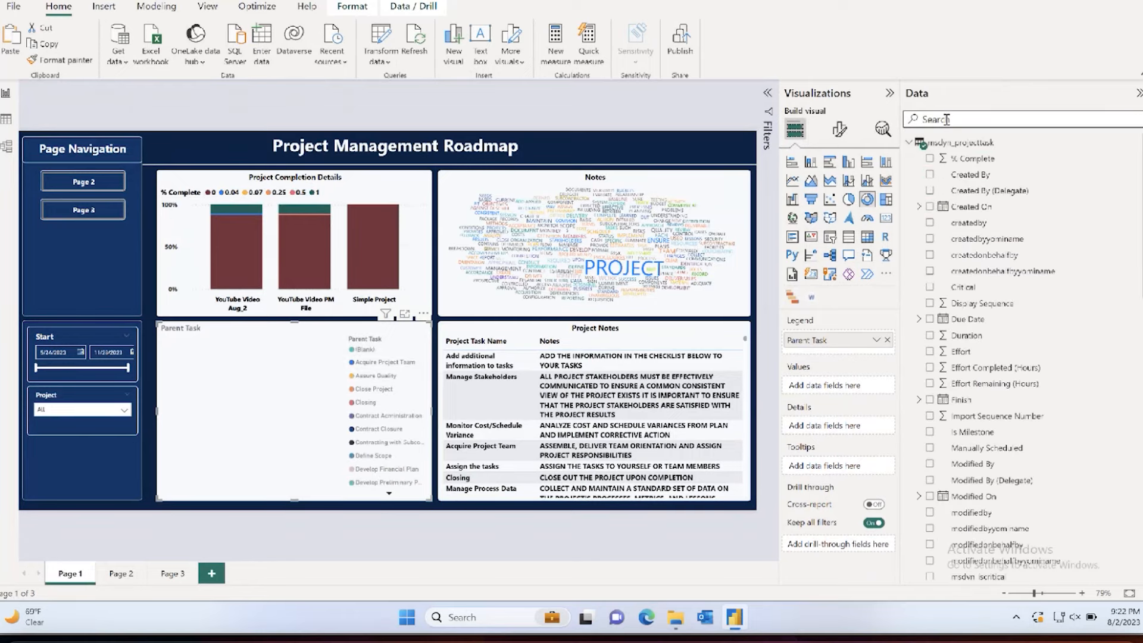
{"action": "type", "text": "prior"}
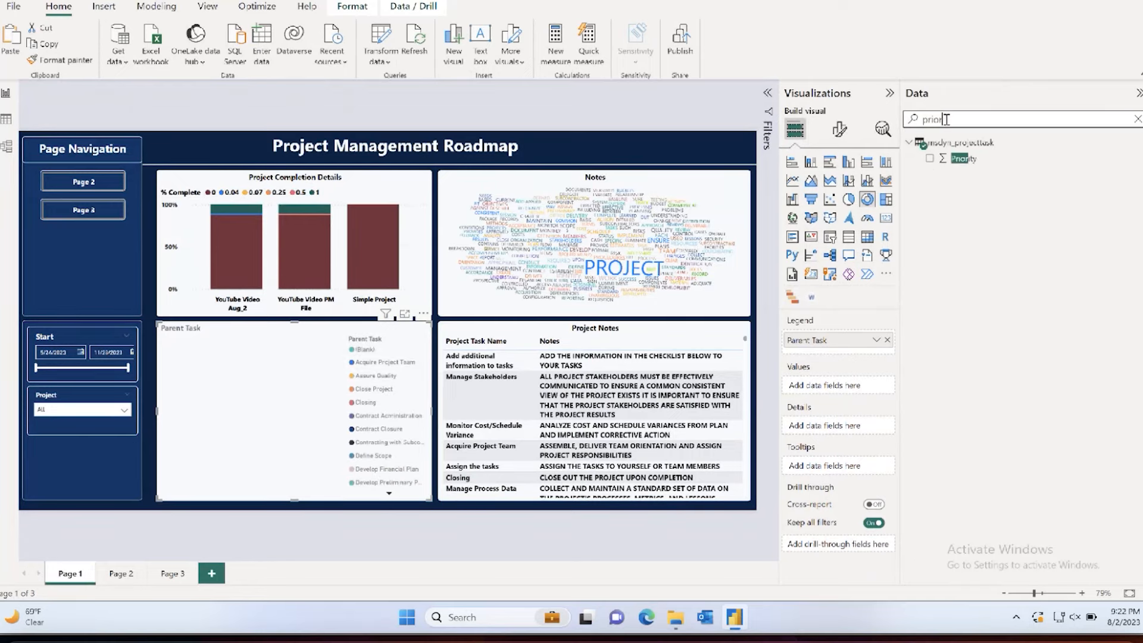
{"action": "left_click", "coordinate": [930, 159]}
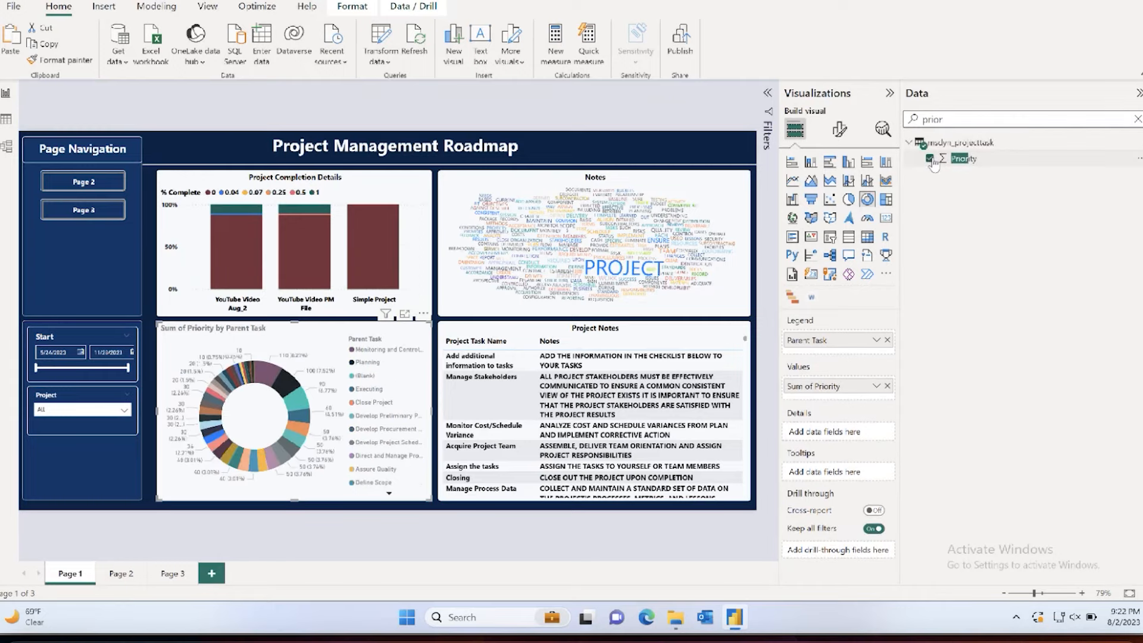
{"action": "mouse_move", "coordinate": [262, 378]}
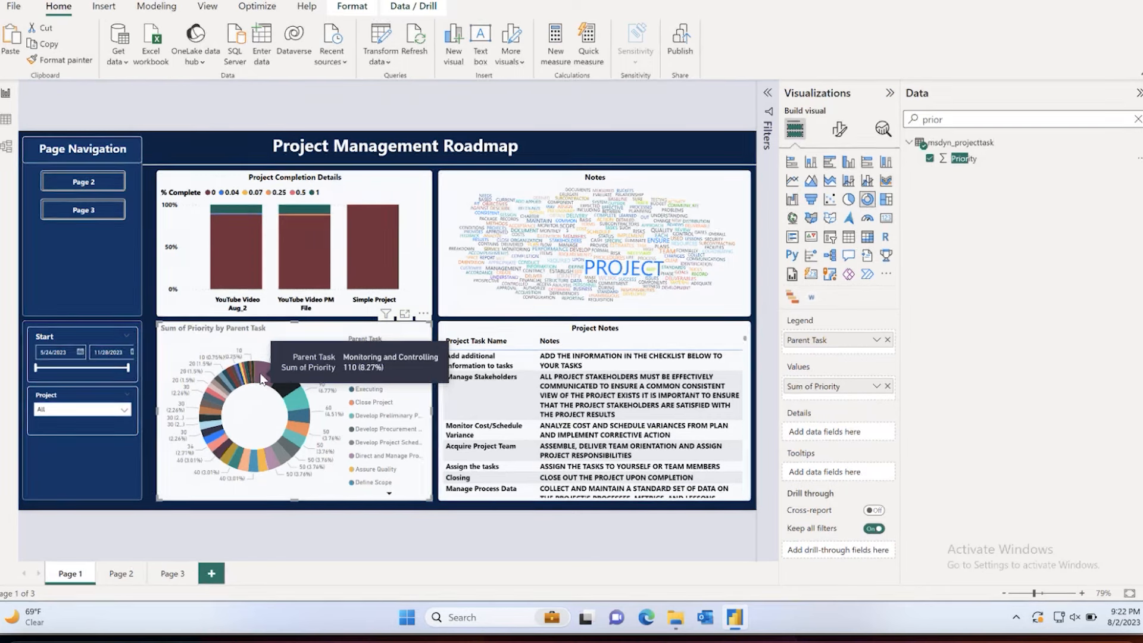
{"action": "left_click", "coordinate": [877, 386]}
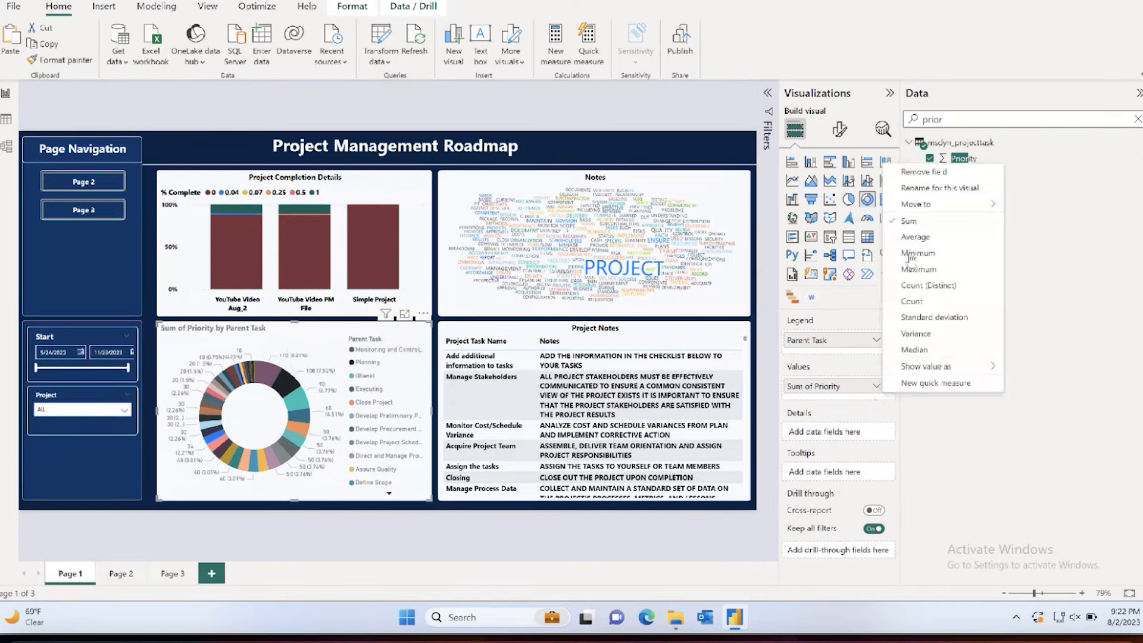
{"action": "left_click", "coordinate": [912, 237]}
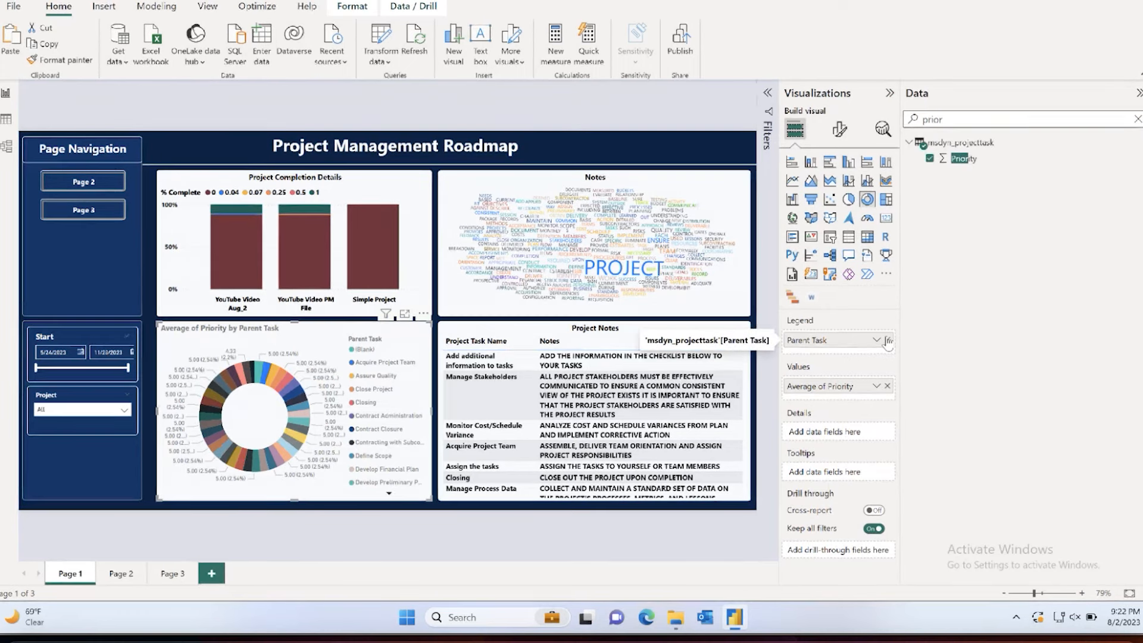
Step: Remove Parent Task from the donut chart's legend and check the Project Bucket and Parent Task columns in the msdyn_projecttask data
{"action": "left_click", "coordinate": [888, 339]}
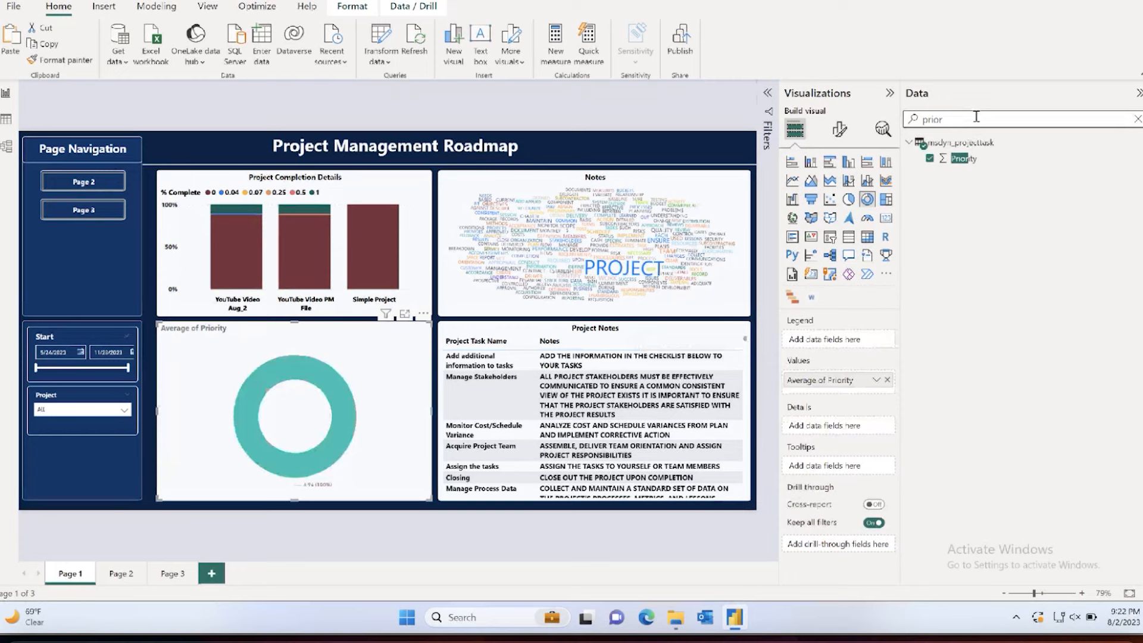
{"action": "left_click", "coordinate": [6, 120]}
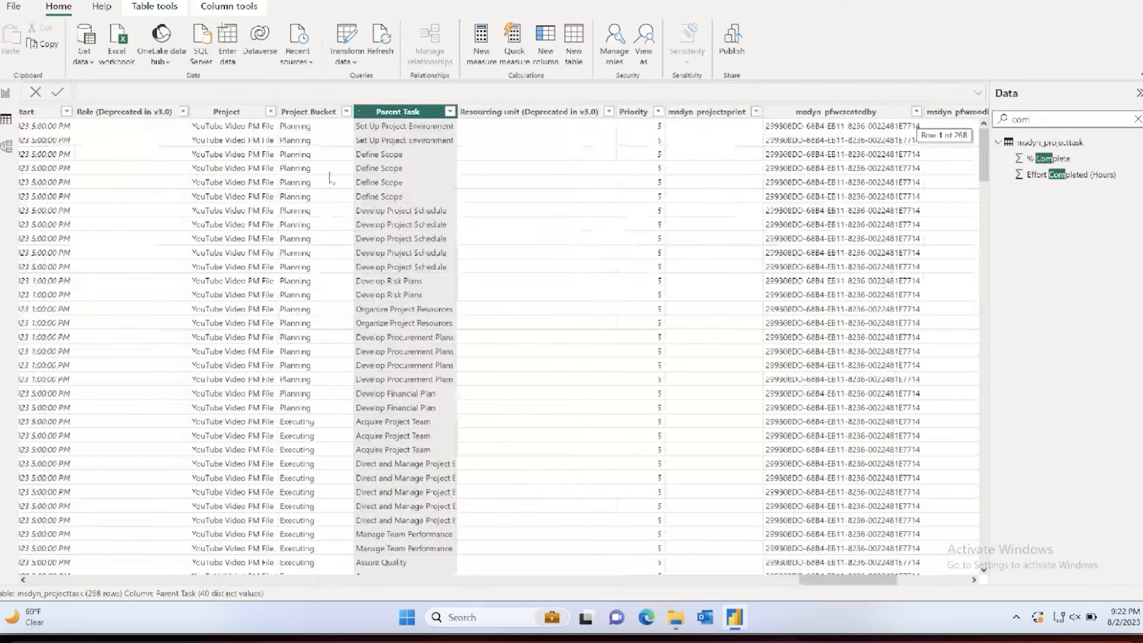
{"action": "left_click", "coordinate": [314, 113]}
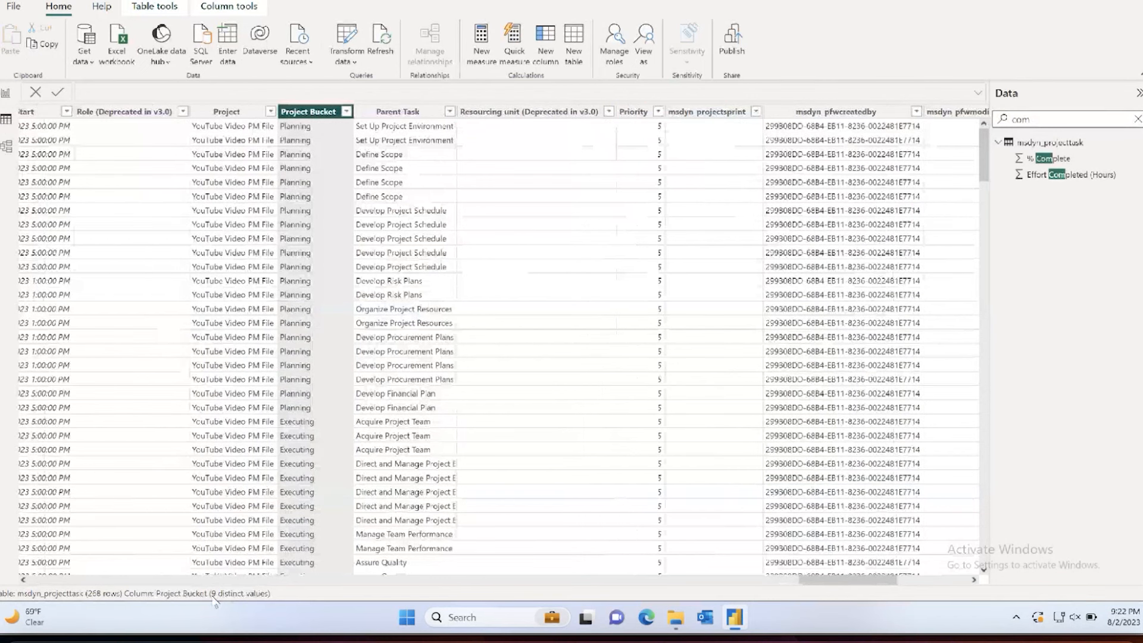
{"action": "left_click", "coordinate": [415, 112]}
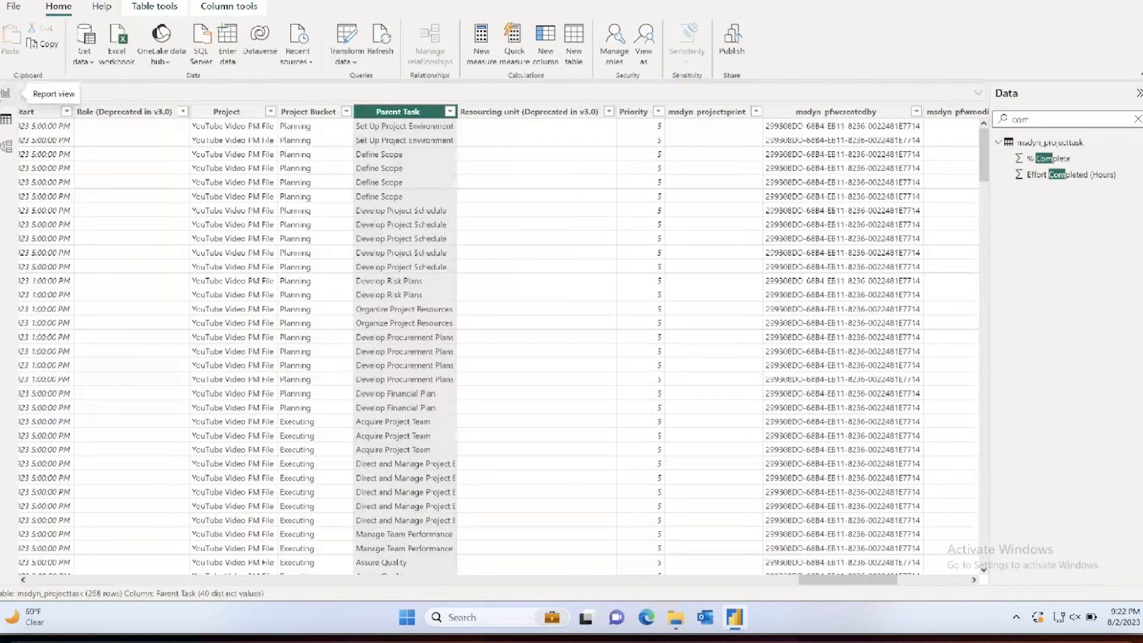
{"action": "left_click", "coordinate": [6, 93]}
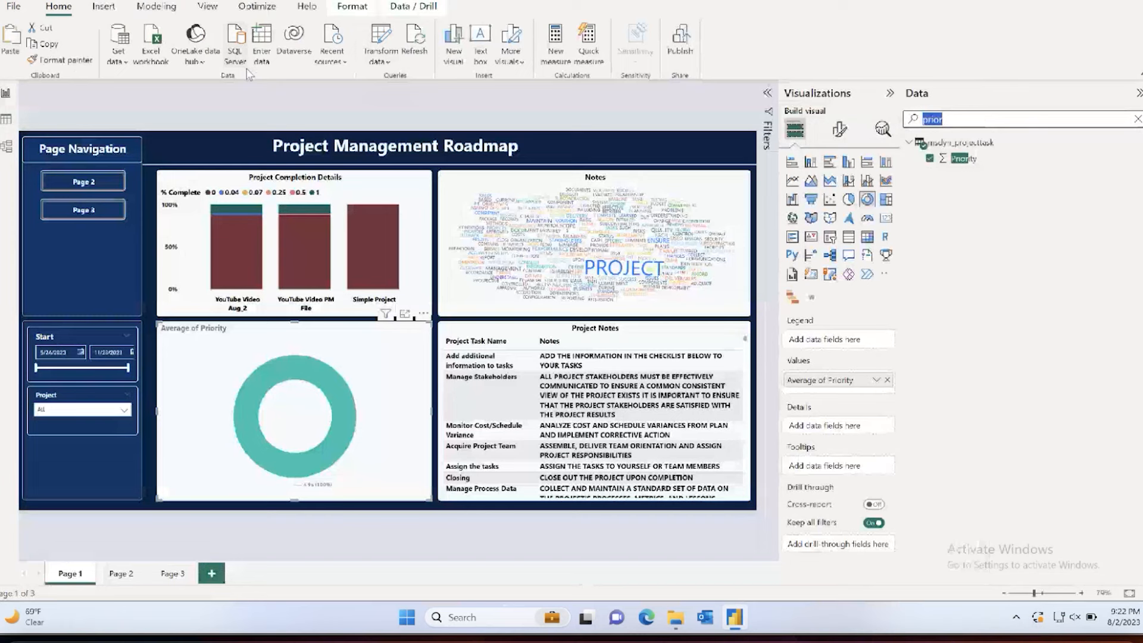
Step: Search the fields for "bucket" and add Project Bucket as the donut chart's legend
{"action": "type", "text": "plannin"}
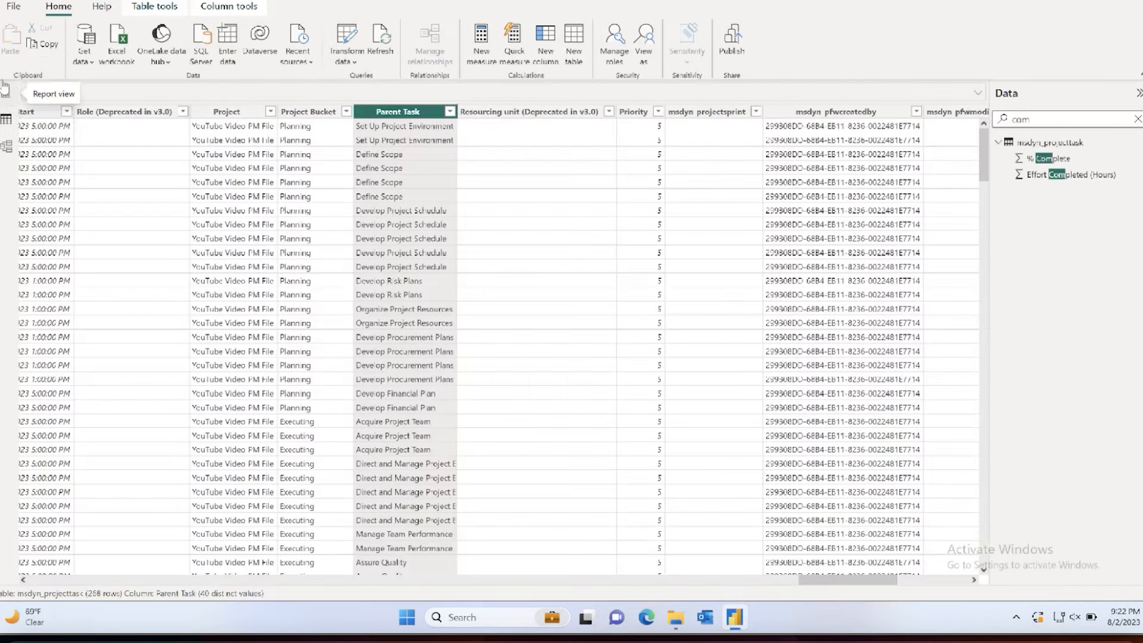
{"action": "left_click", "coordinate": [5, 88]}
{"action": "double_click", "coordinate": [1008, 117]}
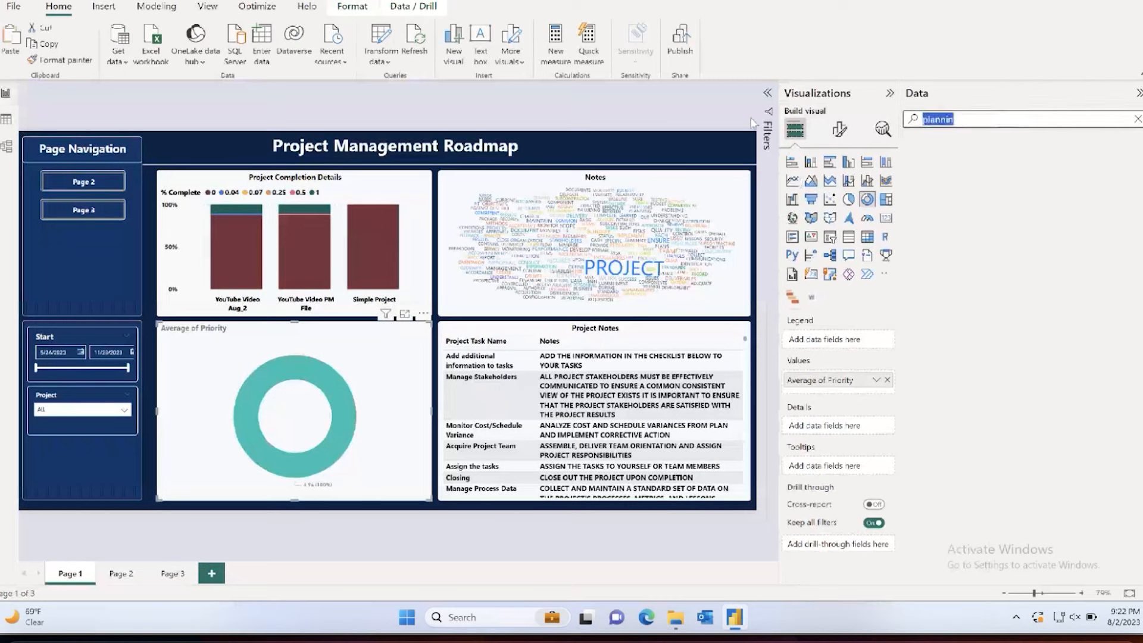
{"action": "type", "text": "bucket"}
{"action": "left_click", "coordinate": [930, 176]}
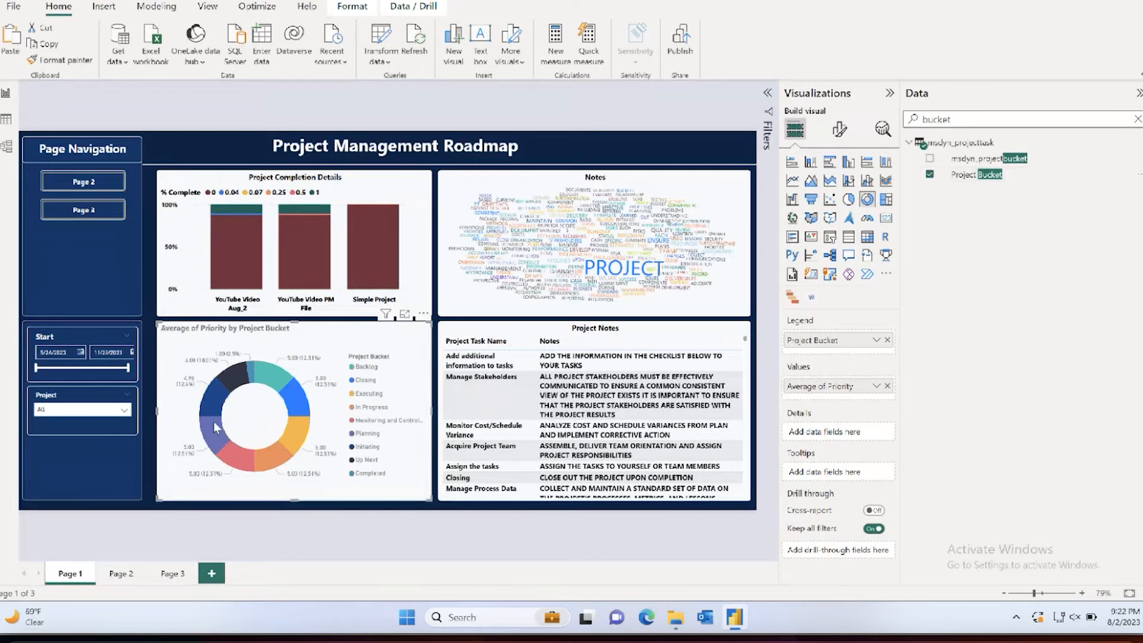
{"action": "mouse_move", "coordinate": [215, 425]}
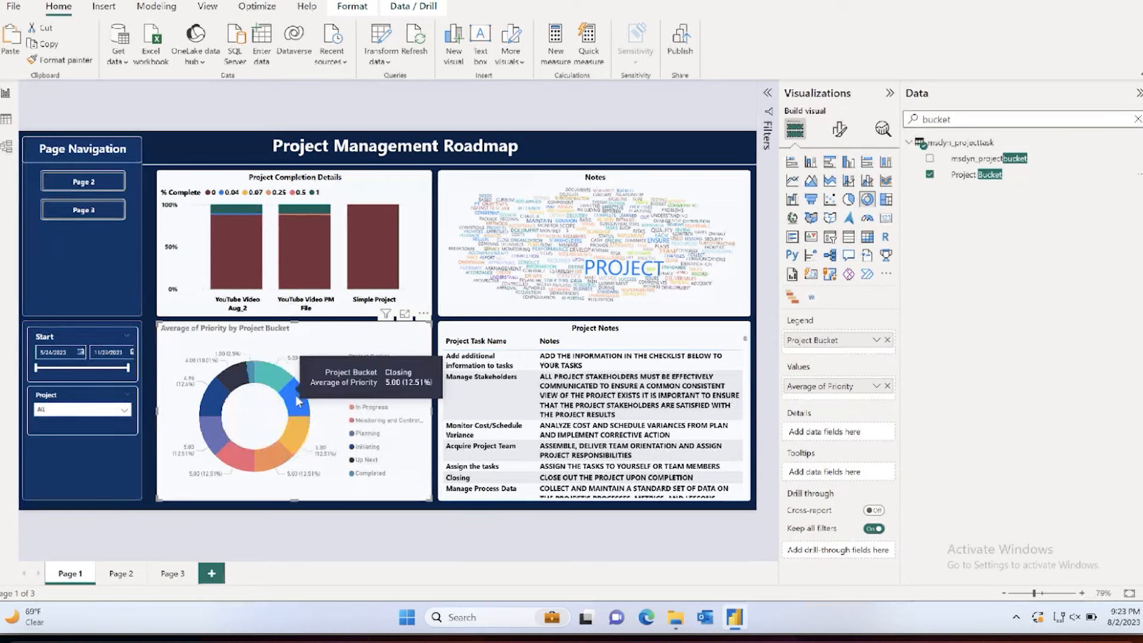
Step: Change the Average of Priority by Project Bucket donut chart to a clustered column chart
{"action": "left_click", "coordinate": [849, 163]}
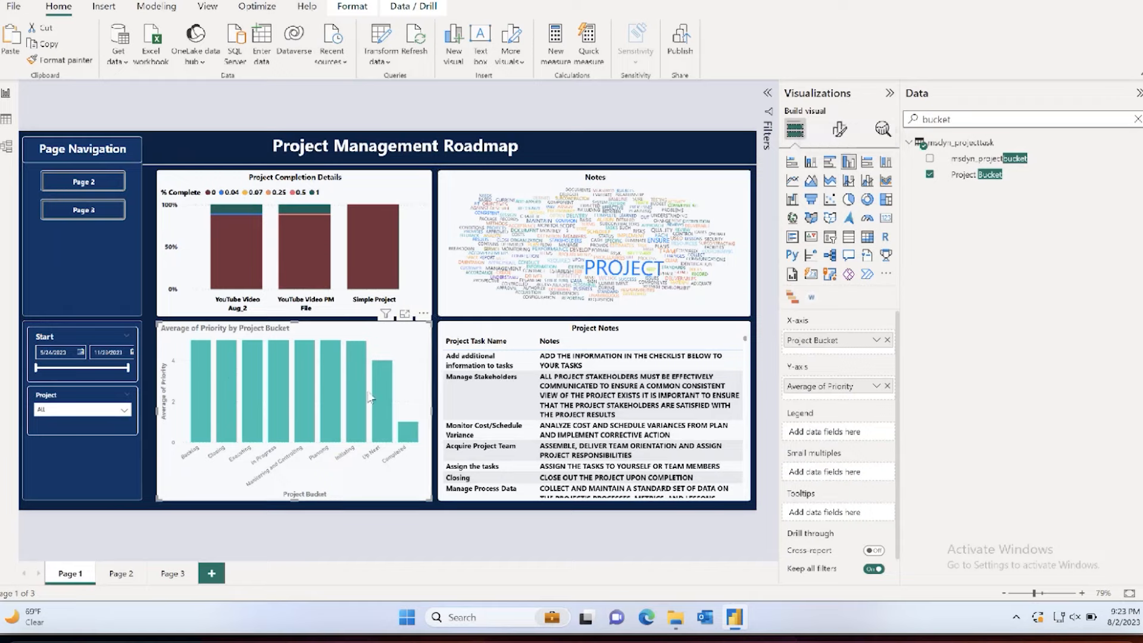
{"action": "mouse_move", "coordinate": [392, 424]}
{"action": "left_click_drag", "start_coordinate": [296, 322], "coordinate": [297, 322]}
Step: Examine the Project column in the msdyn_projecttask table's data and return to the report page
{"action": "left_click", "coordinate": [6, 119]}
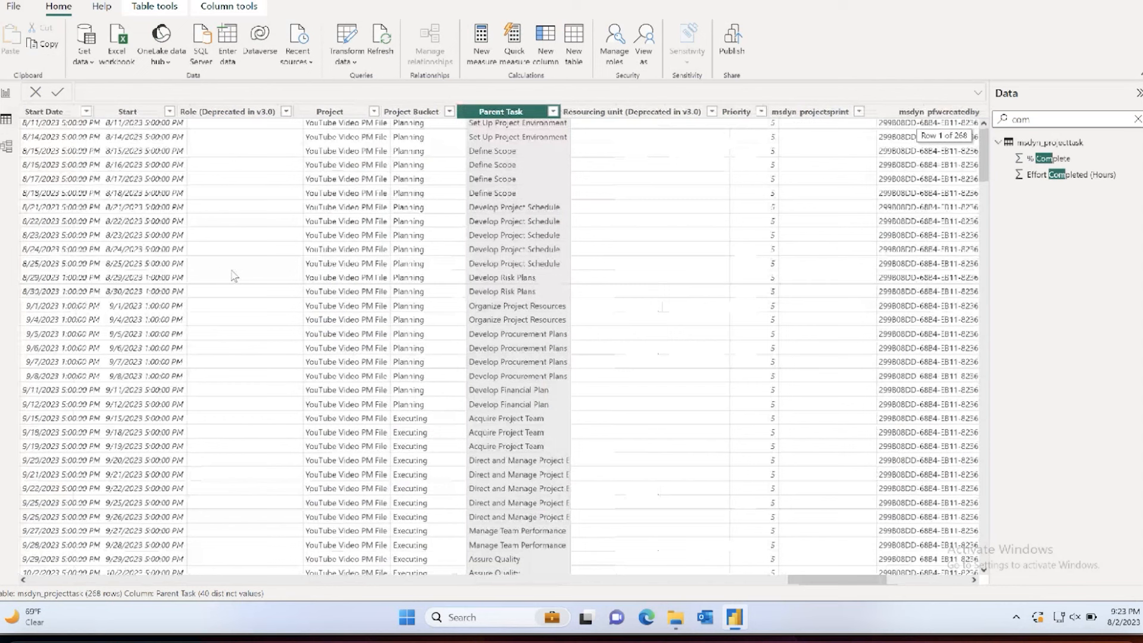
{"action": "left_click", "coordinate": [358, 113]}
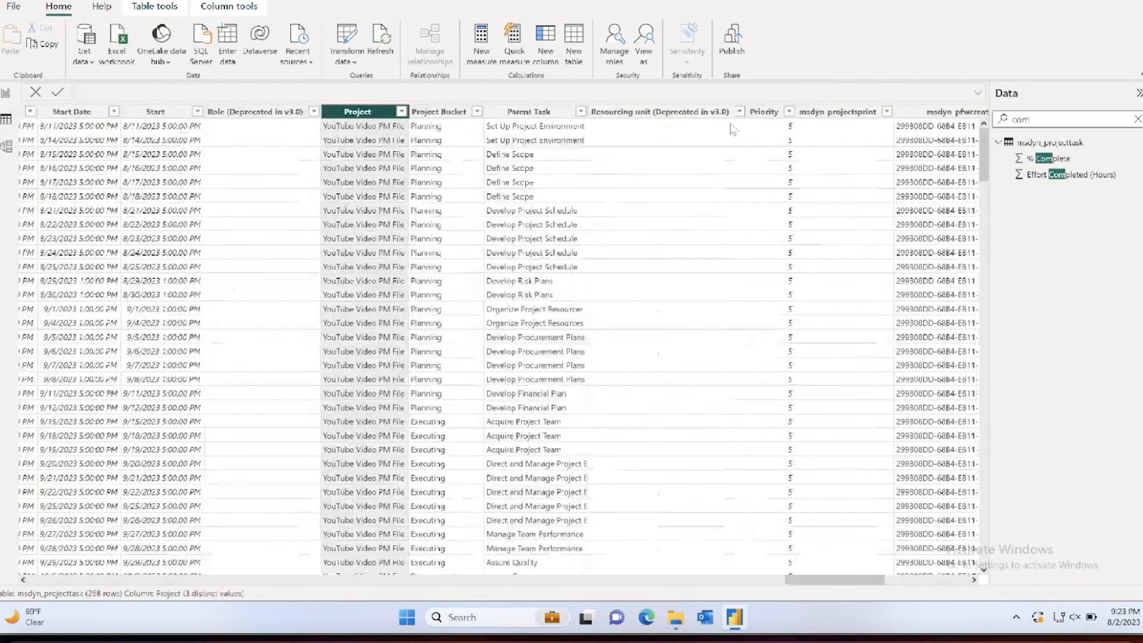
{"action": "left_click", "coordinate": [6, 92]}
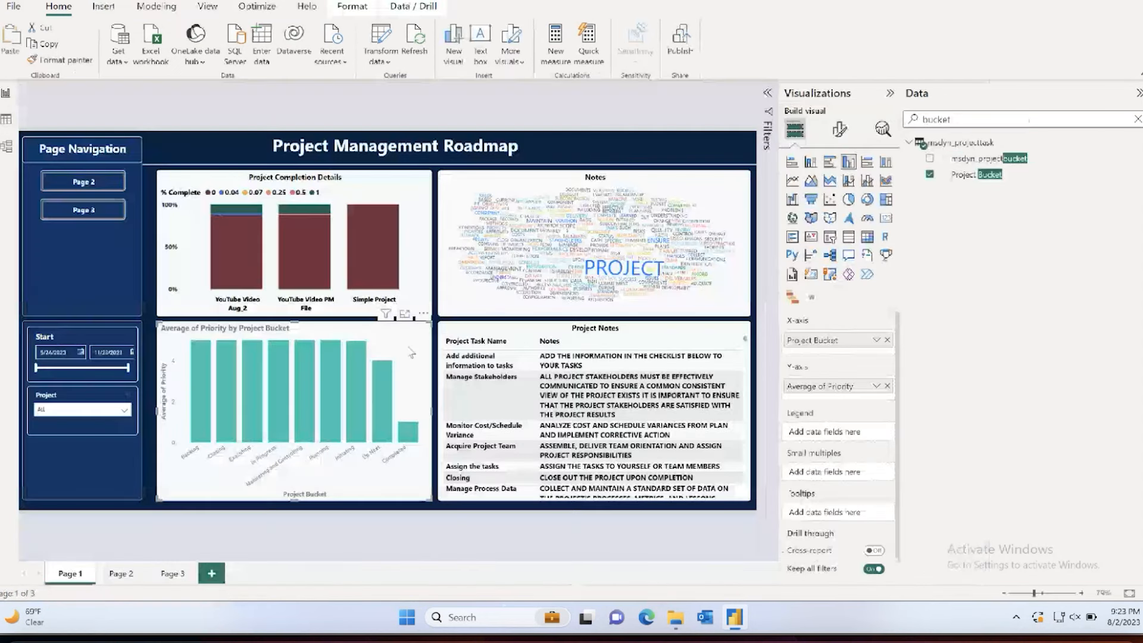
Step: Replace Project Bucket with the Project field on the column chart's X-axis and convert the visual back to a donut chart
{"action": "left_click", "coordinate": [993, 120]}
{"action": "key", "text": "ctrl+a"}
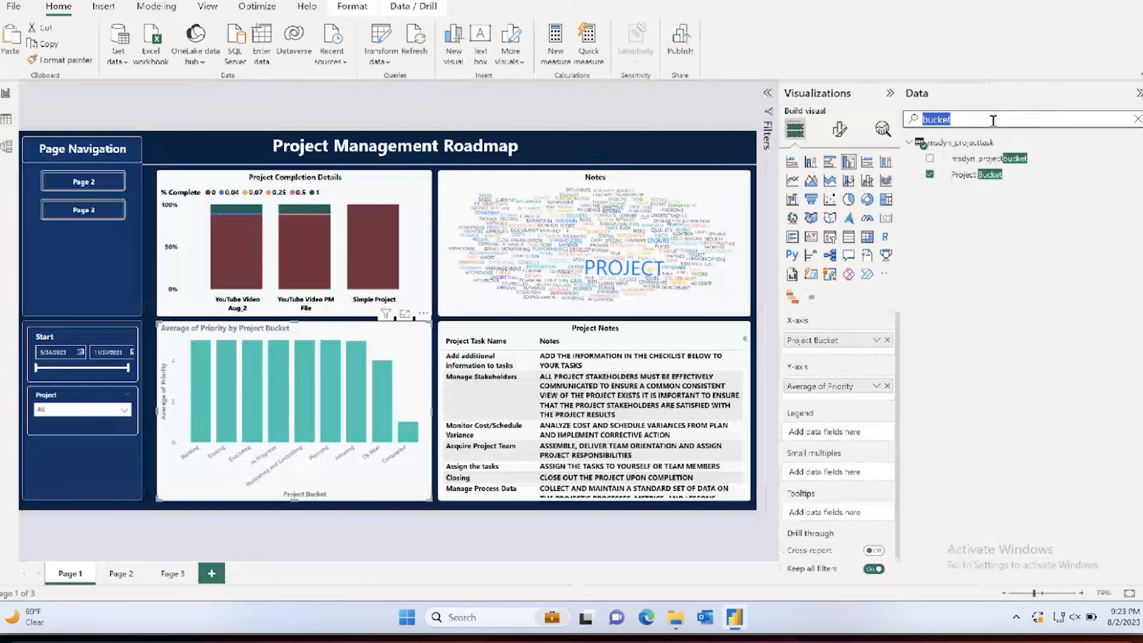
{"action": "type", "text": "project"}
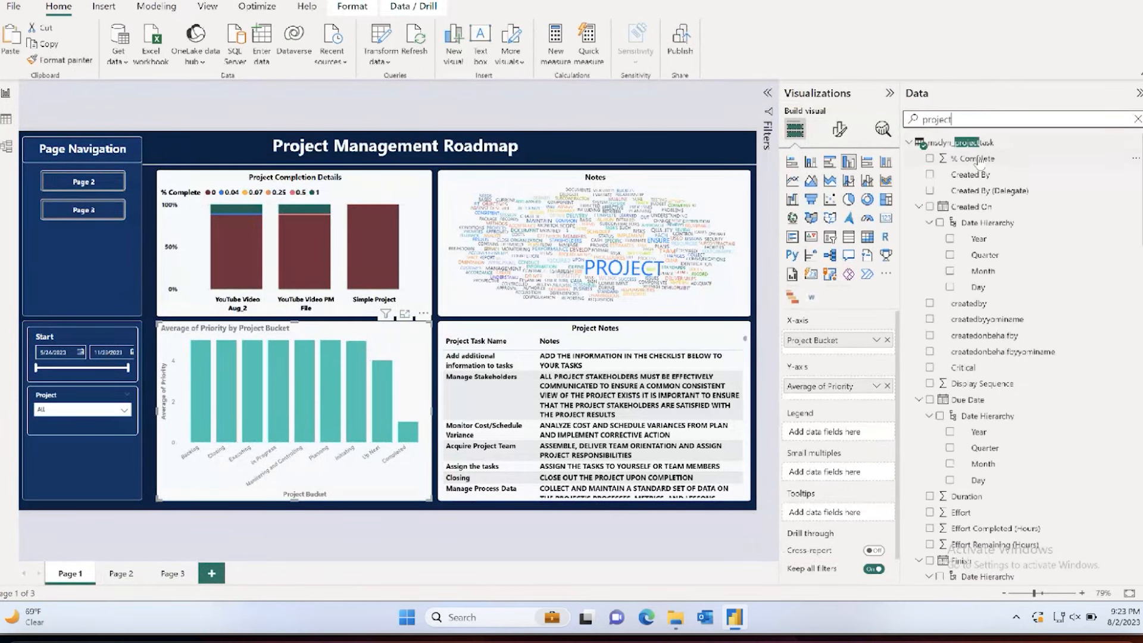
{"action": "scroll", "coordinate": [979, 163], "scroll_direction": "down", "scroll_amount": 10}
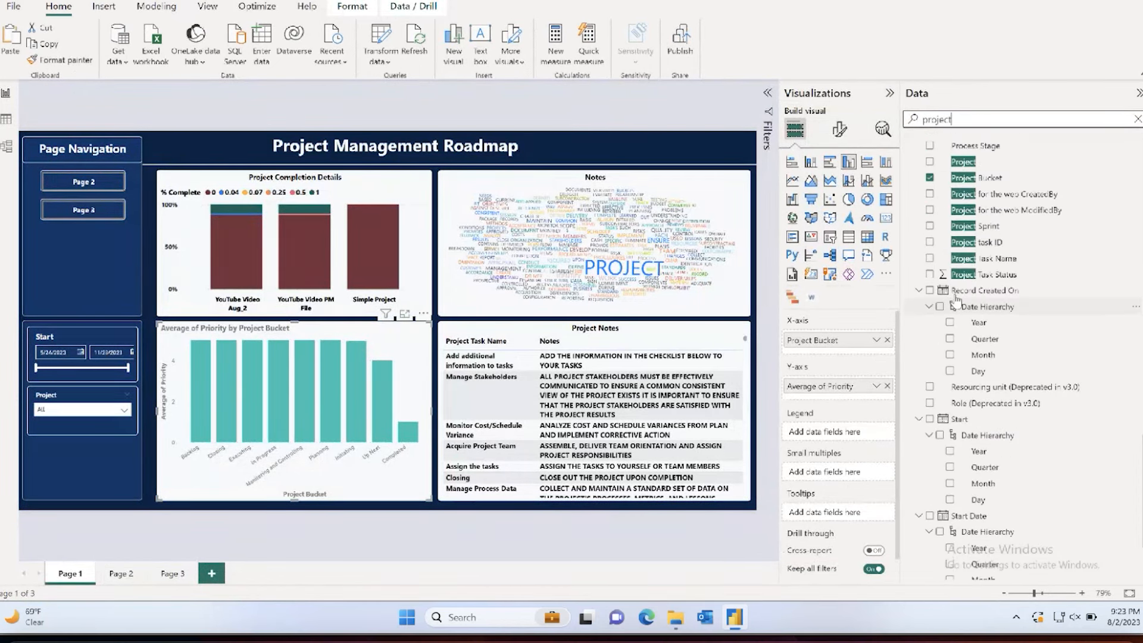
{"action": "left_click_drag", "start_coordinate": [962, 171], "coordinate": [833, 340]}
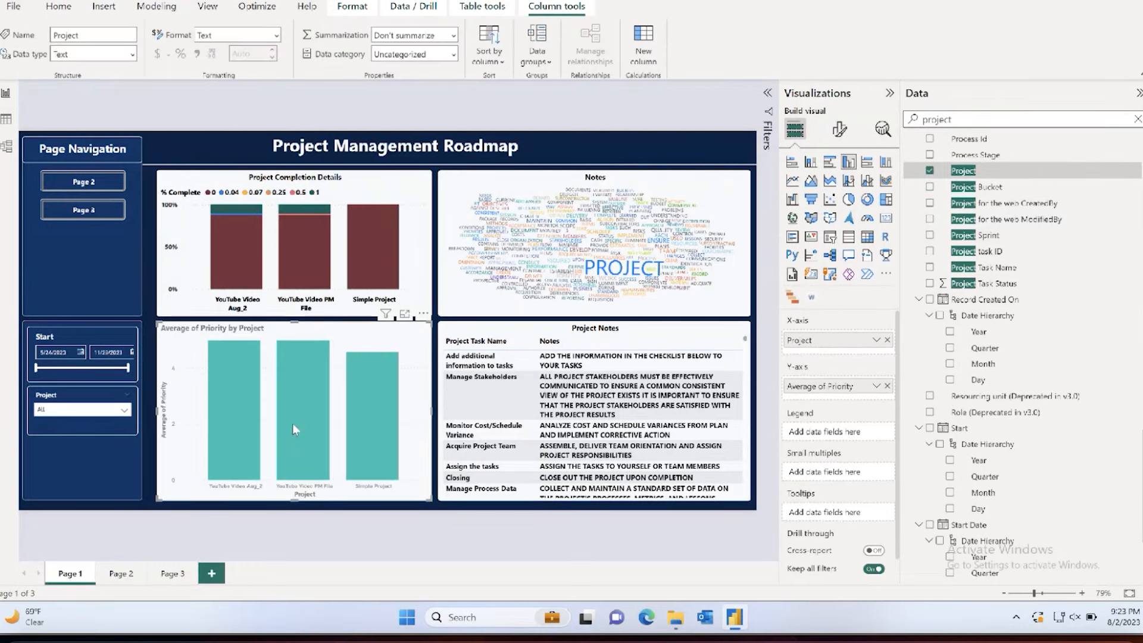
{"action": "mouse_move", "coordinate": [256, 461]}
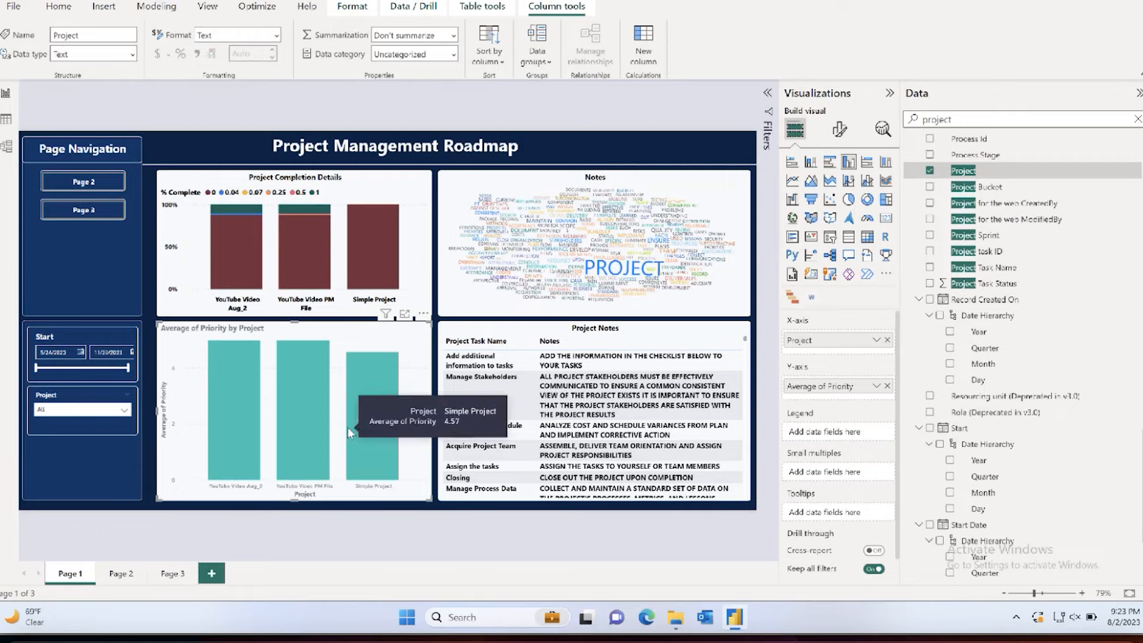
{"action": "left_click", "coordinate": [867, 201]}
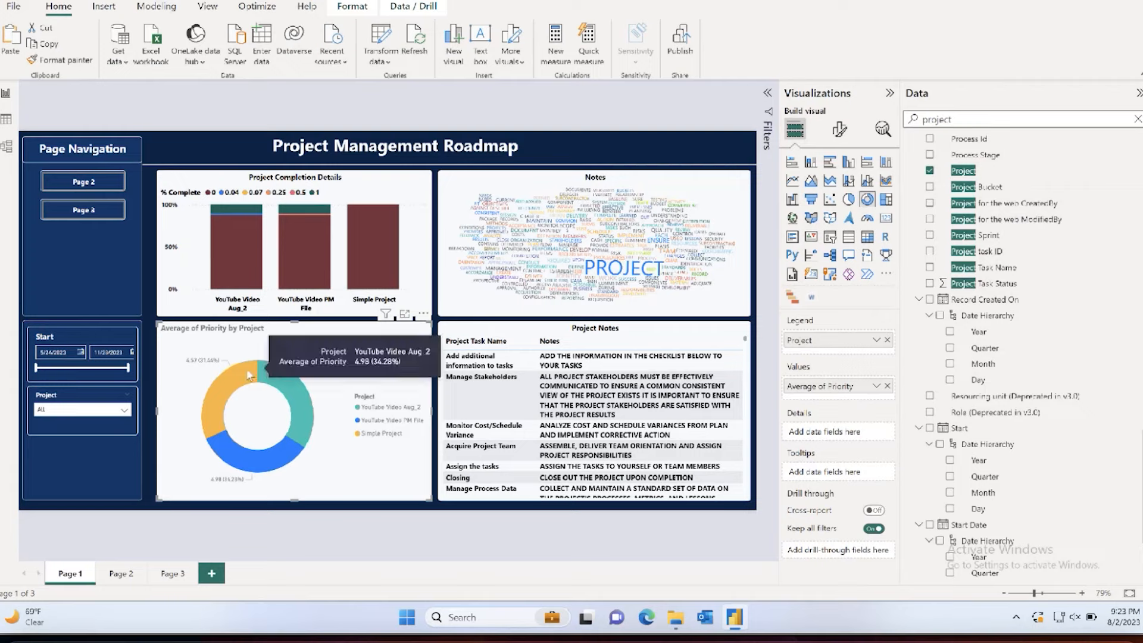
{"action": "mouse_move", "coordinate": [241, 445]}
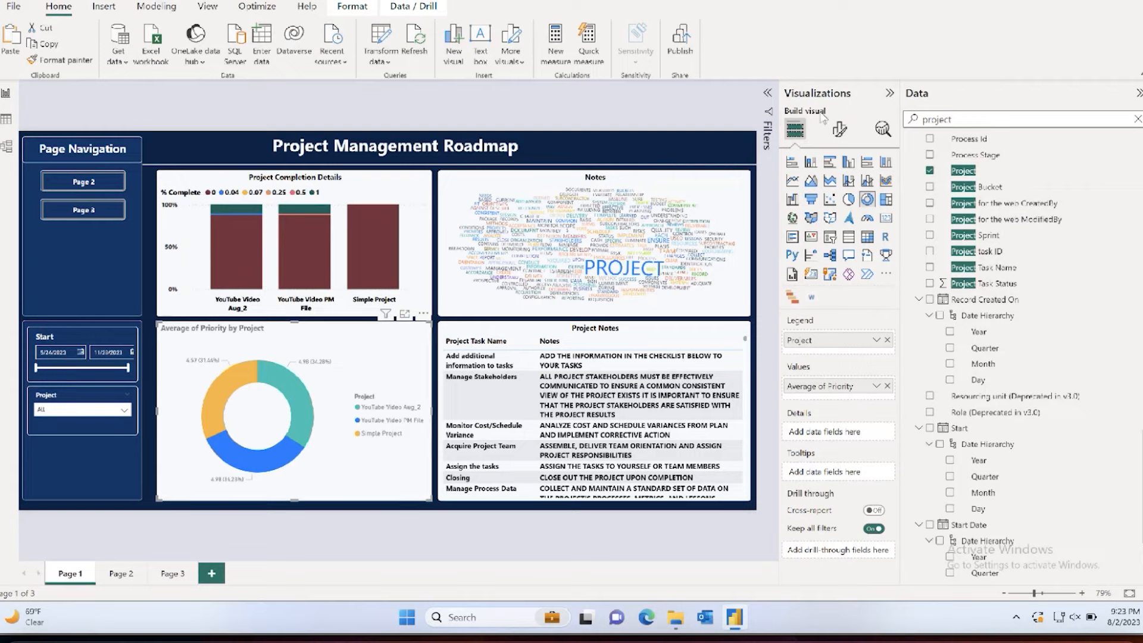
Step: Format the donut chart's title with black text and center alignment
{"action": "left_click", "coordinate": [839, 130]}
{"action": "left_click", "coordinate": [827, 167]}
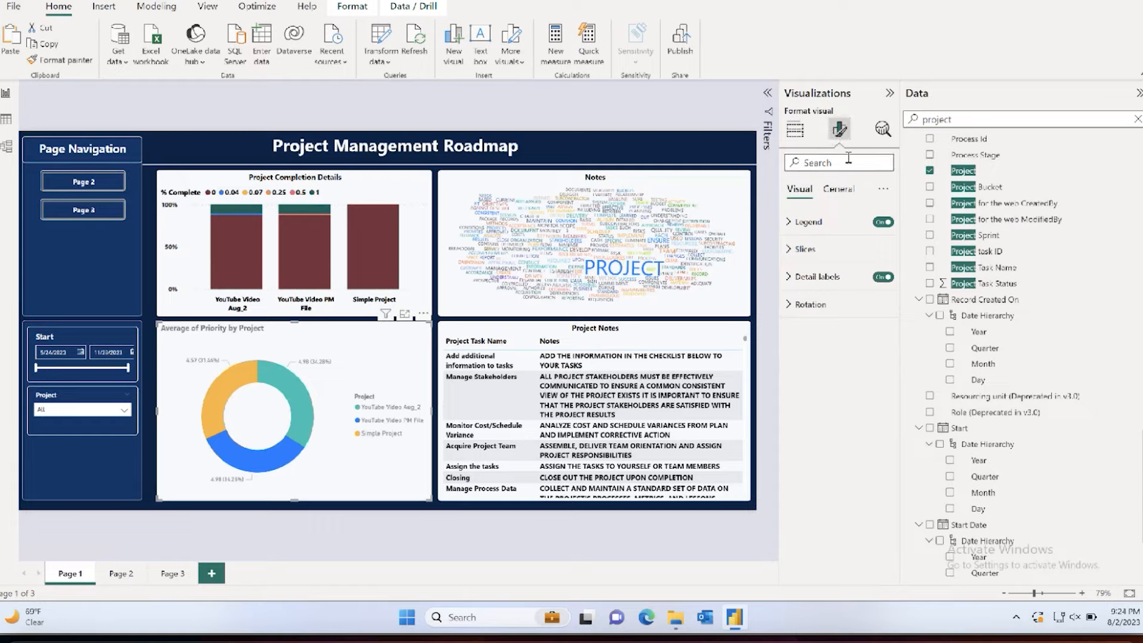
{"action": "type", "text": "title"}
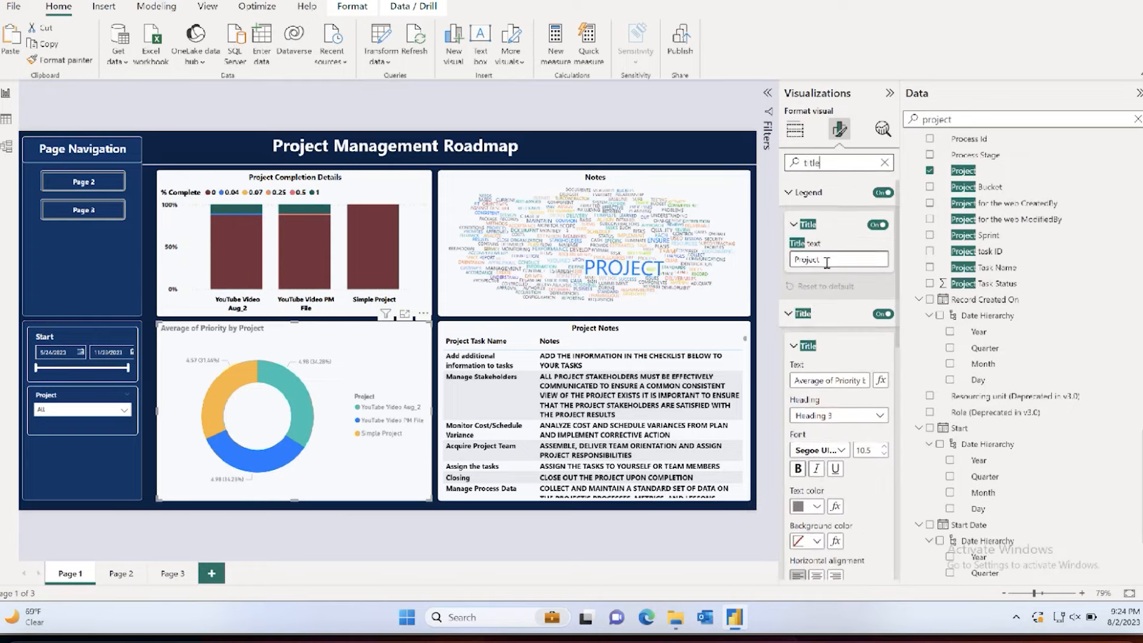
{"action": "scroll", "coordinate": [827, 274], "scroll_direction": "down", "scroll_amount": 4}
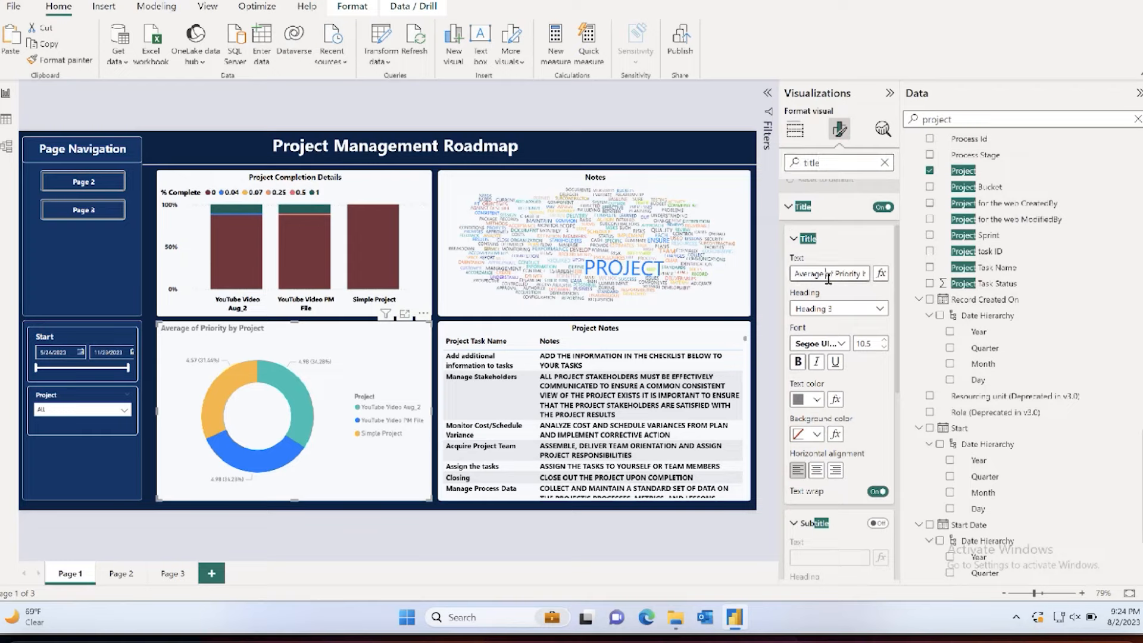
{"action": "triple_click", "coordinate": [828, 273]}
{"action": "left_click", "coordinate": [816, 399]}
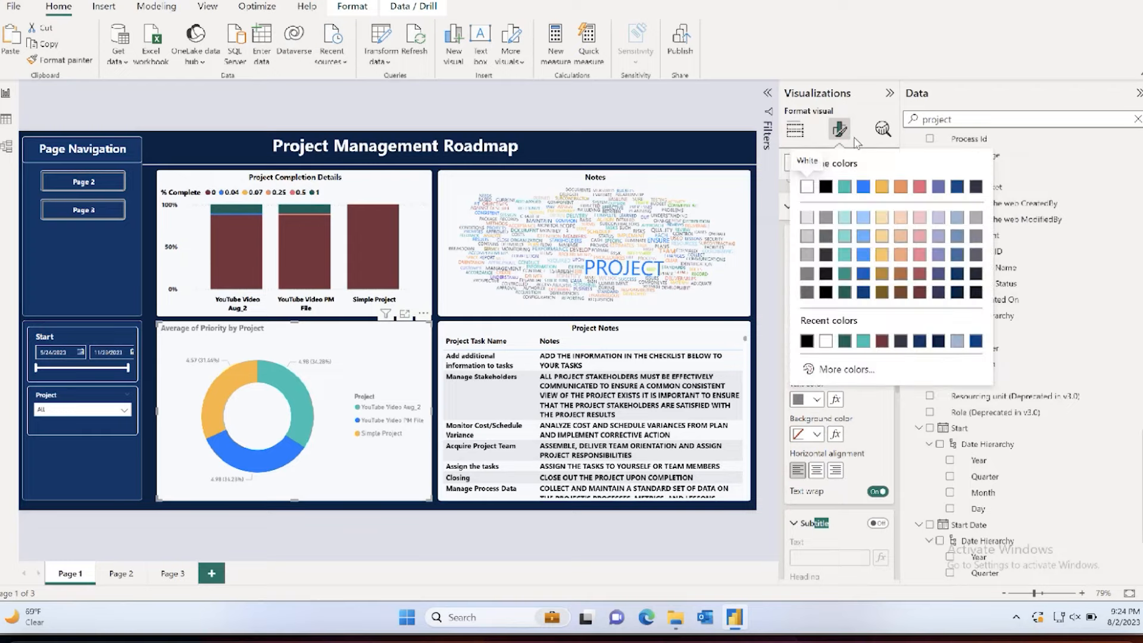
{"action": "left_click", "coordinate": [827, 187]}
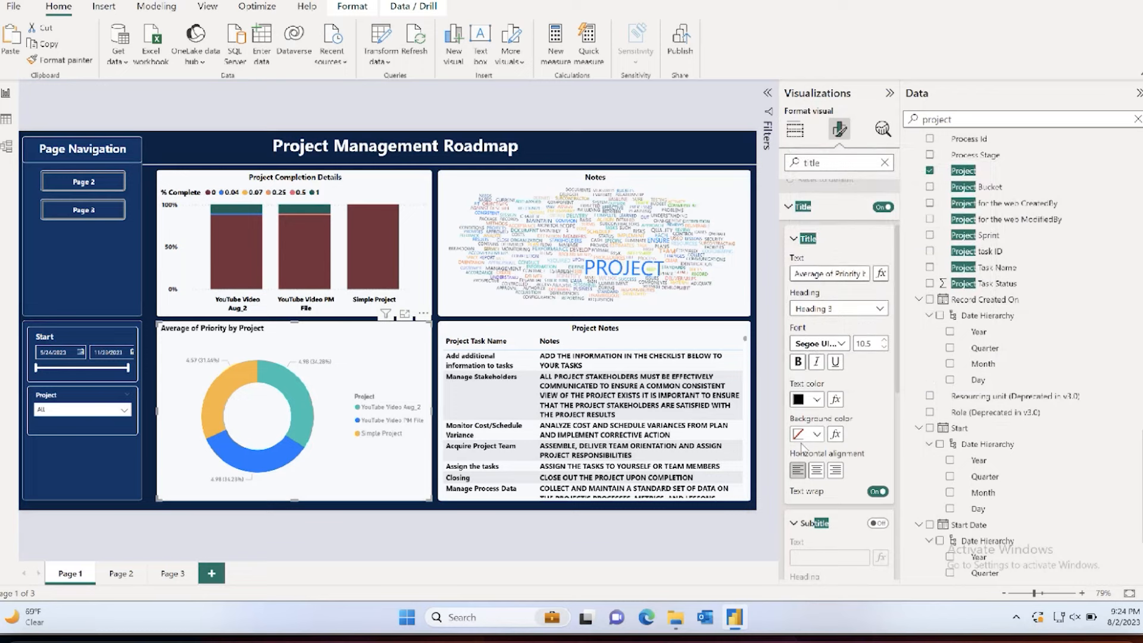
{"action": "left_click", "coordinate": [816, 471]}
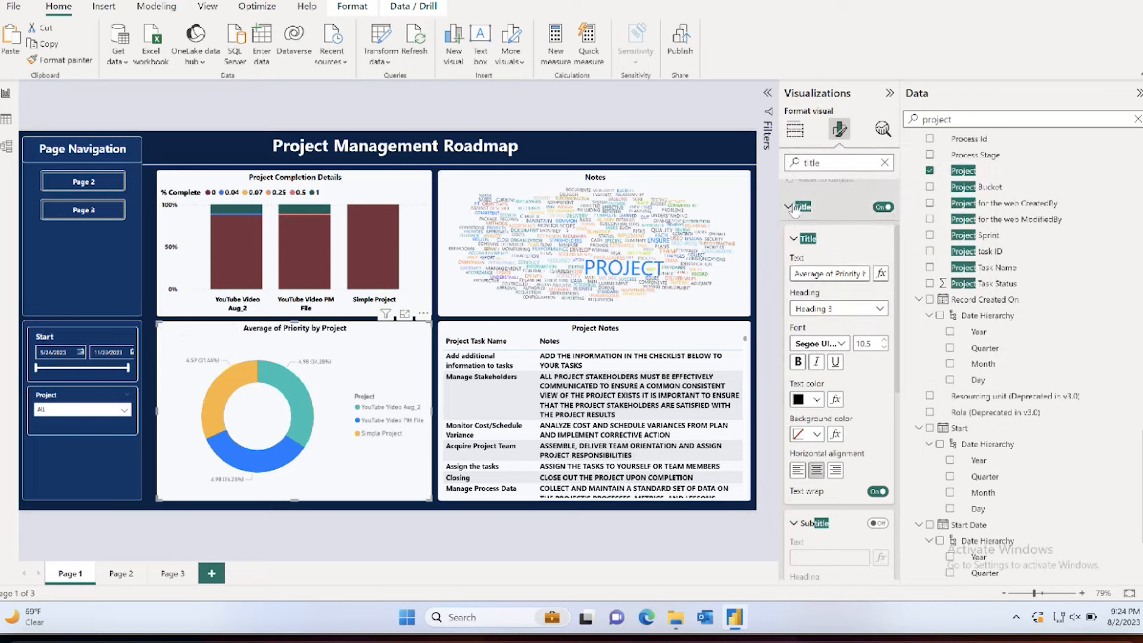
{"action": "left_click", "coordinate": [884, 162]}
Step: Set the donut chart's legend text to Segoe UI Bold in black
{"action": "left_click", "coordinate": [805, 222]}
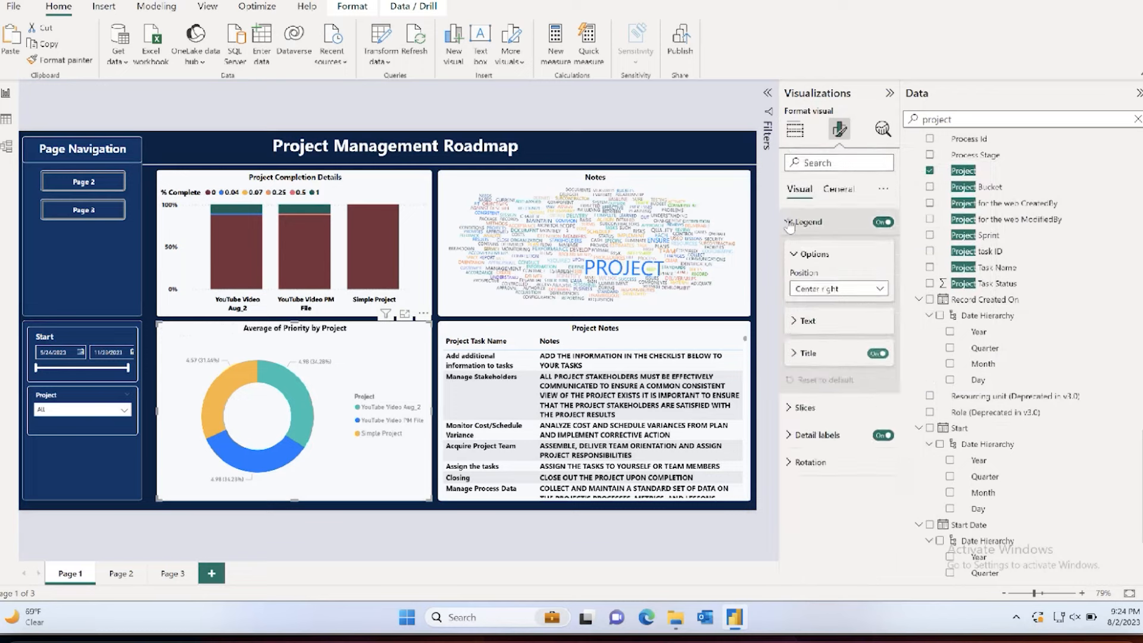
{"action": "left_click", "coordinate": [806, 322]}
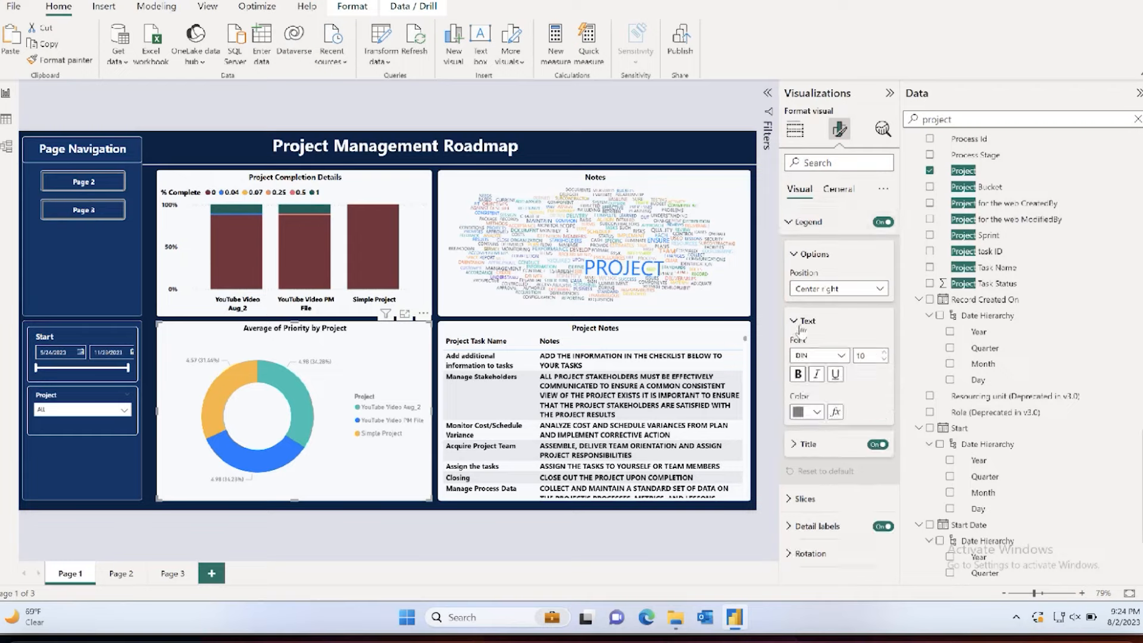
{"action": "left_click", "coordinate": [817, 356]}
{"action": "scroll", "coordinate": [824, 452], "scroll_direction": "down", "scroll_amount": 3}
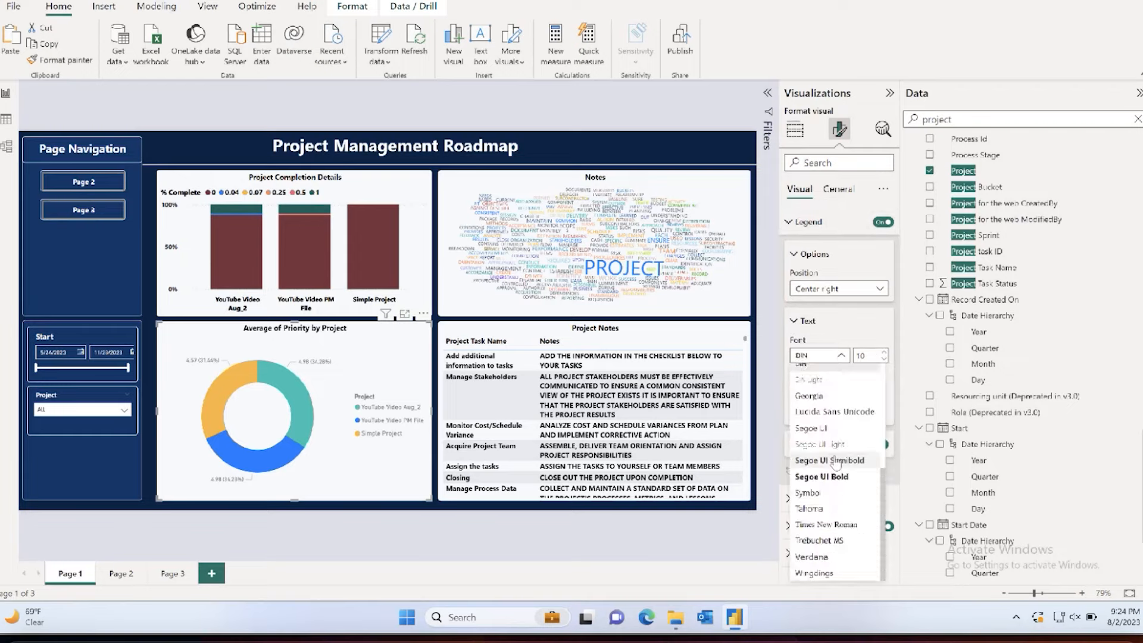
{"action": "left_click", "coordinate": [833, 470]}
{"action": "left_click", "coordinate": [816, 411]}
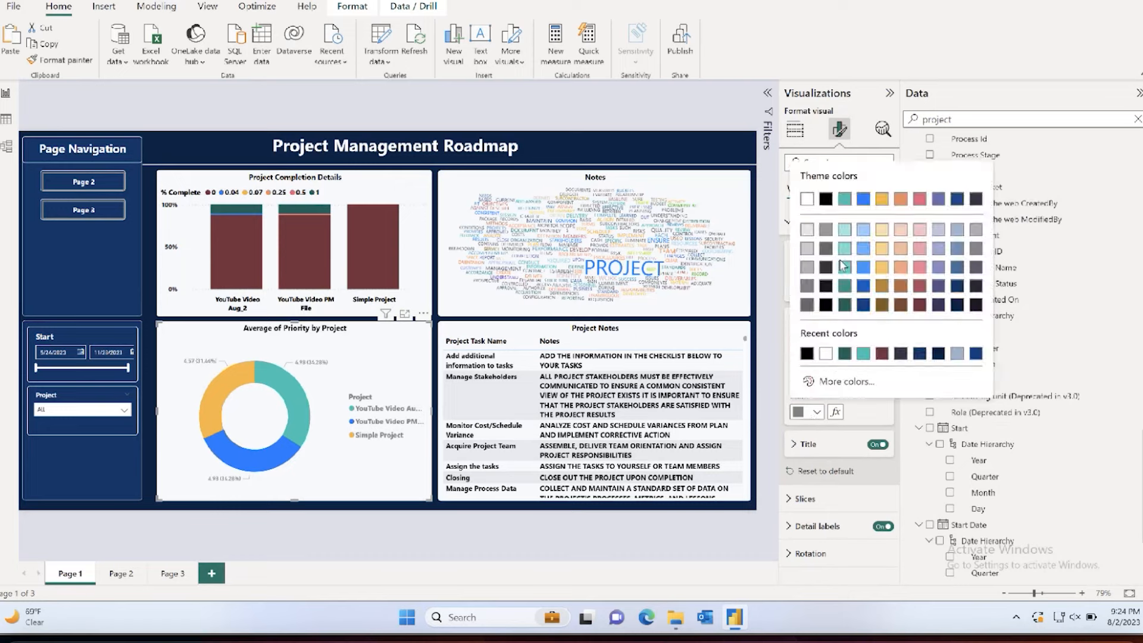
{"action": "left_click", "coordinate": [826, 200]}
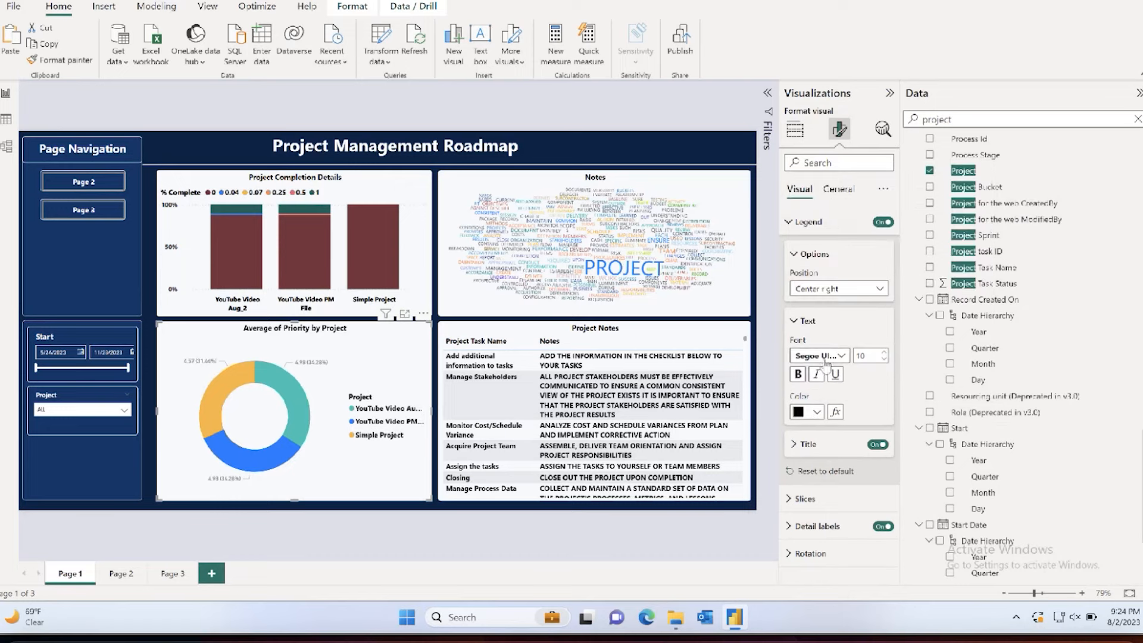
{"action": "left_click", "coordinate": [795, 253]}
{"action": "left_click", "coordinate": [797, 292]}
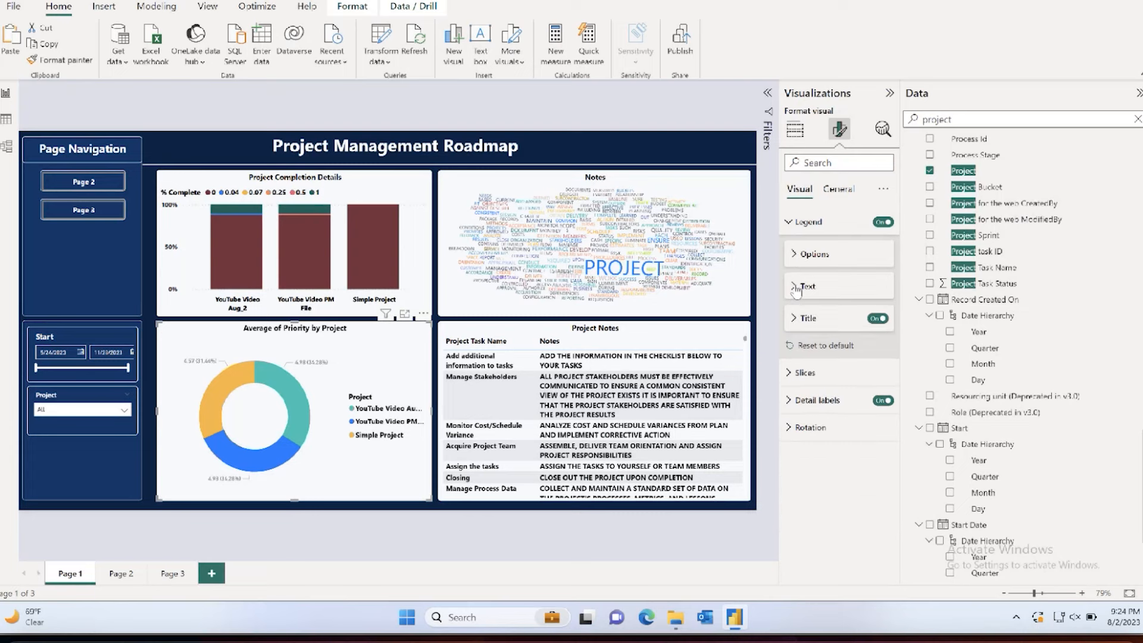
Step: Set the donut chart's detail label values to Segoe UI Bold in black
{"action": "left_click", "coordinate": [795, 400]}
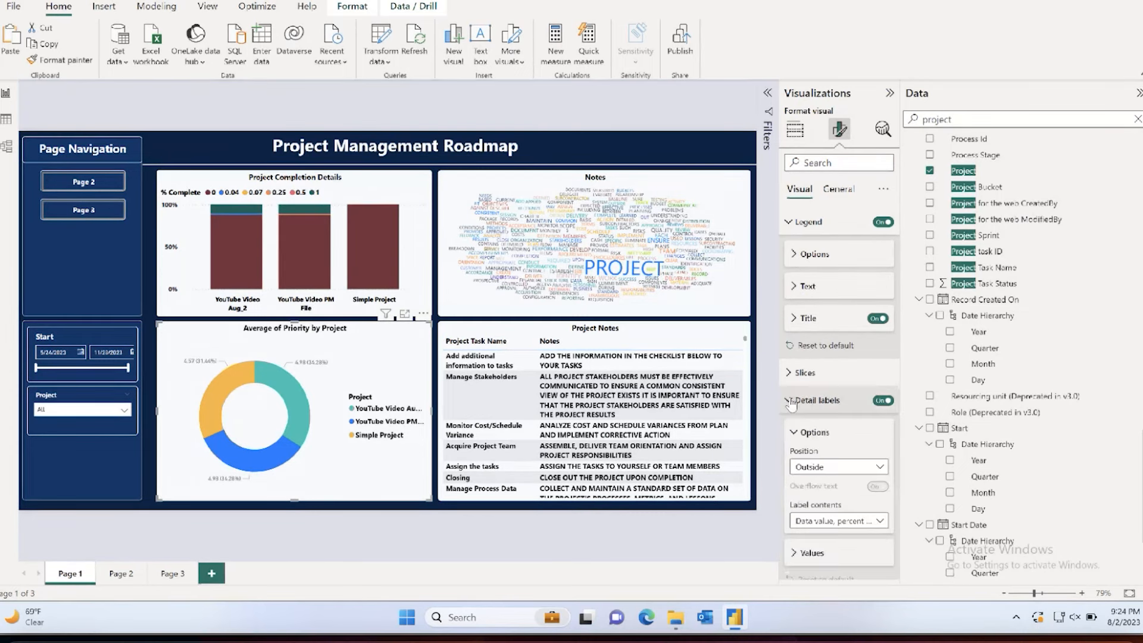
{"action": "scroll", "coordinate": [820, 441], "scroll_direction": "down", "scroll_amount": 1}
{"action": "left_click", "coordinate": [812, 514]}
{"action": "scroll", "coordinate": [818, 452], "scroll_direction": "down", "scroll_amount": 5}
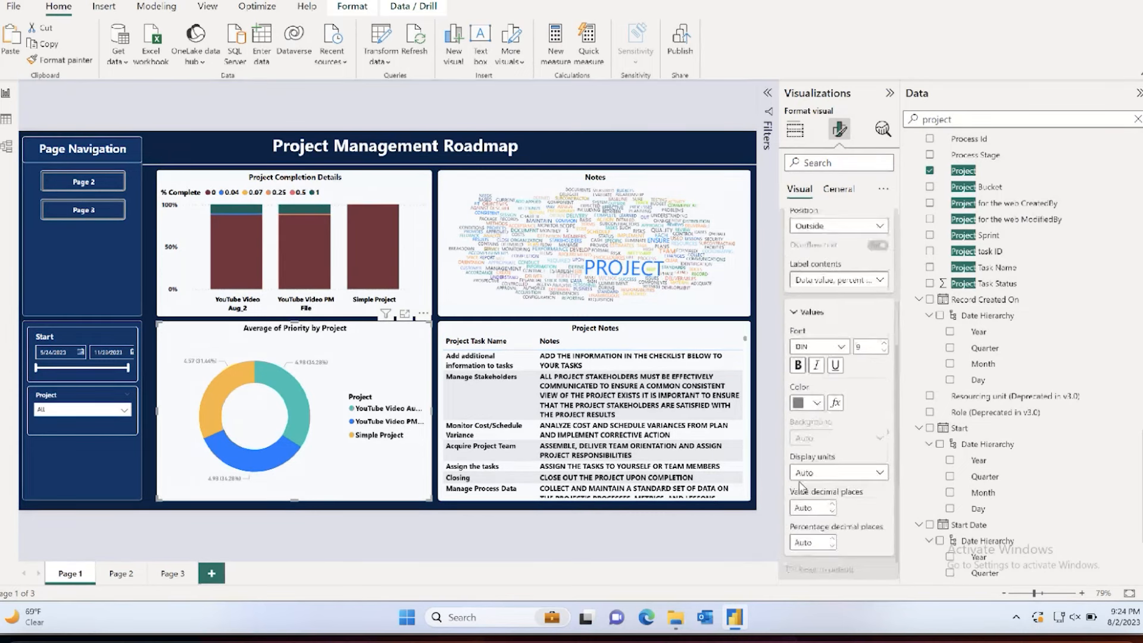
{"action": "left_click", "coordinate": [821, 347]}
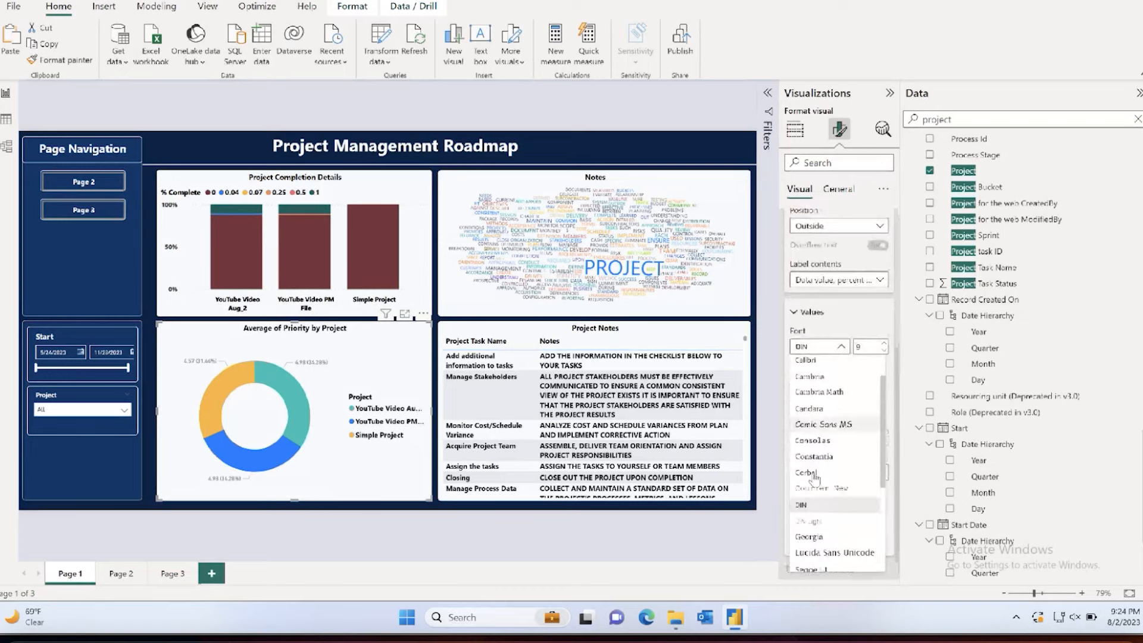
{"action": "scroll", "coordinate": [814, 478], "scroll_direction": "down", "scroll_amount": 3}
{"action": "left_click", "coordinate": [813, 488]}
{"action": "left_click", "coordinate": [814, 403]}
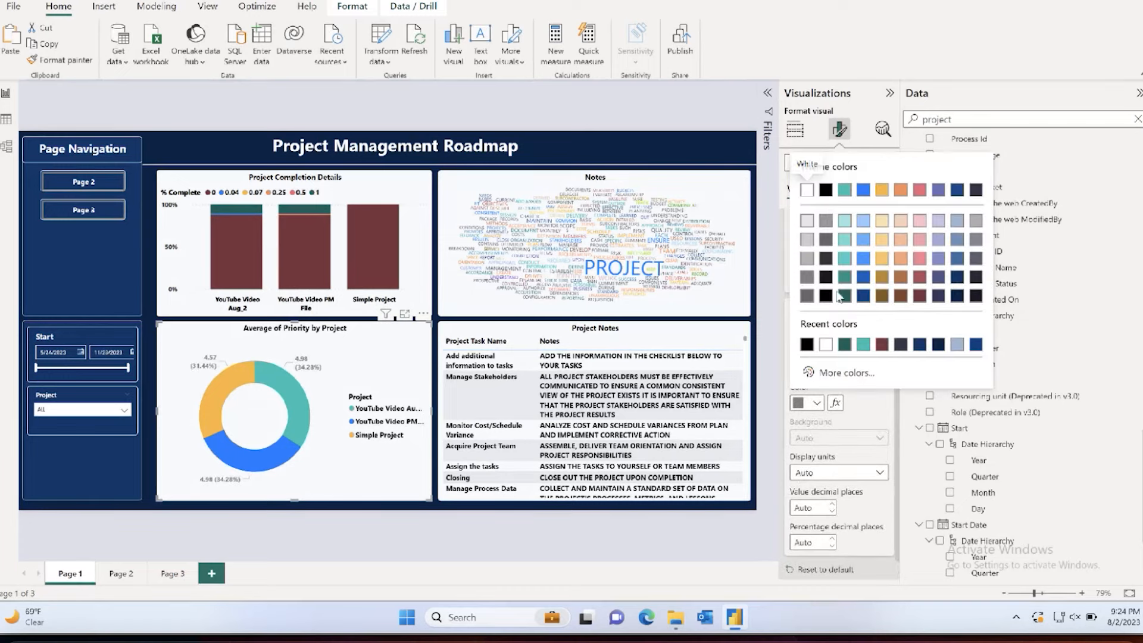
{"action": "left_click", "coordinate": [826, 296]}
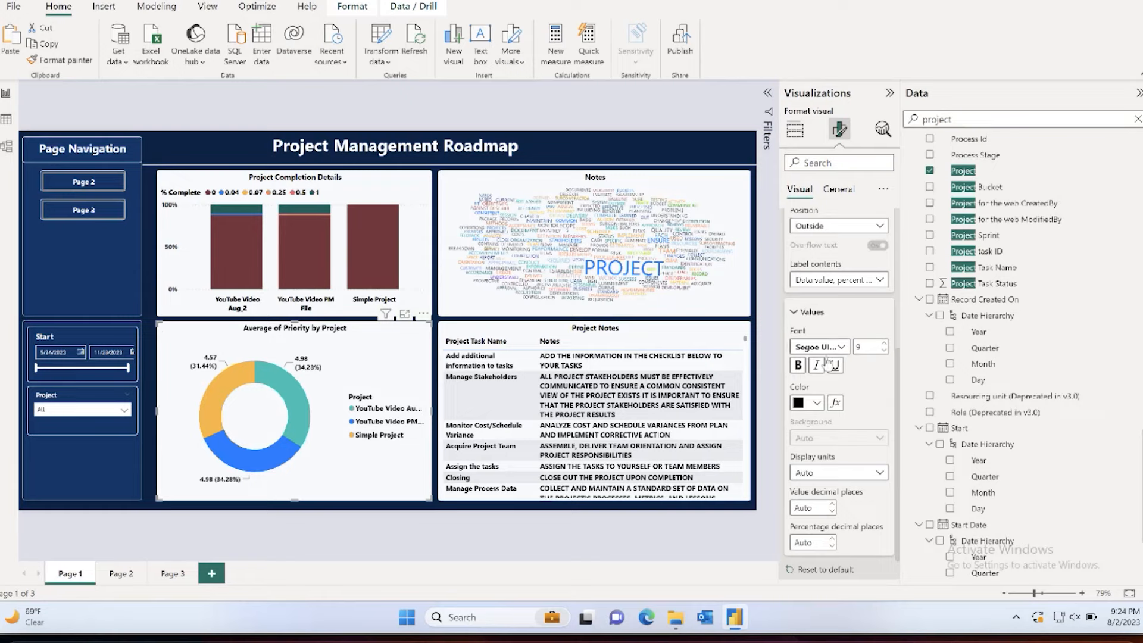
{"action": "left_click", "coordinate": [809, 311]}
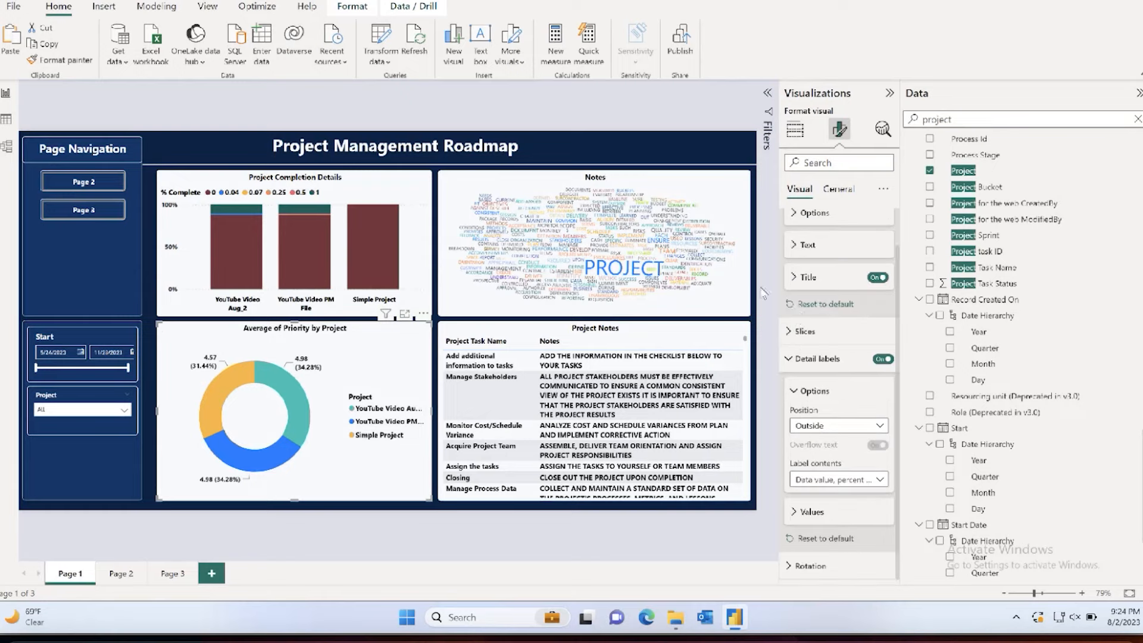
Step: Position the donut chart's legend at Top left and turn off the legend title
{"action": "scroll", "coordinate": [813, 226], "scroll_direction": "up", "scroll_amount": 2}
{"action": "left_click", "coordinate": [824, 192]}
{"action": "left_click", "coordinate": [801, 191]}
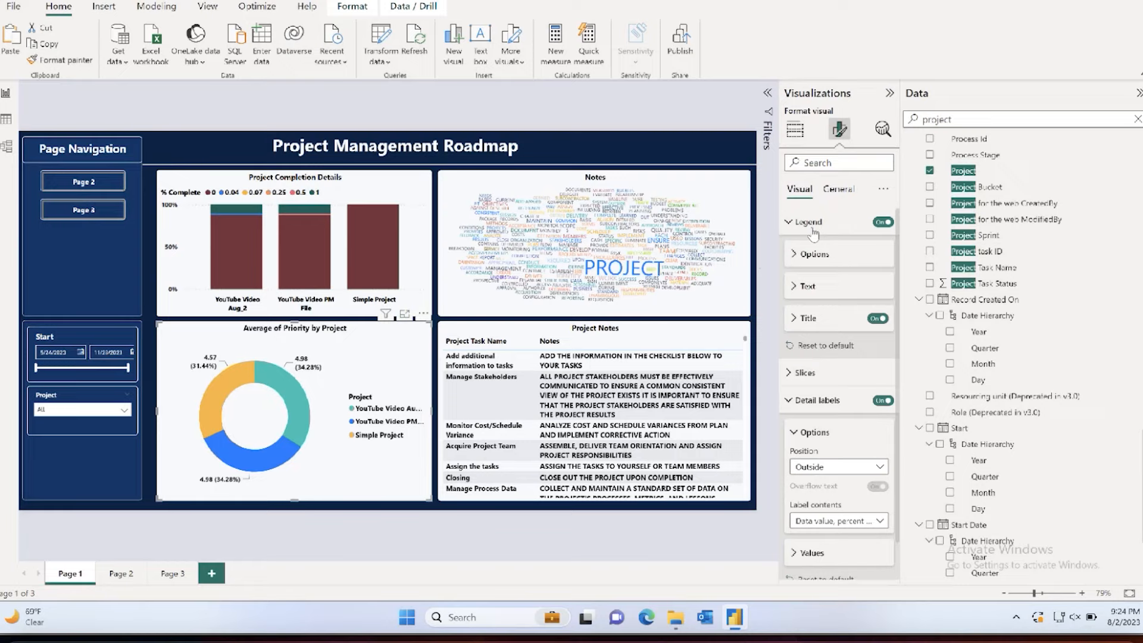
{"action": "left_click", "coordinate": [795, 258]}
{"action": "left_click", "coordinate": [824, 289]}
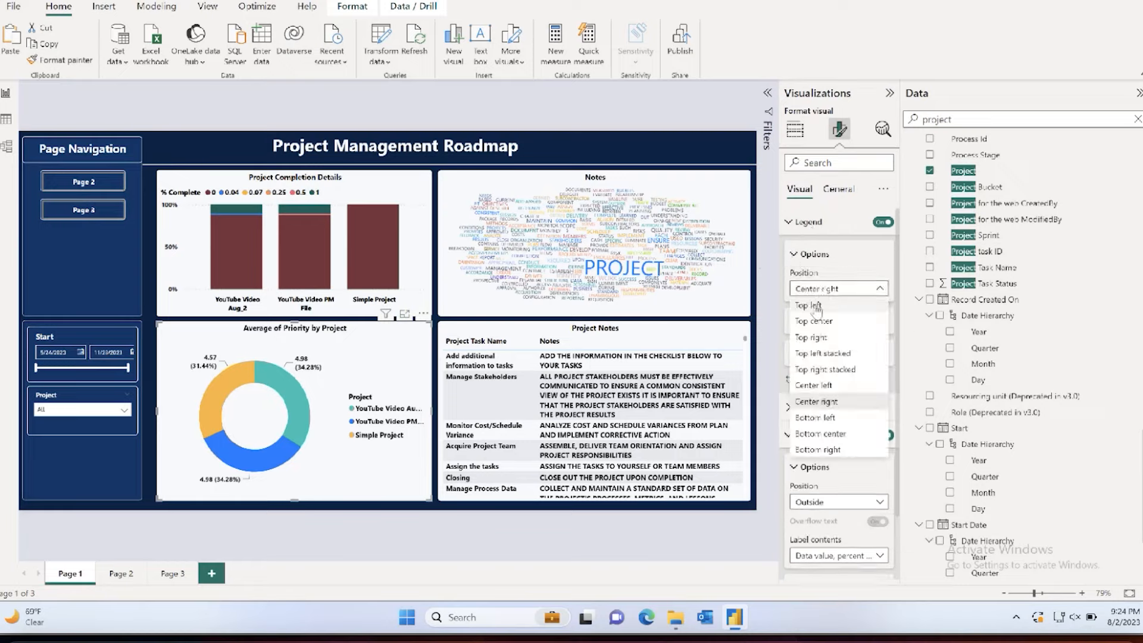
{"action": "left_click", "coordinate": [816, 306]}
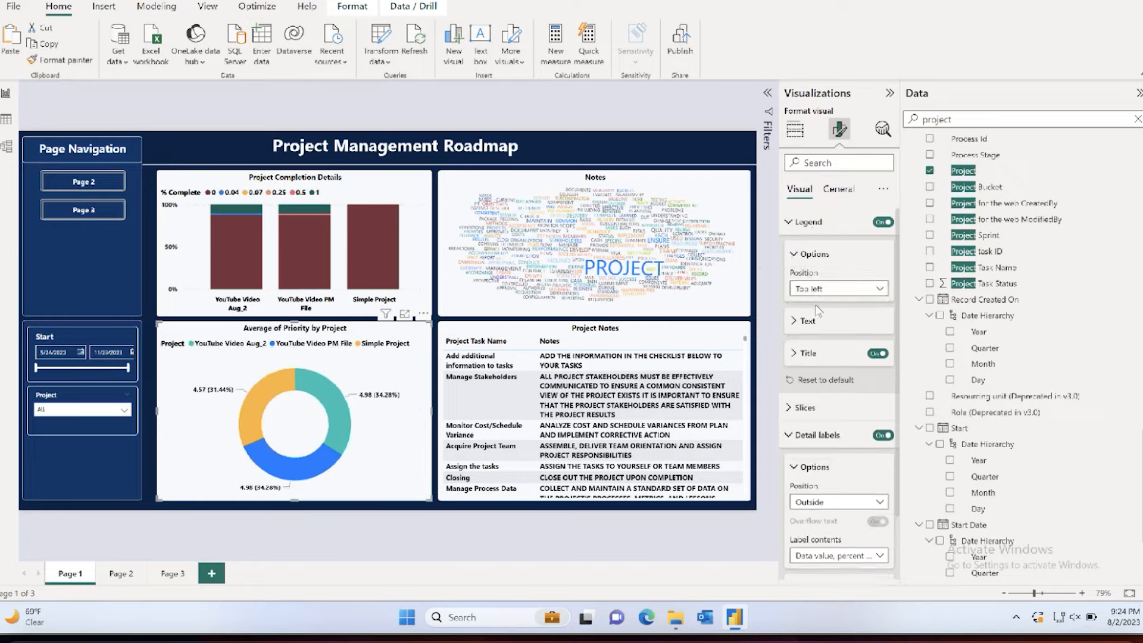
{"action": "left_click", "coordinate": [874, 354]}
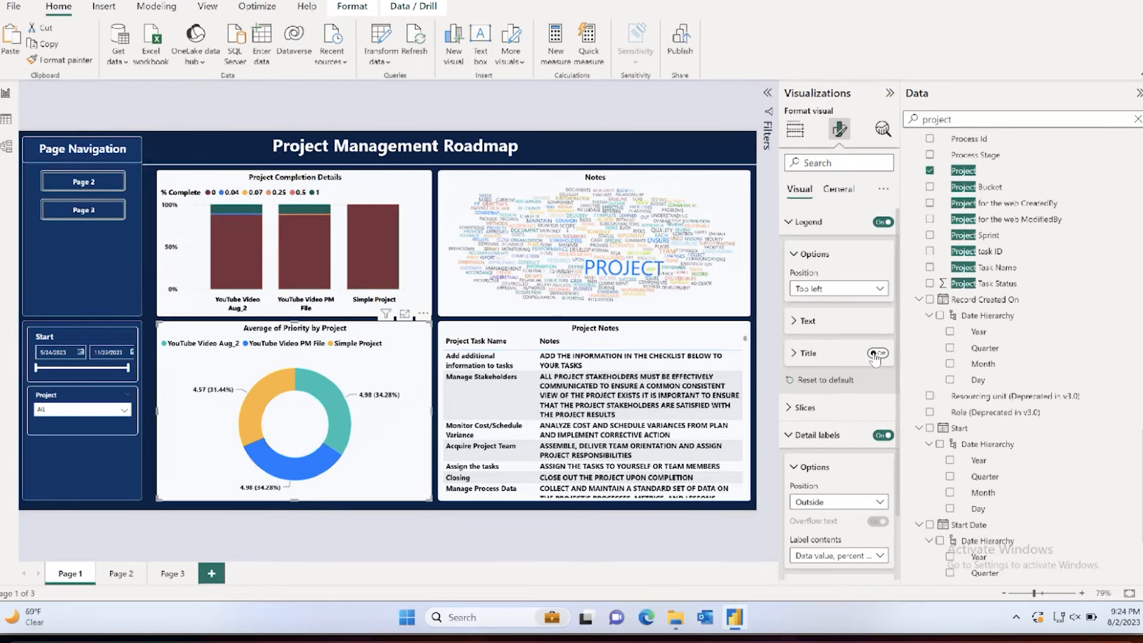
Step: Collapse the Visualizations and Data panes to give the report canvas more room
{"action": "left_click", "coordinate": [889, 93]}
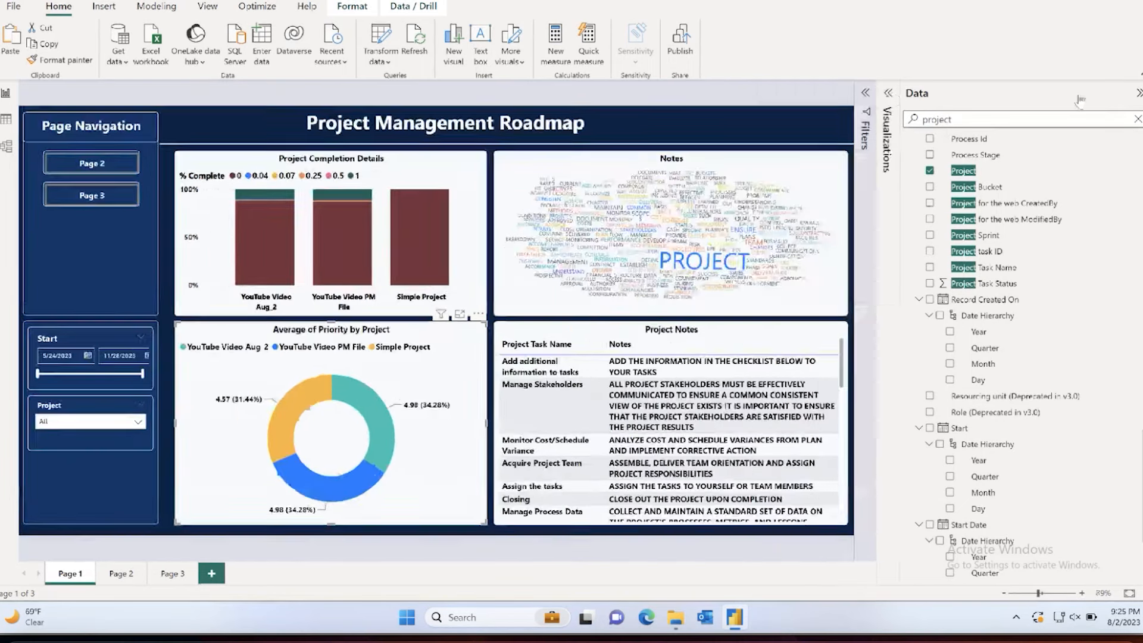
{"action": "left_click", "coordinate": [1138, 92]}
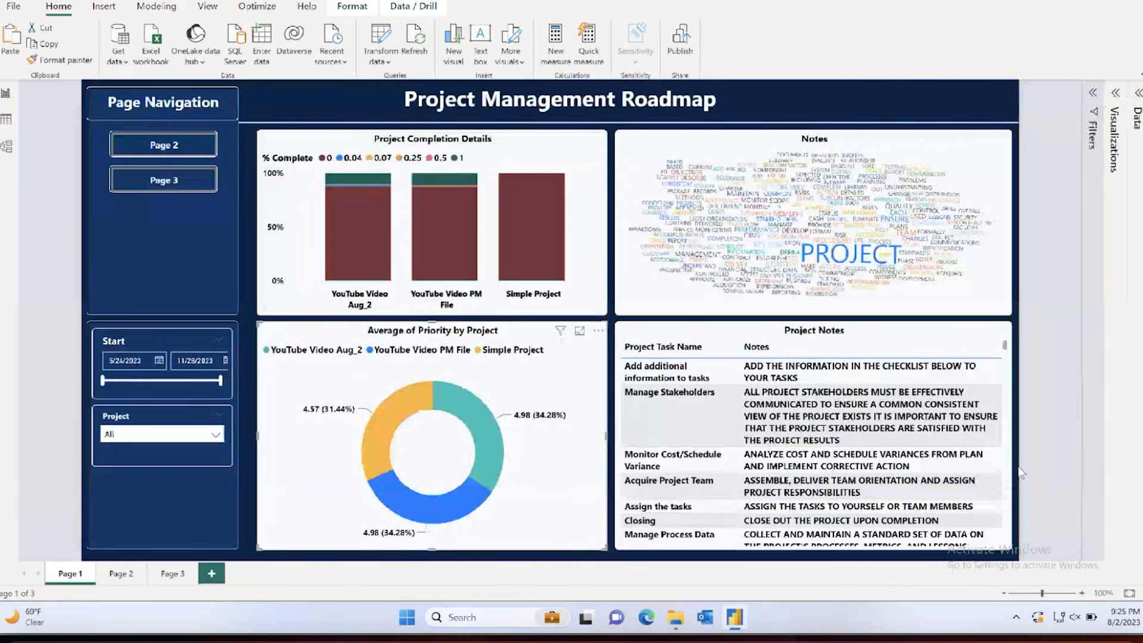